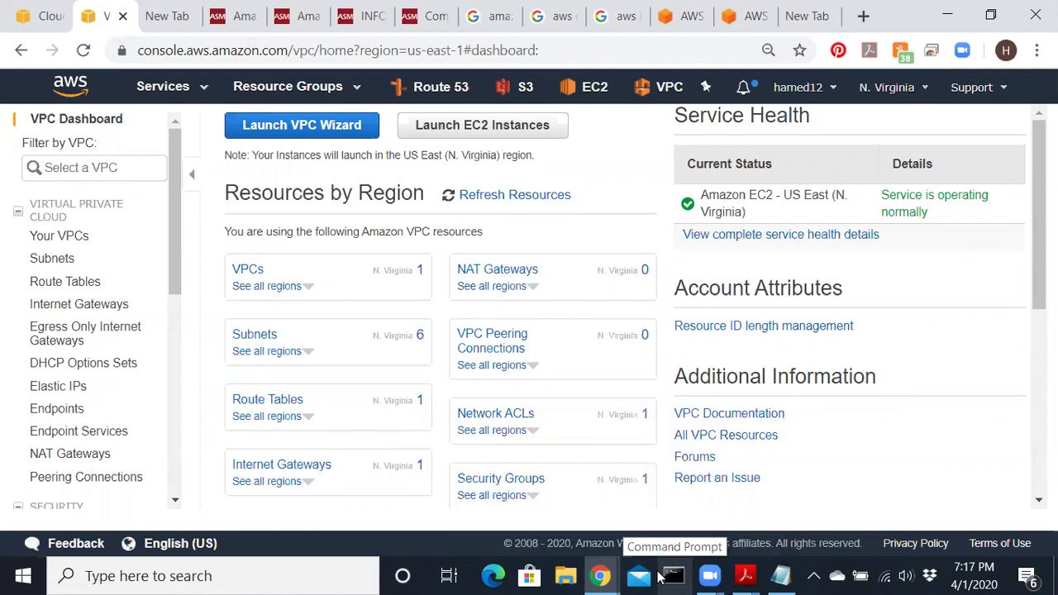
- Switch to Amazon AWS Gateway.pdf in Acrobat Reader and read the introduction on VPC peering and the transitive gateway
mouse_move(746, 576)
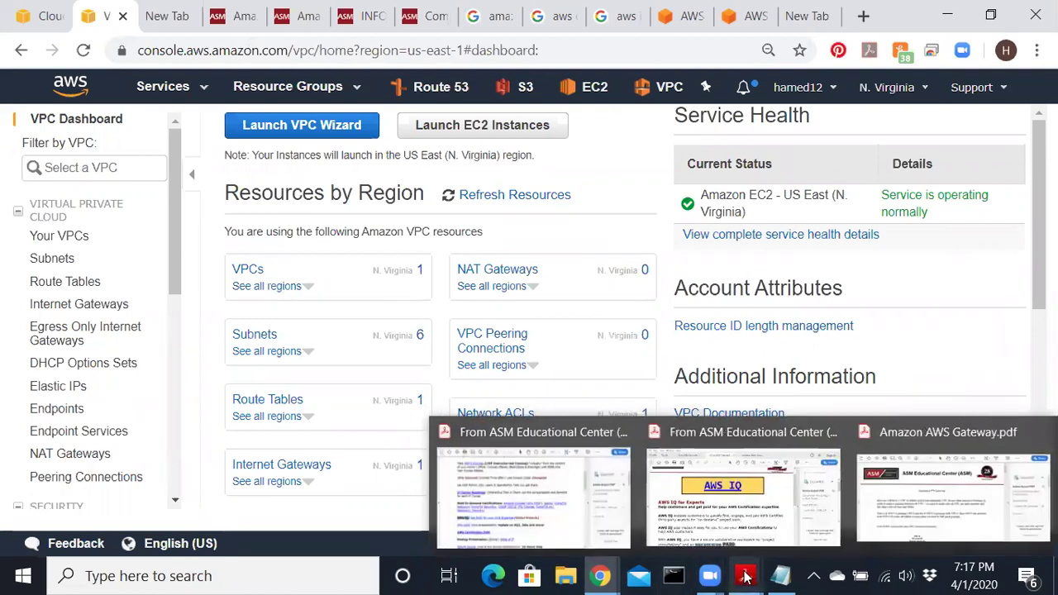
click(921, 519)
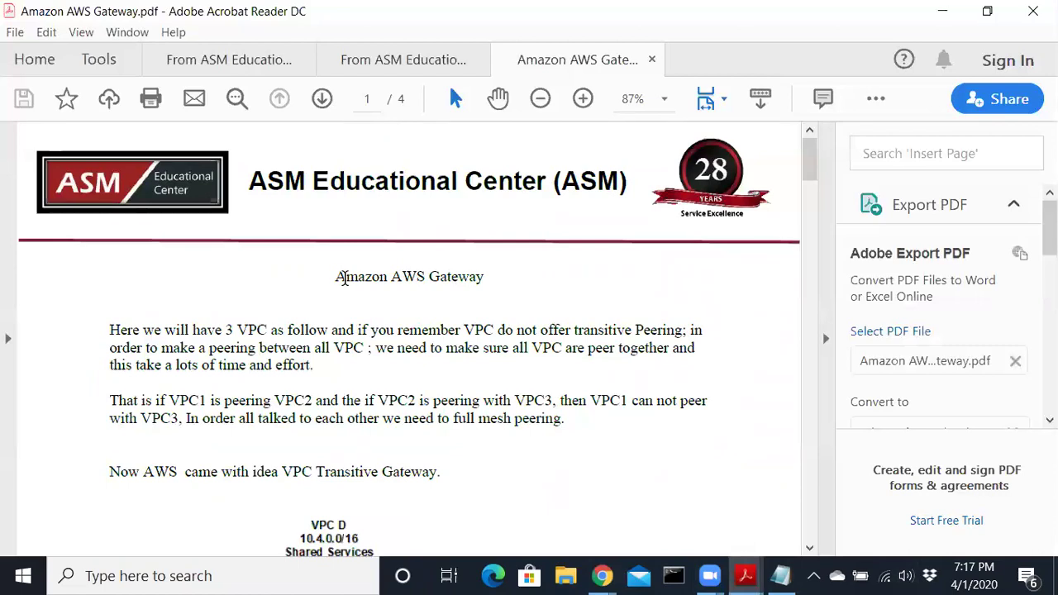
drag(338, 277, 485, 287)
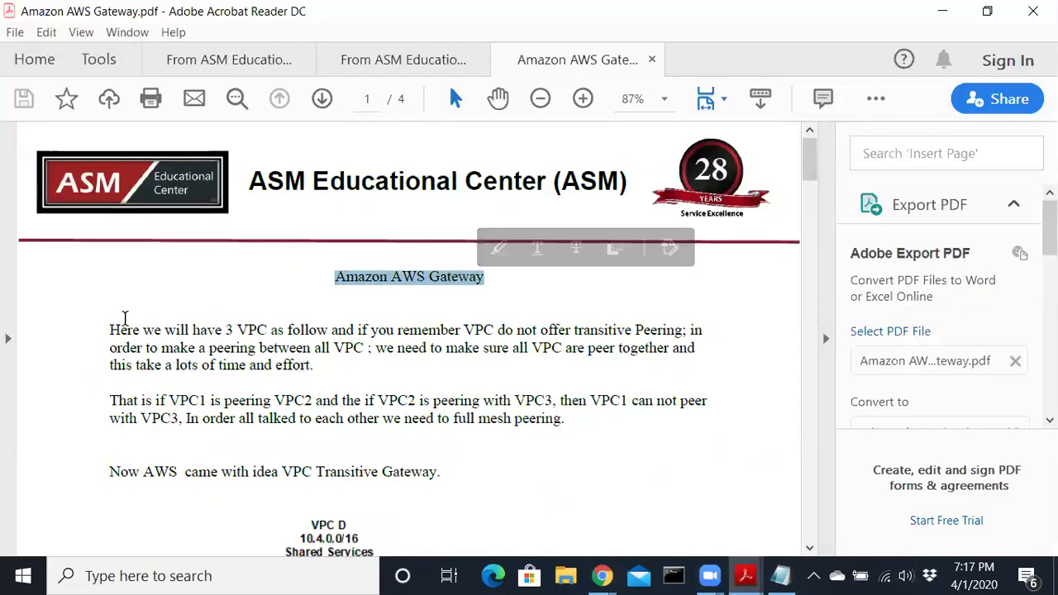
drag(108, 329, 683, 331)
drag(162, 349, 316, 368)
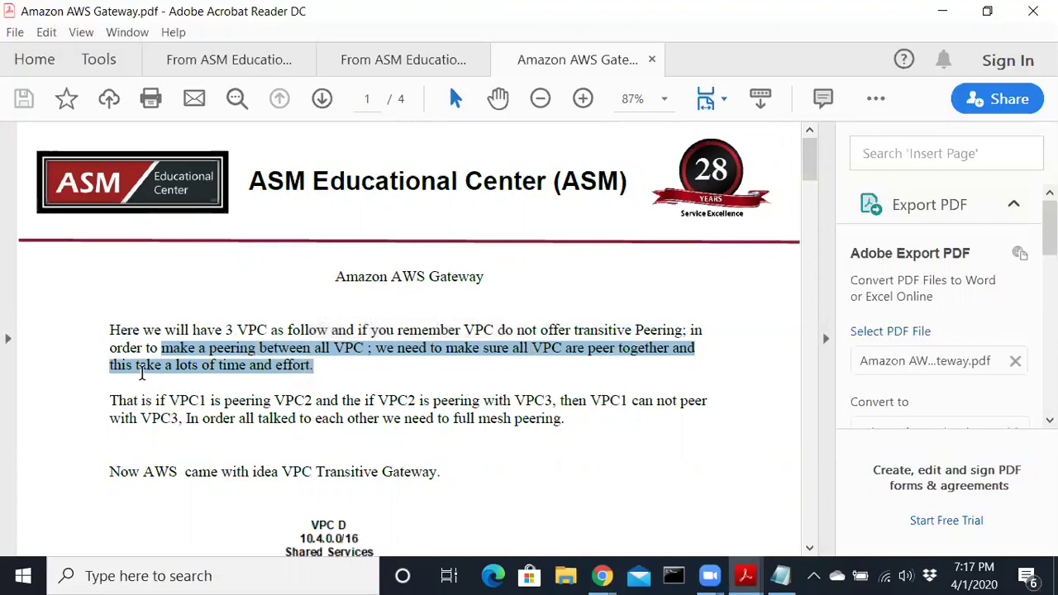
drag(167, 400, 324, 401)
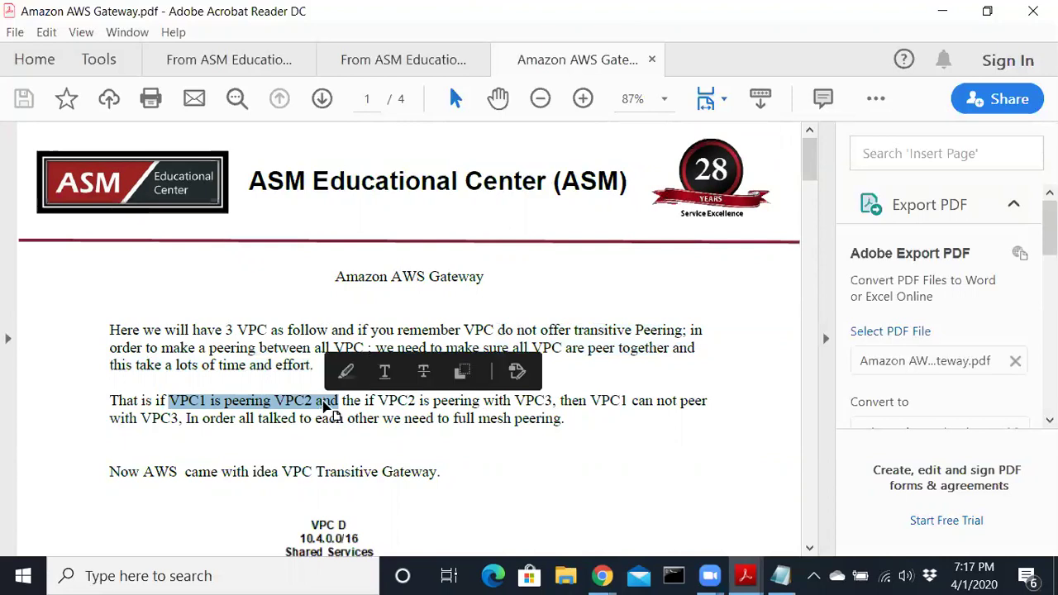
drag(374, 400, 676, 402)
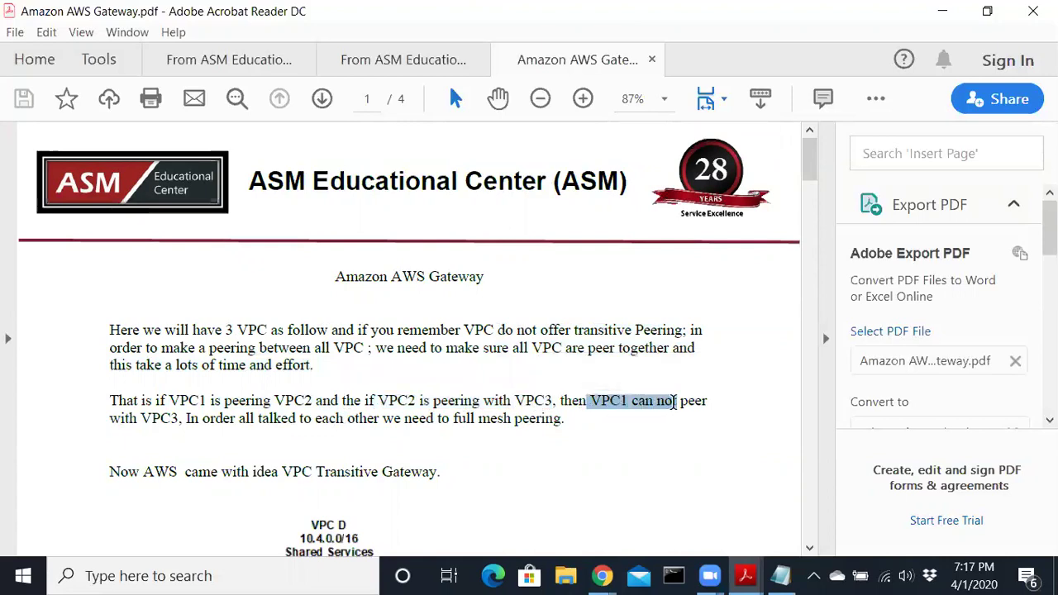
click(168, 418)
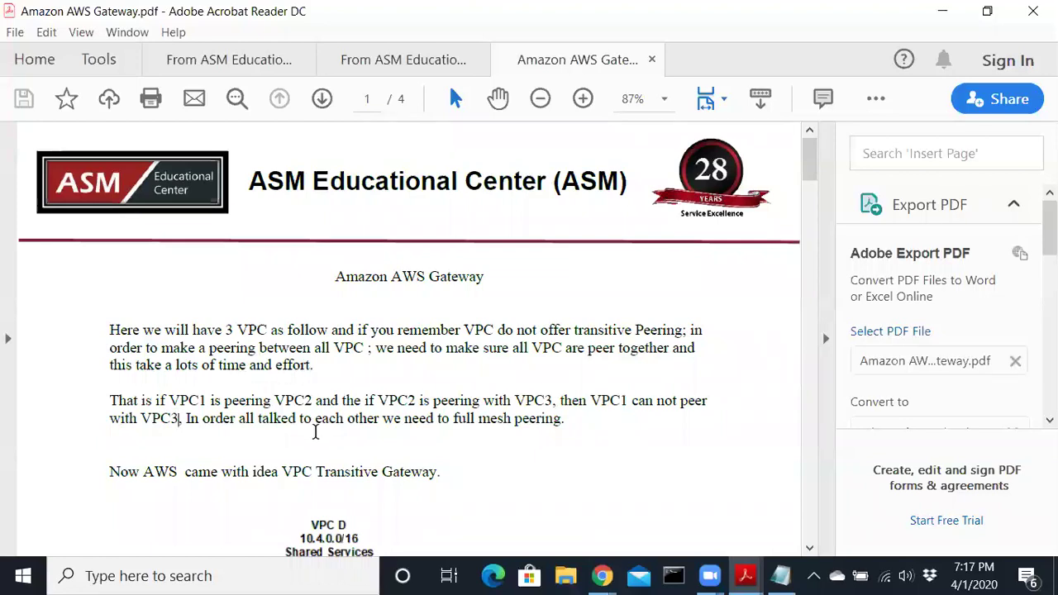
drag(221, 418, 521, 425)
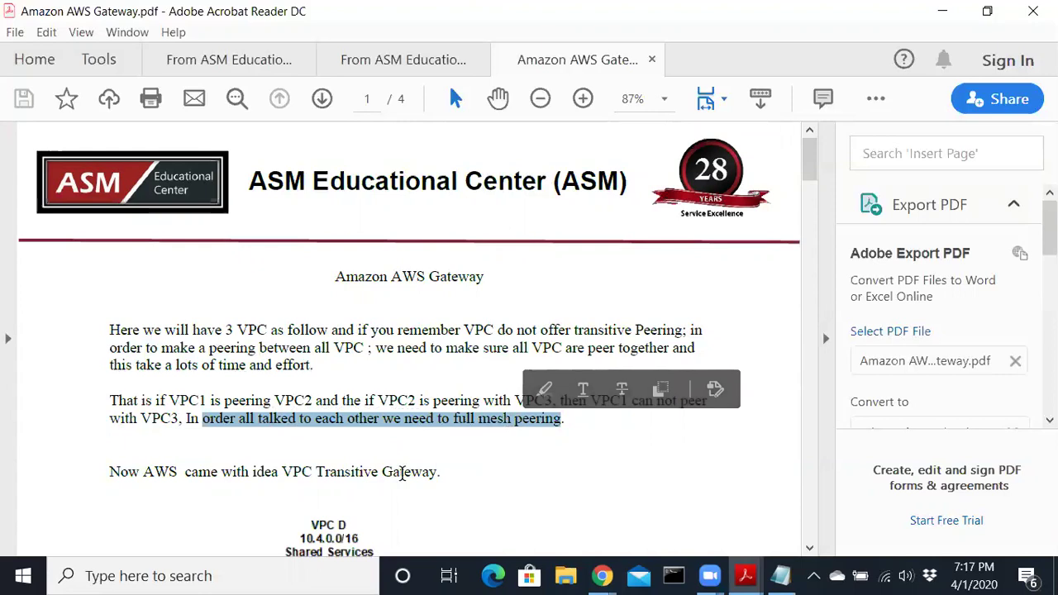
drag(183, 471, 444, 473)
- Examine the transit gateway diagram and the description of the hub-and-spoke topology with its hub and spoke VPCs
scroll(454, 471, down, 5)
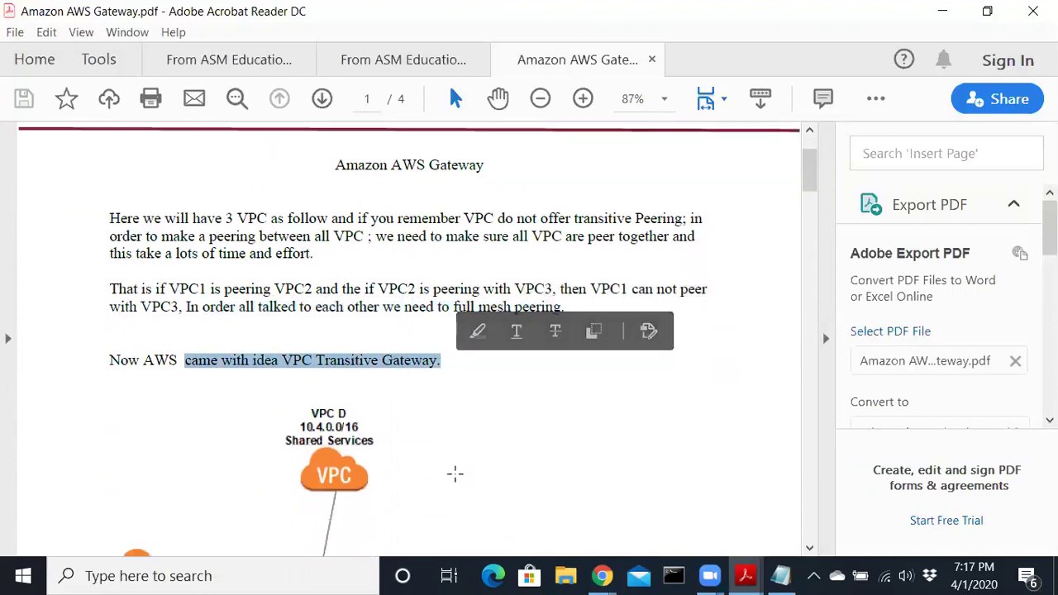
scroll(455, 473, down, 3)
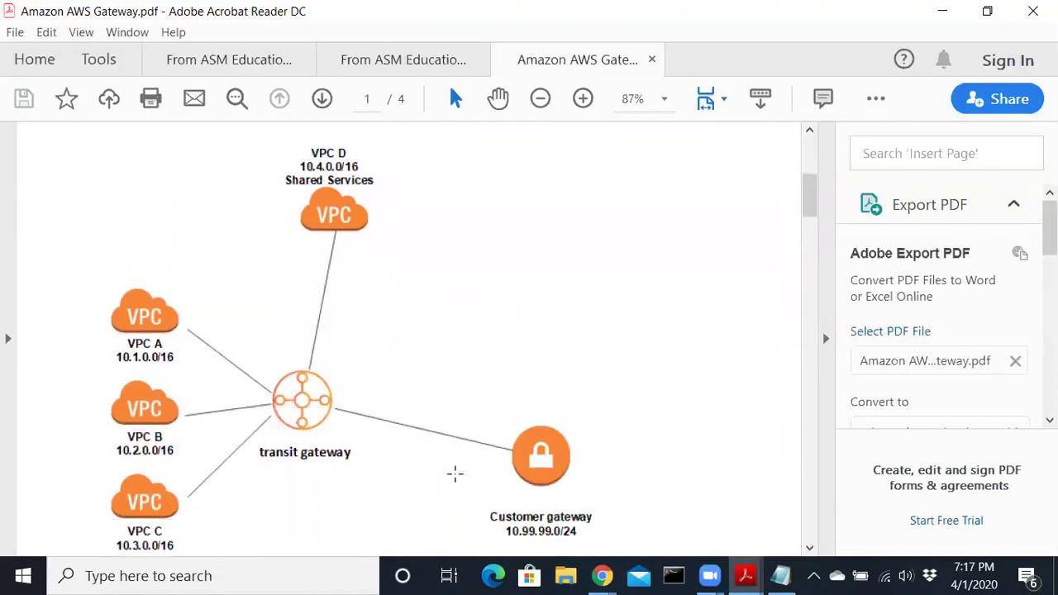
scroll(451, 472, down, 1)
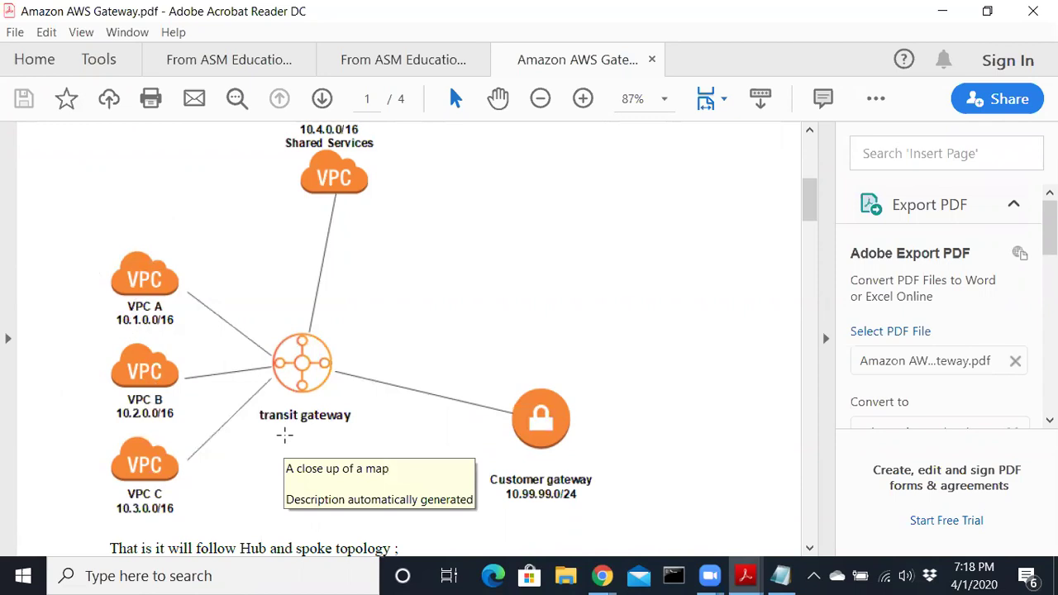
scroll(285, 436, down, 1)
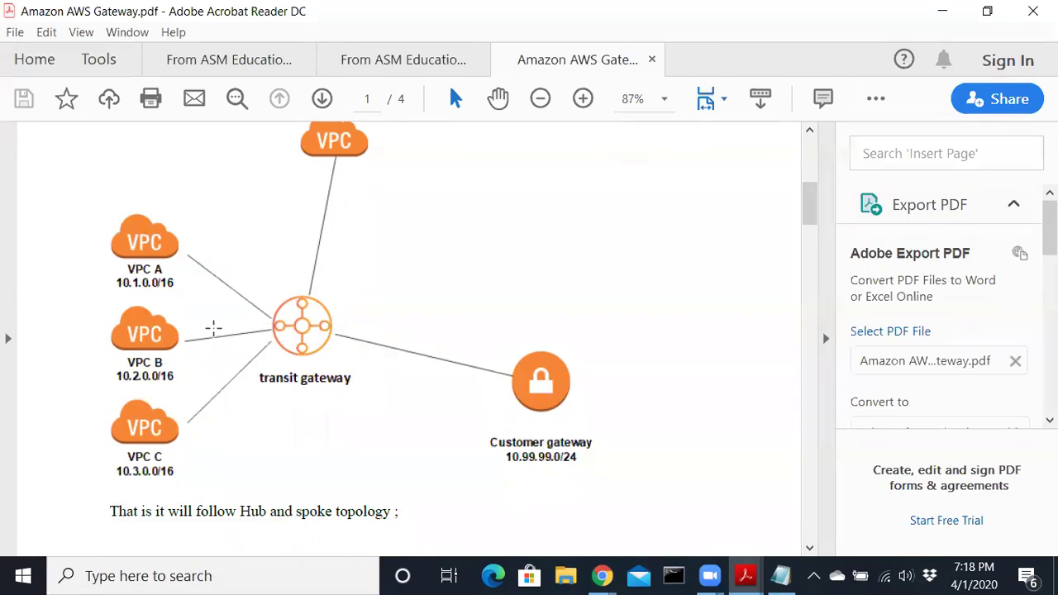
scroll(213, 328, down, 2)
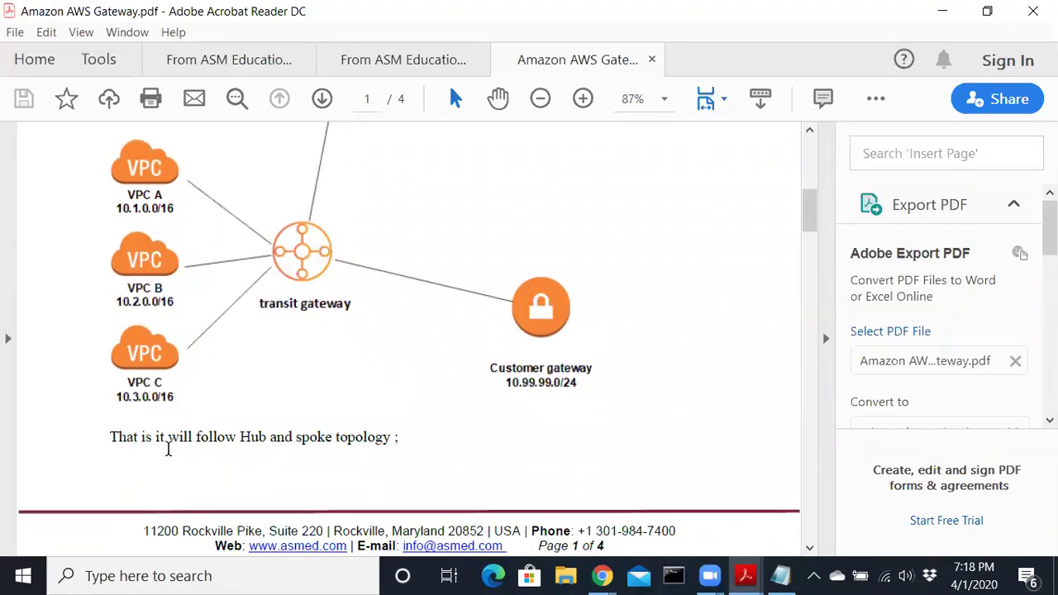
drag(201, 437, 379, 437)
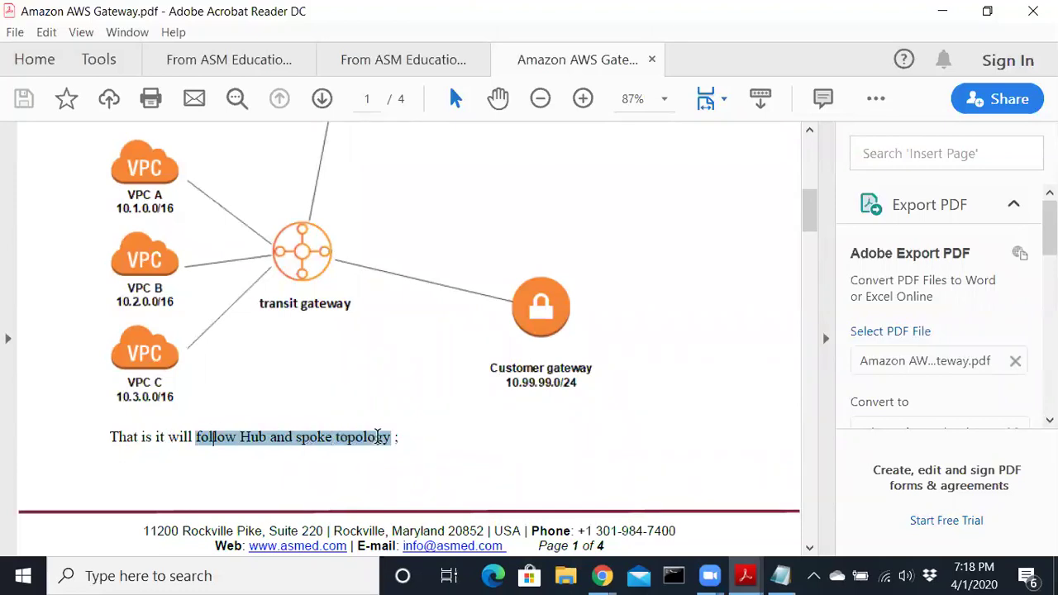
scroll(377, 438, down, 8)
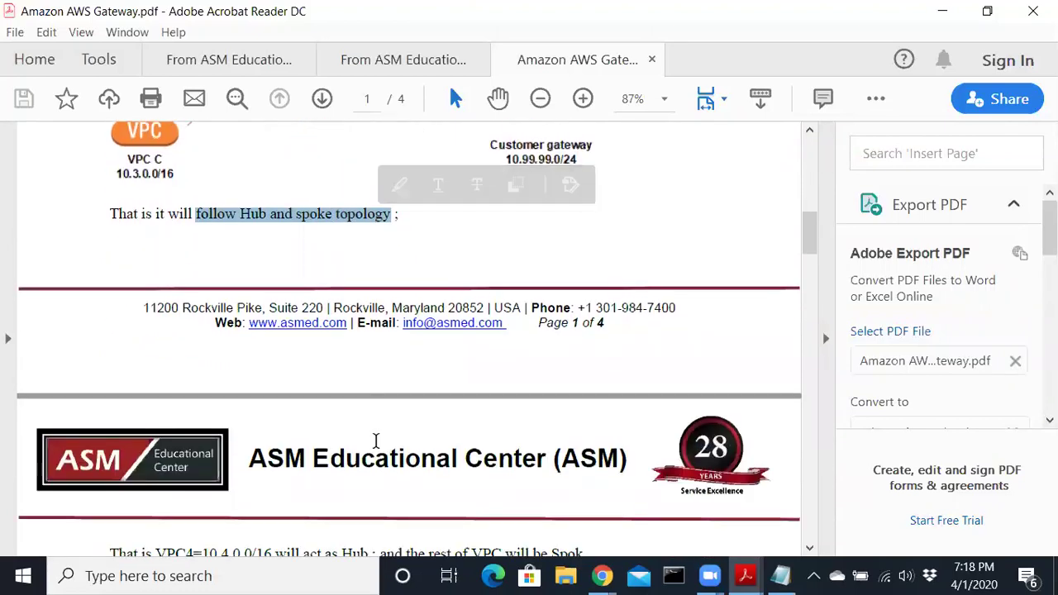
drag(154, 479, 408, 534)
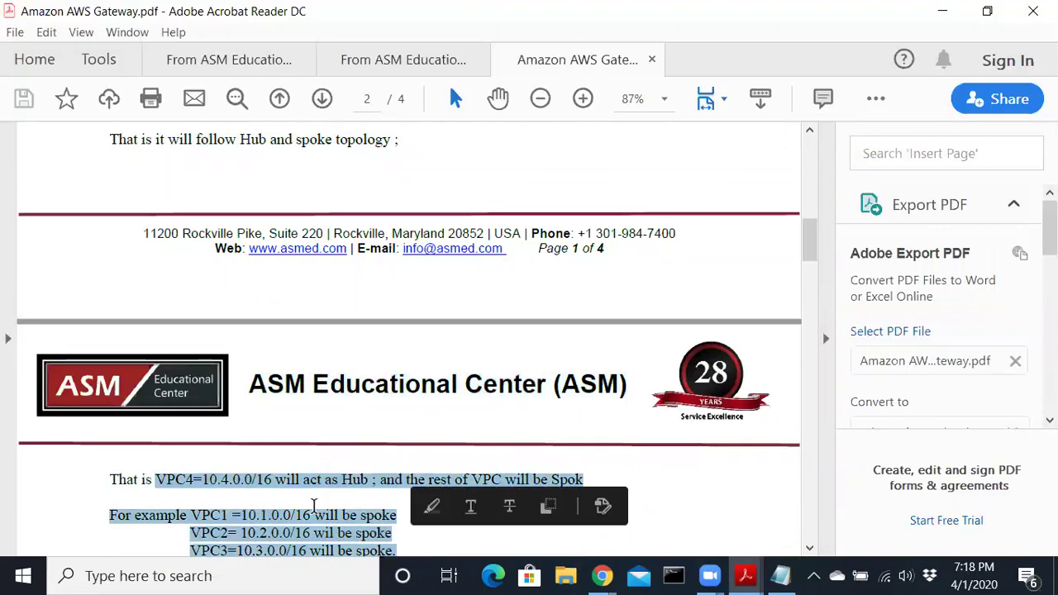
scroll(300, 515, up, 6)
scroll(298, 513, up, 6)
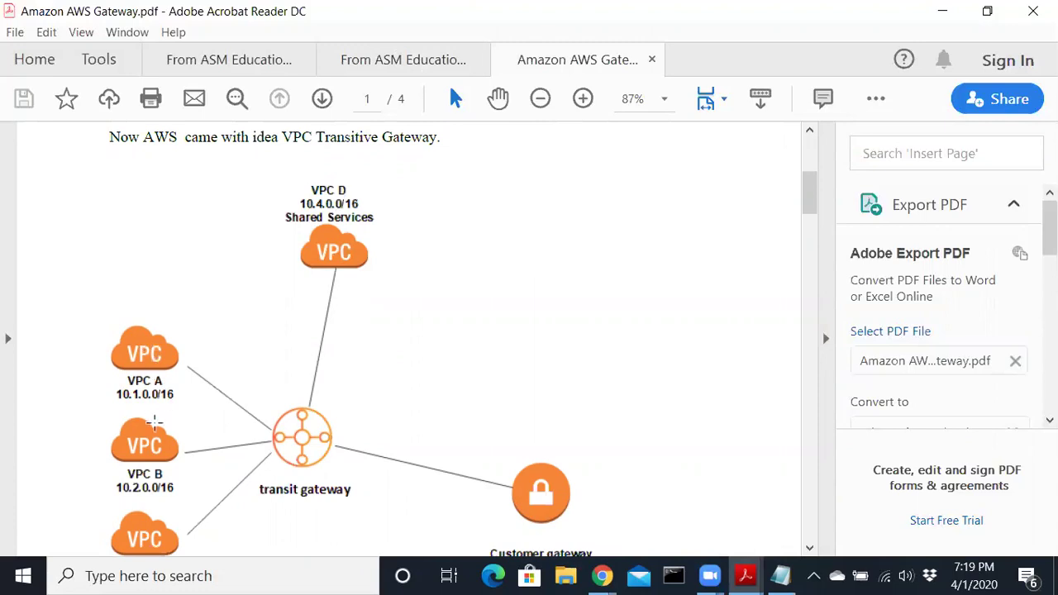
click(153, 531)
click(632, 320)
scroll(568, 346, down, 10)
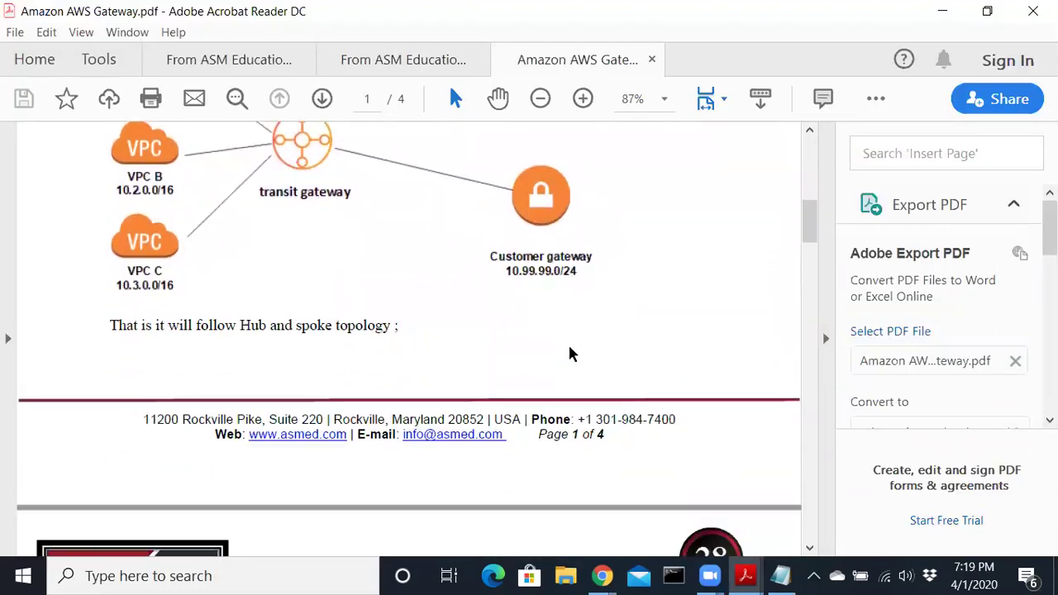
scroll(568, 354, down, 4)
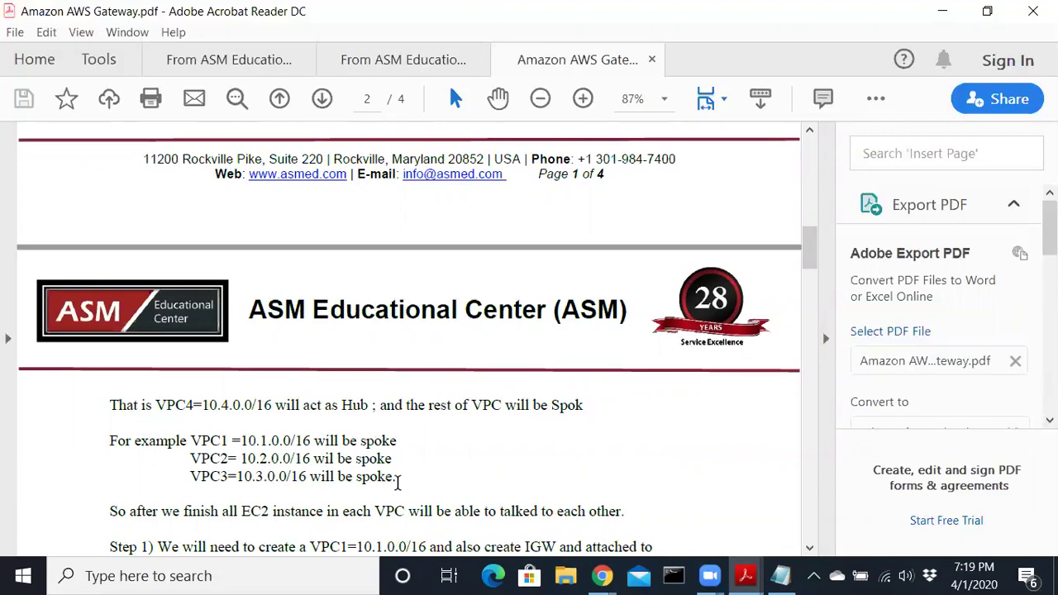
- Read the EC2 connectivity goal, the Step 1 instructions for creating VPC1, and the address ranges of the three spoke VPCs
drag(162, 510, 401, 510)
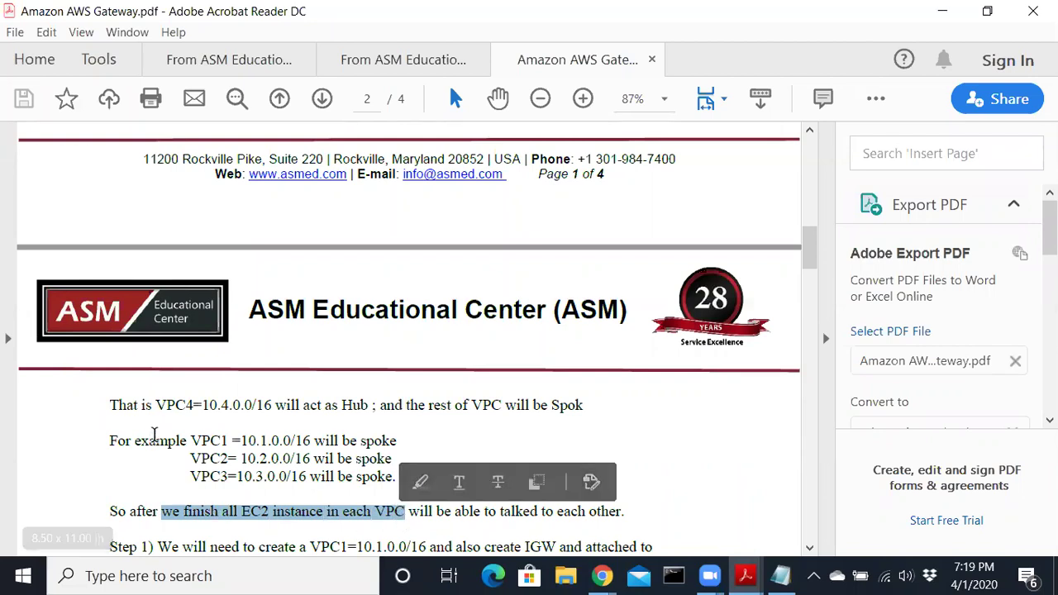
scroll(149, 436, up, 10)
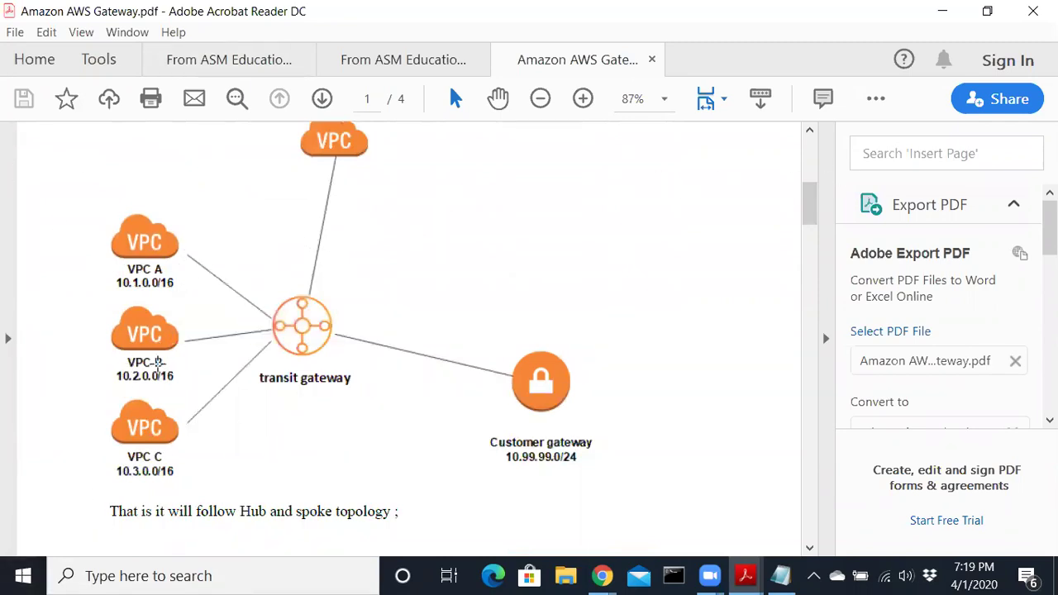
scroll(221, 455, down, 10)
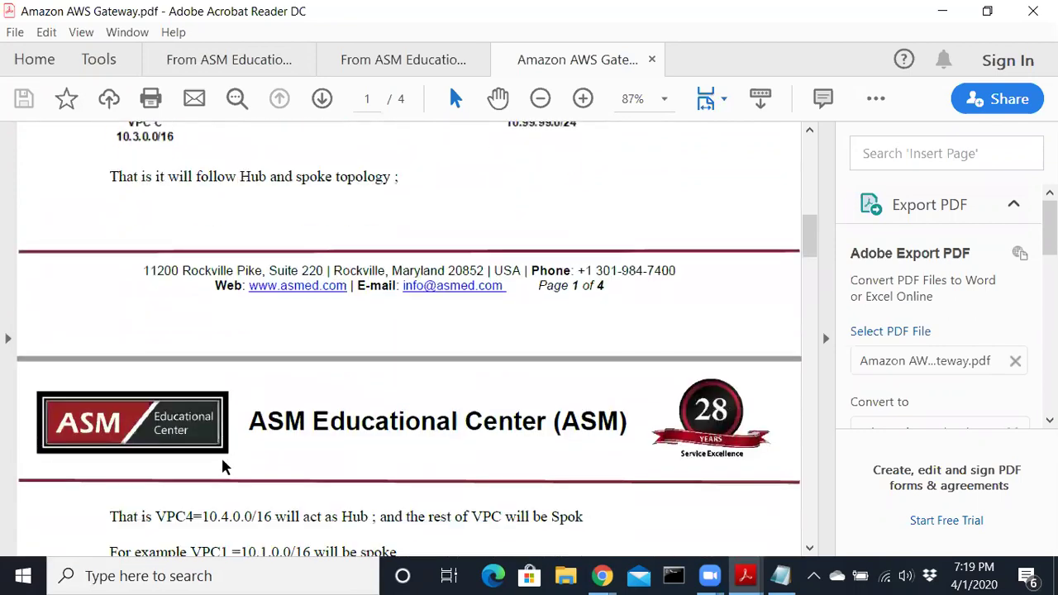
drag(242, 477, 257, 477)
scroll(256, 475, down, 2)
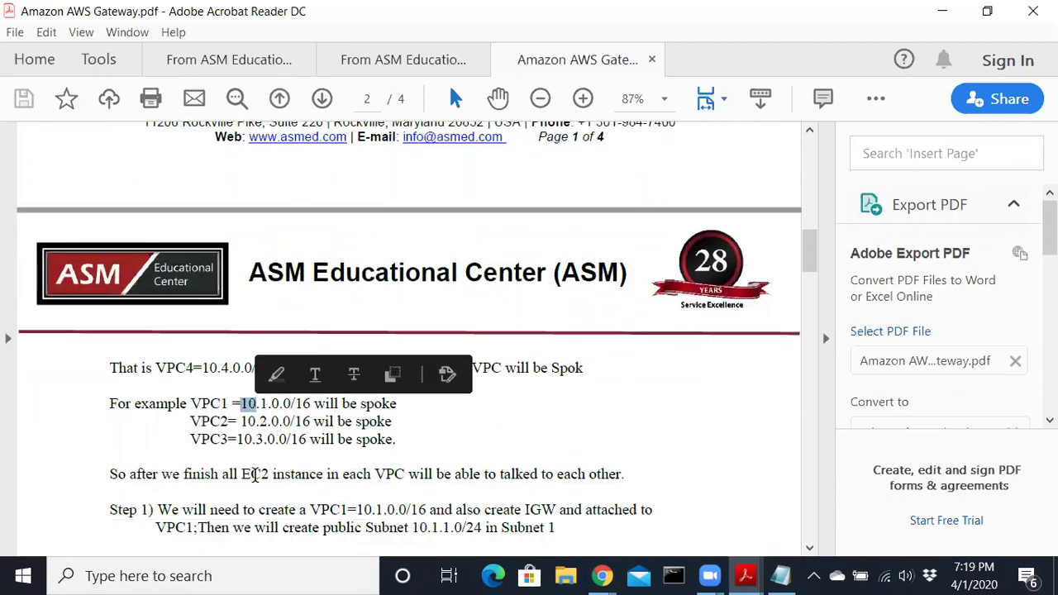
scroll(256, 475, down, 2)
scroll(255, 474, up, 1)
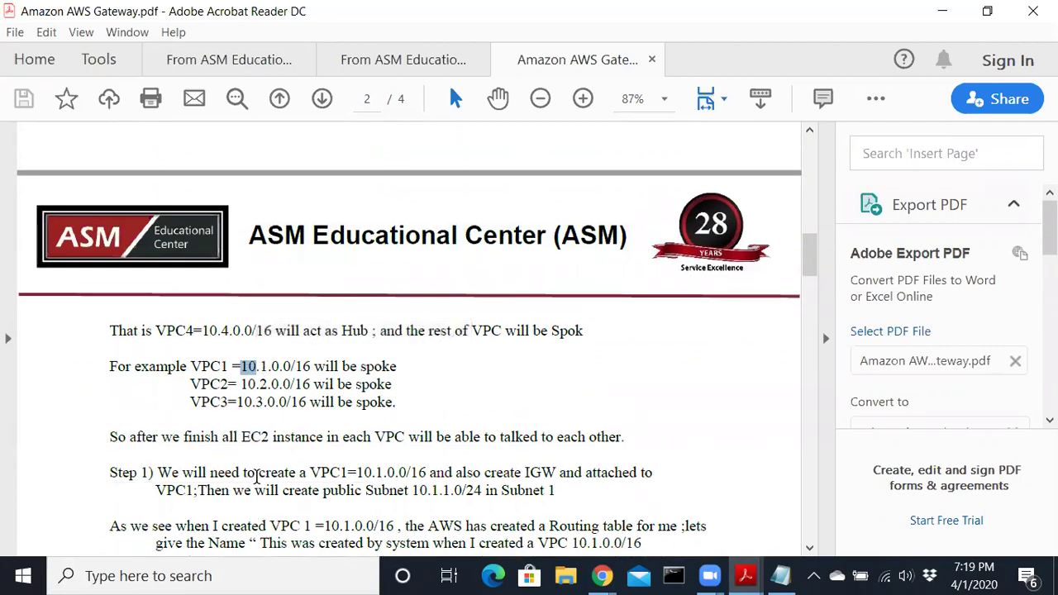
drag(262, 472, 424, 469)
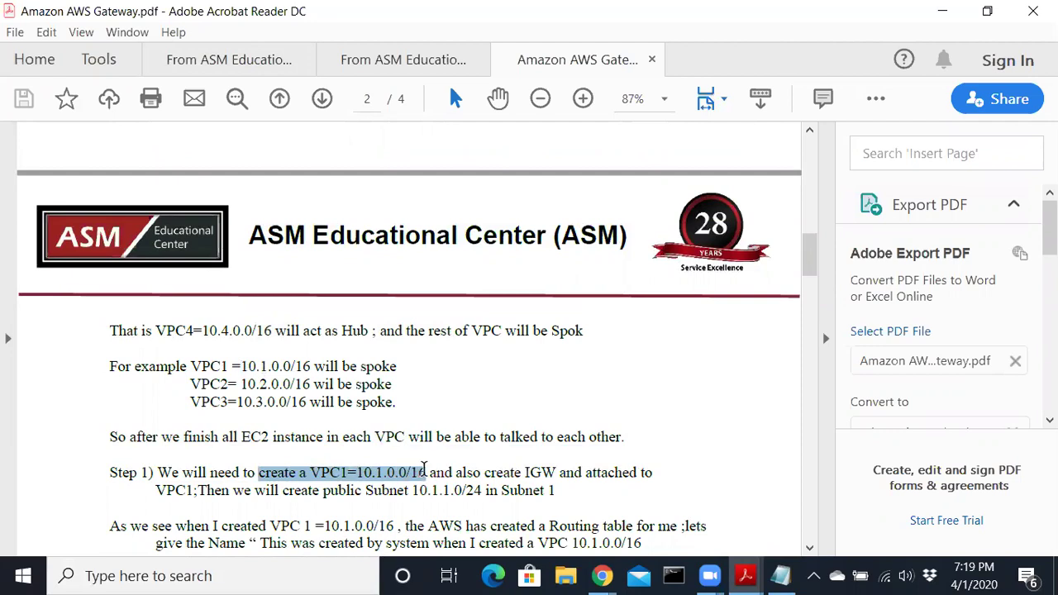
drag(232, 366, 306, 364)
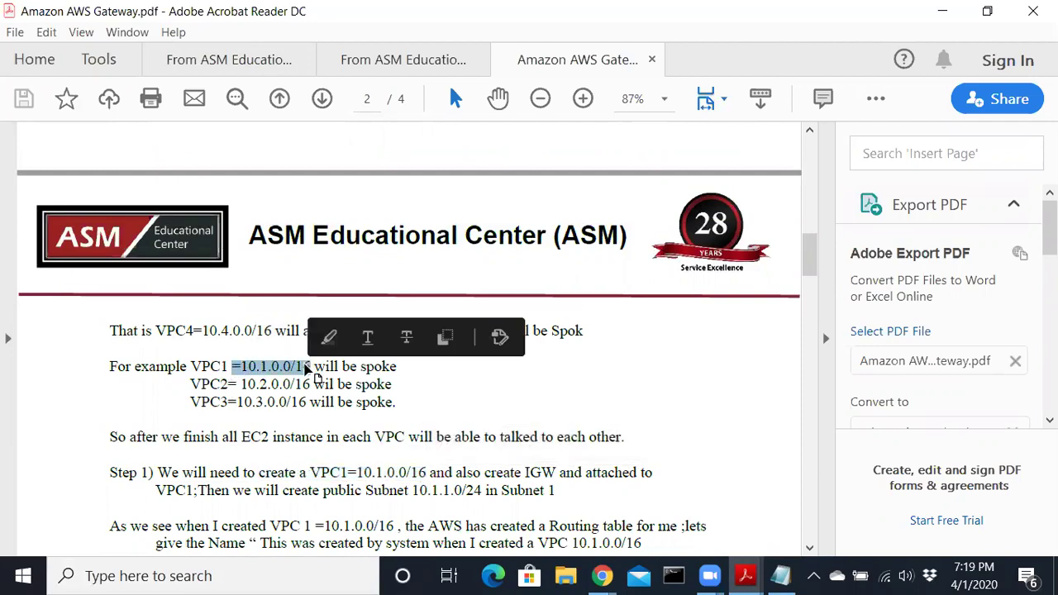
click(242, 384)
drag(242, 383, 344, 385)
drag(229, 401, 310, 401)
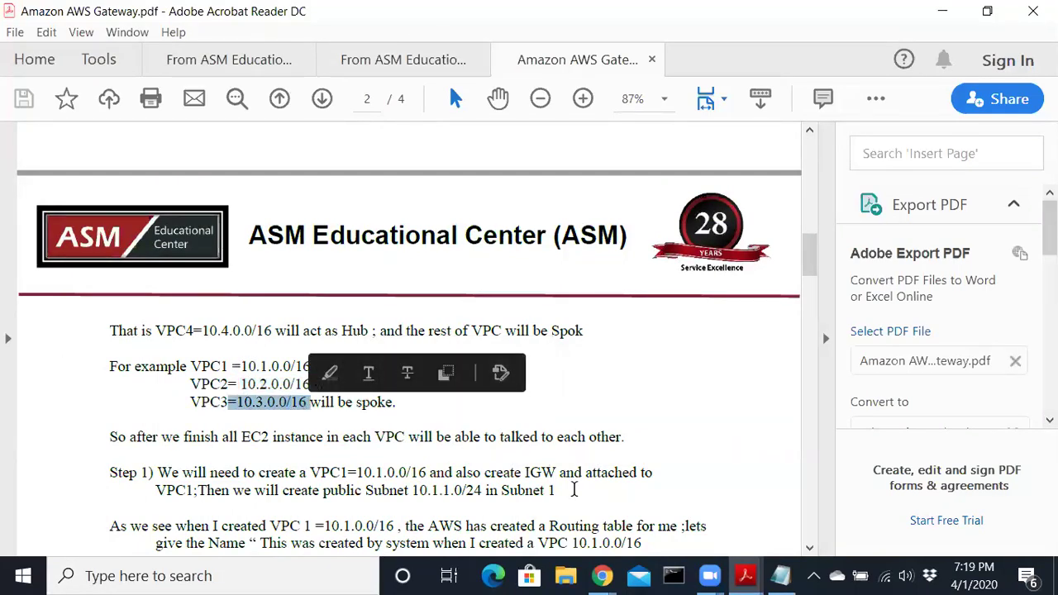
- Switch to the AWS VPC console in Chrome and open the list of VPCs for the N. Virginia region
mouse_move(612, 576)
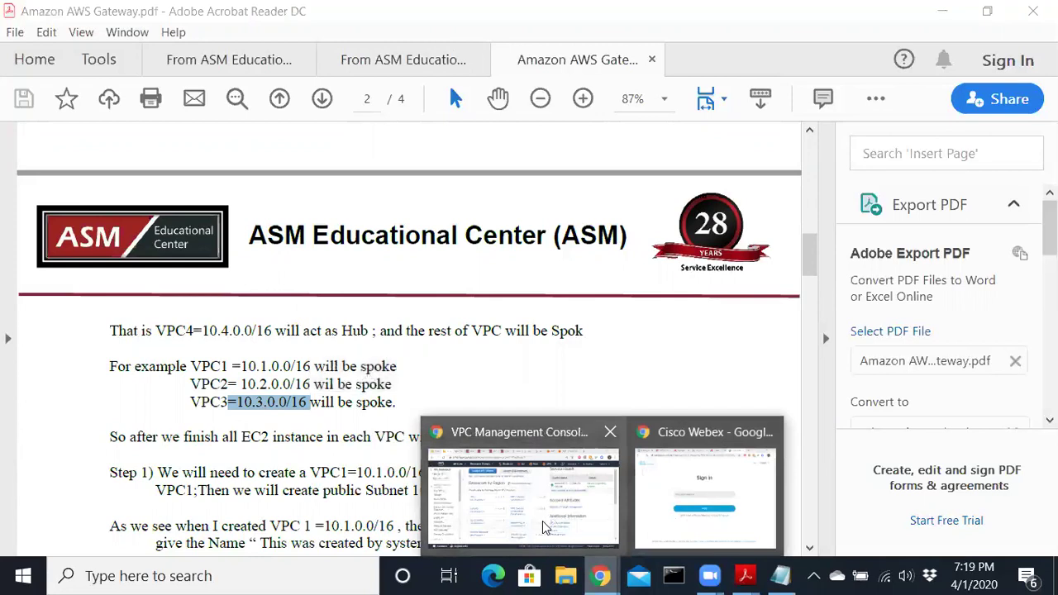
click(542, 521)
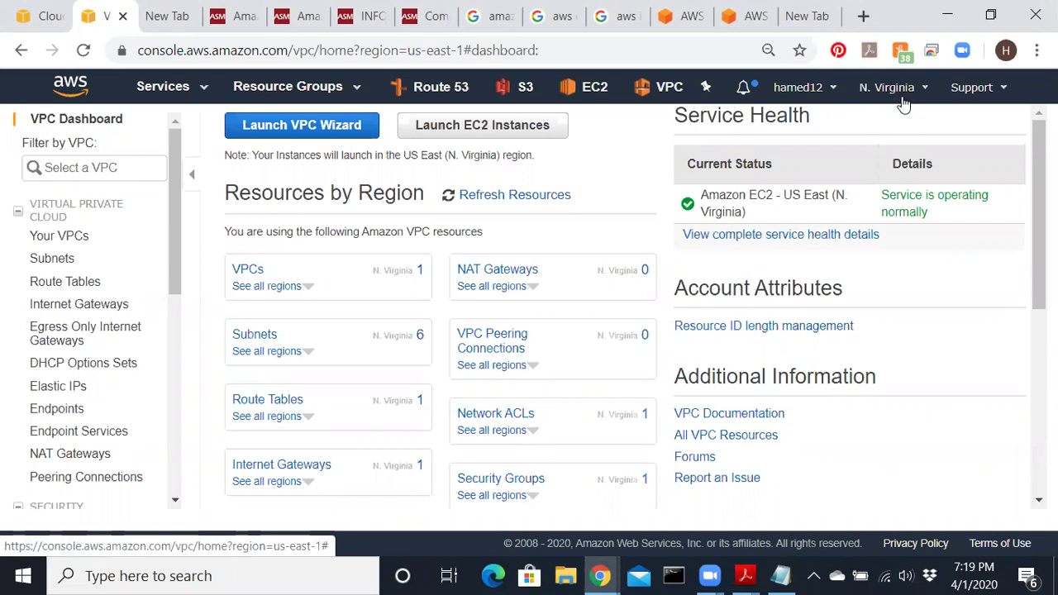
click(248, 271)
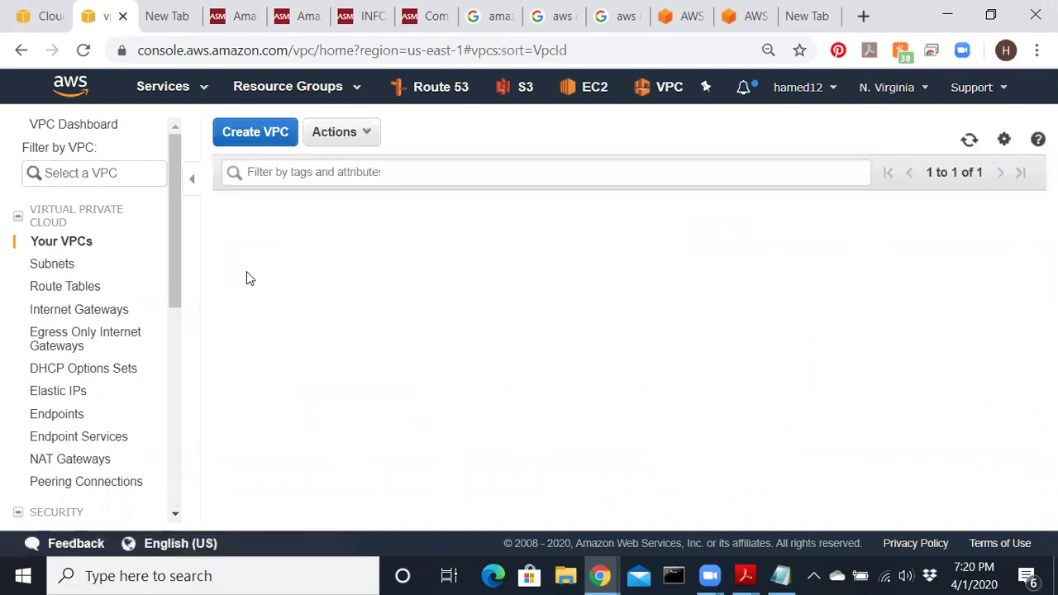
click(447, 243)
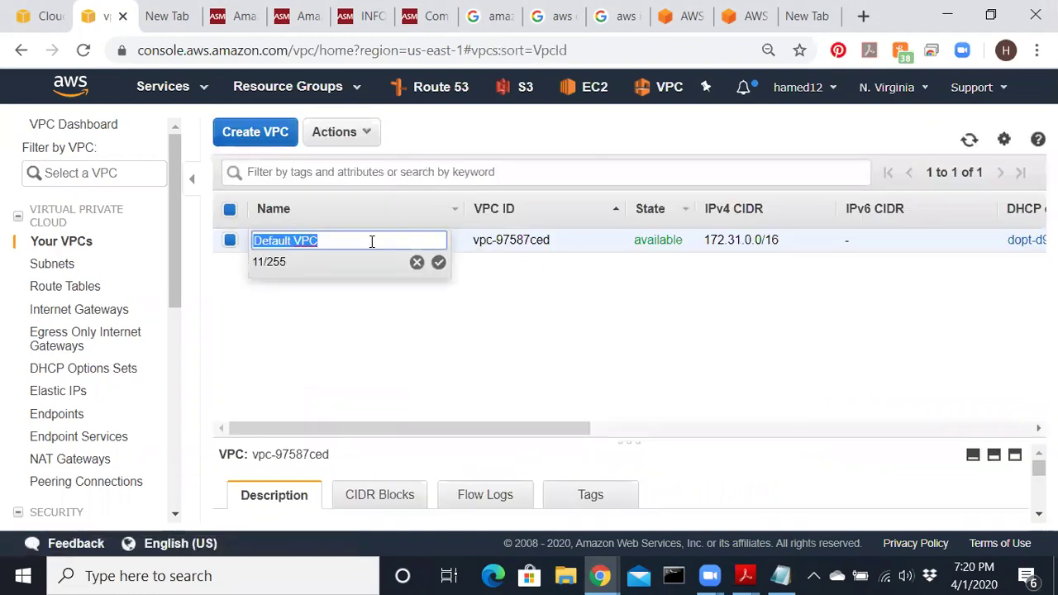
click(369, 241)
key(shift+Left)
key(shift+Left)
key(shift+Left)
key(shift+Left)
key(shift+Left)
key(shift+Left)
key(shift+Left)
key(shift+Left)
key(shift+Left)
key(shift+Left)
key(shift+Left)
key(shift+Right)
click(489, 286)
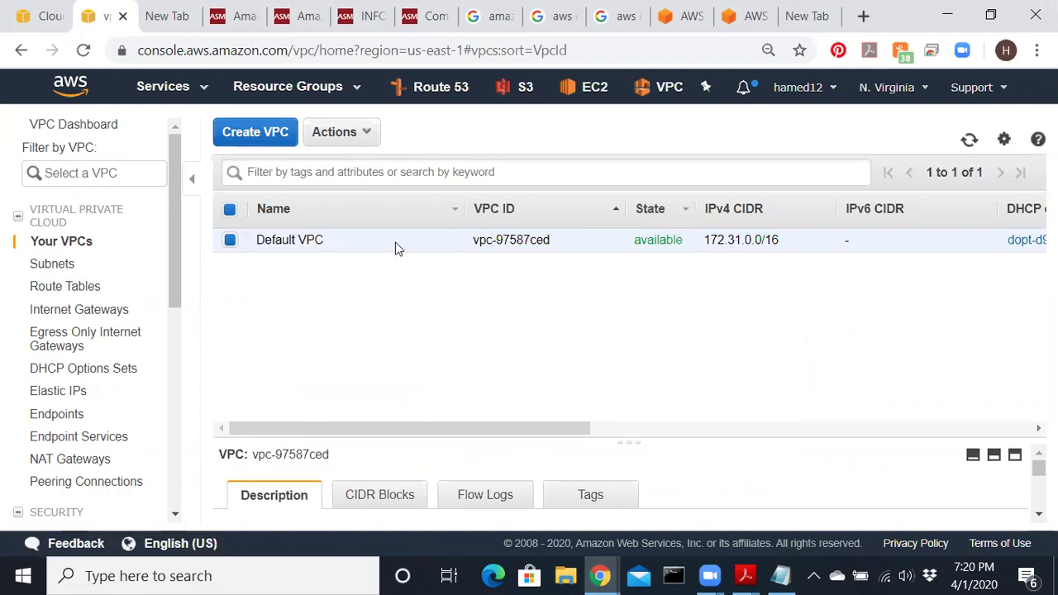
- Start a new VPC in N. Virginia and set its name tag to "VPC1 10.1.0.0/16"
click(266, 139)
click(291, 288)
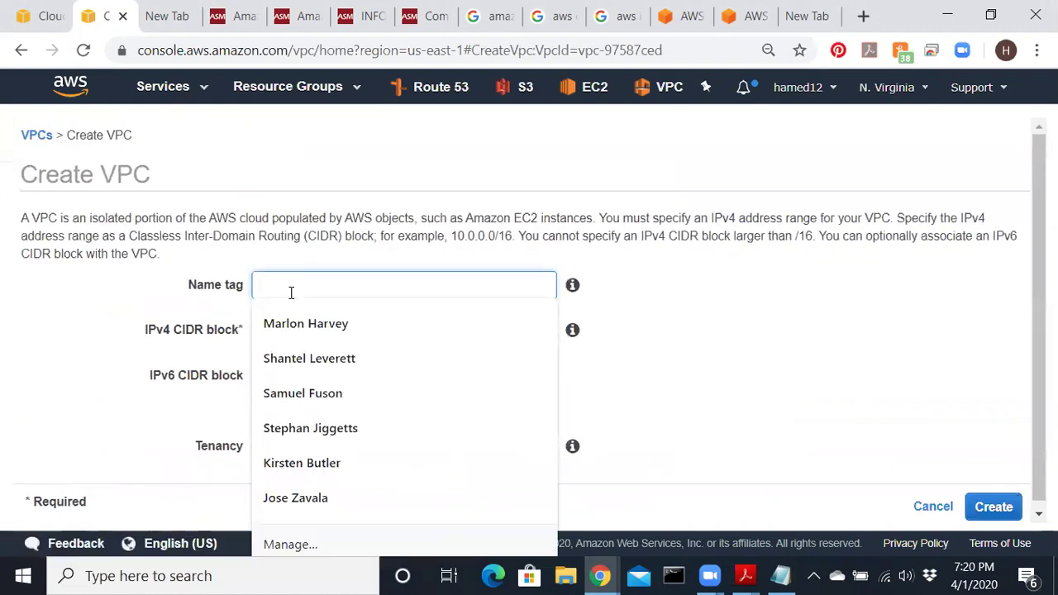
text(VPC)
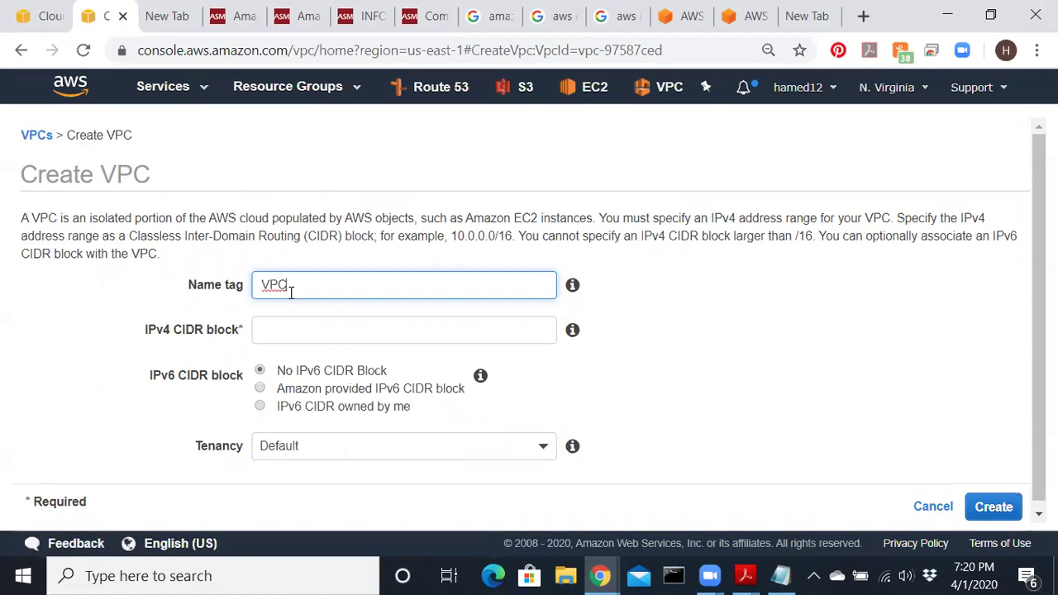
text(1 10.1.0.0/16)
drag(382, 273, 159, 287)
- Set the VPC's IPv4 CIDR block to 10.1.0.0/16, create it and return to the VPC list
click(278, 317)
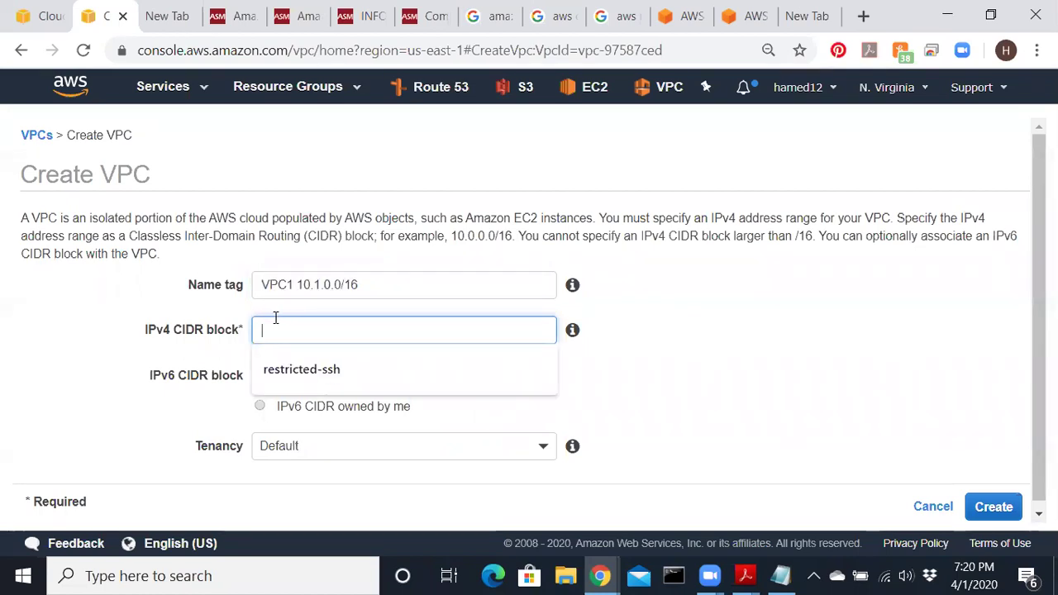
text(10.1.)
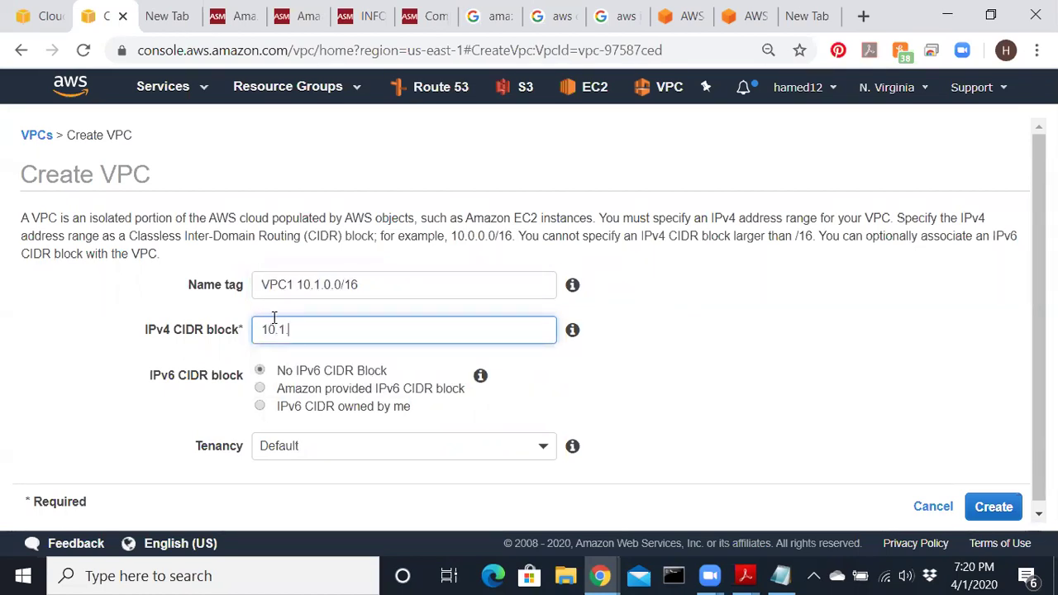
text(0.0/16)
drag(349, 333, 307, 330)
drag(308, 329, 304, 323)
scroll(304, 324, down, 1)
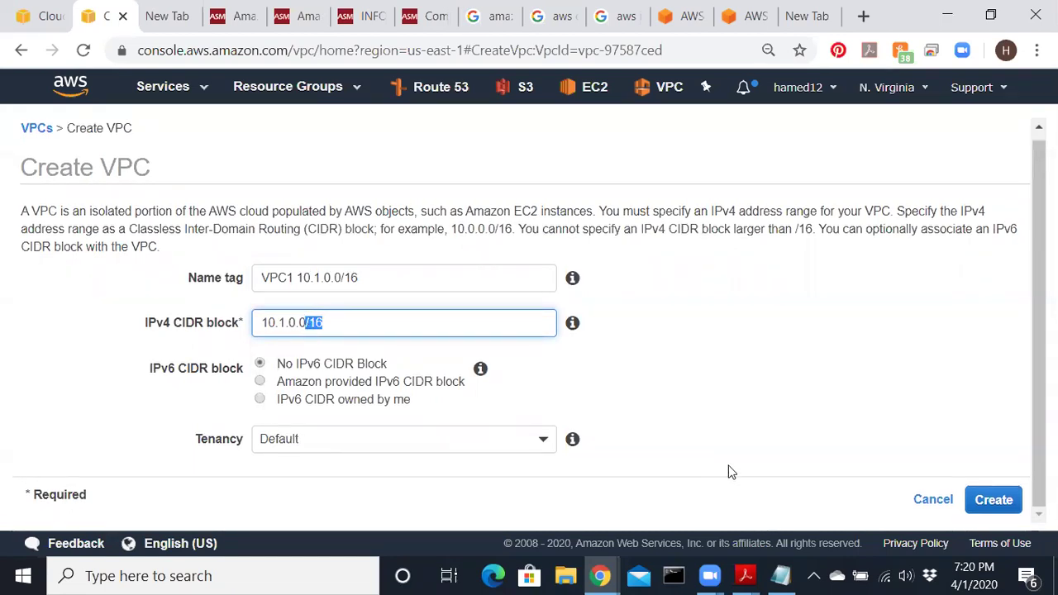
click(987, 503)
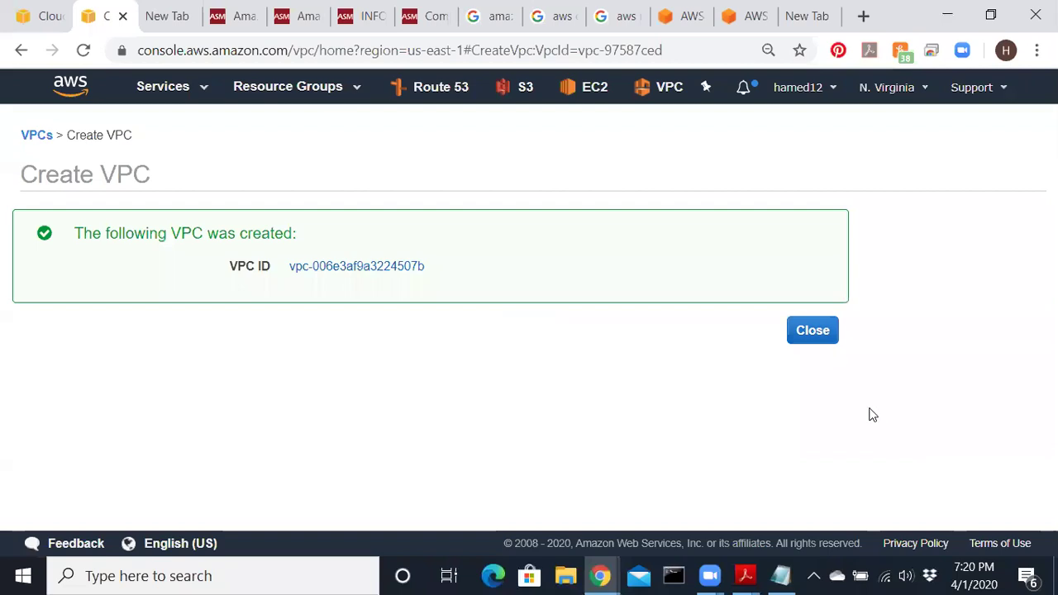
click(817, 335)
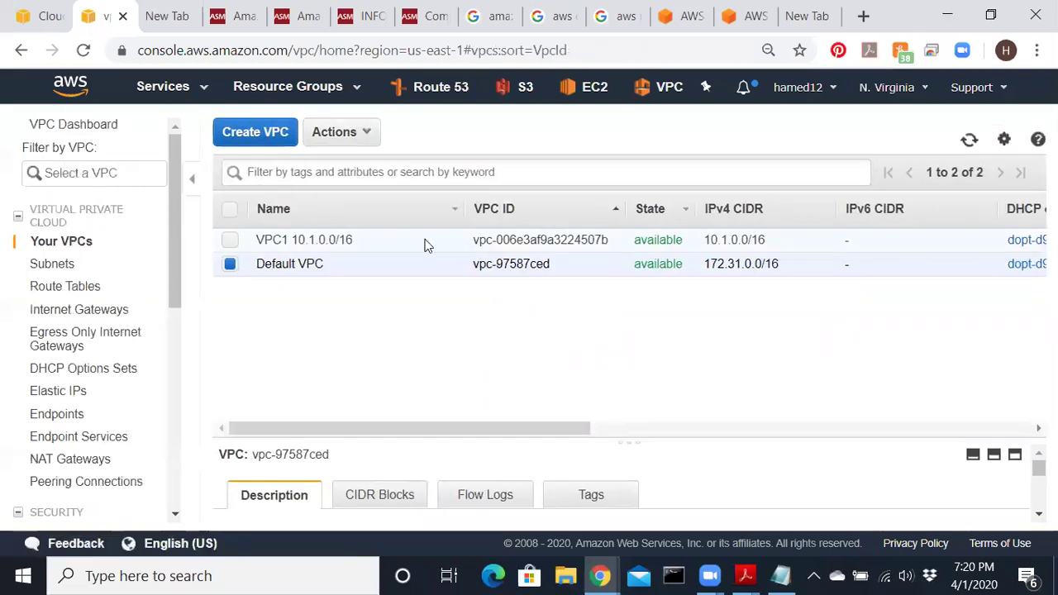
- Select VPC1, look through the route tables and internet gateways, and open the list of subnets
click(234, 241)
click(241, 246)
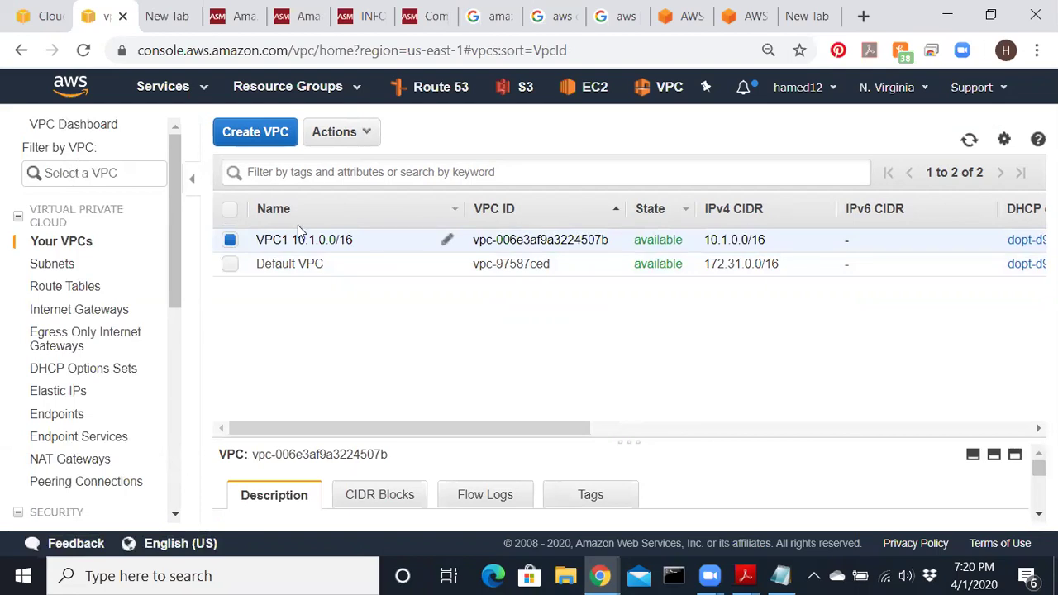
click(50, 265)
click(58, 288)
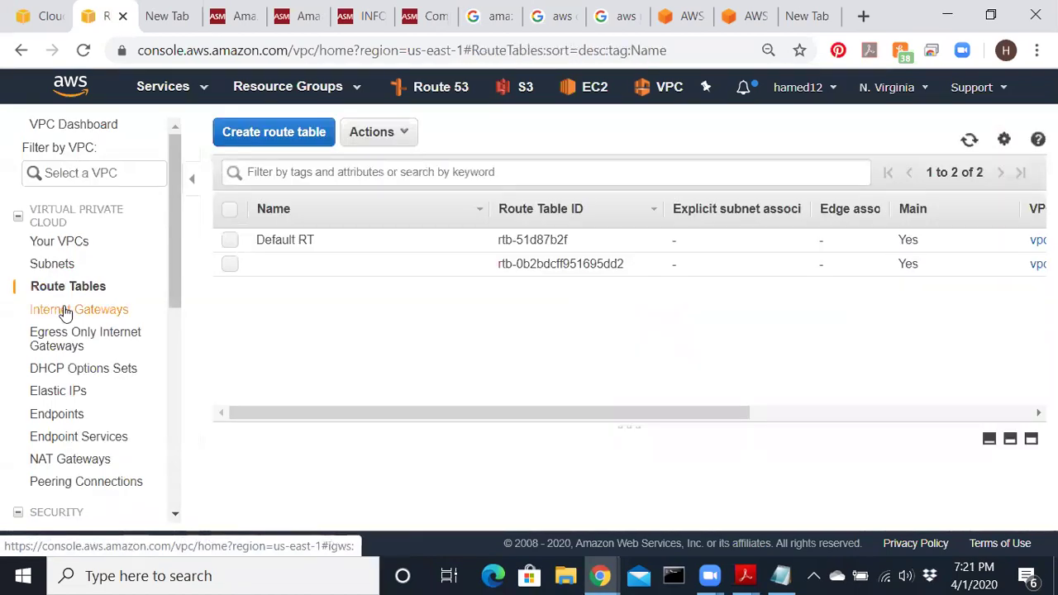
click(65, 311)
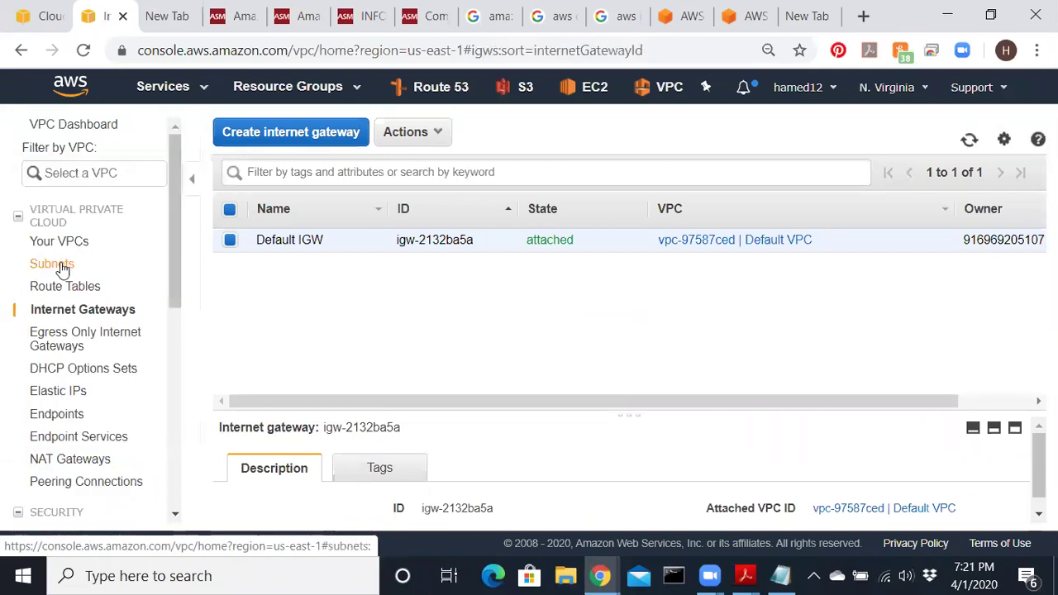
click(62, 266)
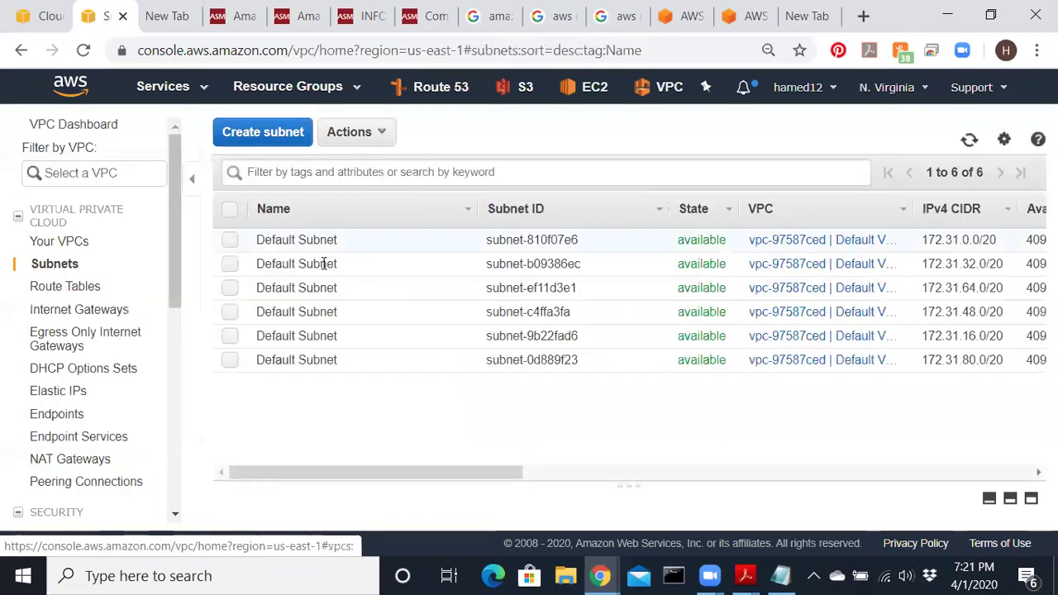
click(458, 242)
click(349, 241)
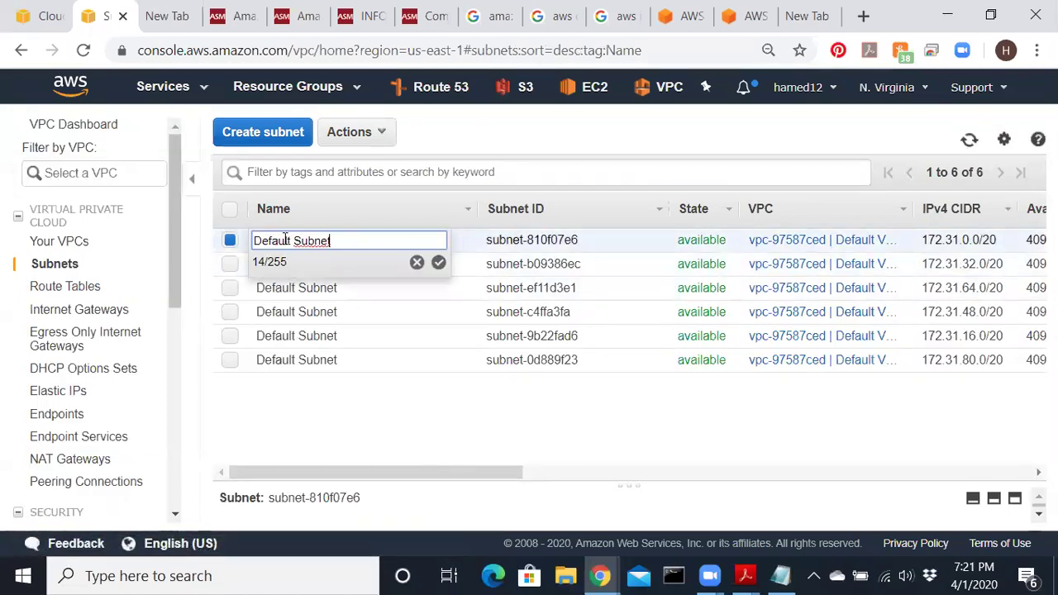
drag(350, 240, 215, 239)
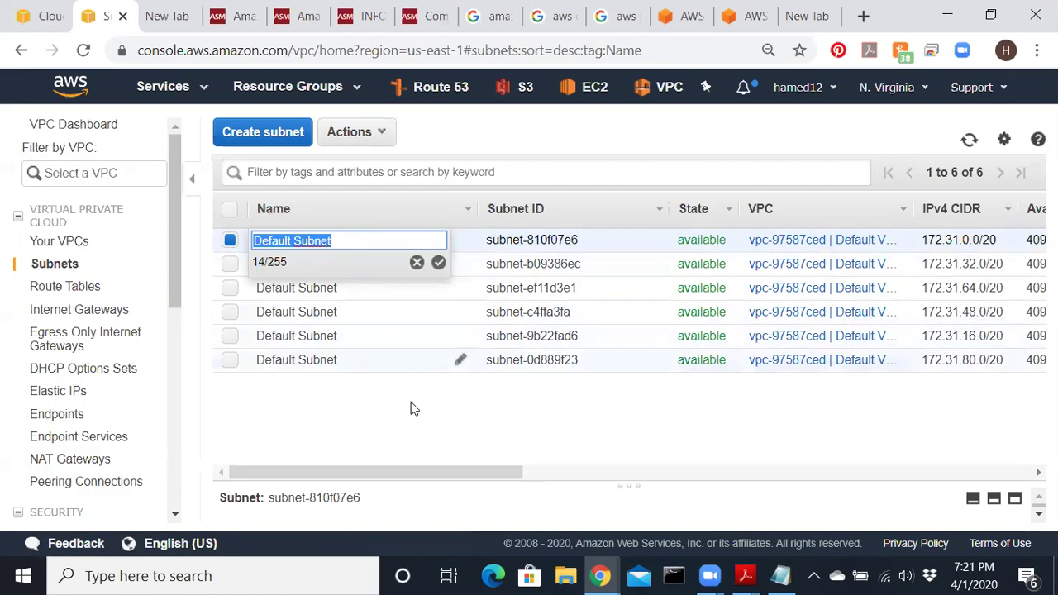
click(380, 420)
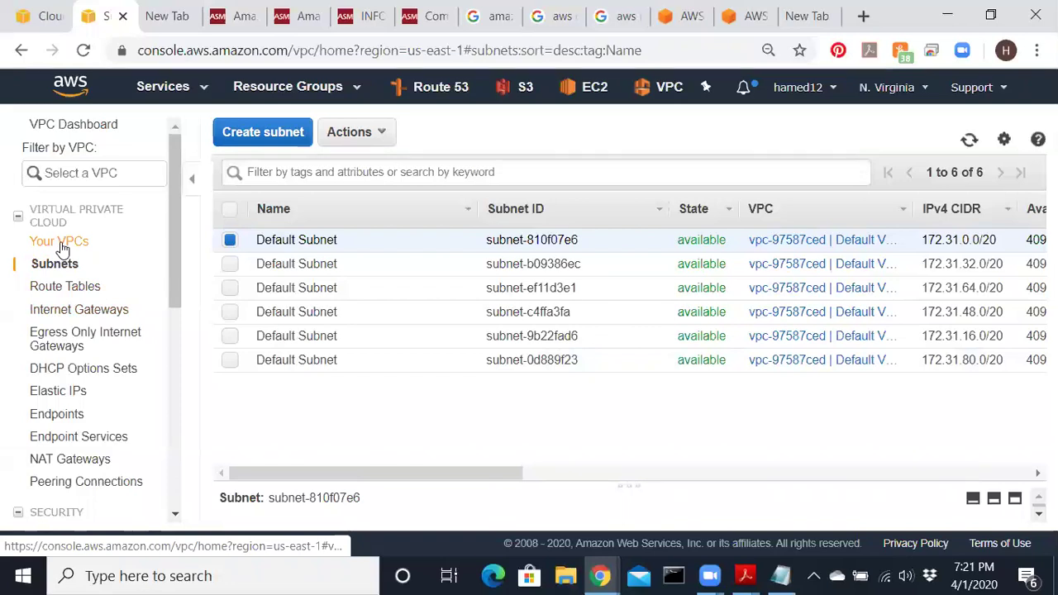
- Start a new subnet with the name tag "Subent 10.1.1.0/24" and assign it to VPC1 10.1.0.0/16
click(291, 135)
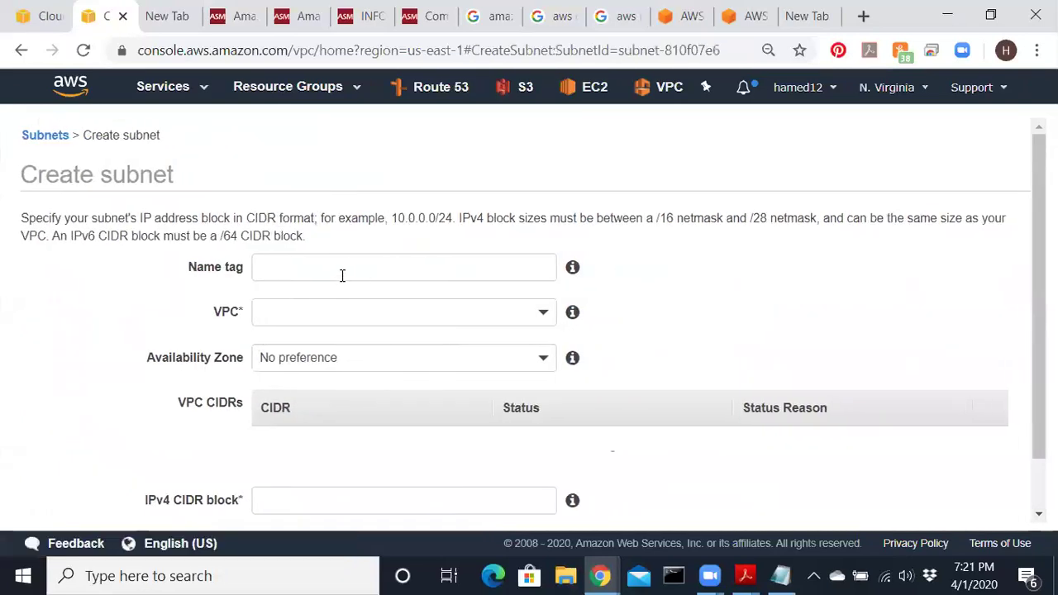
click(343, 270)
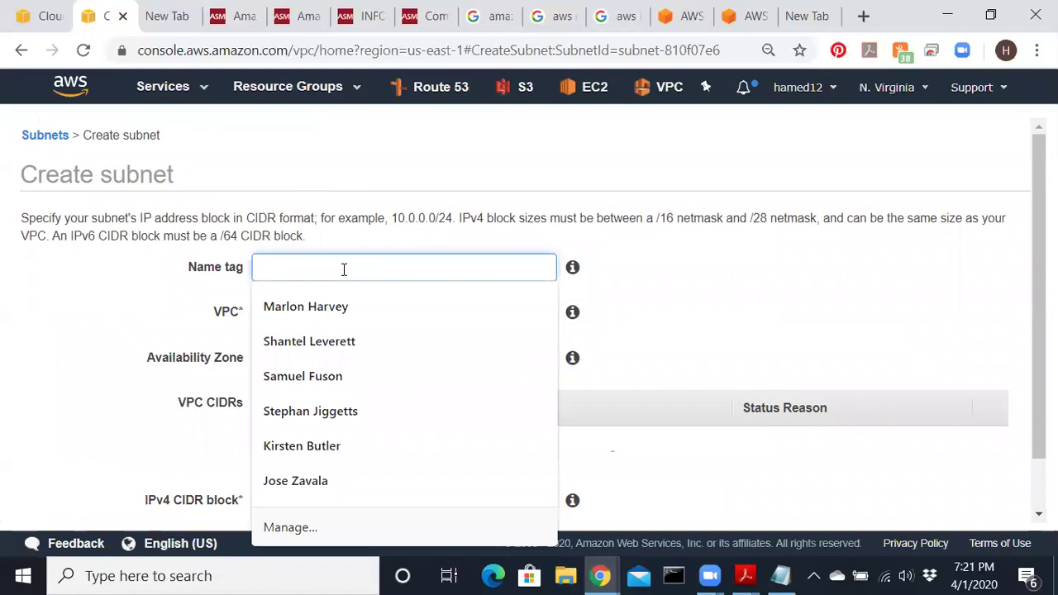
text(Subent 10.1.1.0/24)
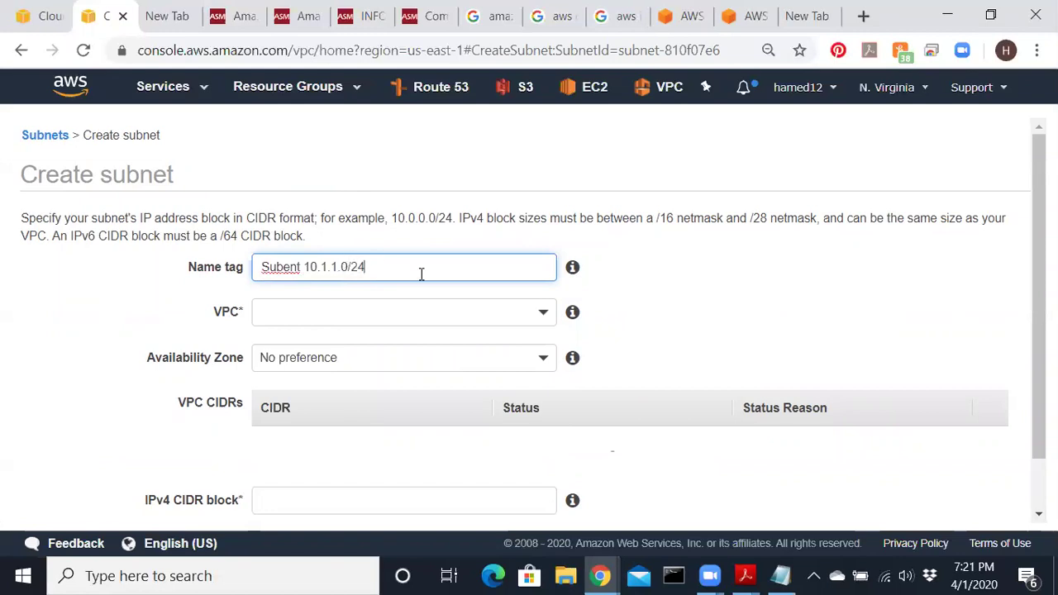
click(543, 326)
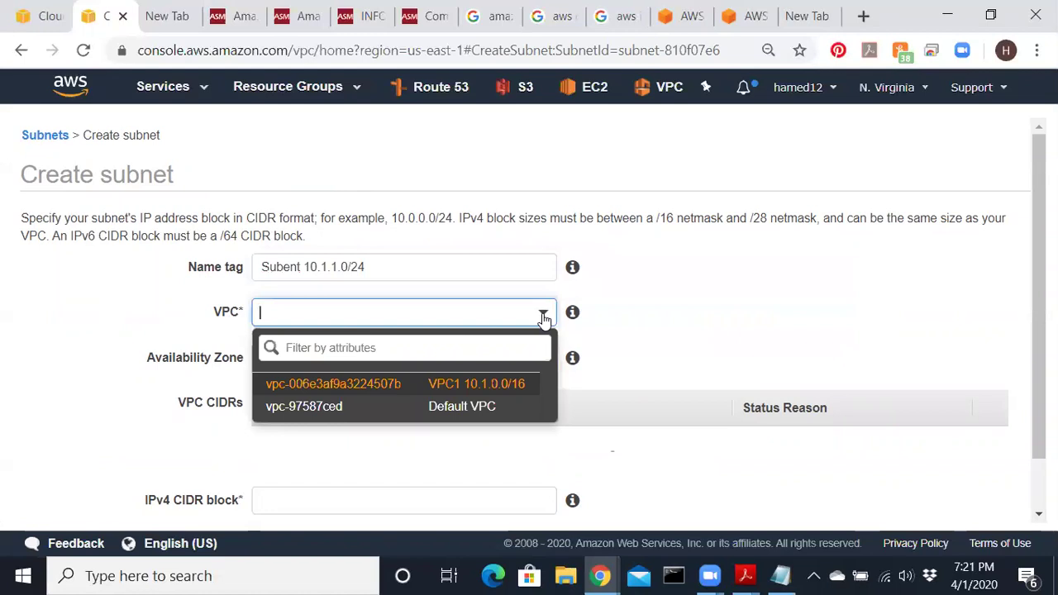
click(480, 388)
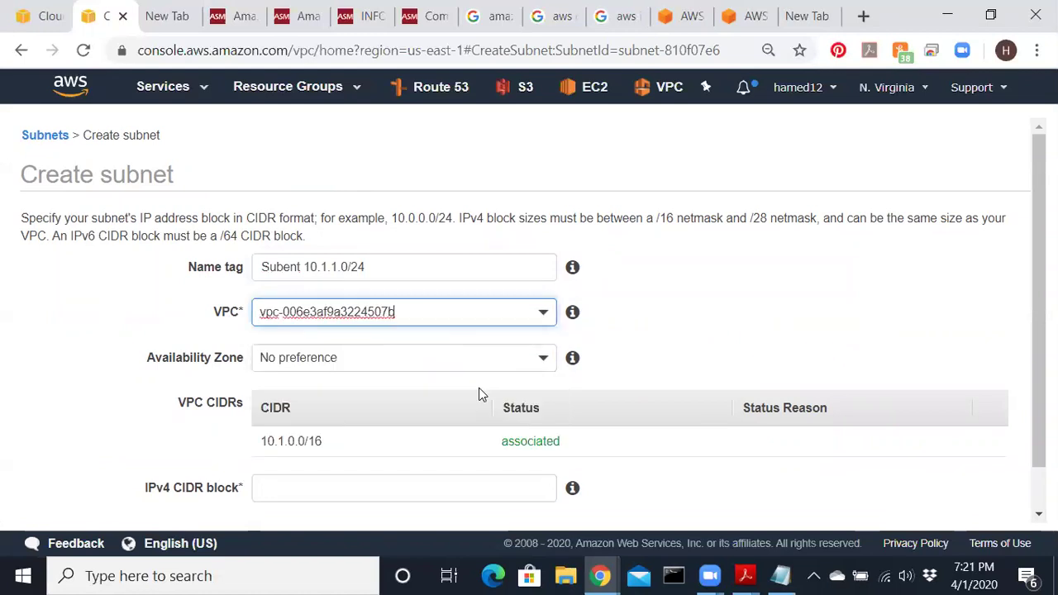
- Set the subnet's availability zone to us-east-1a and its IPv4 CIDR block to 10.1.1.0/24, and create it
click(543, 364)
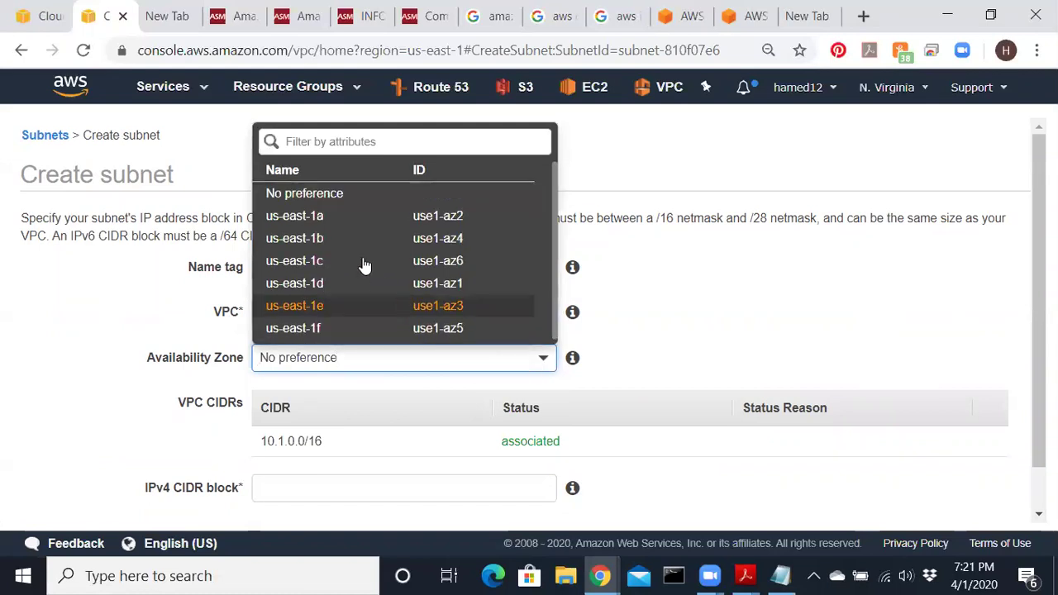
click(323, 219)
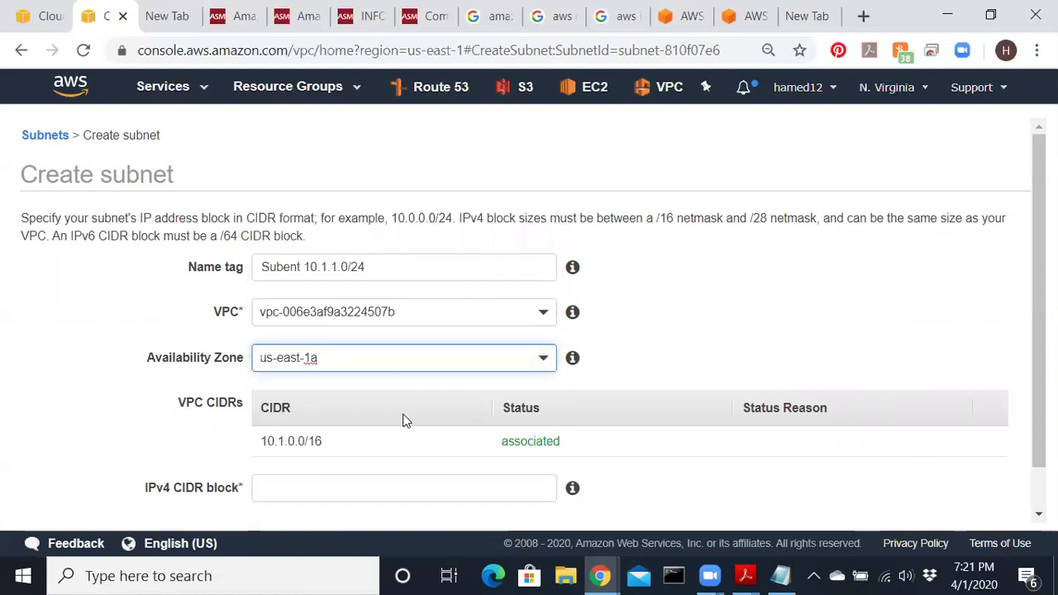
scroll(347, 426, down, 1)
click(378, 224)
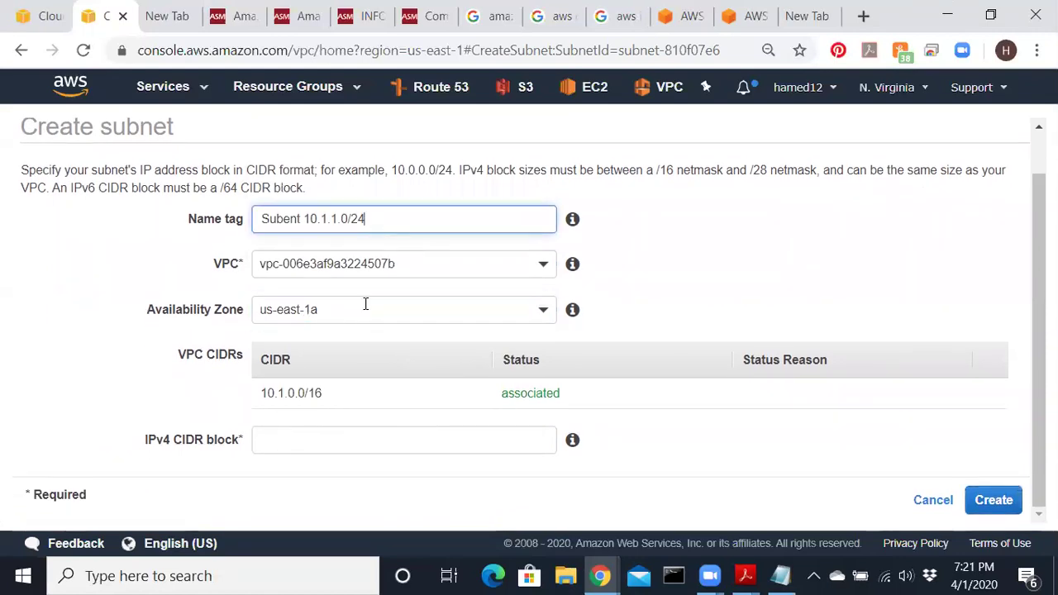
click(288, 434)
text(10.1.1.0/24)
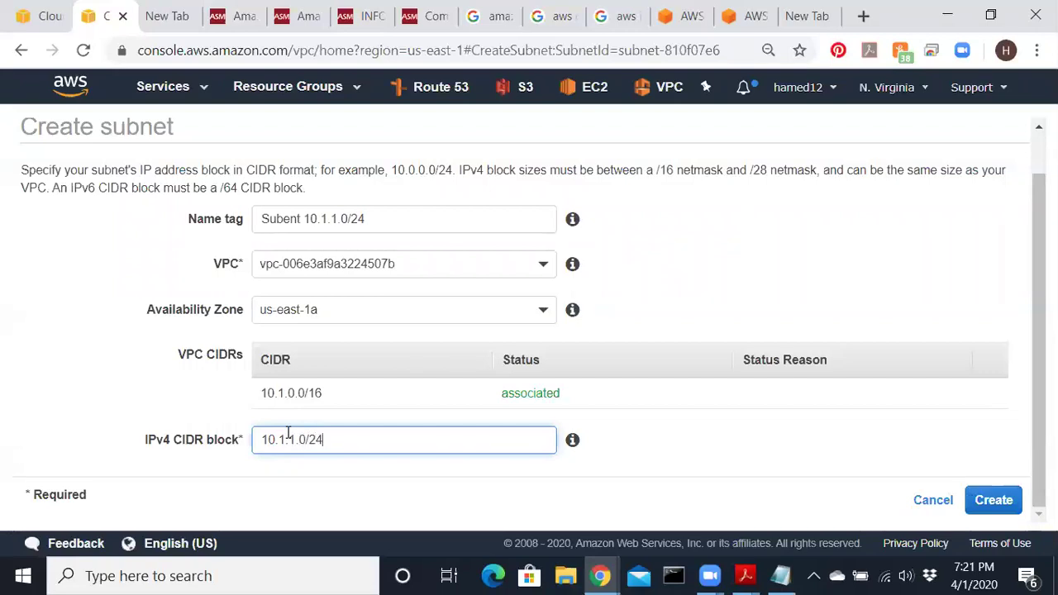
click(993, 499)
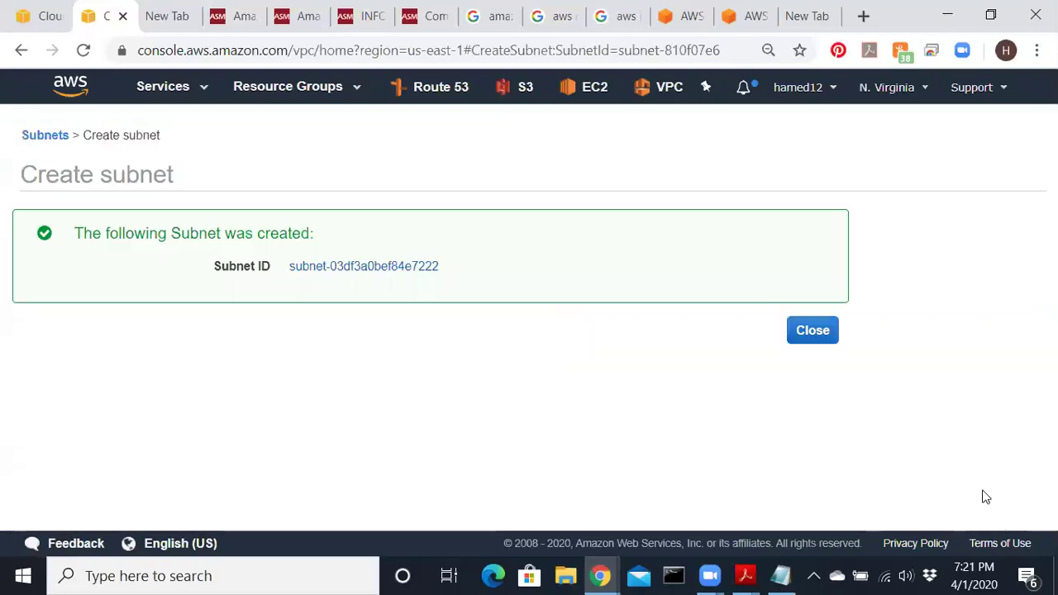
click(806, 335)
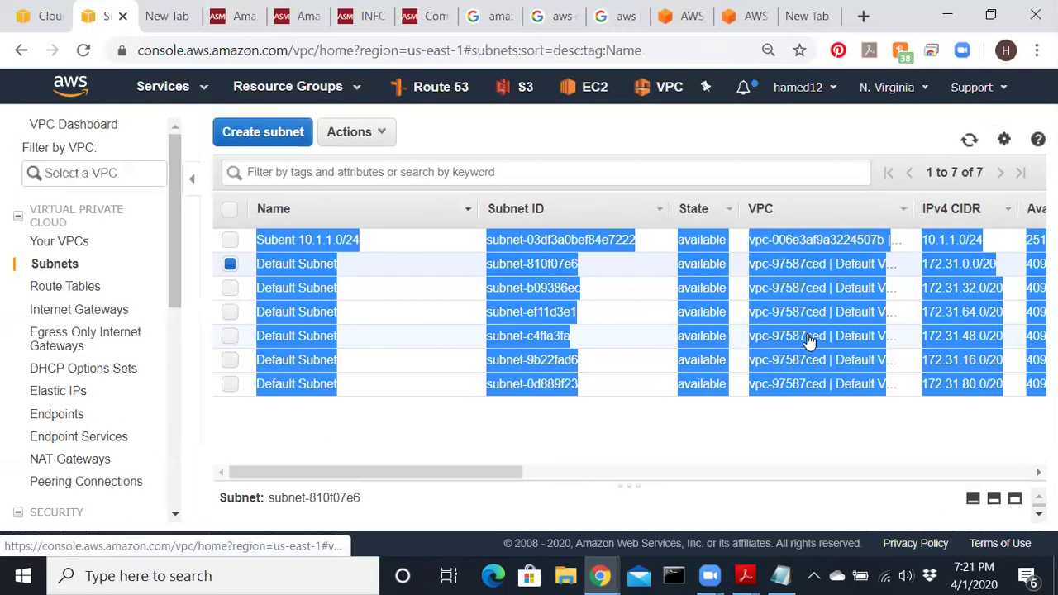
click(361, 422)
- Review the VPC1 10.1.0.0/16 entry in the list of VPCs
click(68, 243)
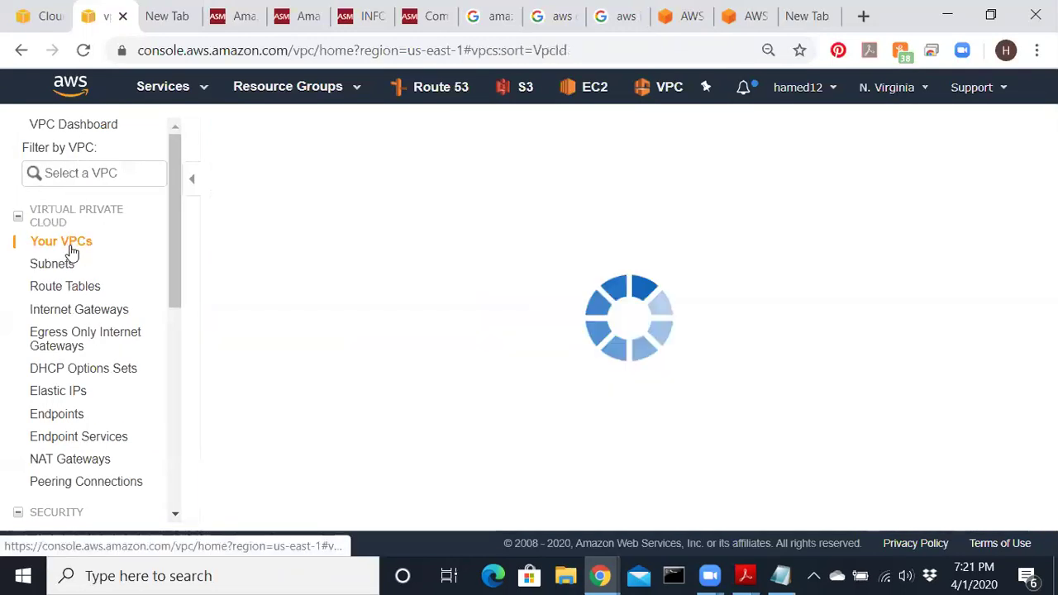
click(232, 241)
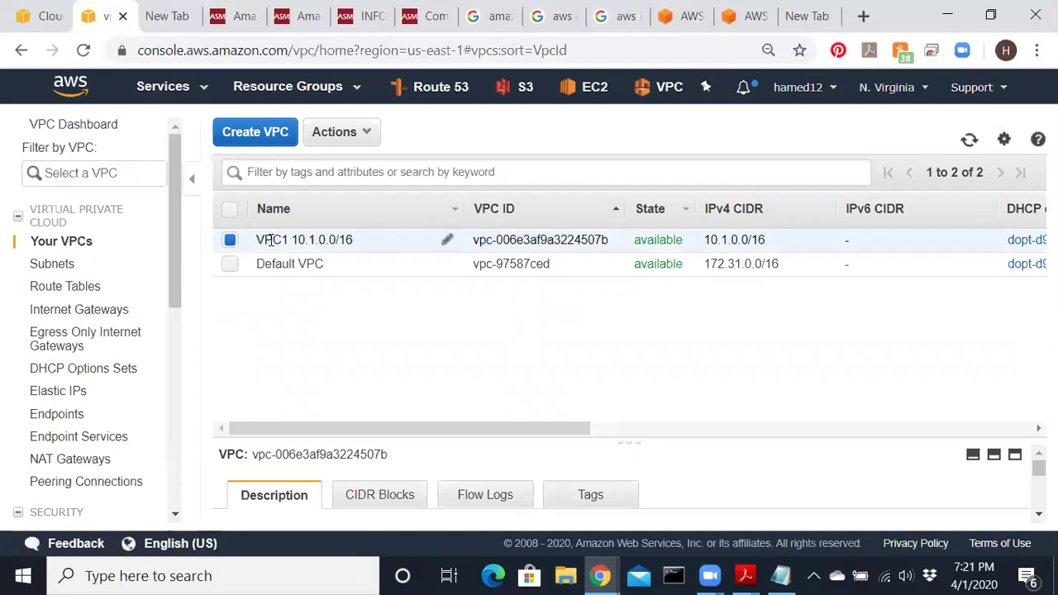
drag(356, 245, 252, 250)
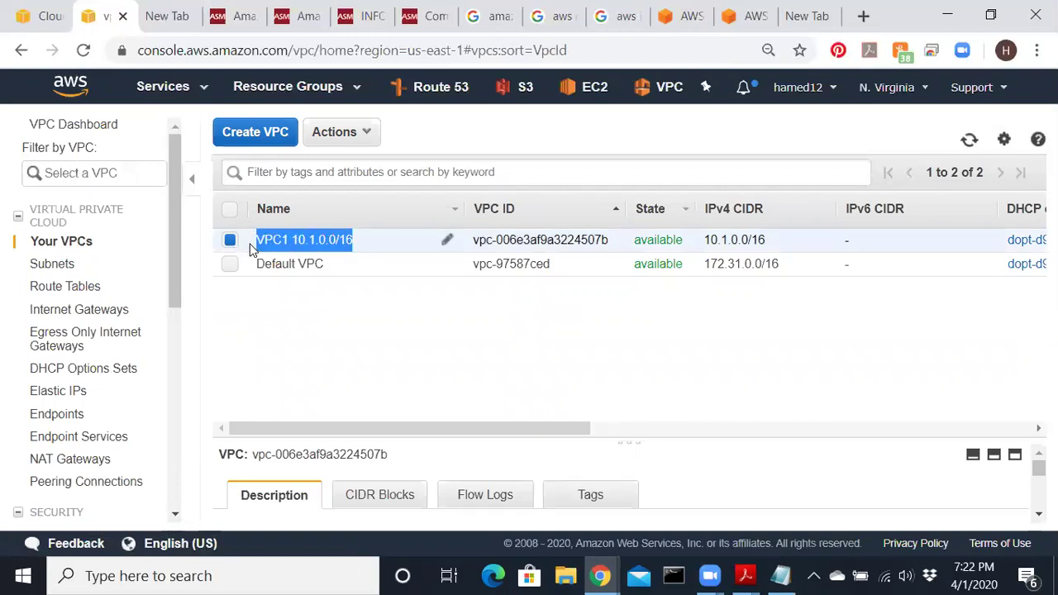
- Return to the subnets and rename the 10.1.1.0/24 subnet as "Public Subent 10.1.1.0/24"
click(58, 266)
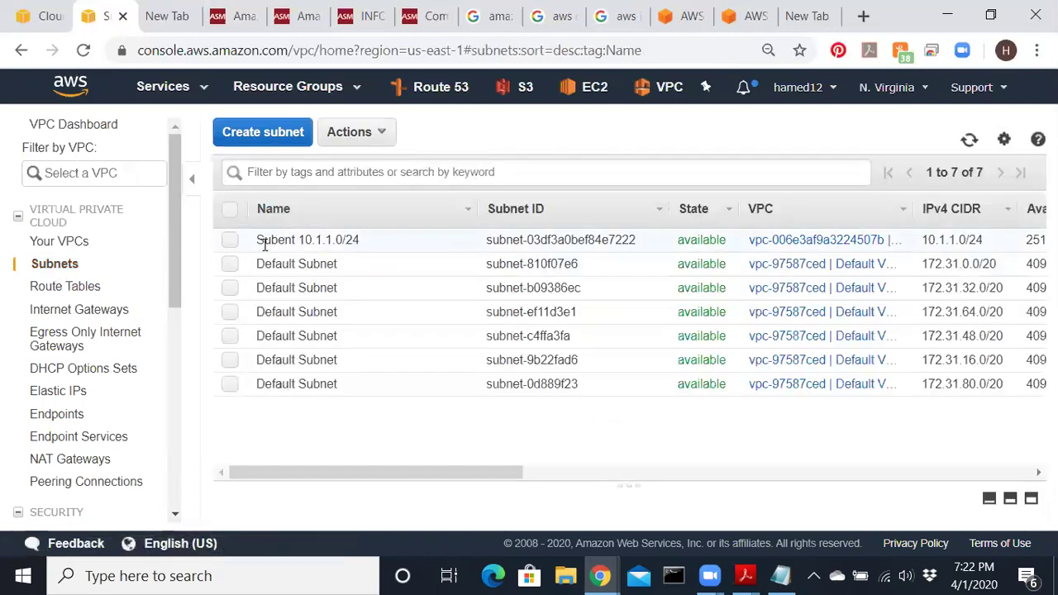
click(362, 249)
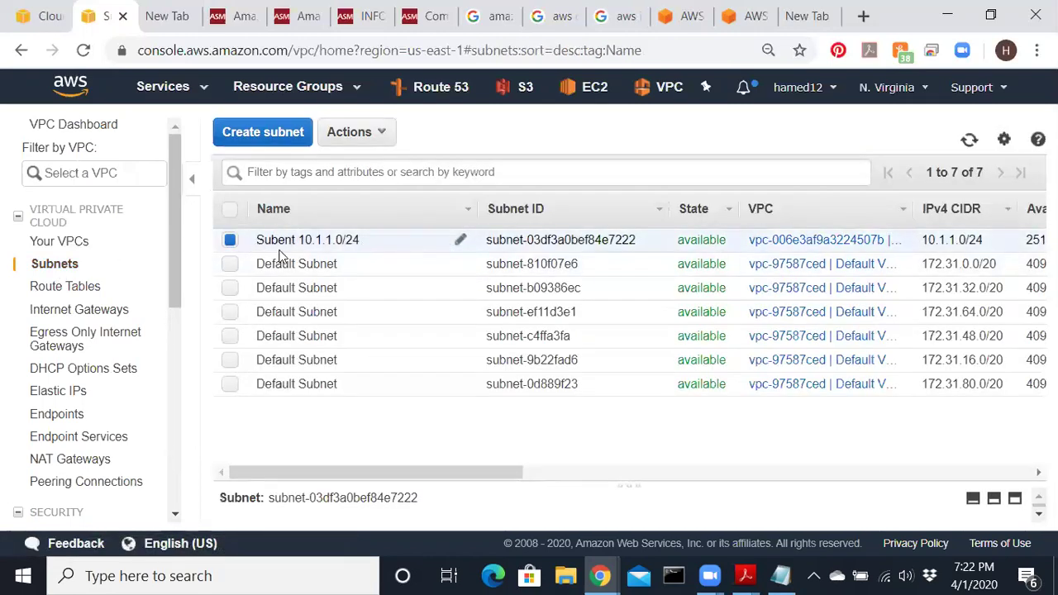
click(459, 247)
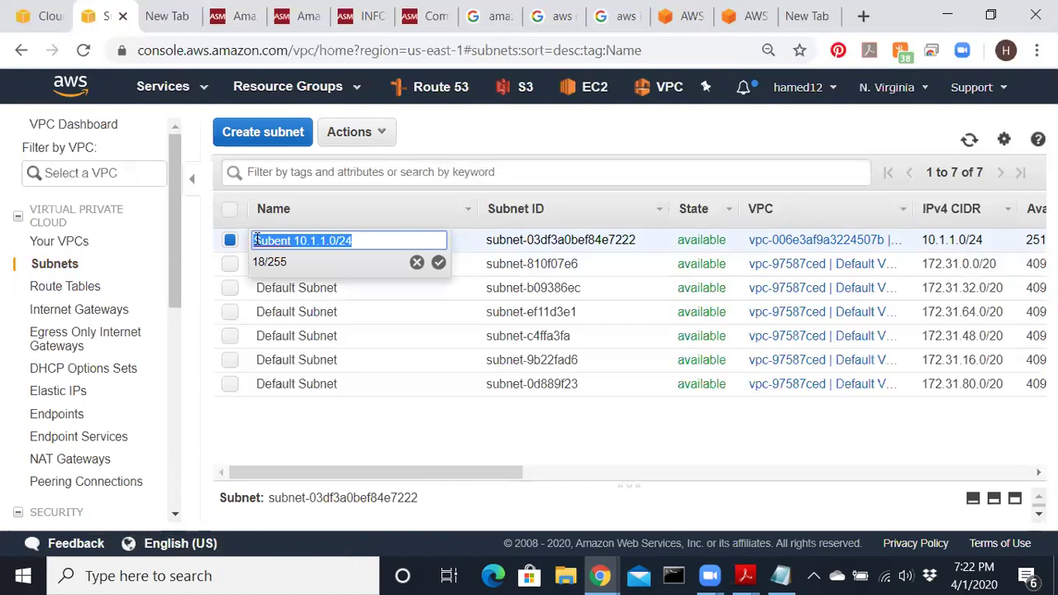
click(257, 239)
text(E)
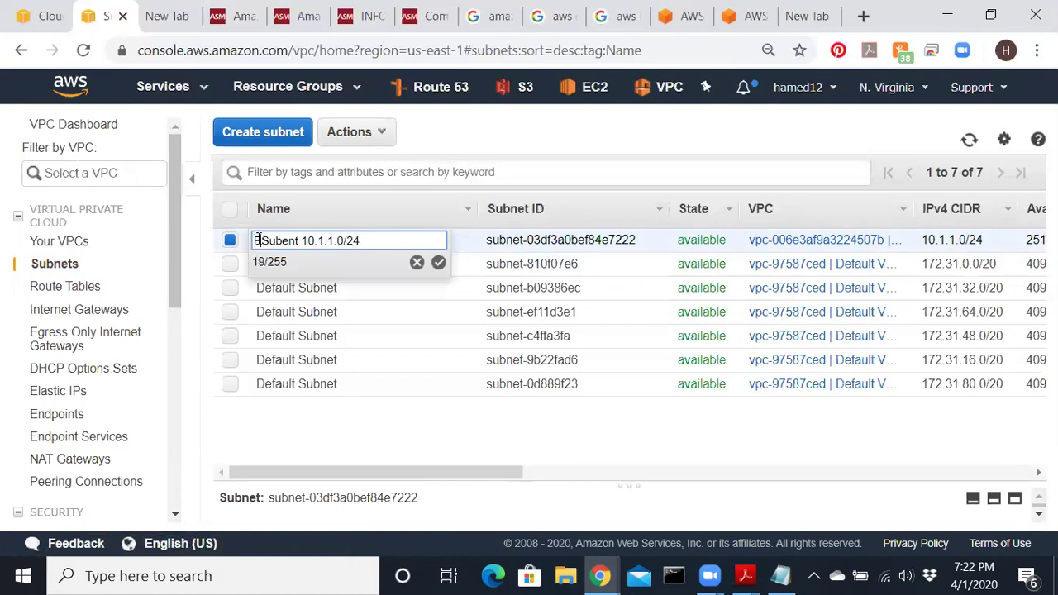
text(ublic)
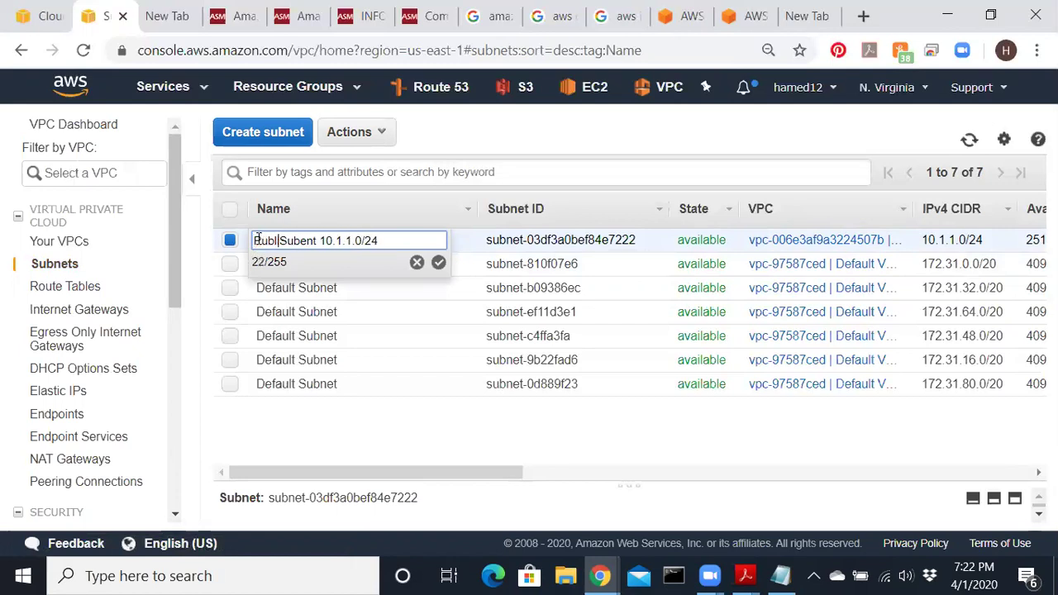
click(438, 262)
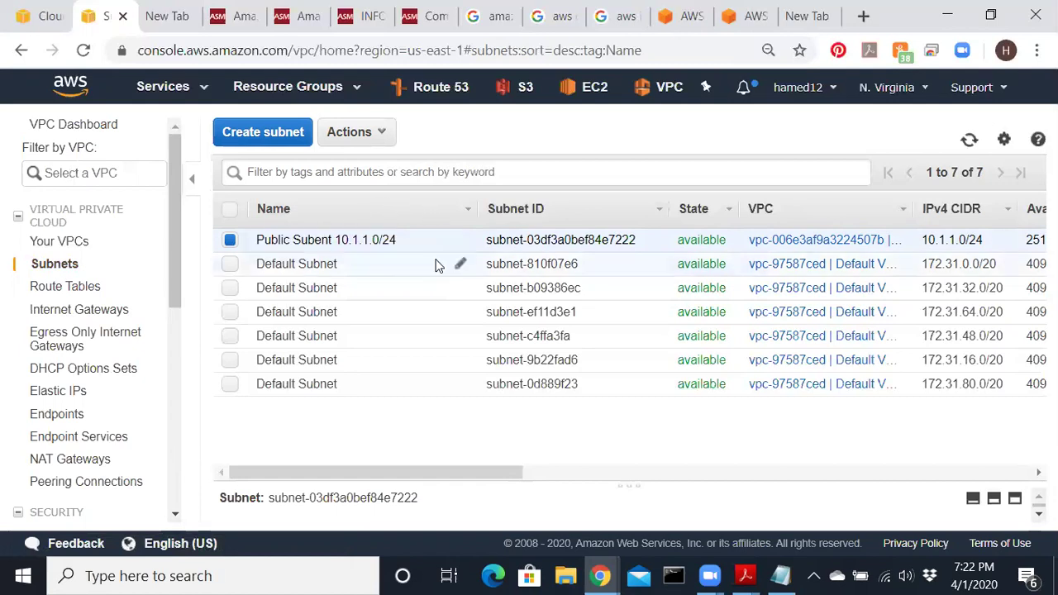
- Start a new subnet with the name tag "Private Subnet 10.1.2.0/24" and assign it to VPC1 10.1.0.0/16
click(281, 134)
click(272, 263)
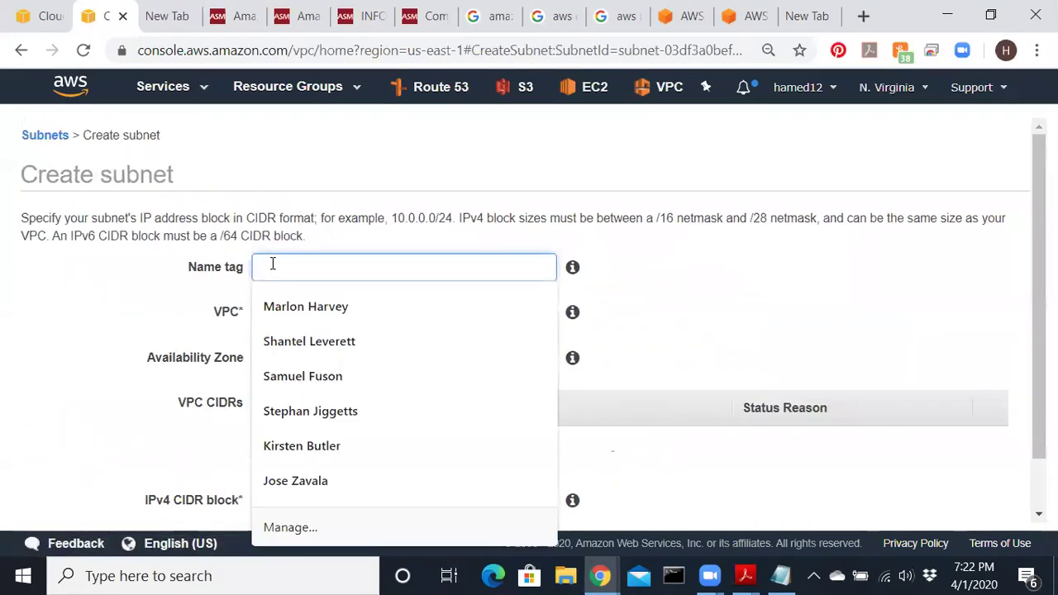
text(Private Subnet)
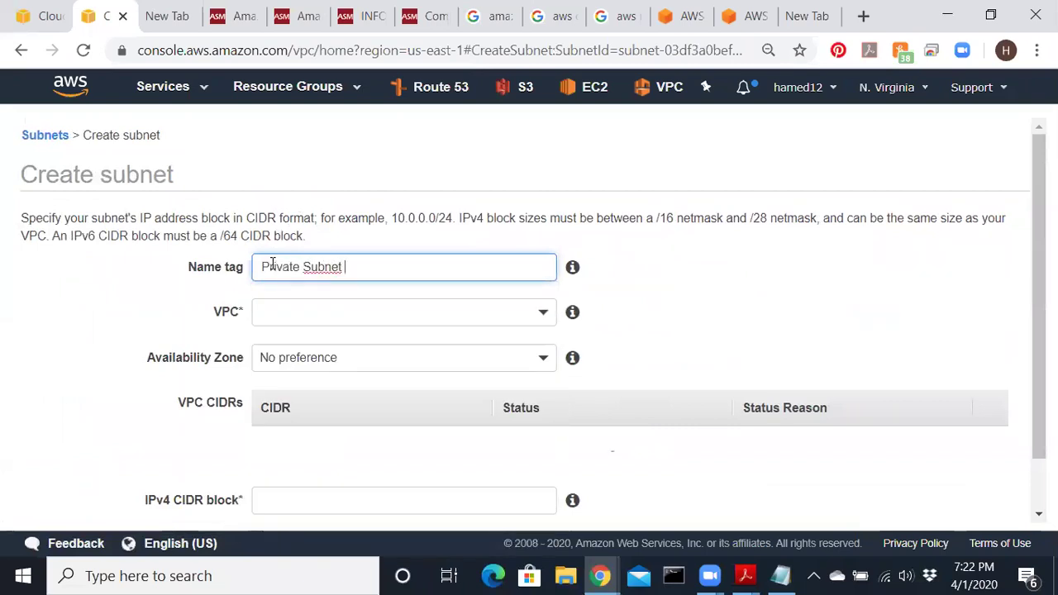
text( 10.1.12.0/24)
click(539, 314)
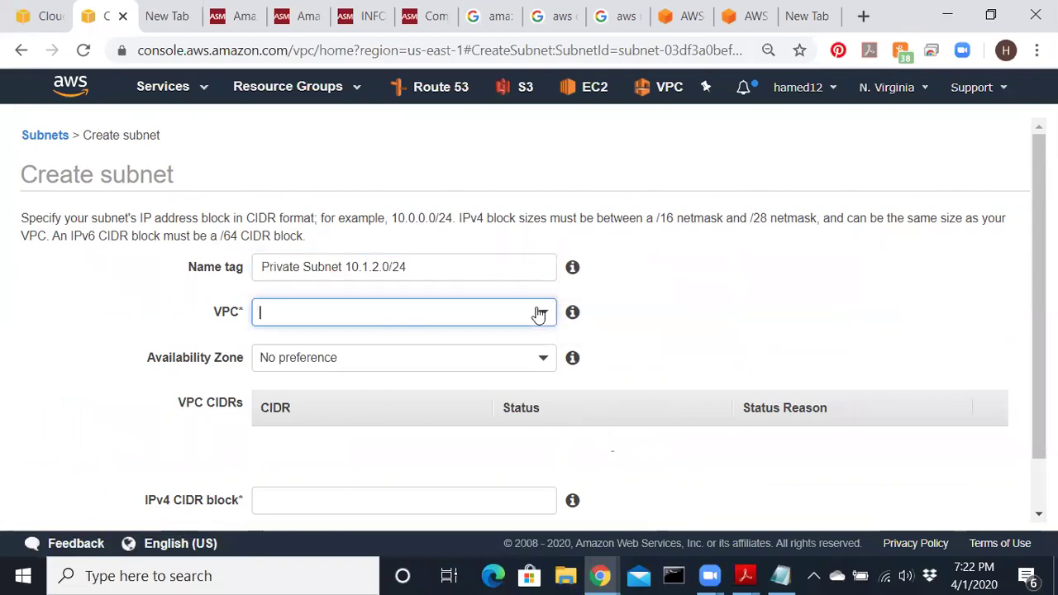
click(424, 394)
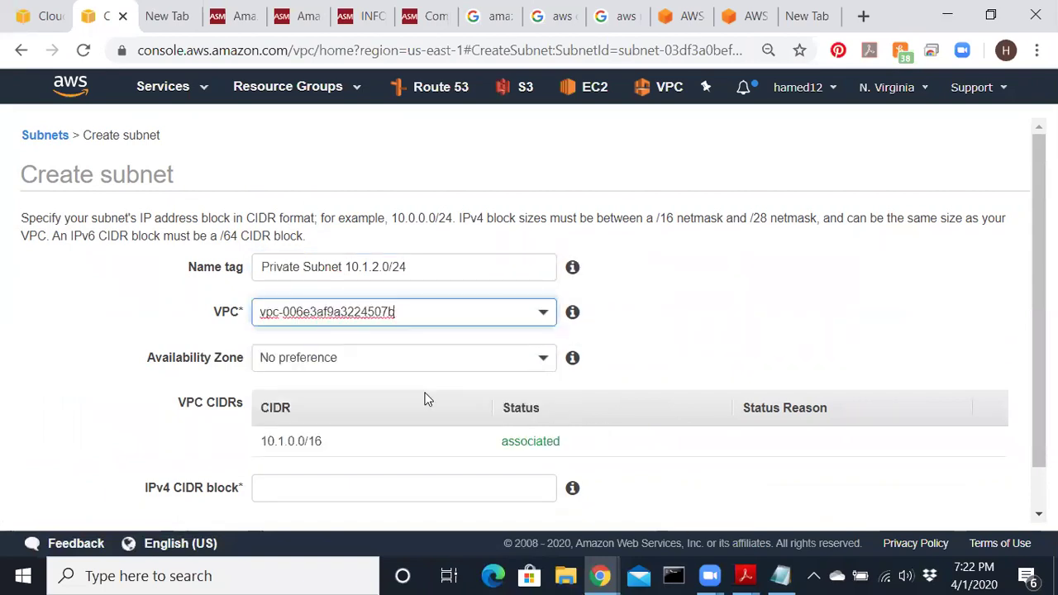
- Set the subnet's availability zone to us-east-1b and its IPv4 CIDR block to 10.1.2.0/24, and create it
click(473, 367)
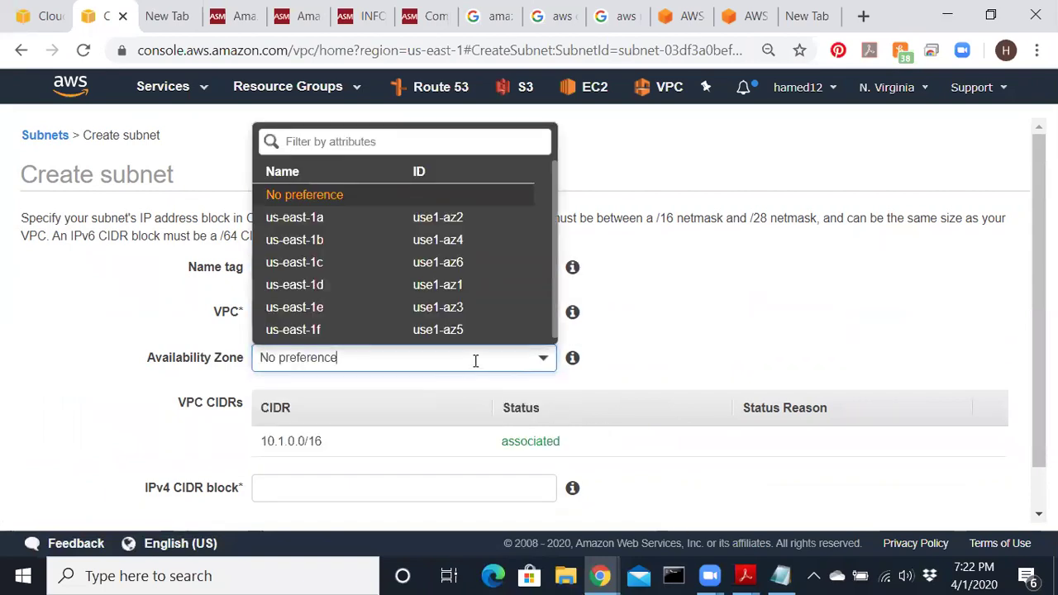
click(364, 239)
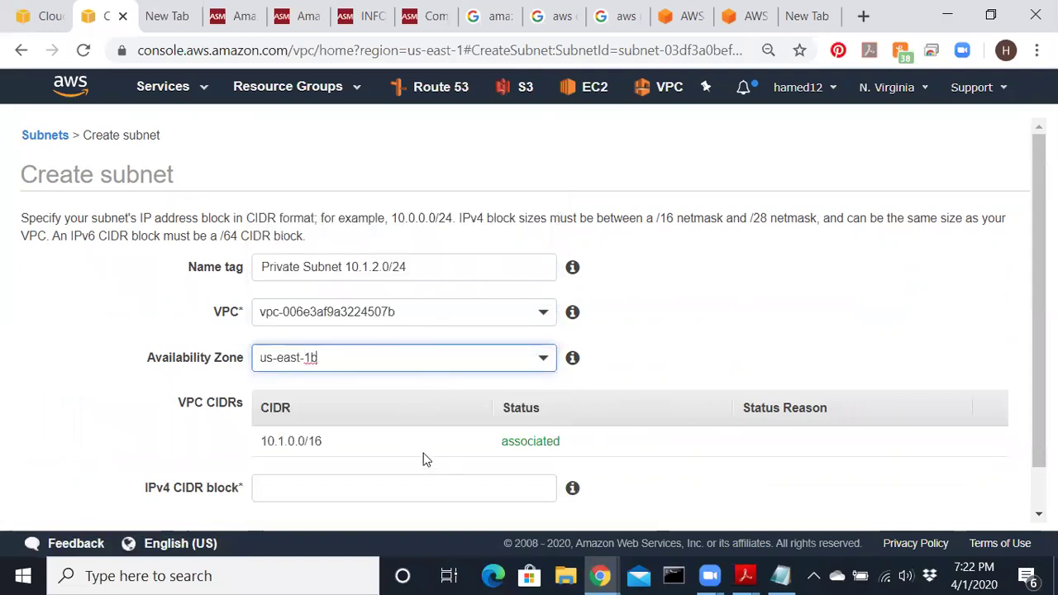
scroll(422, 459, down, 1)
click(373, 437)
text(10.1.2.0)
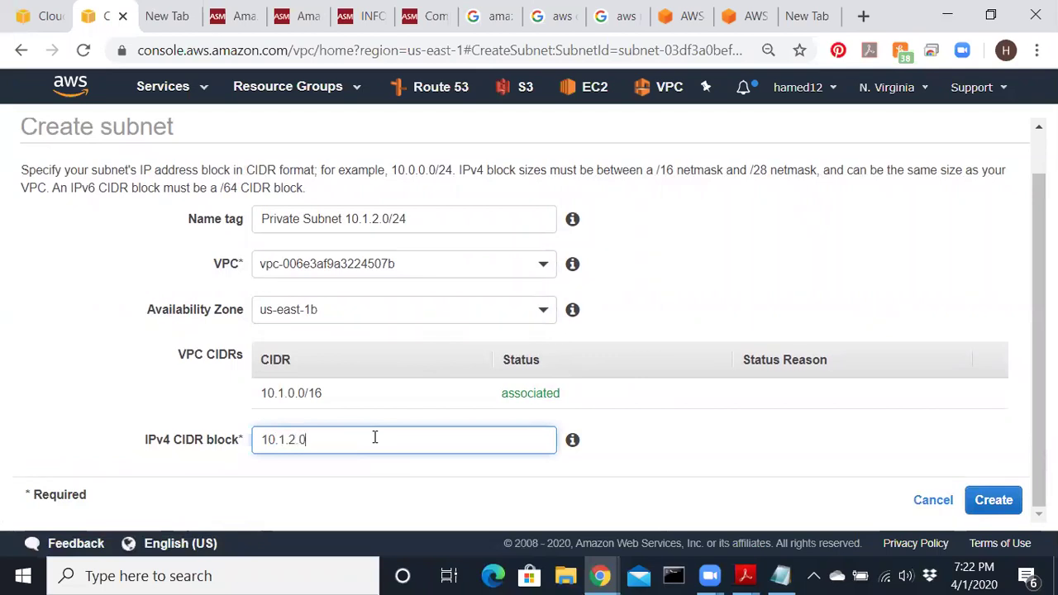
text(/24)
click(992, 501)
click(824, 334)
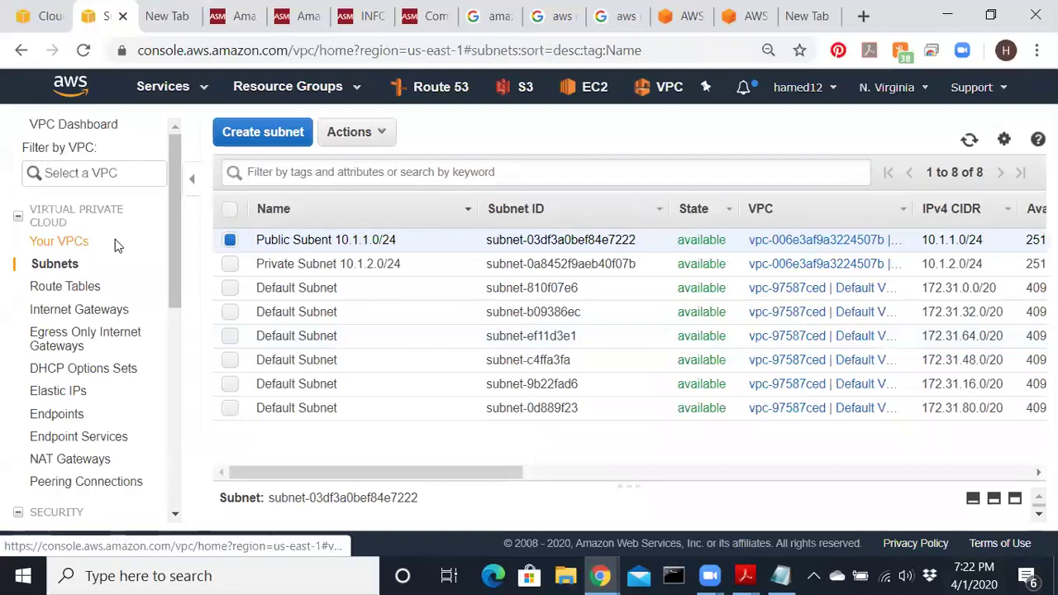
- Review the VPC1 10.1.0.0/16 entry in the VPC list and its public and private subnets in the subnet list
click(115, 240)
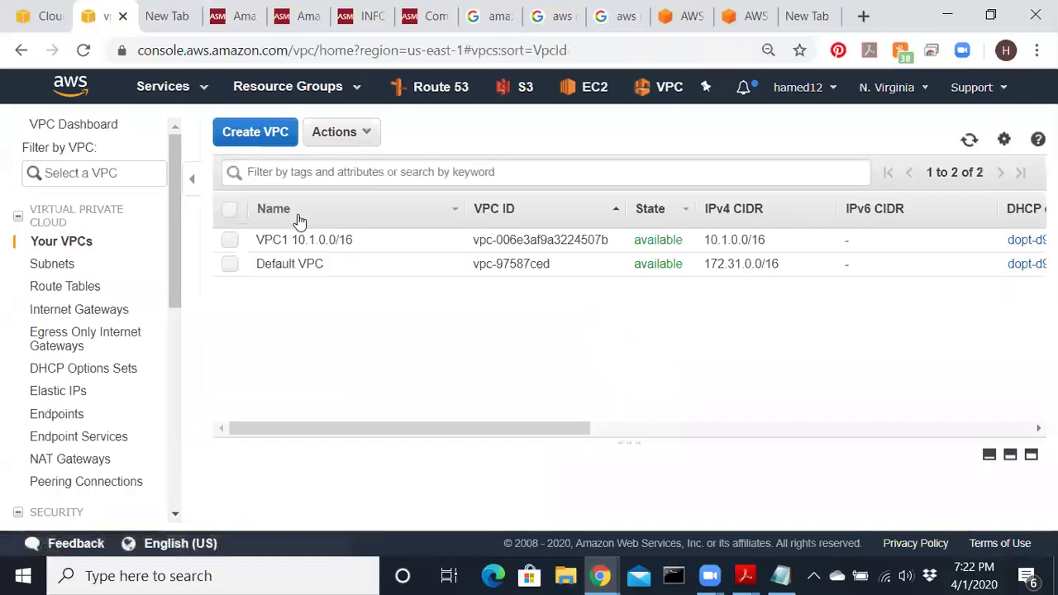
click(356, 244)
drag(306, 240, 330, 241)
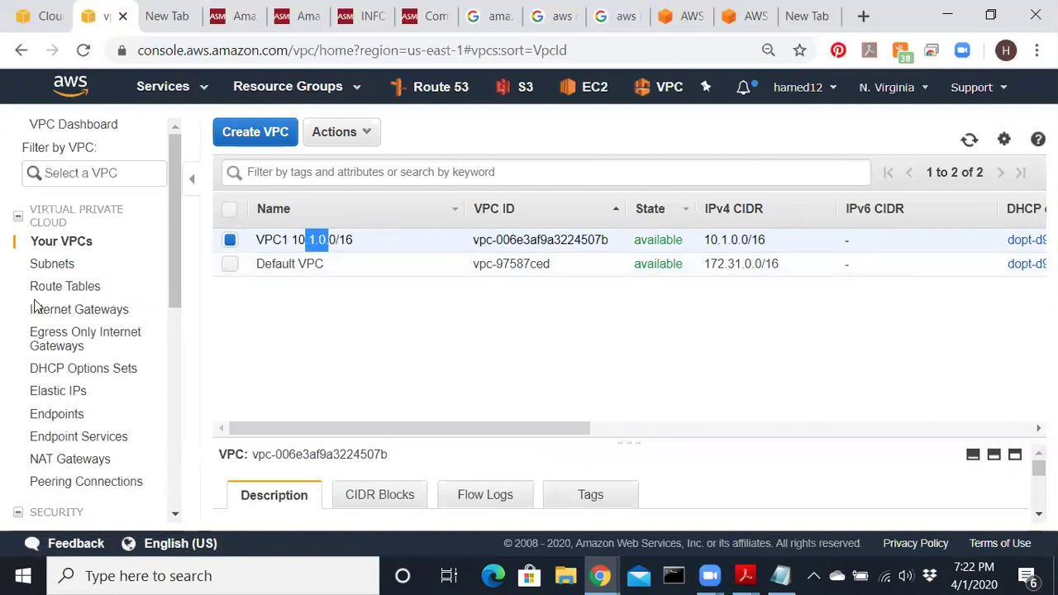
click(37, 264)
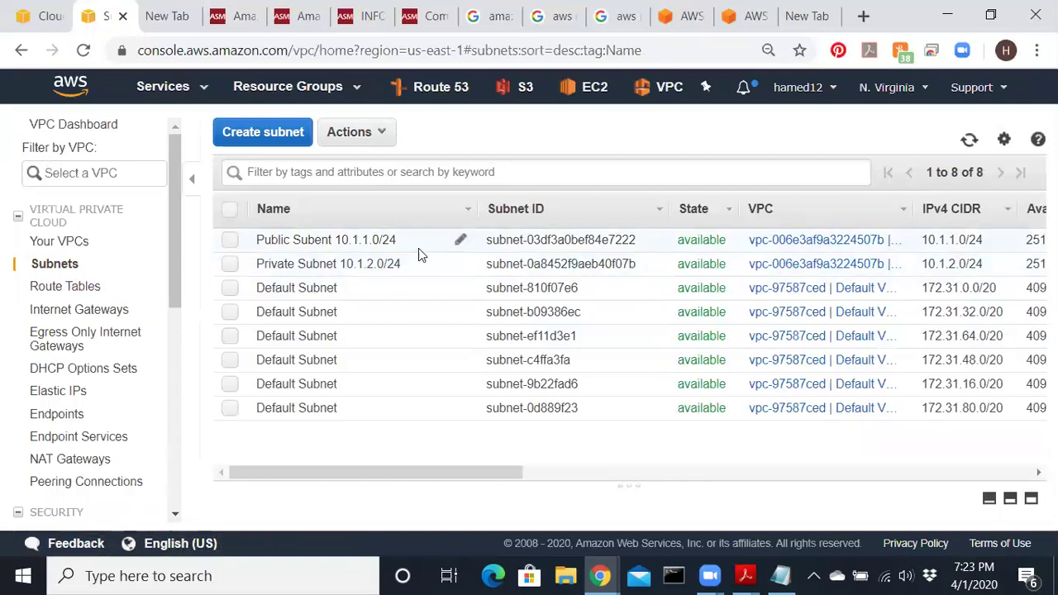
click(370, 240)
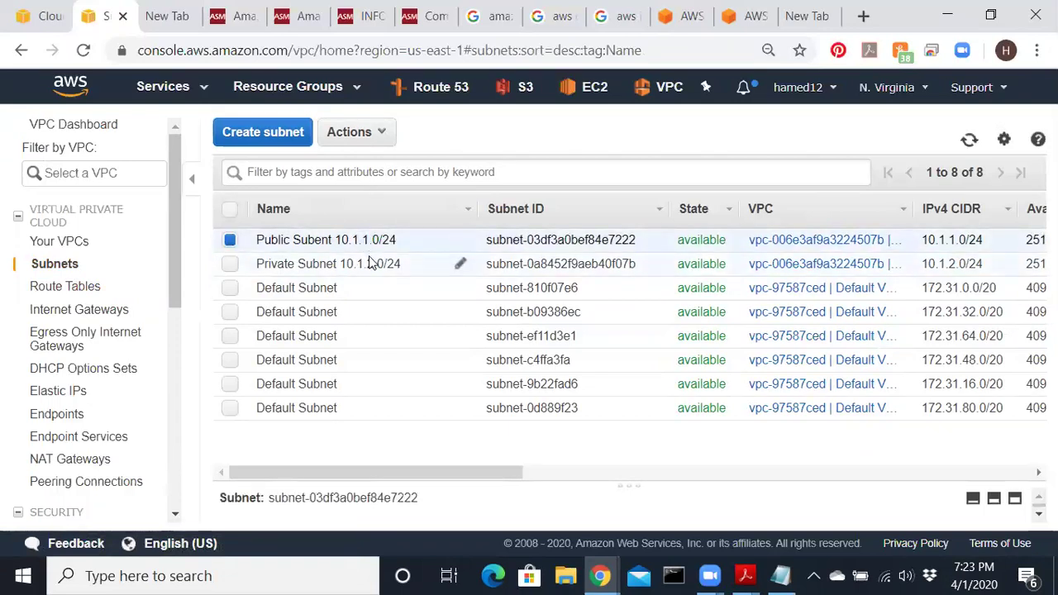
drag(373, 264, 363, 264)
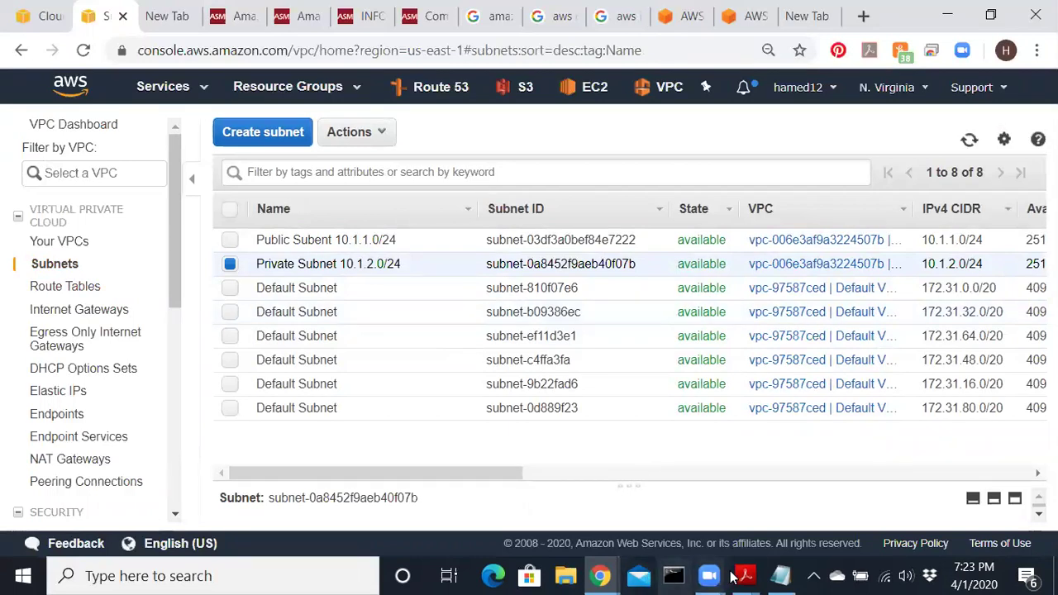
- Switch to Amazon AWS Gateway.pdf in Acrobat Reader, read Step 1 on the VPC1 internet gateway and public subnet, and return to the AWS console
mouse_move(744, 576)
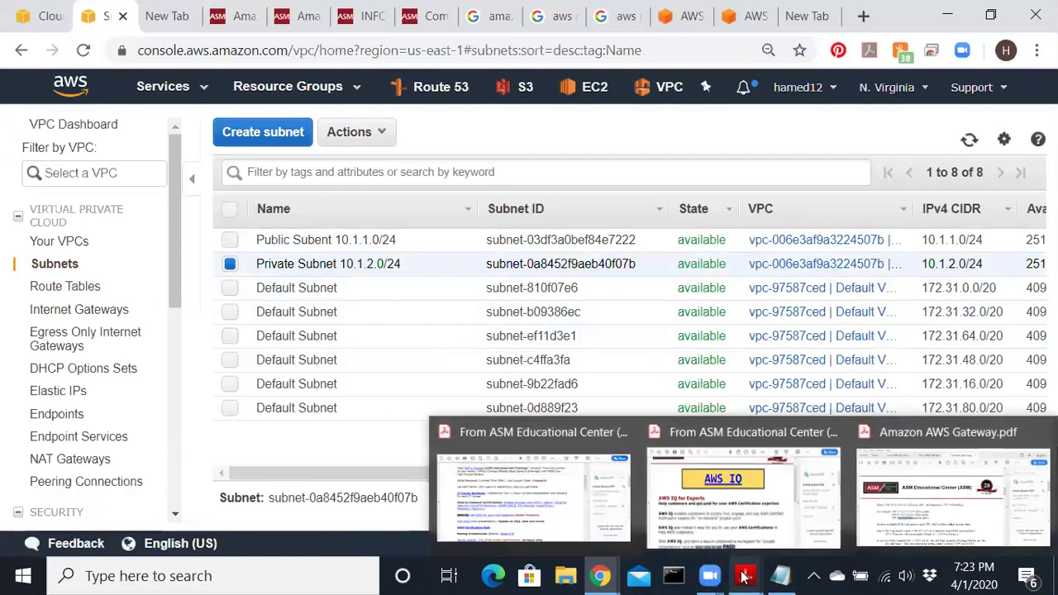
click(922, 508)
scroll(347, 335, down, 1)
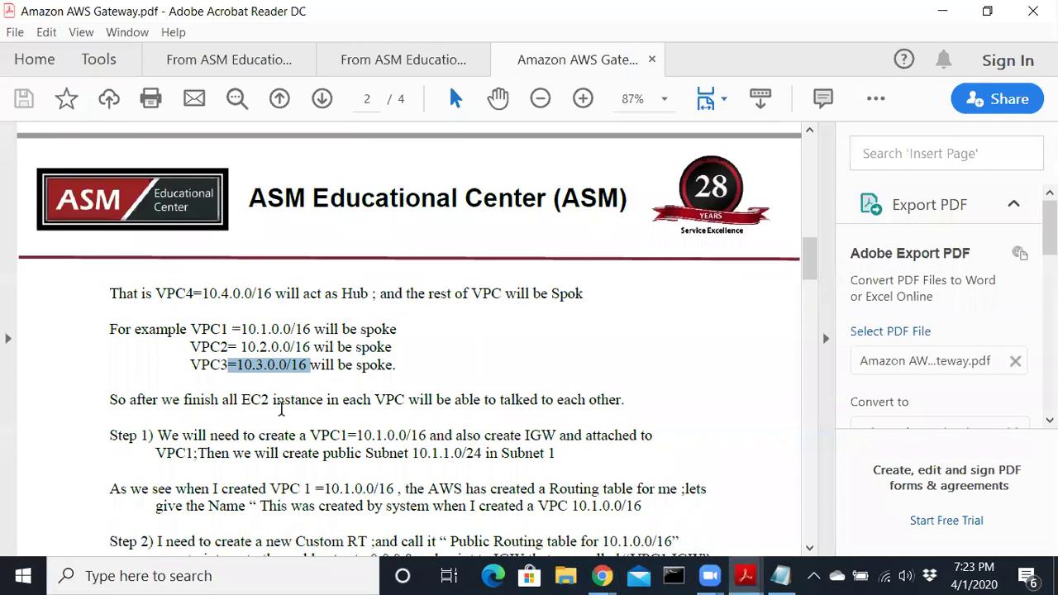
drag(244, 435, 536, 441)
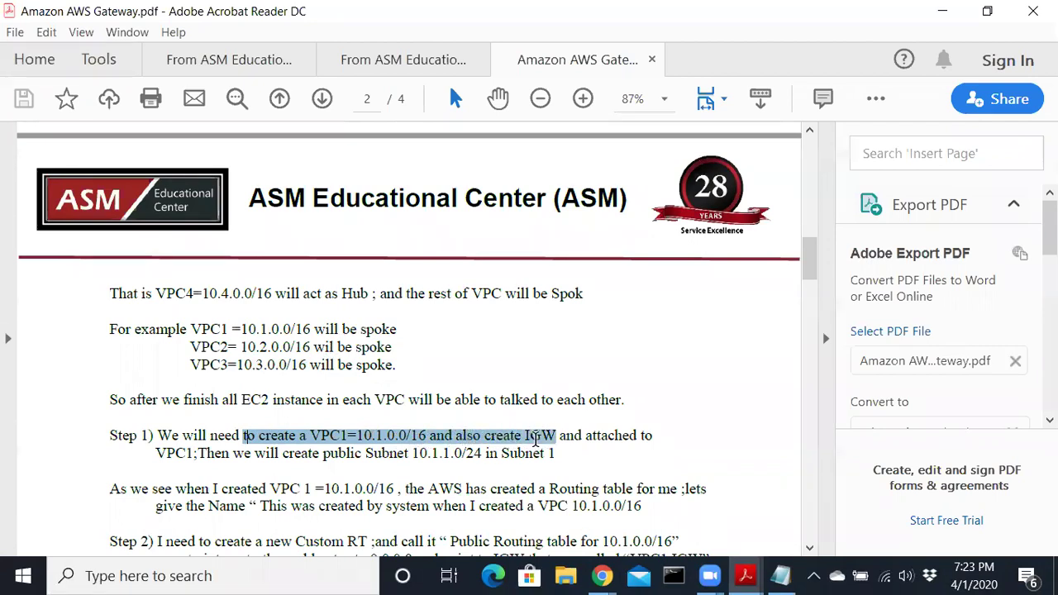
click(187, 453)
drag(198, 455, 559, 457)
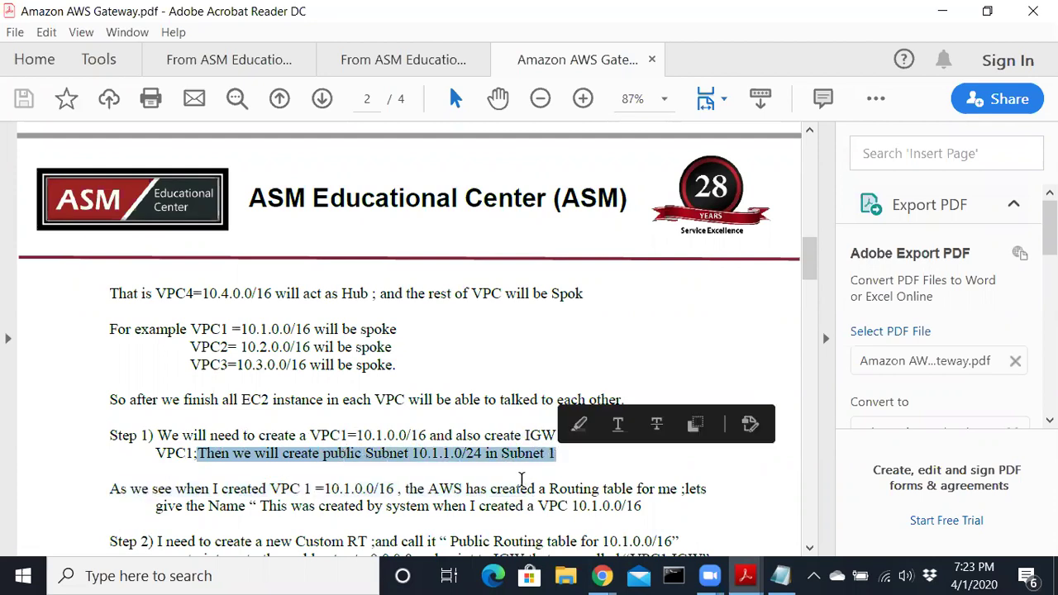
click(942, 11)
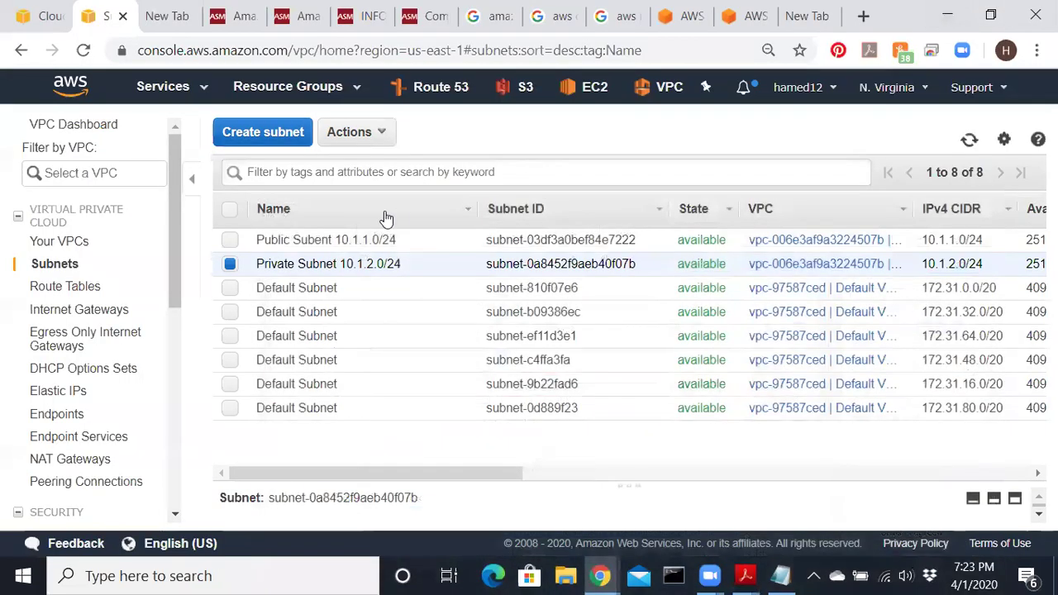
- Create an internet gateway with the name tag "VPC1 iGW 10.1.0.0/16"
click(59, 313)
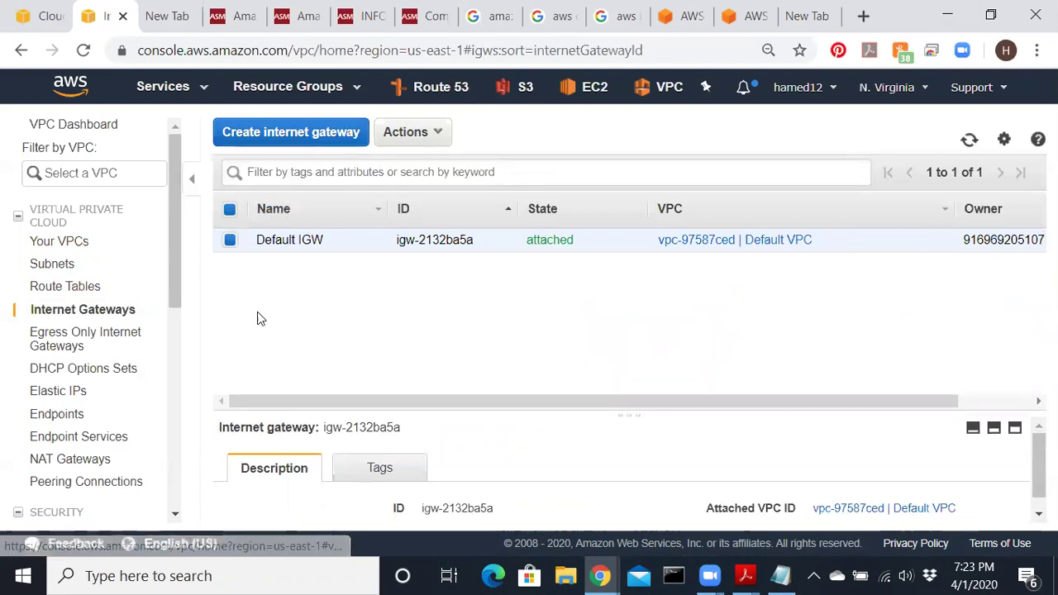
mouse_move(258, 239)
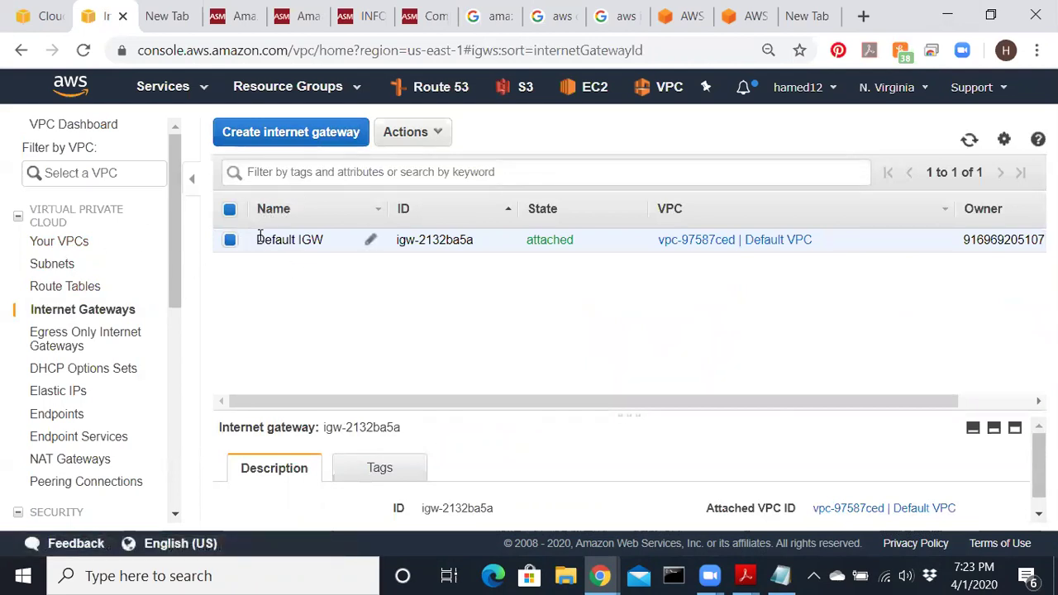
click(300, 136)
click(333, 253)
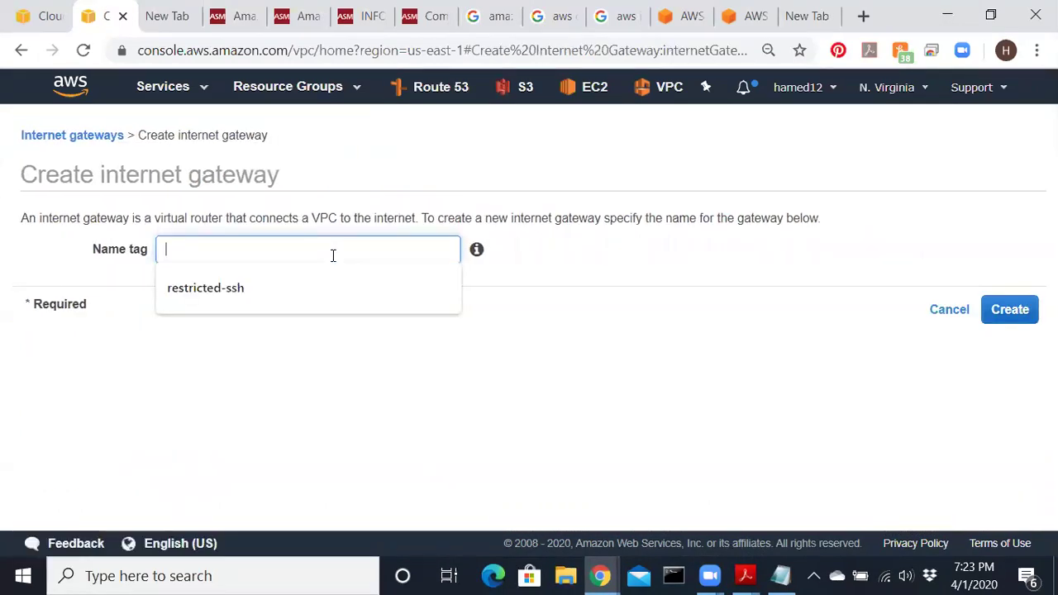
text(VPC1 iGW 10.1.0.0/16)
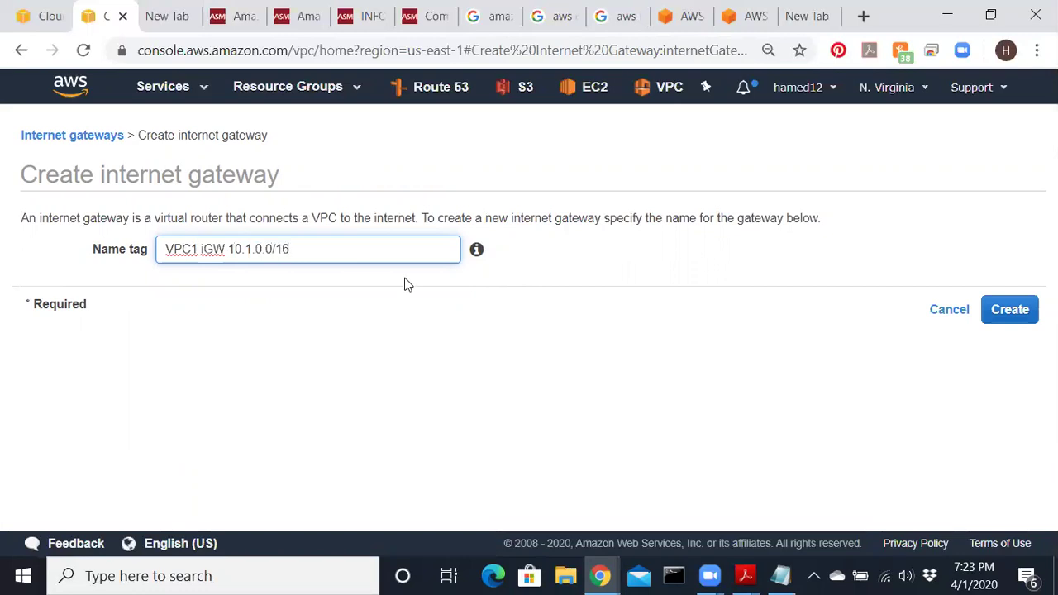
click(998, 322)
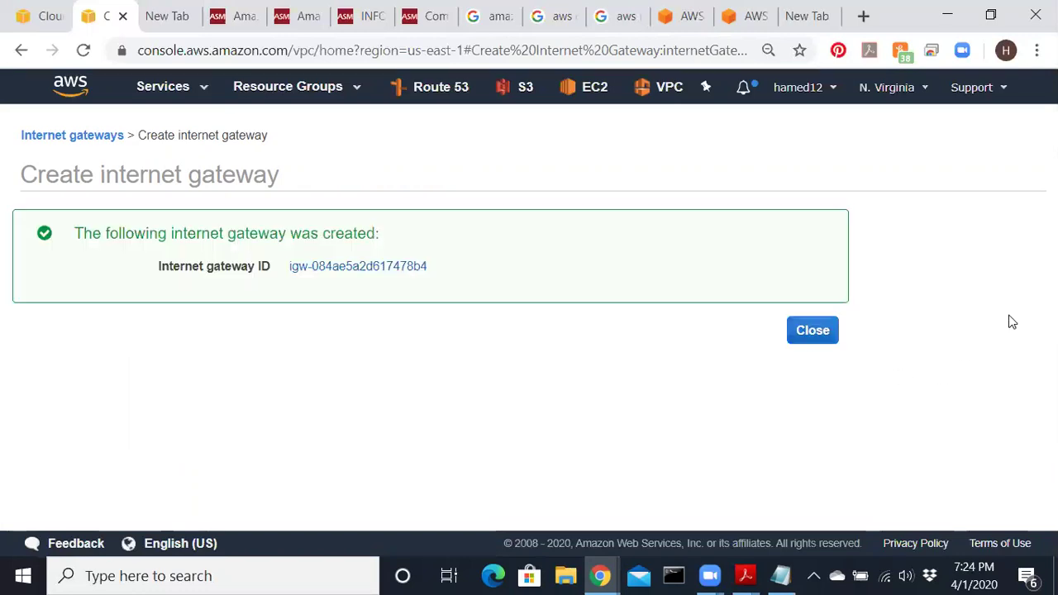
click(813, 331)
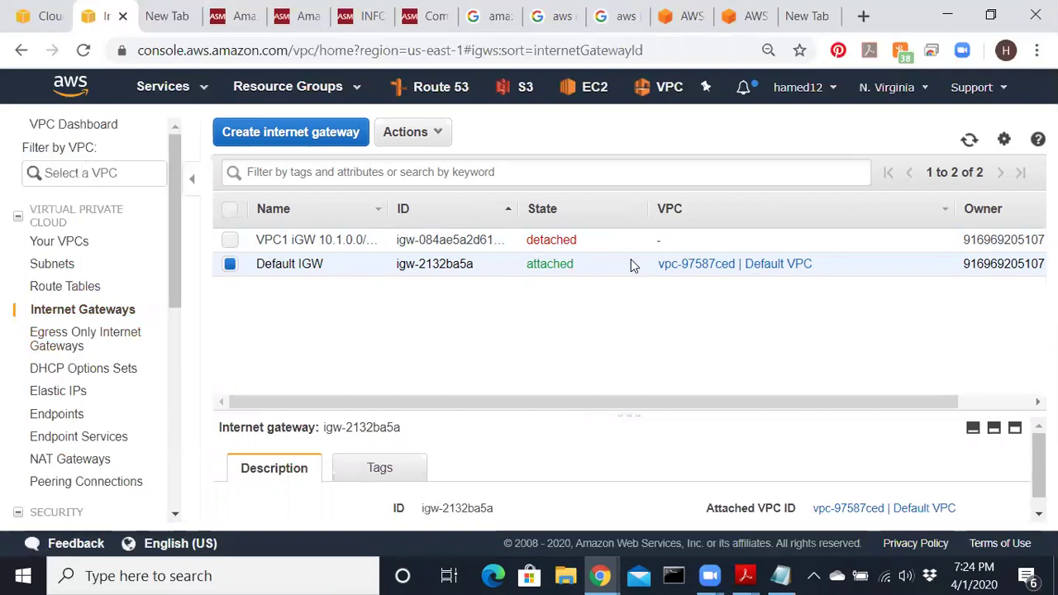
- Compare the attachment states of both internet gateways and attach the VPC1 iGW gateway to VPC1 10.1.0.0/16
drag(590, 263, 529, 263)
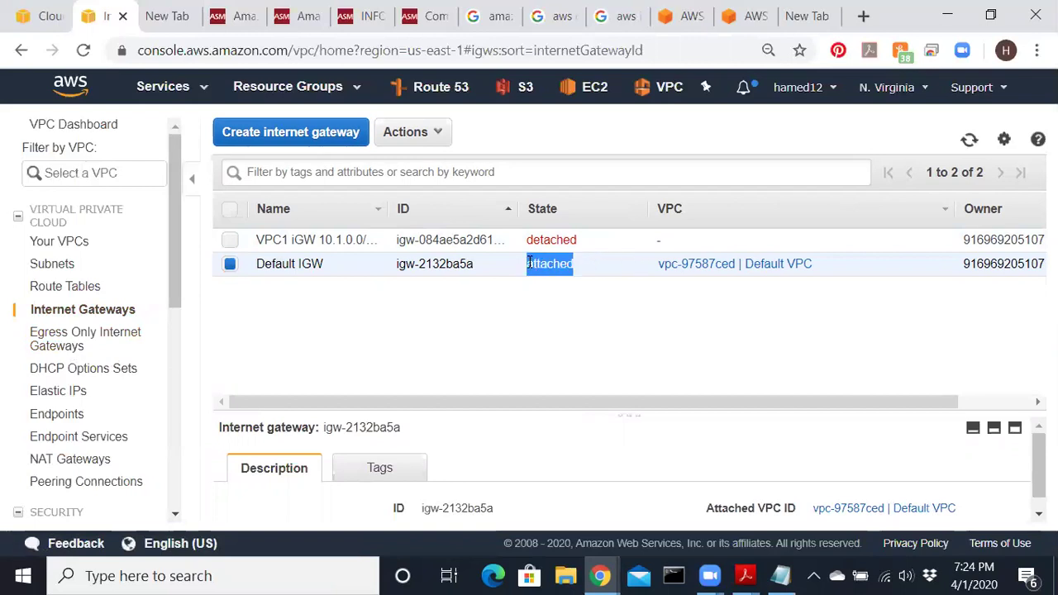
drag(610, 238, 547, 240)
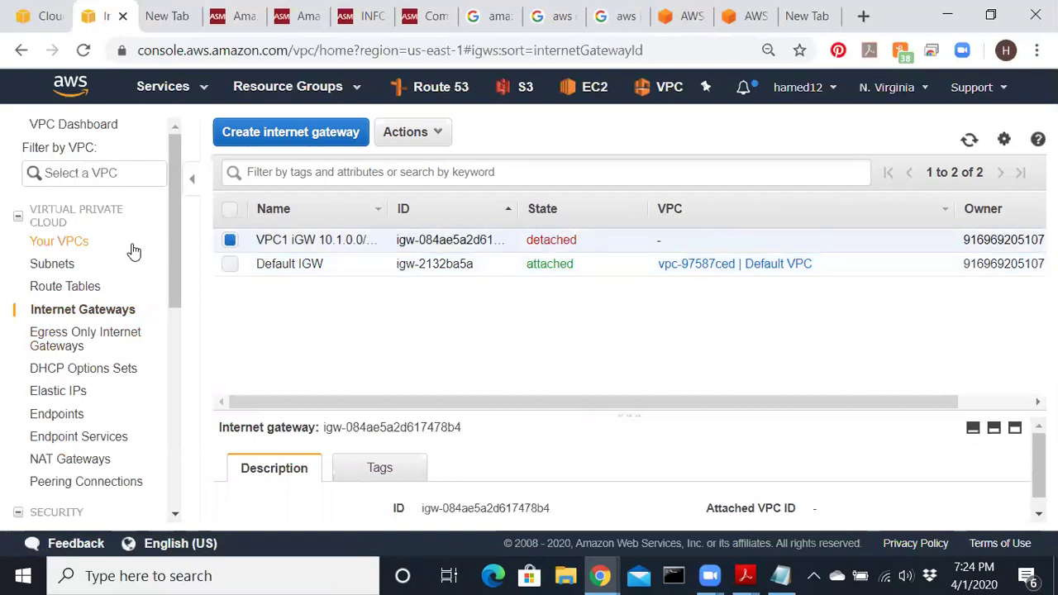
click(428, 139)
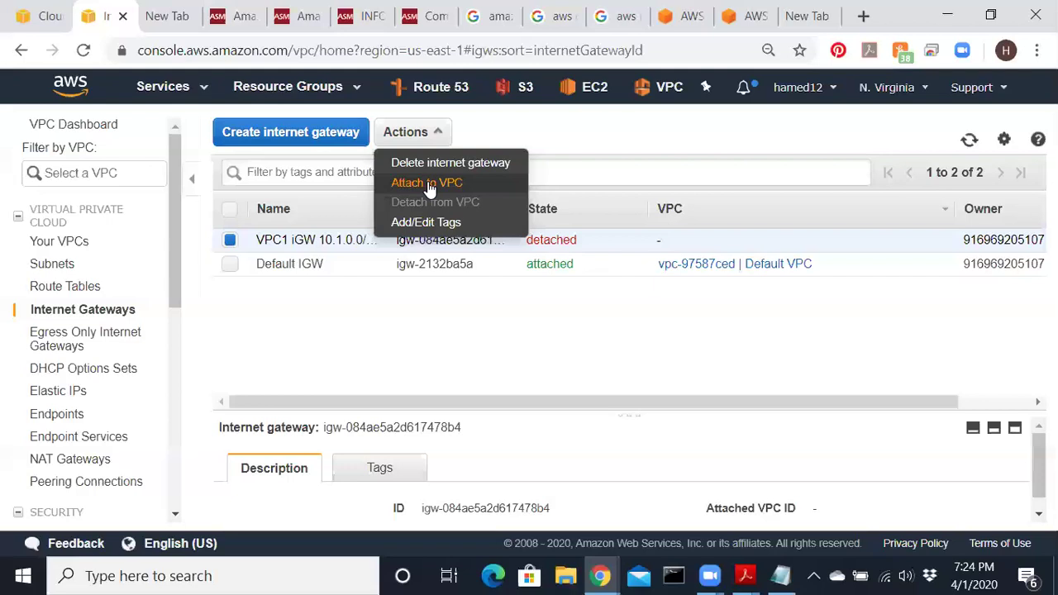
click(428, 184)
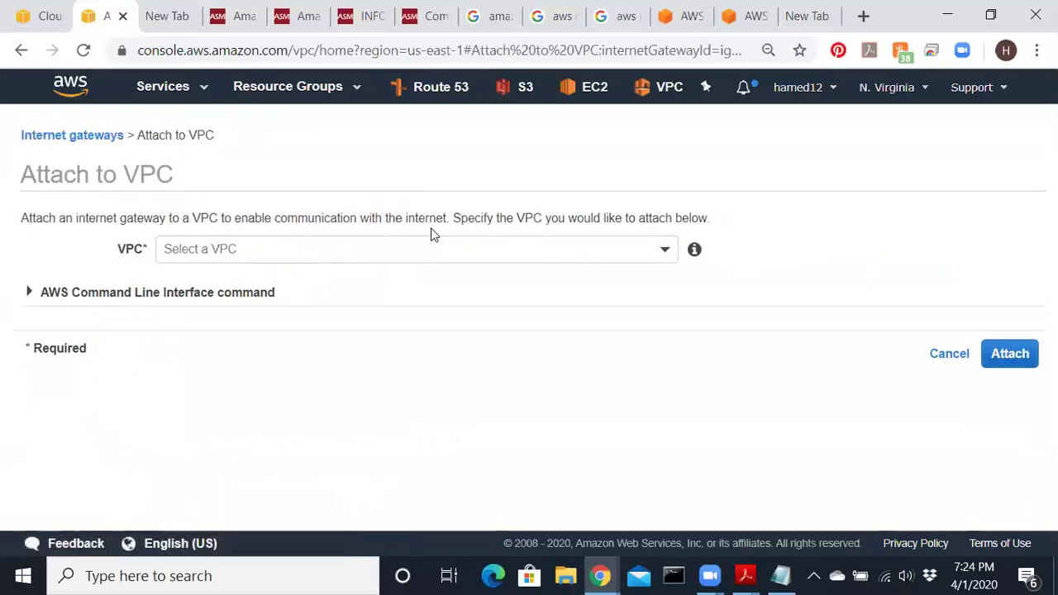
click(467, 261)
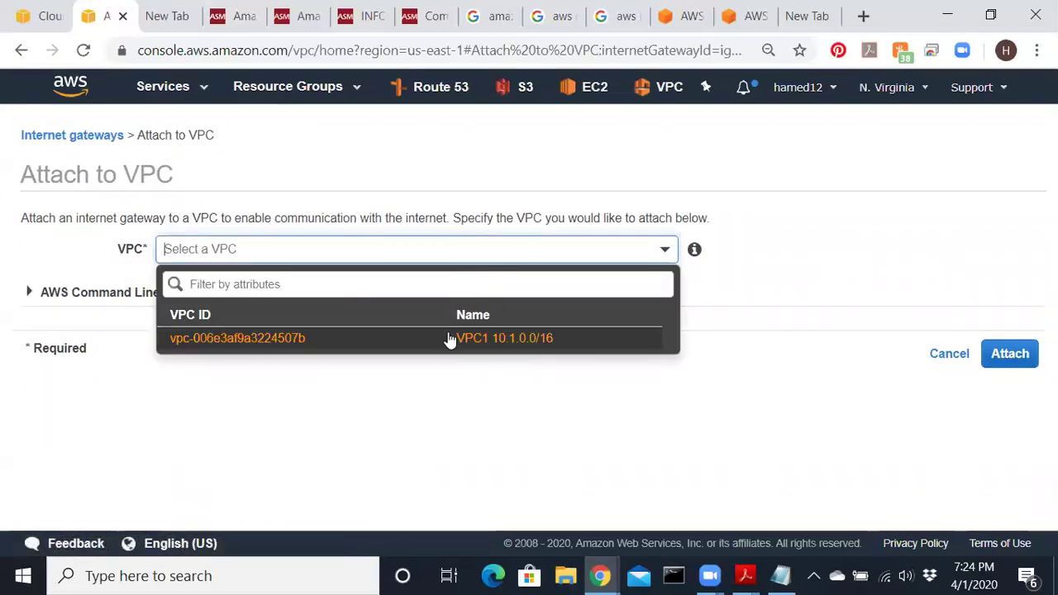
click(453, 337)
click(1000, 355)
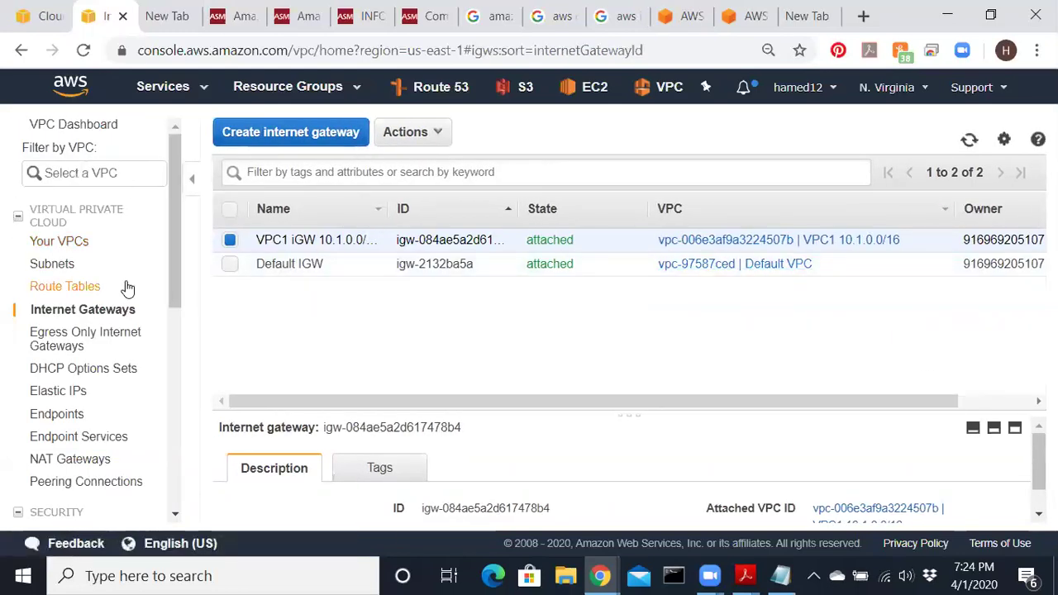
- Switch to Amazon AWS Gateway.pdf, read the note on naming VPC1's system-created routing table, and return to the AWS console
mouse_move(746, 576)
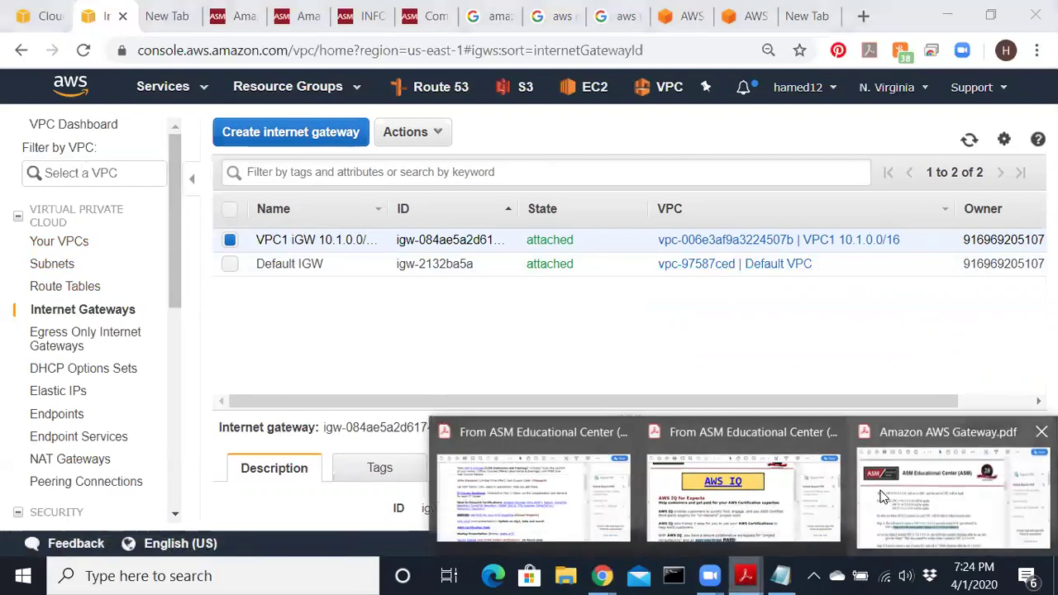
click(920, 539)
scroll(420, 372, down, 1)
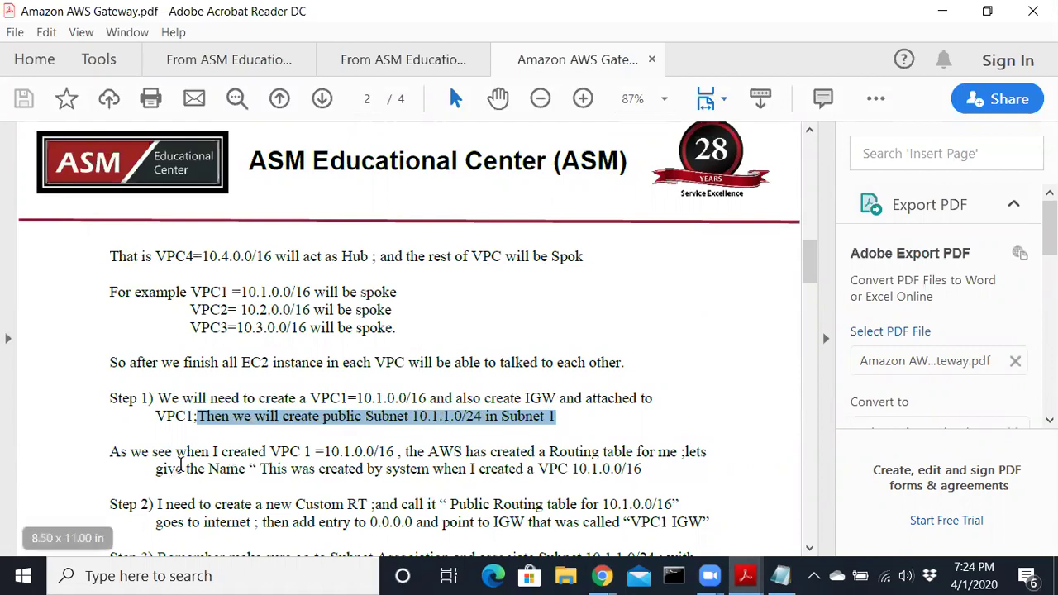
mouse_move(176, 453)
mouse_down()
mouse_move(268, 455)
mouse_move(289, 470)
mouse_move(390, 447)
mouse_move(633, 452)
mouse_up()
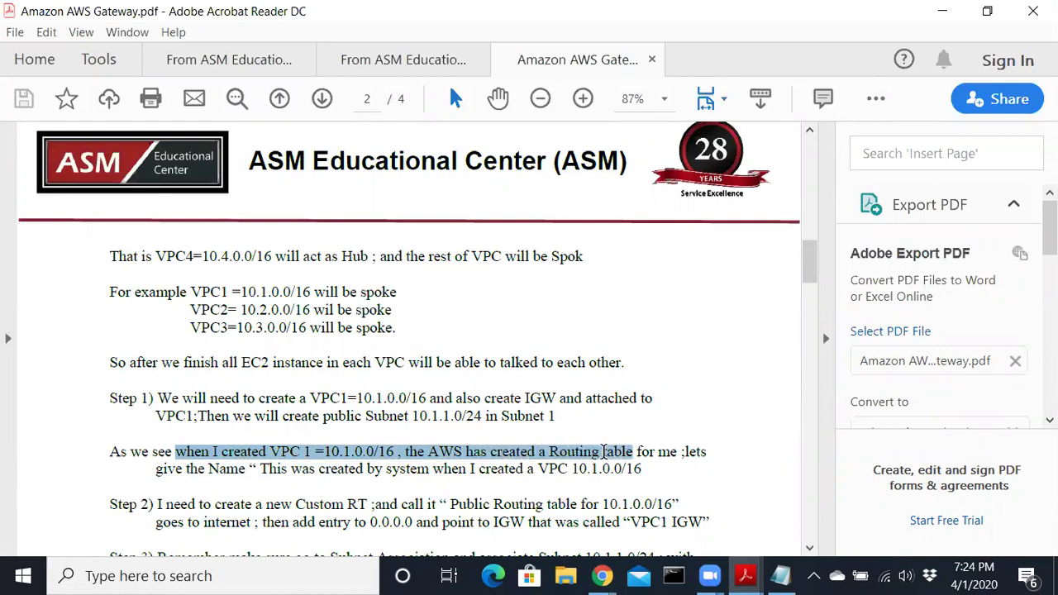
mouse_move(260, 469)
mouse_down()
mouse_move(579, 469)
mouse_move(263, 472)
mouse_up()
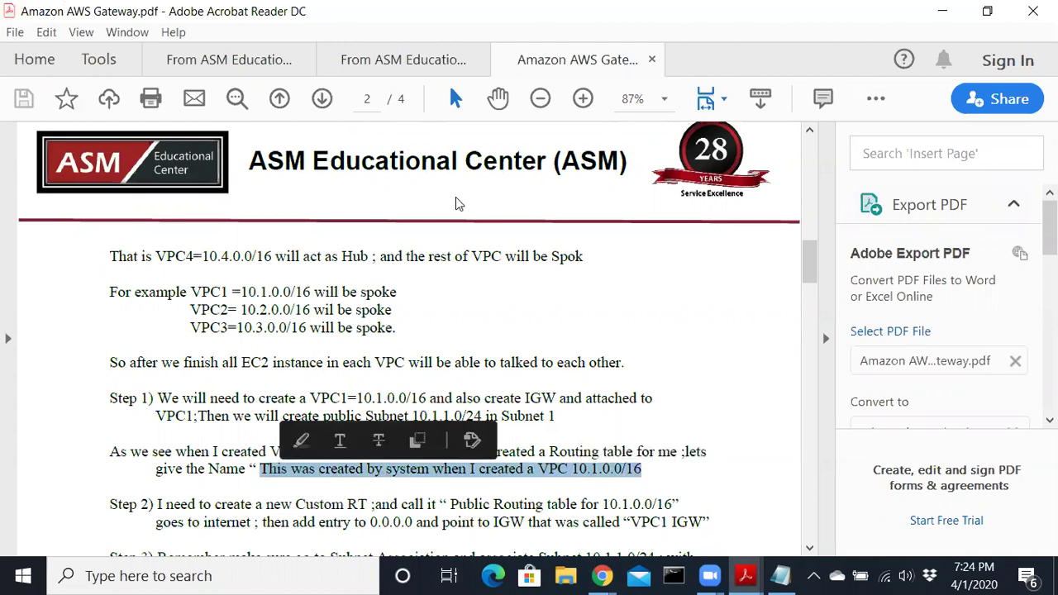
click(952, 17)
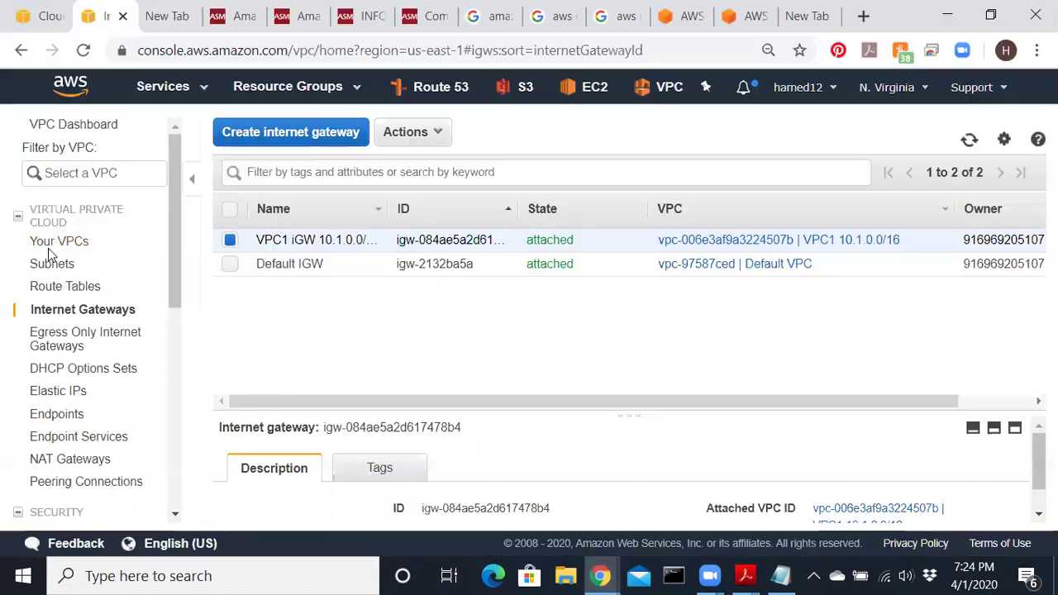
- Review the VPC and subnet lists, and check which VPC each of the two route tables belongs to
click(48, 244)
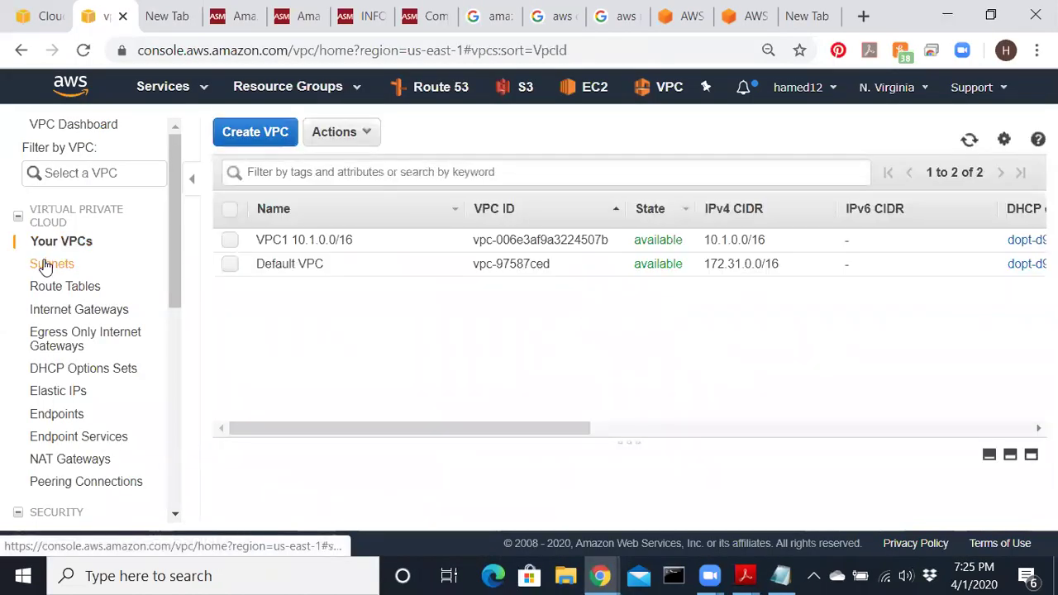
click(43, 266)
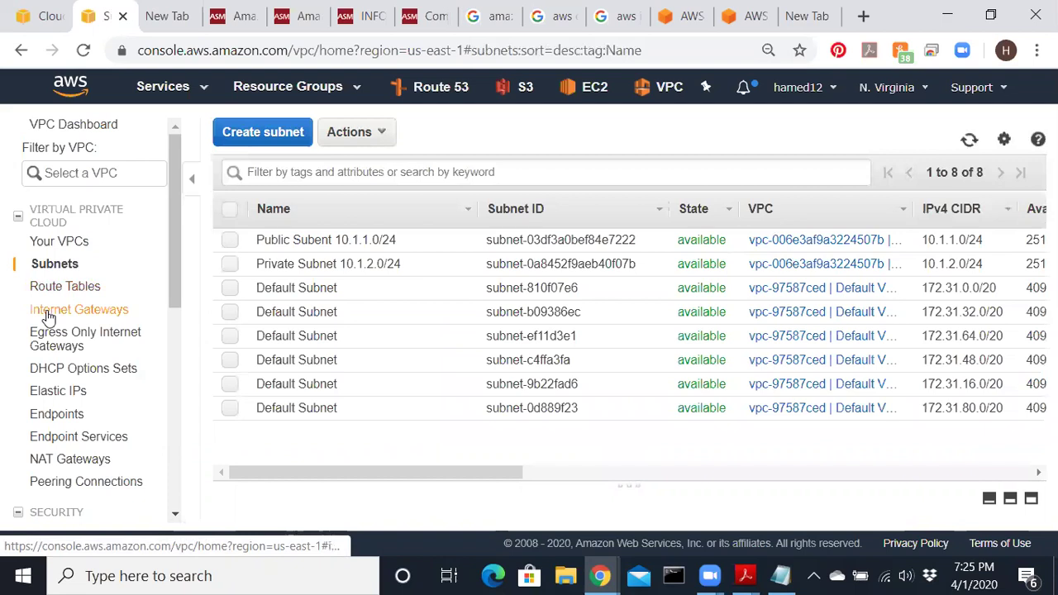
click(46, 312)
click(66, 291)
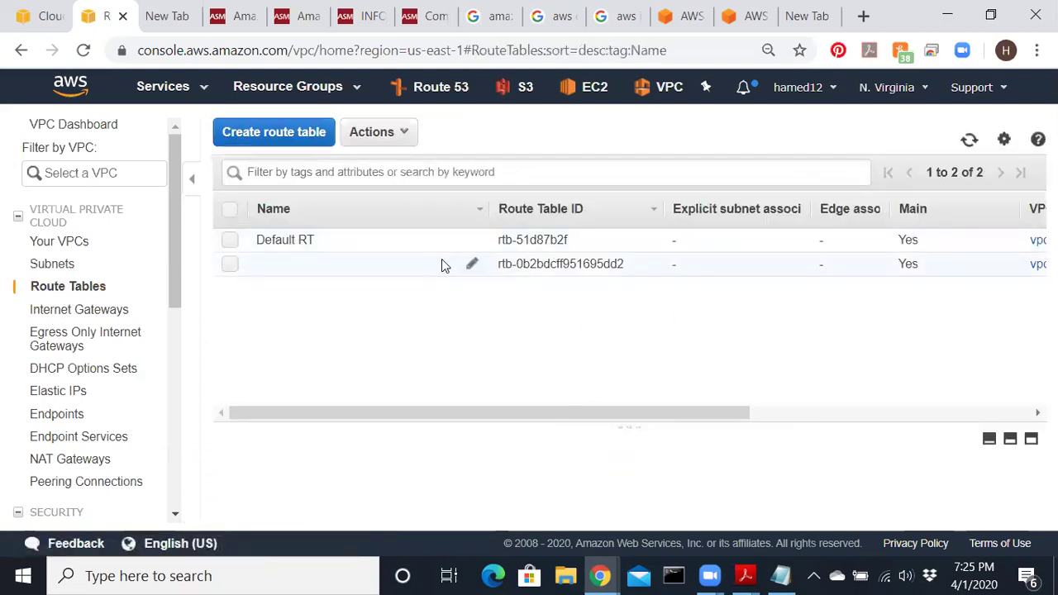
click(473, 240)
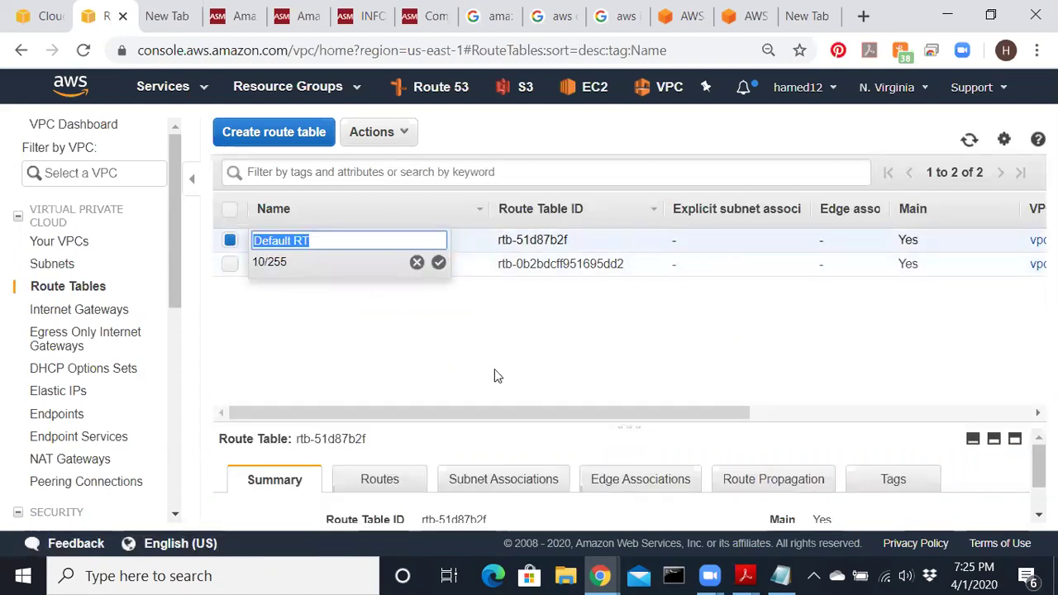
drag(475, 412, 810, 430)
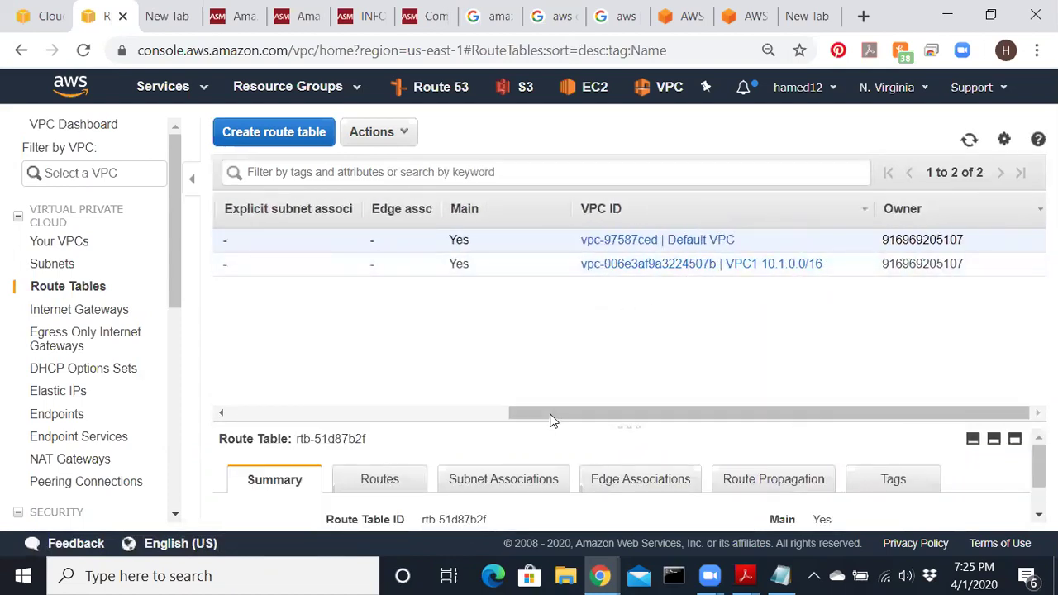
drag(585, 411, 276, 418)
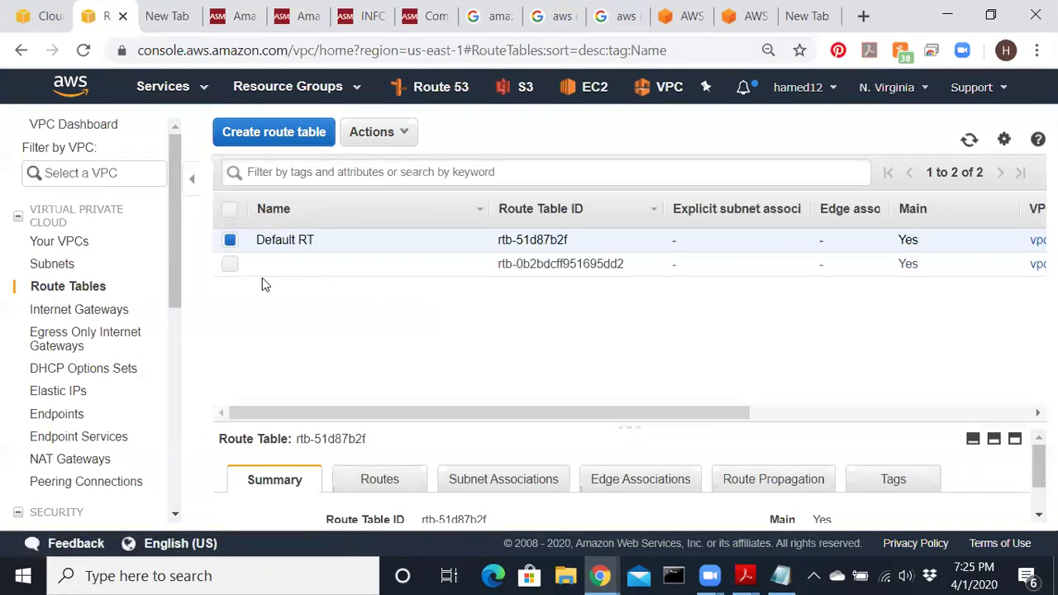
- Name VPC1's unnamed main route table "This was created by system when I created a VPC 10.1.0.0/16"
click(230, 264)
click(229, 240)
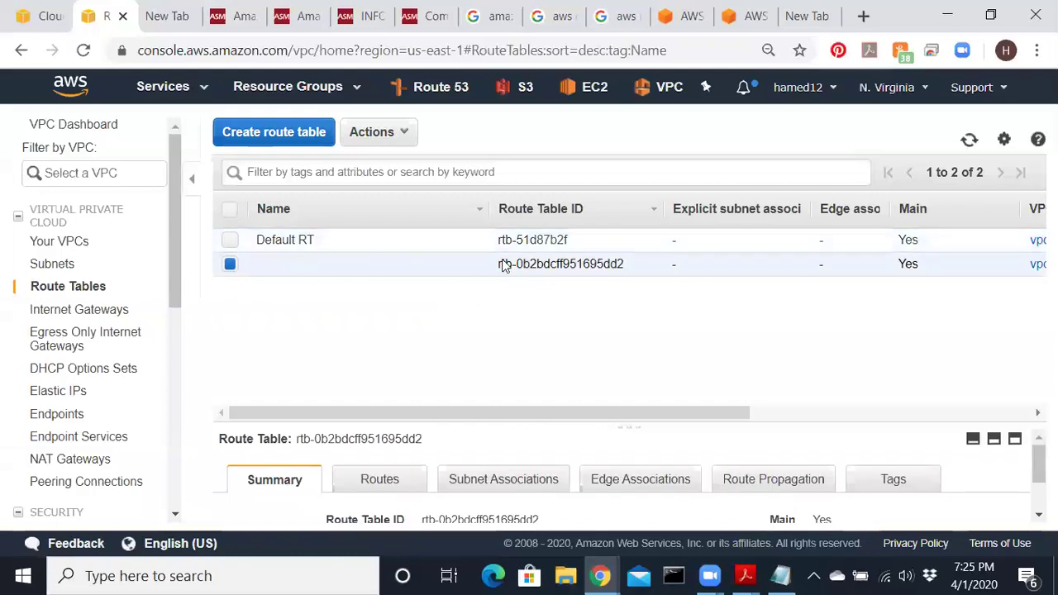
click(475, 266)
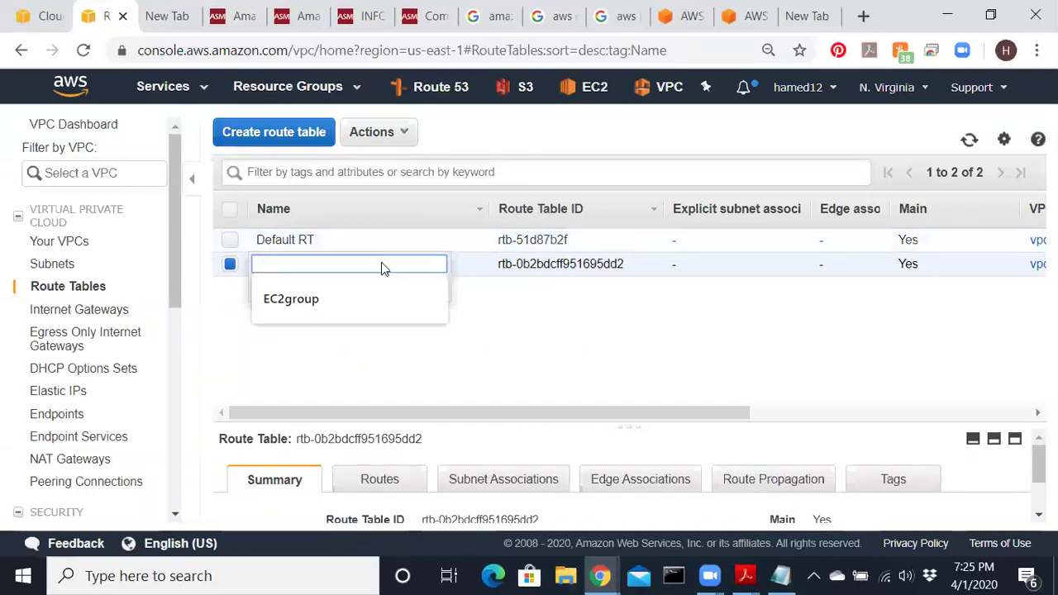
key(ctrl+v)
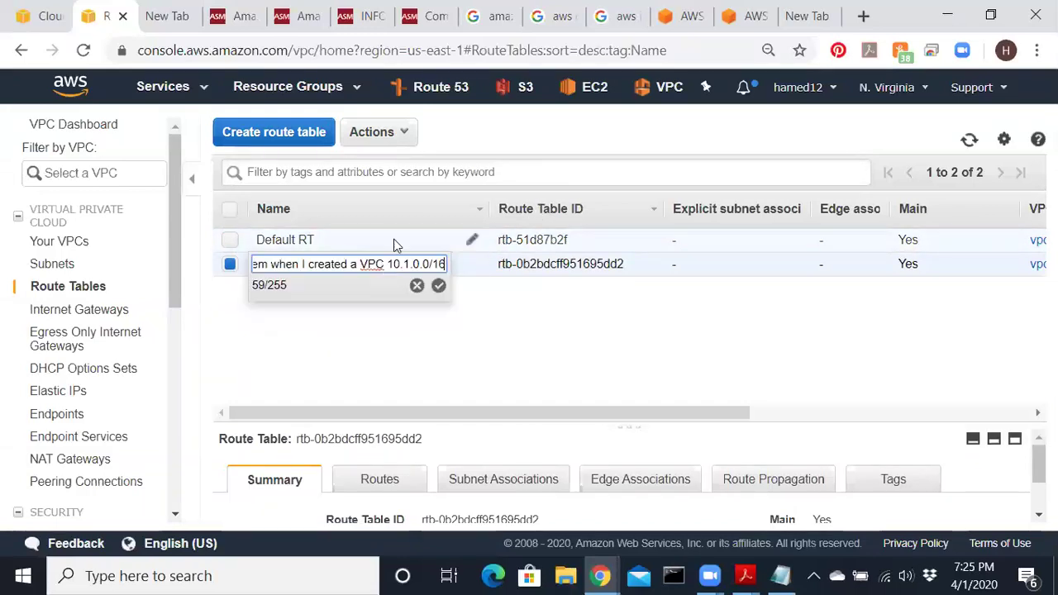
click(438, 284)
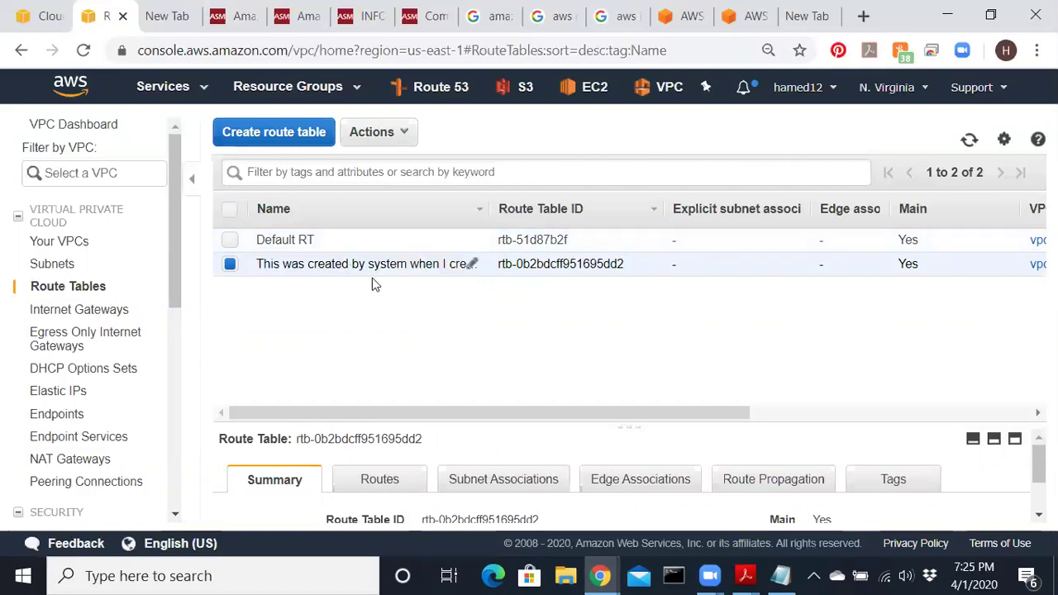
click(472, 264)
click(438, 286)
- Create a route table in VPC1 10.1.0.0/16 with the name tag "RT for VPC1 10.1.0.0/16 access to internet"
click(294, 141)
click(301, 250)
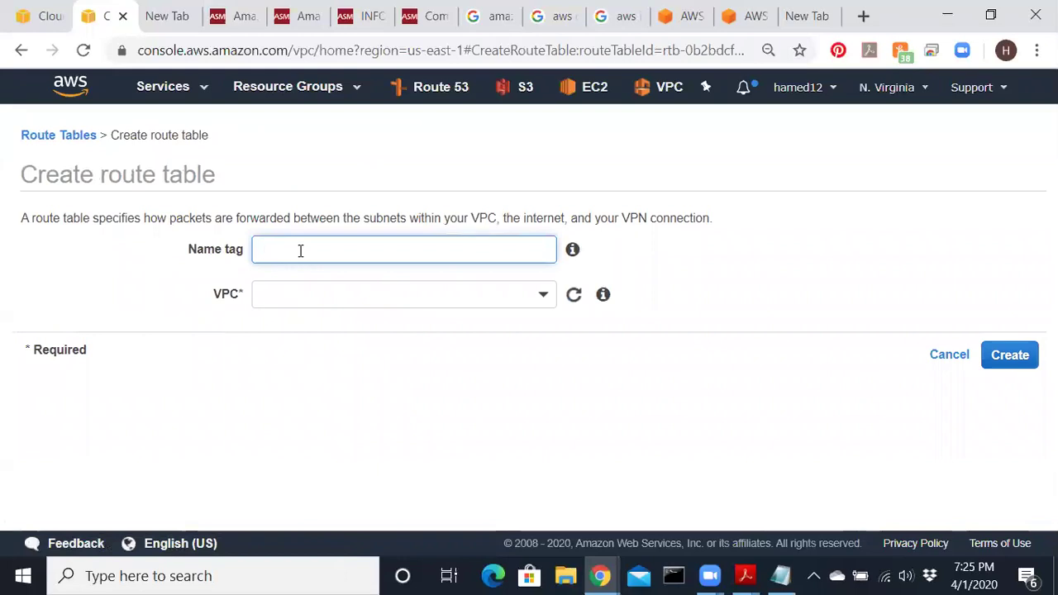
text(RT)
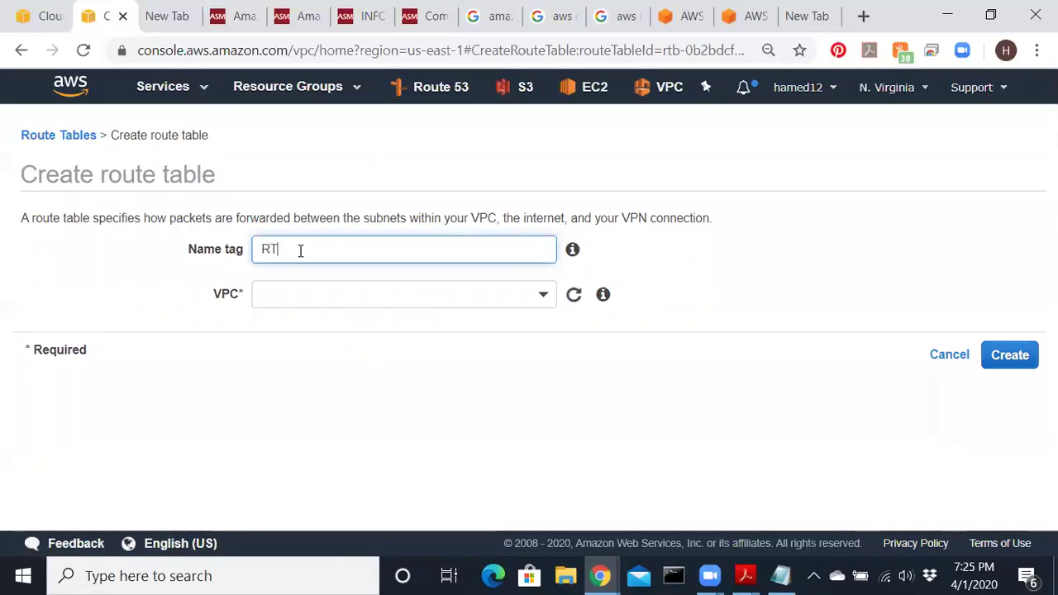
text( o)
key(BackSpace)
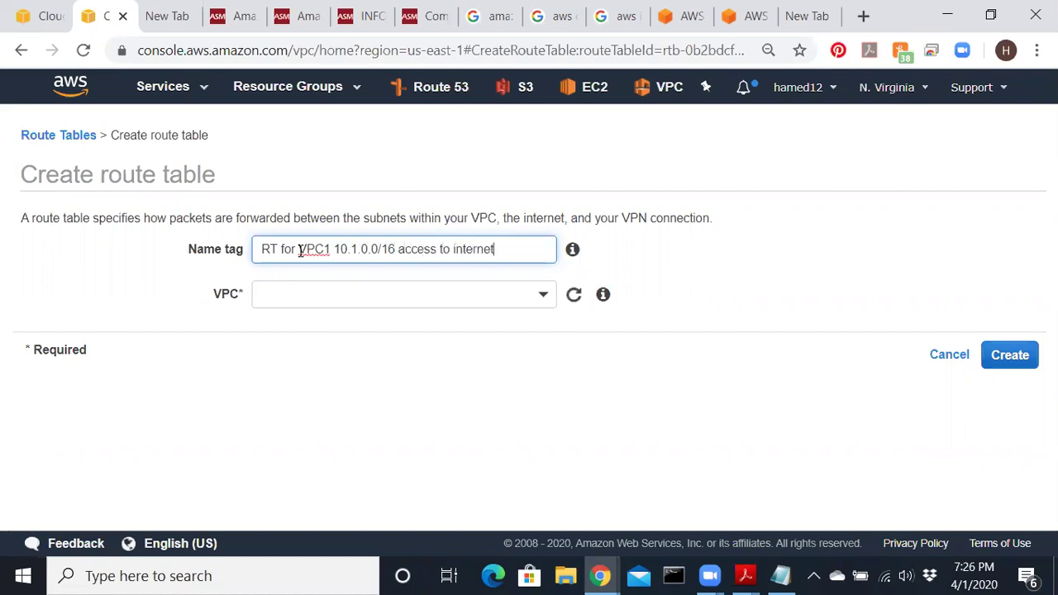
click(544, 298)
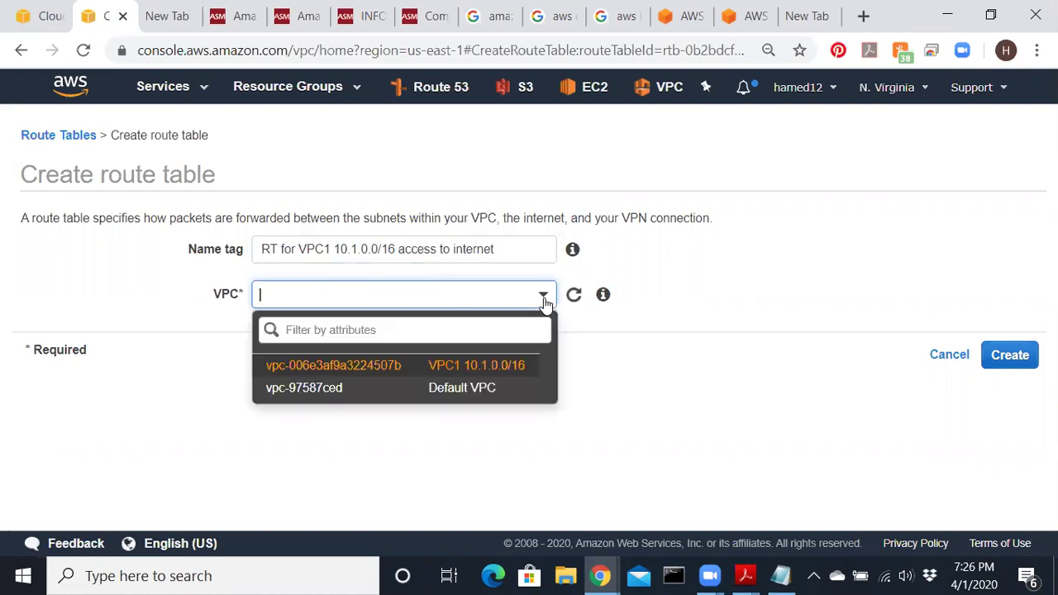
click(492, 373)
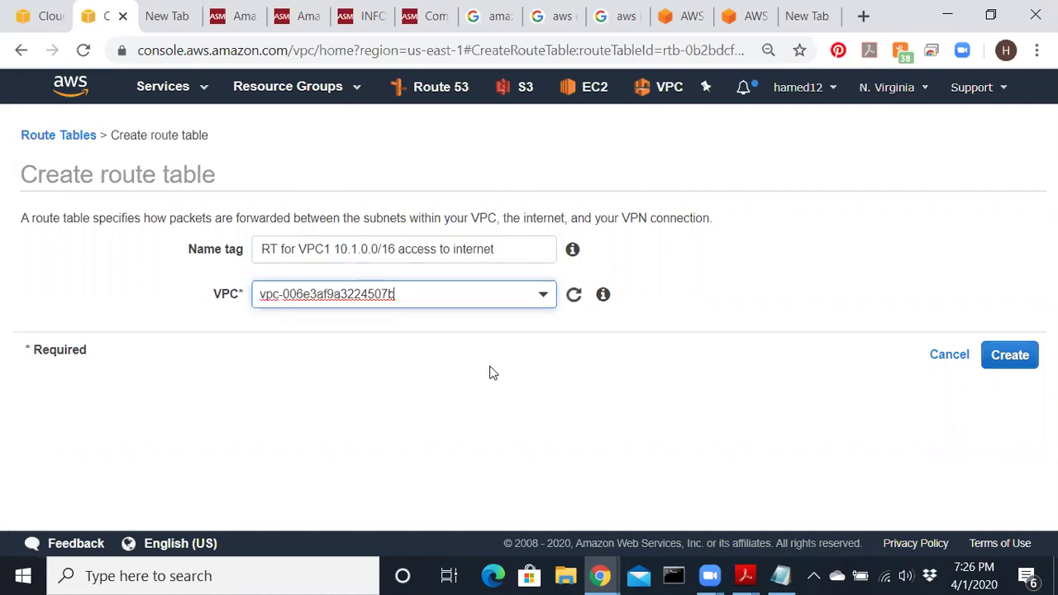
click(1017, 356)
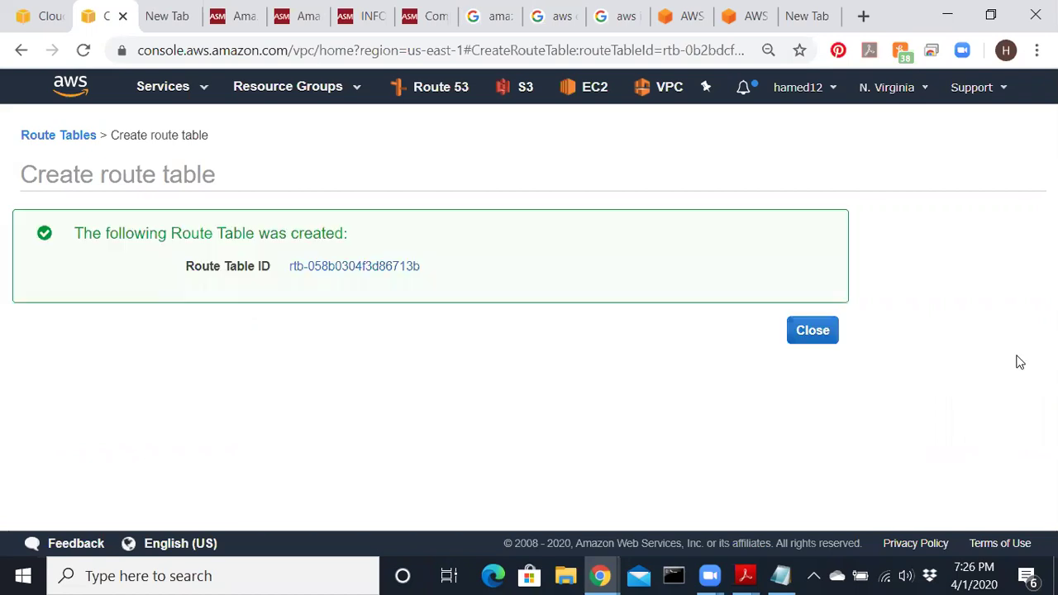
click(828, 332)
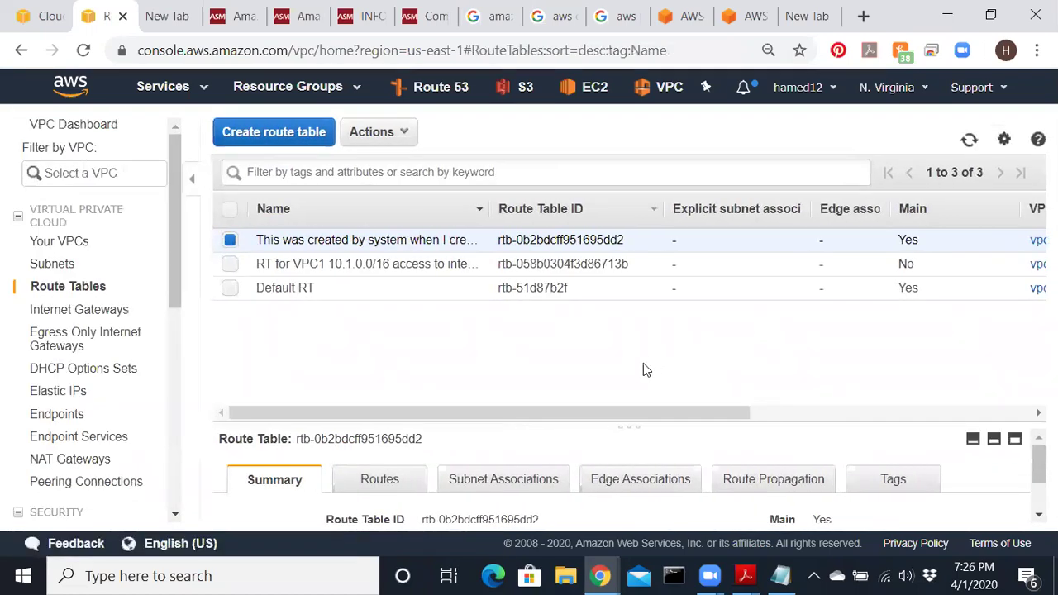
- Rename the new VPC1 route table "Custom RT for VPC1 10.1.0.0/16 access to internet" and widen the Name column to show it in full
click(232, 262)
click(250, 263)
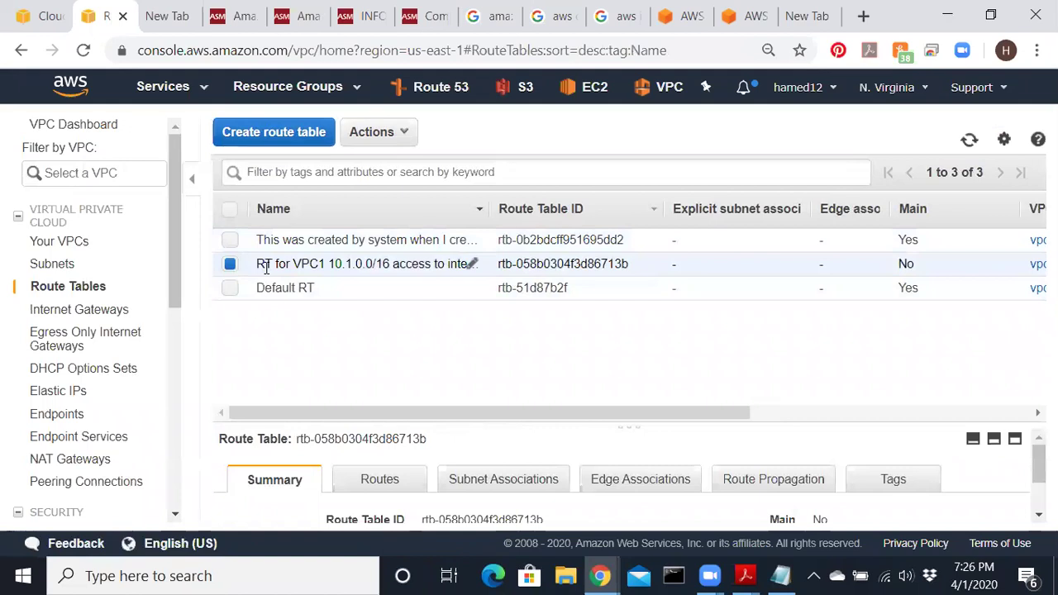
click(471, 263)
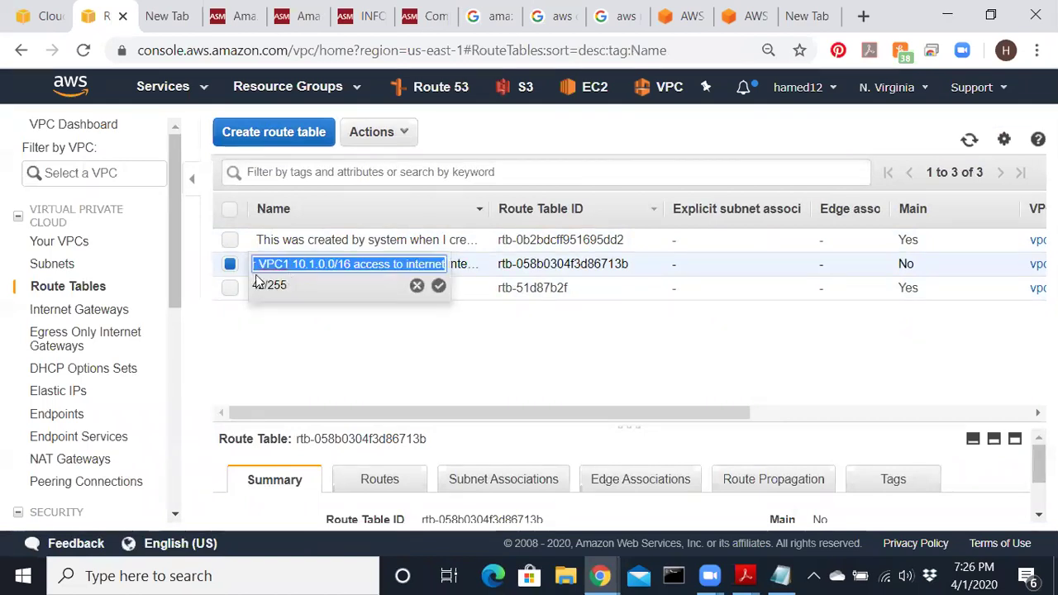
click(261, 262)
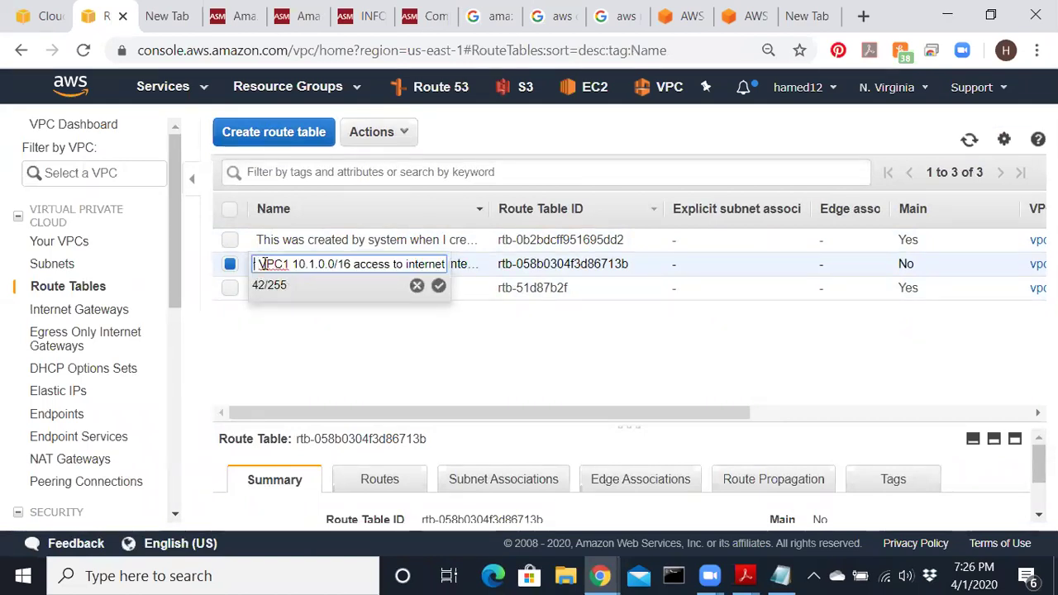
key(Left)
key(Left)
key(Left)
key(Left)
key(Left)
key(Left)
key(Left)
text(Custom)
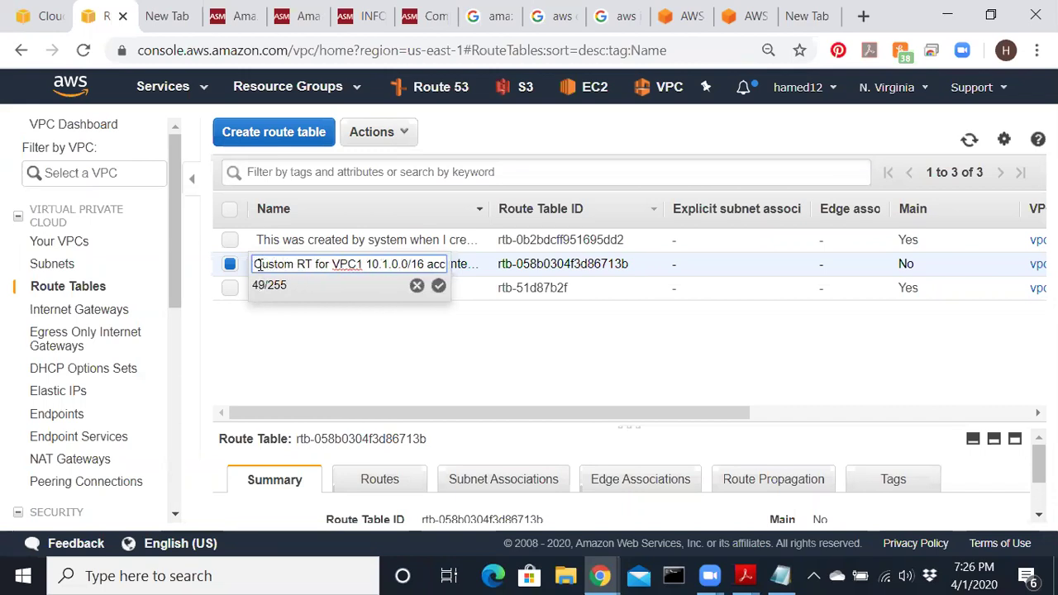
click(439, 285)
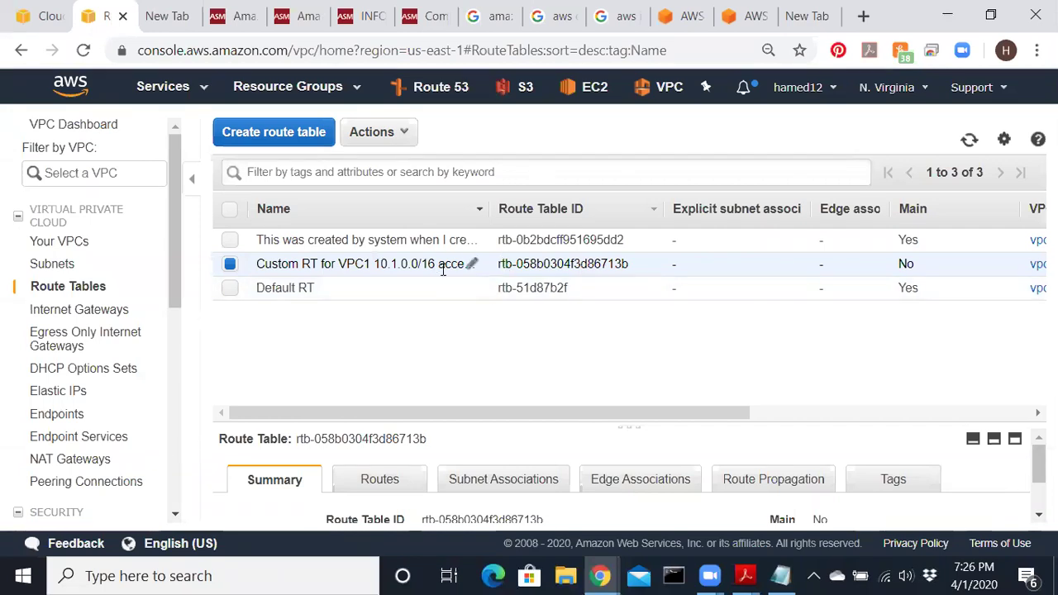
drag(486, 211, 561, 211)
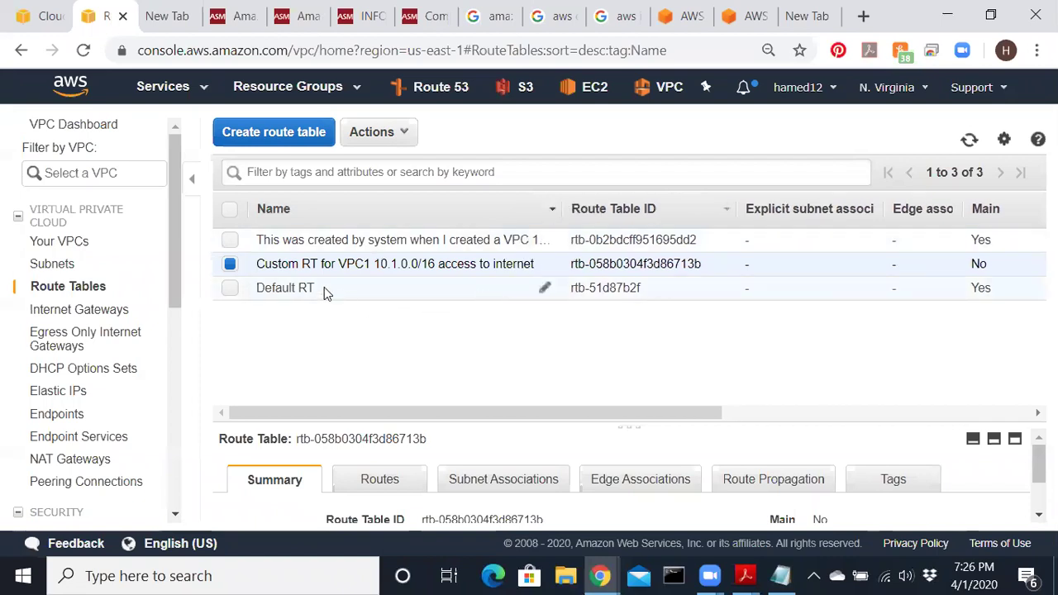
- Edit the routes of the custom VPC1 route table and add a route with destination 0.0.0.0/0
click(379, 479)
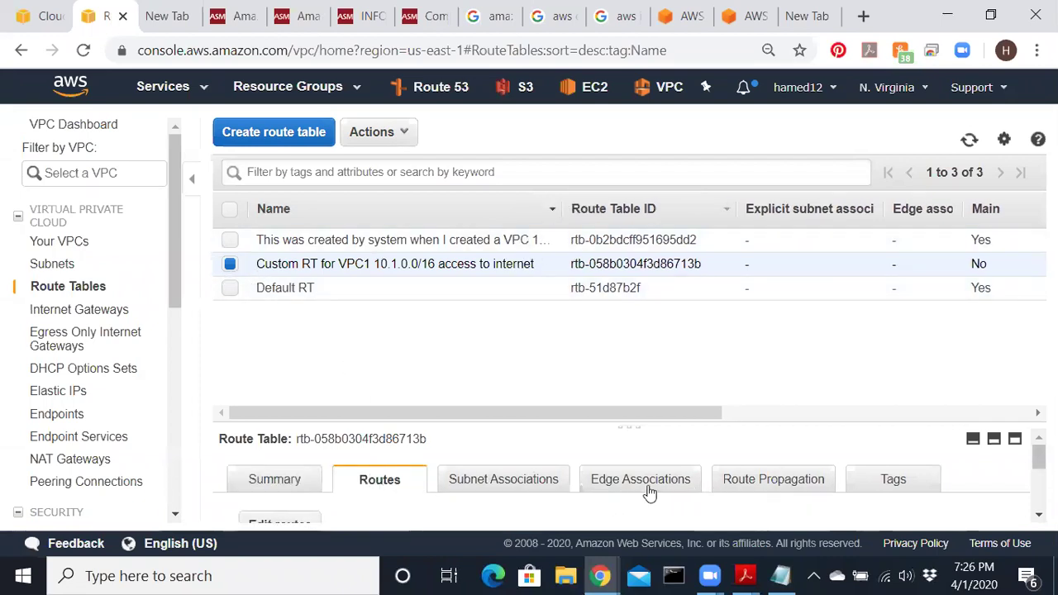
click(513, 489)
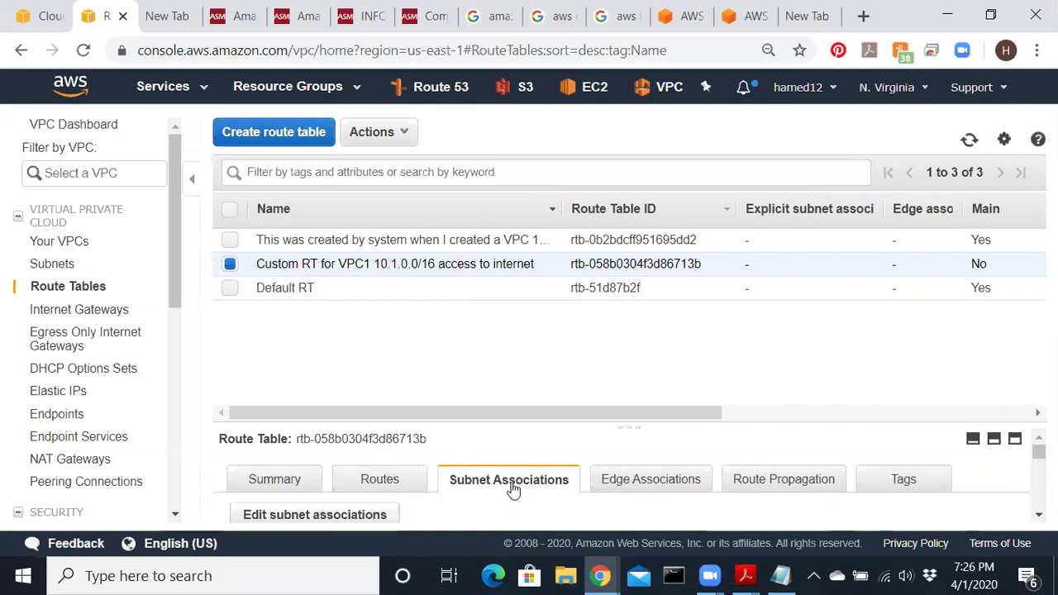
click(397, 486)
scroll(409, 456, down, 1)
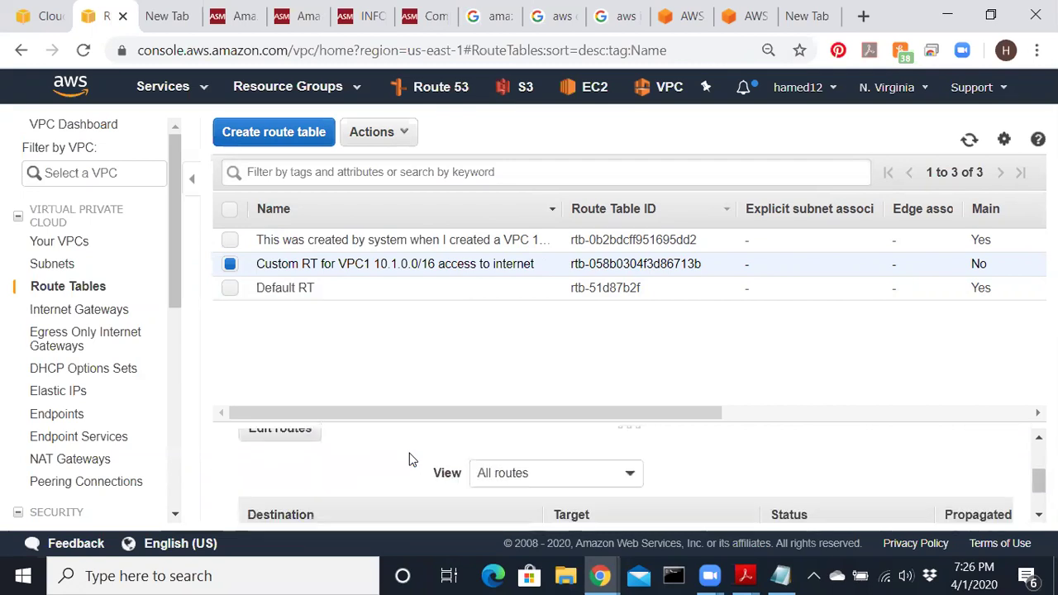
scroll(397, 479, up, 1)
click(282, 517)
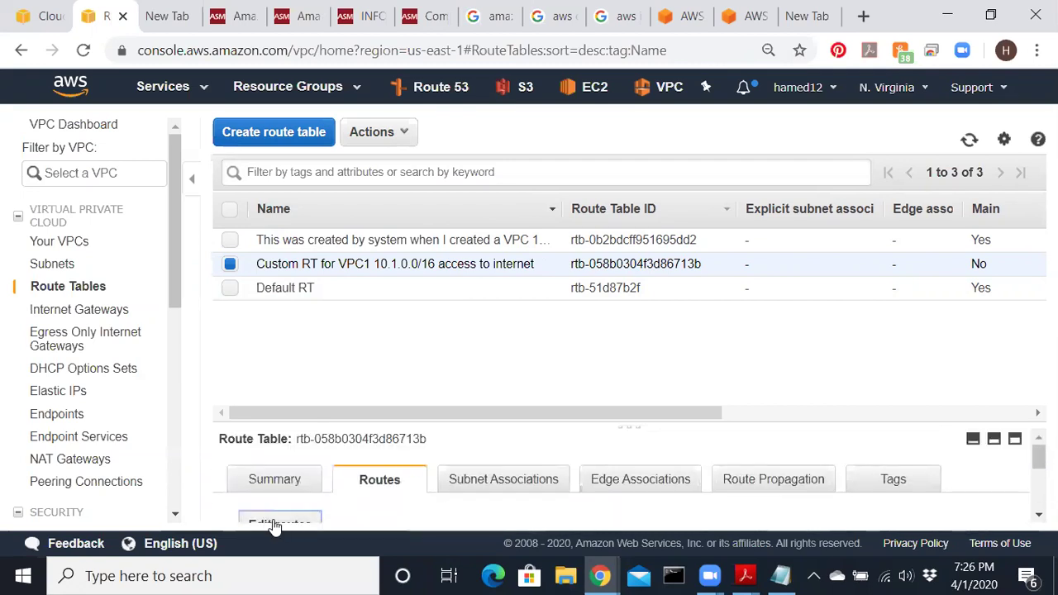
drag(100, 274, 30, 280)
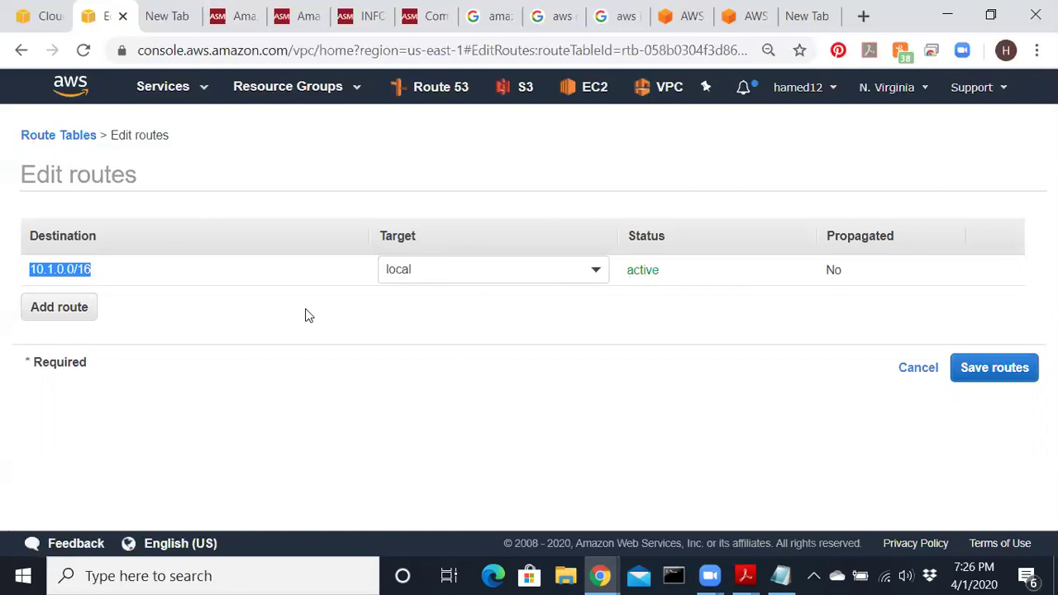
click(70, 308)
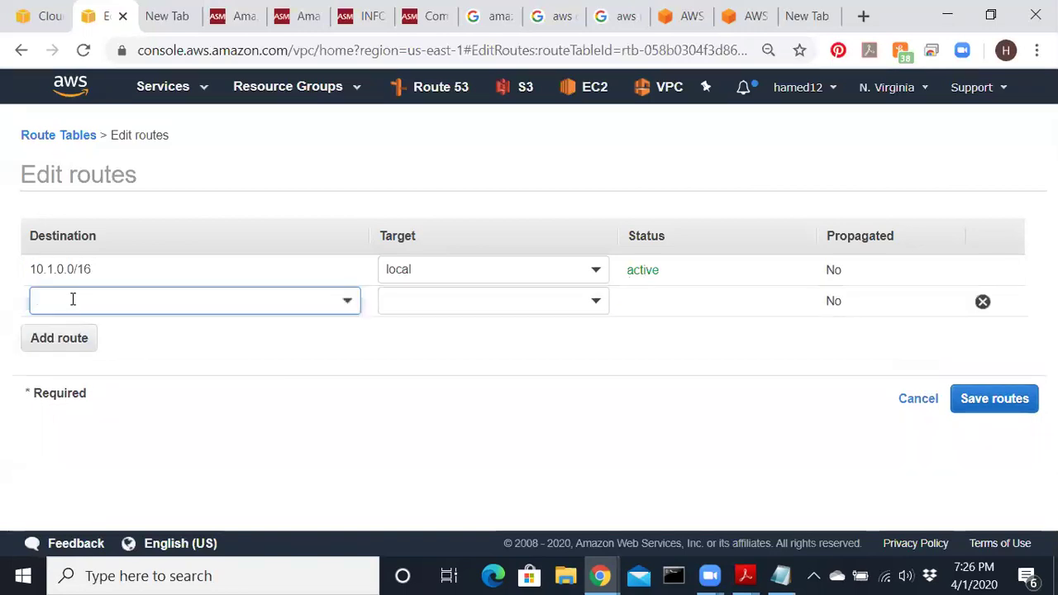
text(0.0.0)
text(.0/0)
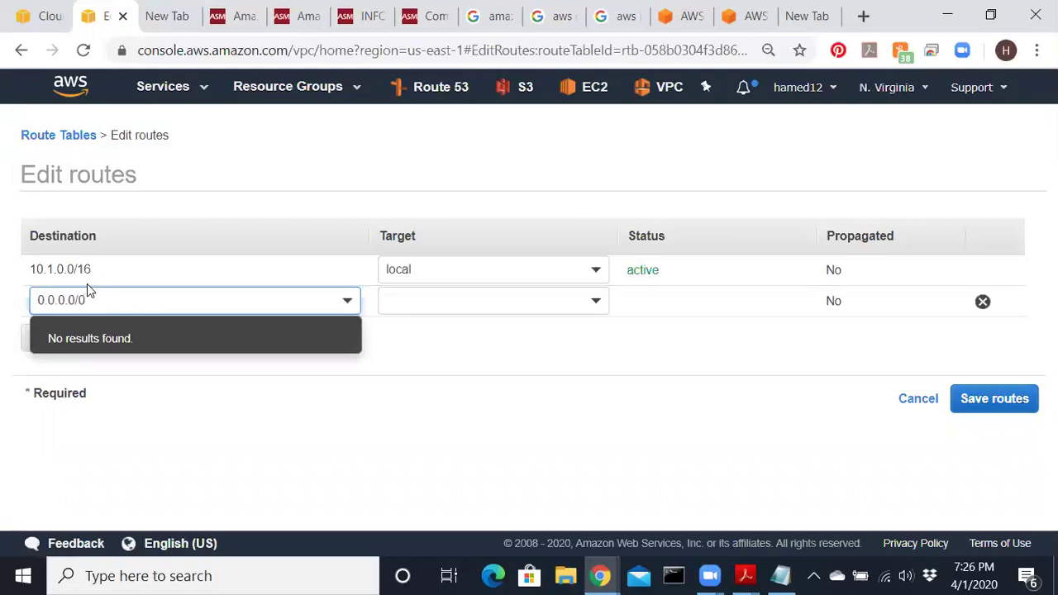
click(455, 336)
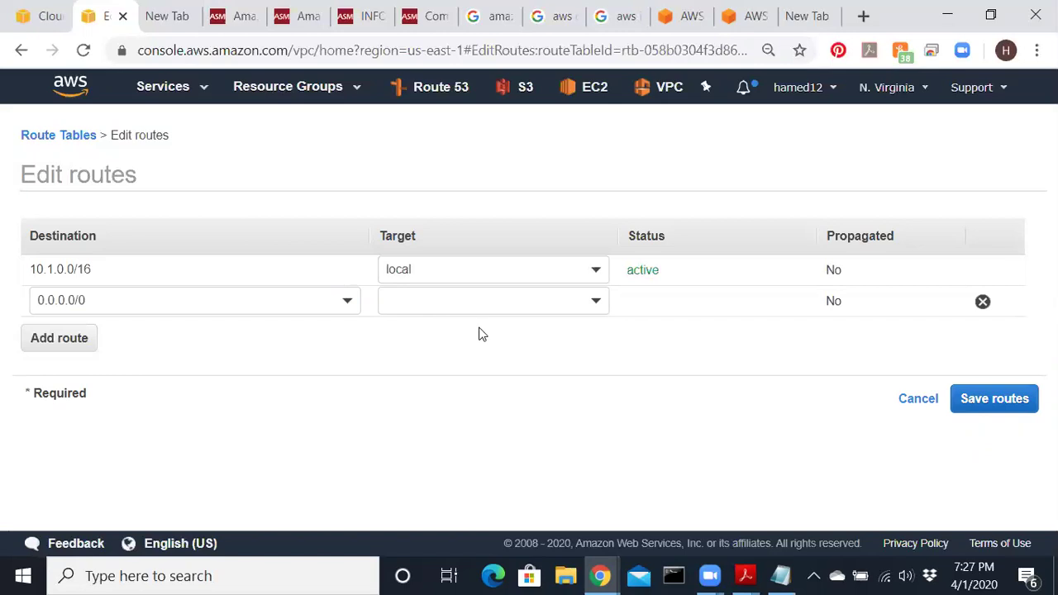
- Target the 0.0.0.0/0 route at the internet gateway VPC1 iGW 10.1.0.0/16 and save the routes
click(592, 307)
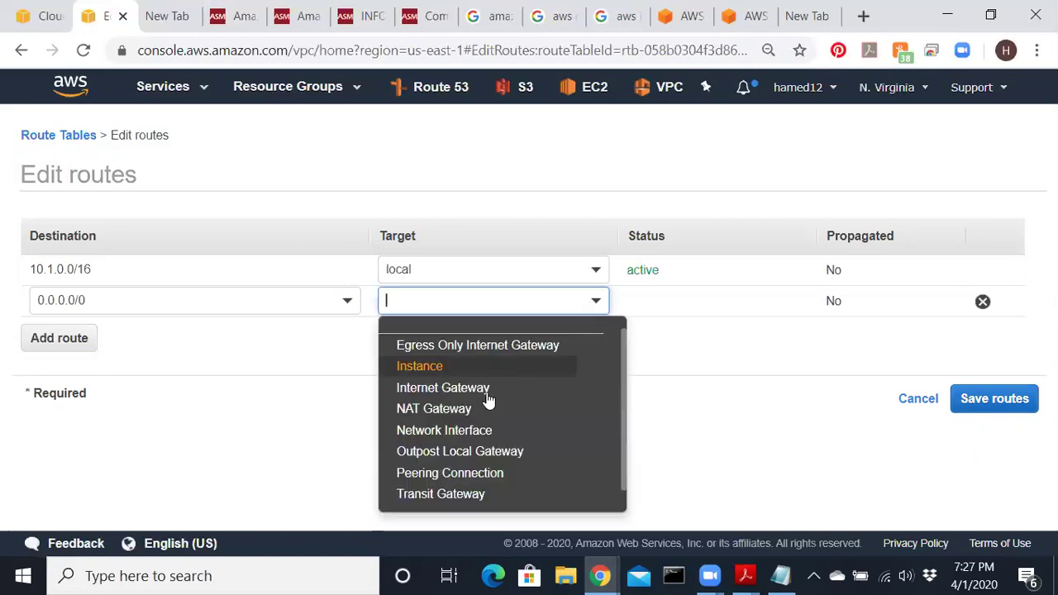
click(481, 389)
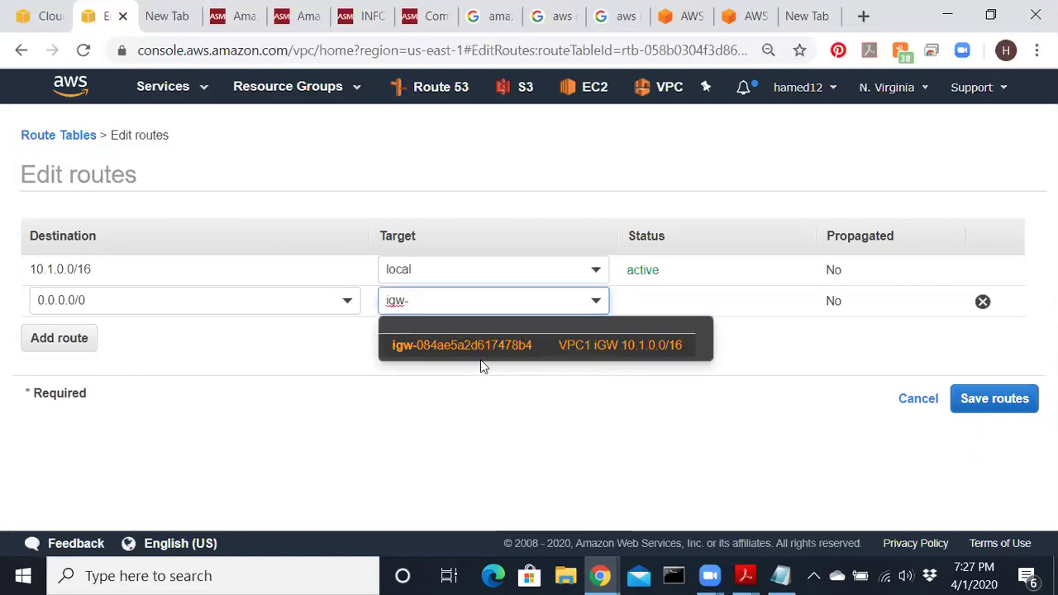
click(480, 357)
click(990, 400)
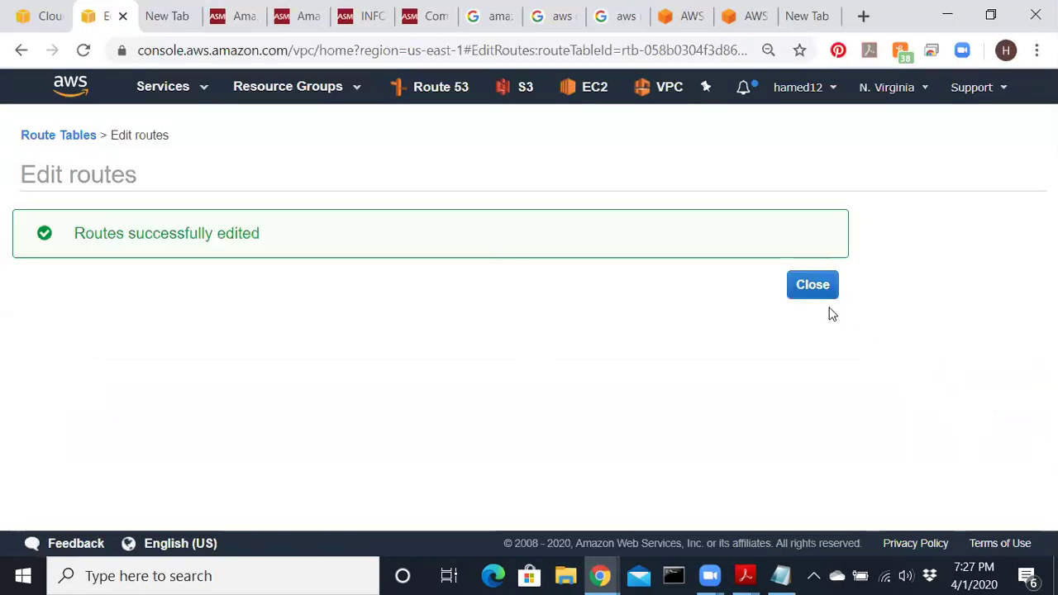
click(821, 290)
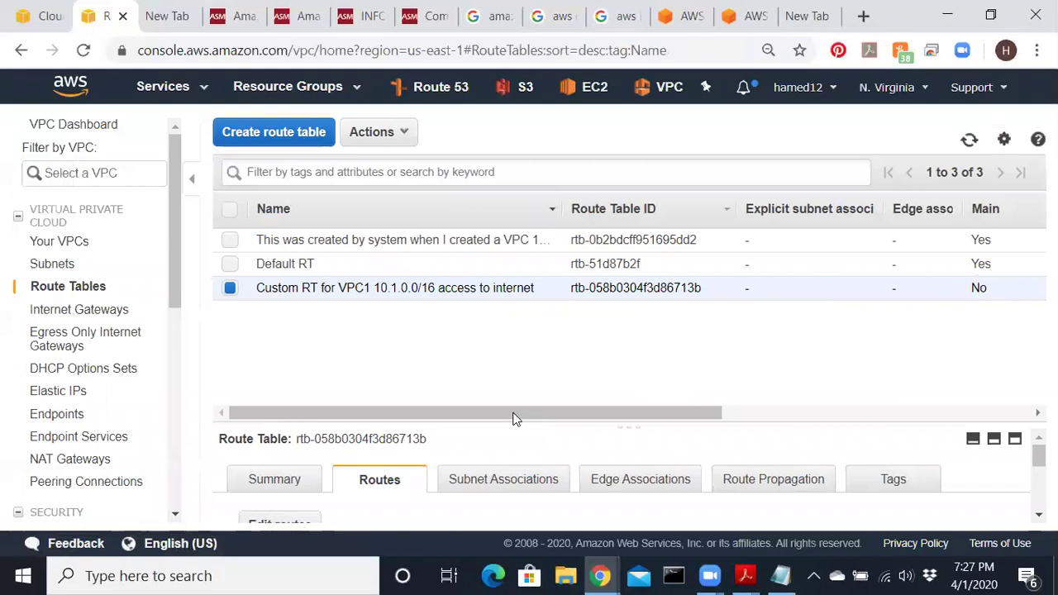
- Open the custom VPC1 route table's routes for editing, review the internet gateway route, and save the routes
scroll(364, 450, down, 1)
click(279, 439)
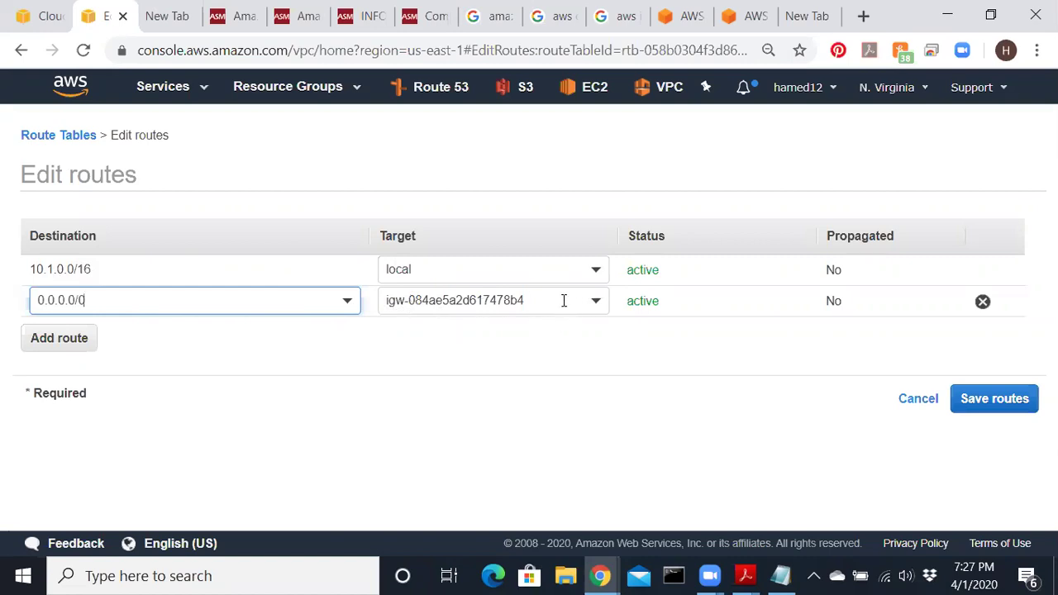
click(978, 398)
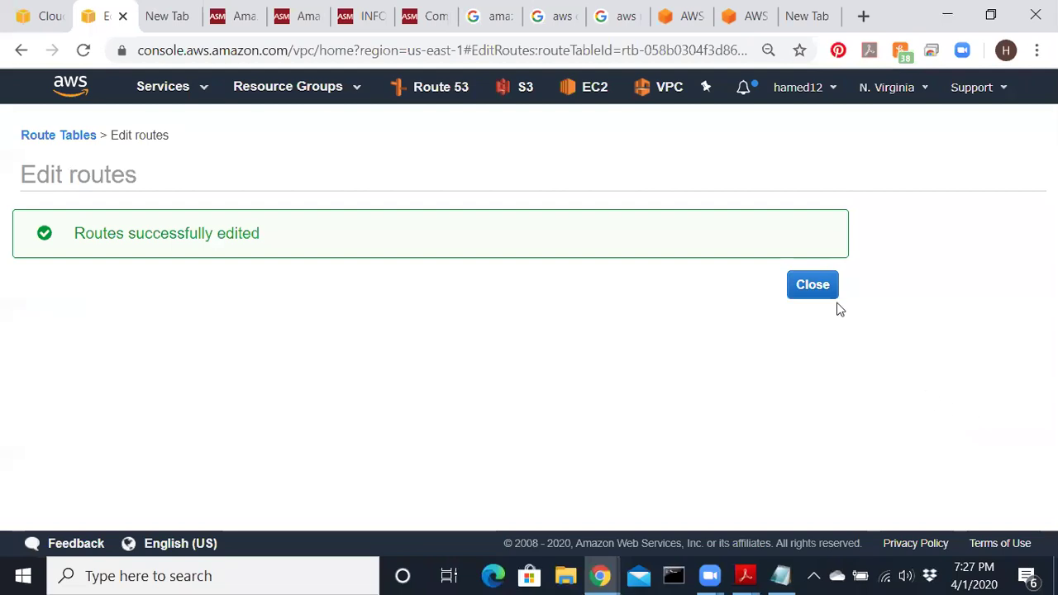
click(818, 300)
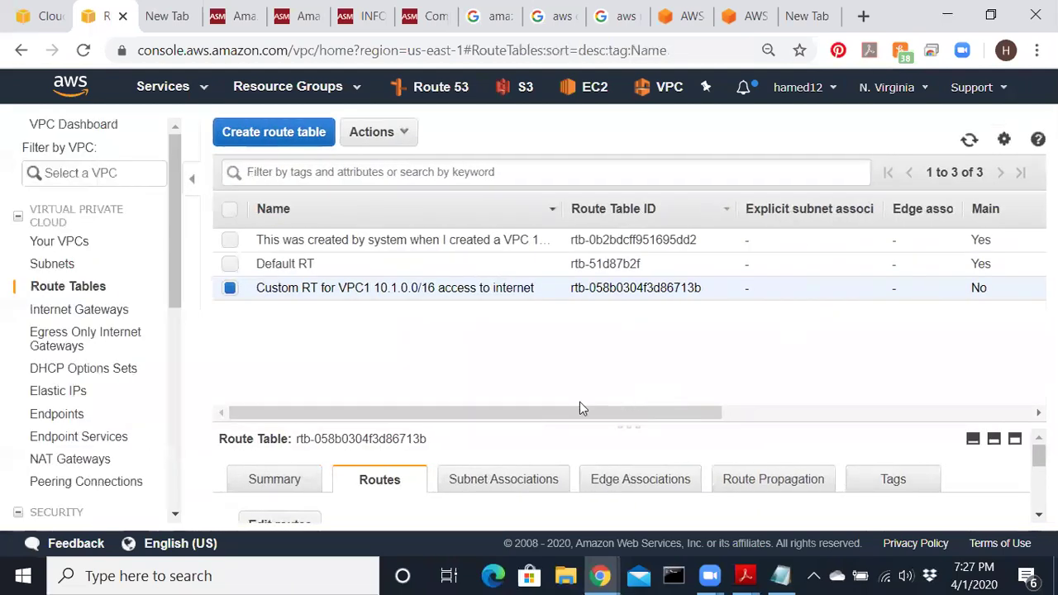
- Associate the public subnet 10.1.1.0/24 with the custom VPC1 route table and save the association
click(476, 485)
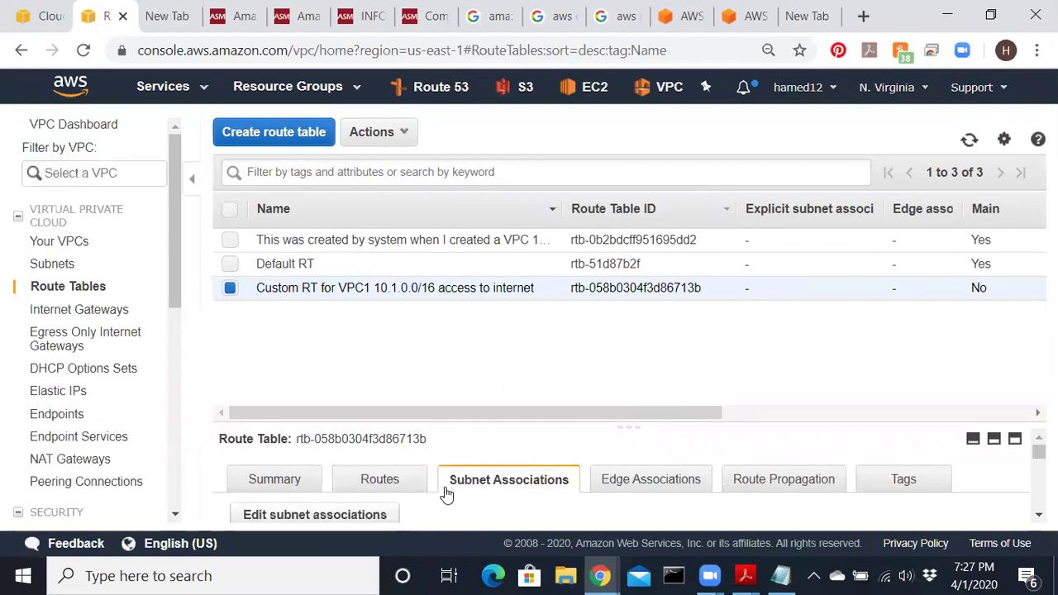
click(364, 516)
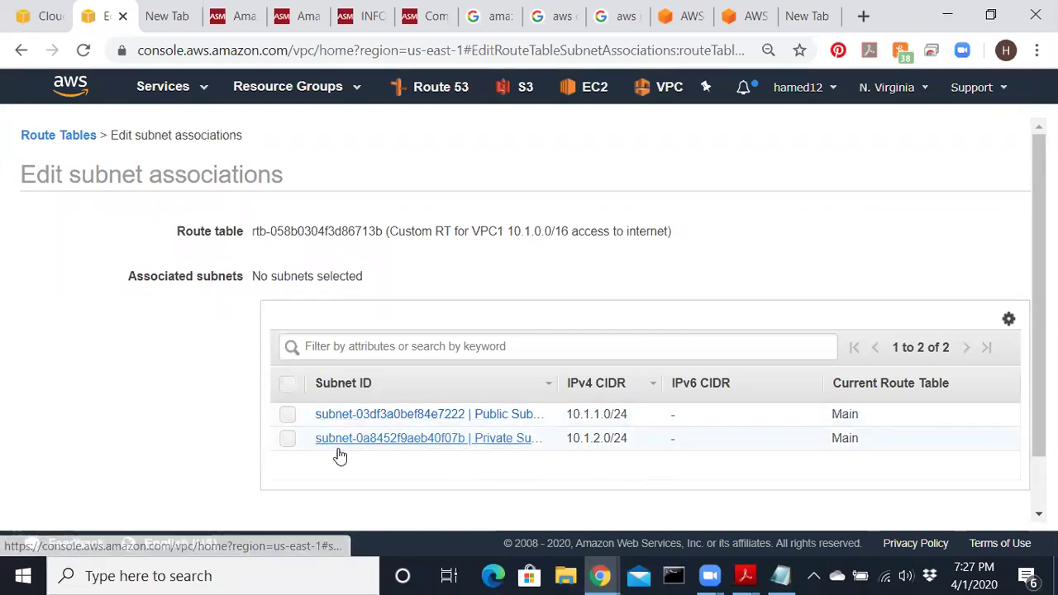
click(287, 416)
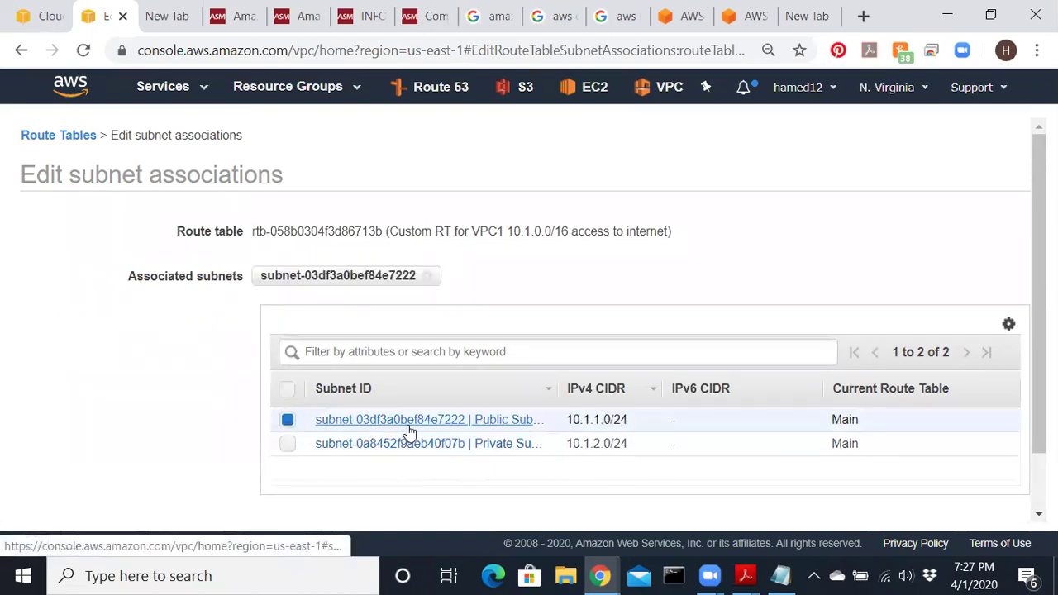
scroll(471, 331, down, 2)
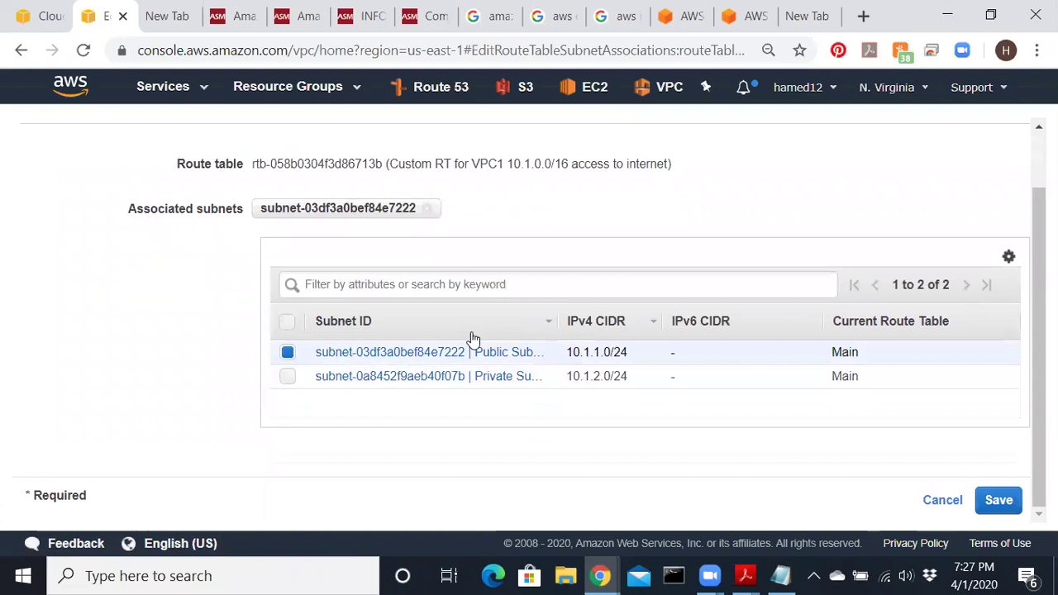
click(1000, 501)
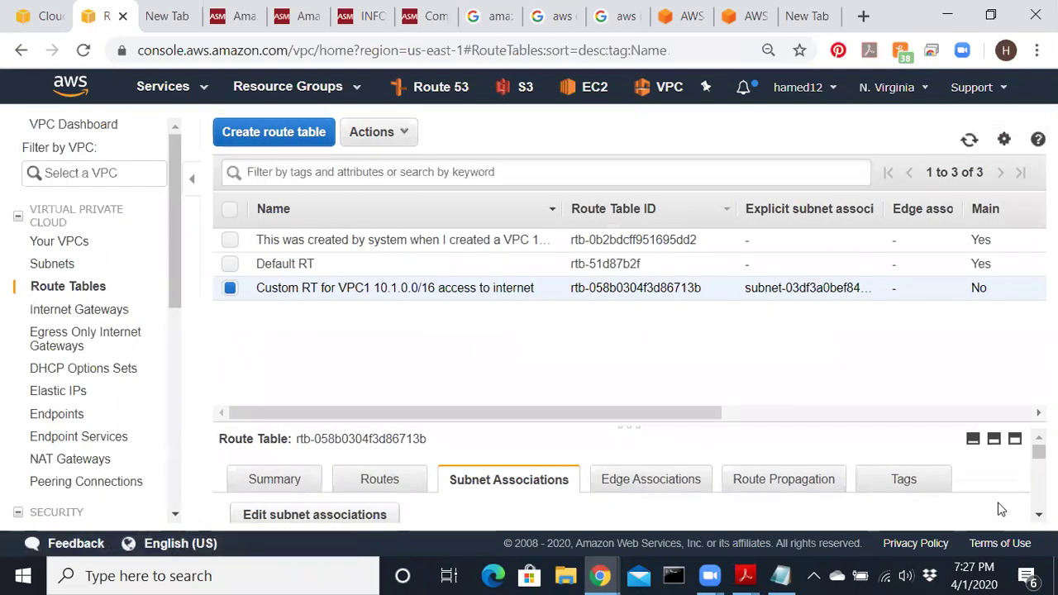
- Switch to Amazon AWS Gateway.pdf in Acrobat Reader and review the naming of VPC1's system route table and Step 2 on the custom route table
click(745, 576)
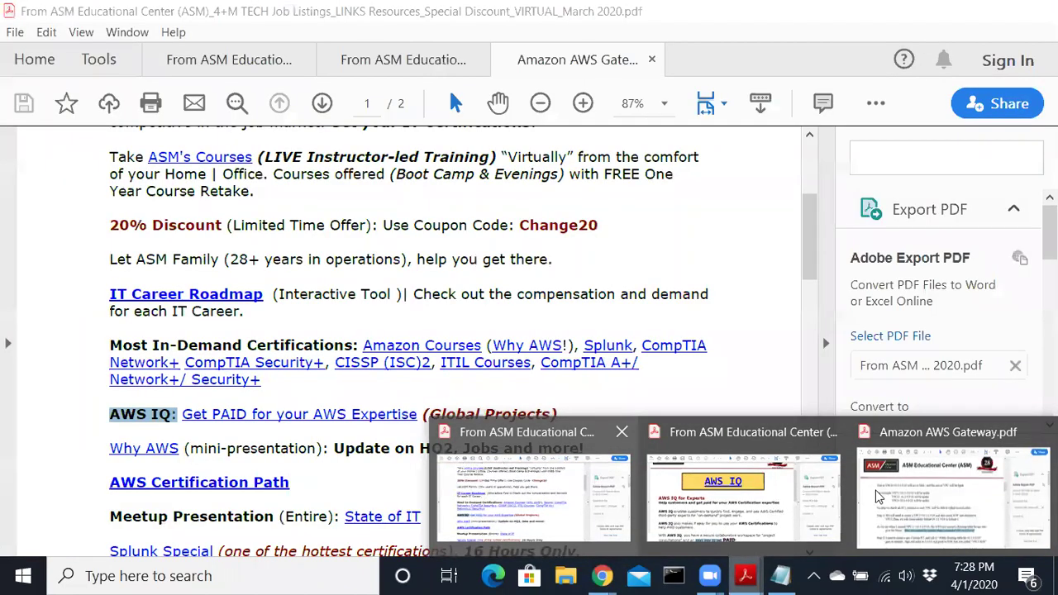
click(951, 496)
scroll(402, 325, down, 1)
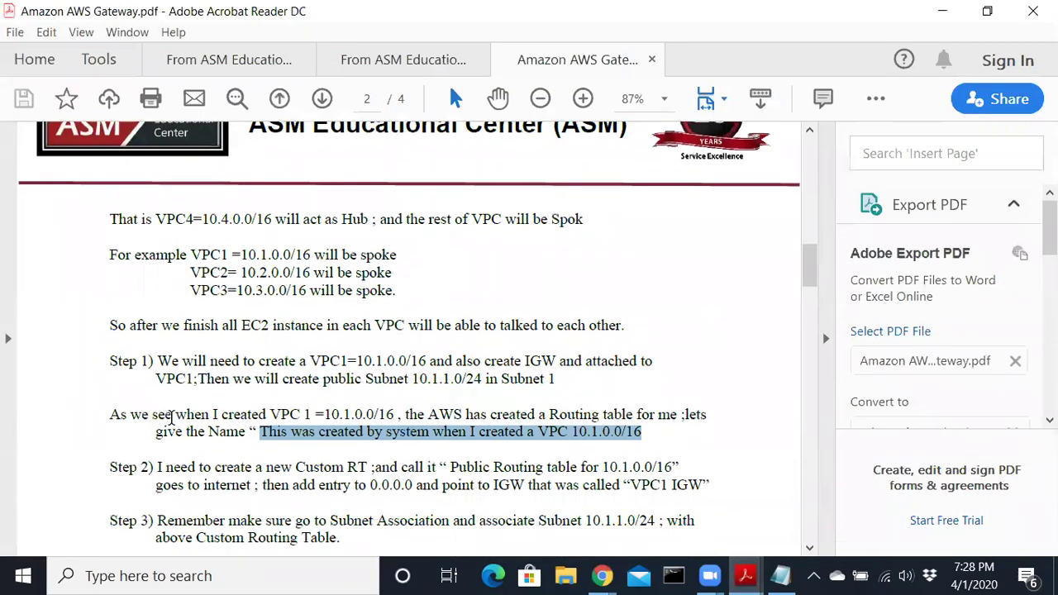
drag(222, 413, 595, 417)
drag(257, 431, 568, 433)
drag(200, 468, 674, 472)
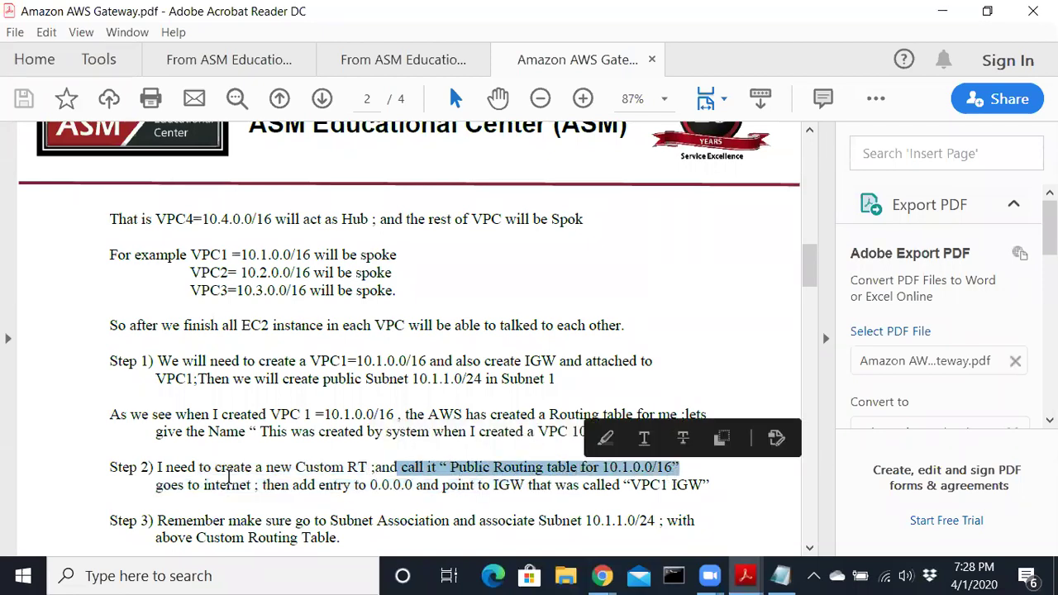
drag(291, 485, 678, 489)
- Review Step 3 on subnet association and Step 4 on VPC 2 in the lab guide, and return to the AWS console
scroll(678, 492, down, 1)
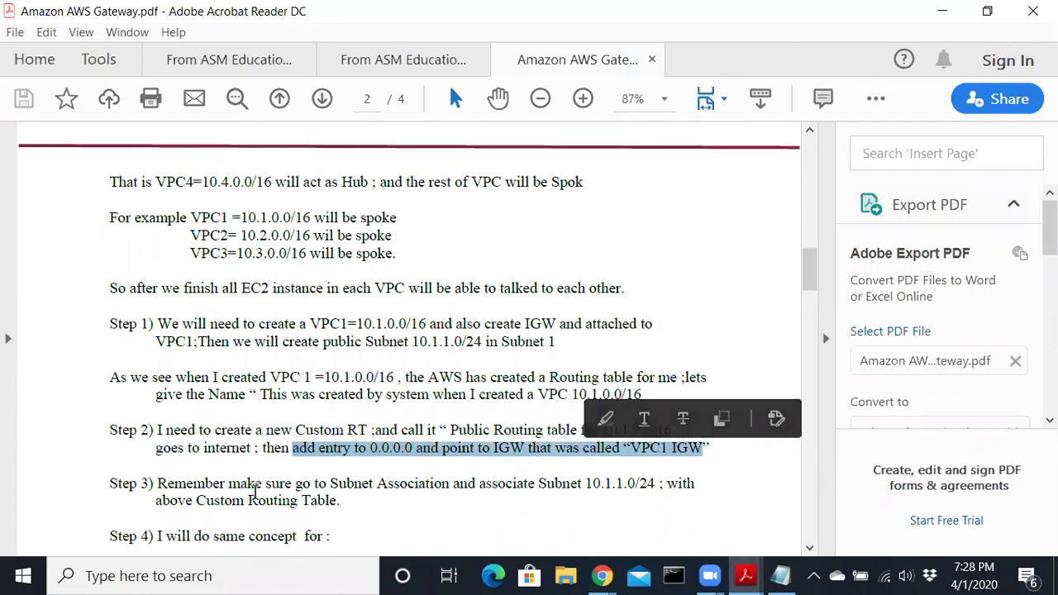
drag(264, 488, 534, 487)
click(354, 500)
scroll(358, 508, down, 1)
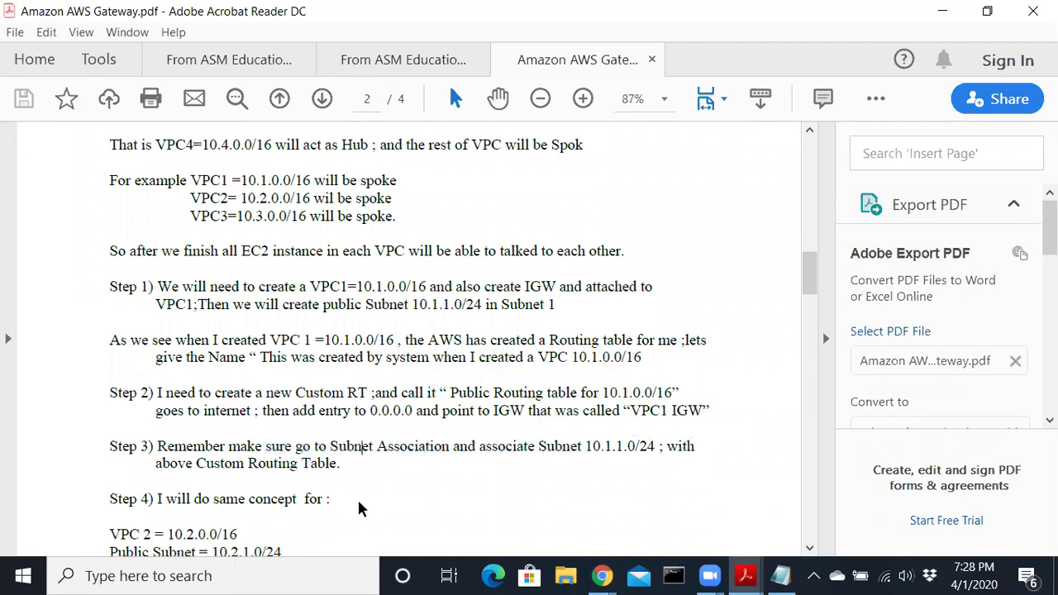
scroll(358, 507, down, 1)
drag(331, 462, 96, 461)
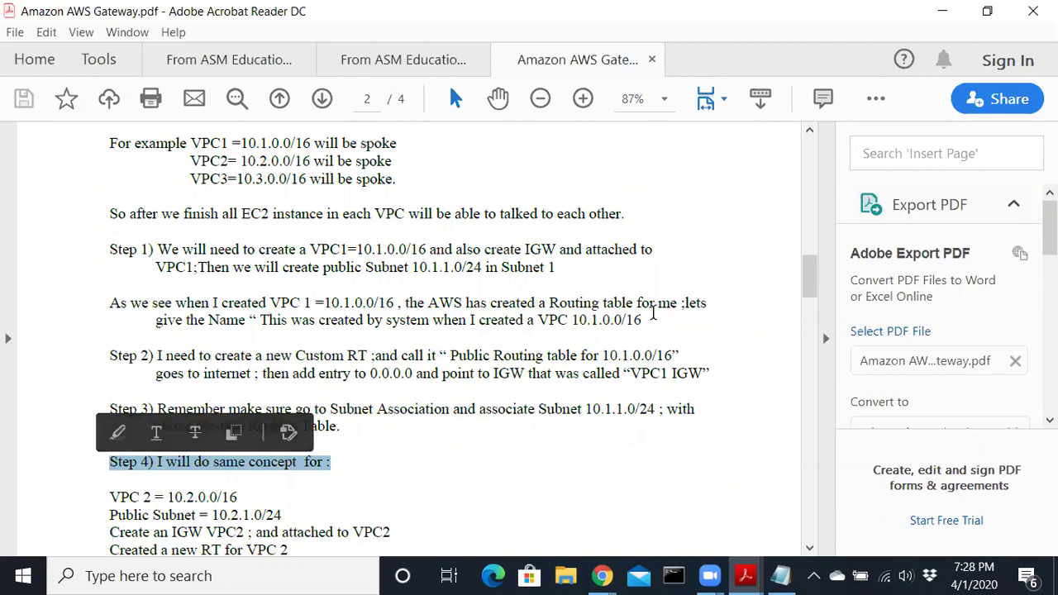
scroll(653, 314, down, 1)
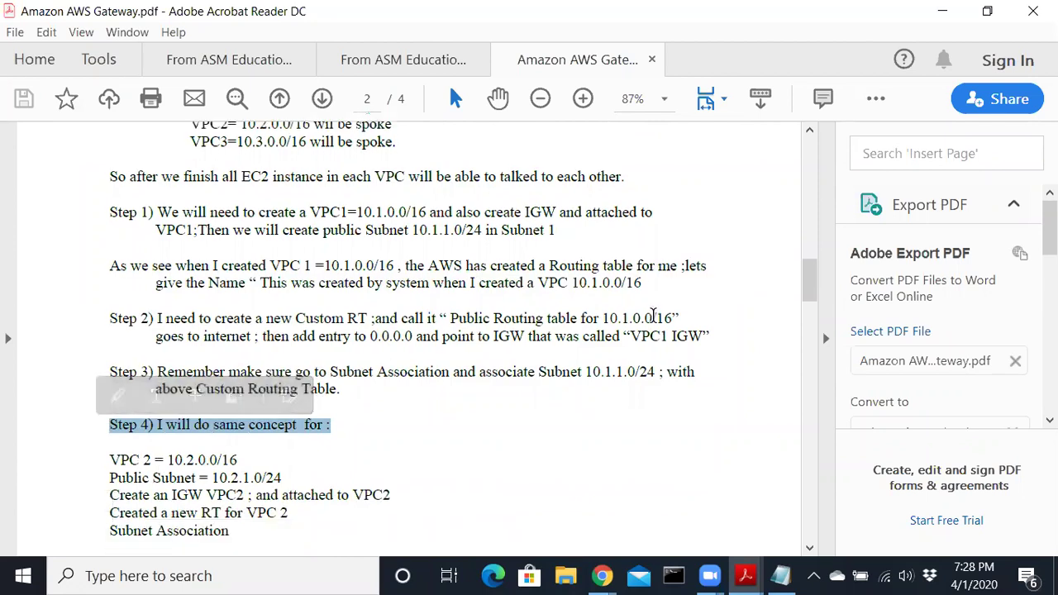
click(942, 11)
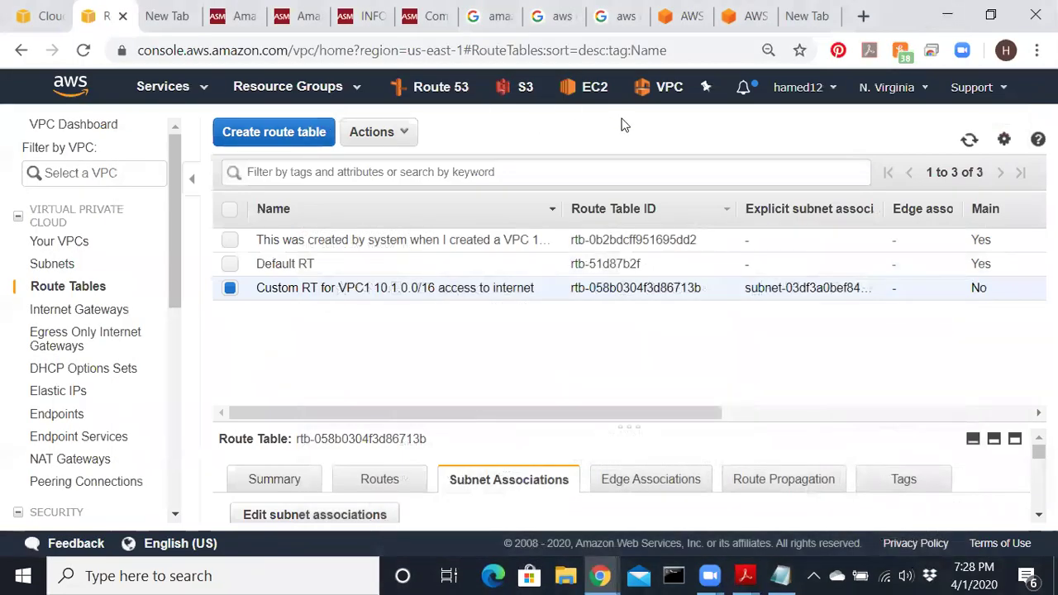
- Open the VPC list, consult VPC A and VPC B in the lab guide's transit gateway diagram, and return to the console
click(59, 241)
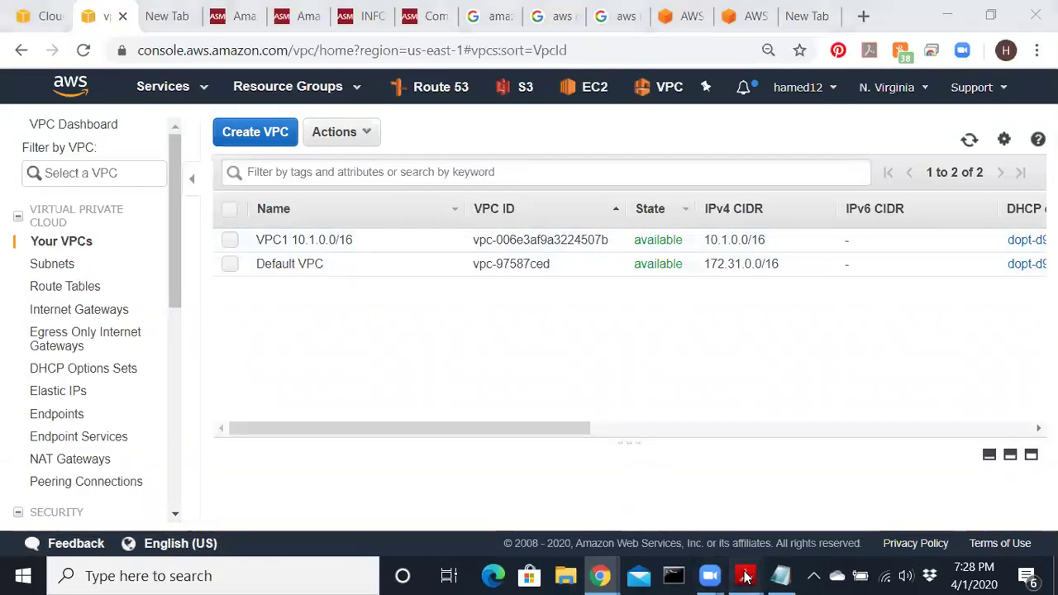
mouse_move(744, 577)
click(941, 500)
scroll(537, 368, up, 12)
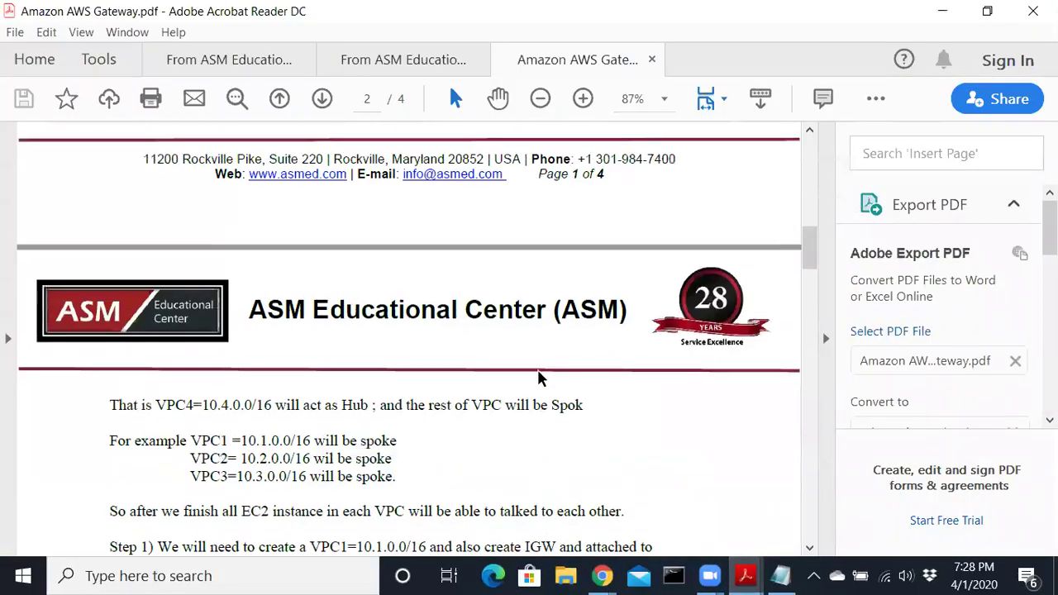
scroll(179, 259, down, 1)
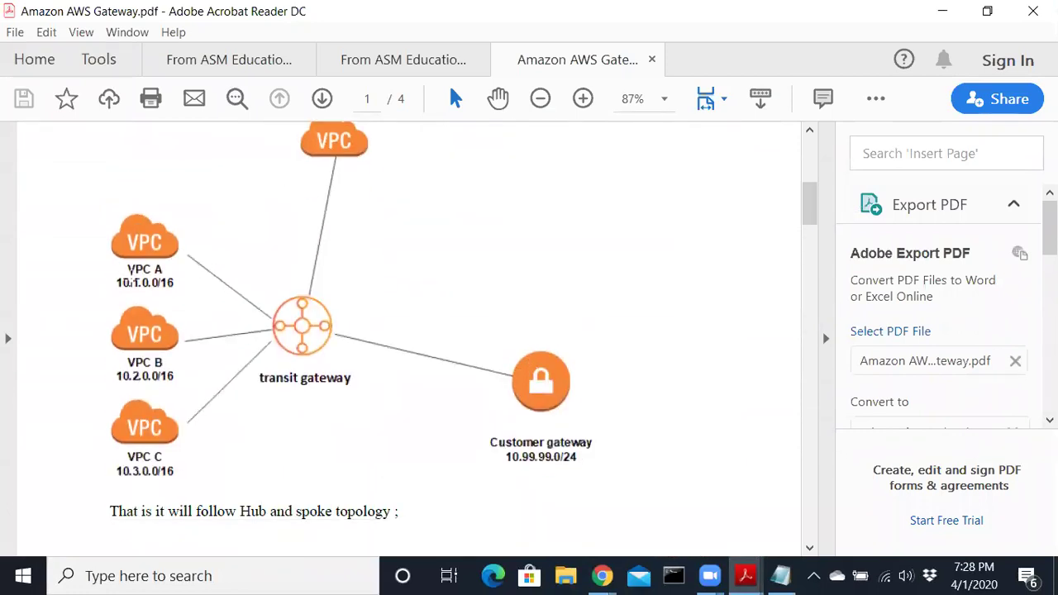
click(138, 285)
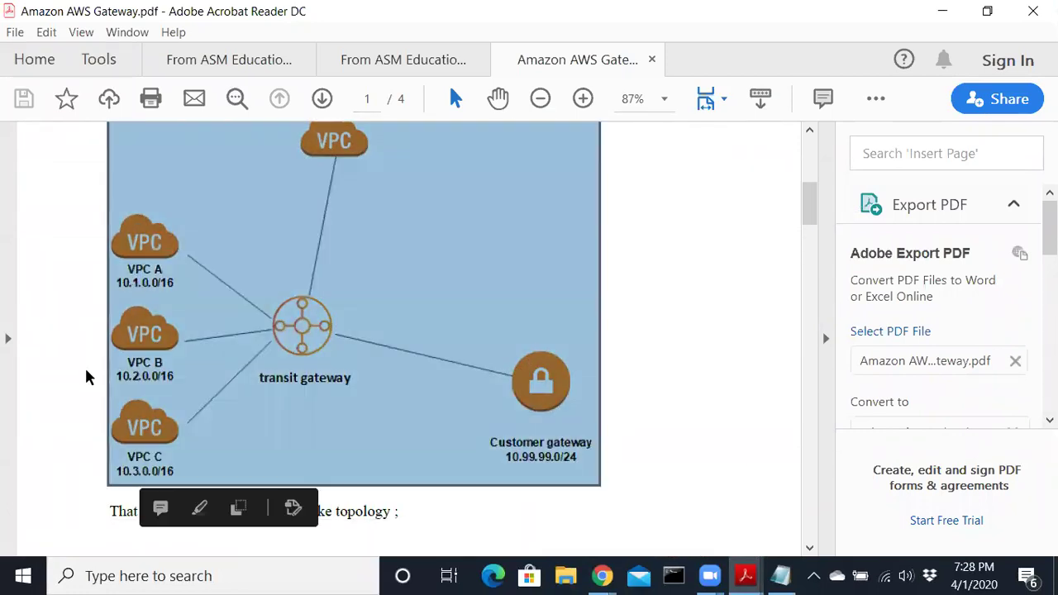
click(143, 374)
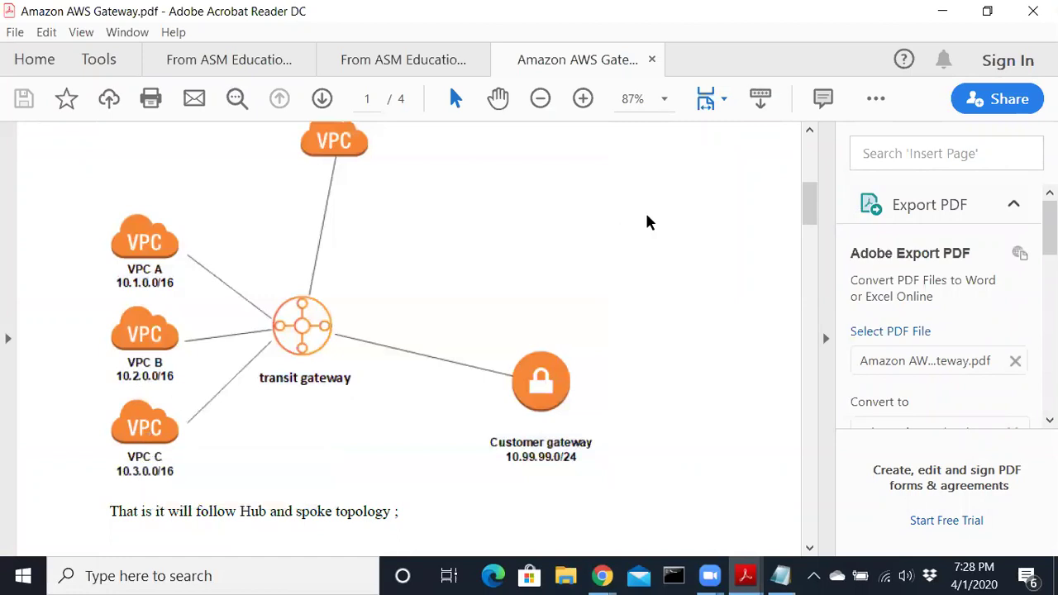
click(943, 11)
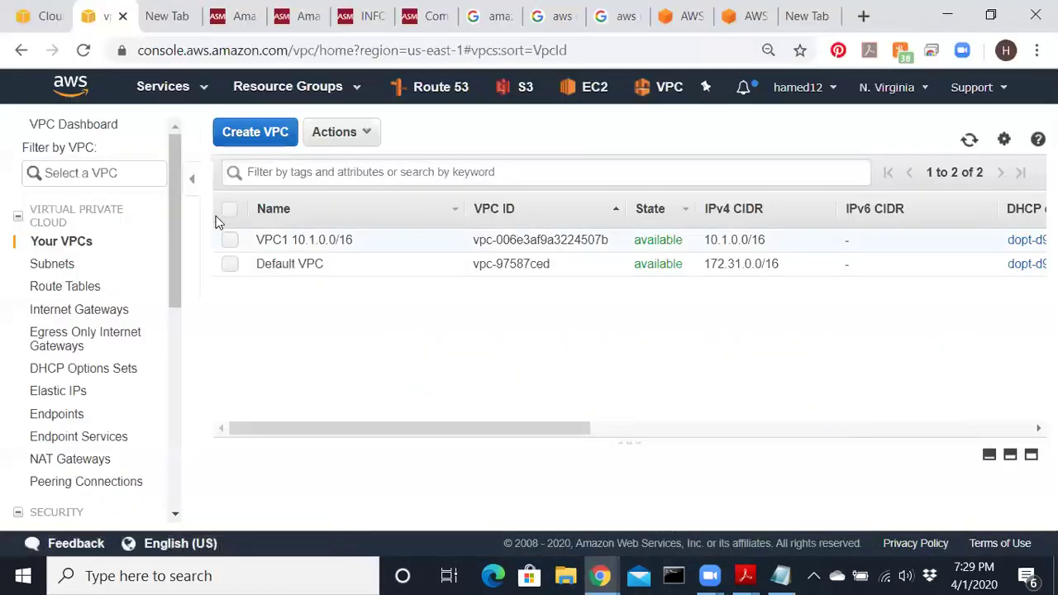
- Create a VPC with the name tag "VPC2 10.2.0.0/16" and the IPv4 CIDR block 10.2.0.0/16
click(252, 150)
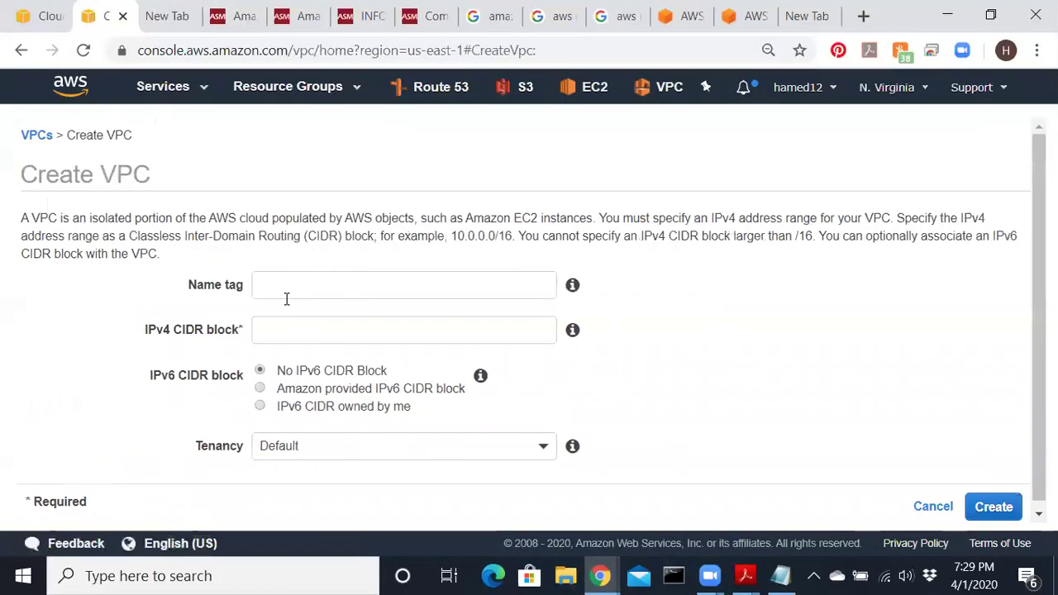
click(285, 286)
text(VPC)
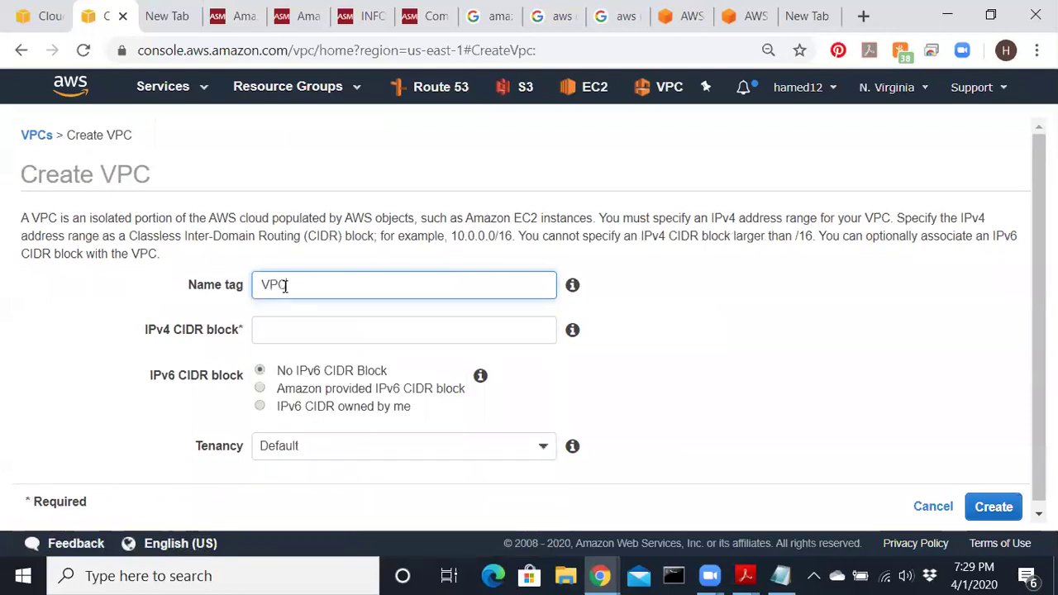
text(2 10.2.0.0/16)
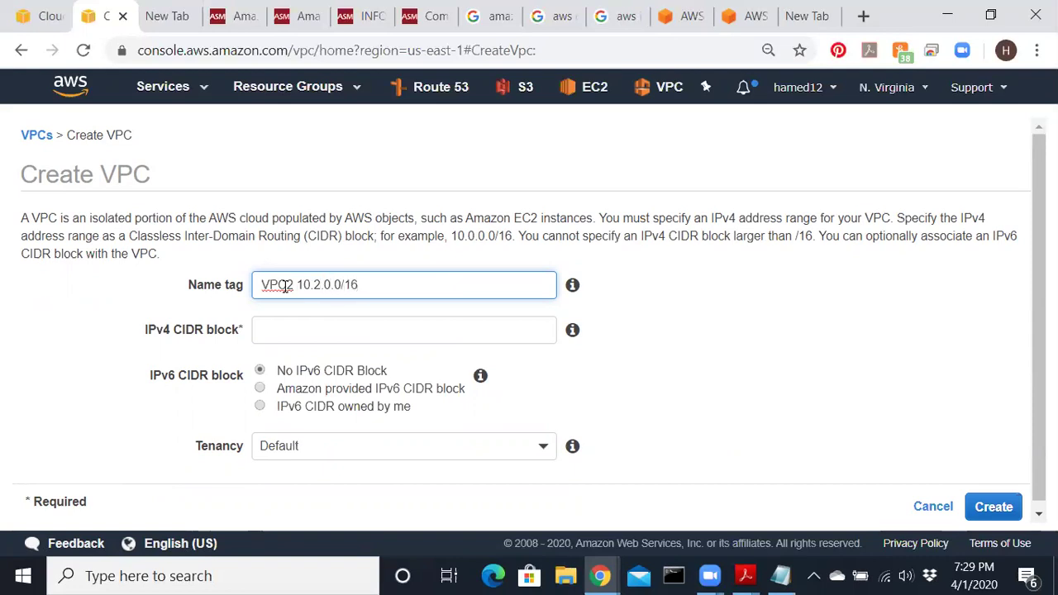
click(350, 331)
text(10.2.0.0/16)
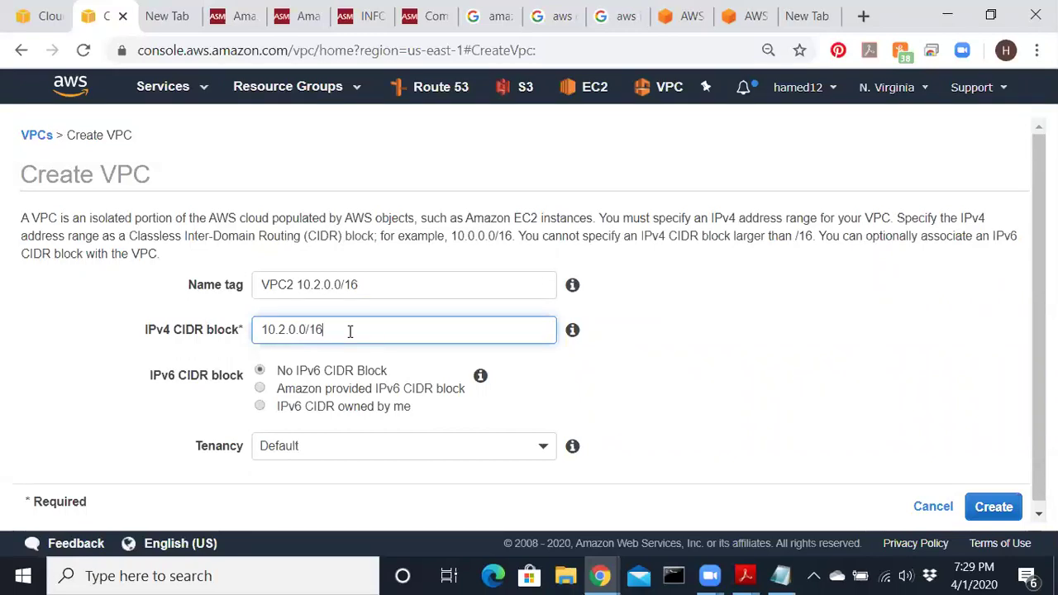
scroll(383, 361, down, 1)
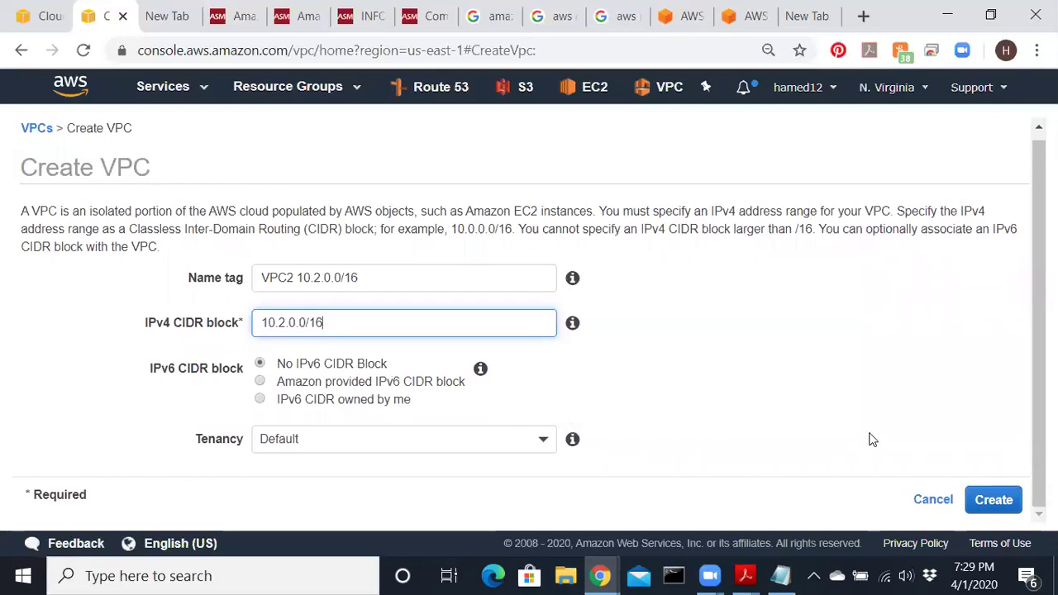
click(995, 506)
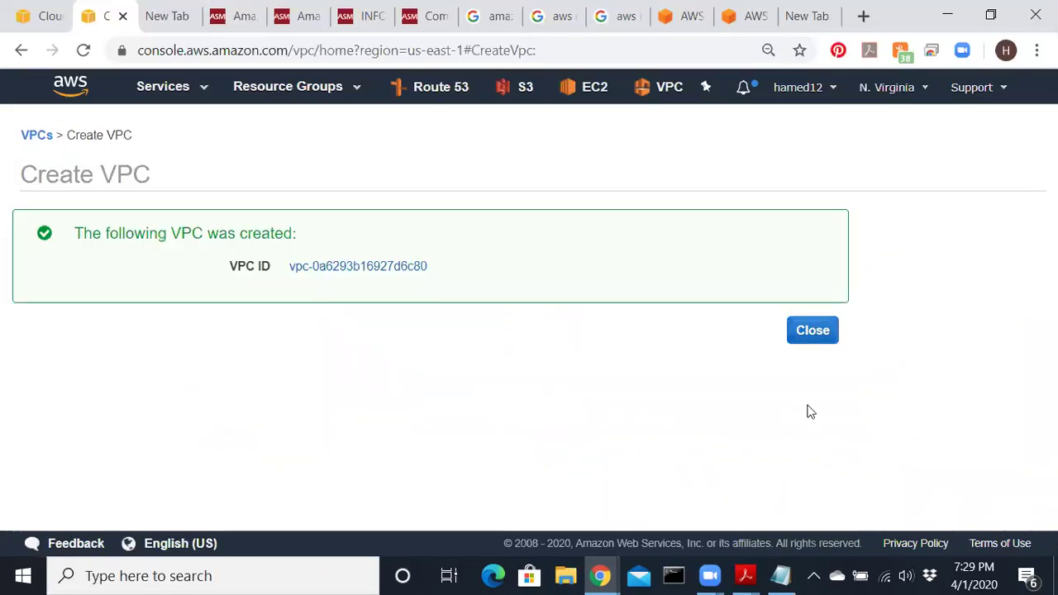
click(811, 335)
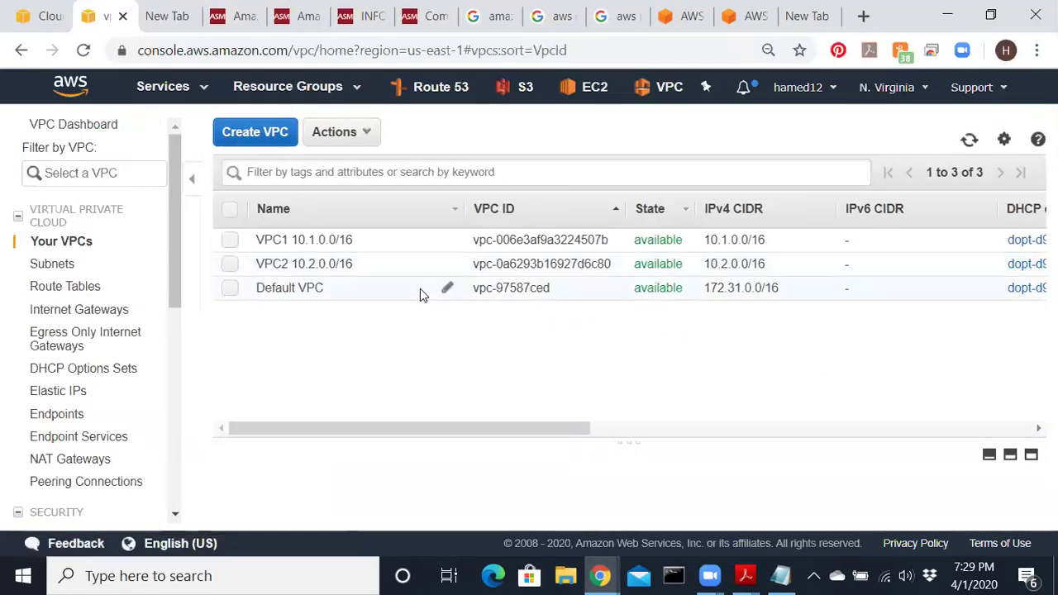
- Start creating a new subnet with the name tag "Public Subnet 10.2.1.0/24"
click(62, 271)
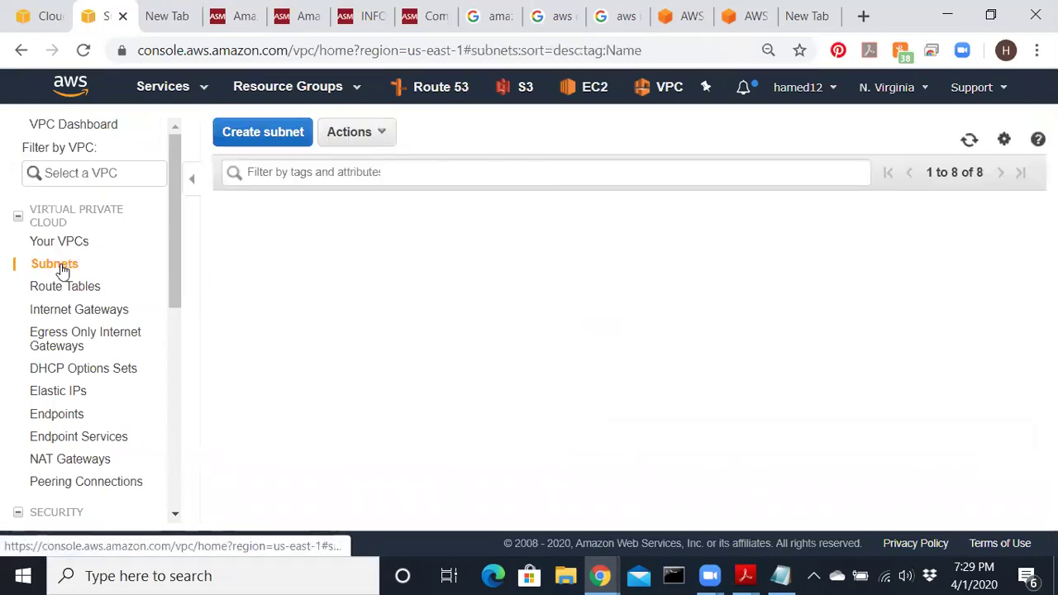
click(285, 137)
click(319, 266)
text(Puboi)
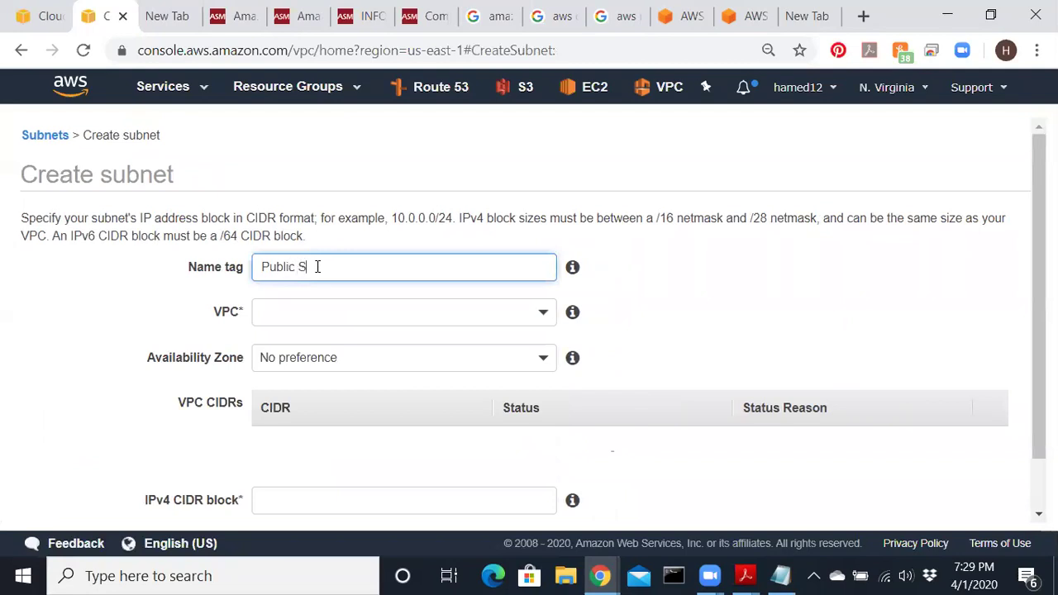
text(c Subnet 10.2.1.0/24)
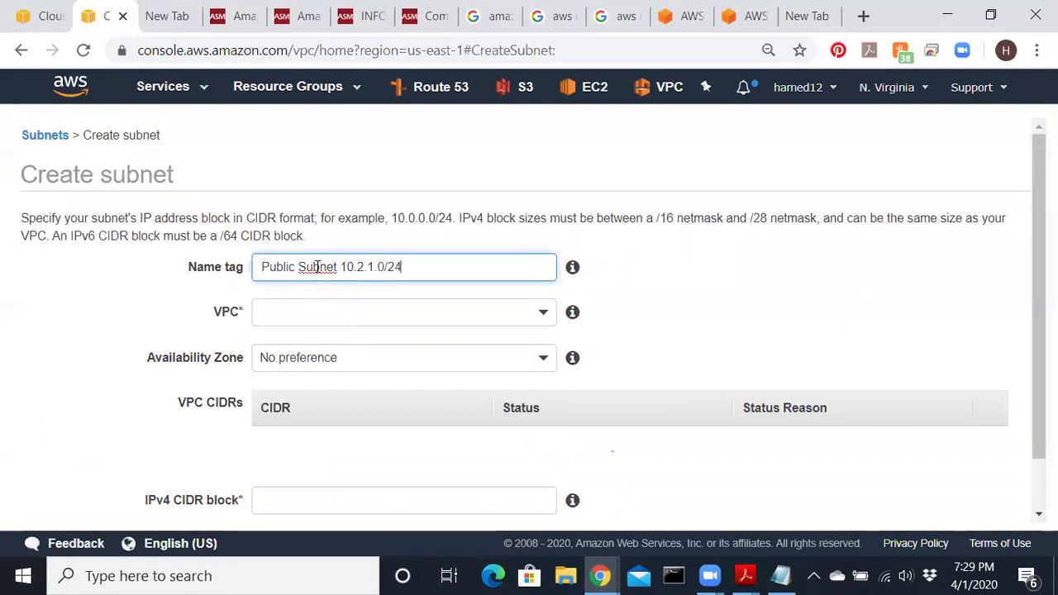
- Place the new subnet in VPC2 10.2.0.0/16 and set its availability zone to us-east-1a
click(541, 319)
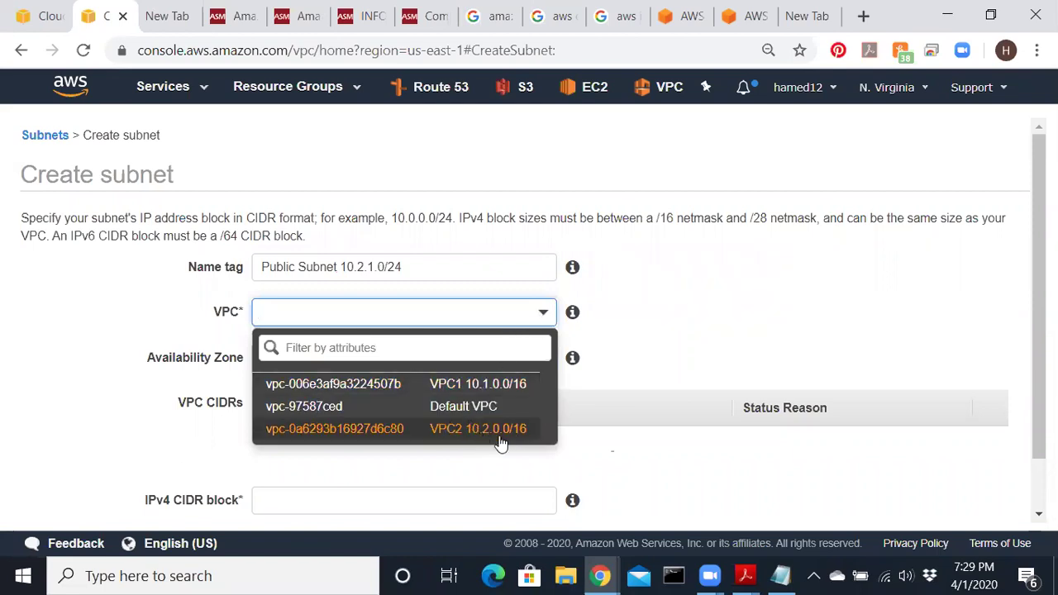
click(471, 433)
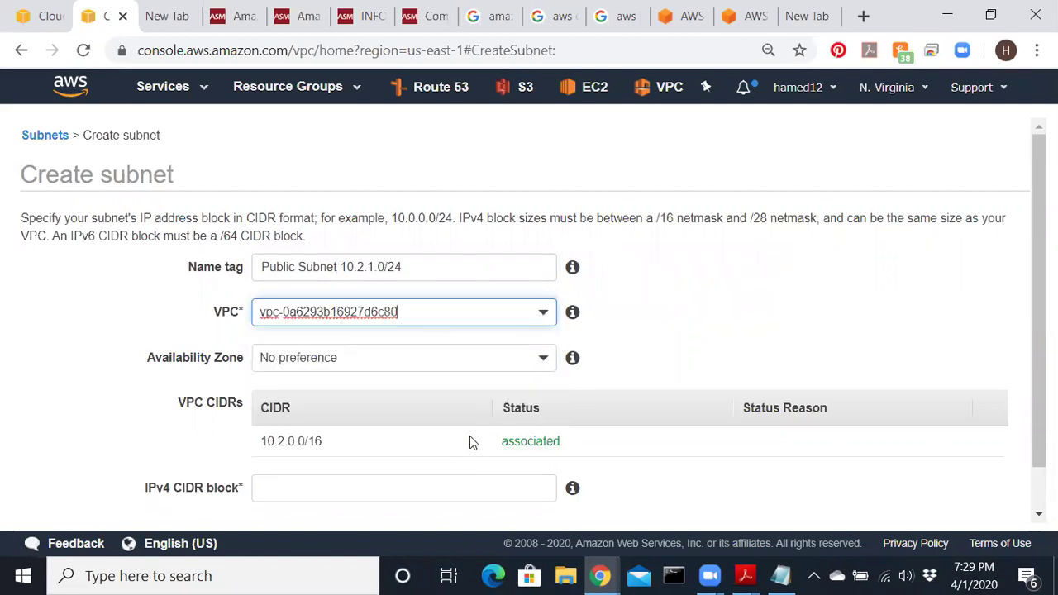
click(519, 359)
click(353, 229)
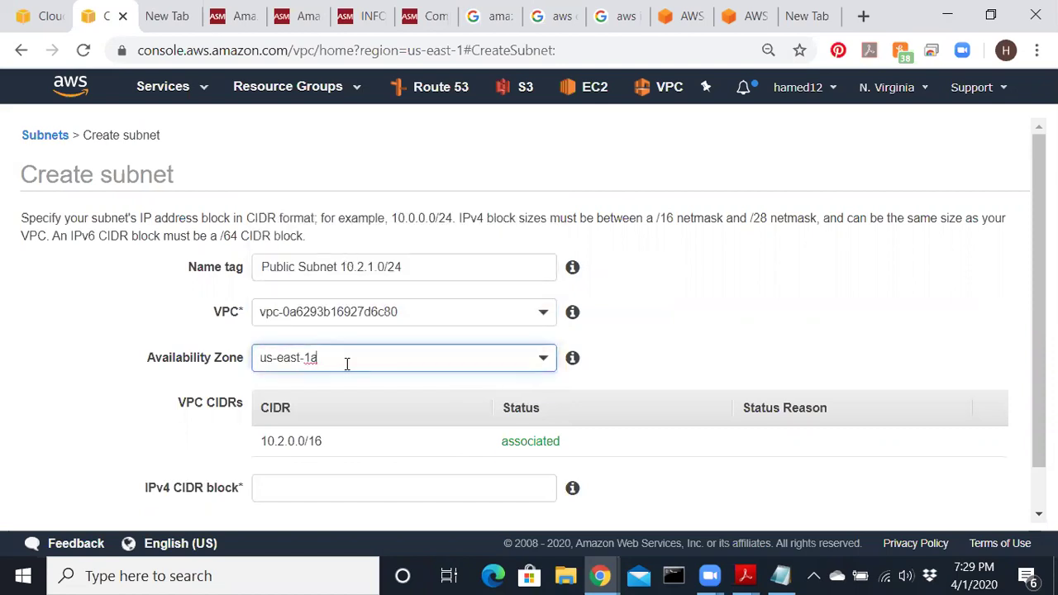
- Set the subnet's IPv4 CIDR block to 10.2.1.0/24, create it and return to the subnet list
click(305, 489)
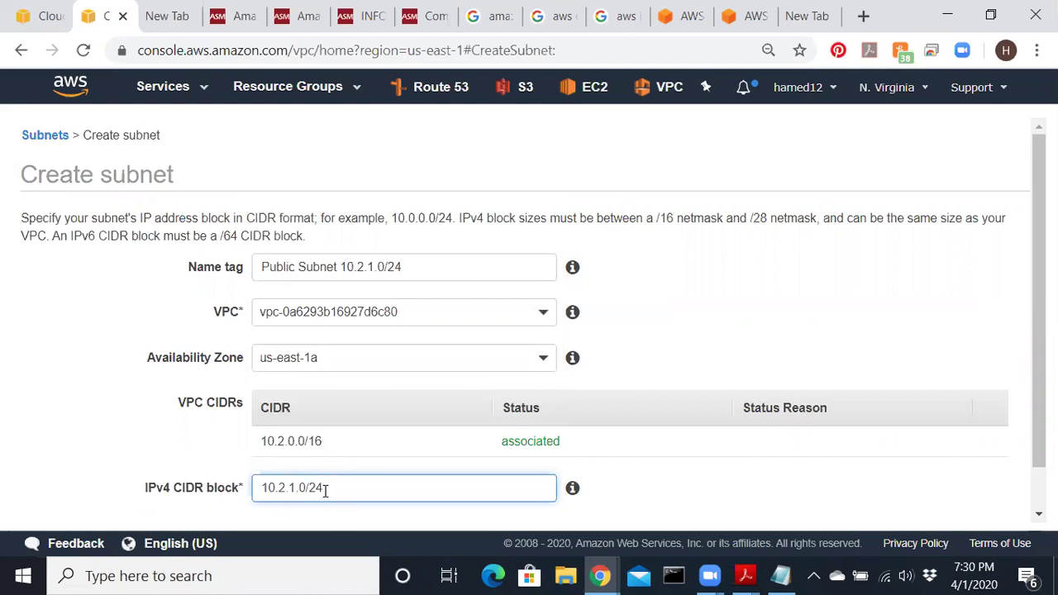
scroll(919, 519, down, 1)
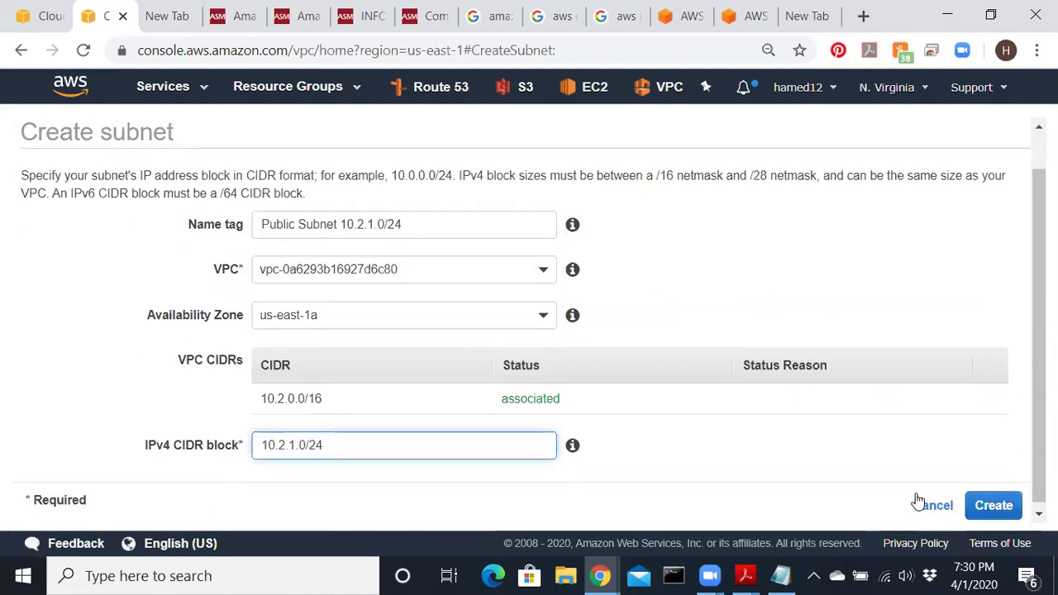
click(997, 509)
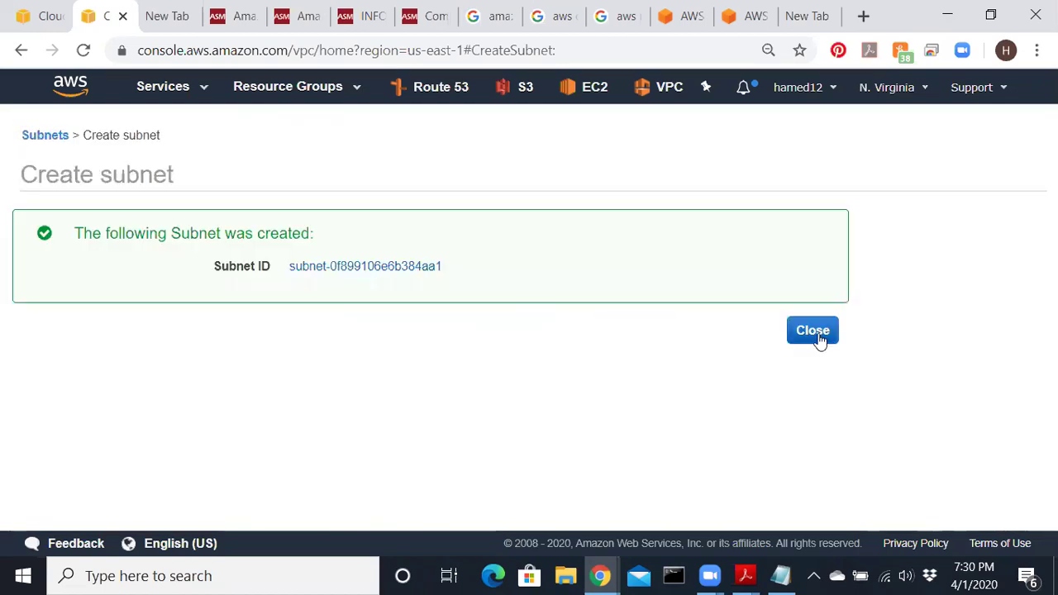
click(808, 330)
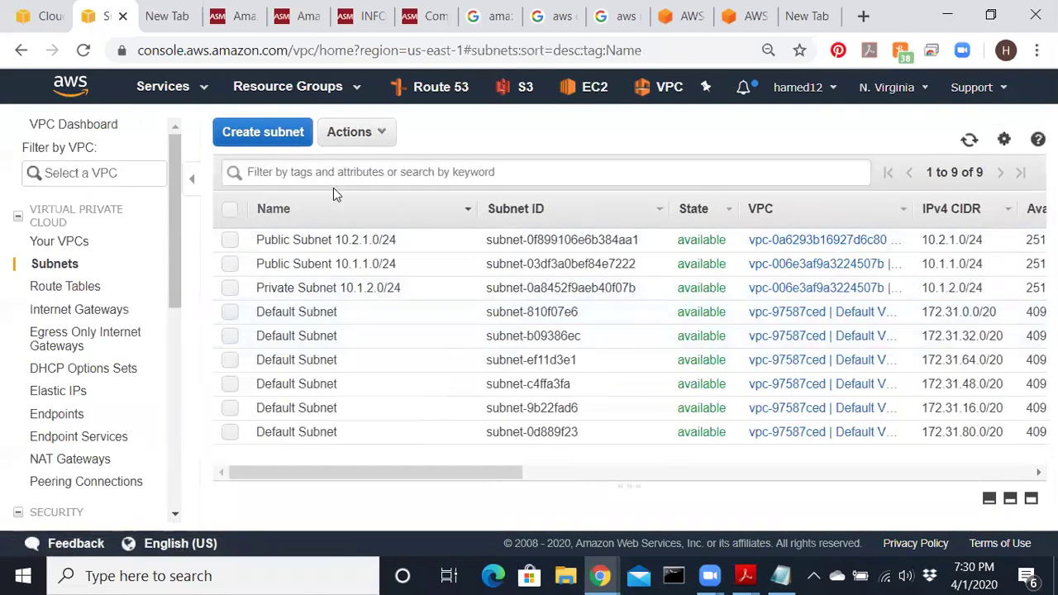
- Start a new subnet with the name tag "private Subnet 10.2.2.0/24" in VPC2 10.2.0.0/16, availability zone us-east-1a
click(284, 134)
click(272, 271)
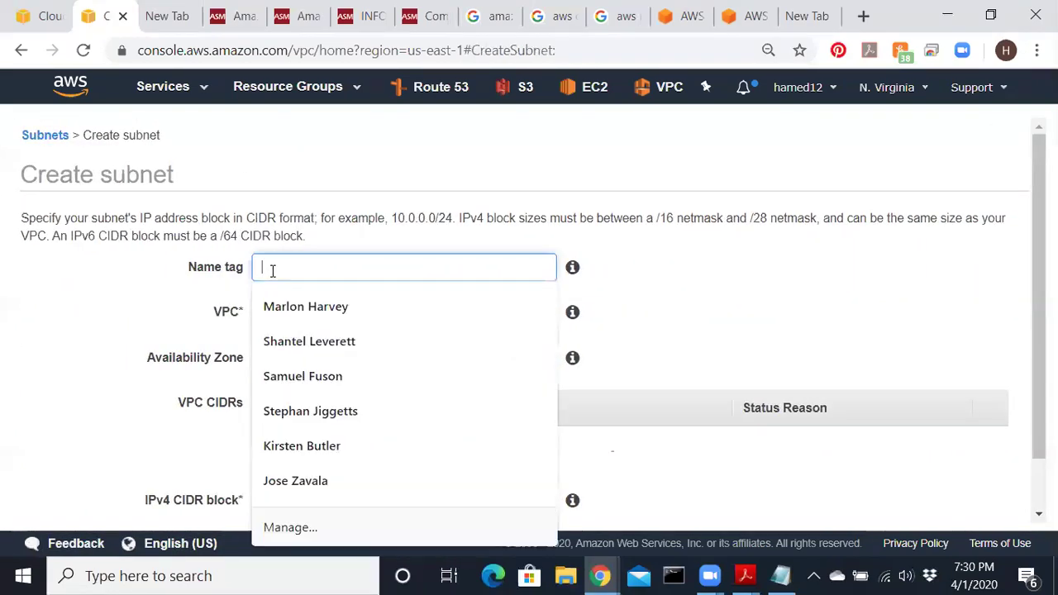
text(private)
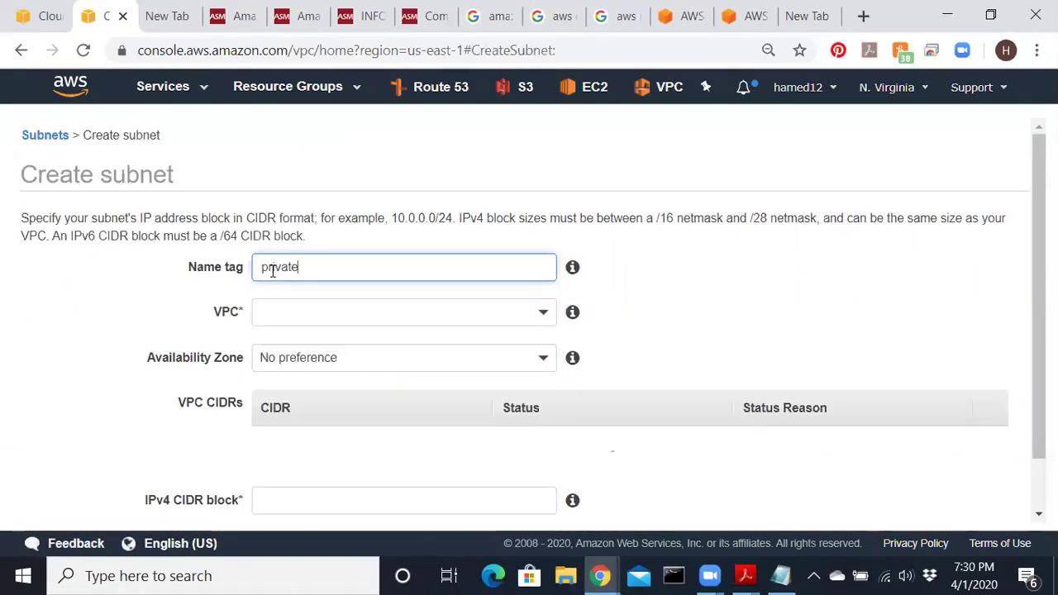
text( Subnet 10.2.2.0/24)
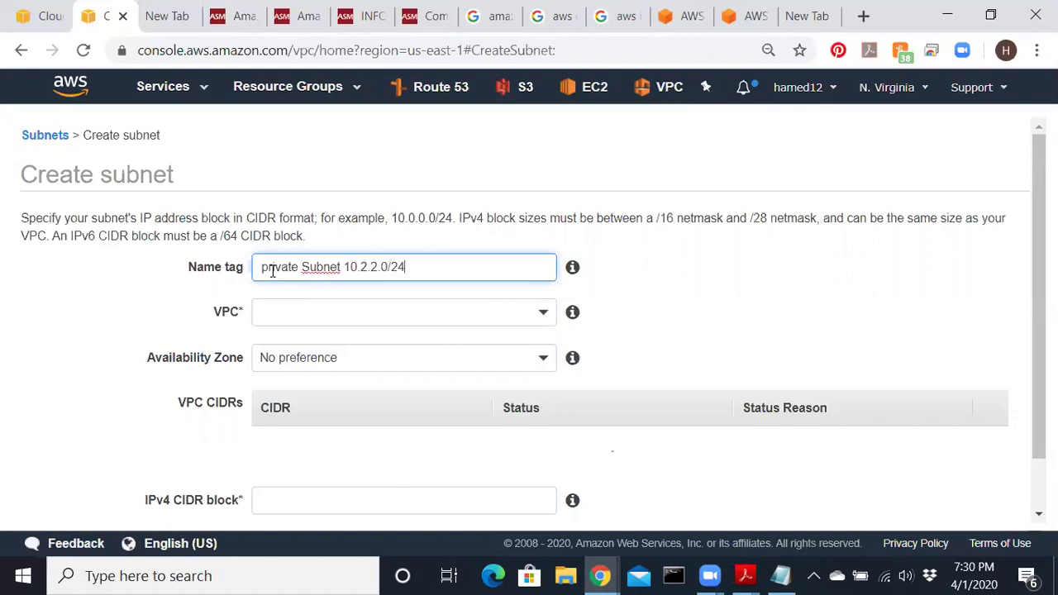
click(533, 324)
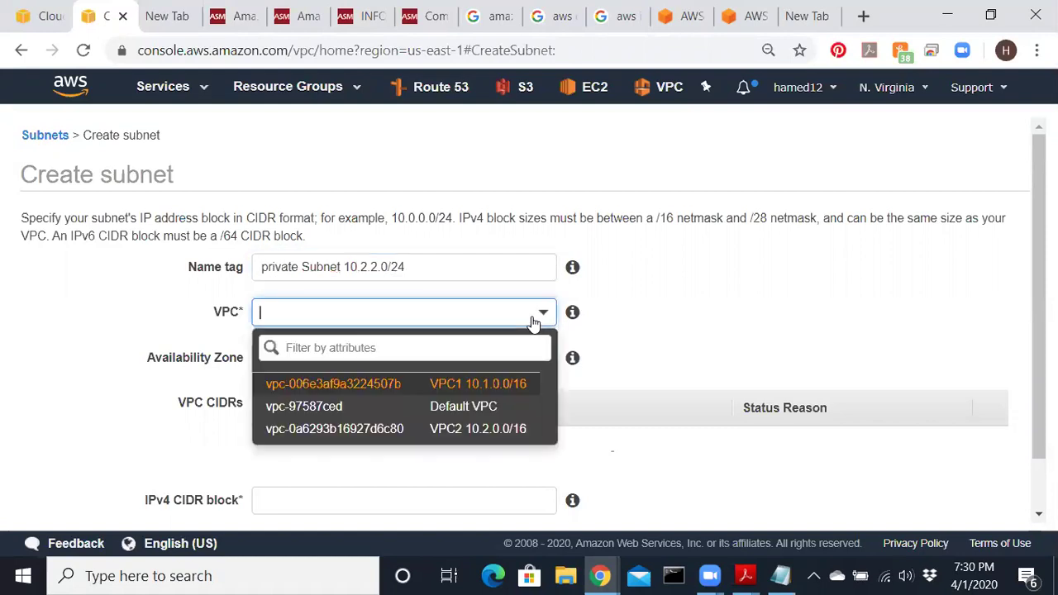
click(471, 427)
click(541, 363)
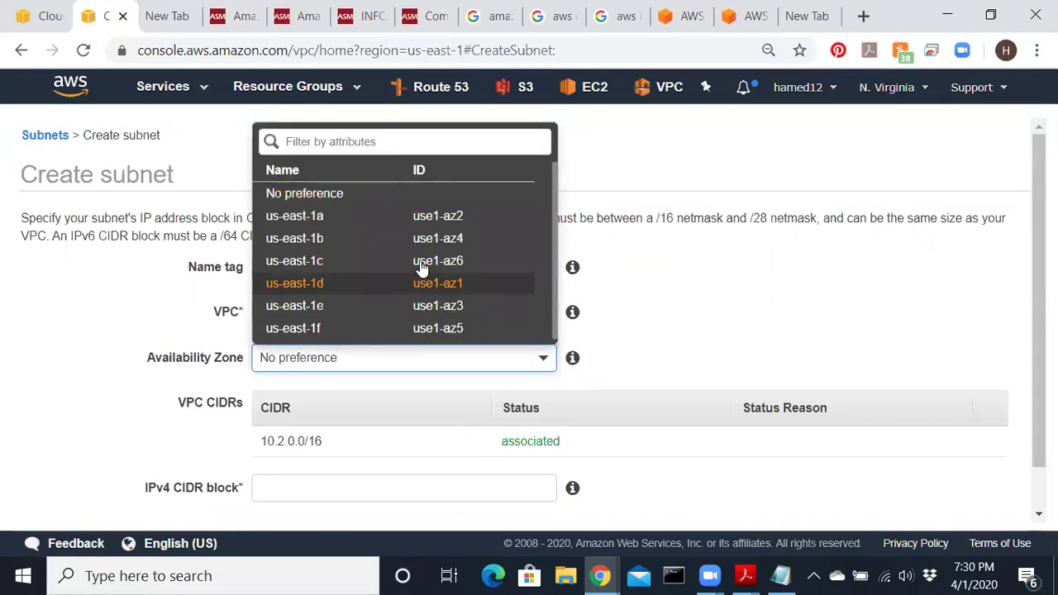
click(416, 221)
- Give the private subnet the IPv4 CIDR block 10.2.2.0/24, create it and return to the subnet list
scroll(361, 493, down, 1)
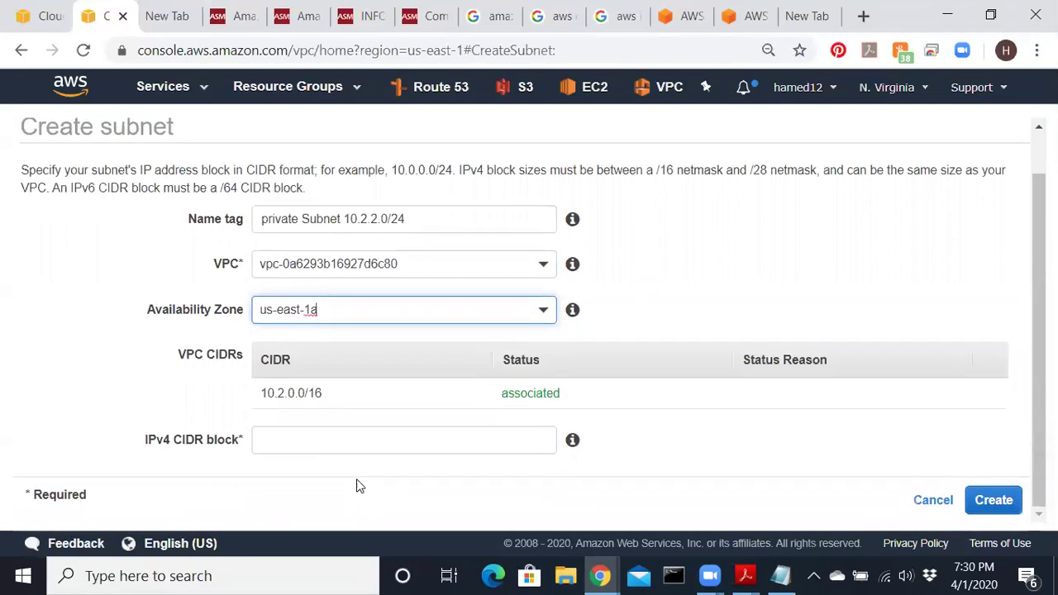
click(338, 442)
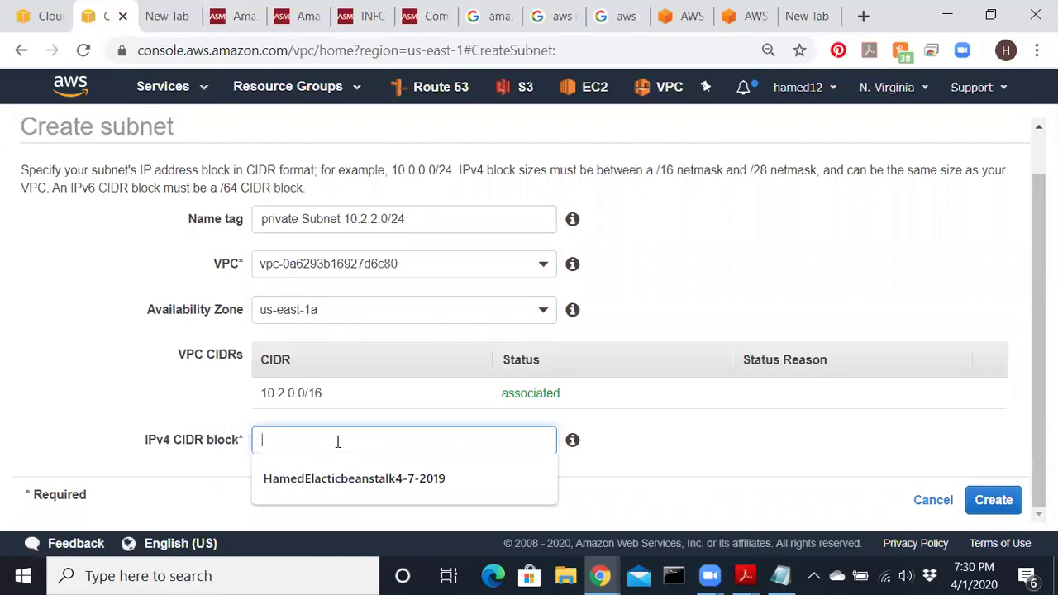
text(10.2)
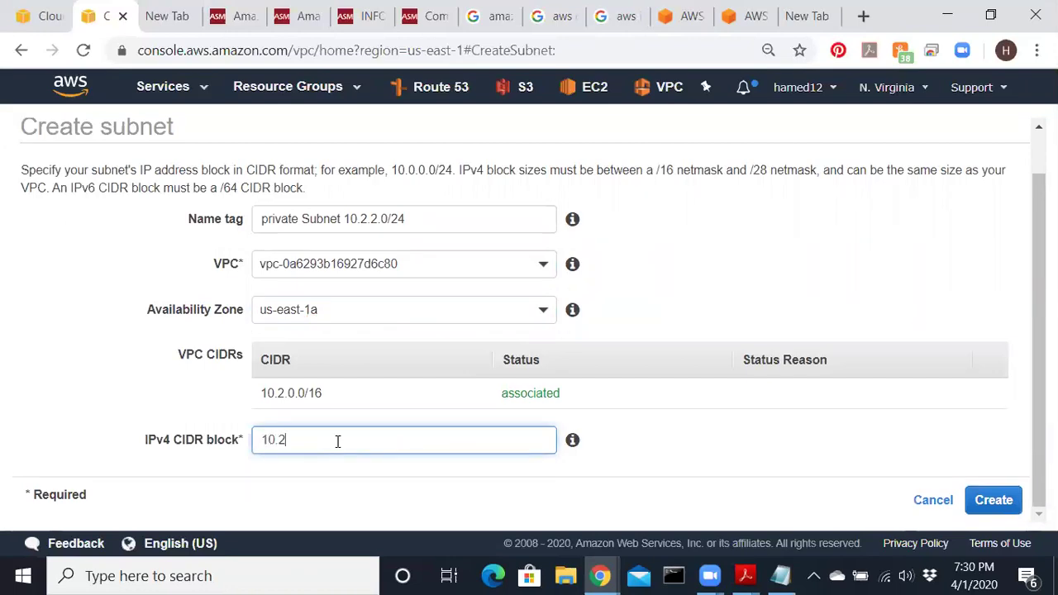
text(.2.0/24)
drag(324, 440, 259, 440)
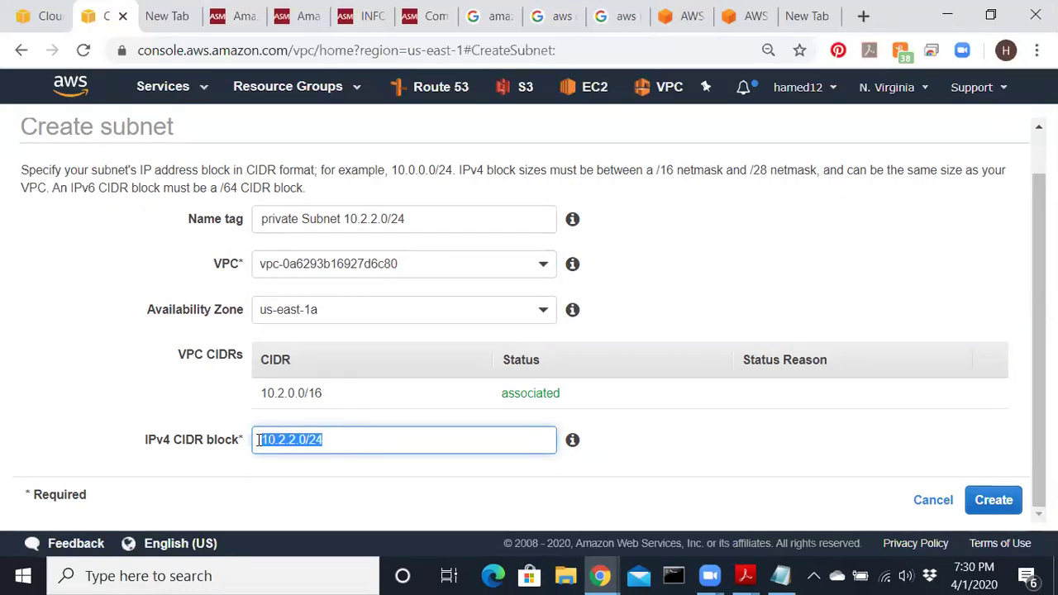
click(996, 501)
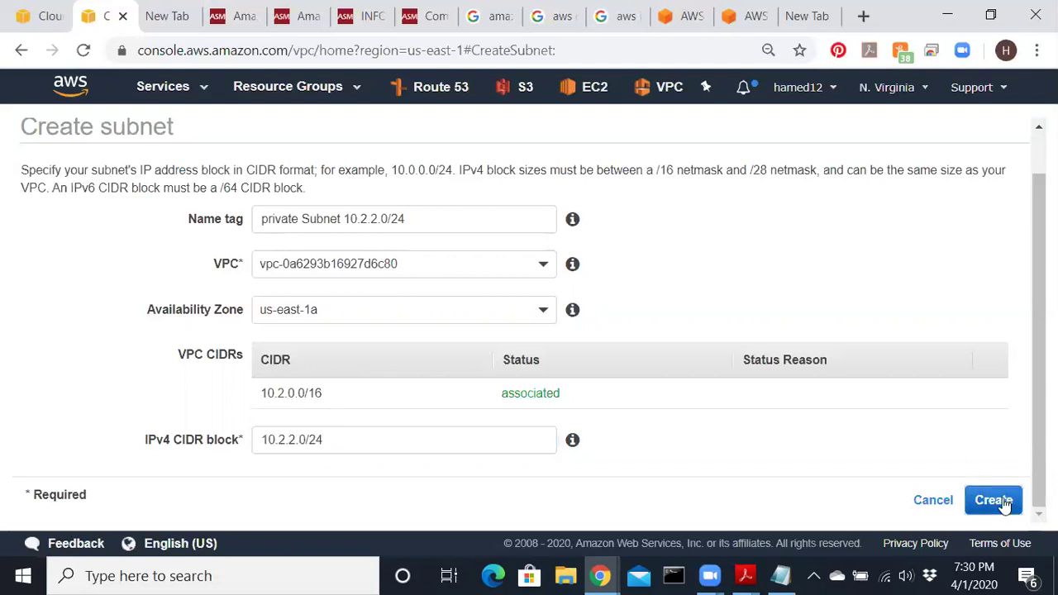
click(815, 335)
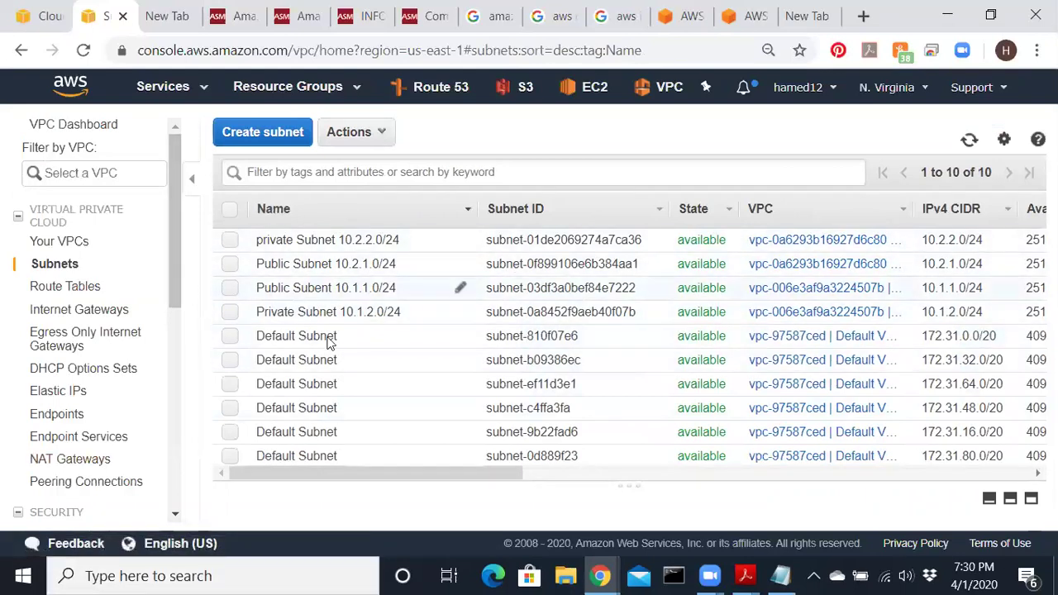
- Create an internet gateway with the name tag "VPC2 IGW 10.2.0.0/24" and return to the gateway list
click(55, 311)
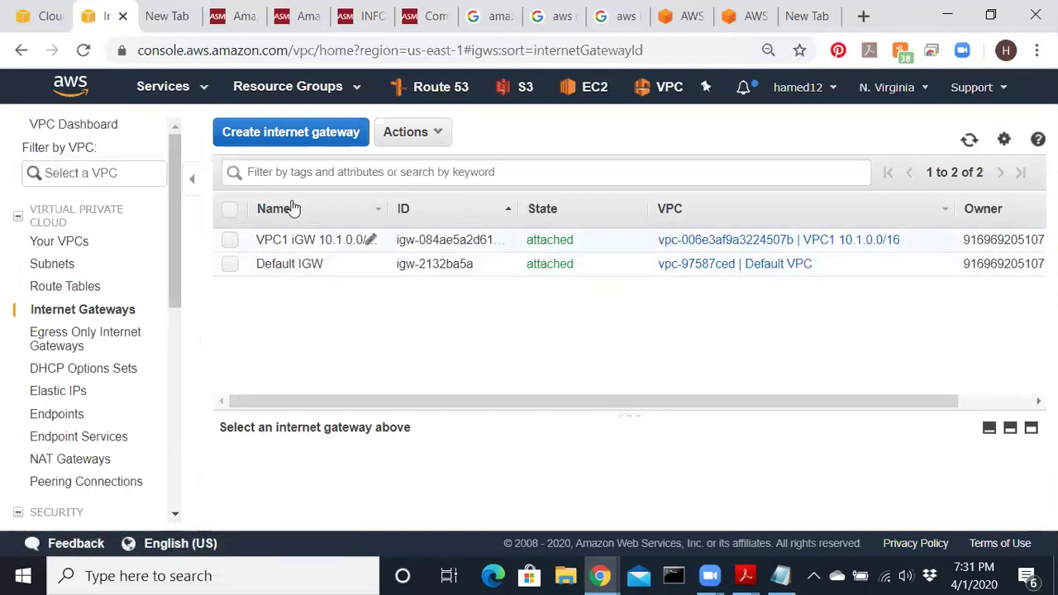
click(291, 132)
click(256, 256)
text(VPC2 )
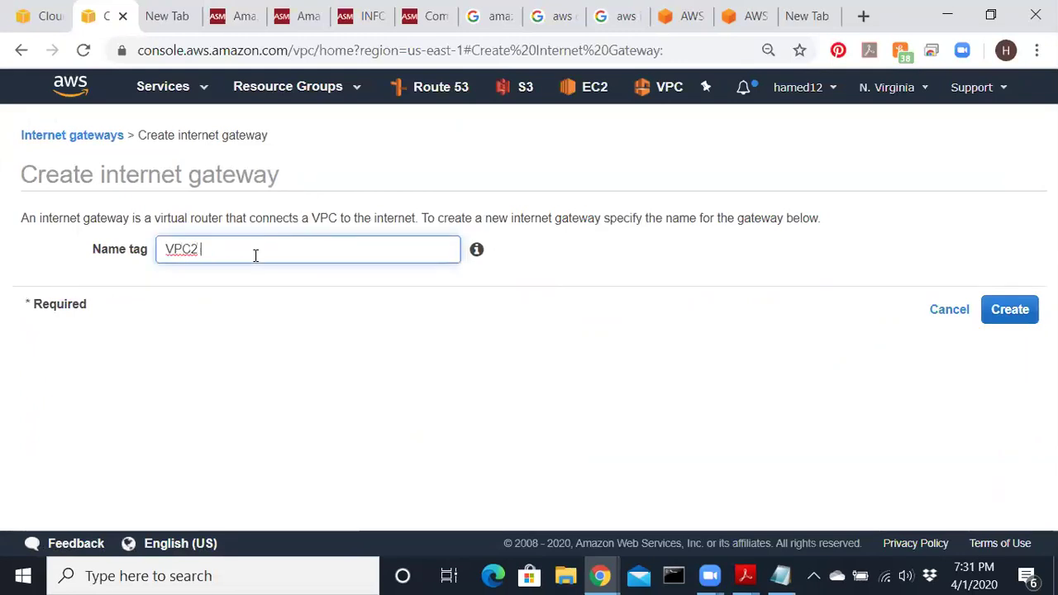
text(IG)
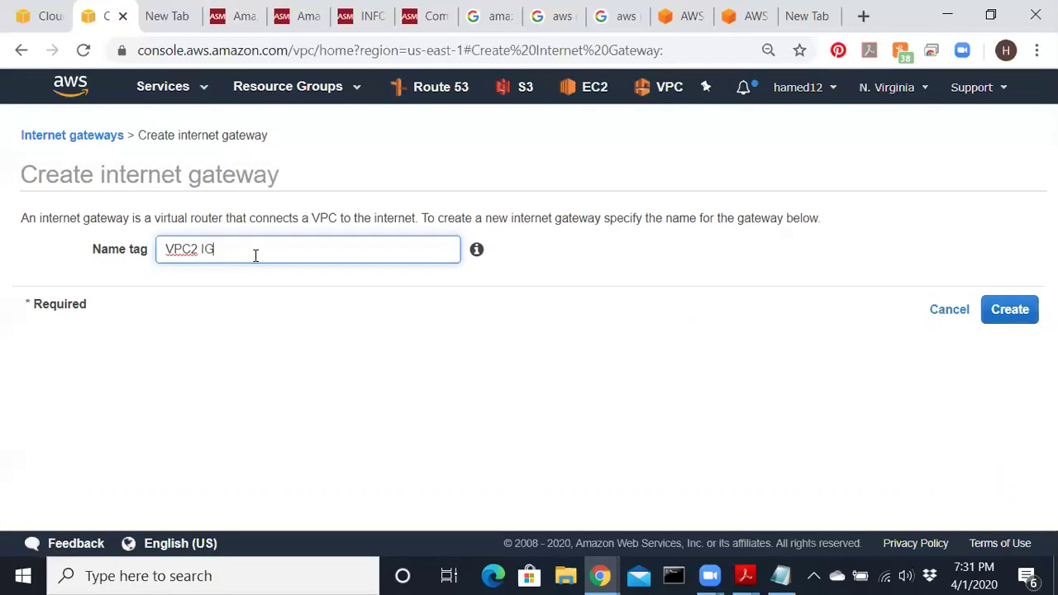
text(W 10.2.0.0/24)
click(996, 308)
click(832, 330)
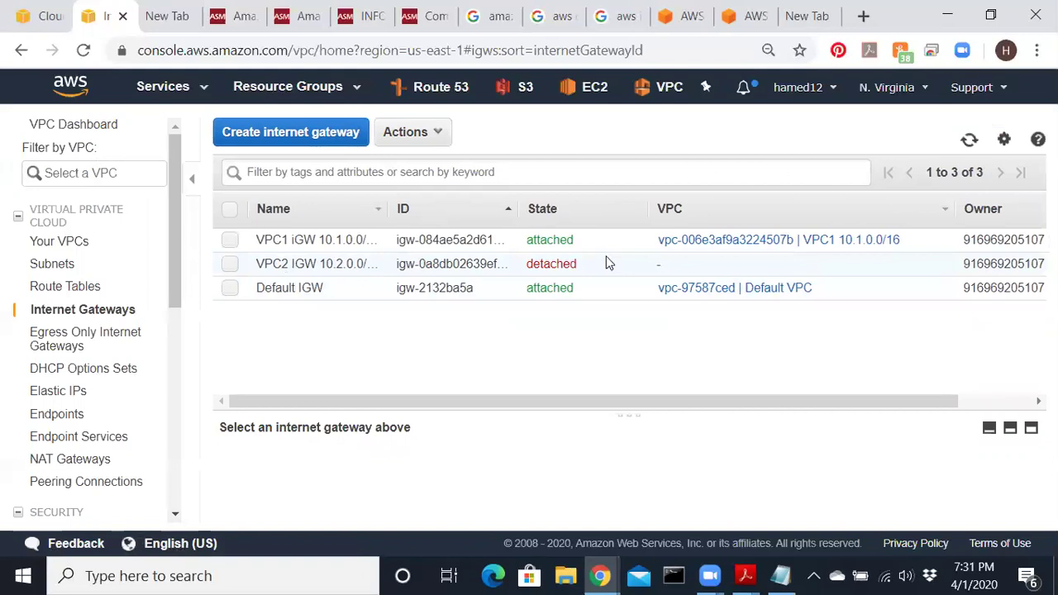
- Attach the detached VPC2 internet gateway to VPC2 10.2.0.0/16
drag(589, 264, 529, 264)
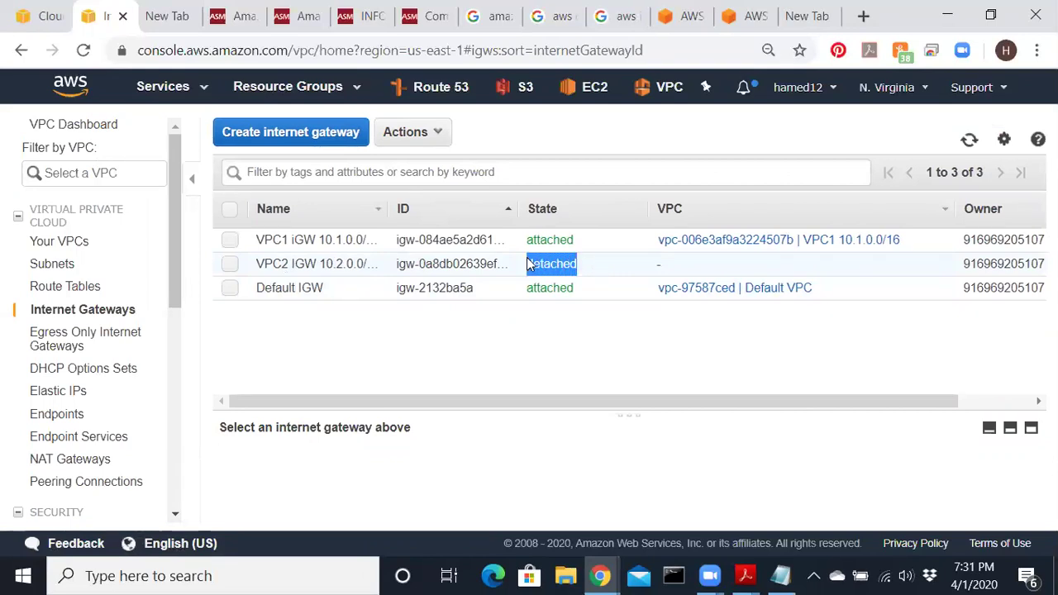
click(529, 264)
click(437, 135)
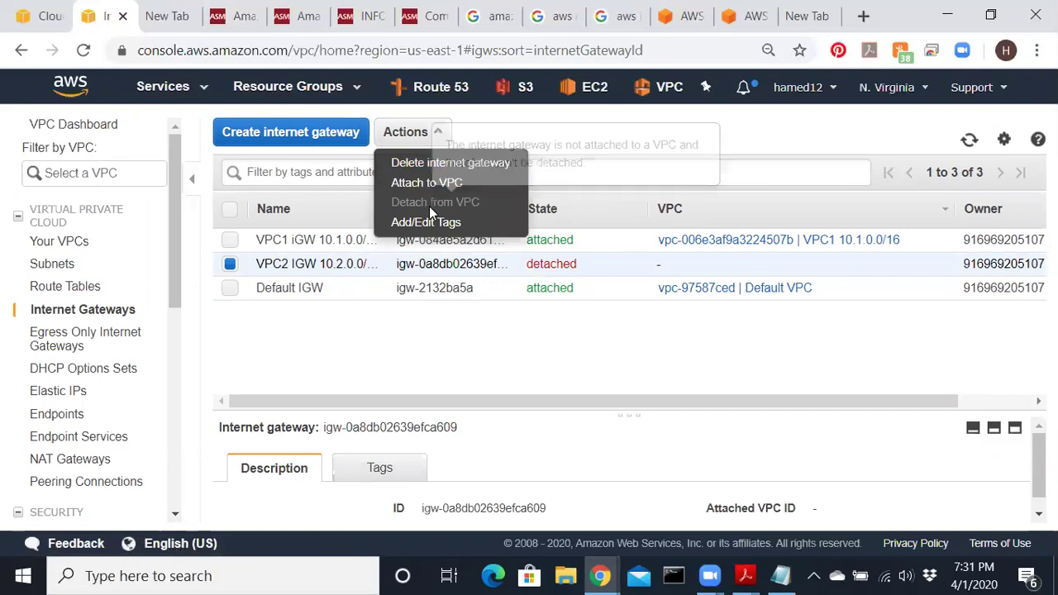
click(429, 183)
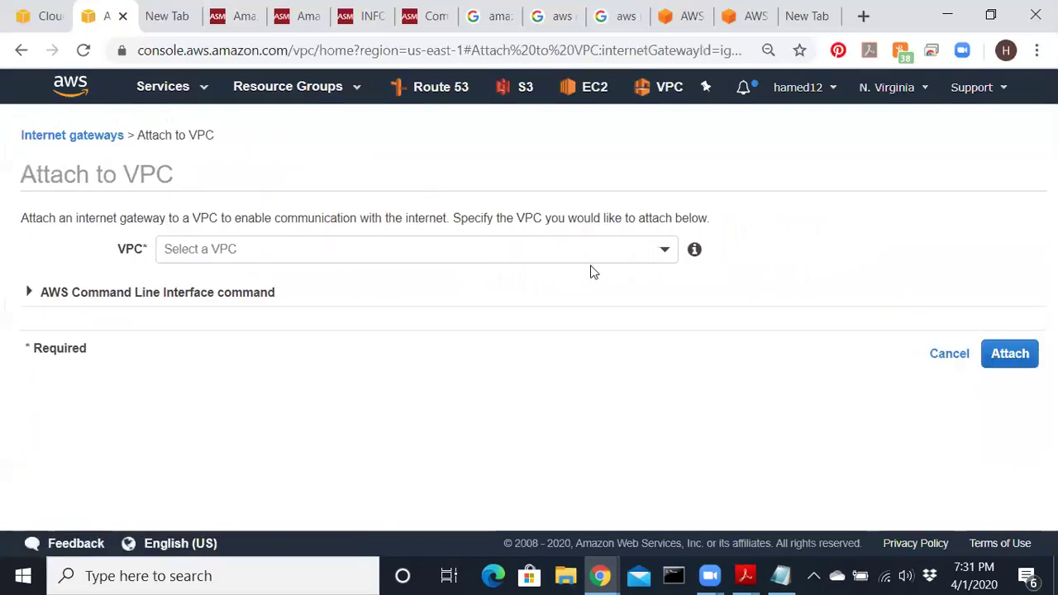
click(639, 261)
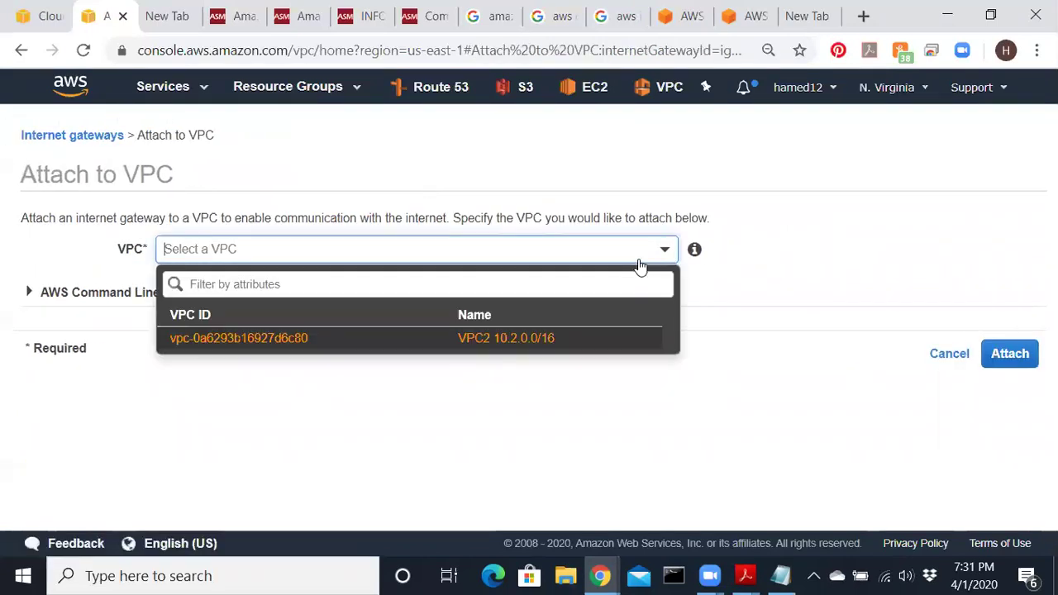
click(446, 347)
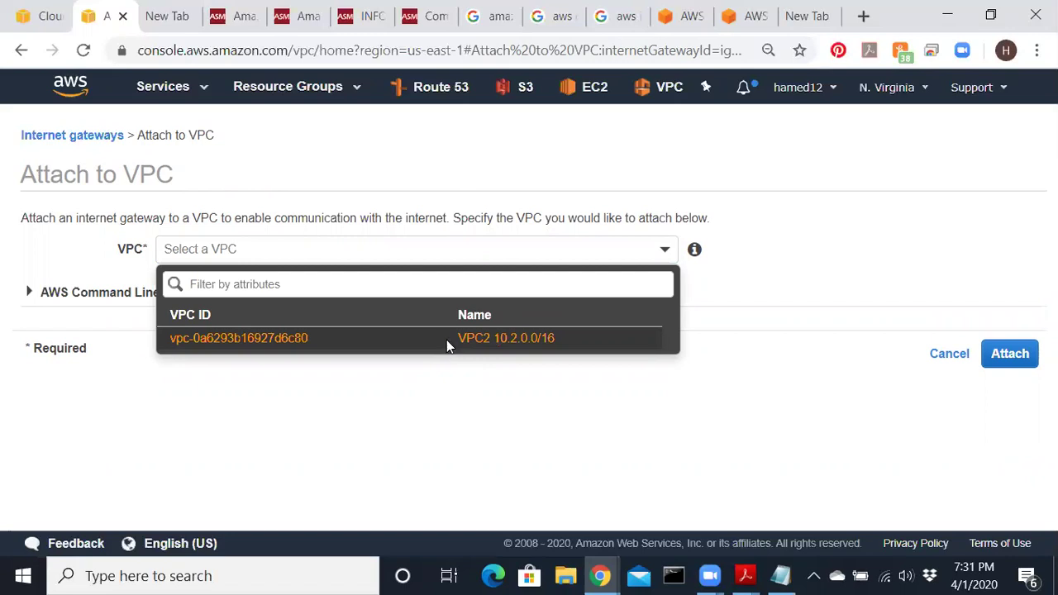
click(447, 345)
click(992, 357)
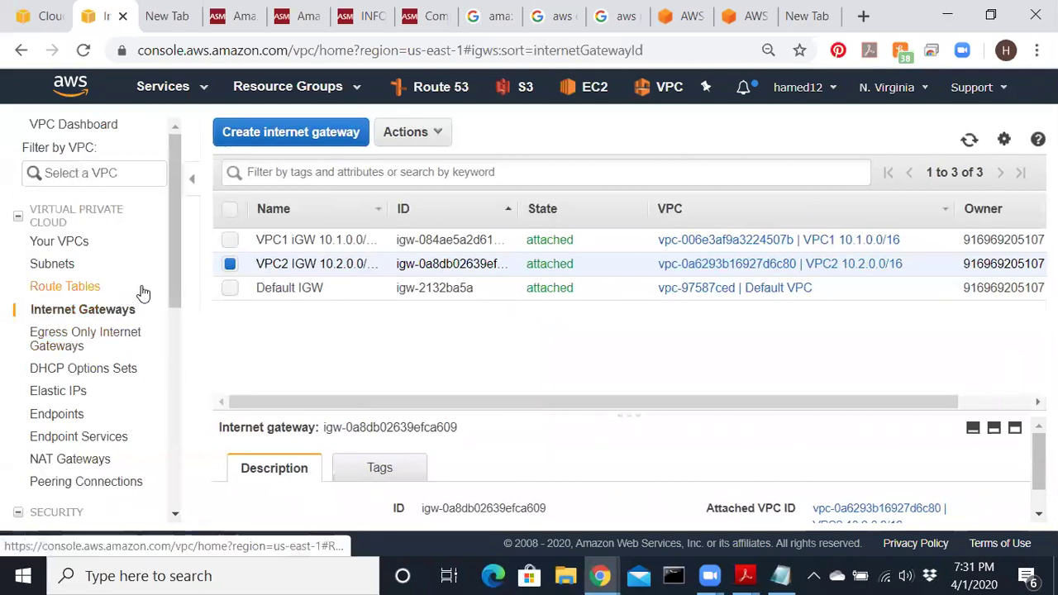
- Open the route table list and inspect the main route table created by the system for VPC1
click(58, 289)
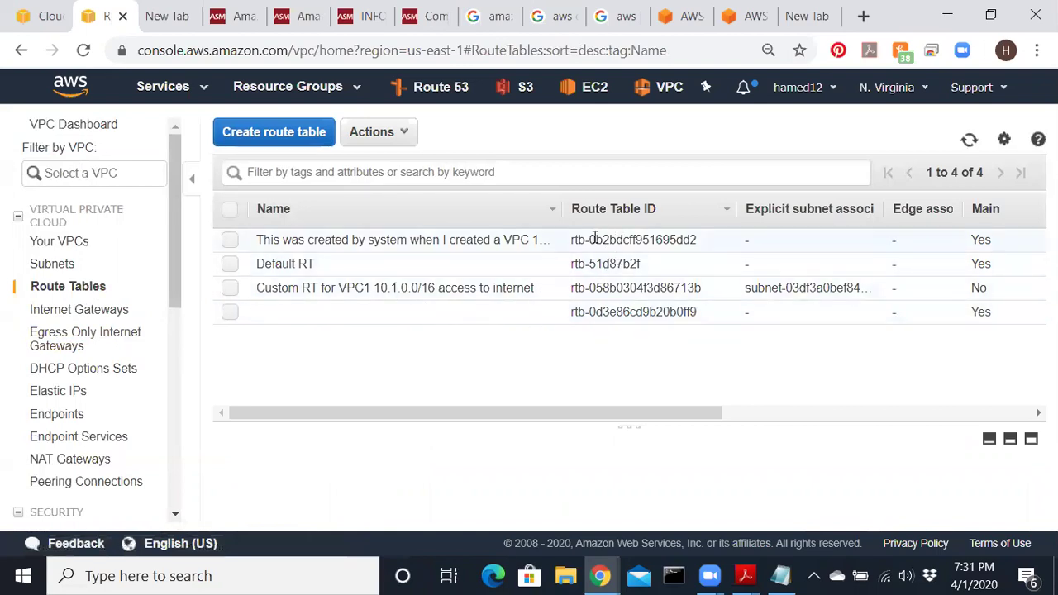
drag(573, 239, 697, 240)
drag(567, 411, 378, 398)
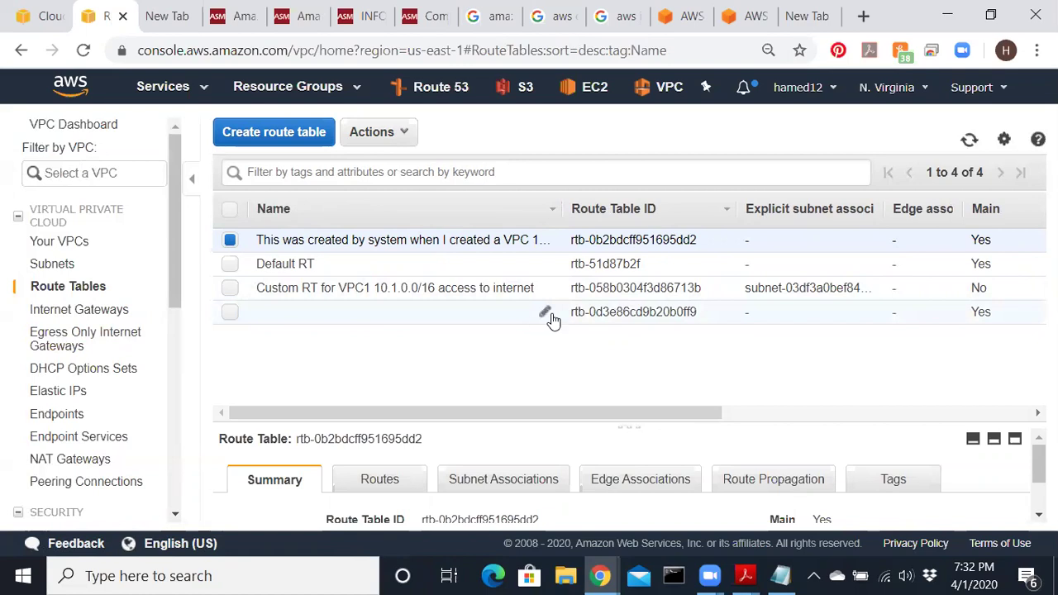
mouse_move(541, 418)
mouse_down()
mouse_move(821, 436)
mouse_move(824, 426)
mouse_move(523, 417)
mouse_up()
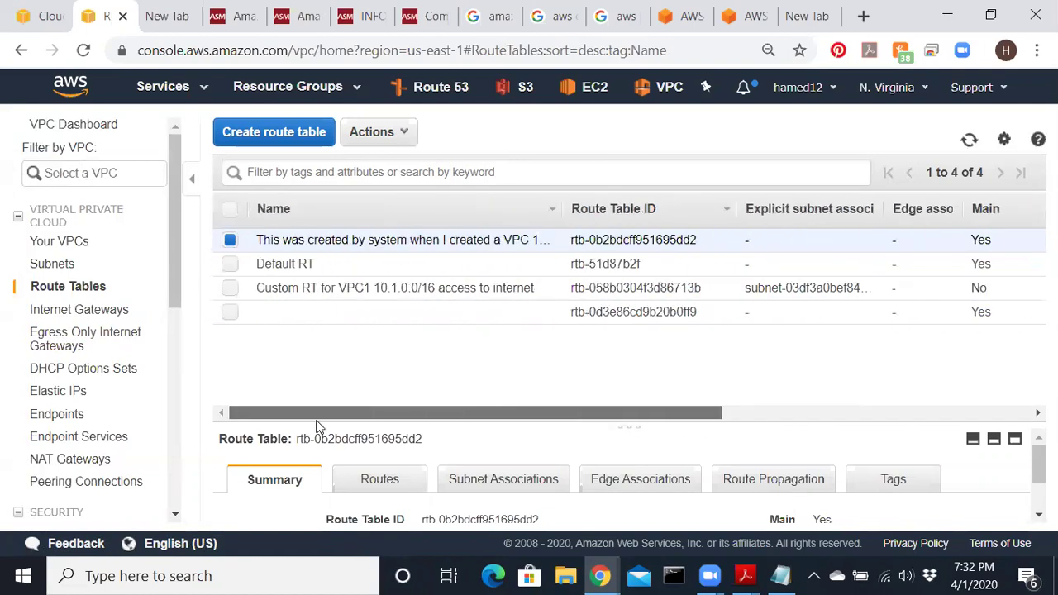
- Name the unnamed main route table "This Wss created by sytstem when I created my VPC2 10.2.0.0/24"
click(468, 311)
text(This)
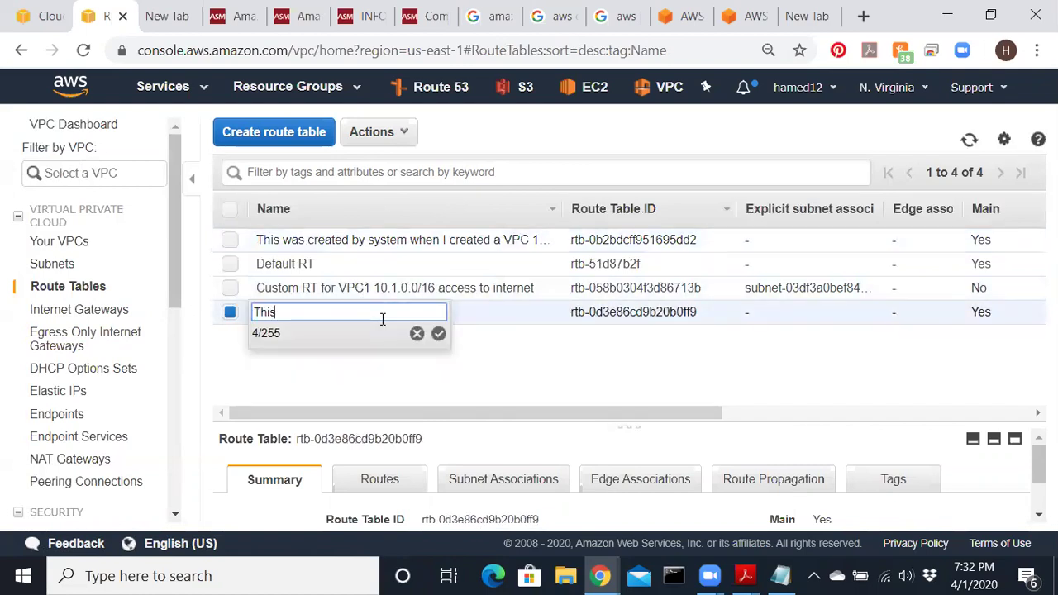
text( Wss cr)
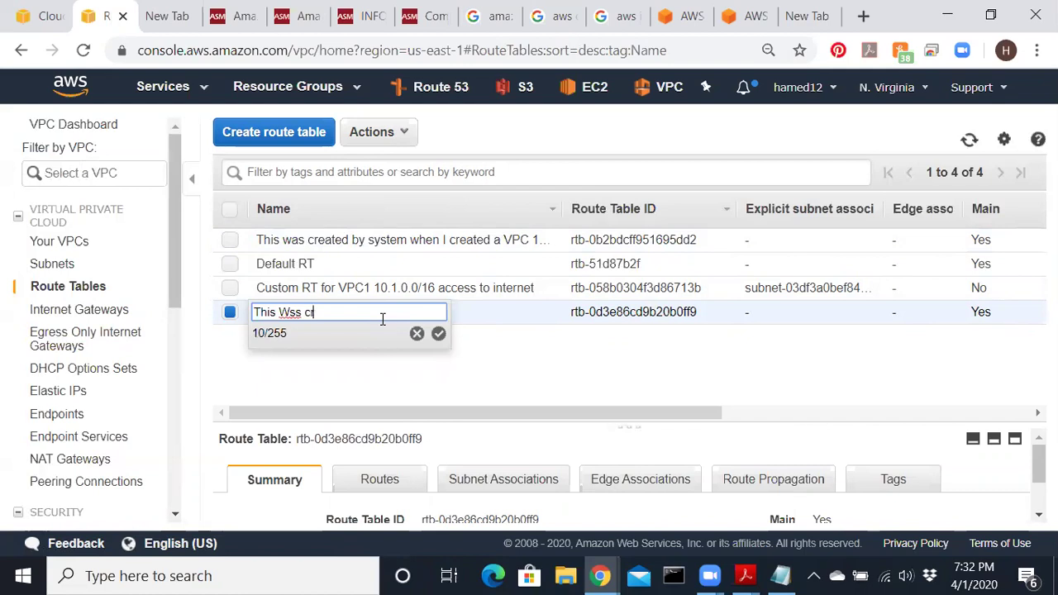
text(eated by sytem)
key(BackSpace)
key(BackSpace)
text(s)
text(tem)
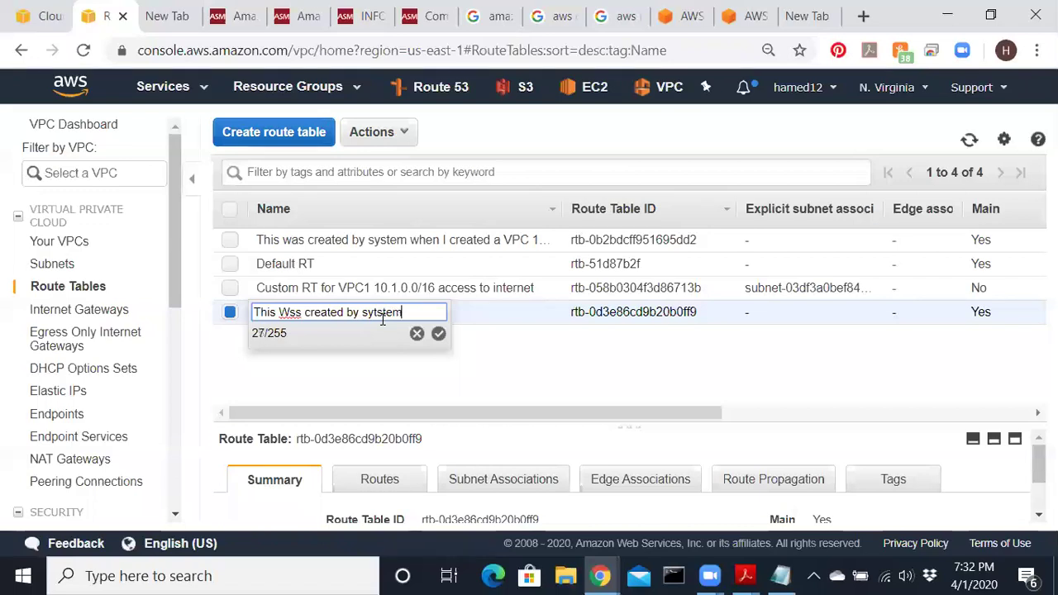
text( when I created a)
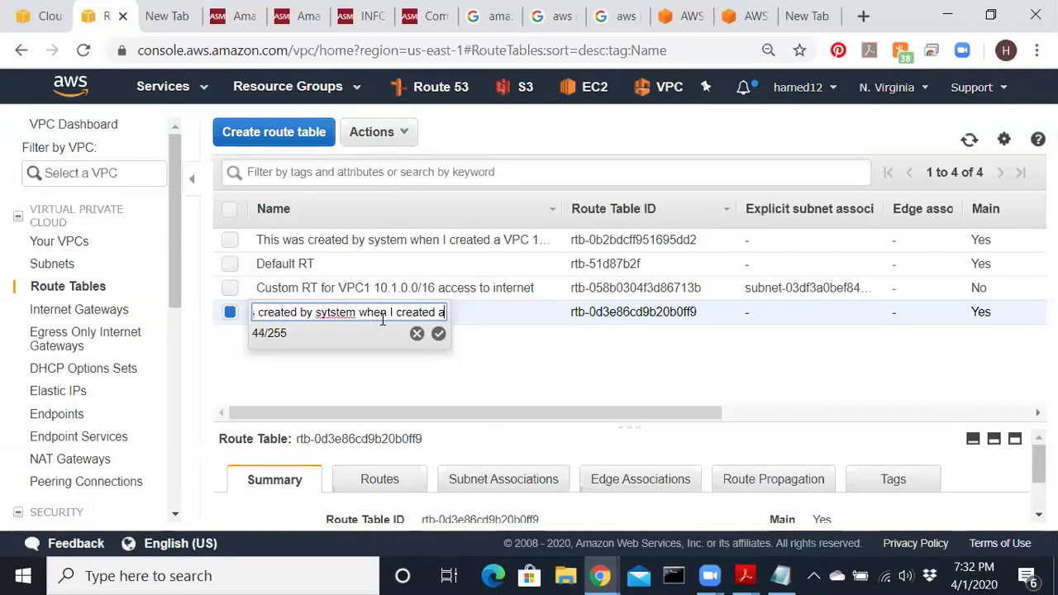
text(  my VOC)
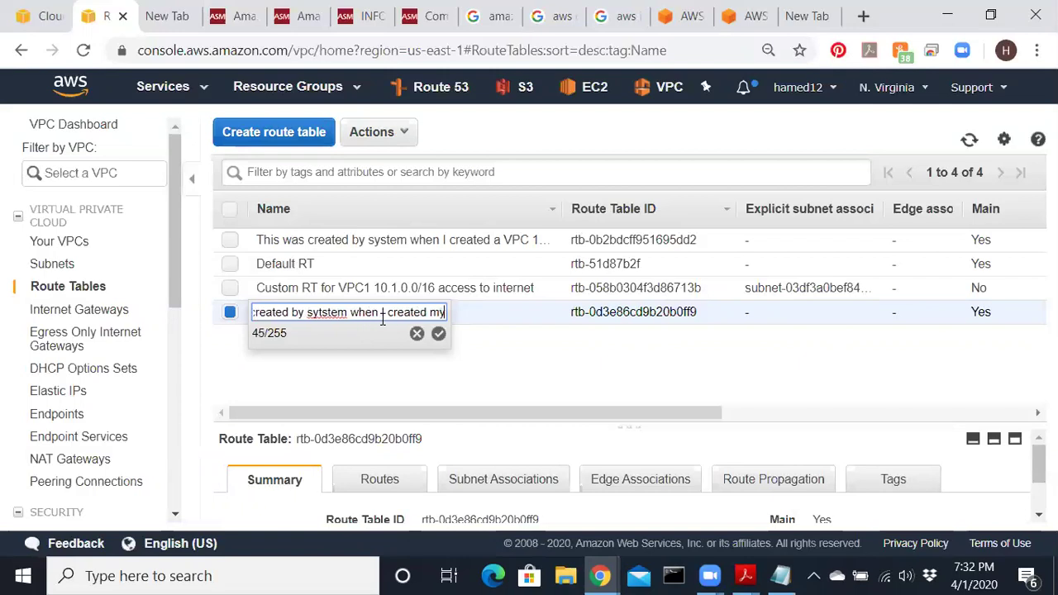
key(BackSpace)
key(BackSpace)
key(BackSpace)
text(PC)
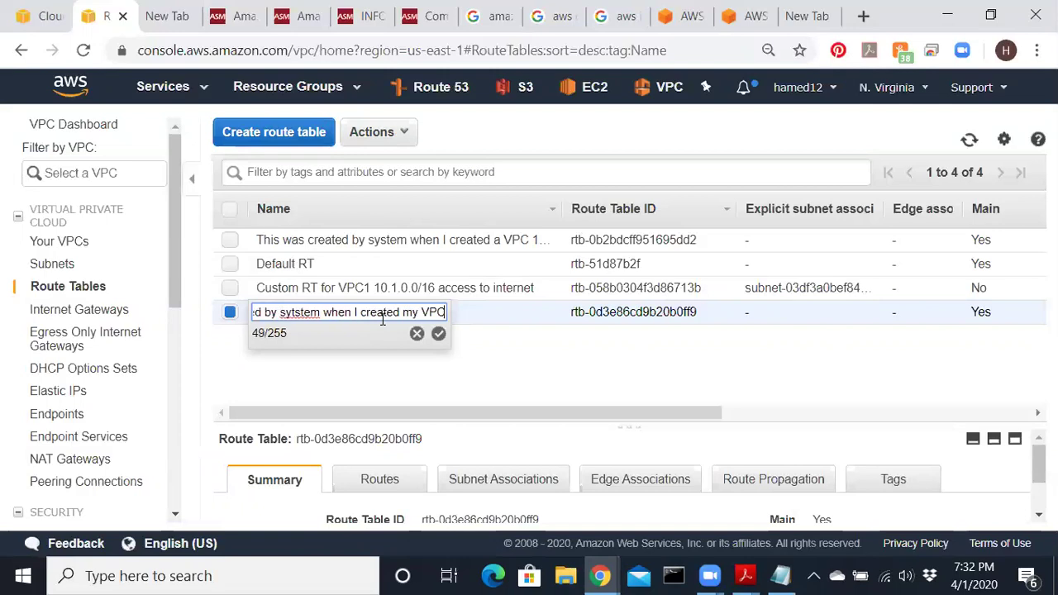
text(2 10.2)
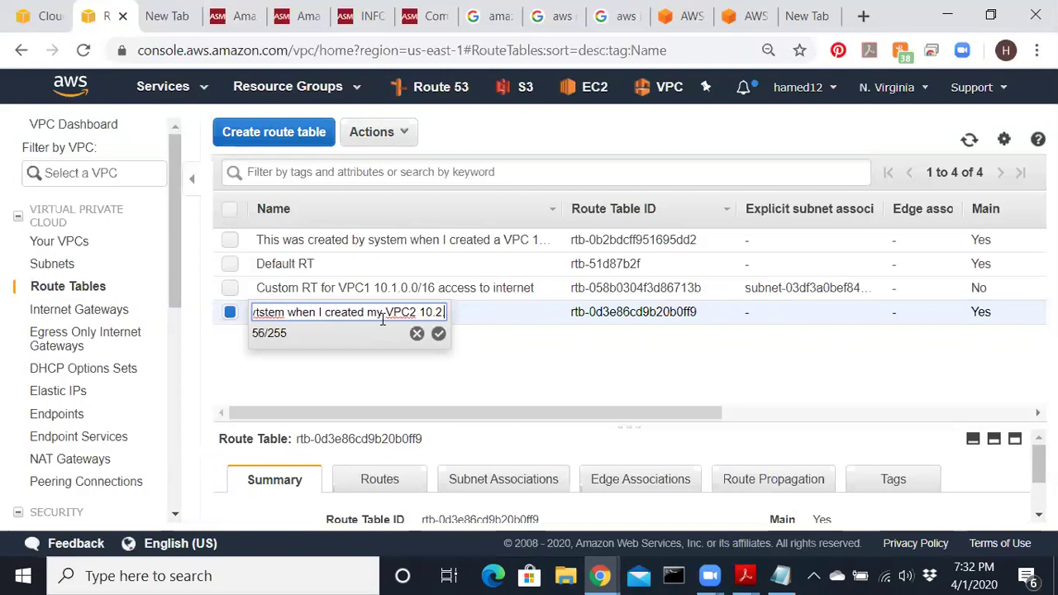
text(.0.0/24)
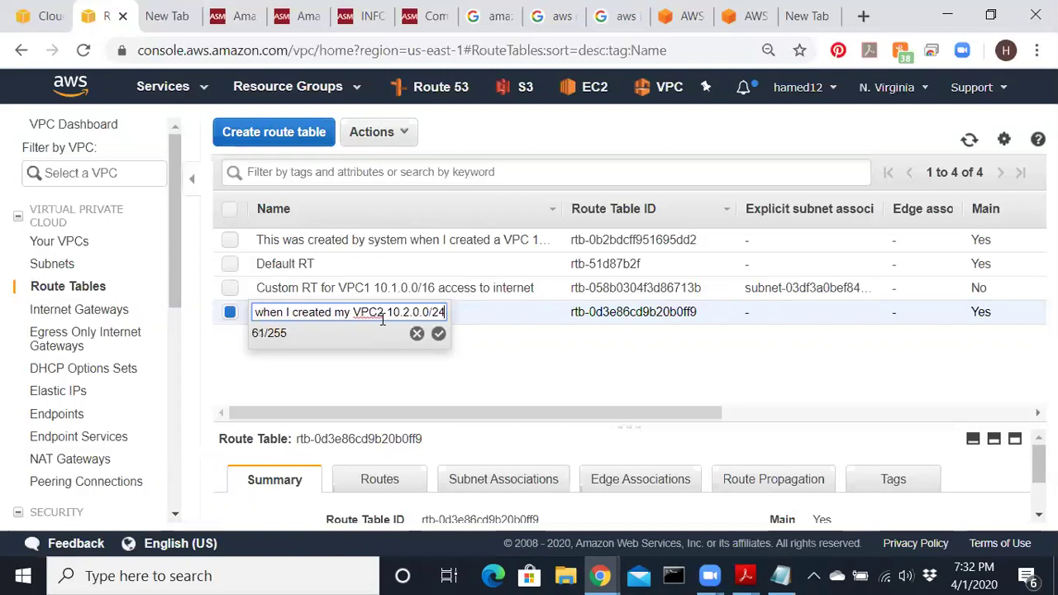
click(439, 334)
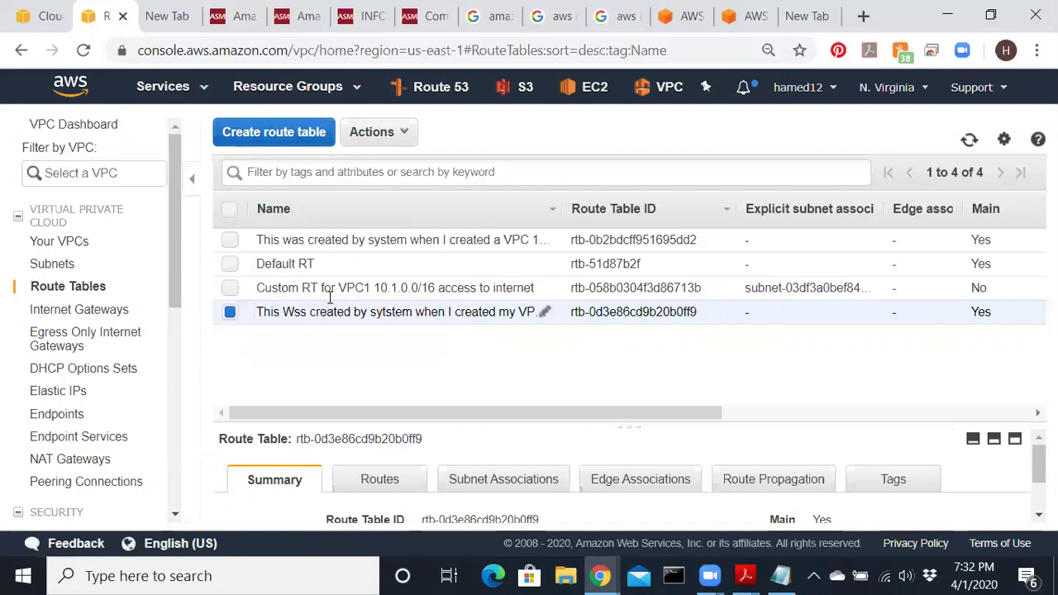
- Create a route table named "Custom RT for VPC2 10.2.0.0/16 to get into intenet" in VPC2 10.2.0.0/16 and return to the list
click(261, 137)
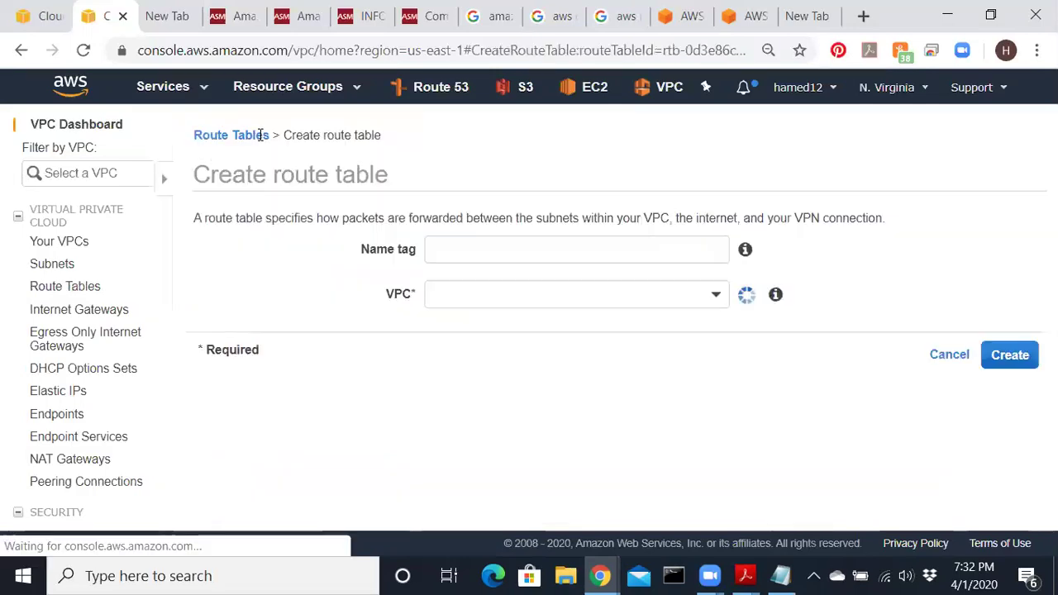
click(276, 250)
text(C)
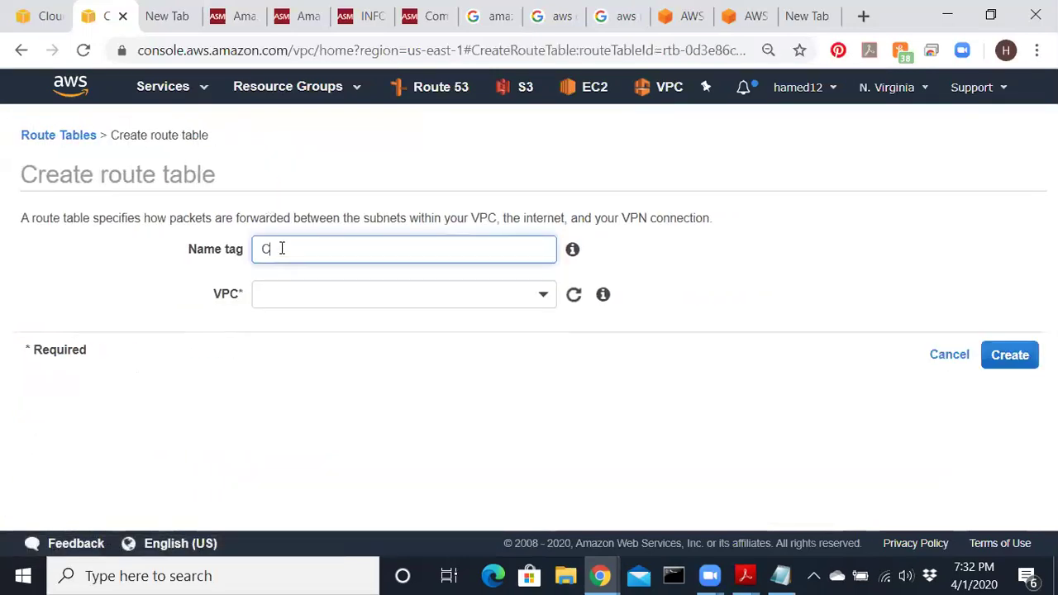
text(ustom RT for VPC2 )
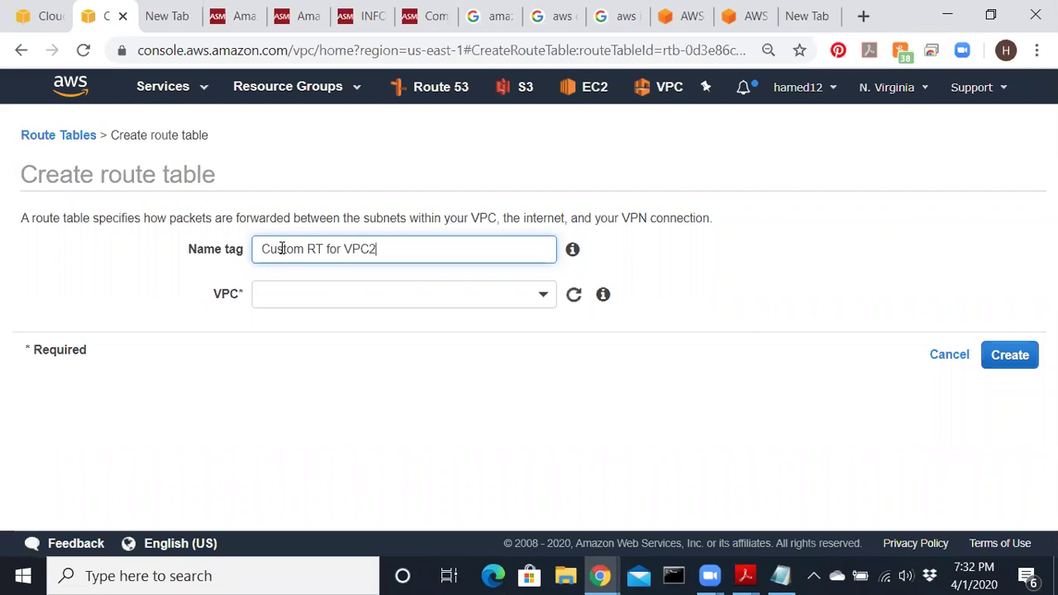
text(10.2.0.0/16 to get into inyer)
key(BackSpace)
key(BackSpace)
text(tenet)
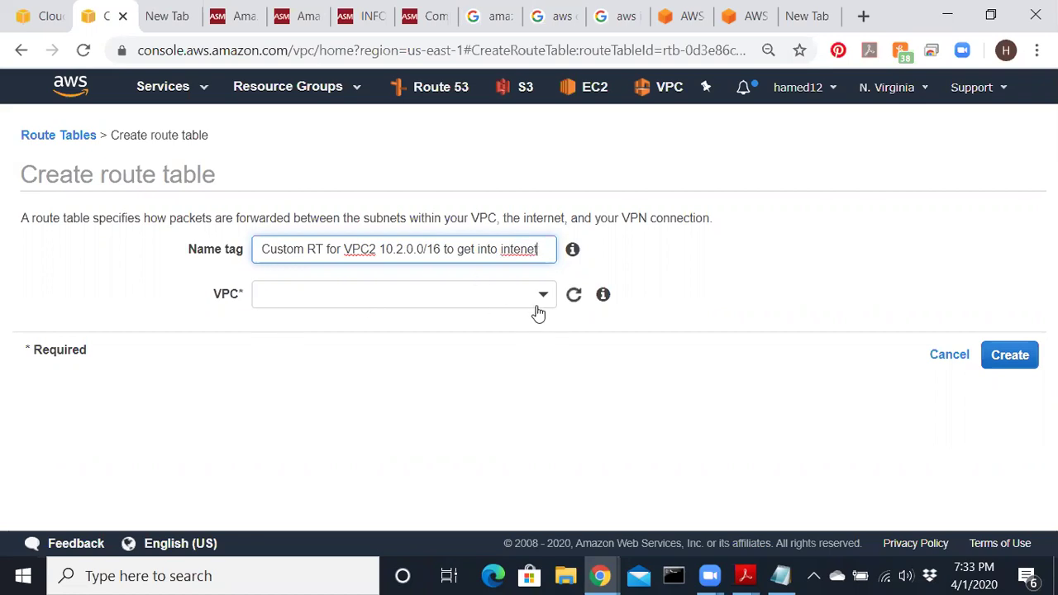
click(537, 308)
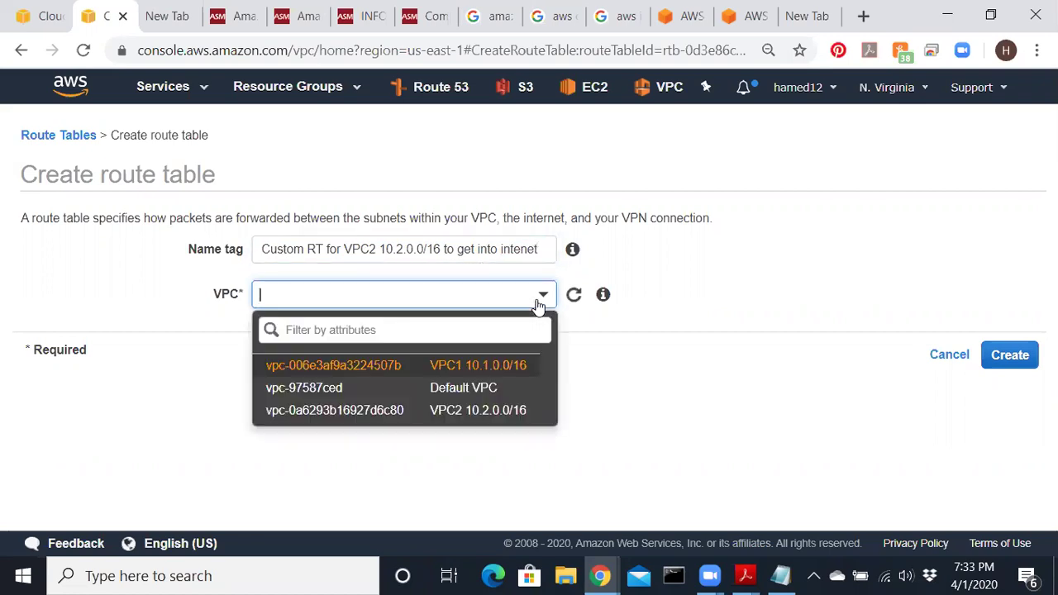
click(511, 416)
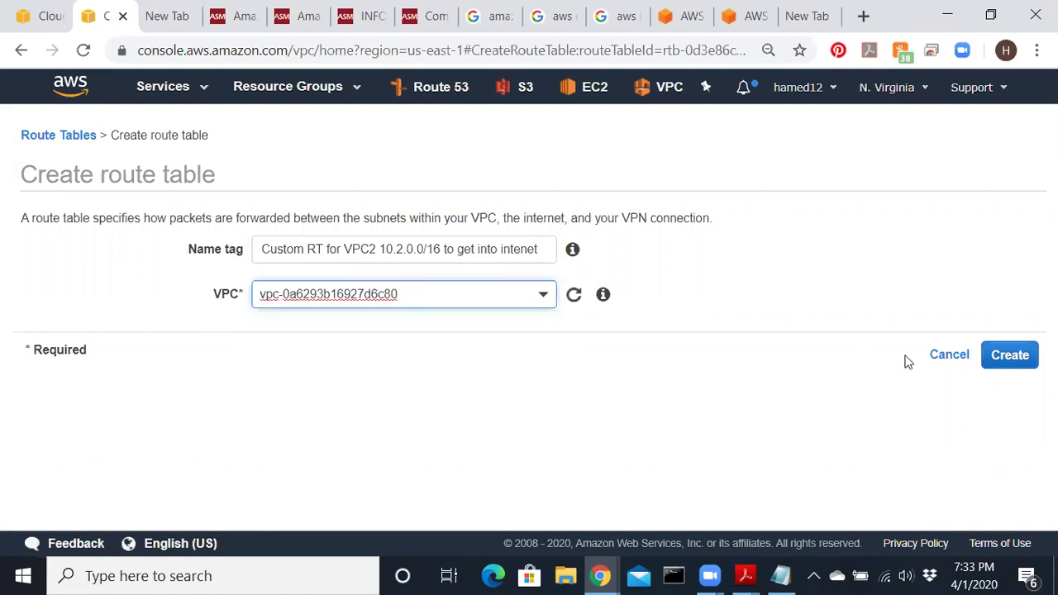
click(1025, 366)
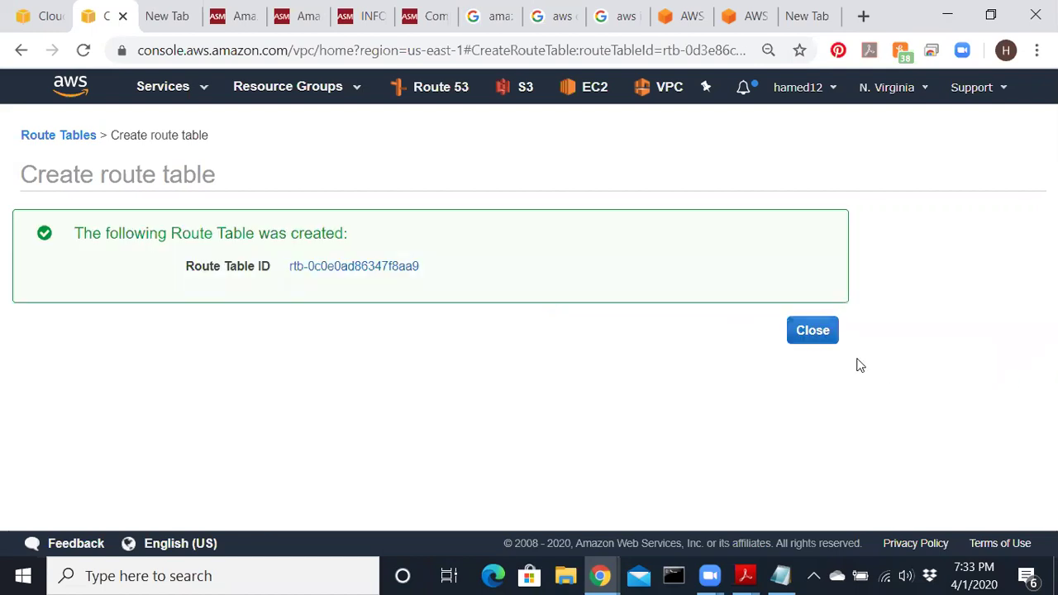
click(821, 339)
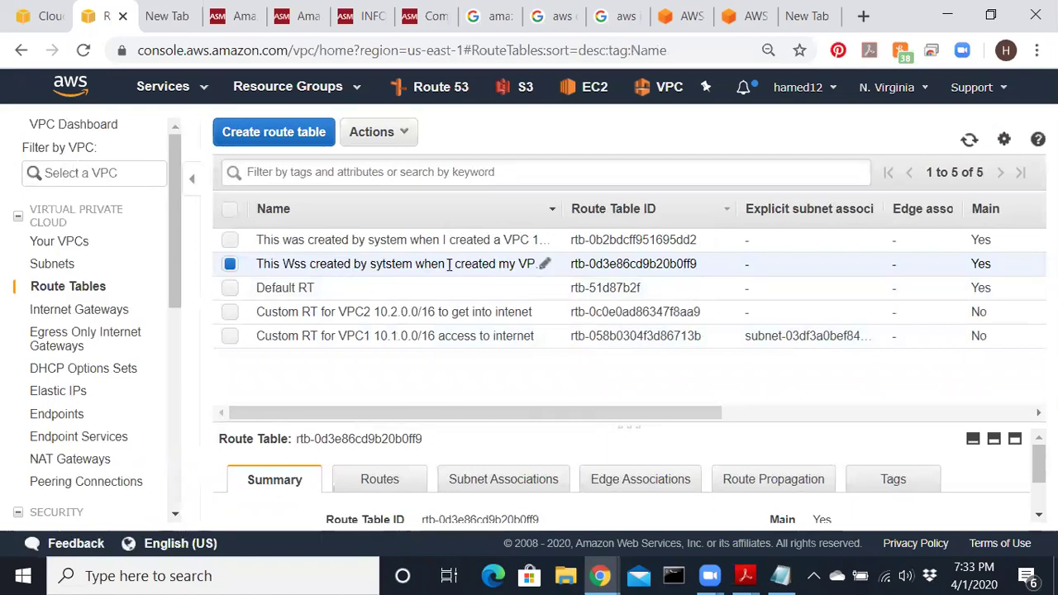
- Try to correct the misspelled words "Wss" and "sytstem" in the name of VPC2's main route table
mouse_move(423, 411)
mouse_down()
mouse_move(639, 419)
mouse_move(418, 418)
mouse_up()
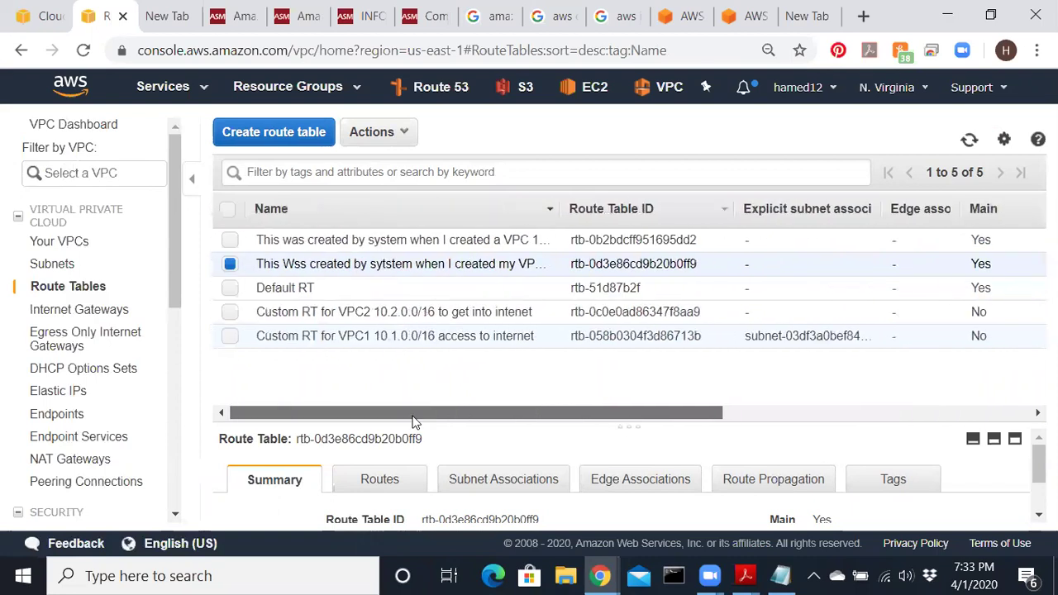
click(545, 265)
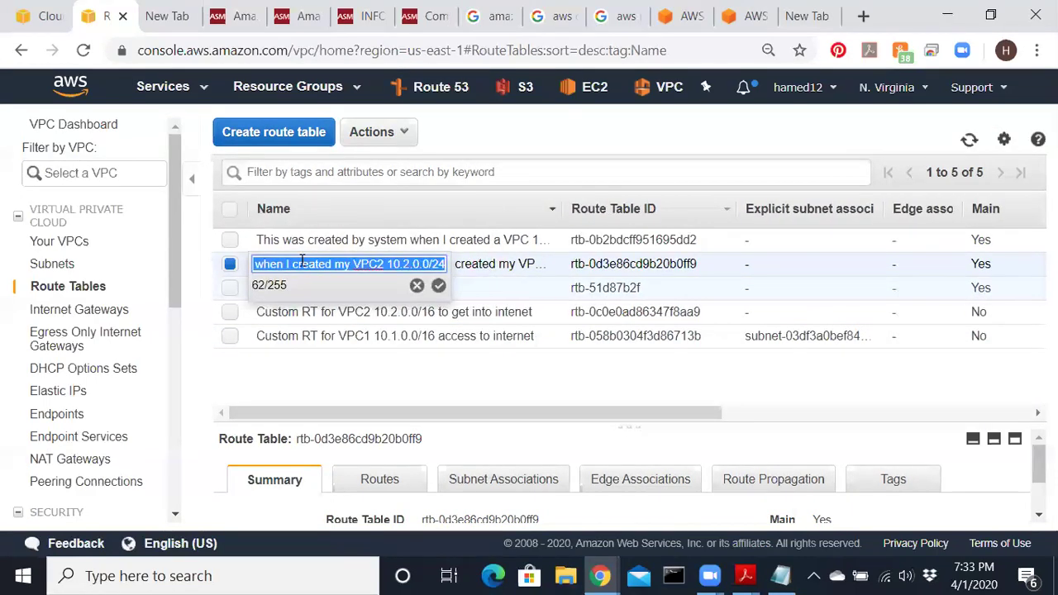
click(317, 265)
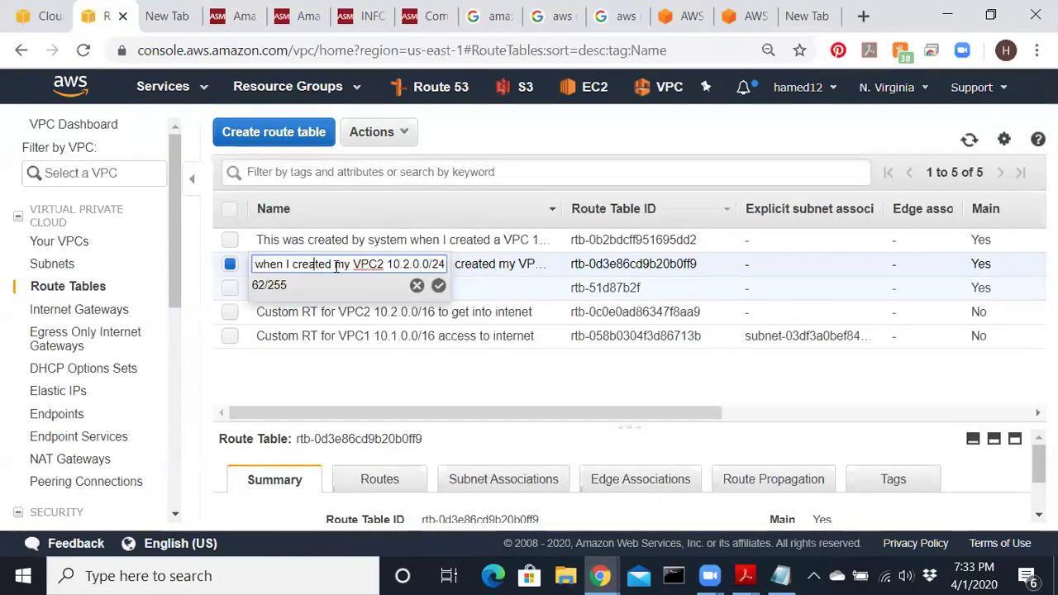
key(ctrl+a)
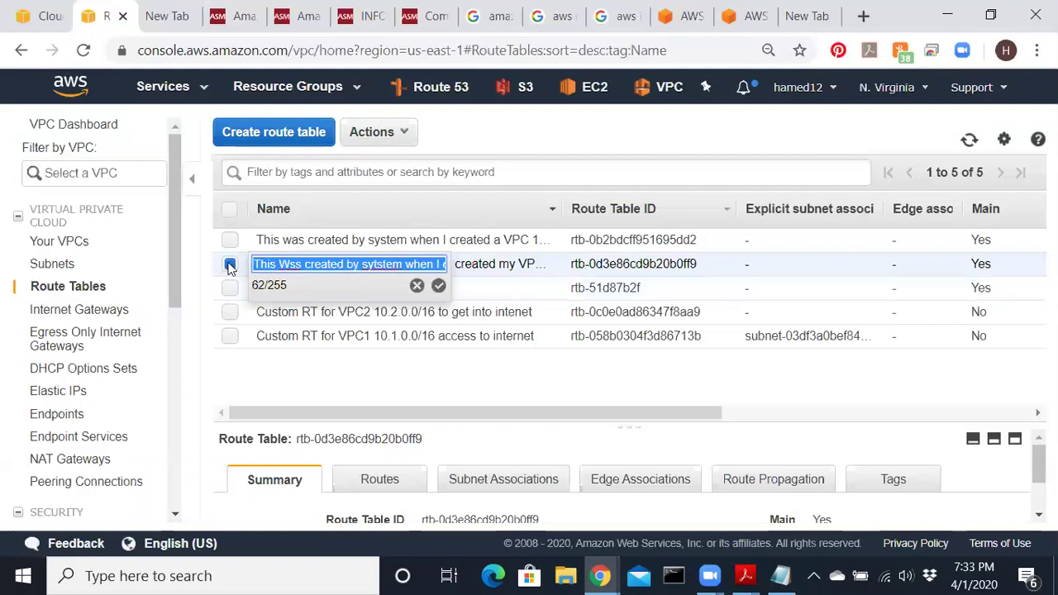
click(313, 265)
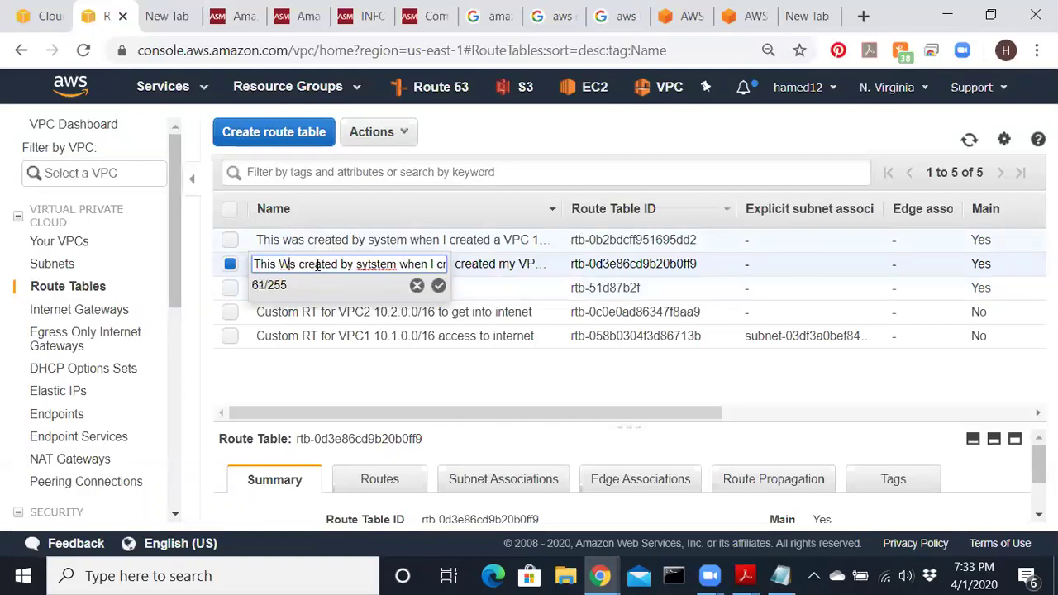
click(324, 352)
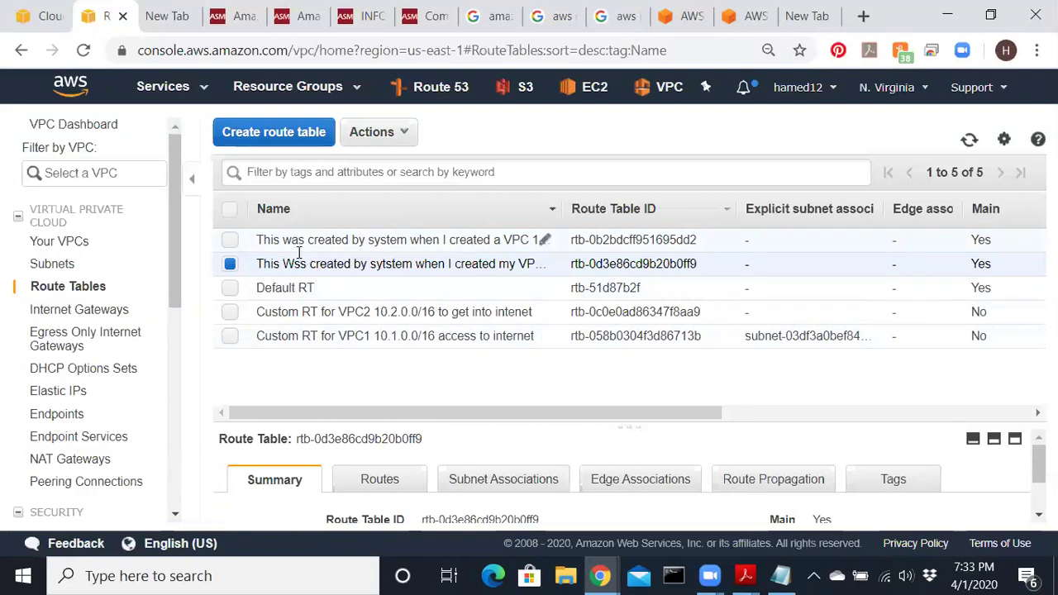
click(544, 266)
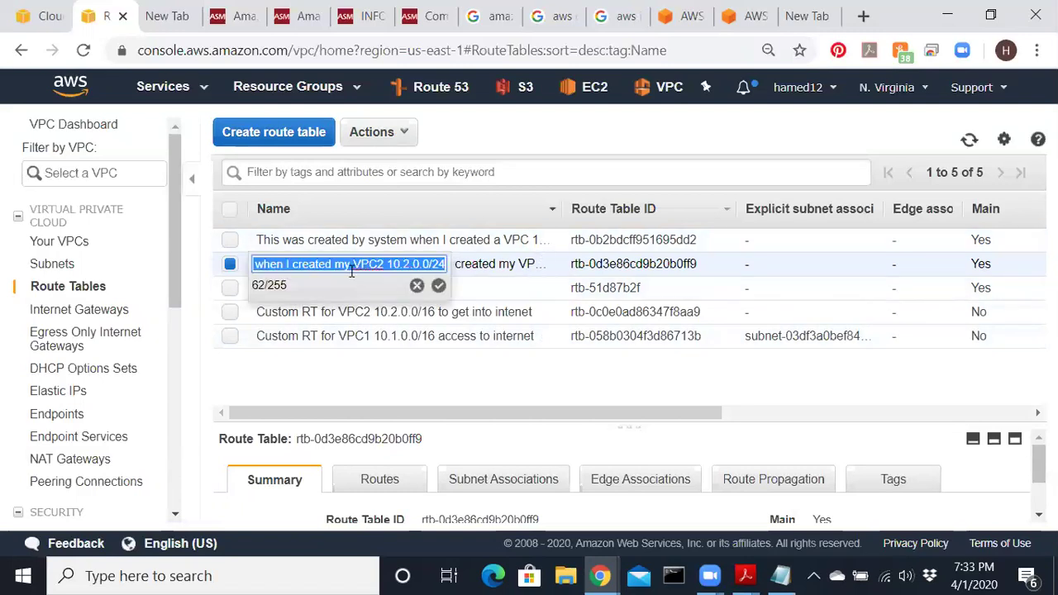
click(287, 264)
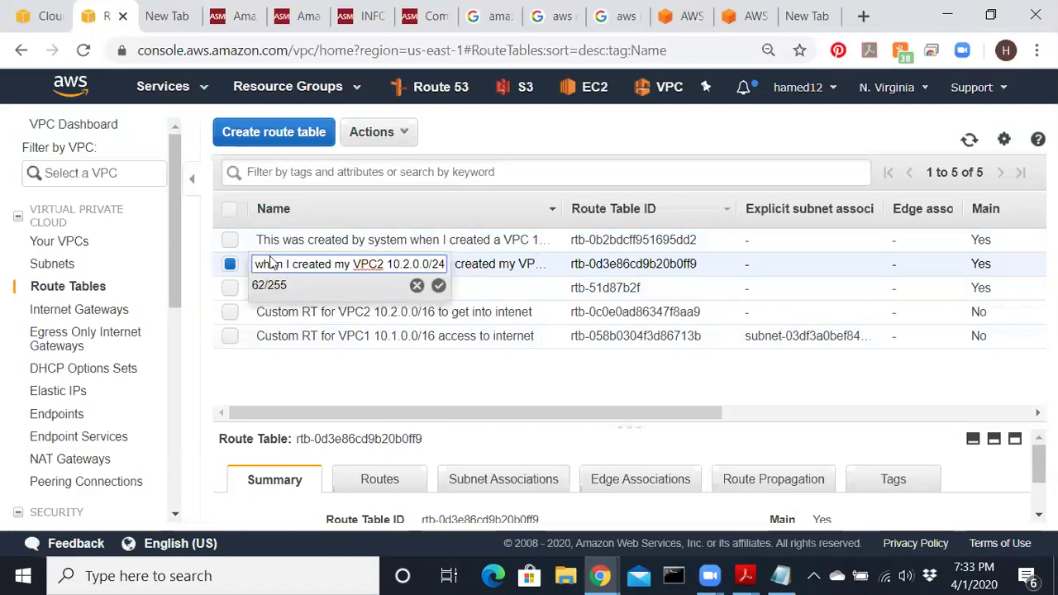
key(Left)
key(Left)
key(Left)
key(Left)
key(Left)
key(Left)
key(Left)
key(Left)
key(Left)
key(Left)
key(Left)
key(Left)
key(Left)
key(Left)
key(Left)
key(Left)
key(Left)
key(Left)
key(Left)
key(Left)
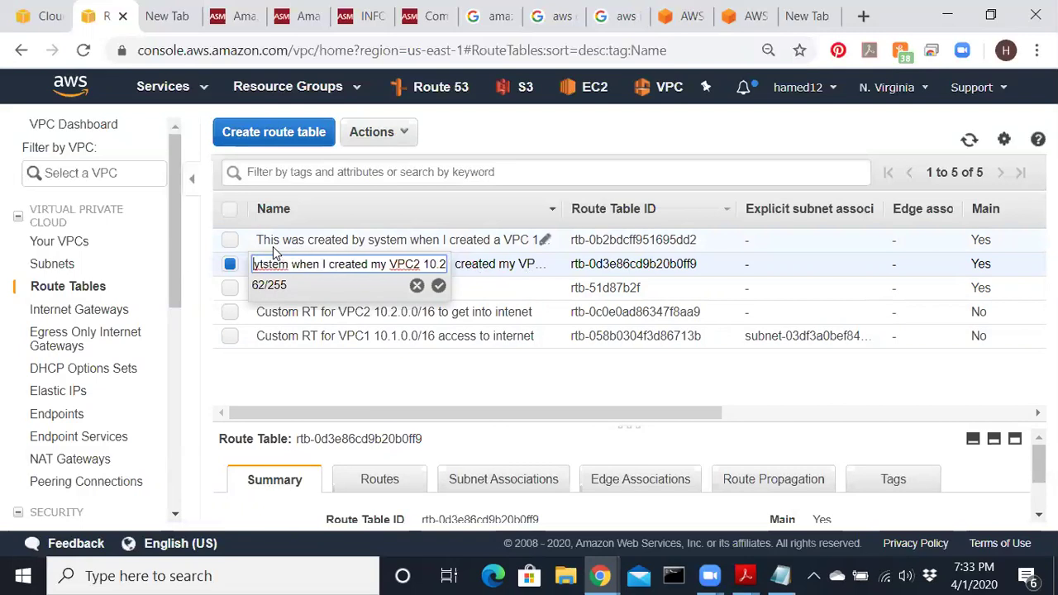
click(380, 264)
key(BackSpace)
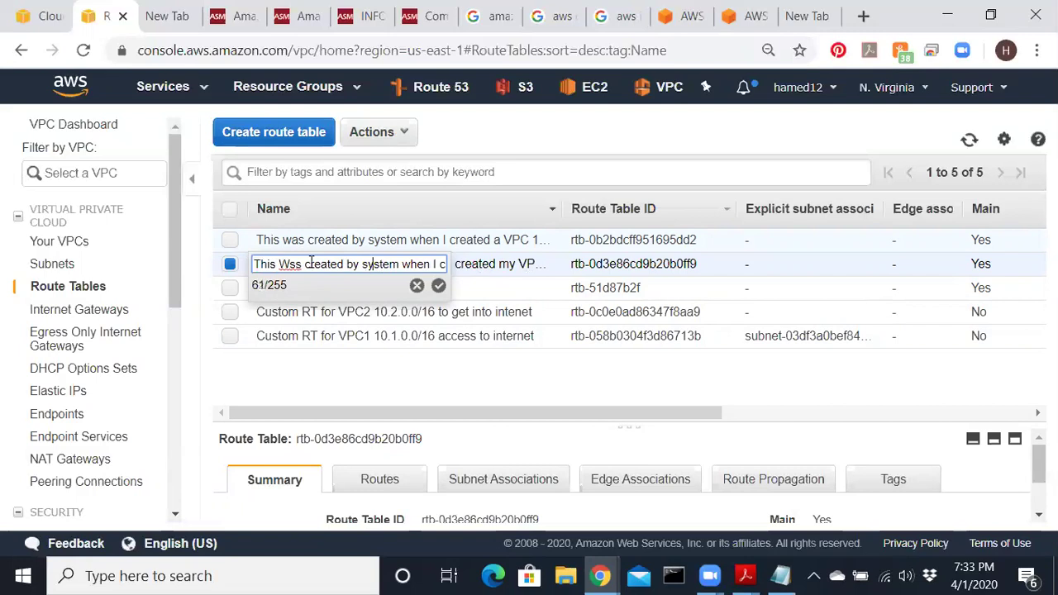
text(a)
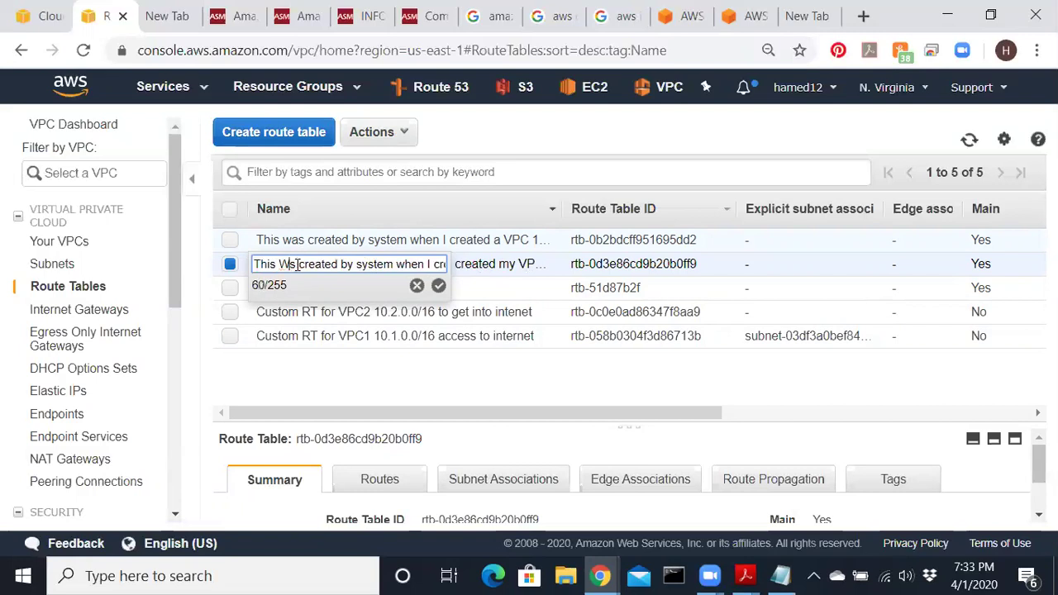
click(542, 270)
click(543, 270)
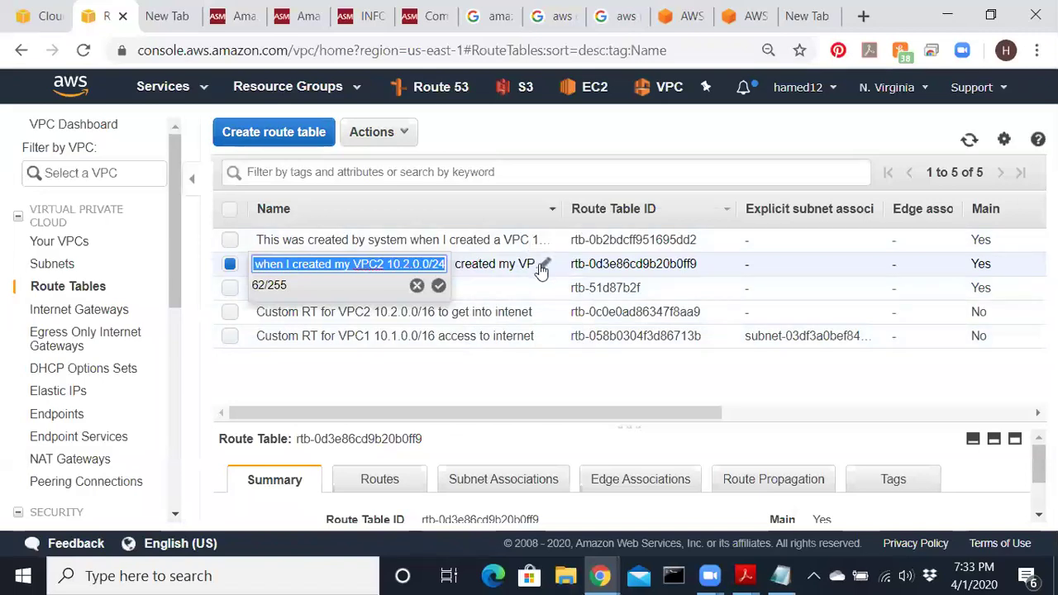
click(542, 265)
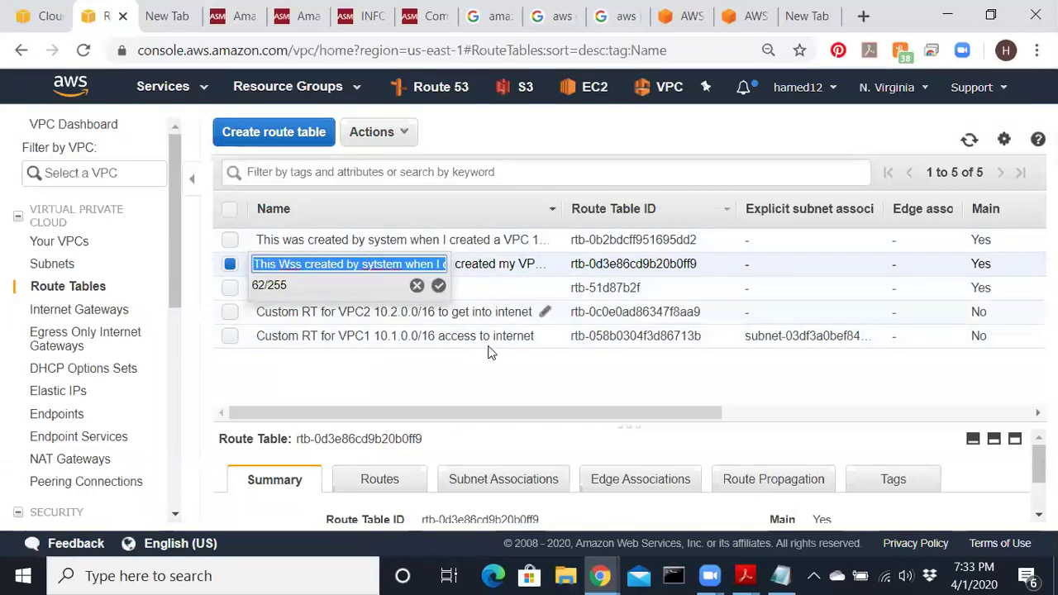
click(438, 285)
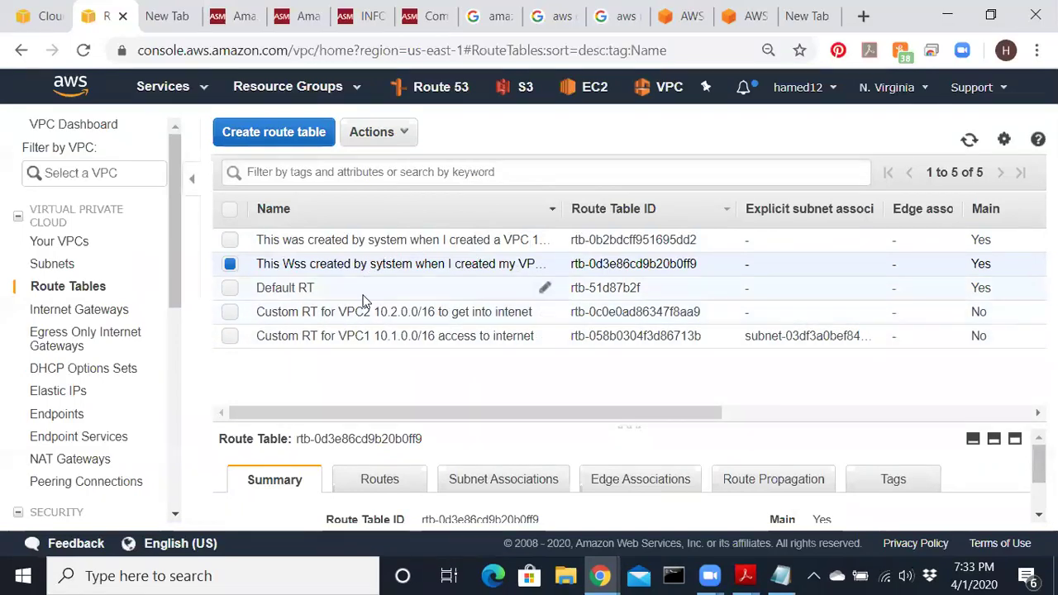
- Add a 0.0.0.0/0 route to VPC2's main route table targeting the internet gateway "VPC2 IGW 10.2.0.0/24" and save the routes
click(364, 482)
scroll(368, 482, down, 2)
scroll(366, 482, up, 2)
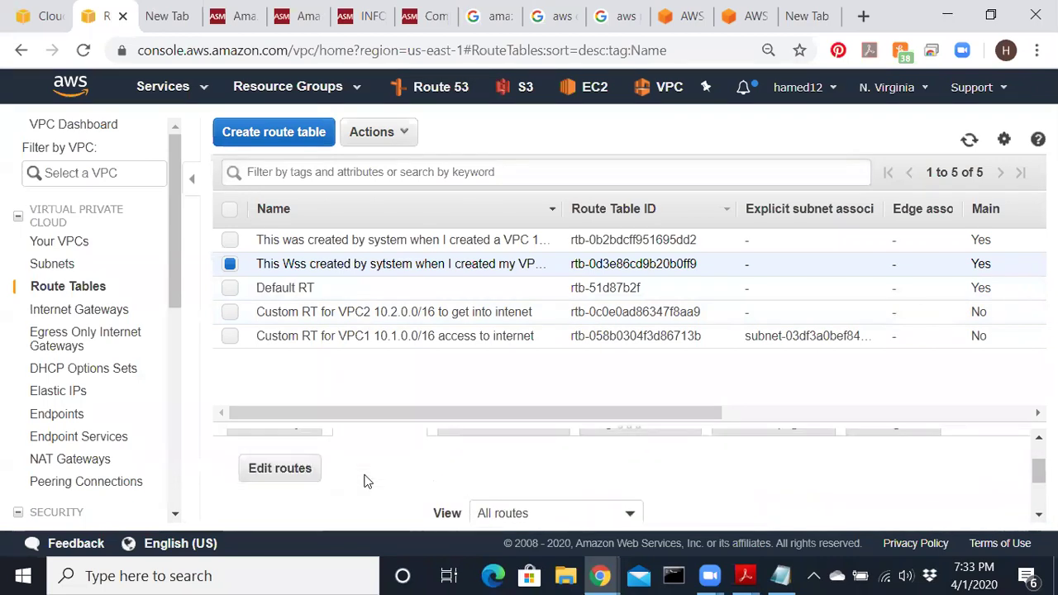
click(302, 471)
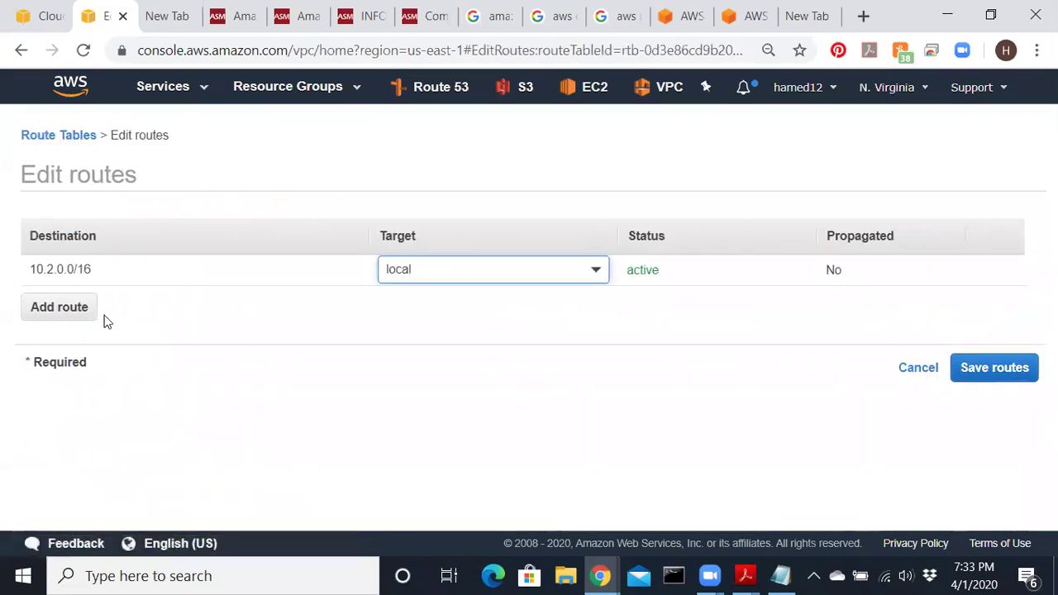
drag(99, 271, 29, 271)
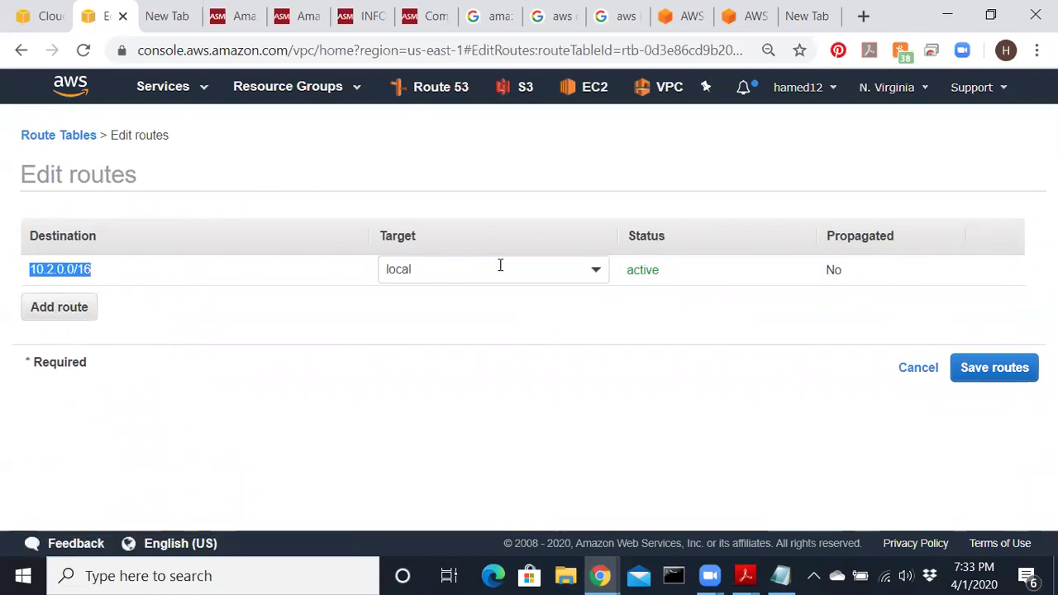
click(77, 308)
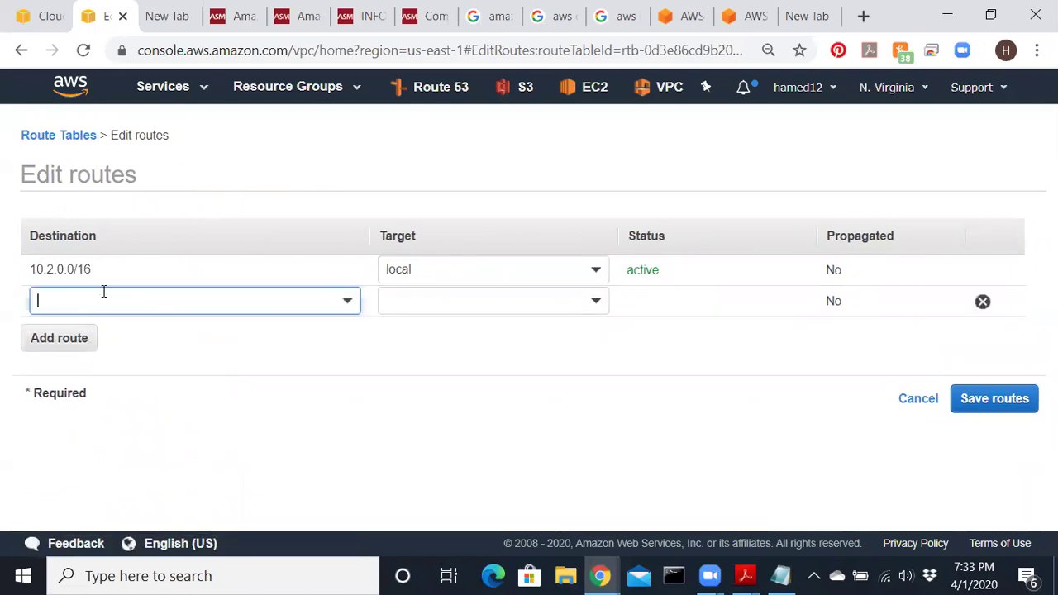
click(105, 299)
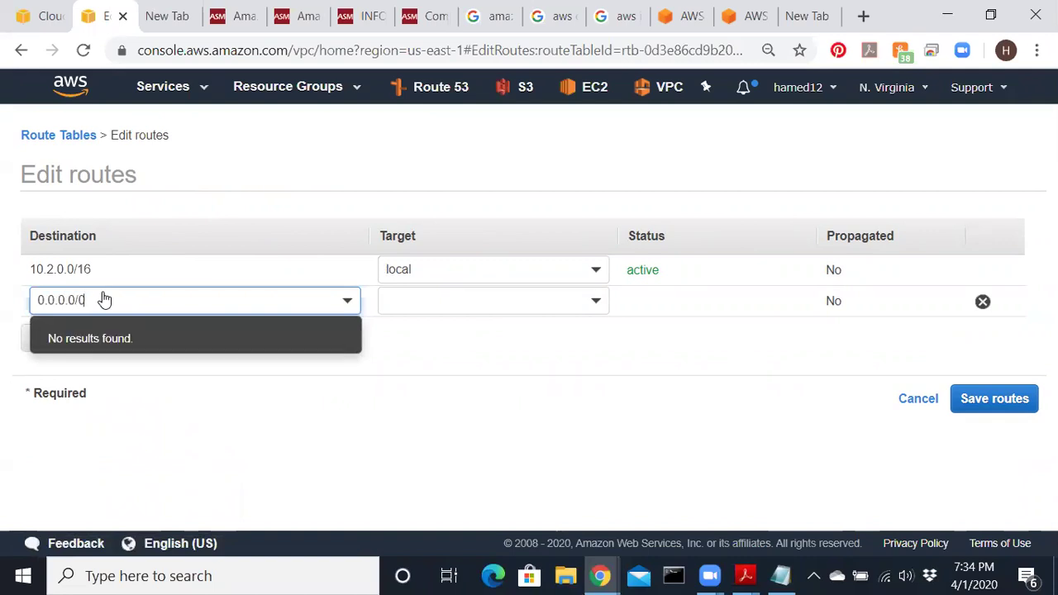
click(595, 303)
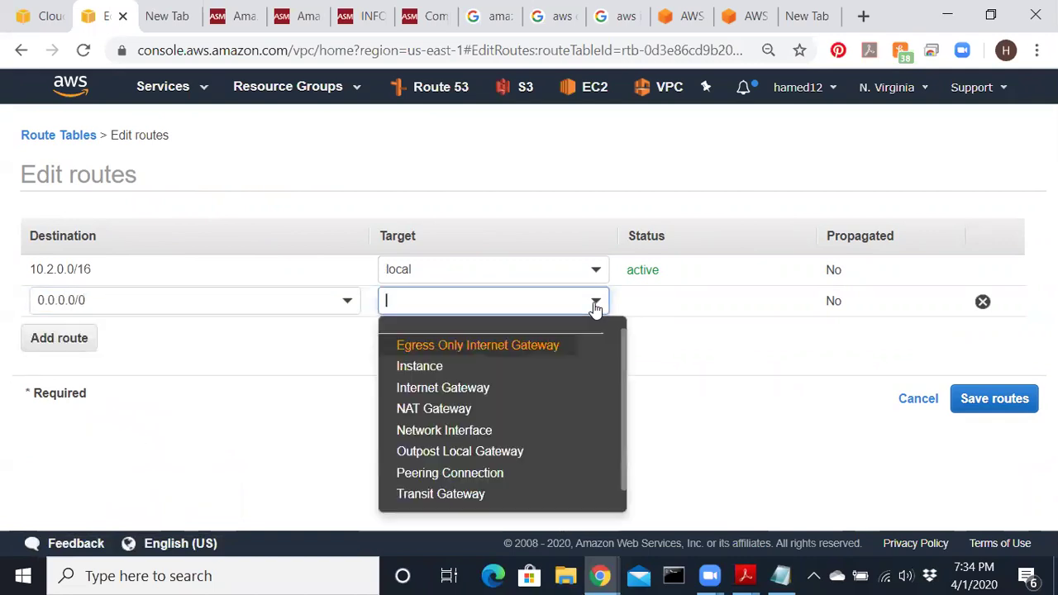
click(523, 389)
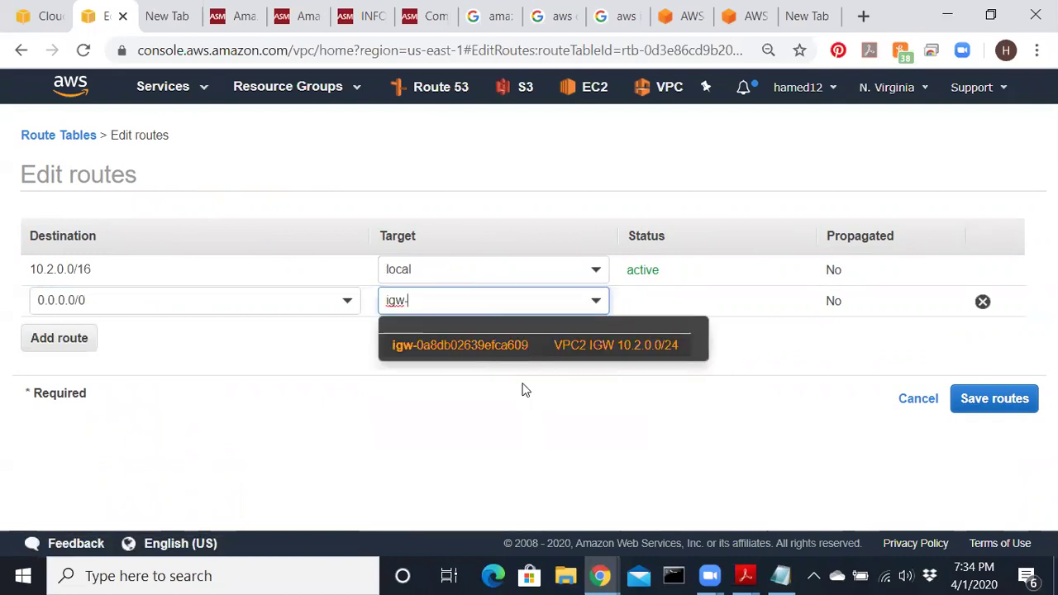
click(605, 347)
click(989, 398)
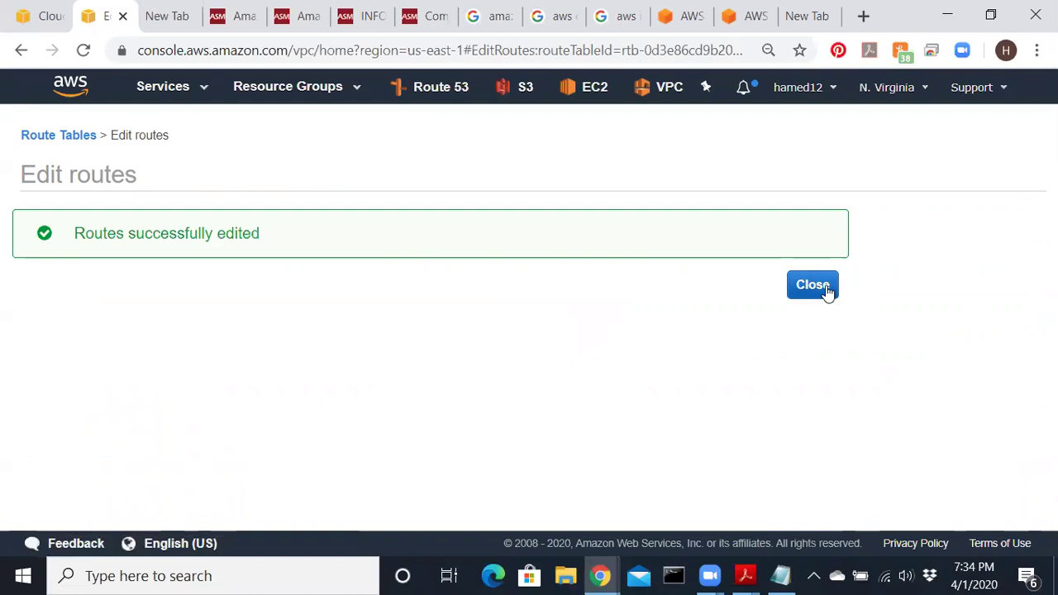
click(827, 288)
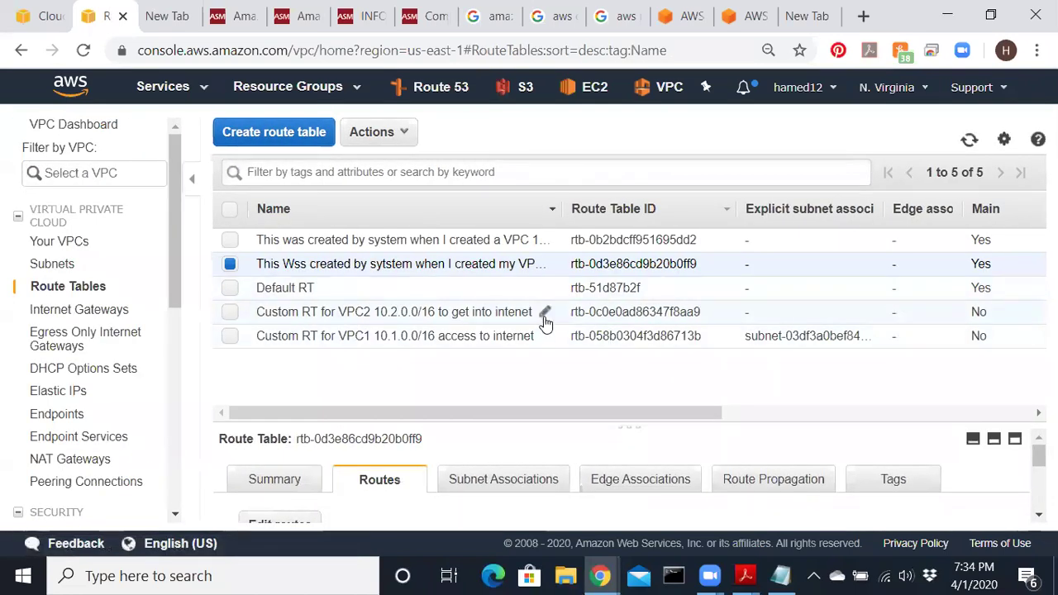
- Associate the public subnet 10.2.1.0/24 with VPC2's main route table and save the association
click(502, 483)
click(368, 516)
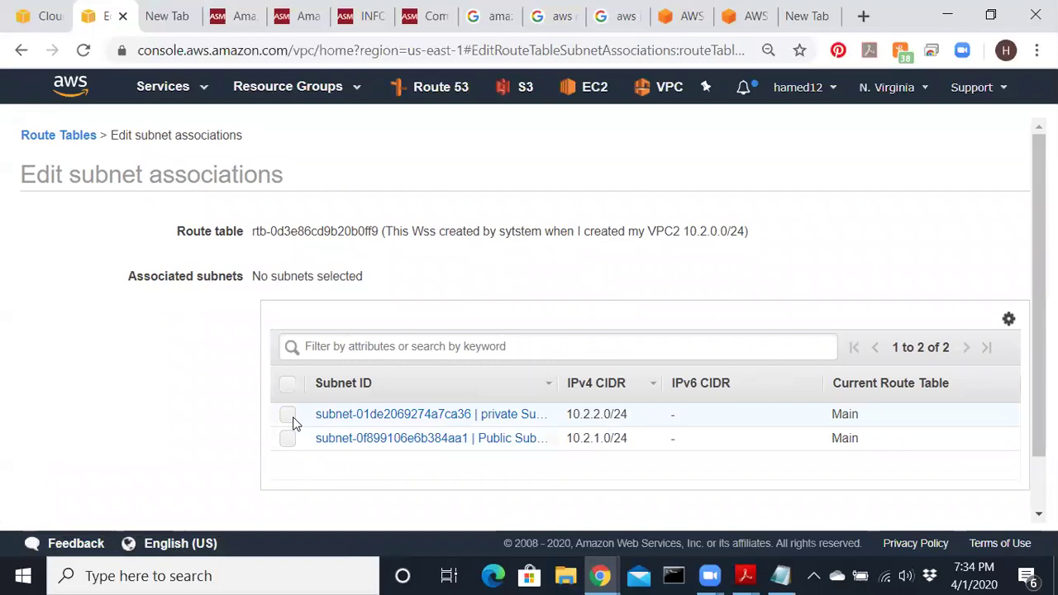
click(287, 438)
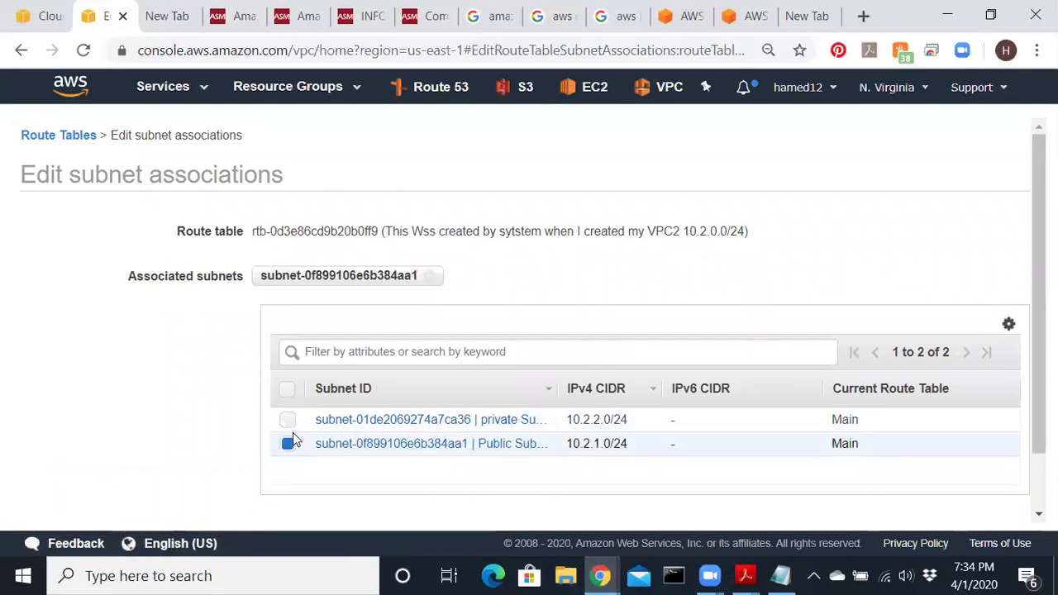
scroll(887, 423, down, 2)
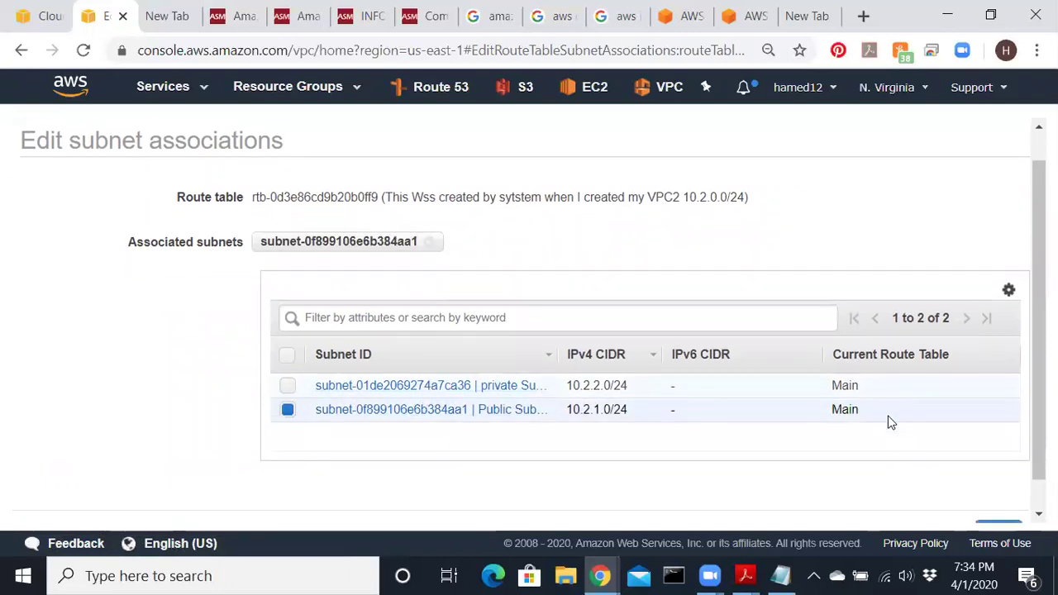
click(998, 501)
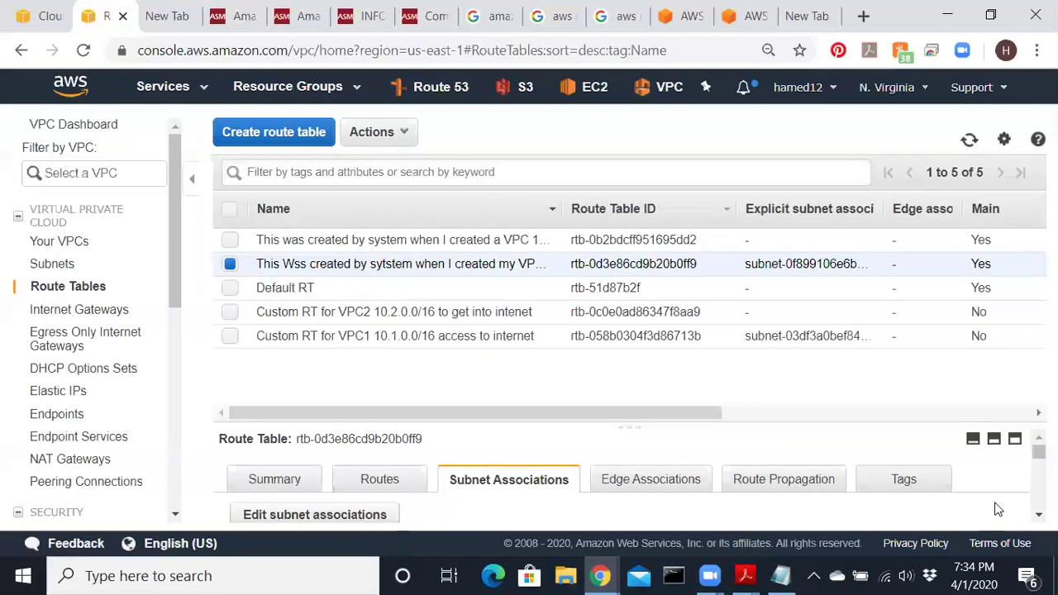
- Switch to Adobe Acrobat Reader and review the VPC2 tasks under Step 4 in Amazon AWS Gateway.pdf
mouse_move(745, 577)
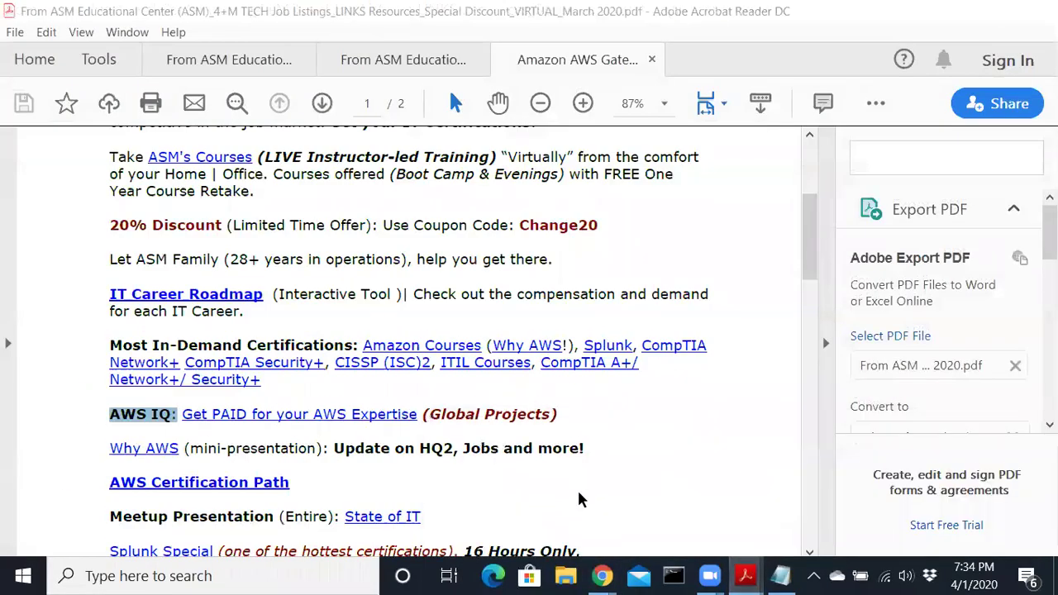
click(578, 498)
mouse_move(744, 576)
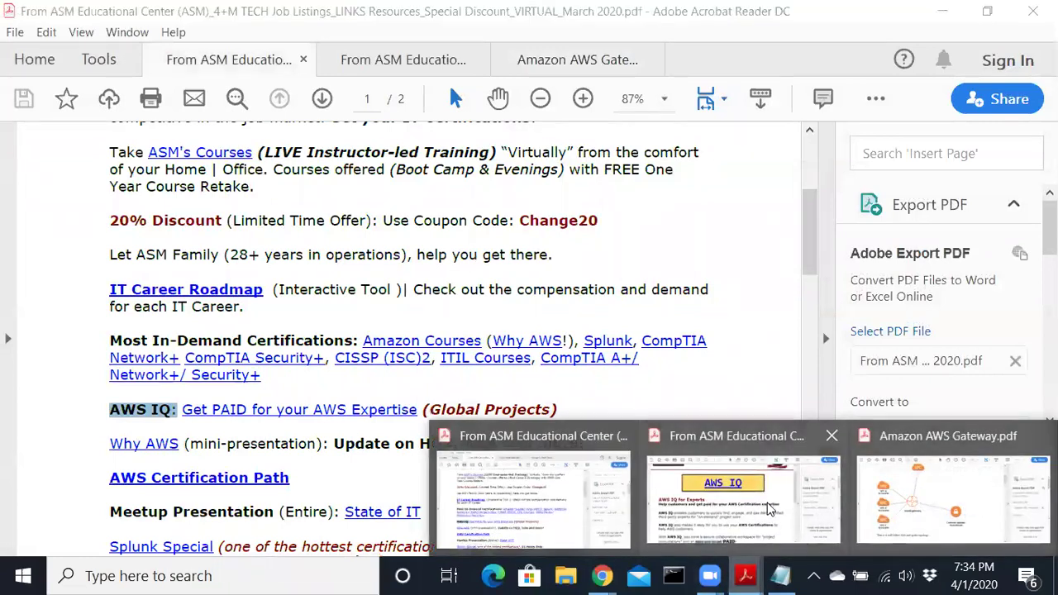
click(907, 477)
scroll(514, 338, down, 10)
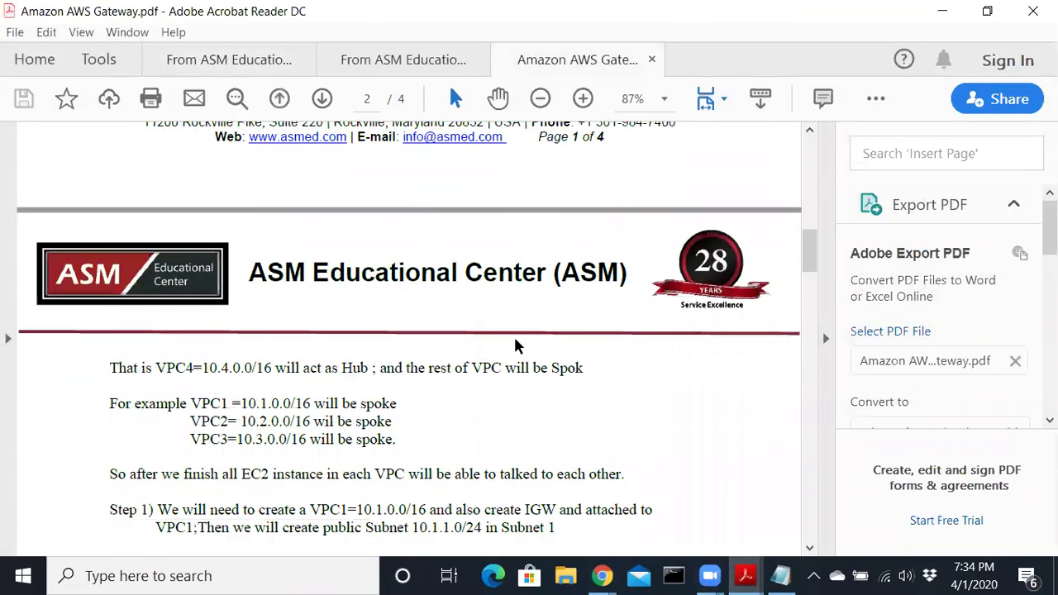
scroll(513, 339, down, 4)
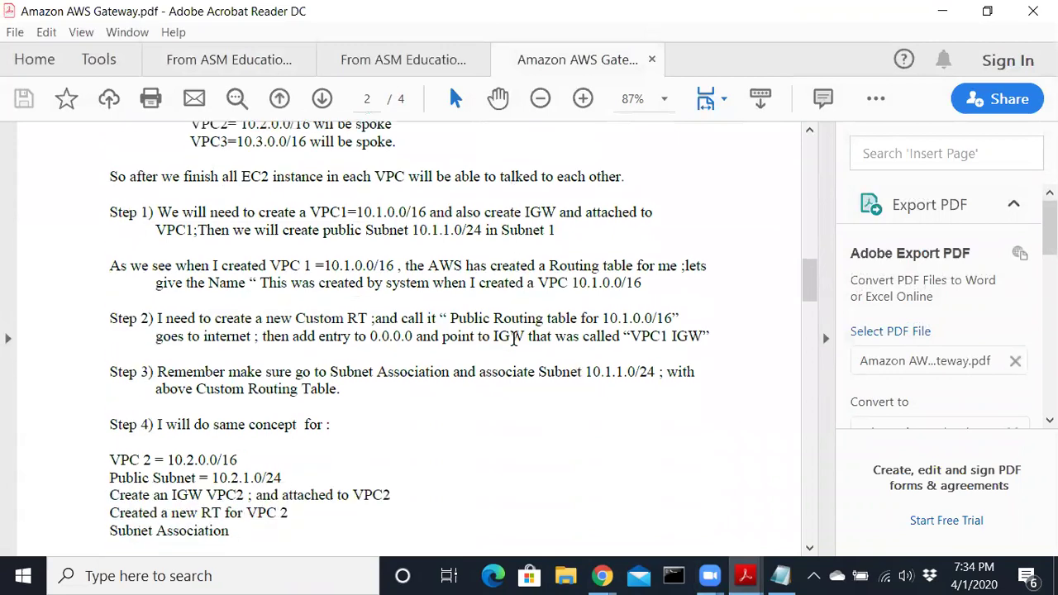
drag(144, 430, 355, 422)
drag(108, 467, 219, 463)
drag(111, 484, 334, 496)
click(157, 512)
drag(205, 500, 397, 502)
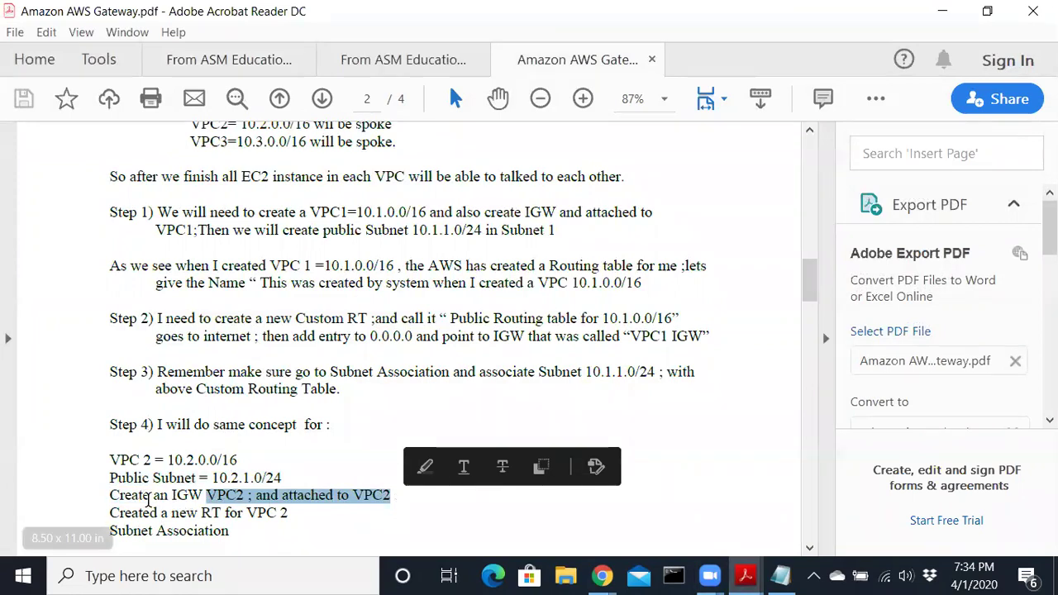
drag(108, 512, 288, 513)
drag(231, 531, 110, 176)
- Read the VPC3 tasks under Step 5 of the lab document and return to the AWS console in Chrome
scroll(361, 463, down, 1)
scroll(361, 461, down, 4)
click(361, 457)
drag(106, 445, 252, 512)
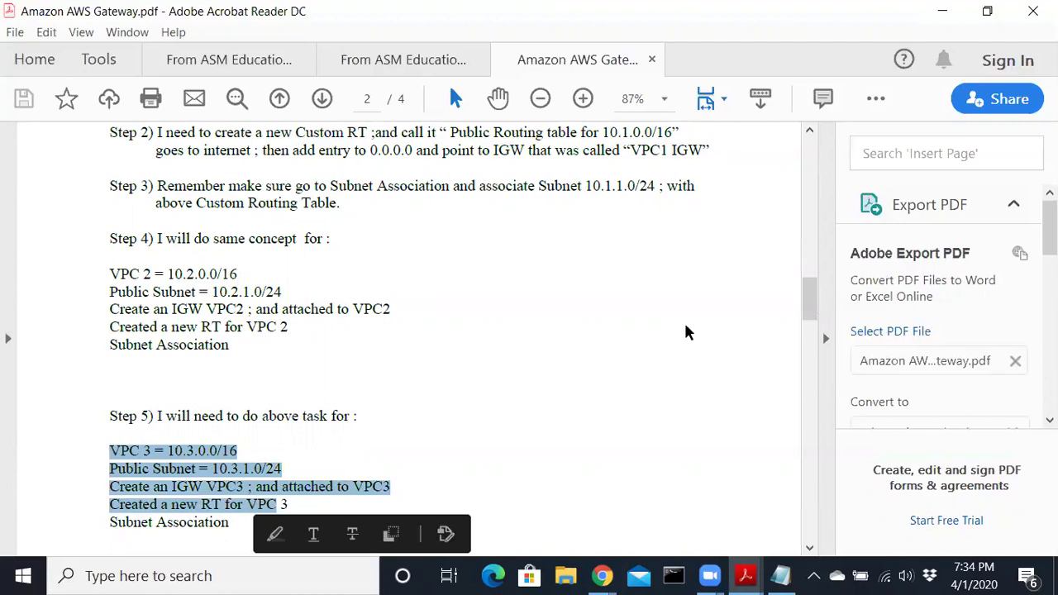
click(947, 11)
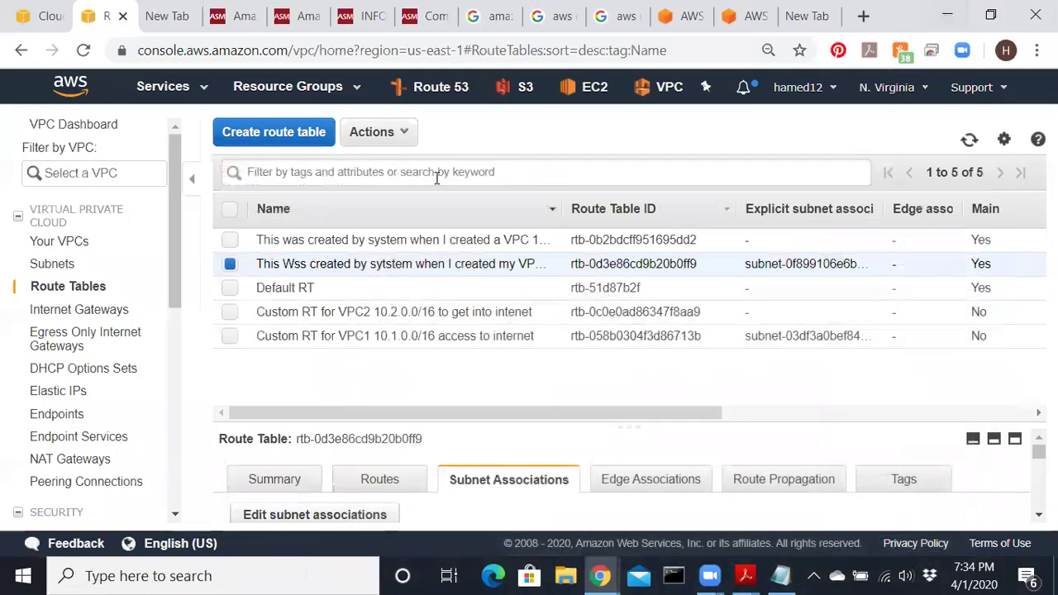
- Create a VPC named "VPC 3 10.3.0.0/16" with the IPv4 CIDR block 10.3.0.0/16 and return to the VPC list
click(61, 243)
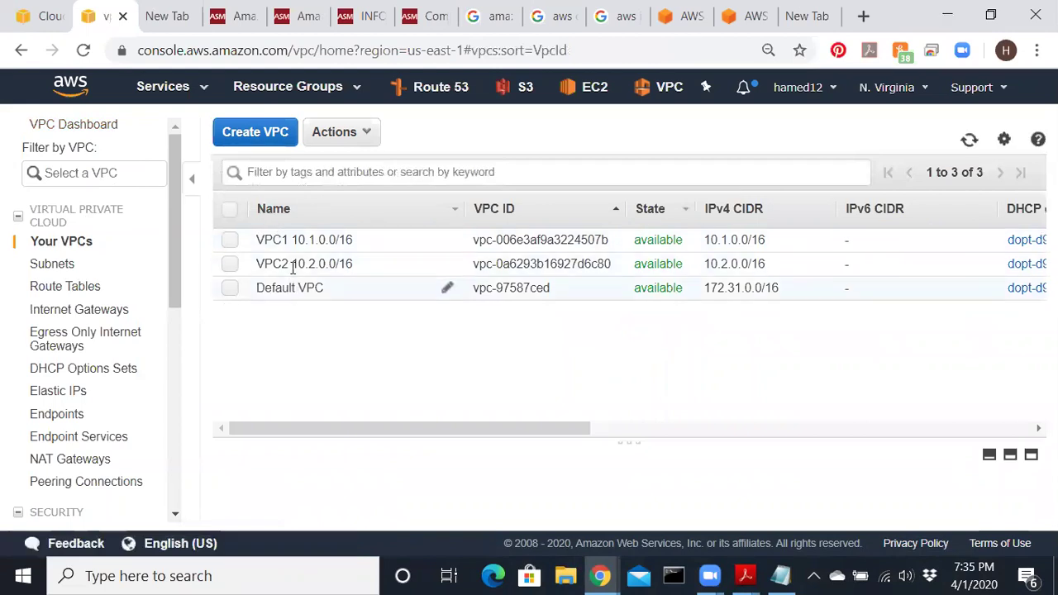
click(248, 133)
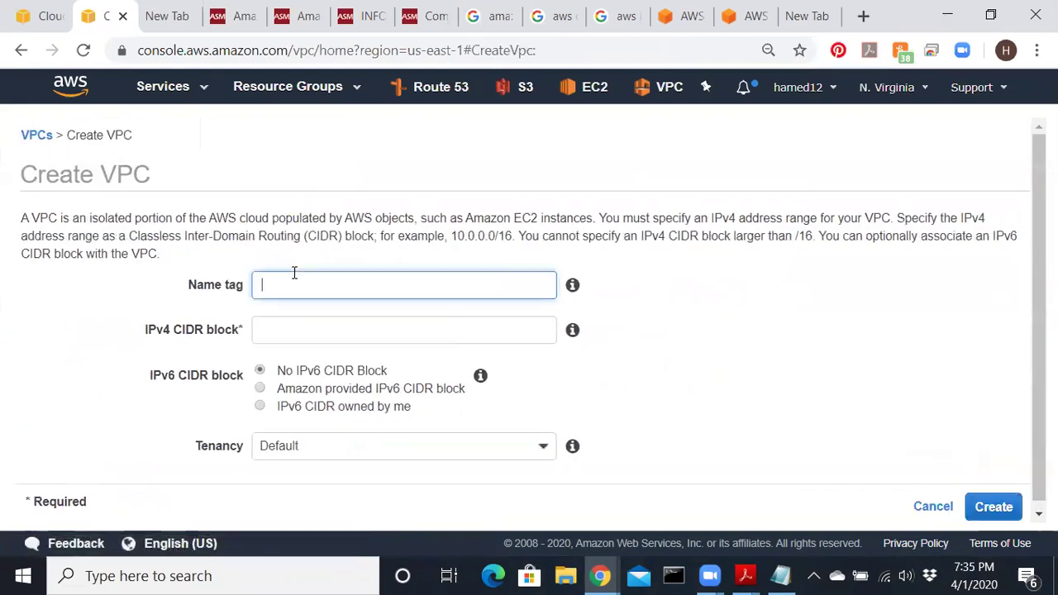
click(294, 276)
text(PC)
key(BackSpace)
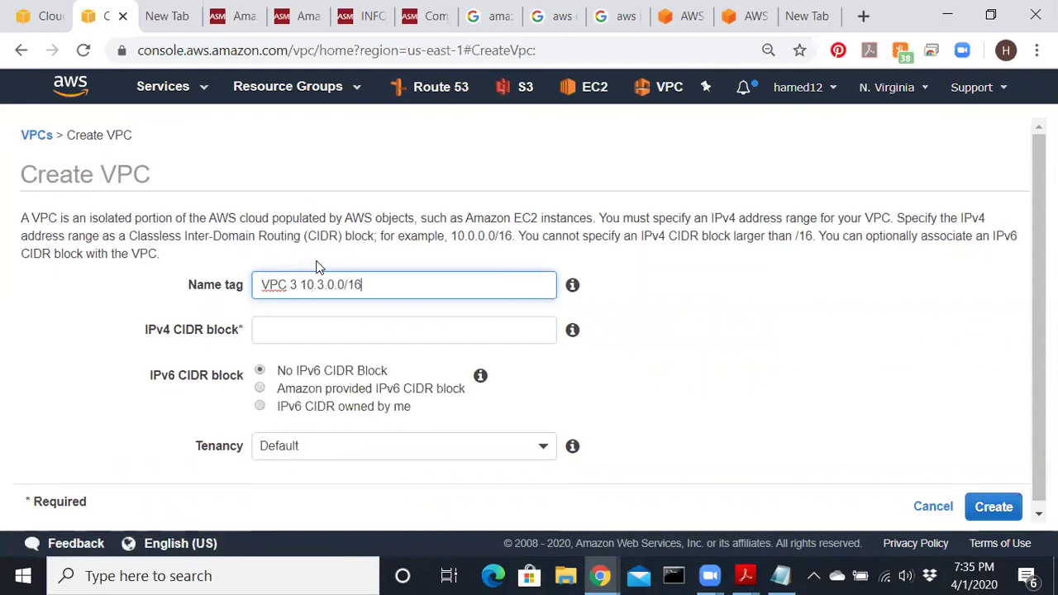
click(487, 340)
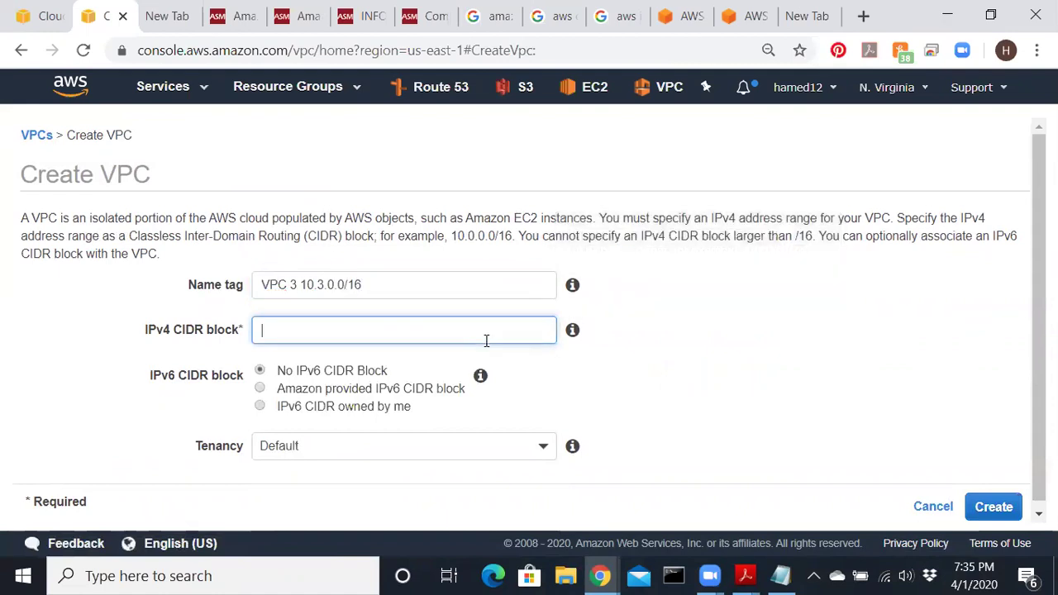
text(103.0.0/16)
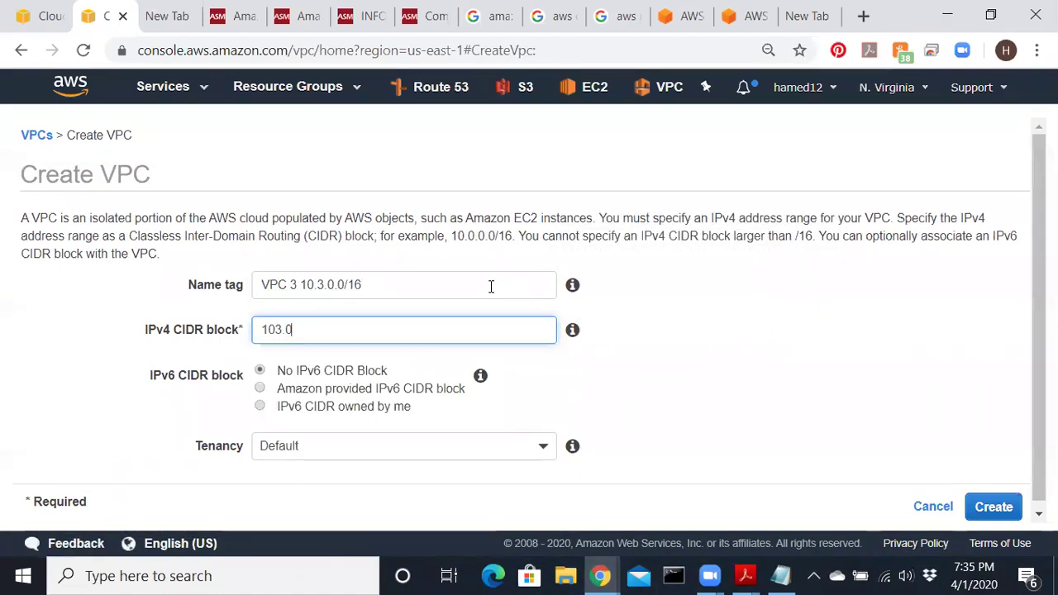
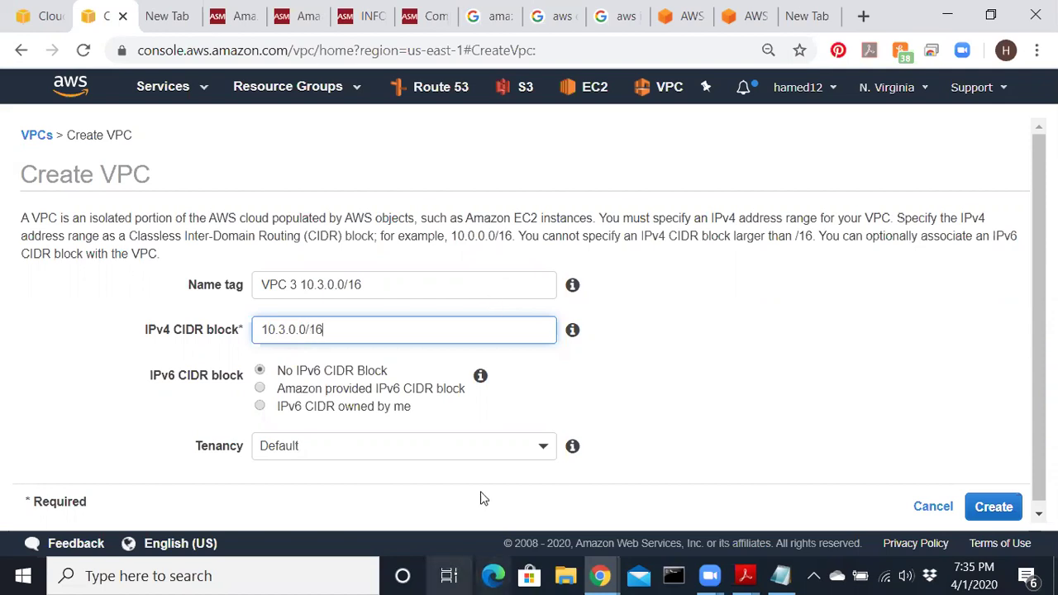
scroll(545, 453, down, 1)
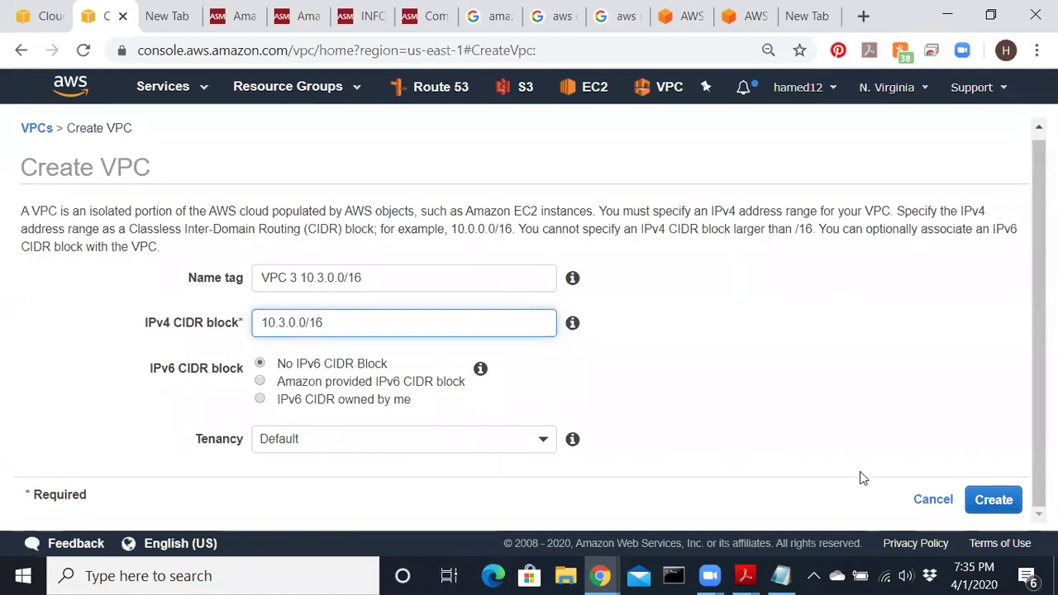
click(987, 500)
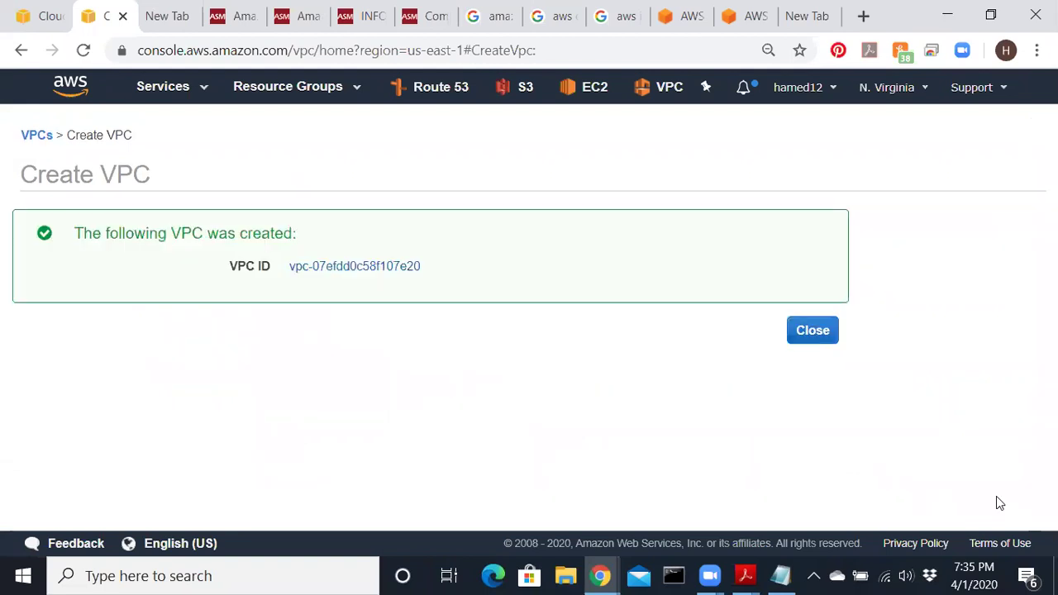
click(827, 331)
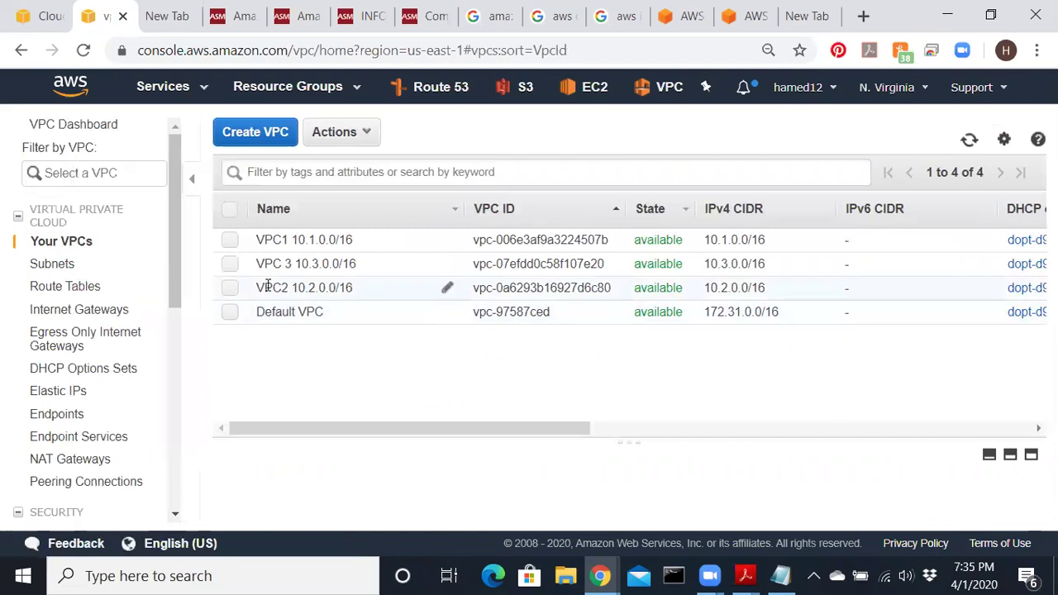
- Select VPC 3 10.3.0.0/16 and look through the subnet, internet gateway and route table lists
click(231, 263)
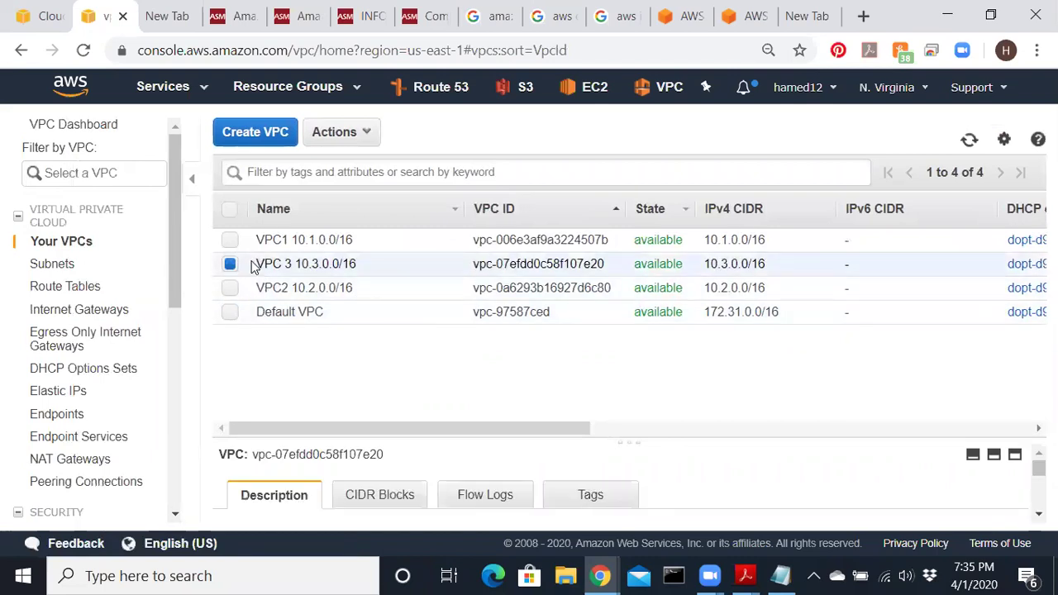
click(47, 263)
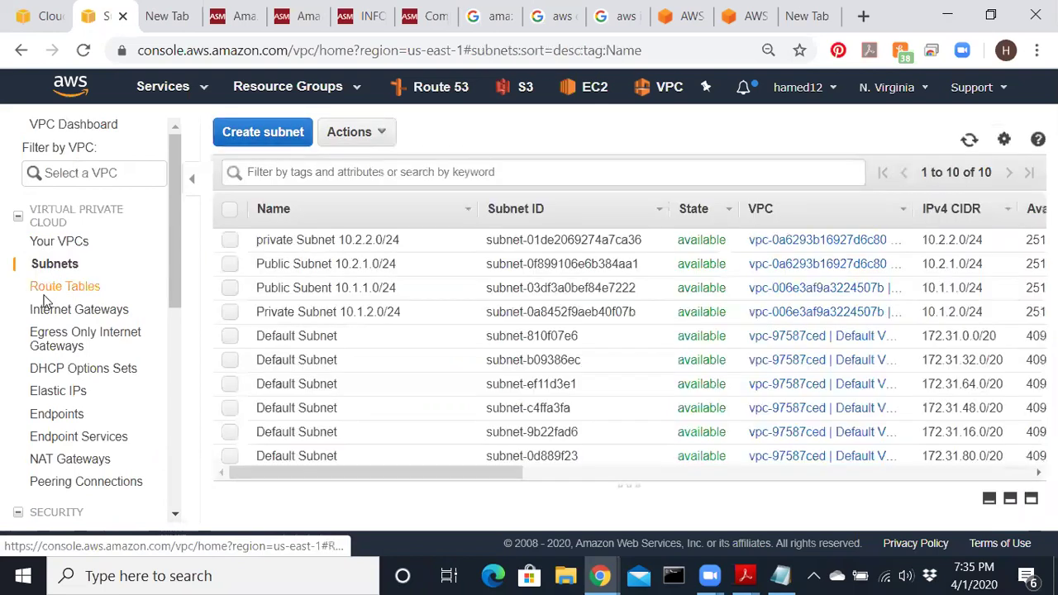
click(46, 311)
click(50, 287)
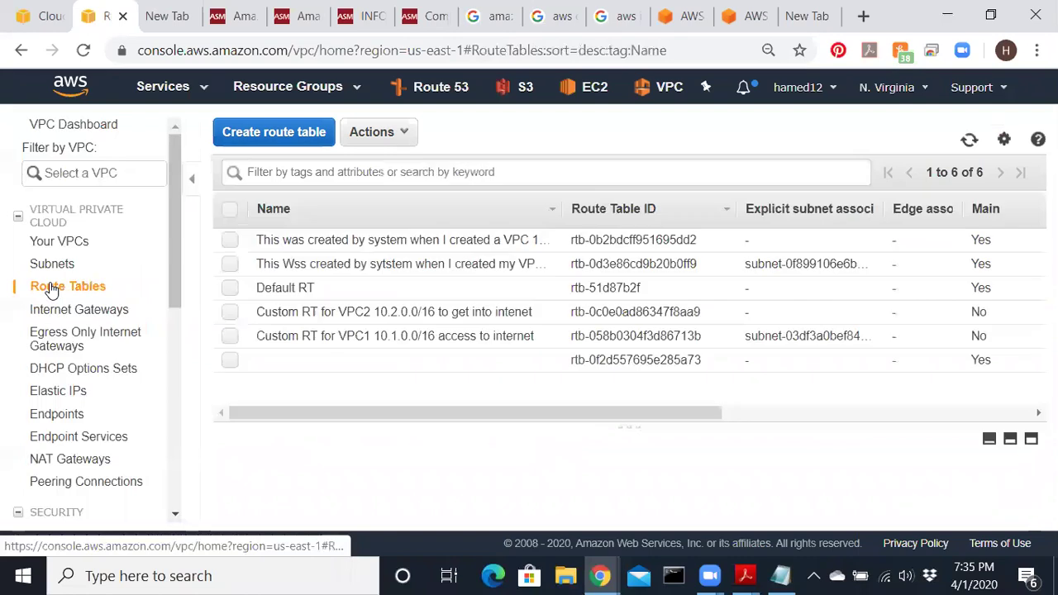
- Start a new subnet with the name tag "Public Subnet 10.3.1.0/24" in VPC 3 10.3.0.0/16
click(57, 266)
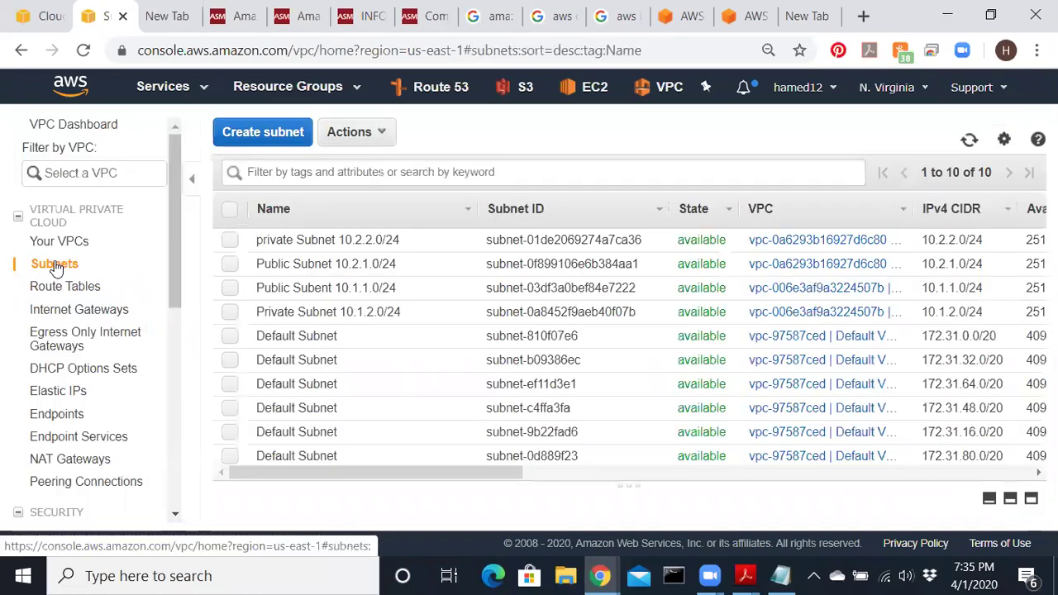
click(292, 143)
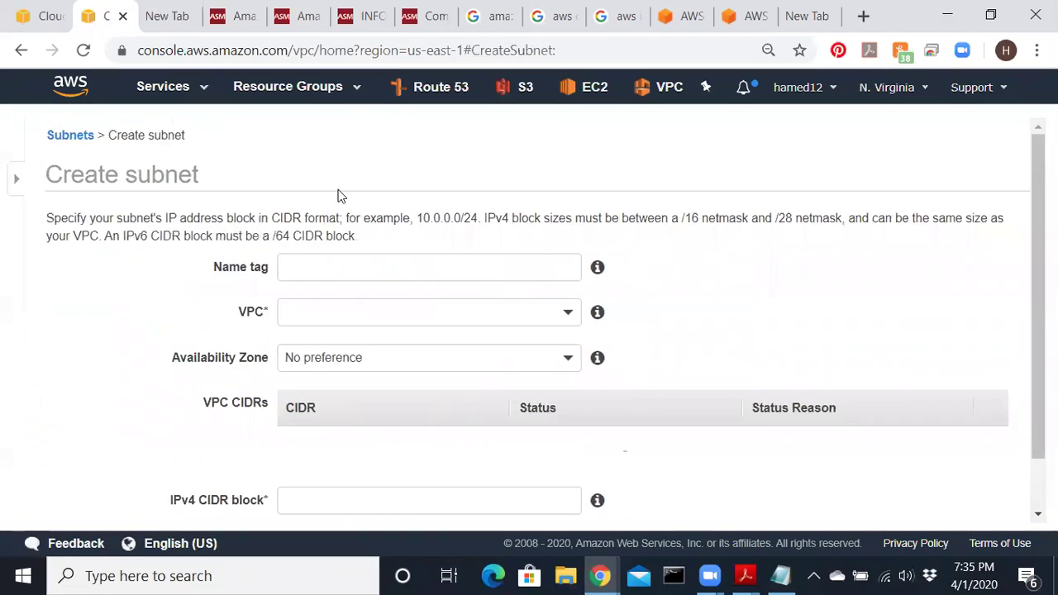
click(312, 258)
text(Publ)
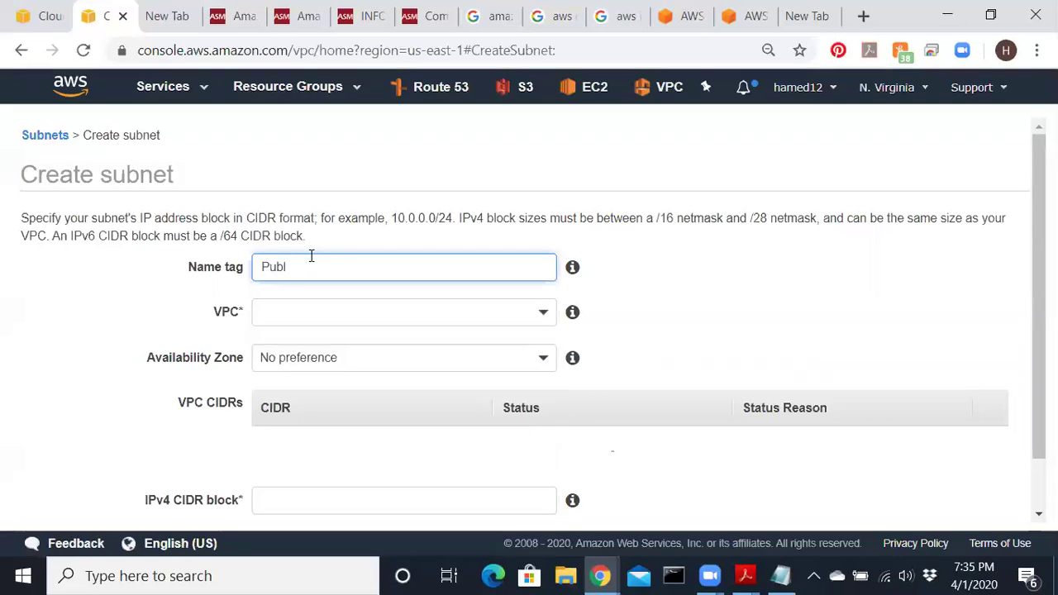
text(icic Subnet 10.3.1.0/24)
click(528, 308)
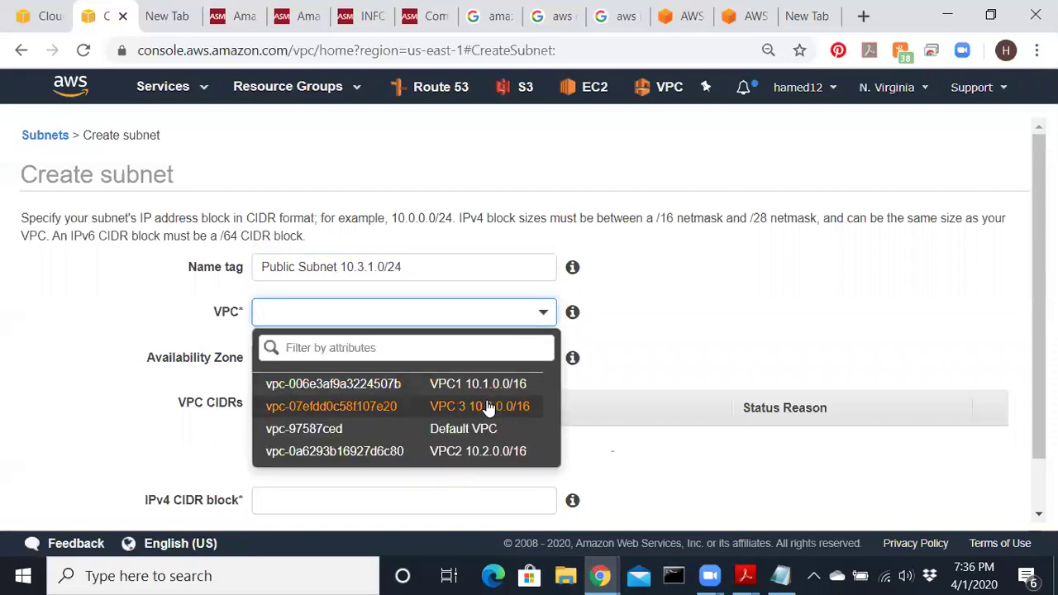
click(489, 409)
- Set the public subnet's IPv4 CIDR block to 10.3.1.0/24, create it and return to the subnet list
scroll(411, 390, down, 1)
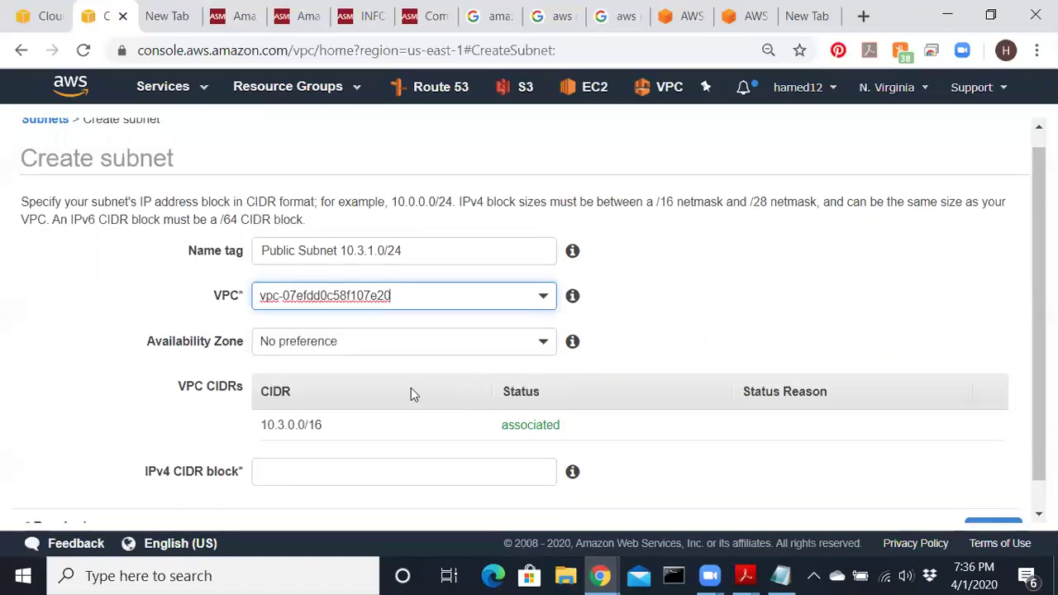
drag(322, 395, 260, 395)
click(295, 436)
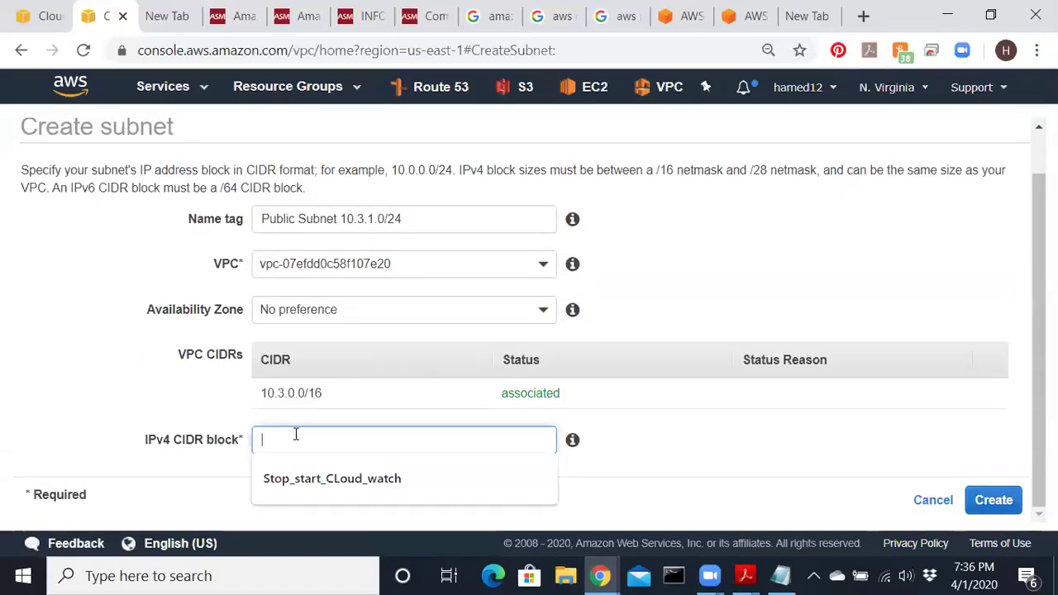
text(10.3.1.0/24)
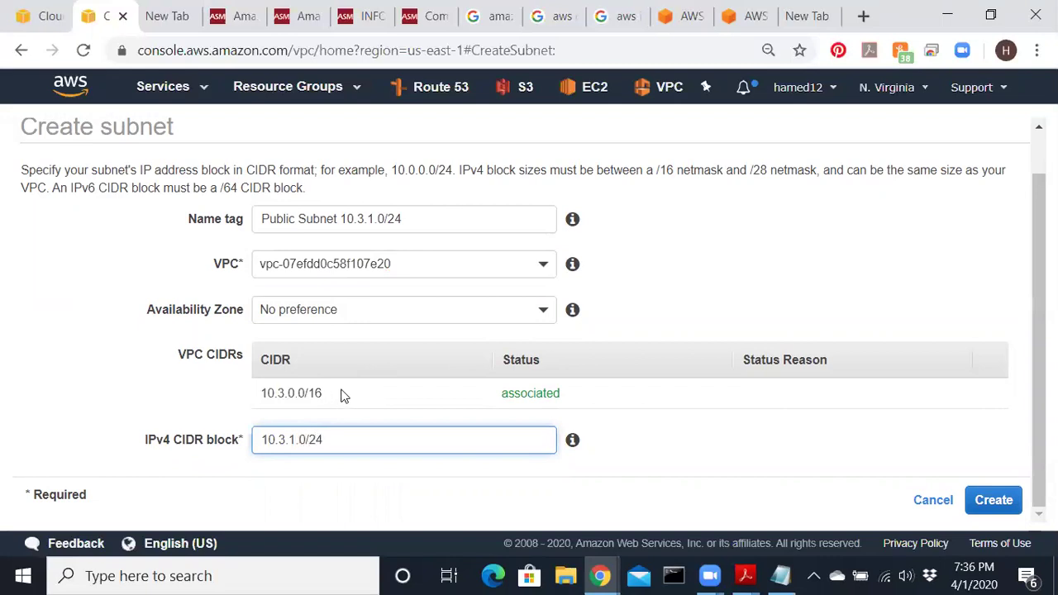
drag(344, 397, 262, 397)
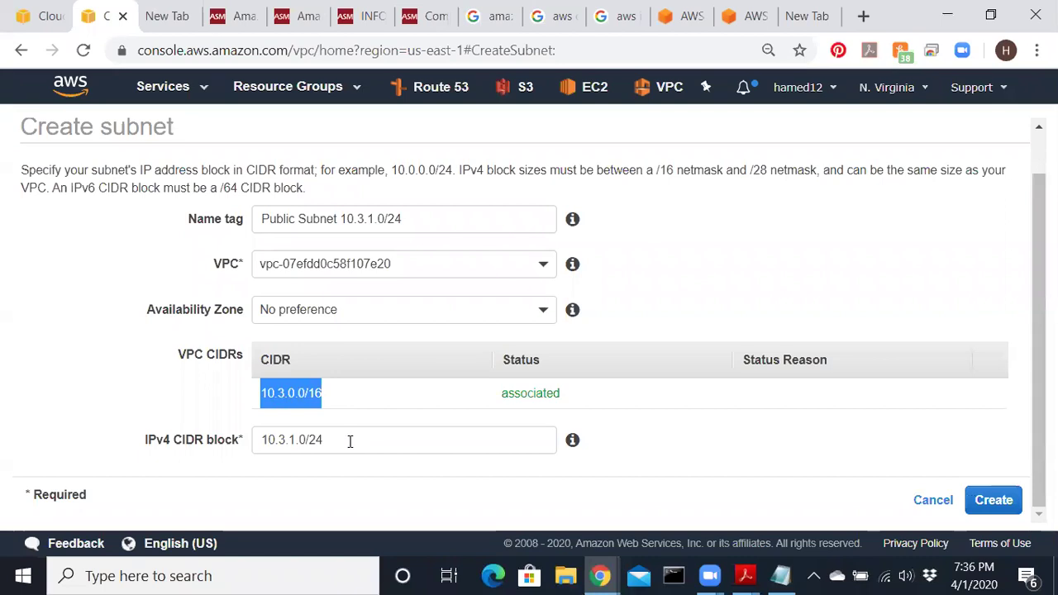
drag(350, 440, 260, 435)
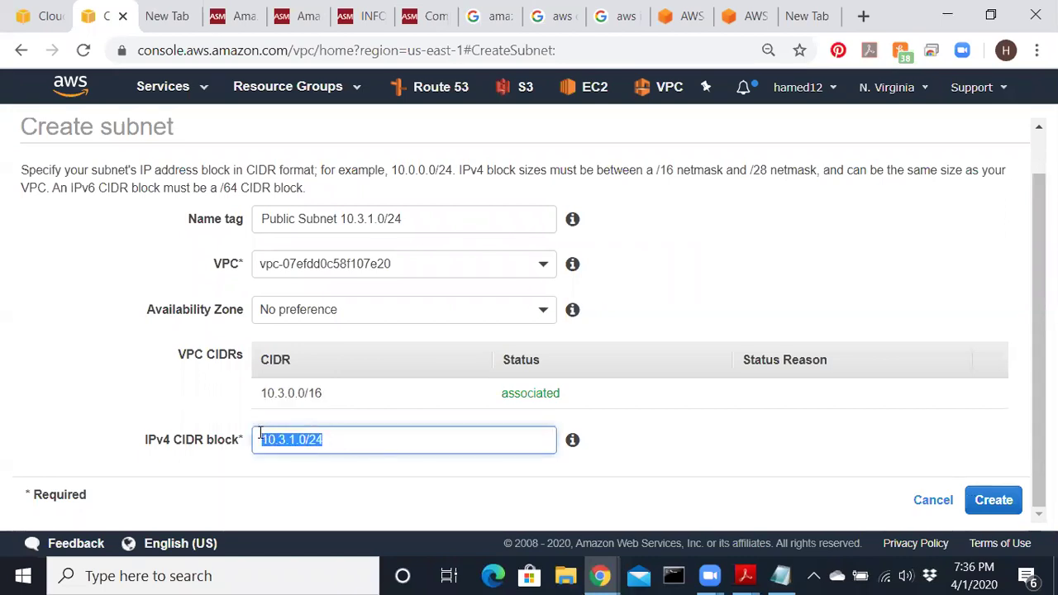
click(994, 500)
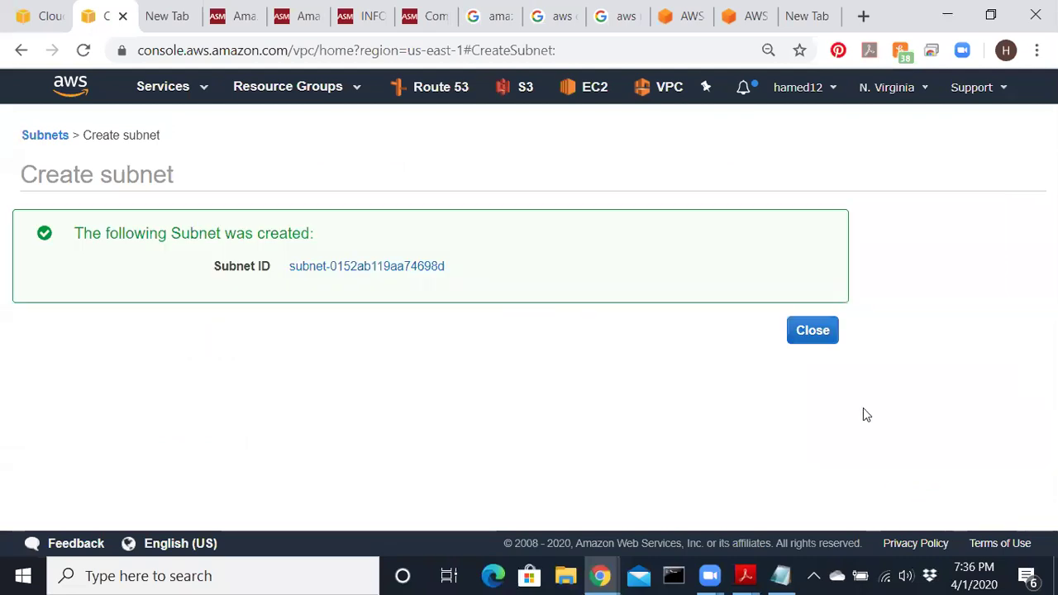
click(814, 331)
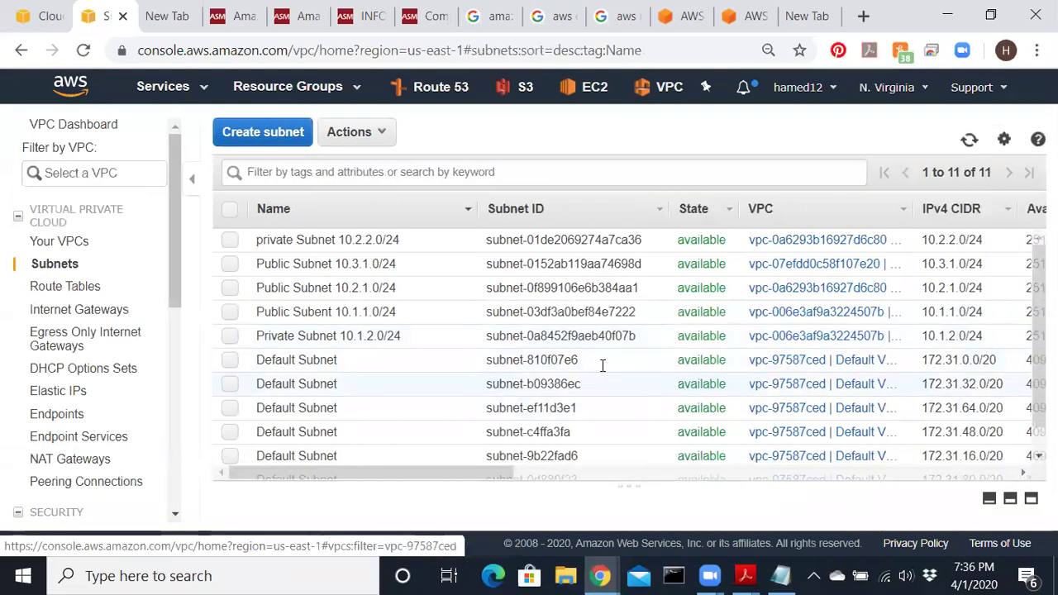
- Start another subnet with the name tag "Private 10.3.2.0/24" in VPC 3 10.3.0.0/16
click(258, 134)
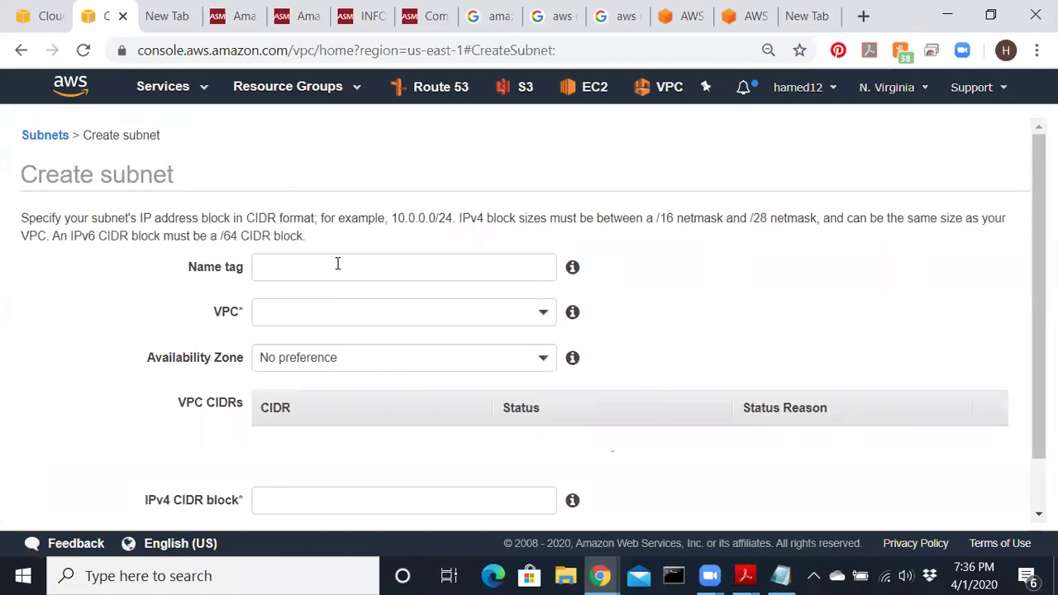
click(337, 263)
text(Private )
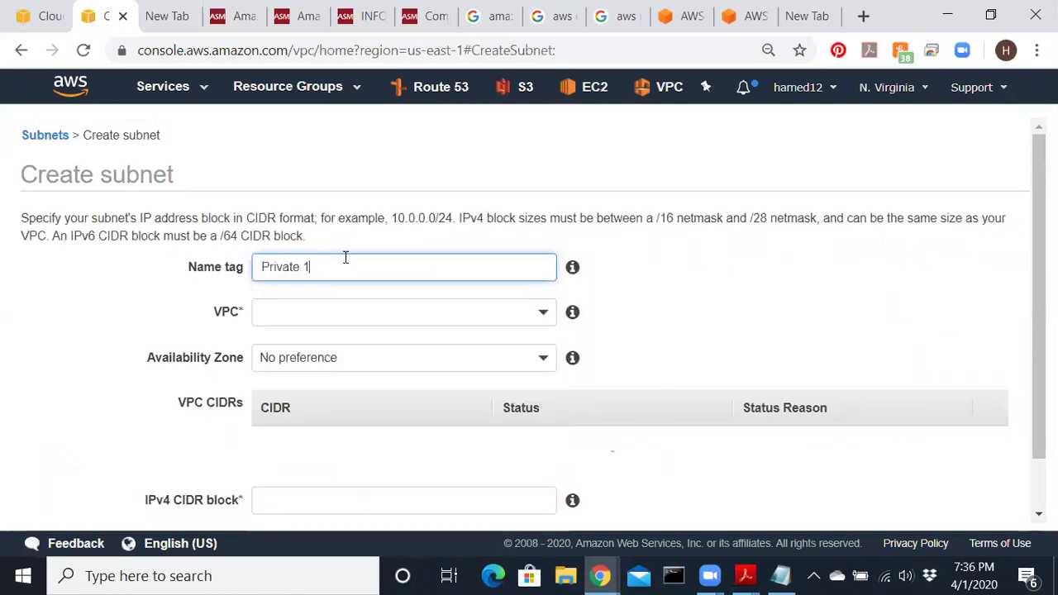
text(10.3.2)
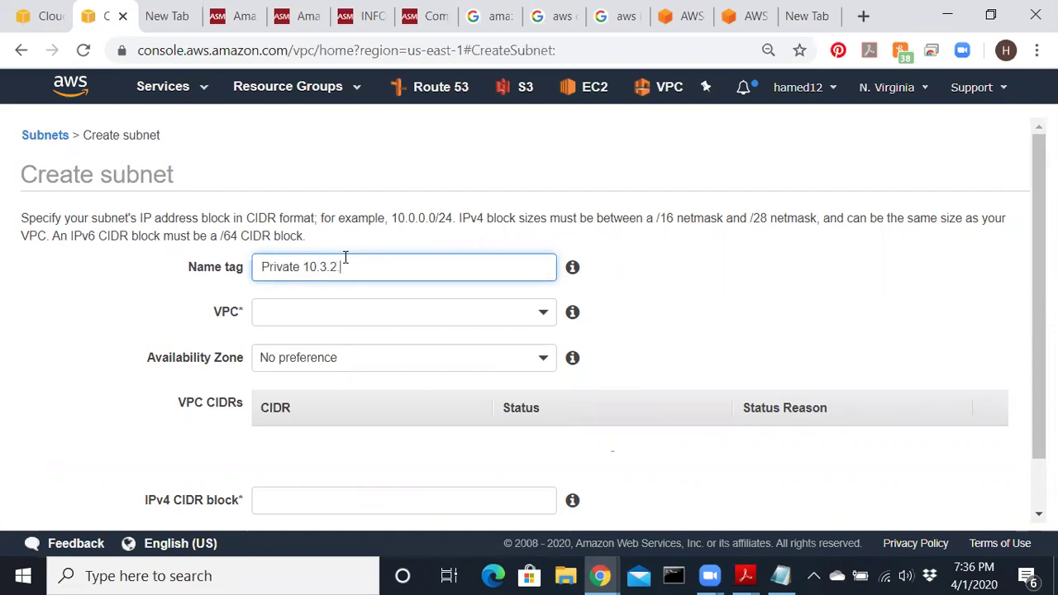
key(Tab)
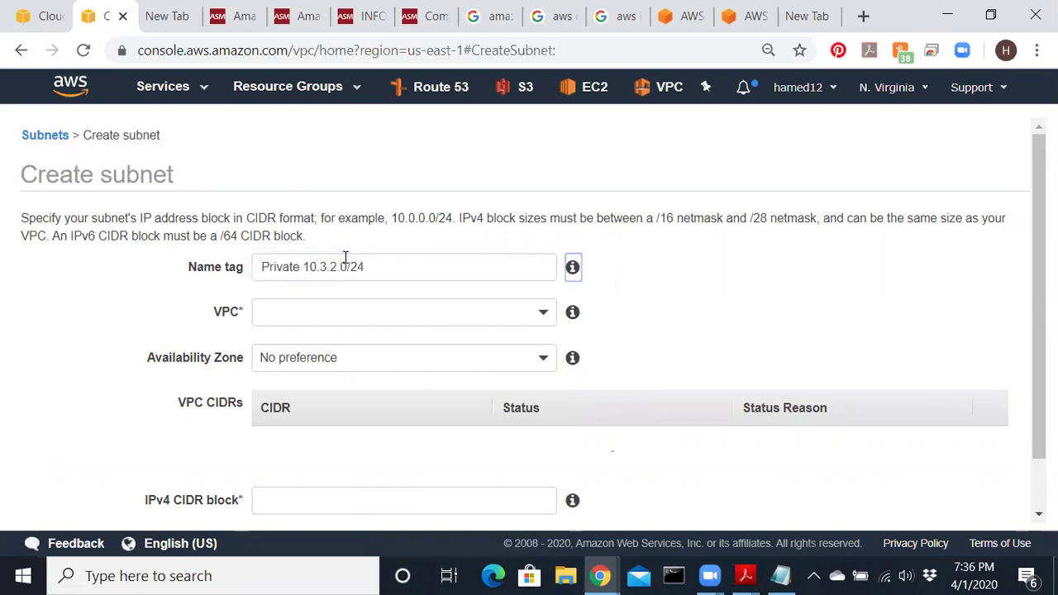
click(545, 311)
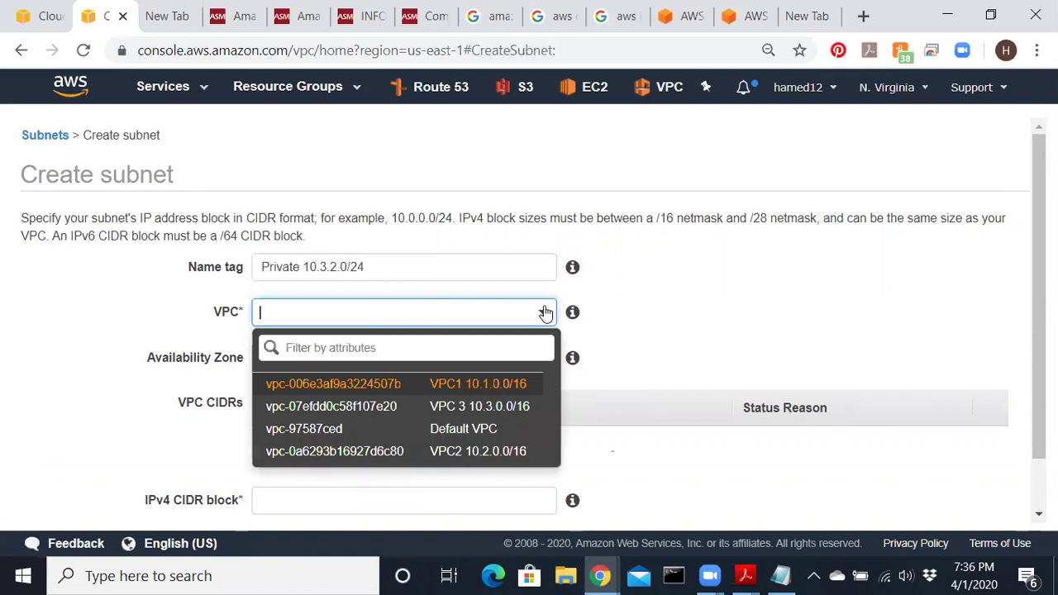
click(489, 406)
- Create the private subnet in availability zone us-east-1b with IPv4 CIDR block 10.3.2.0/24 and return to the subnet list
click(539, 358)
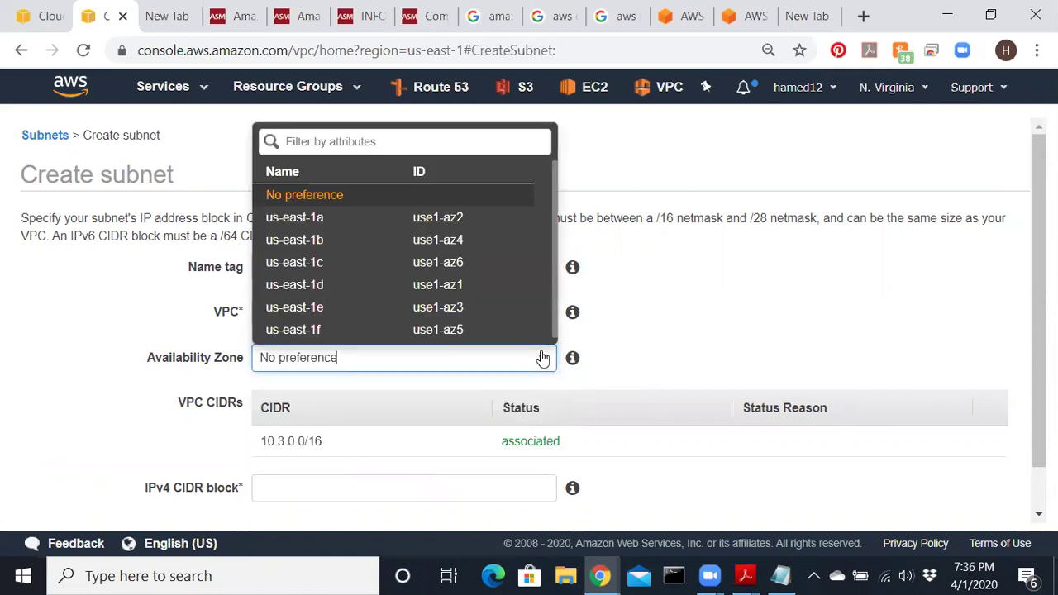
click(365, 238)
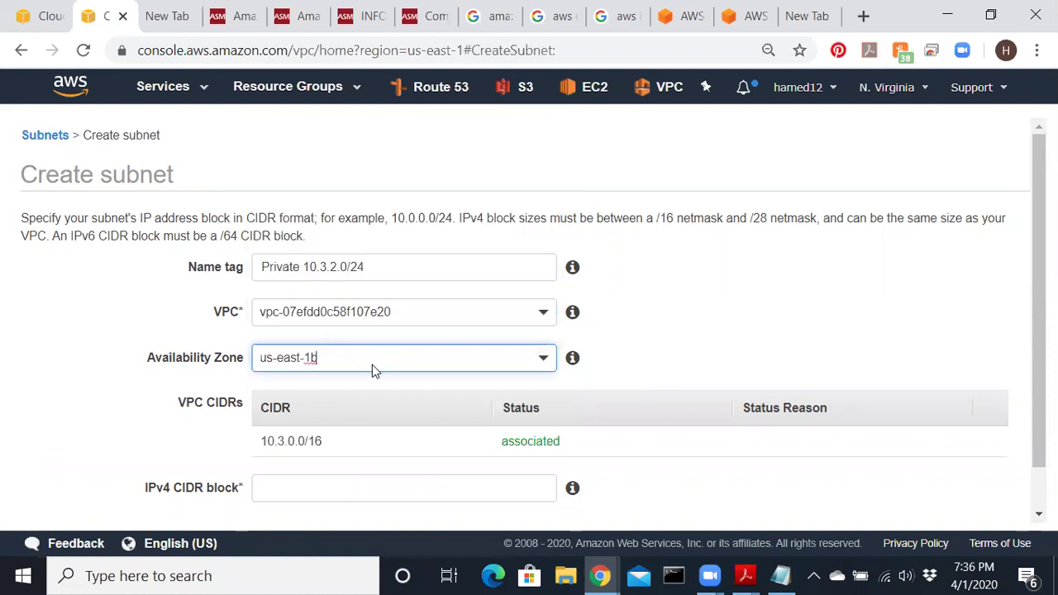
click(347, 483)
text(1)
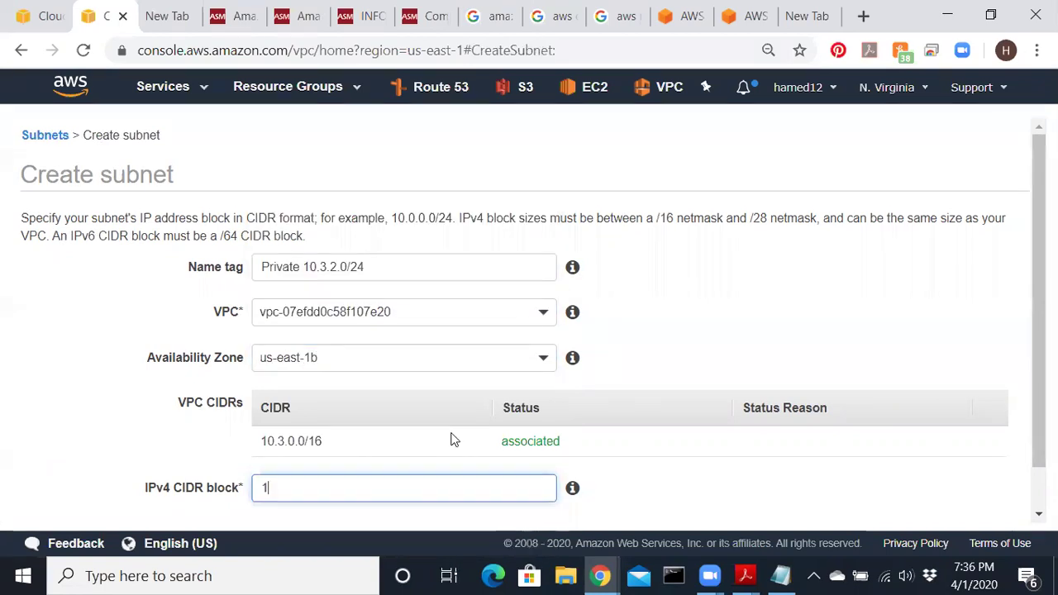
text(0.3.2.0/24)
scroll(643, 433, down, 1)
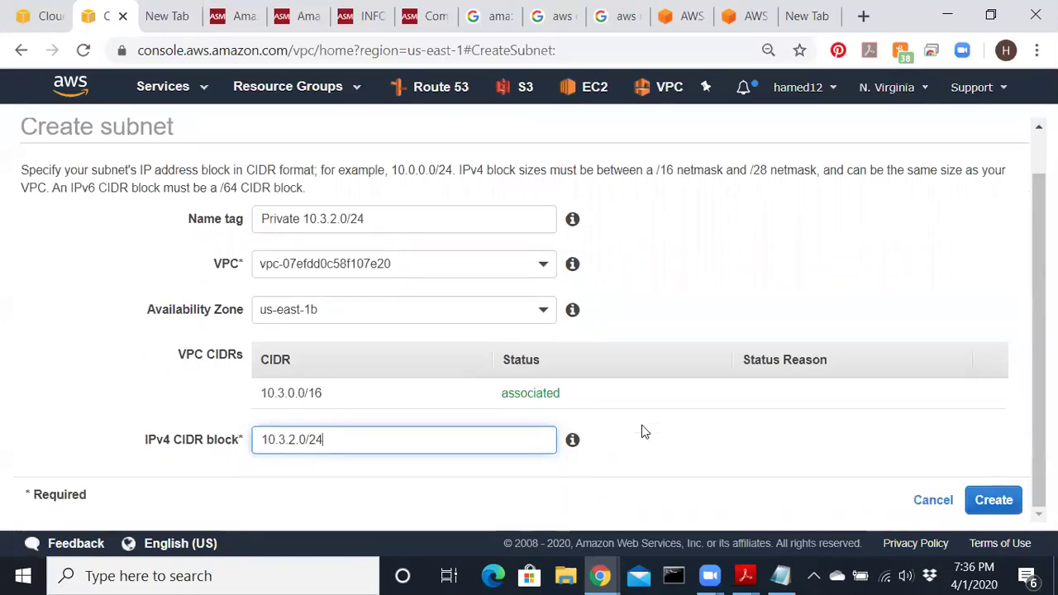
click(972, 499)
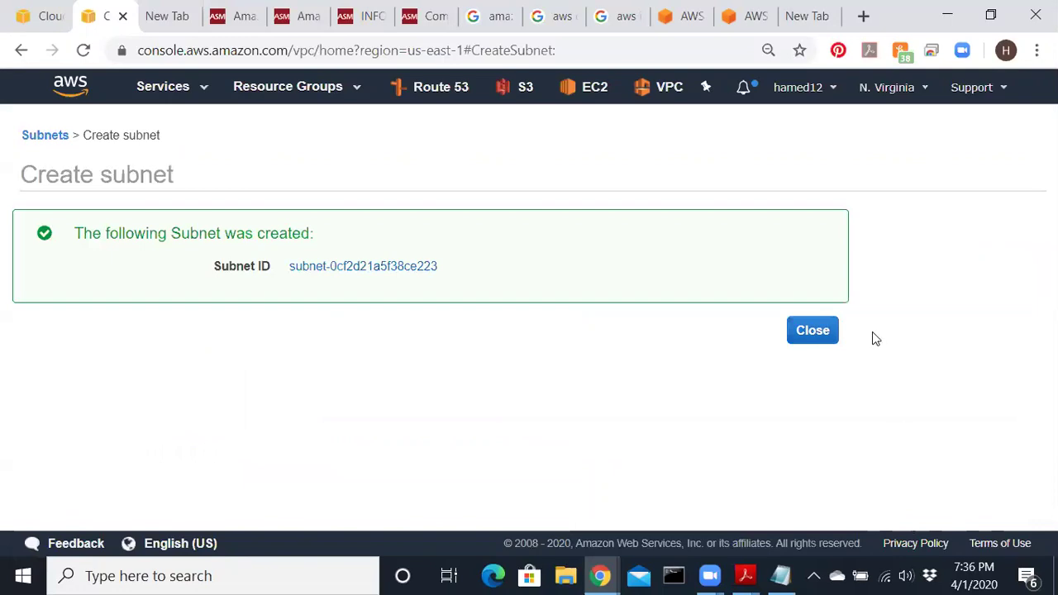
click(812, 331)
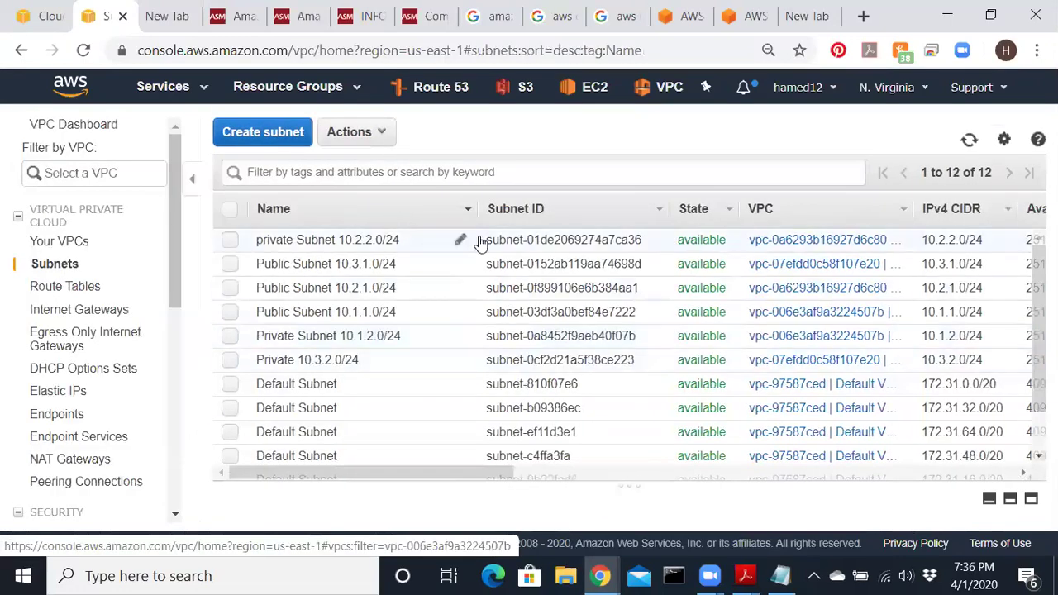
- Create an internet gateway named "IGW3 for VPC3 10.3.0.0/16" and return to the internet gateway list
click(75, 247)
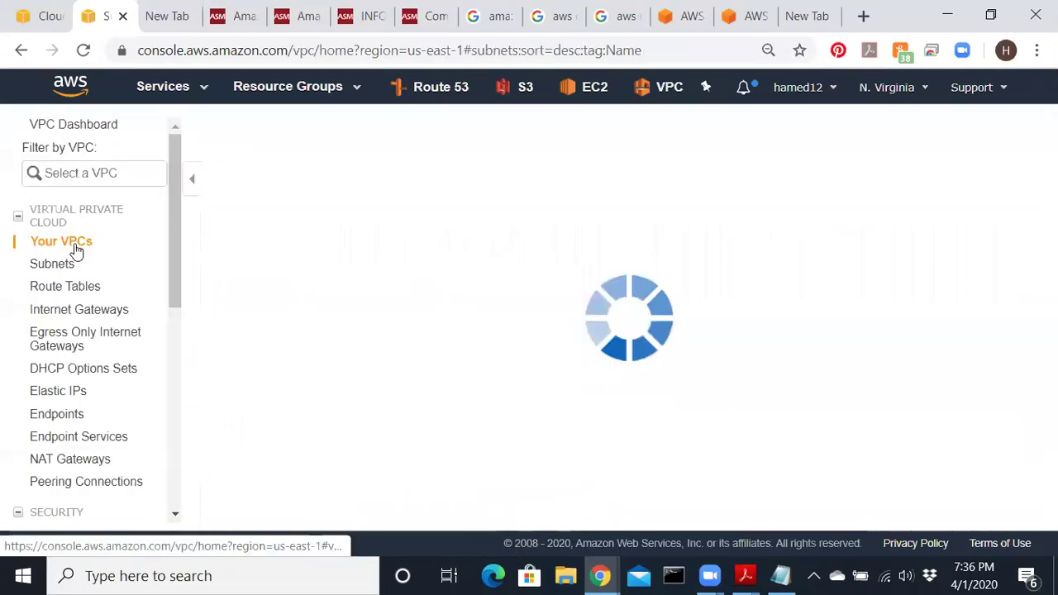
click(72, 266)
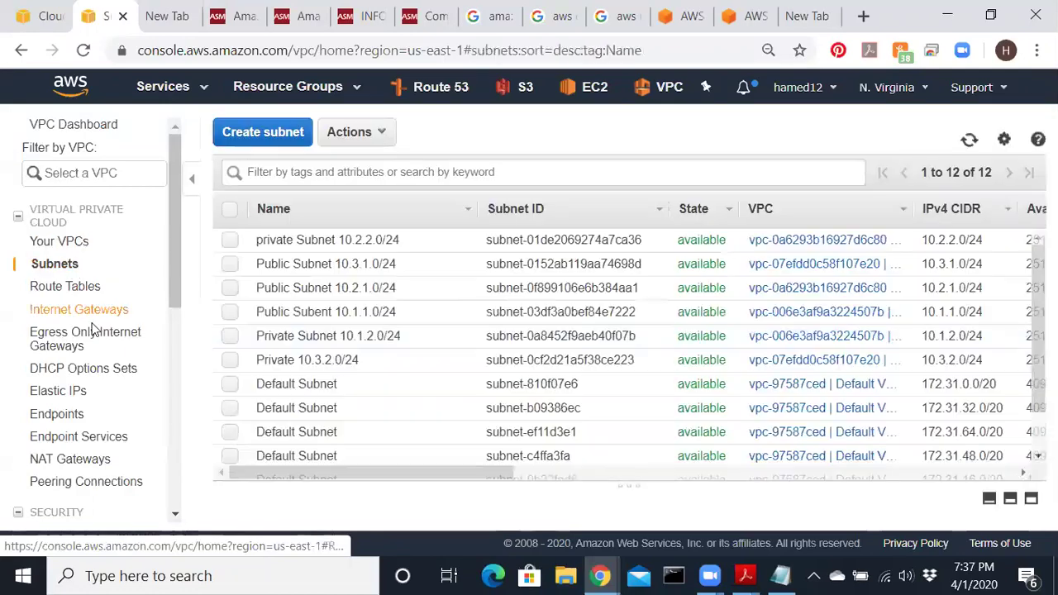
click(95, 319)
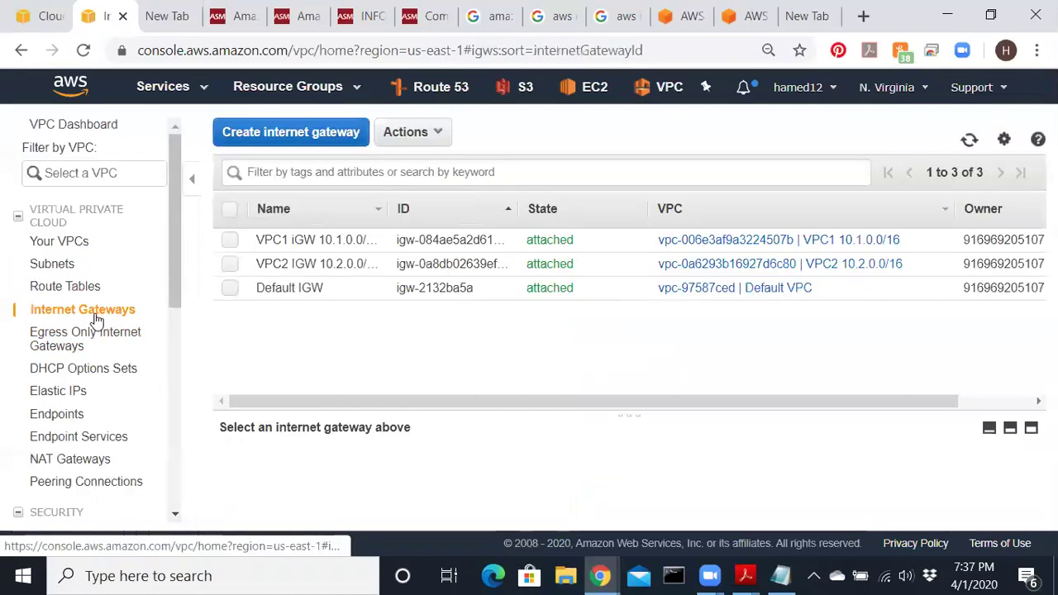
click(294, 135)
click(252, 247)
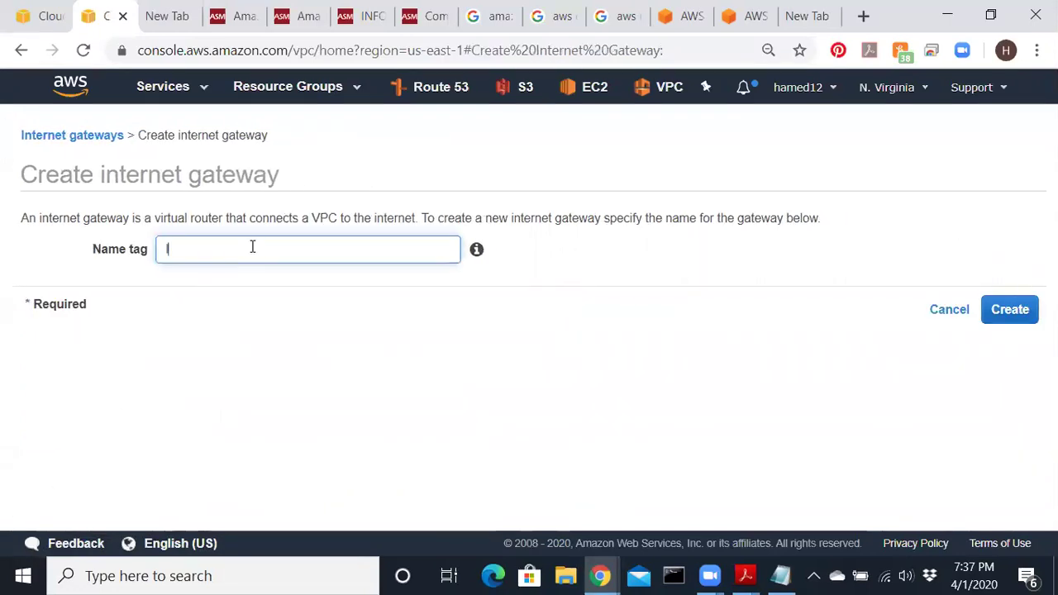
text(IGW3 for)
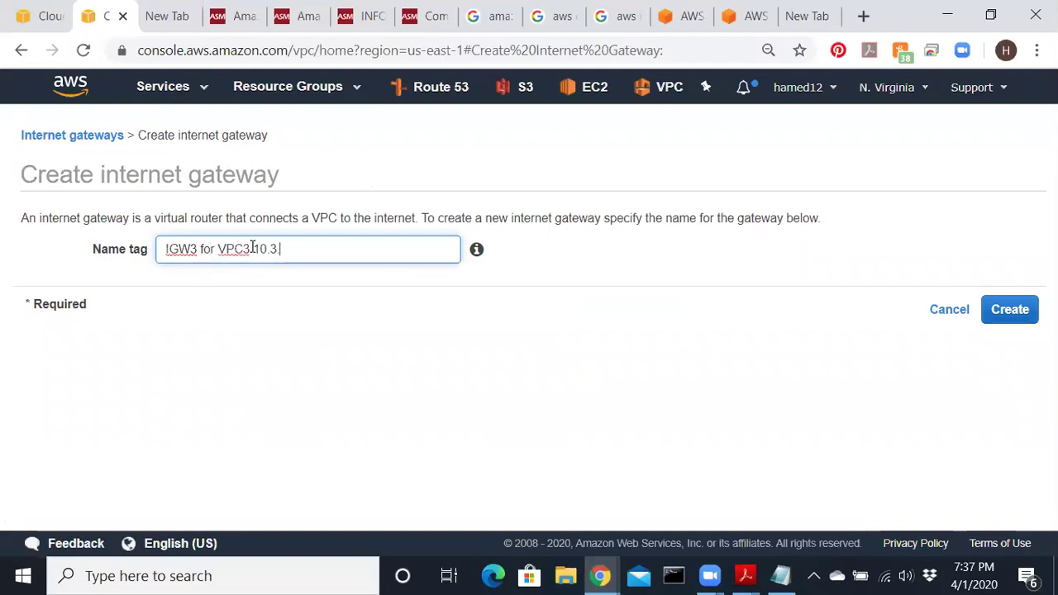
text(VPC3 10.3.0.0/16)
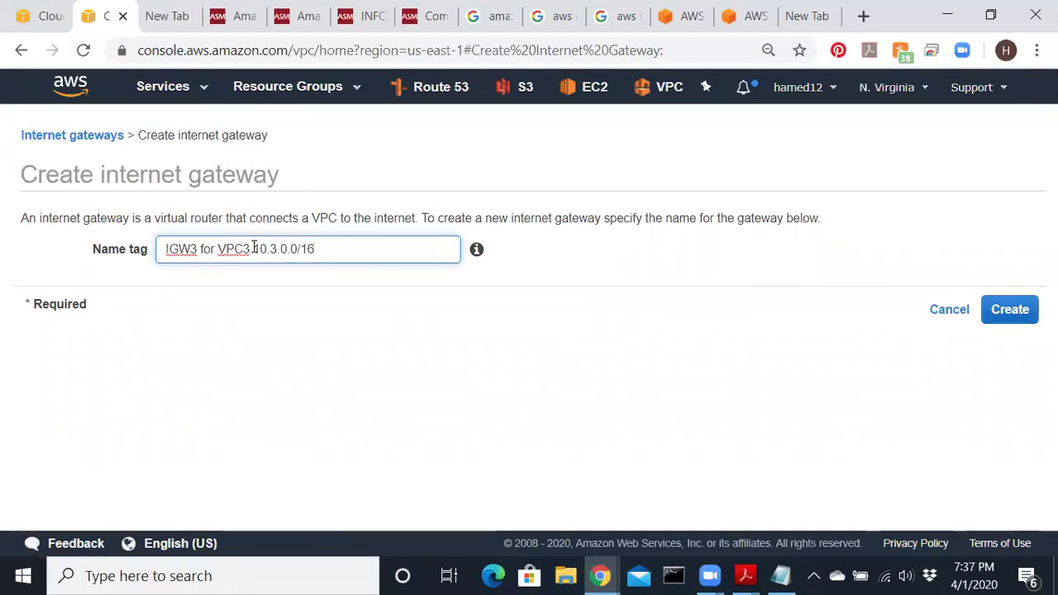
click(1018, 309)
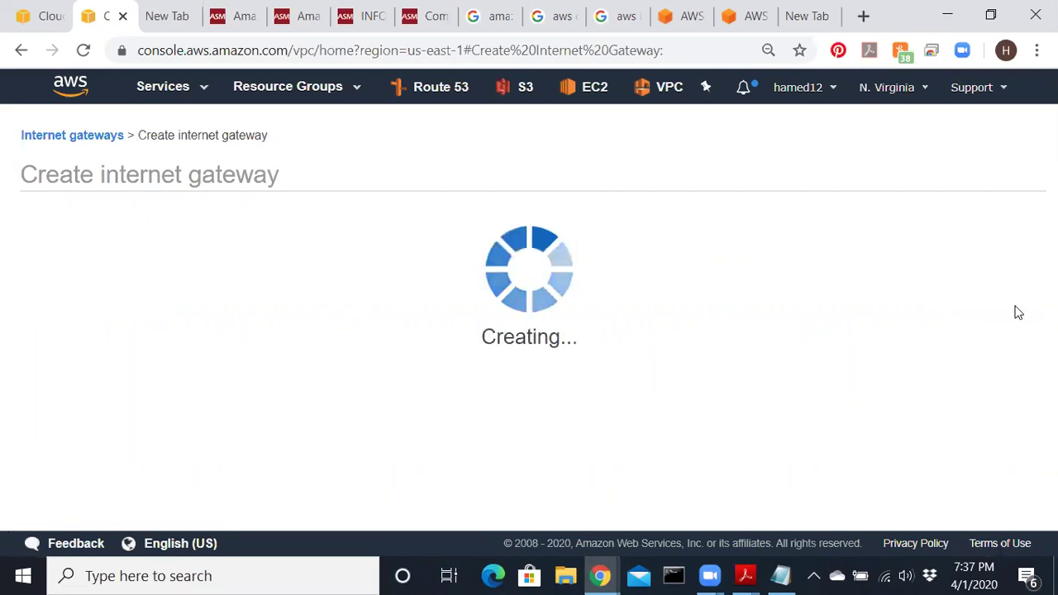
click(817, 330)
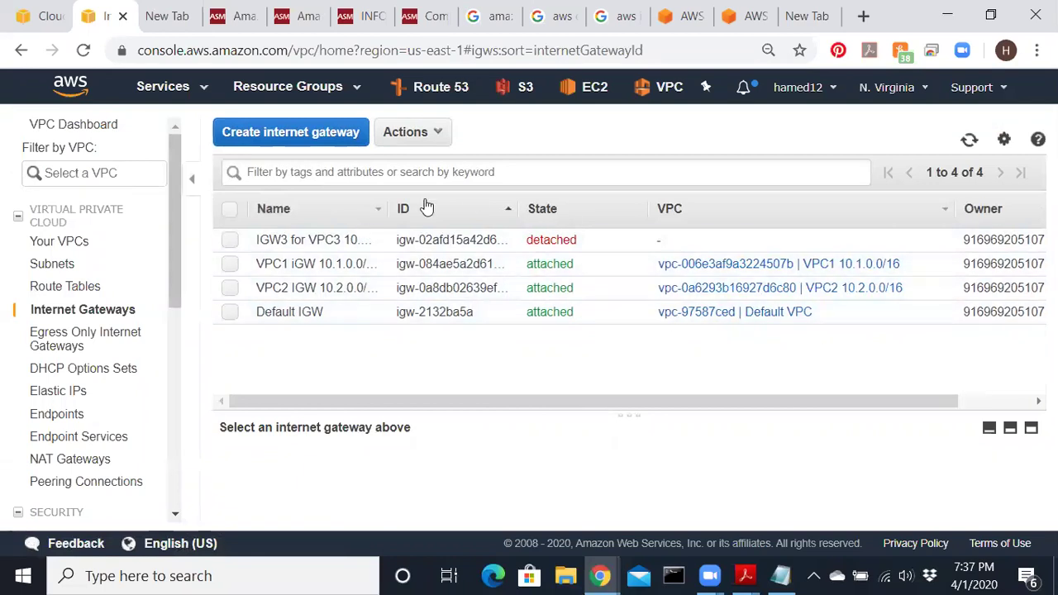
- Rename the new internet gateway to "VPC3 IGW 10.3.0.0/16"
click(369, 245)
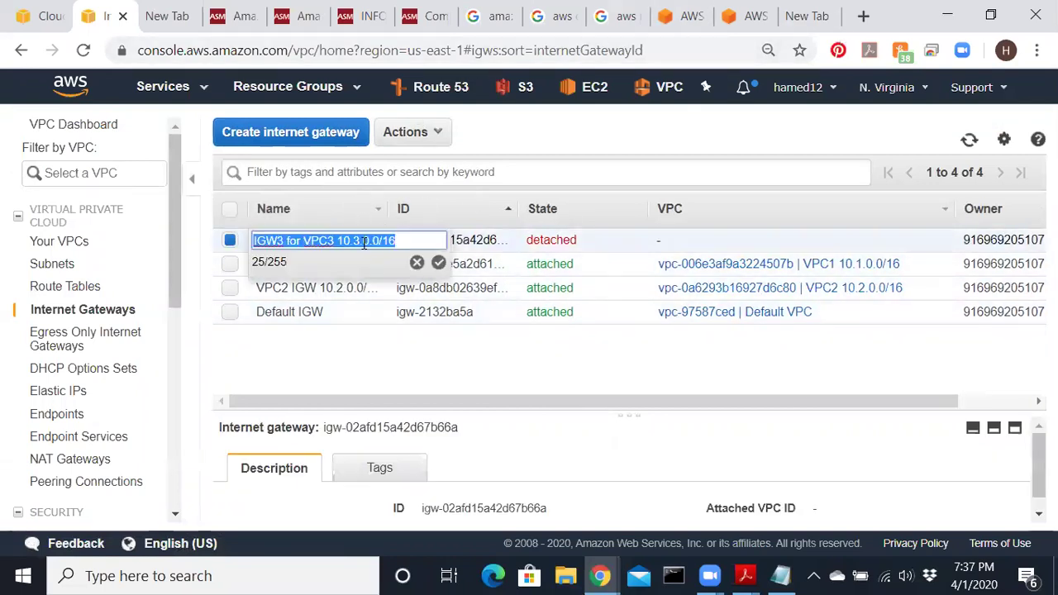
click(304, 245)
key(BackSpace)
key(BackSpace)
key(BackSpace)
key(BackSpace)
key(BackSpace)
key(BackSpace)
key(BackSpace)
key(BackSpace)
text(IGW)
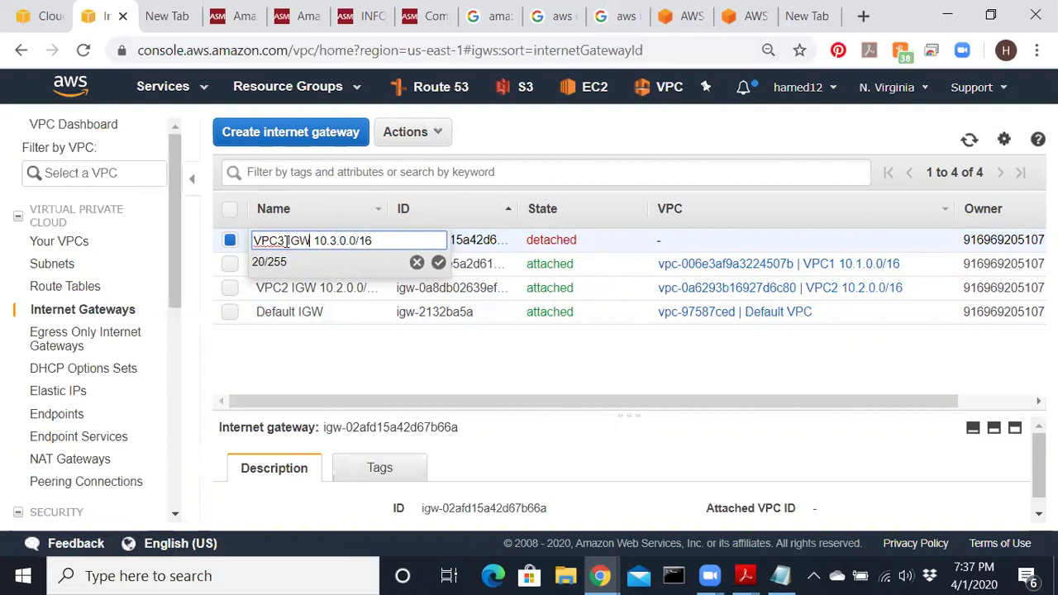
click(438, 262)
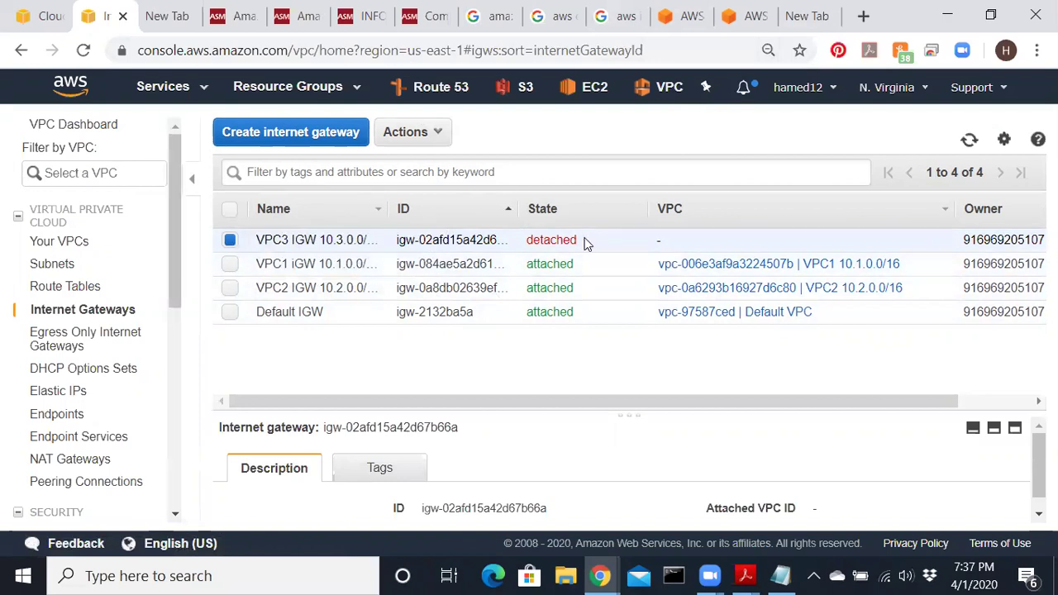
- Attach the internet gateway "VPC3 IGW 10.3.0.0/16" to VPC 3 10.3.0.0/16
drag(583, 274, 524, 267)
click(449, 261)
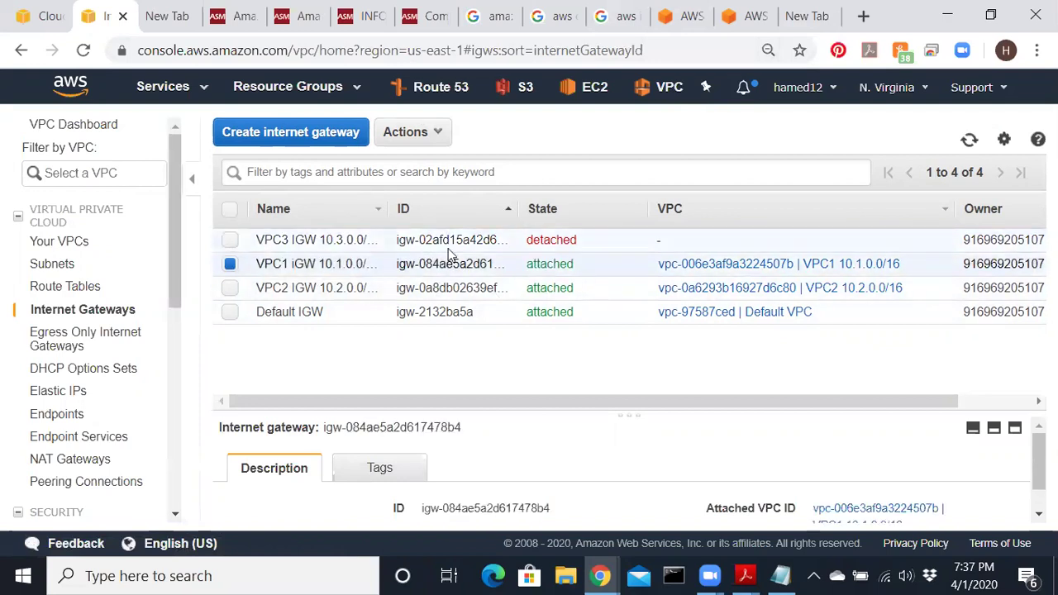
drag(305, 241, 209, 252)
click(229, 240)
click(230, 264)
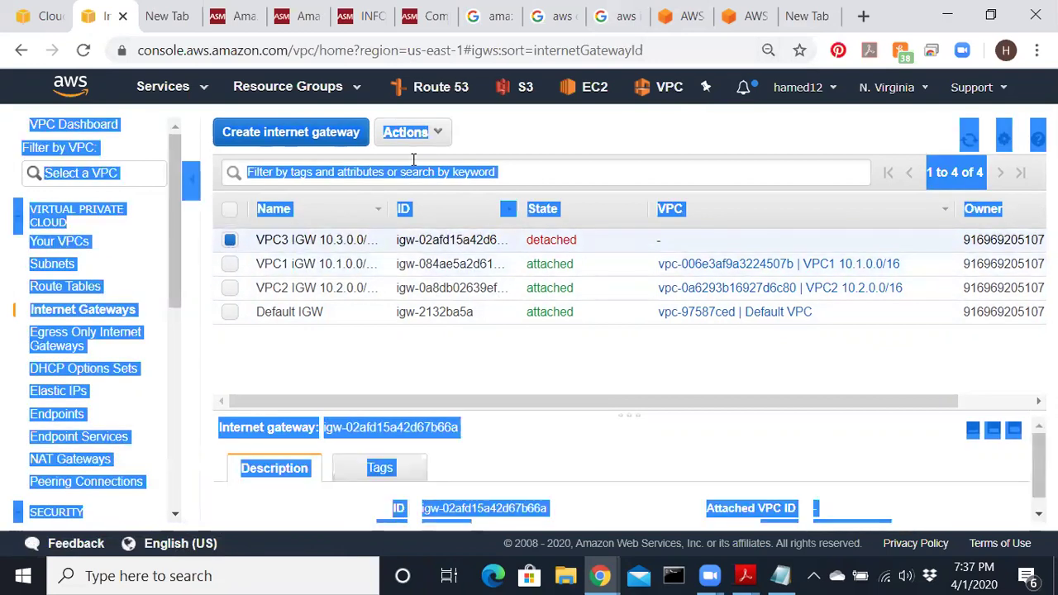
click(496, 383)
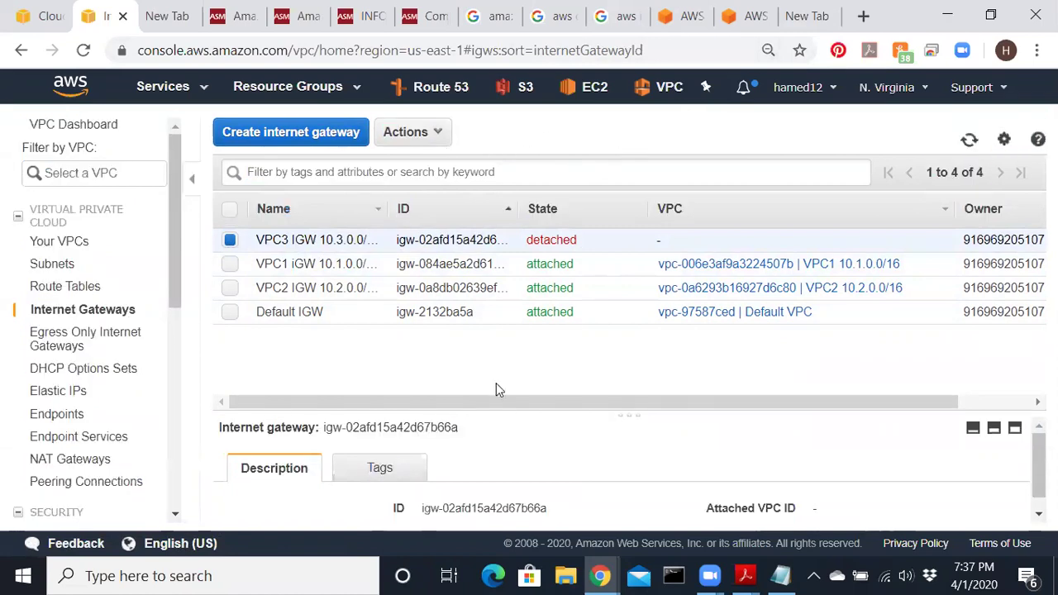
click(440, 138)
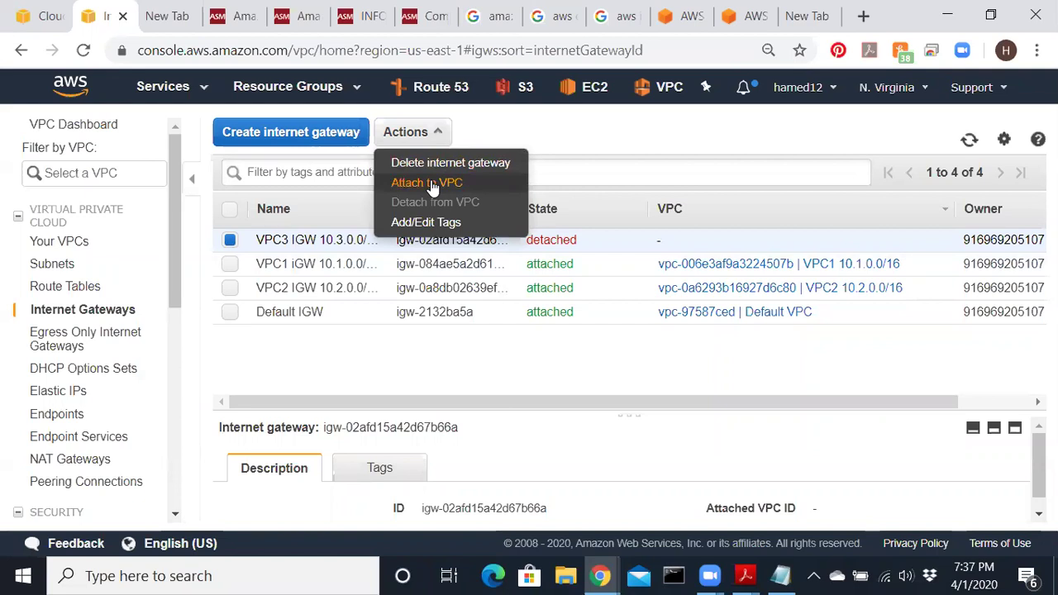
click(431, 182)
click(645, 250)
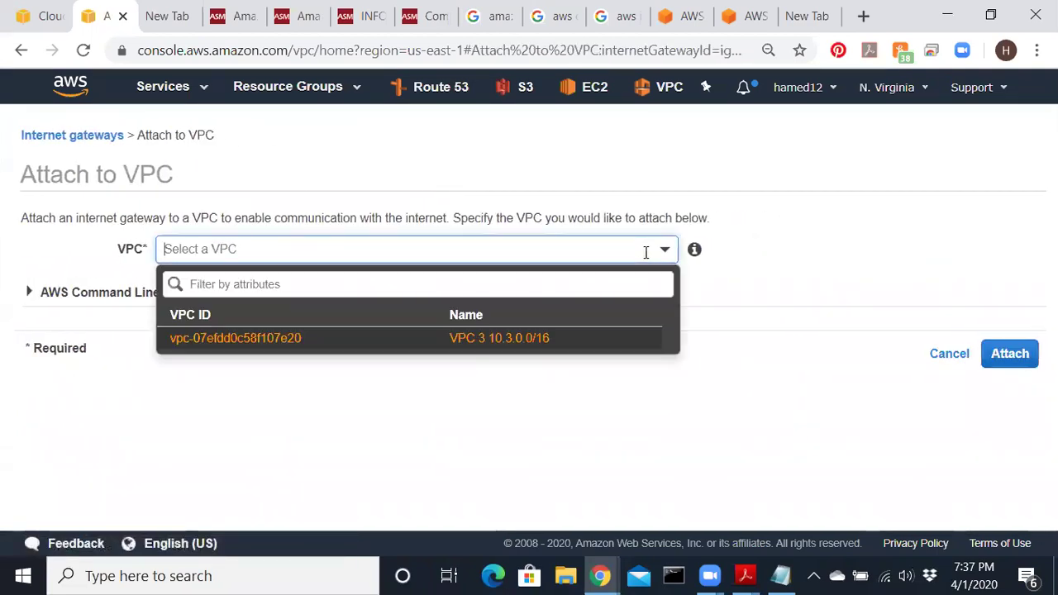
click(535, 338)
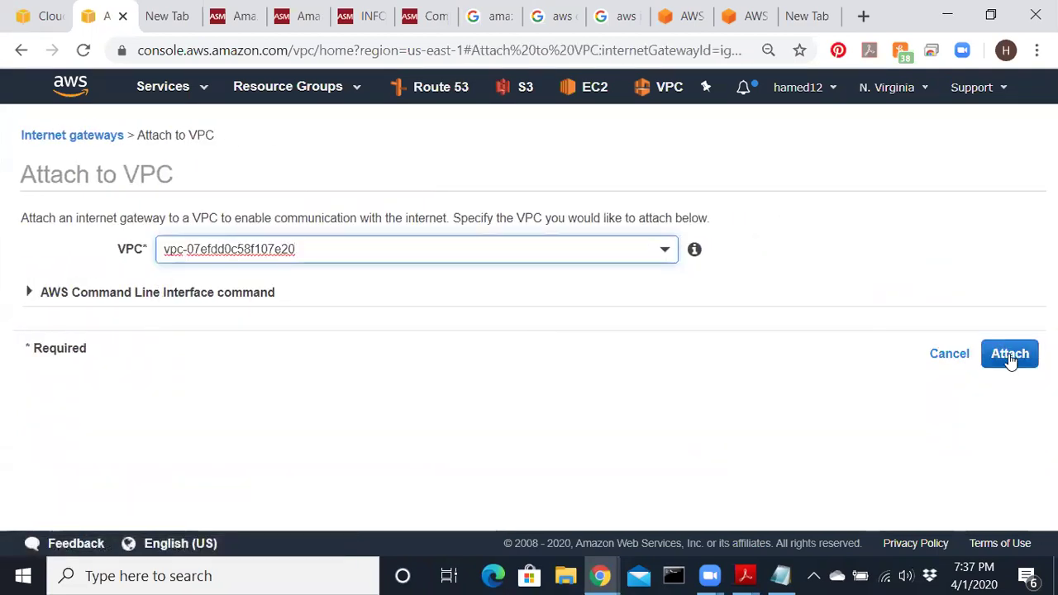
click(1008, 354)
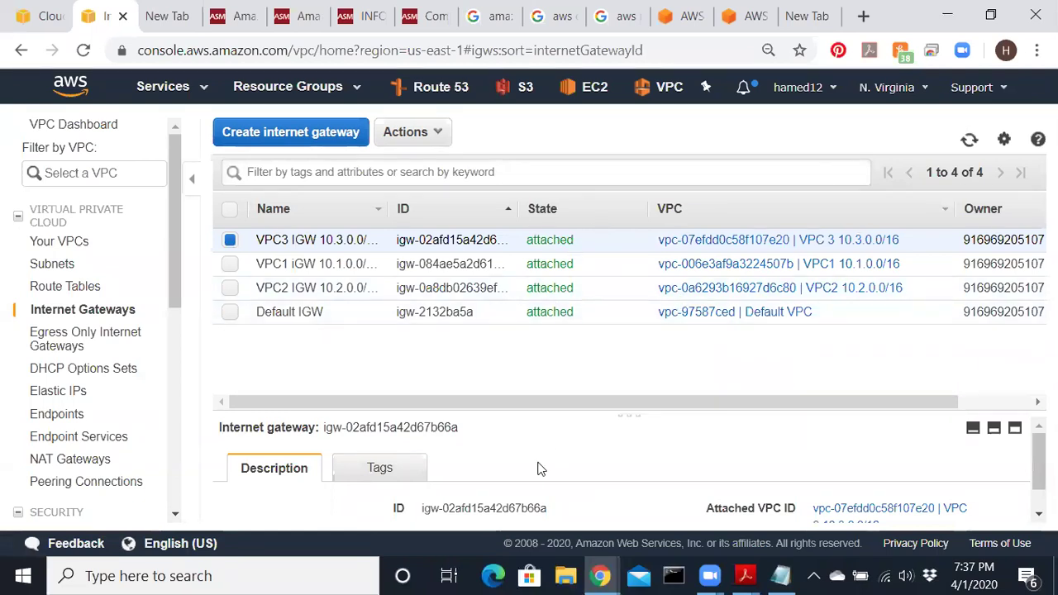
- Name the unnamed main route table "This was created by system when I created my VPC3 10.3.0.0/16"
click(52, 289)
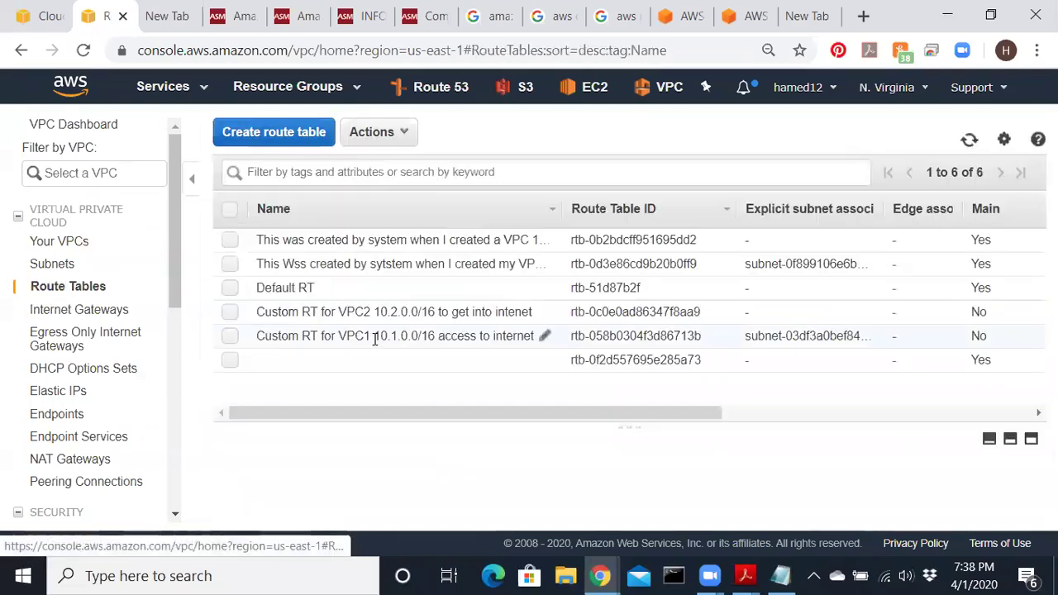
click(544, 362)
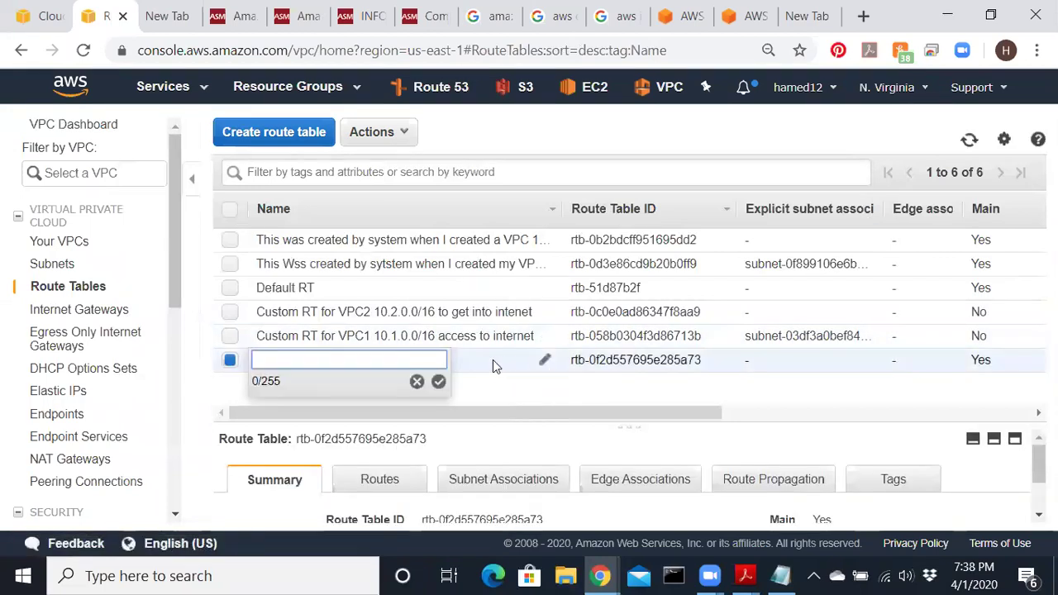
text(This wass)
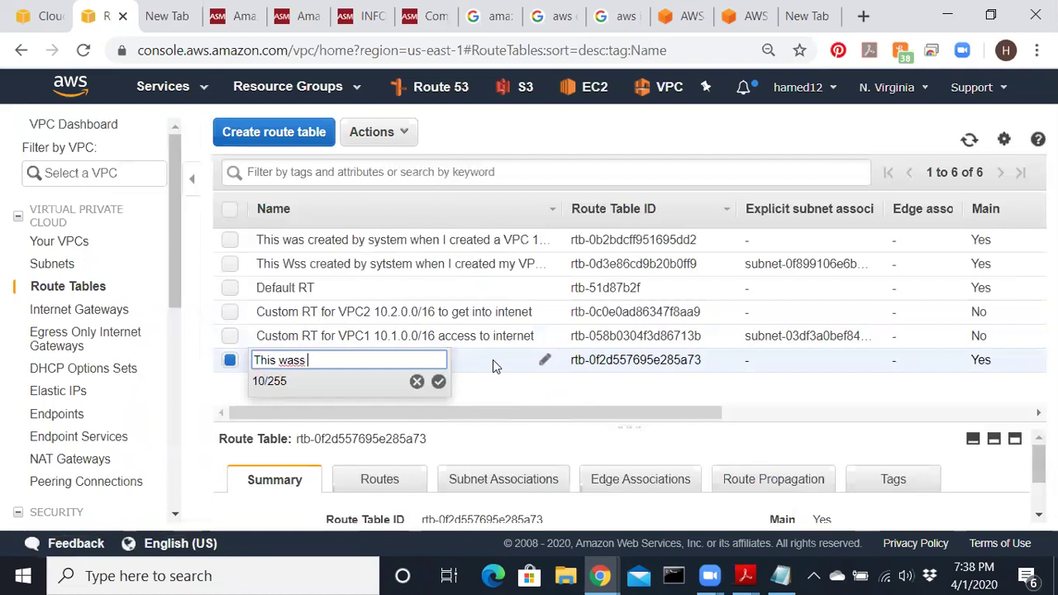
key(BackSpace)
key(BackSpace)
text( created by system whe)
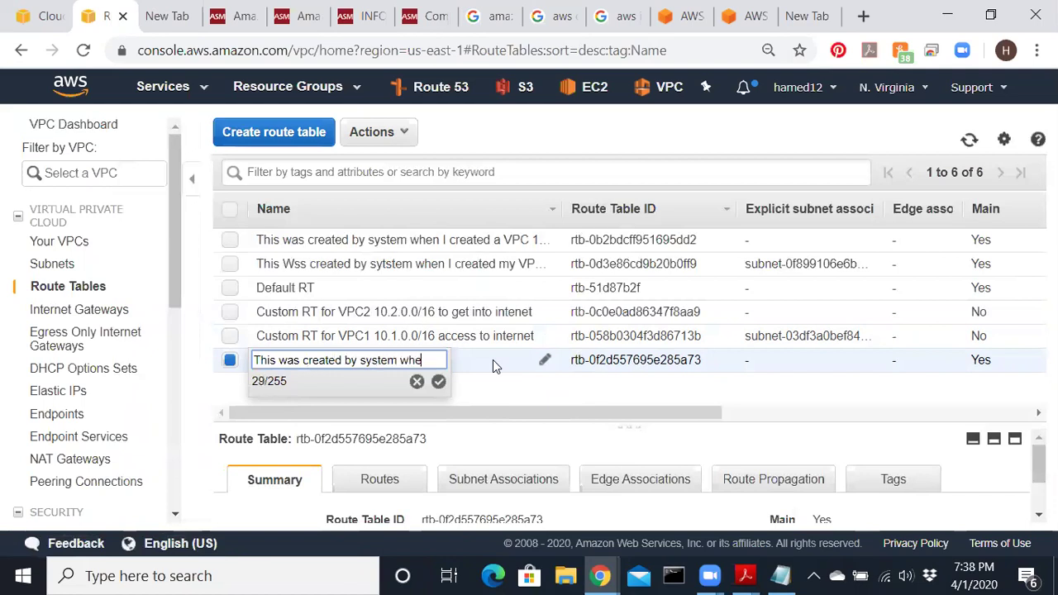
text(n I created )
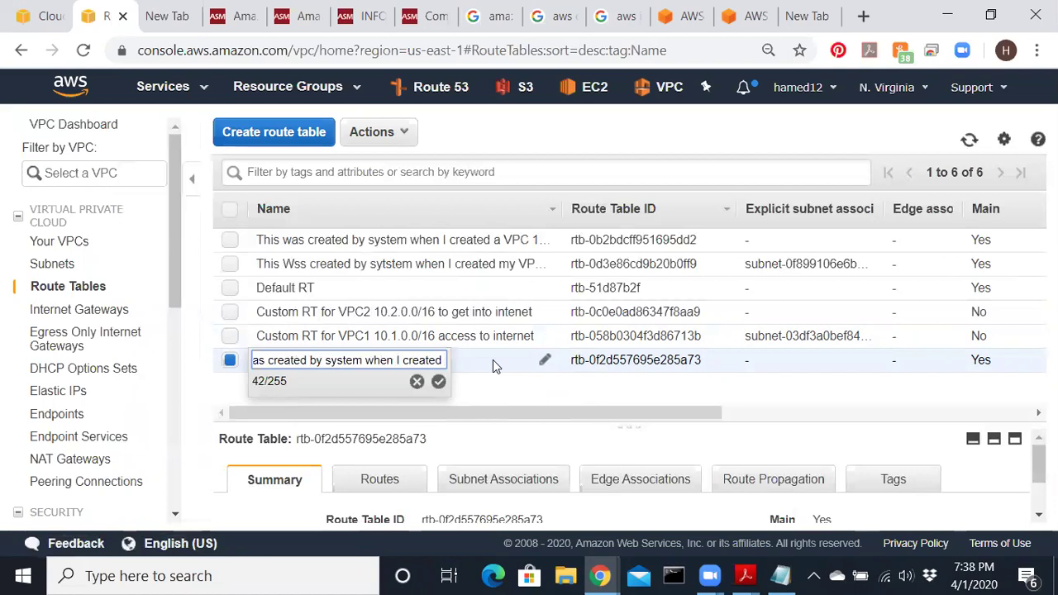
text(my VPC)
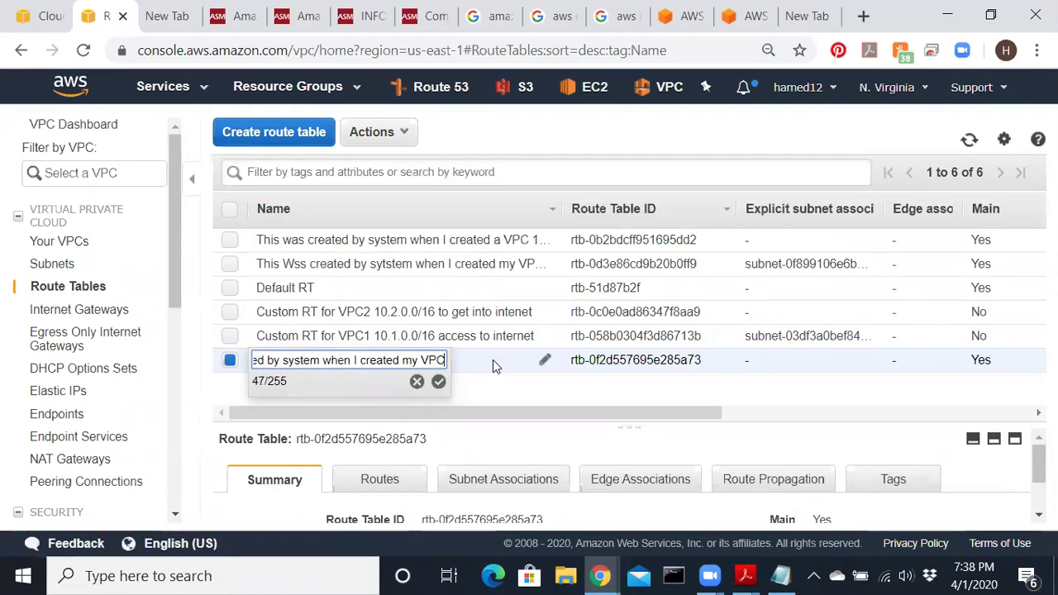
text(3 10.)
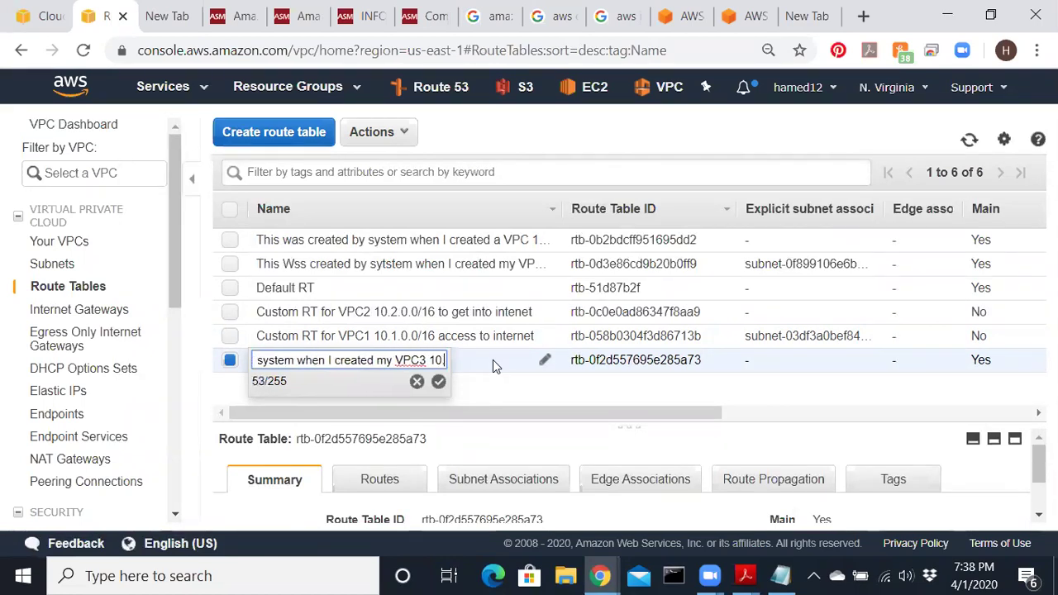
text(3.0.0/16)
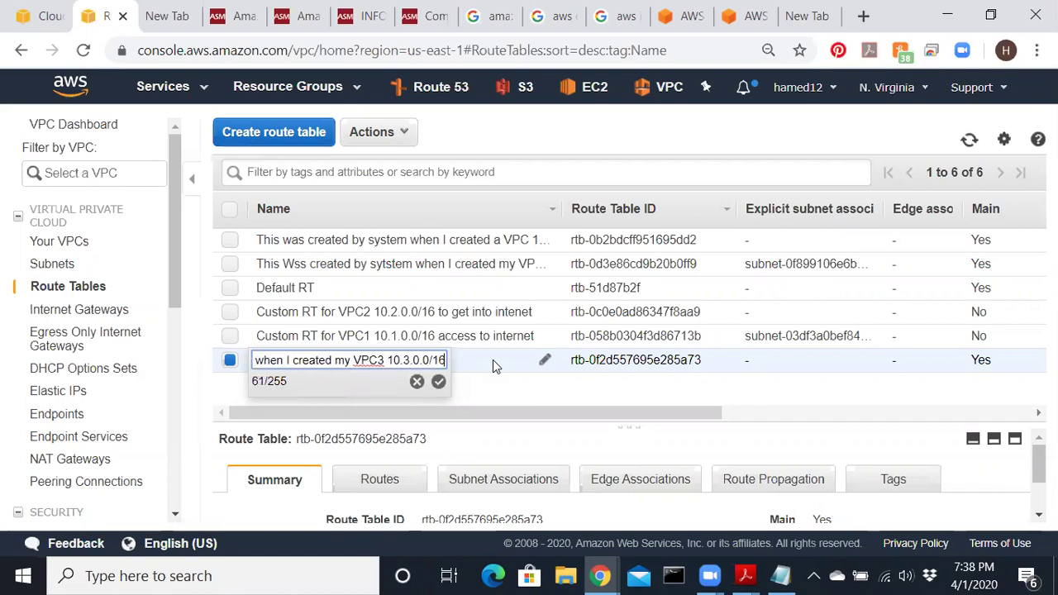
click(438, 381)
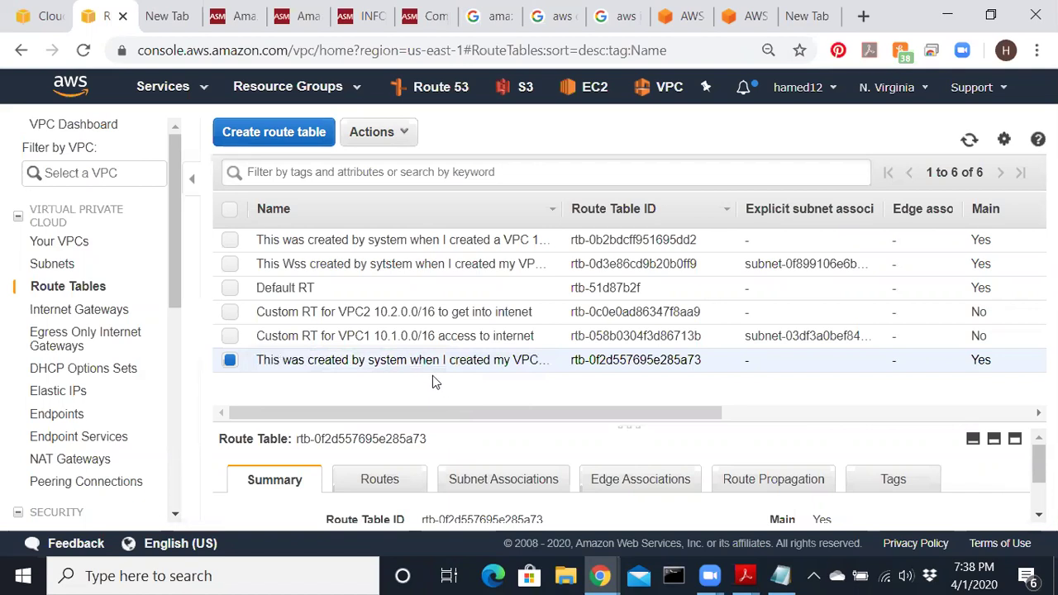
- Create a route table named "Custom RT for VPC3 10.3.0.0/16 access to internet" in VPC 3 10.3.0.0/16 and return to the route table list
click(310, 132)
click(300, 240)
text(Custo)
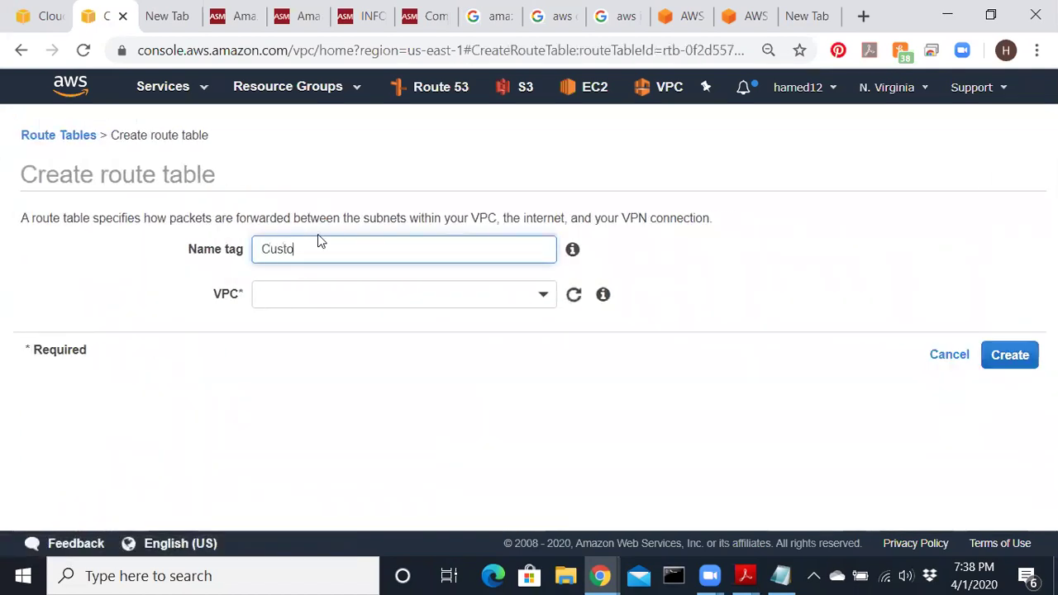
text(m VRT fpr)
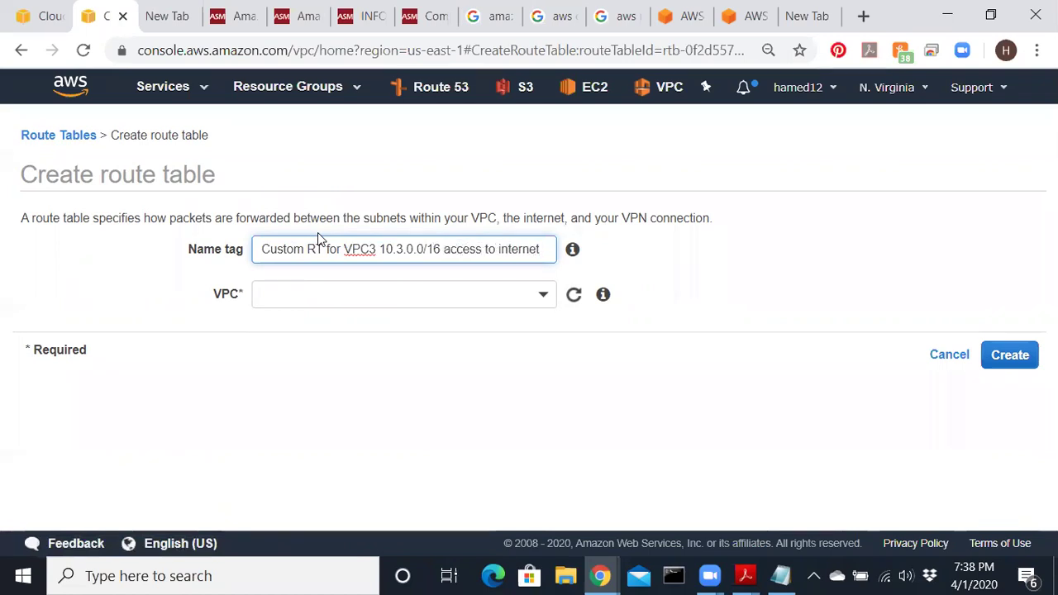
click(539, 300)
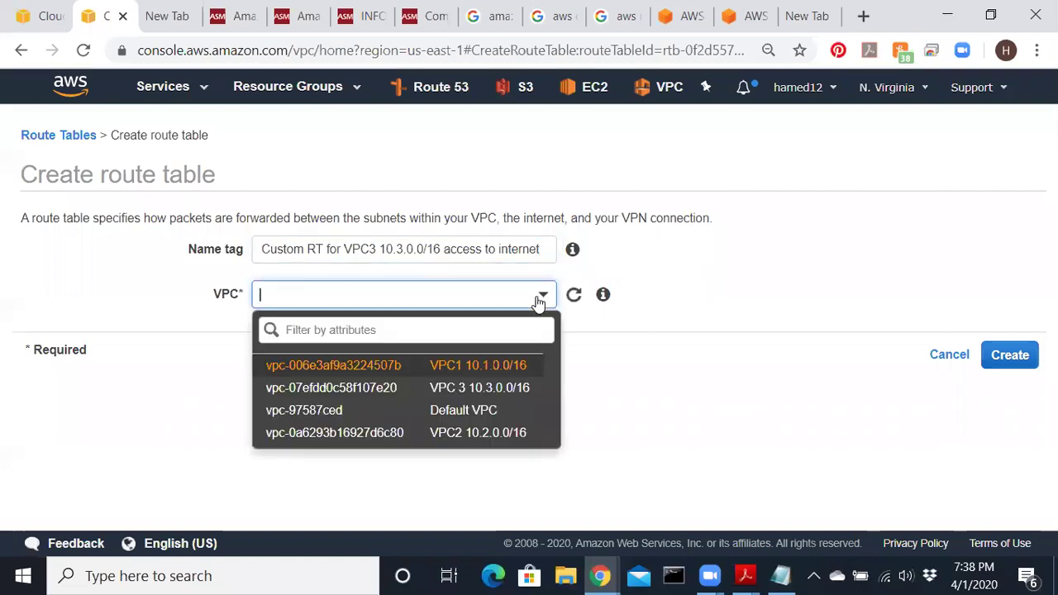
click(481, 391)
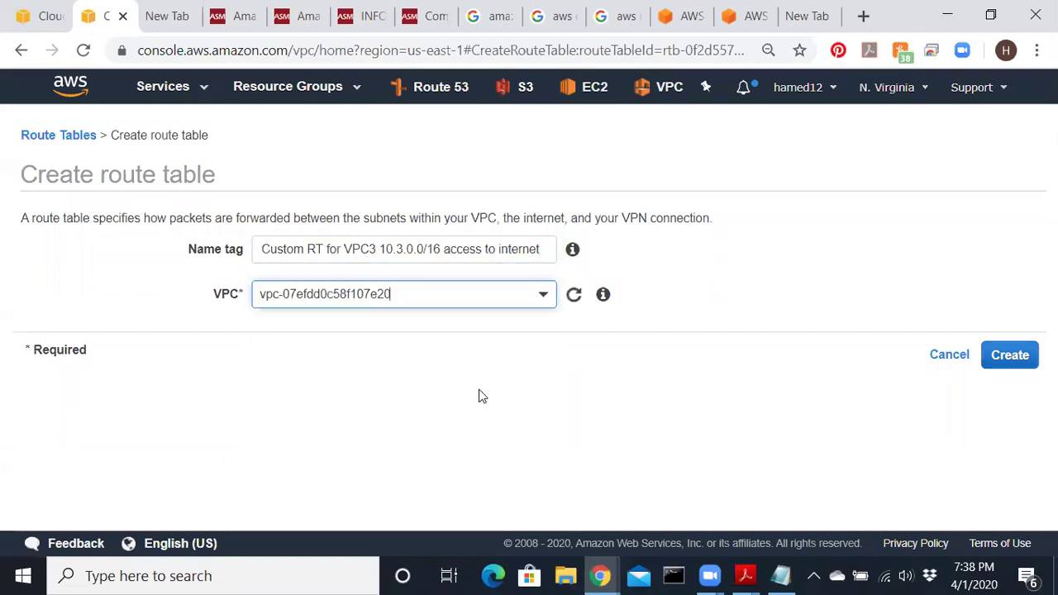
click(1004, 369)
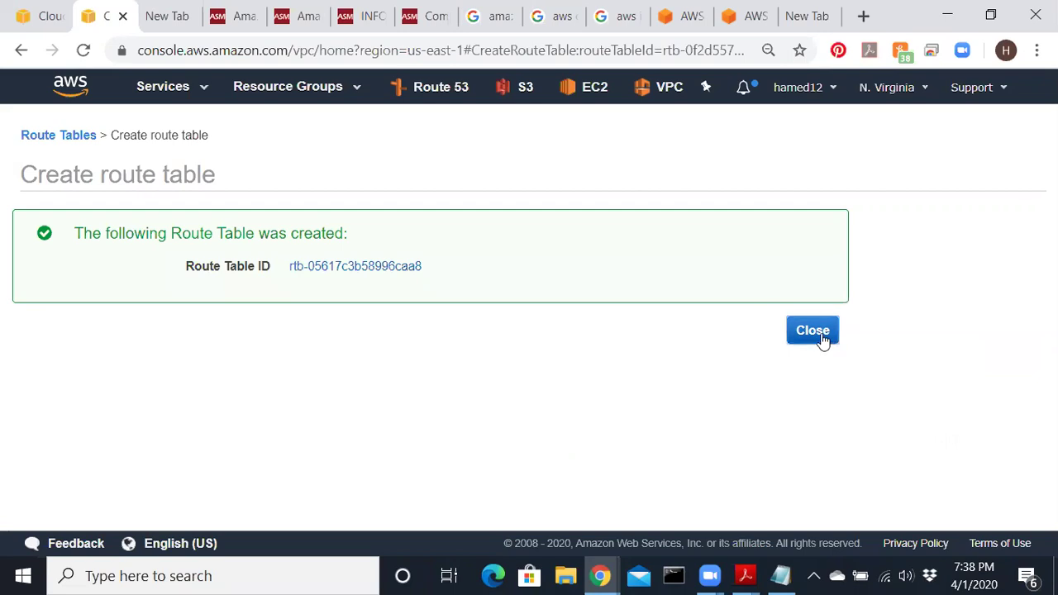
click(813, 330)
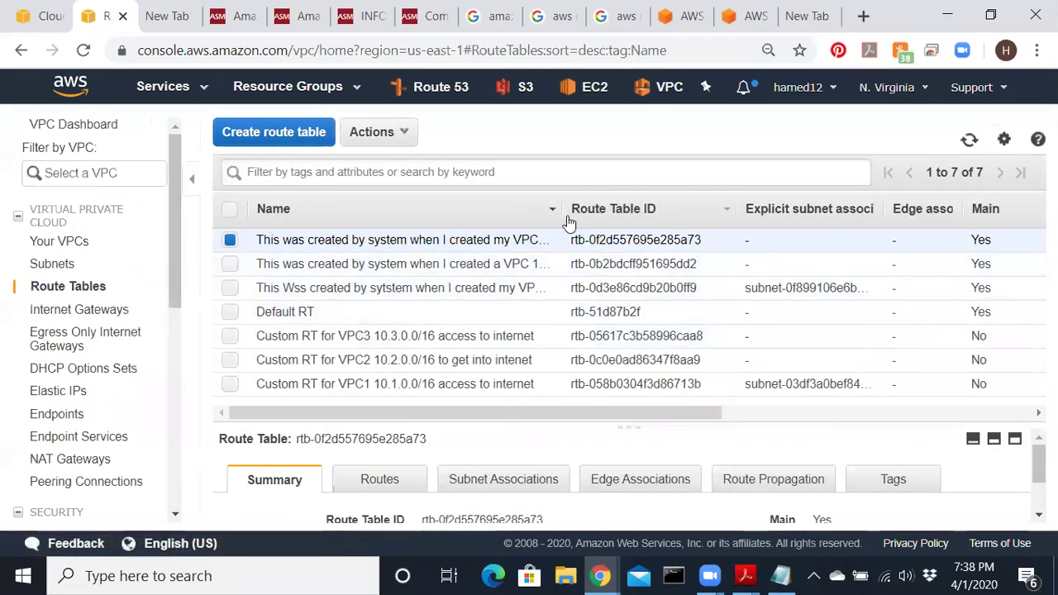
- Widen the Name column to show full names and examine the routes of VPC3's system-created route table
drag(557, 219, 688, 214)
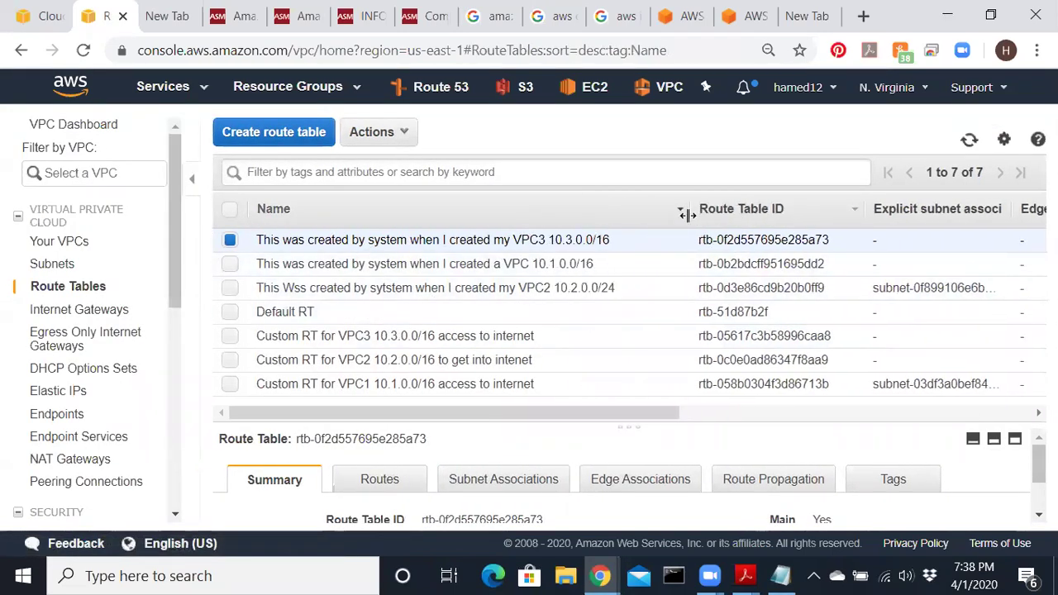
click(363, 482)
scroll(306, 508, down, 2)
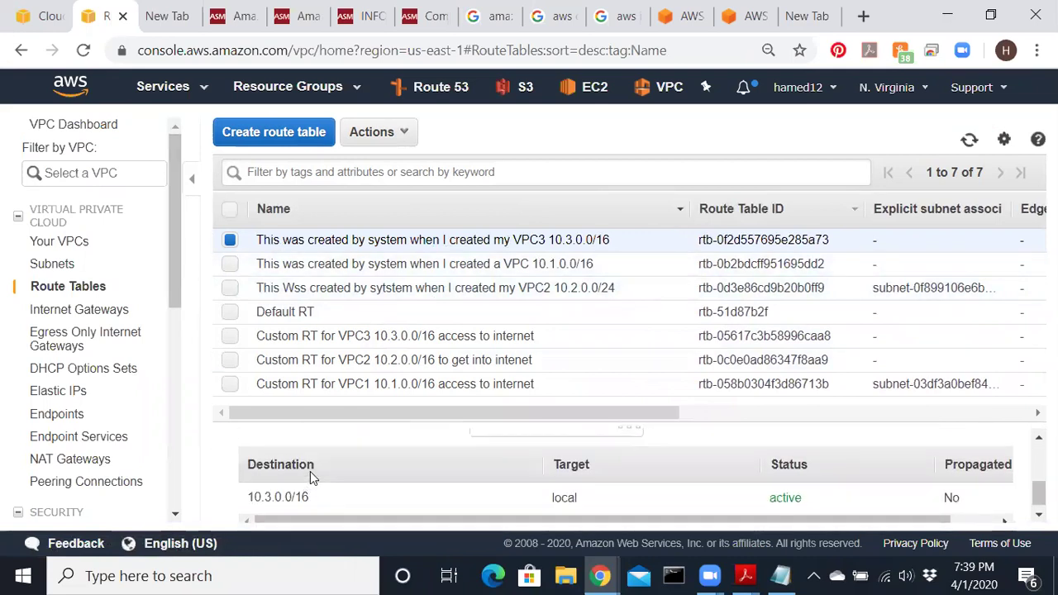
scroll(310, 471, up, 2)
- Add a 0.0.0.0/0 route targeting the internet gateway "VPC3 IGW 10.3.0.0/16" to VPC3's system-created route table and save the routes
click(298, 478)
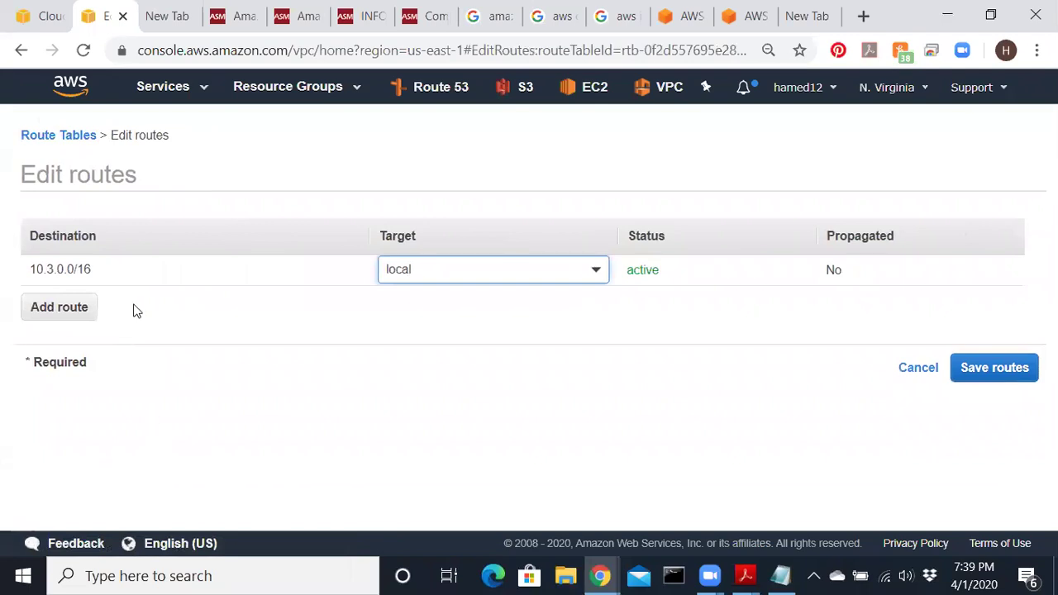
drag(504, 272, 384, 269)
click(42, 314)
click(76, 305)
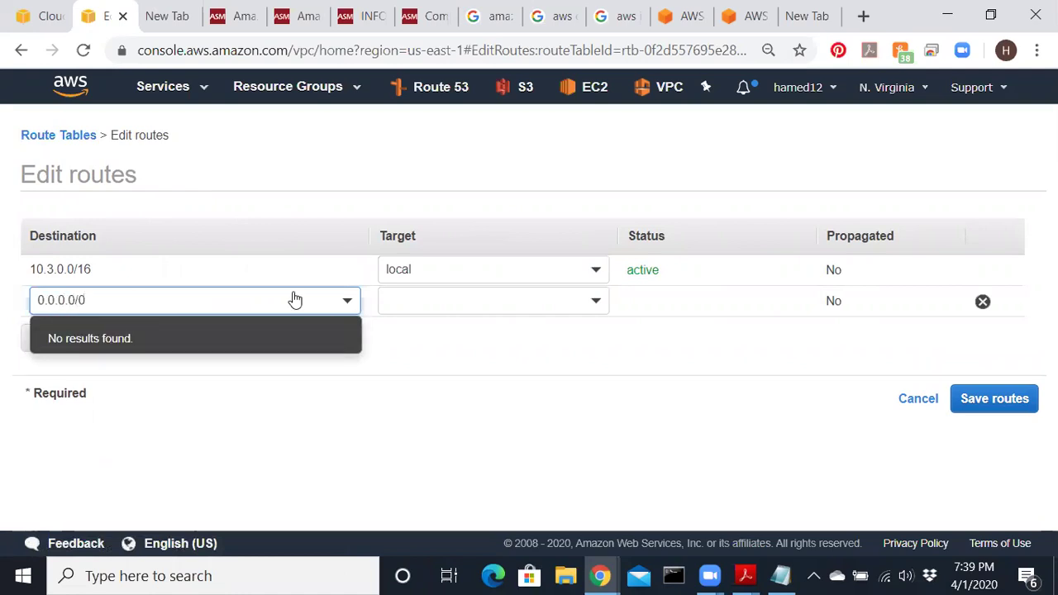
click(587, 305)
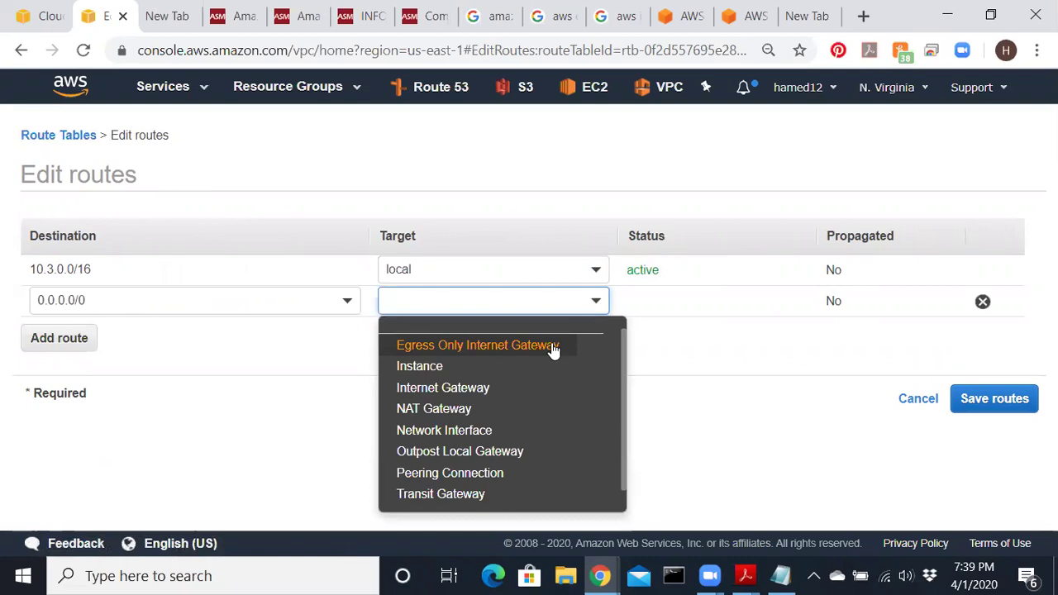
click(514, 403)
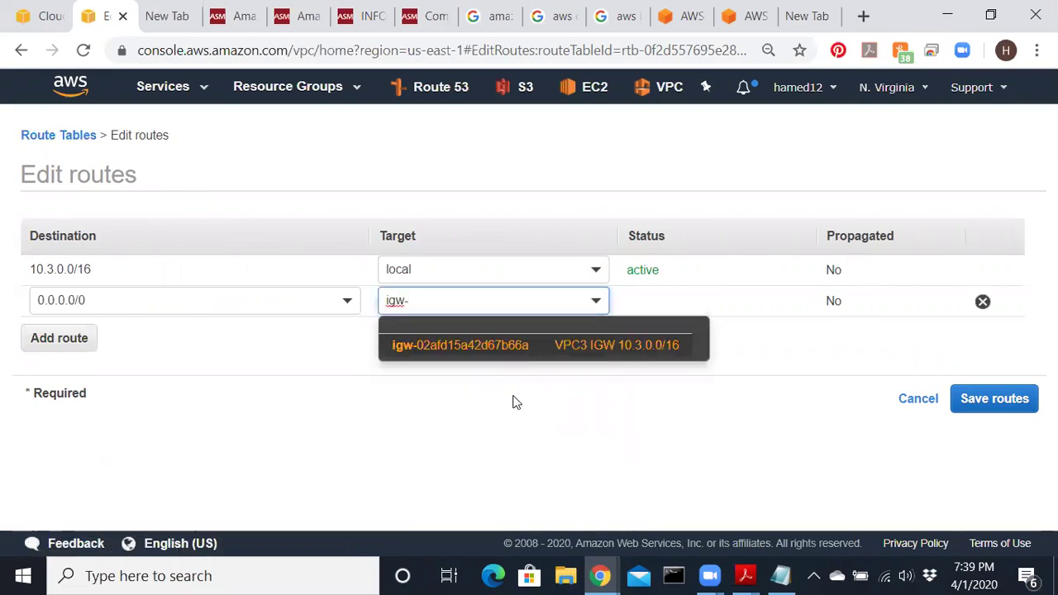
click(521, 348)
click(965, 413)
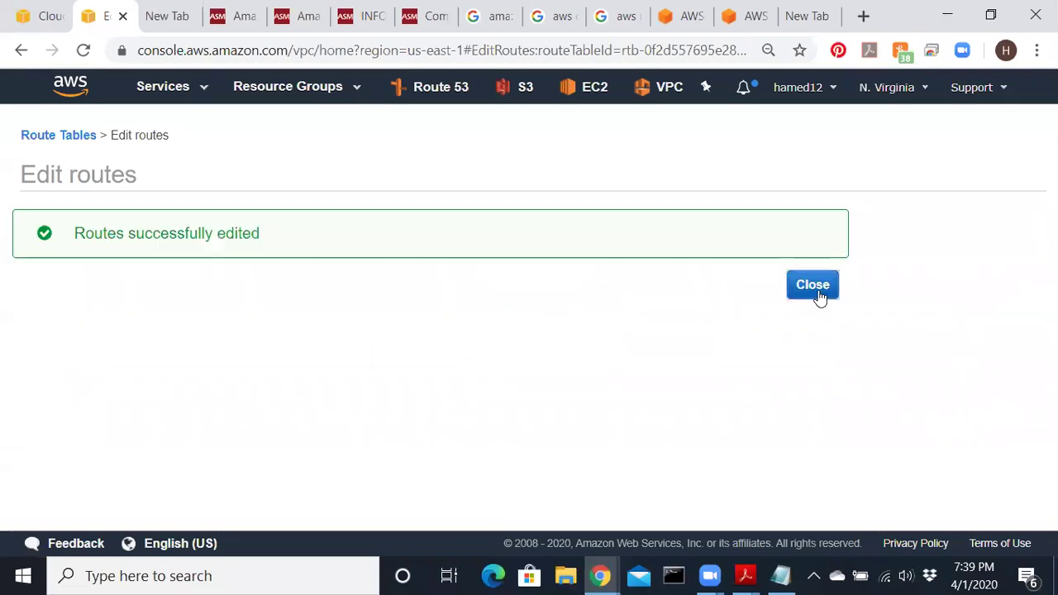
- Associate Public Subnet 10.3.1.0/24 with the system-created route table for VPC3 10.3.0.0/16 and save the association
click(817, 291)
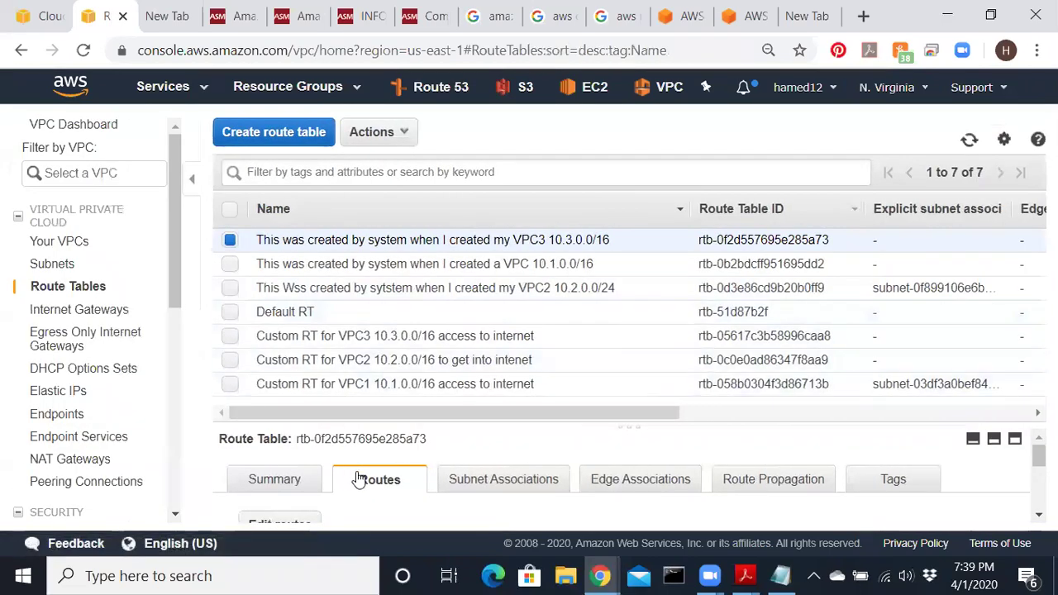
click(509, 486)
click(328, 521)
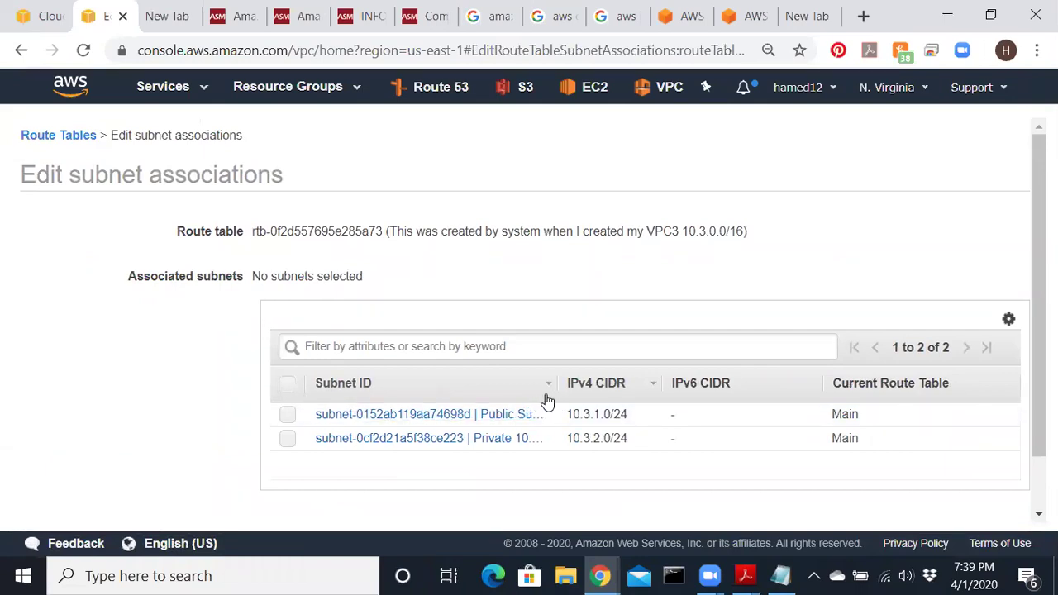
drag(553, 389, 692, 383)
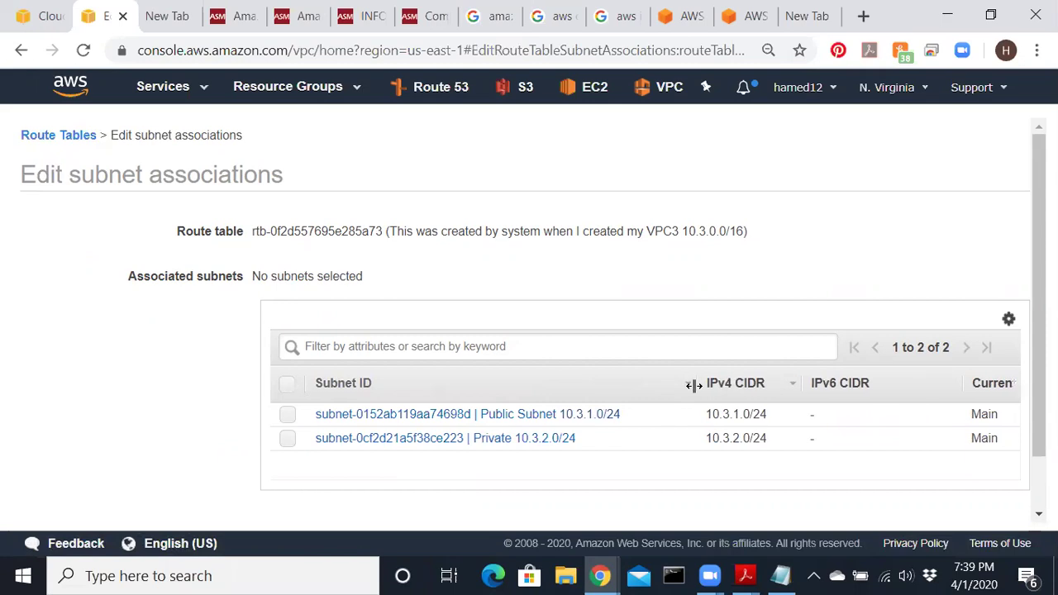
click(284, 418)
scroll(874, 528, down, 1)
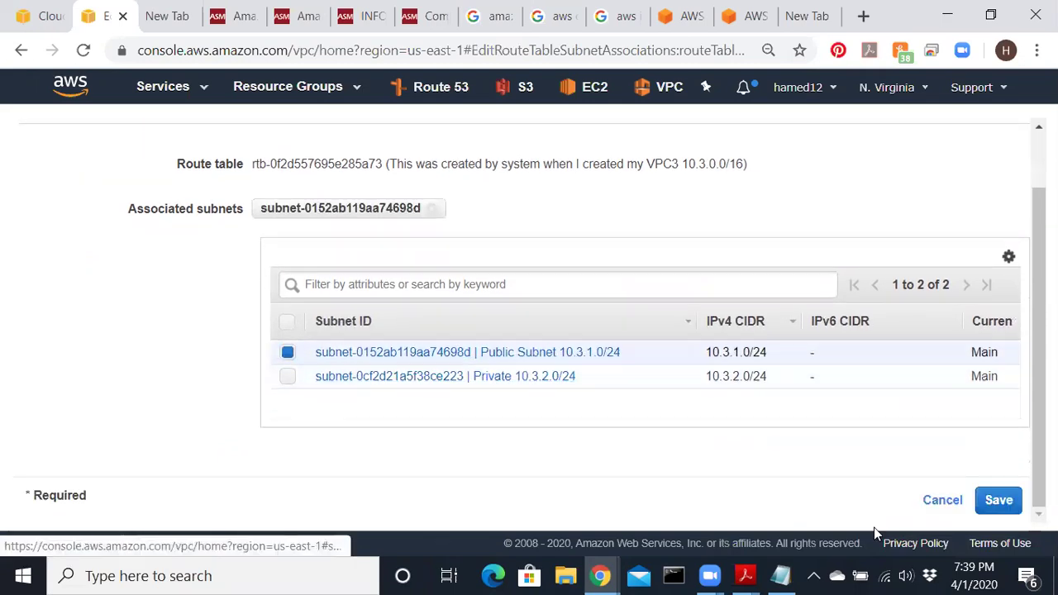
click(981, 514)
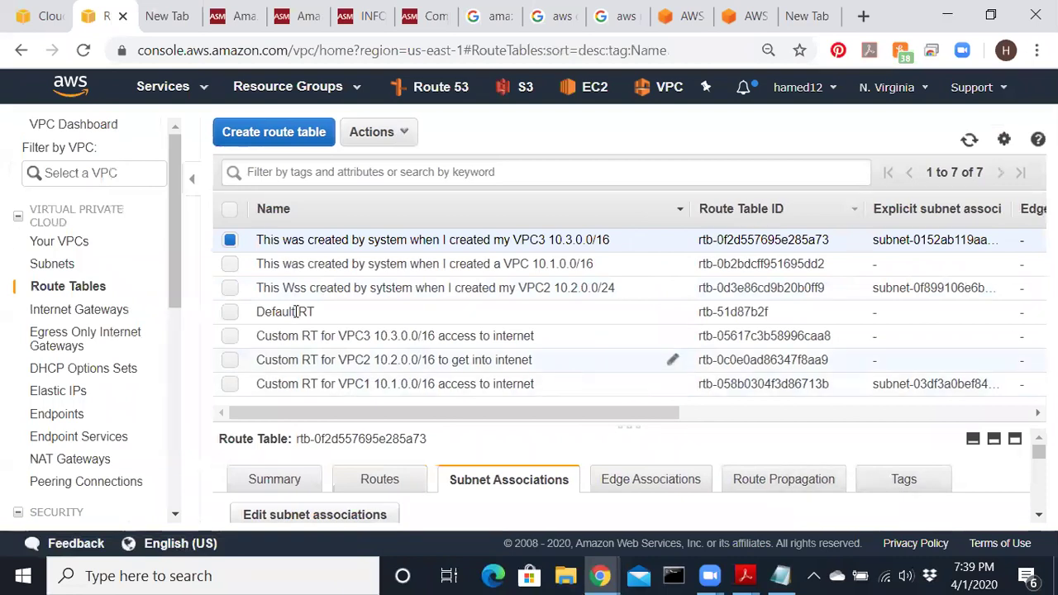
- Enable auto-assign public IPv4 address for Public Subnet 10.3.1.0/24 and save the setting
click(47, 267)
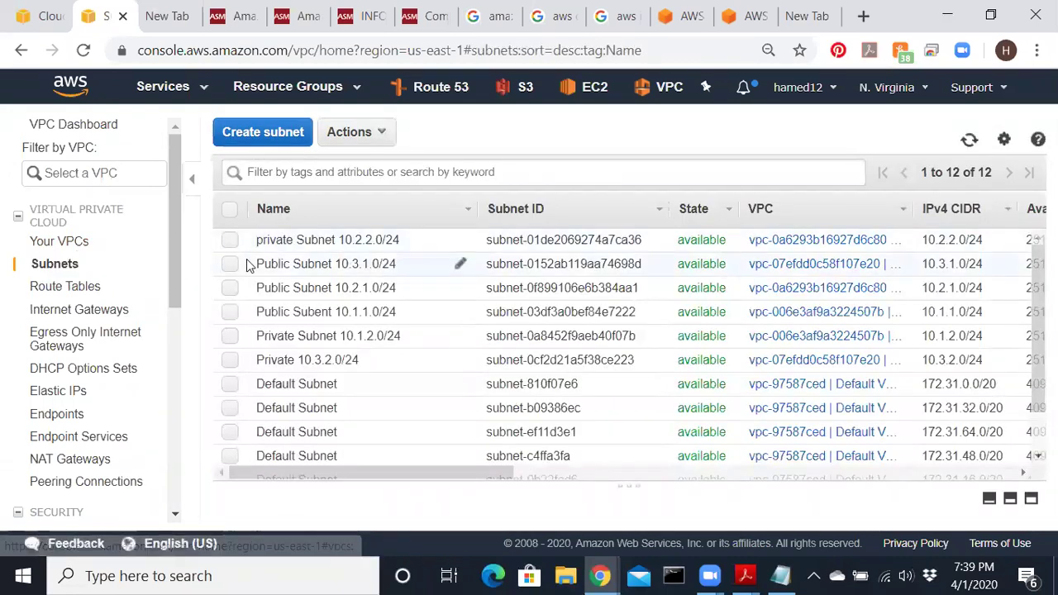
click(233, 263)
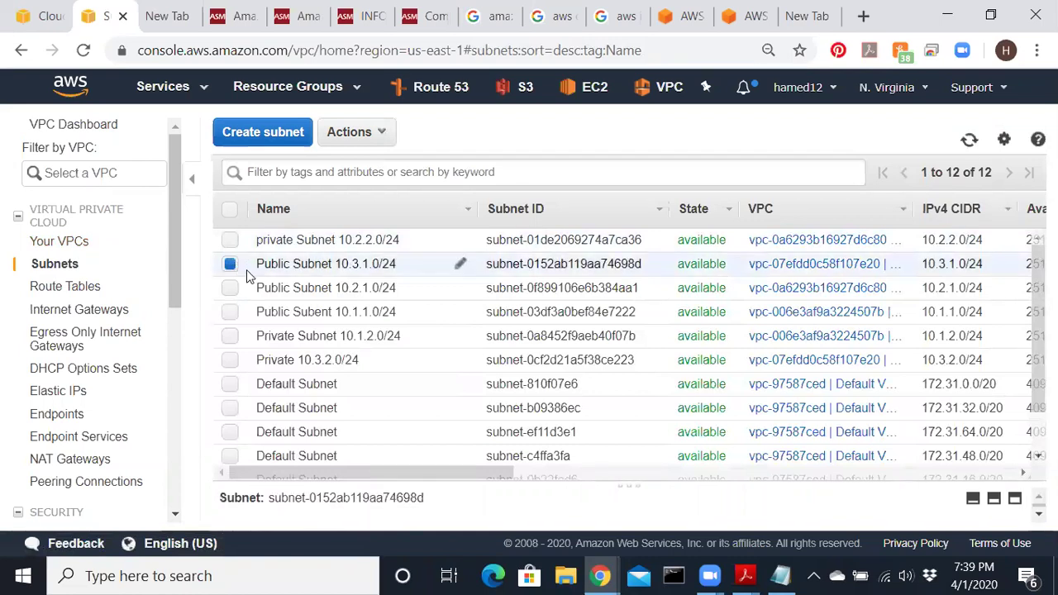
click(231, 313)
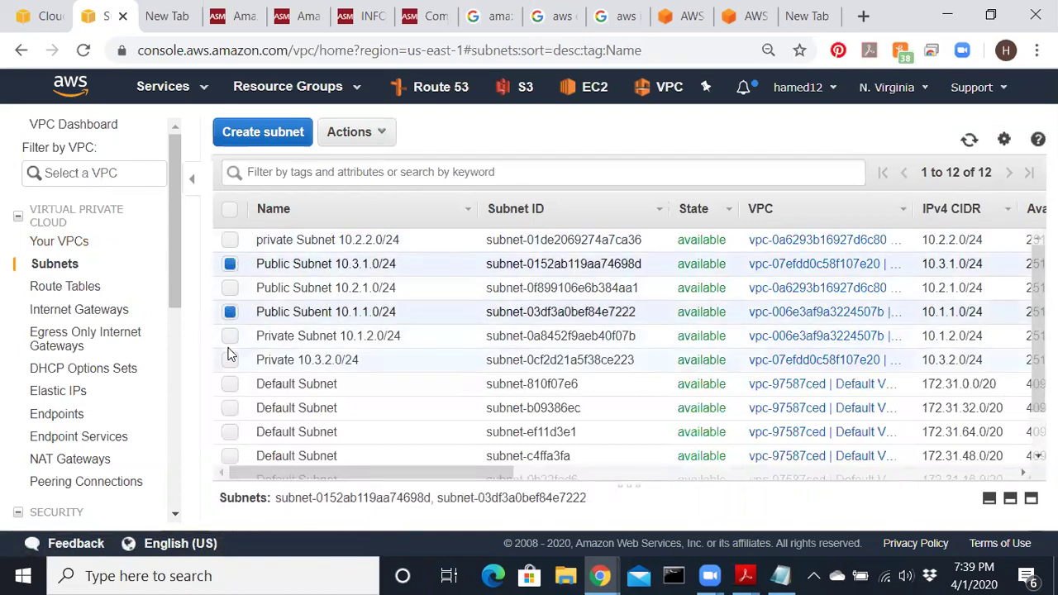
click(229, 289)
click(230, 313)
click(230, 287)
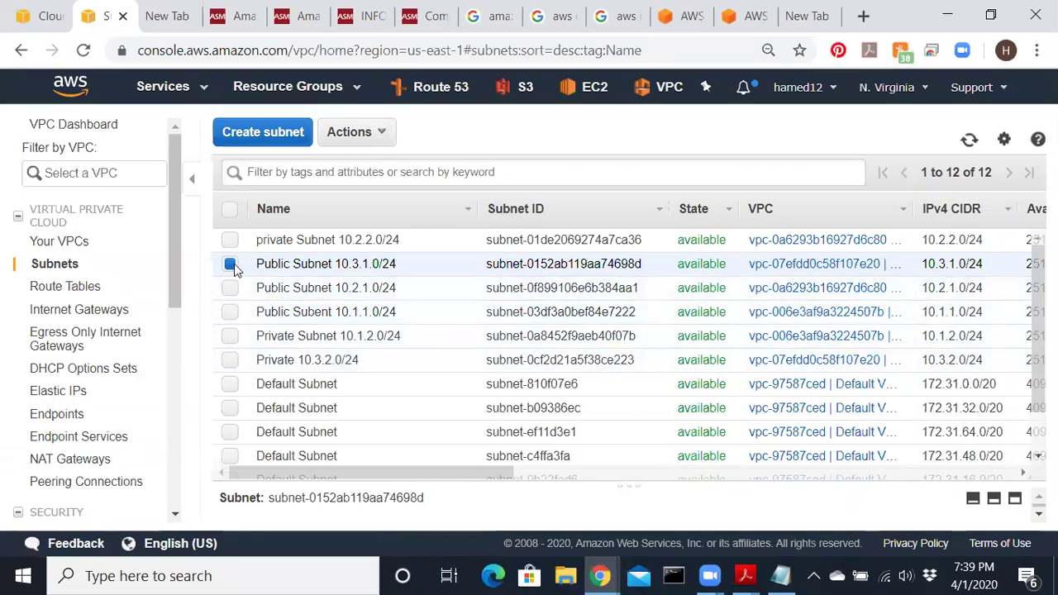
click(382, 139)
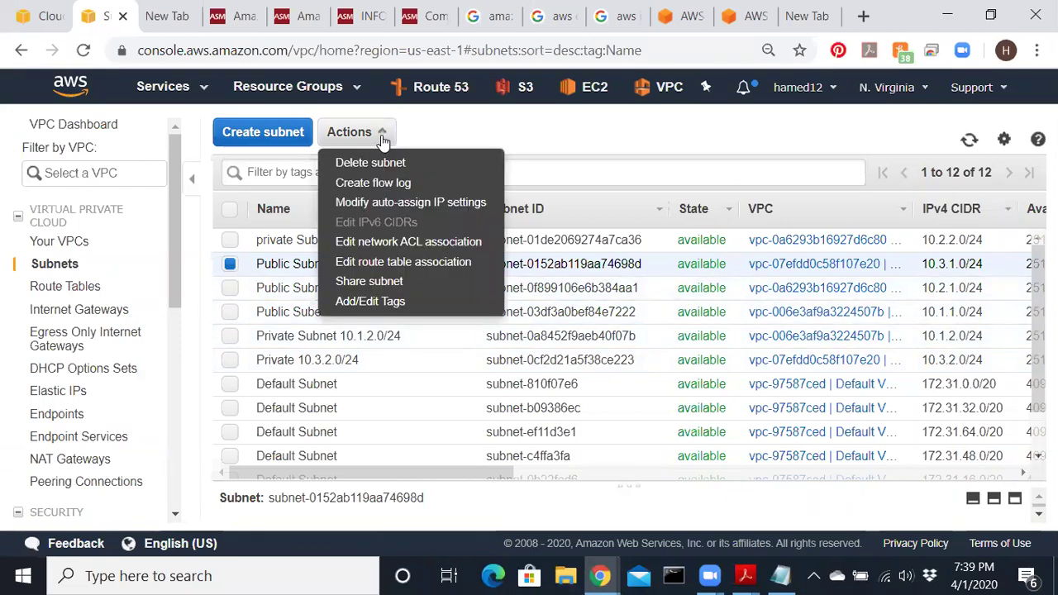
click(411, 203)
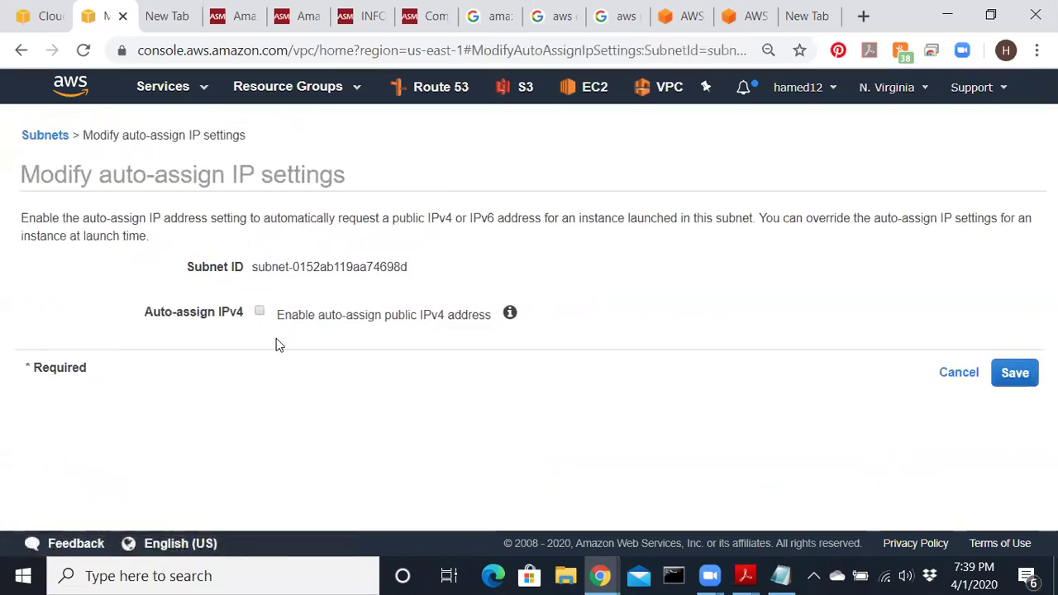
drag(278, 323, 488, 321)
click(1016, 373)
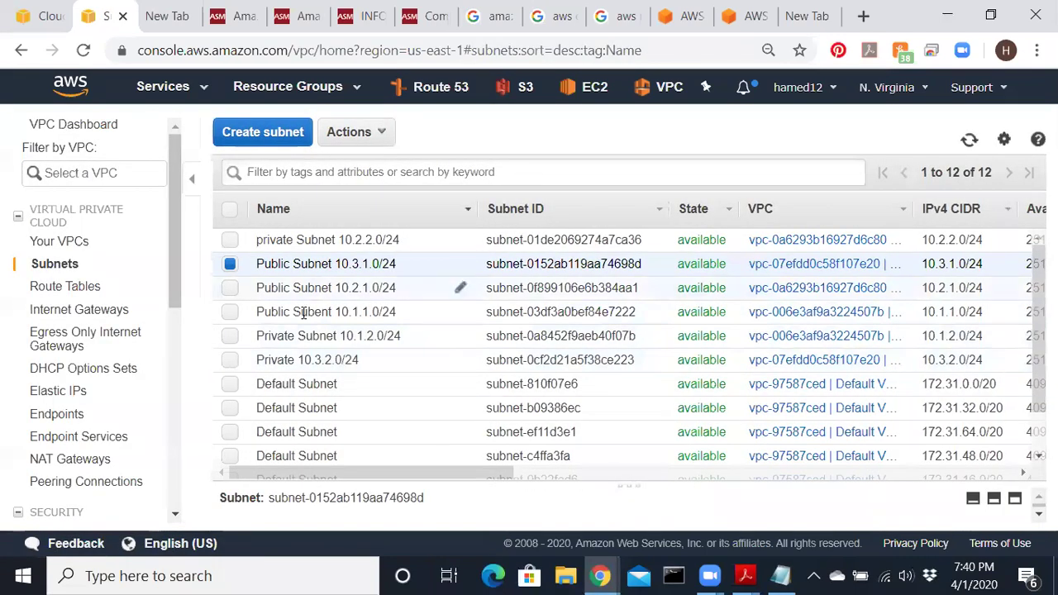
- Enable auto-assign public IPv4 address for Public Subnet 10.2.1.0/24 and save the setting
click(230, 288)
click(230, 264)
click(364, 139)
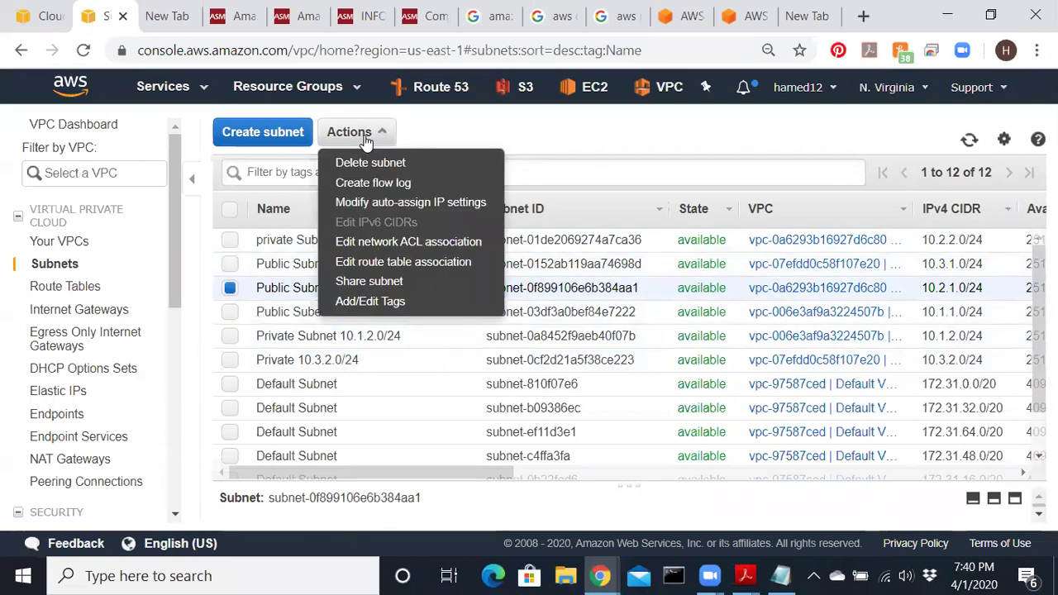
click(388, 202)
click(259, 312)
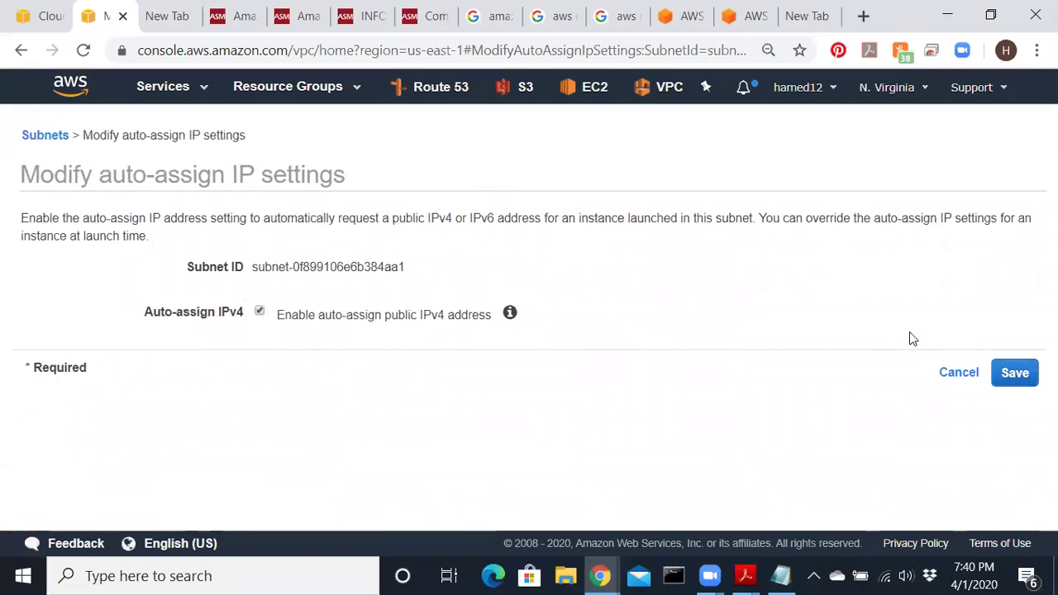
click(1015, 376)
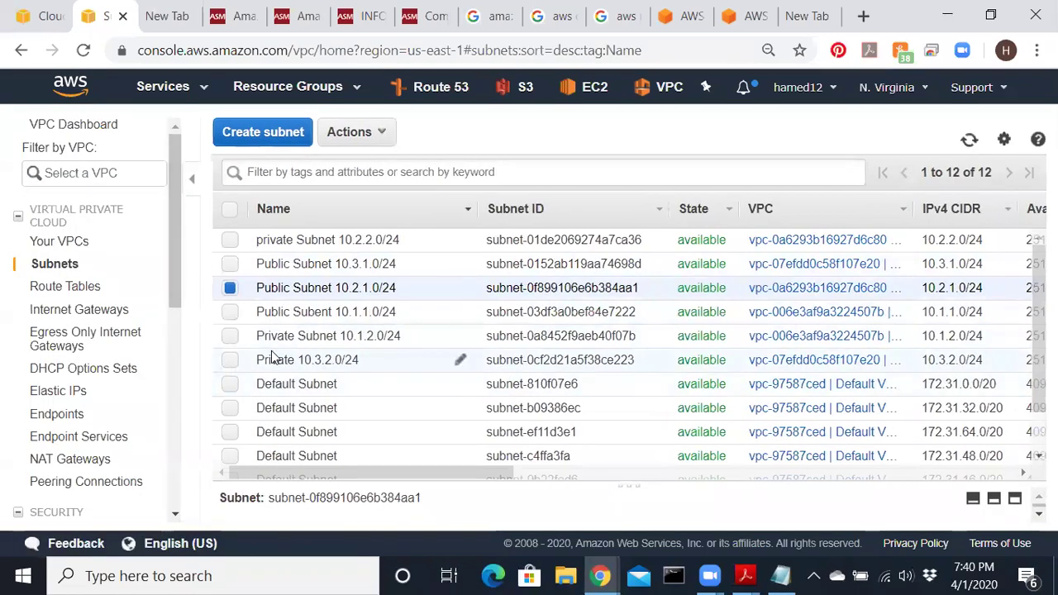
- Enable auto-assign public IPv4 address for the public subnet 10.1.1.0/24 and save the setting
click(230, 312)
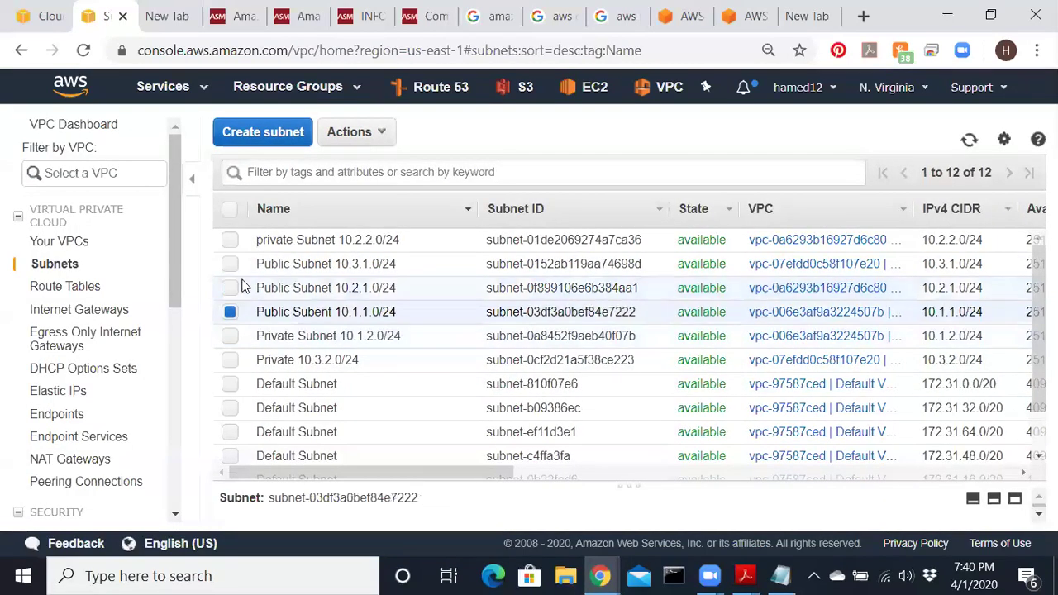
click(368, 134)
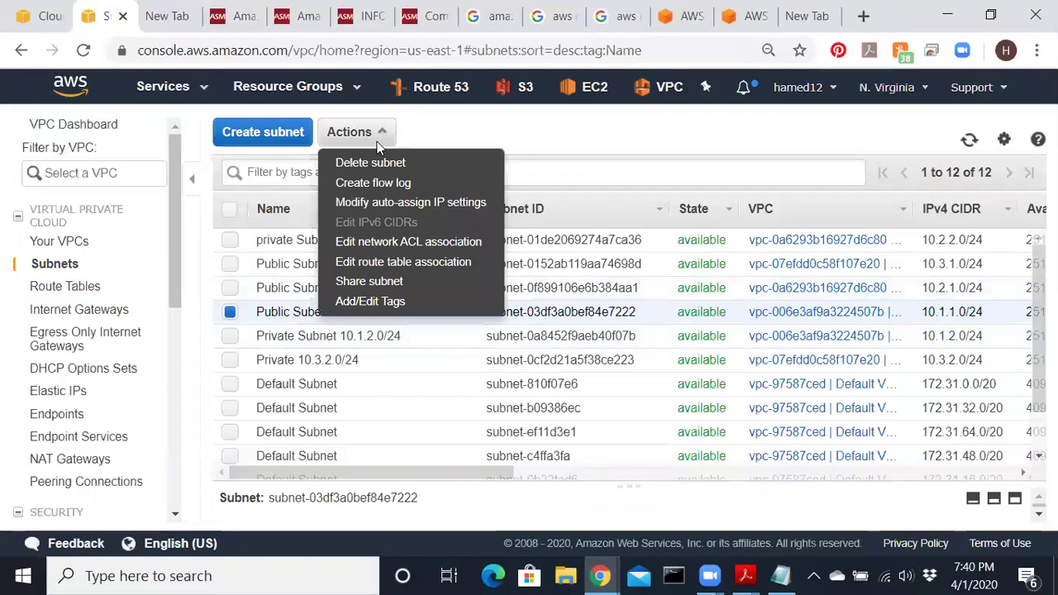
click(420, 203)
click(261, 311)
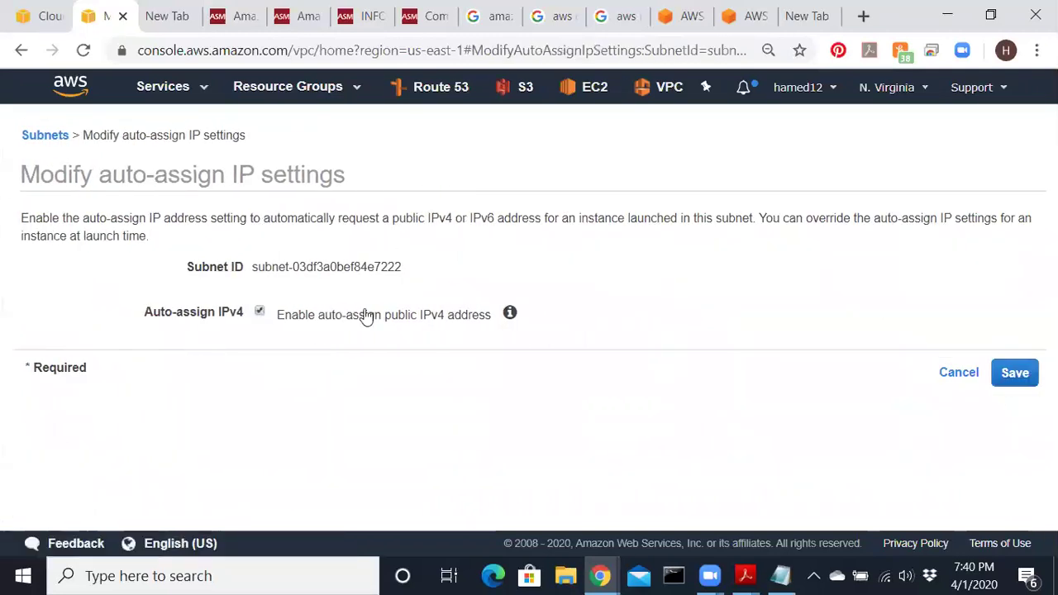
click(1015, 373)
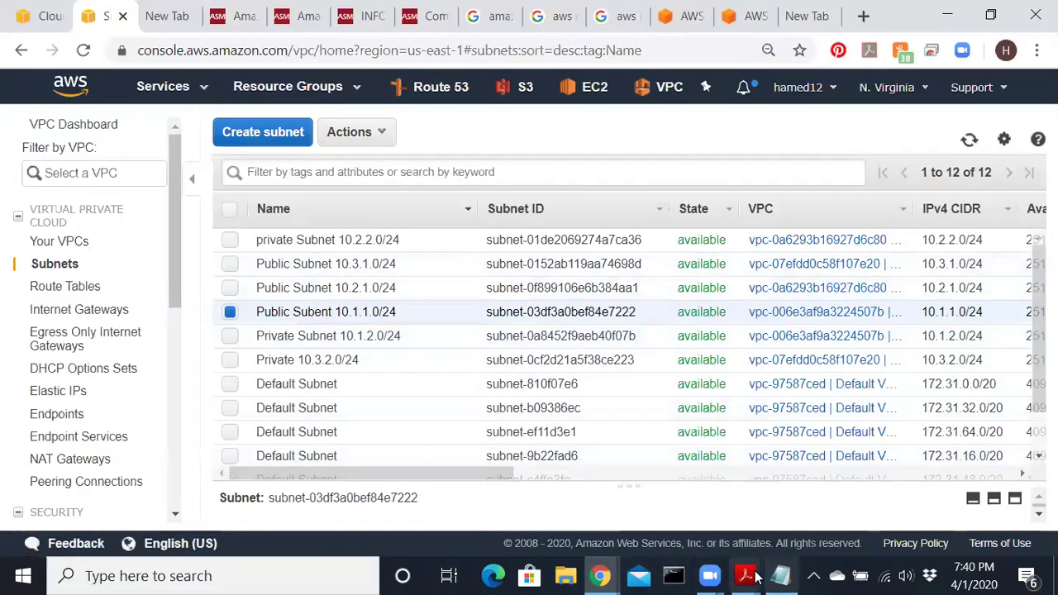
- Switch to the Amazon AWS Gateway PDF in Acrobat Reader and review the step 5 tasks for VPC 3
mouse_move(748, 576)
click(910, 484)
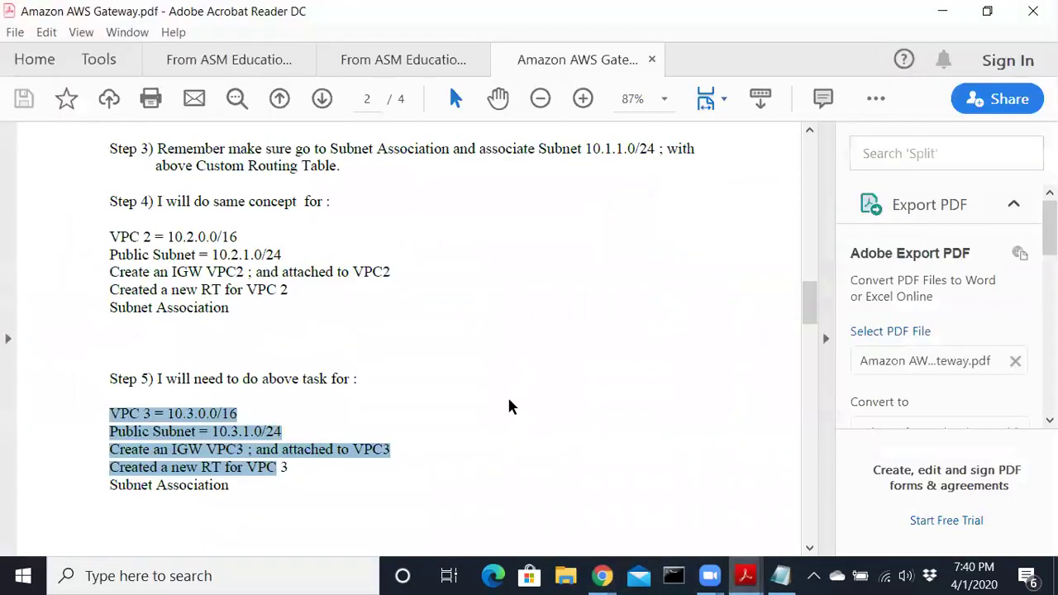
scroll(256, 402, down, 1)
scroll(286, 400, down, 3)
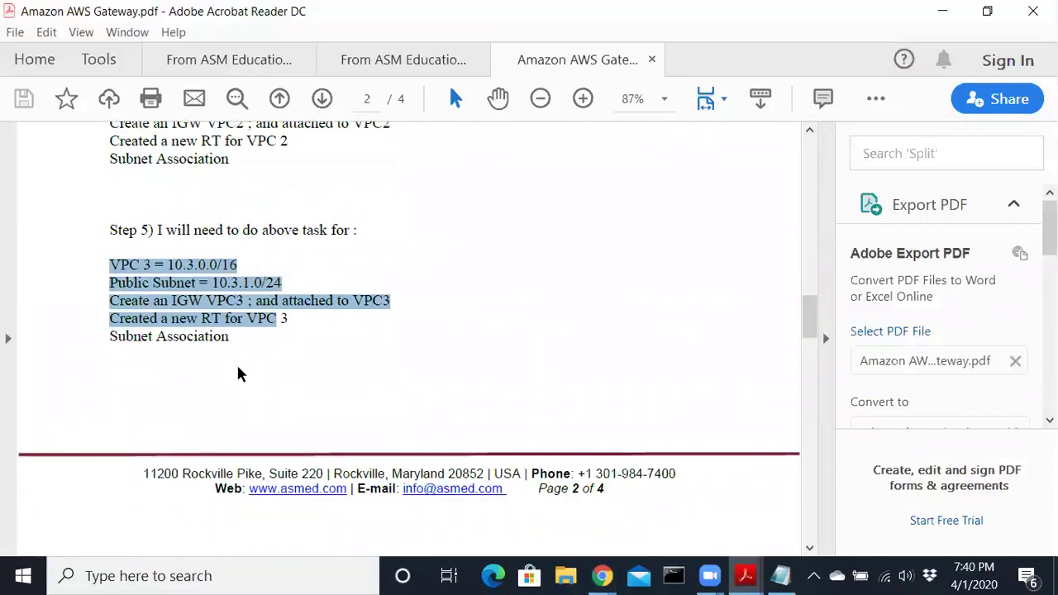
click(167, 269)
double_click(169, 265)
drag(186, 300, 349, 301)
drag(206, 318, 278, 321)
drag(207, 368, 395, 406)
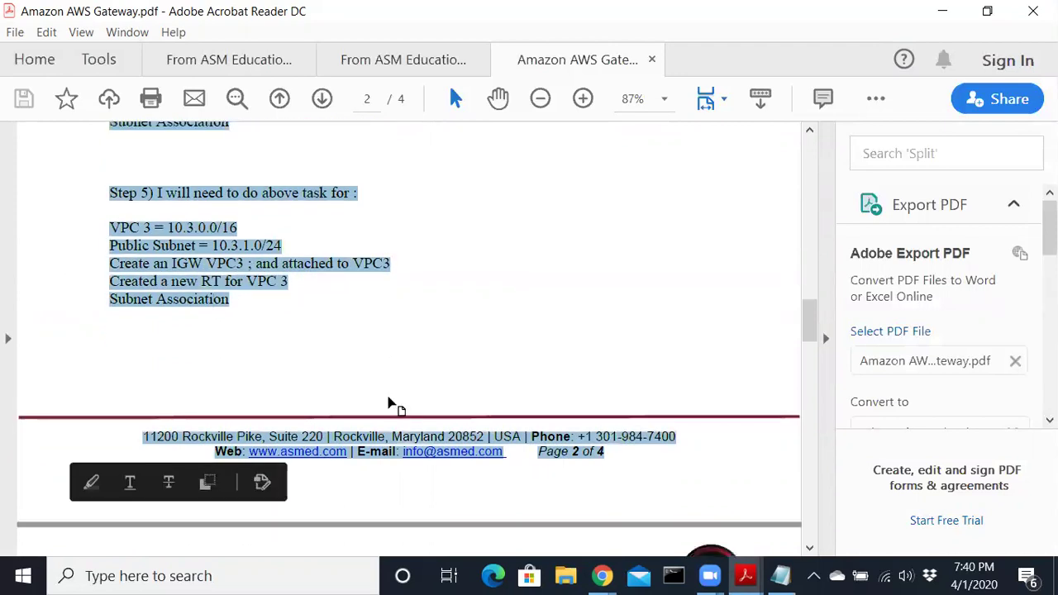
- Read the start of step 6 about booting EC2 instances and examine the transit gateway diagram on page 1
scroll(391, 403, down, 3)
scroll(392, 403, down, 4)
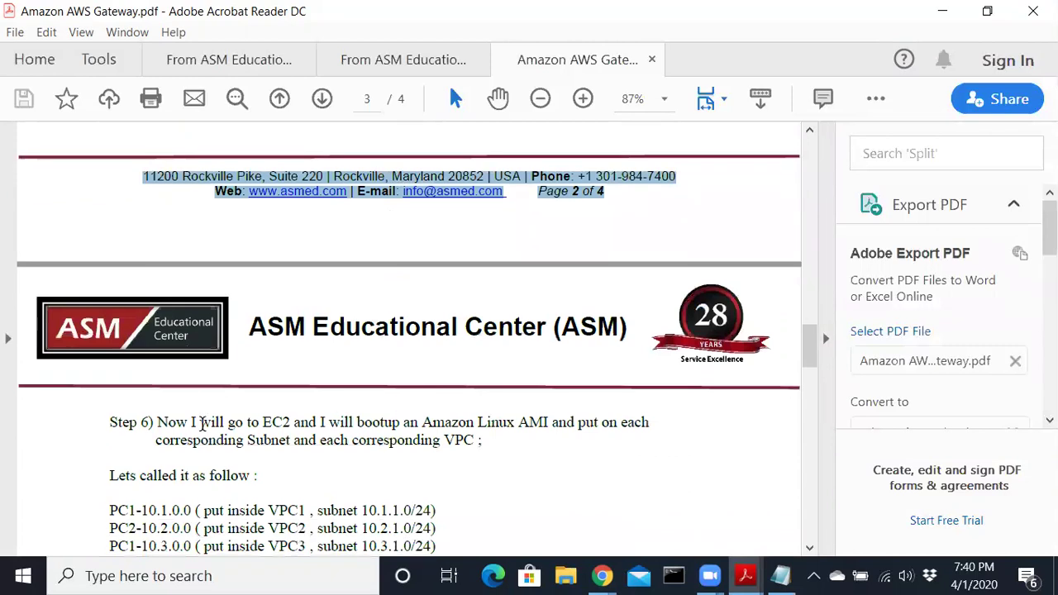
drag(191, 423, 529, 422)
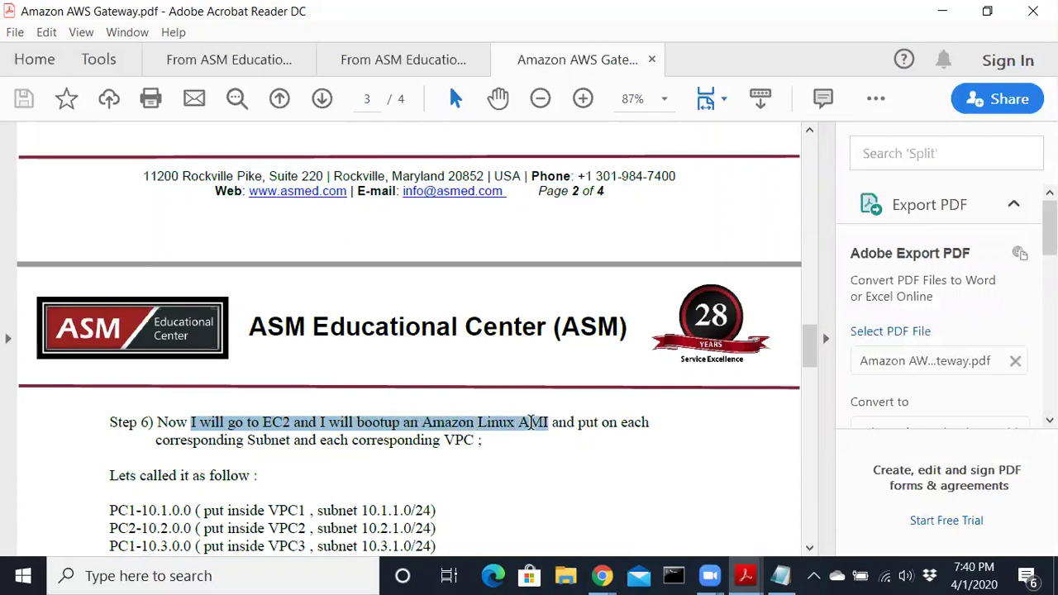
drag(531, 422, 531, 423)
scroll(448, 482, down, 1)
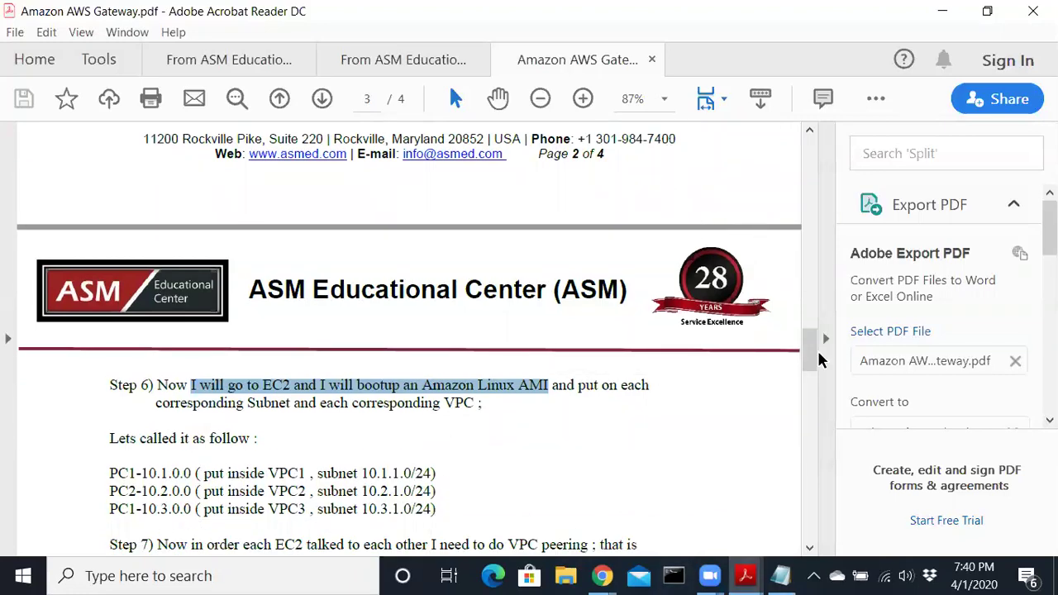
drag(807, 353, 807, 195)
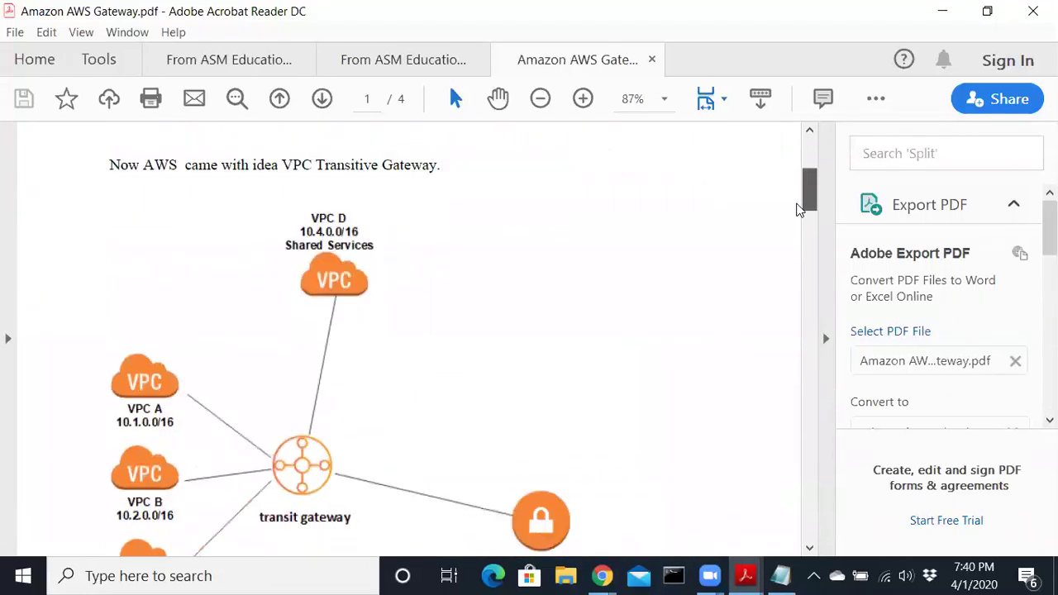
scroll(394, 347, down, 1)
click(125, 354)
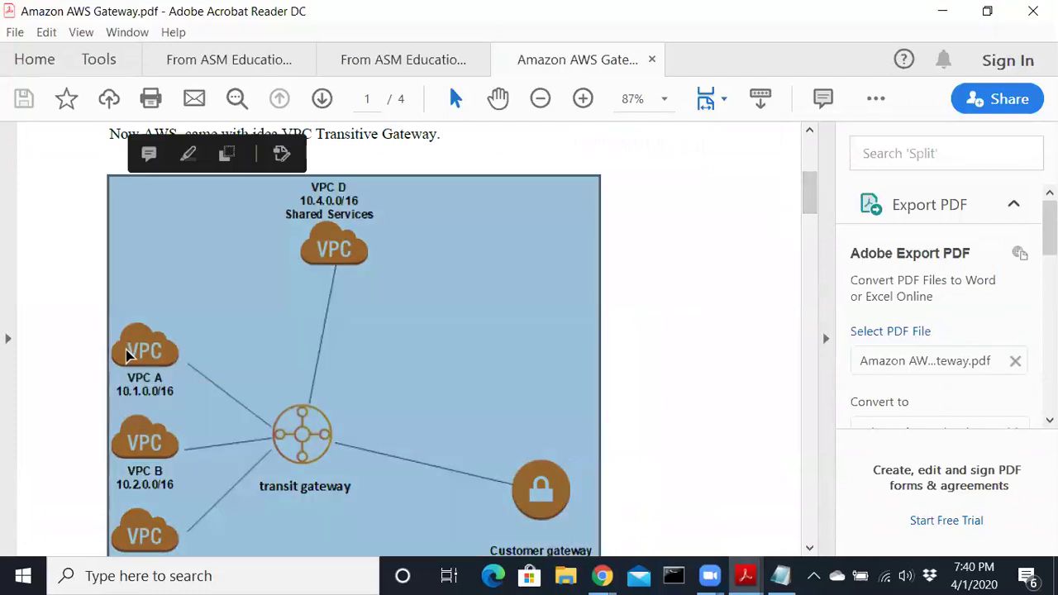
click(136, 461)
click(170, 401)
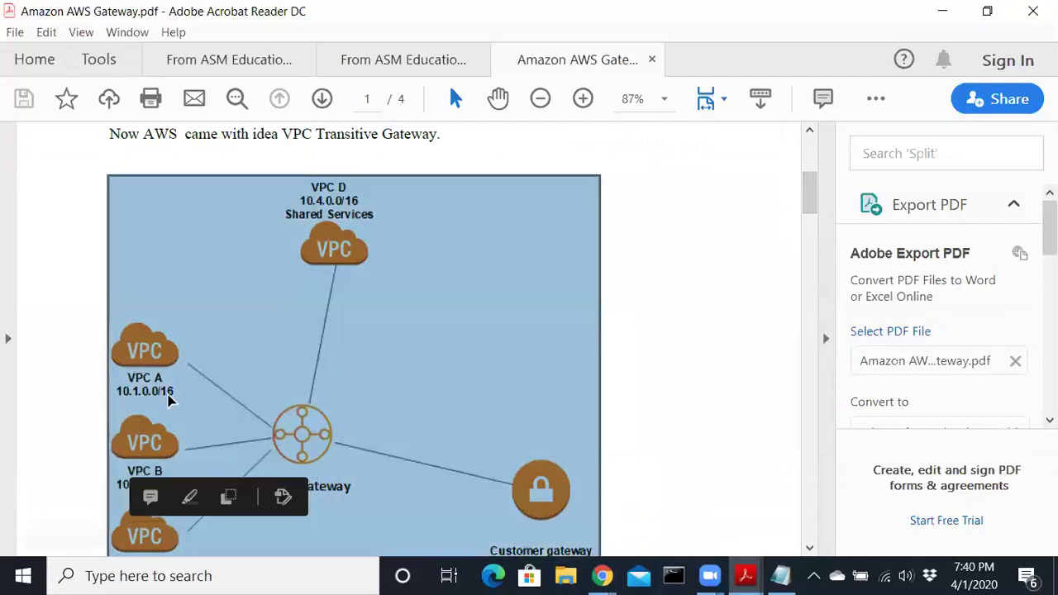
- Return to step 6 in the lab guide and review the names, VPCs and subnets for the EC2 instances
scroll(653, 364, down, 20)
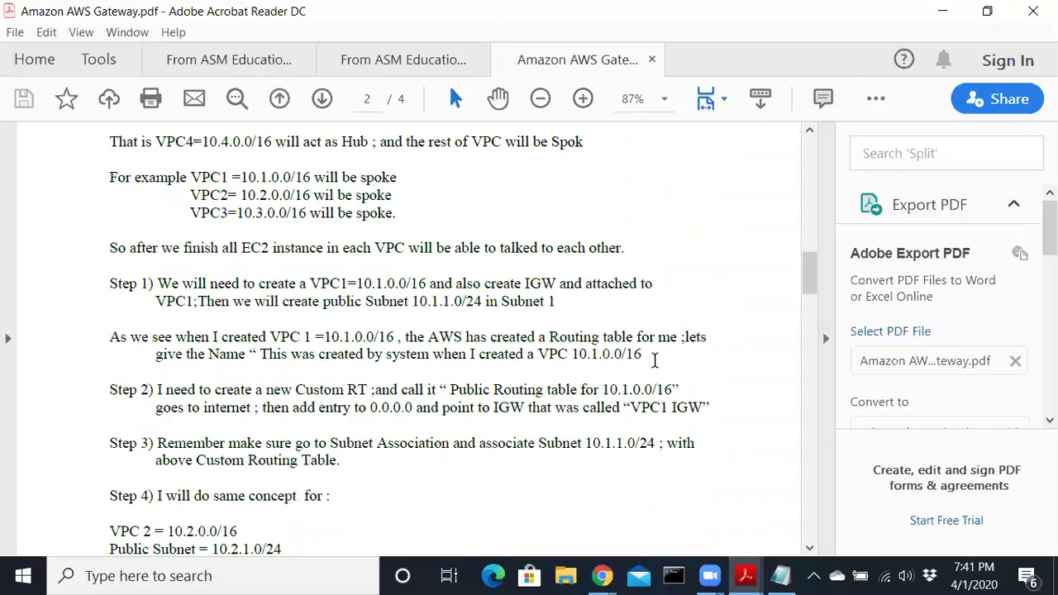
scroll(653, 370, down, 3)
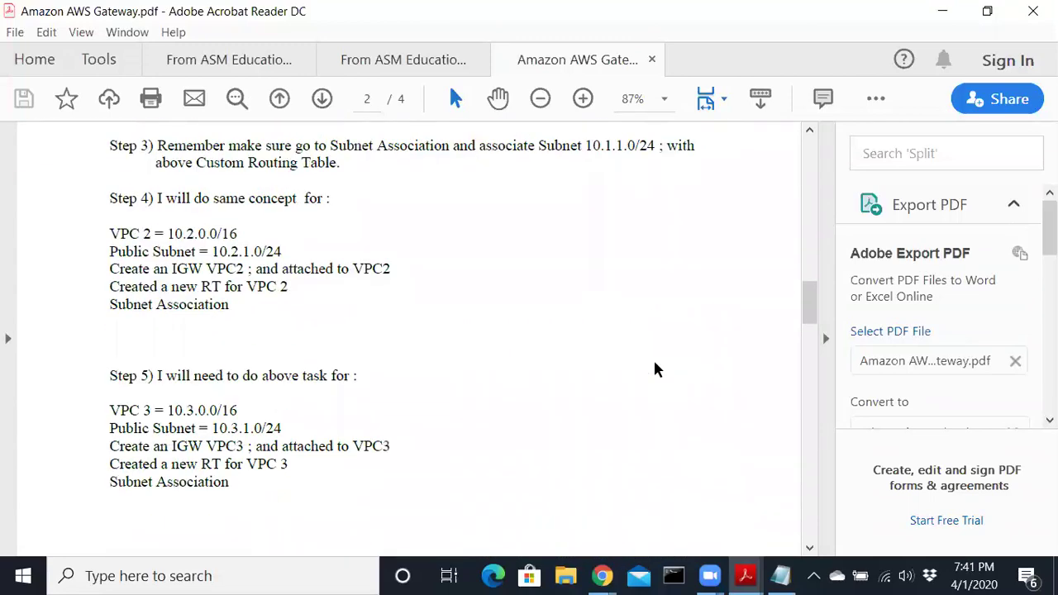
scroll(653, 370, down, 15)
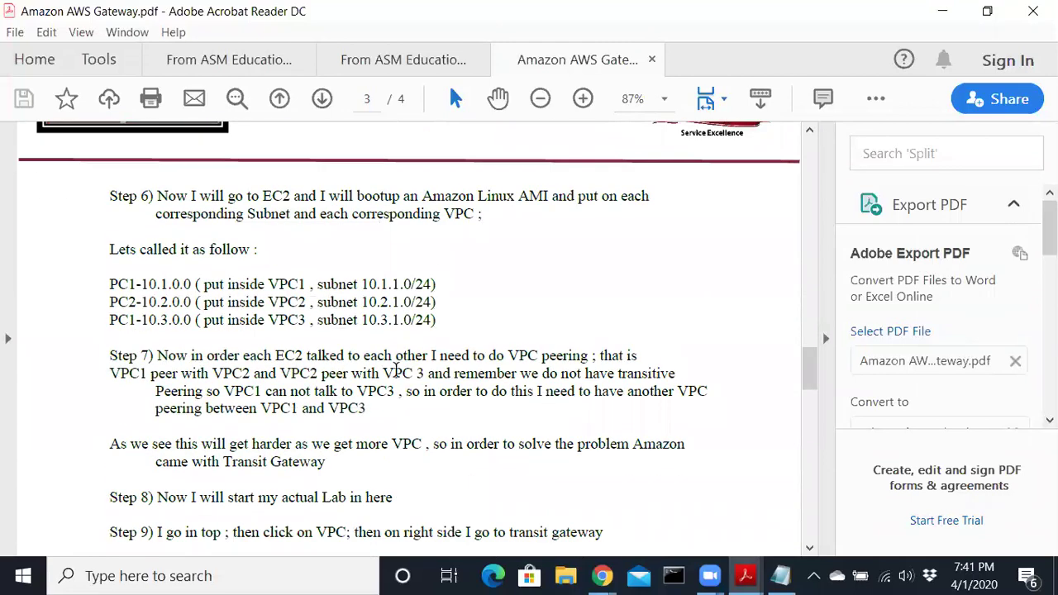
drag(220, 196, 517, 176)
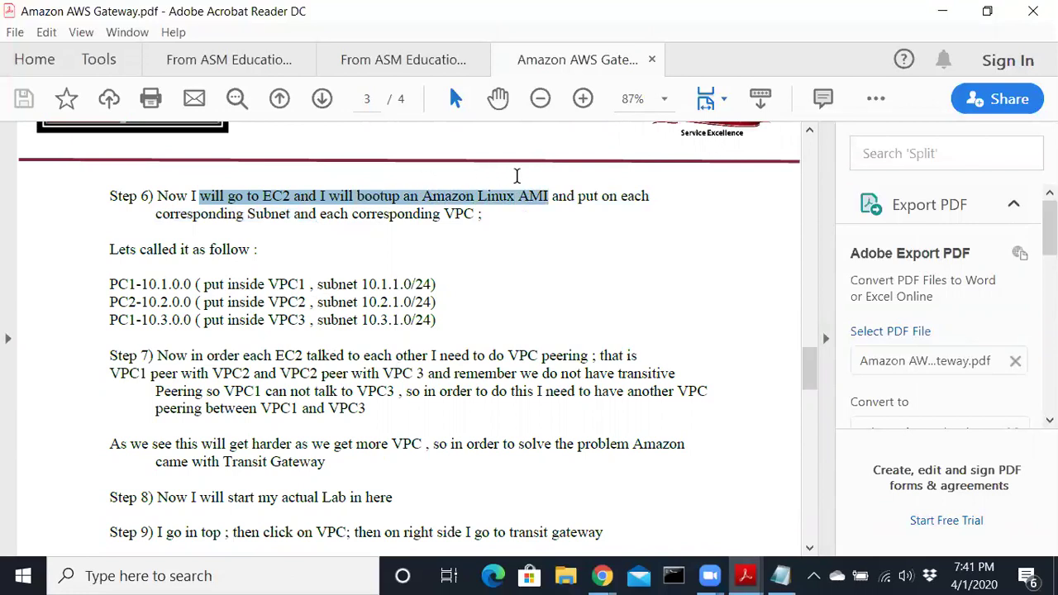
drag(517, 176, 486, 227)
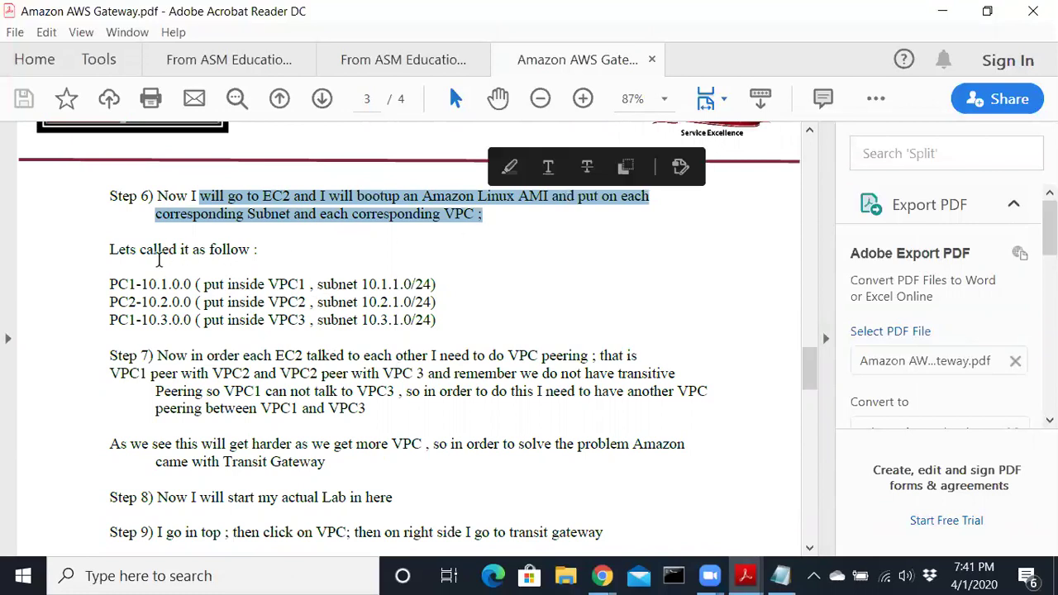
drag(113, 286, 435, 283)
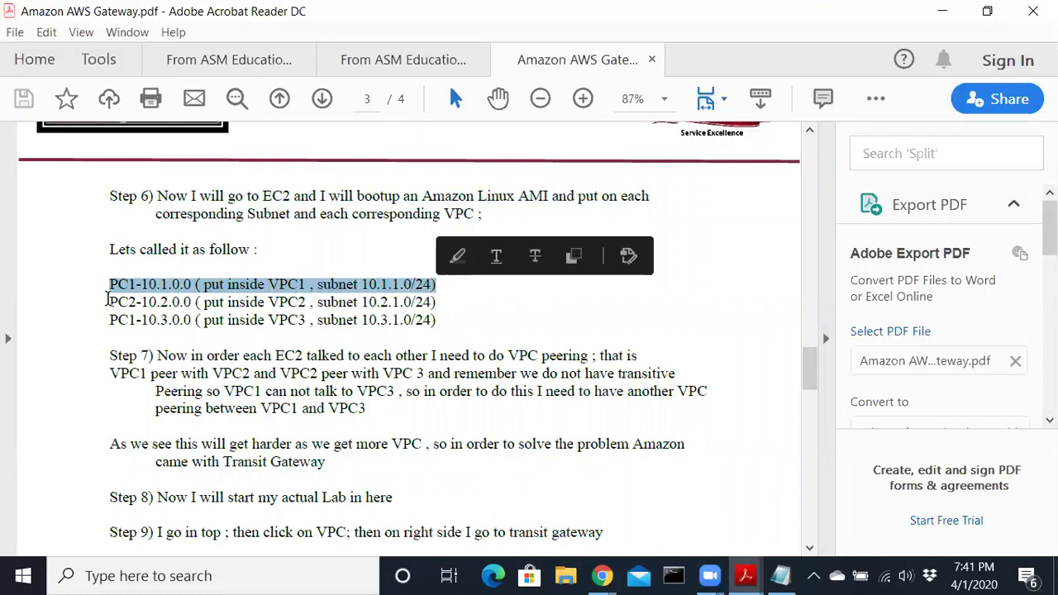
drag(109, 303, 306, 303)
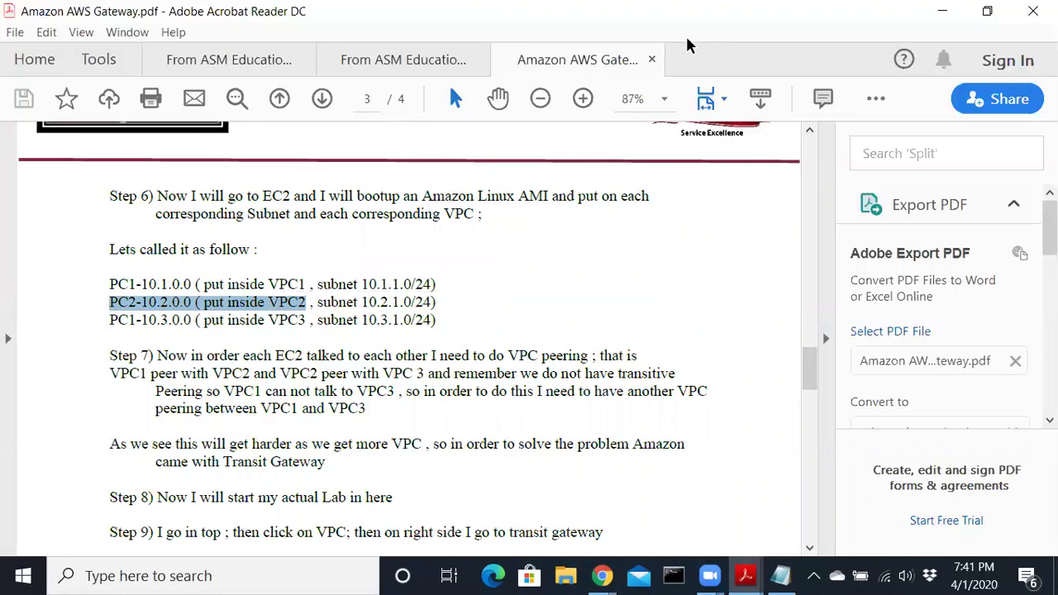
- Switch to the AWS console in Chrome, open the EC2 instances list and start launching a new instance
key(alt+Tab)
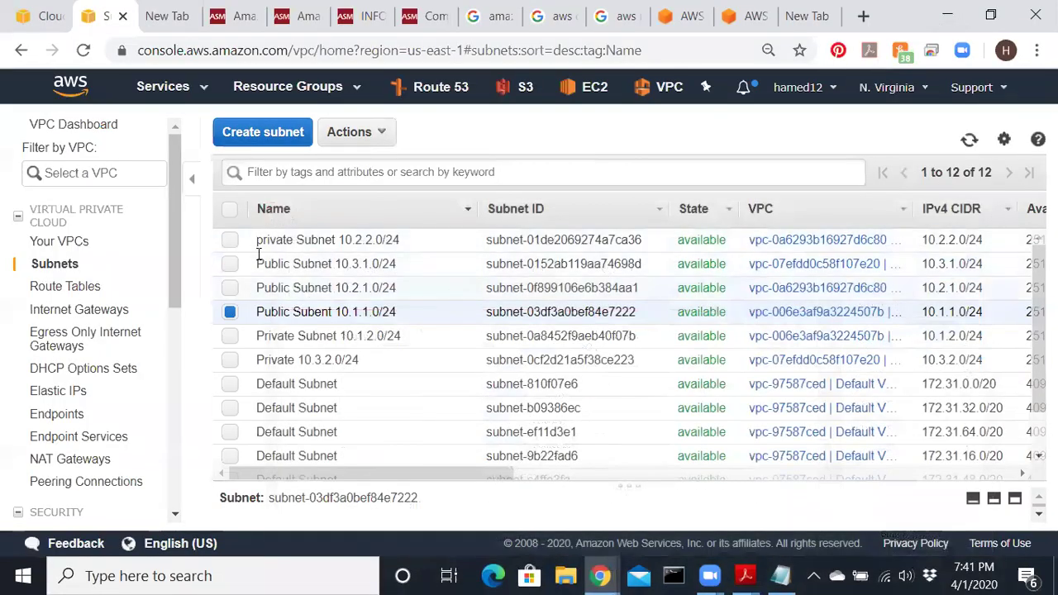
click(601, 96)
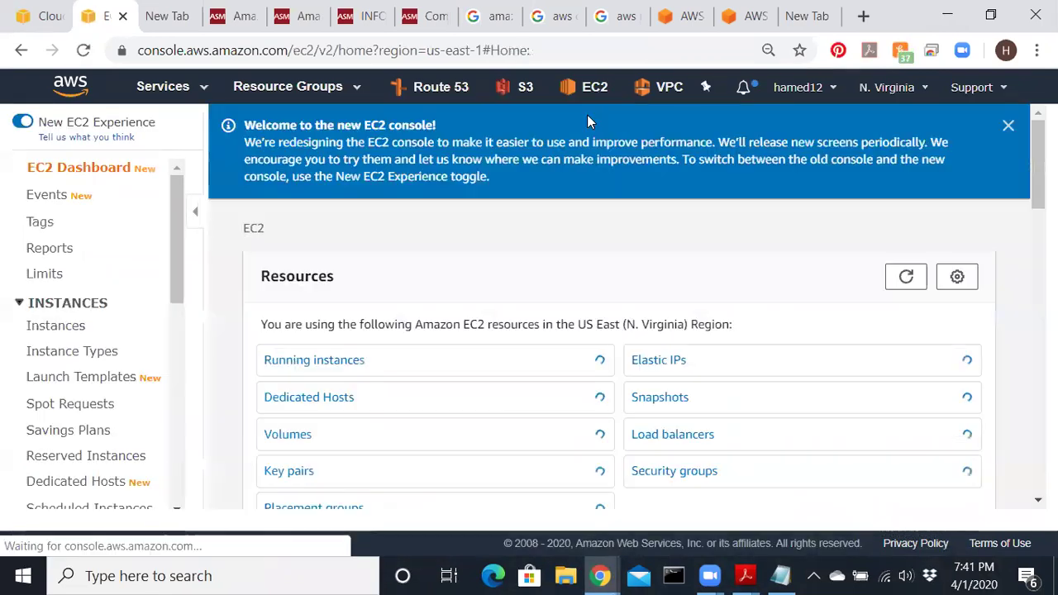
click(170, 93)
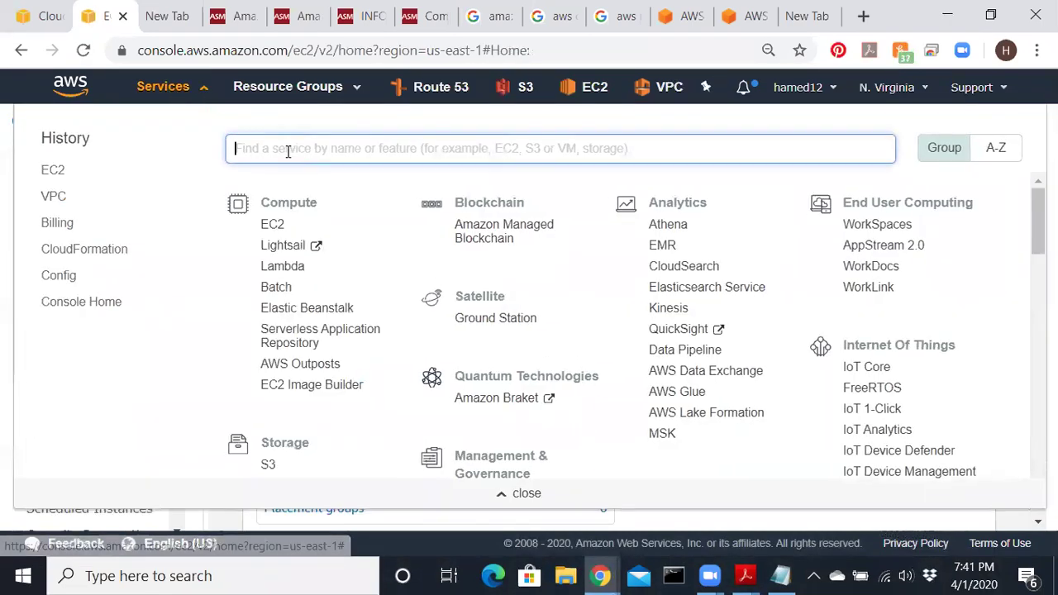
text(EC2)
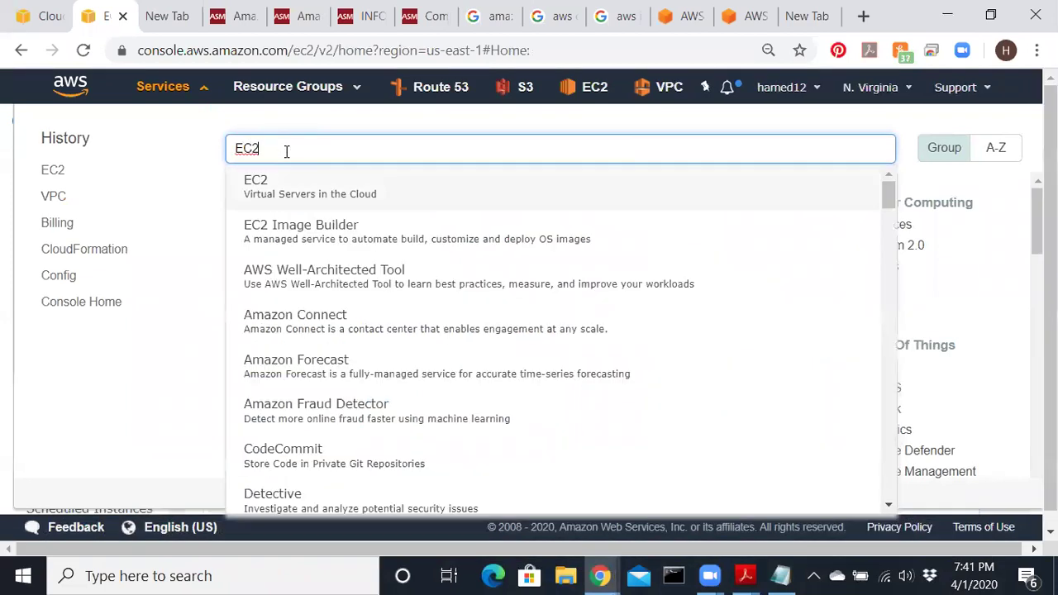
click(285, 198)
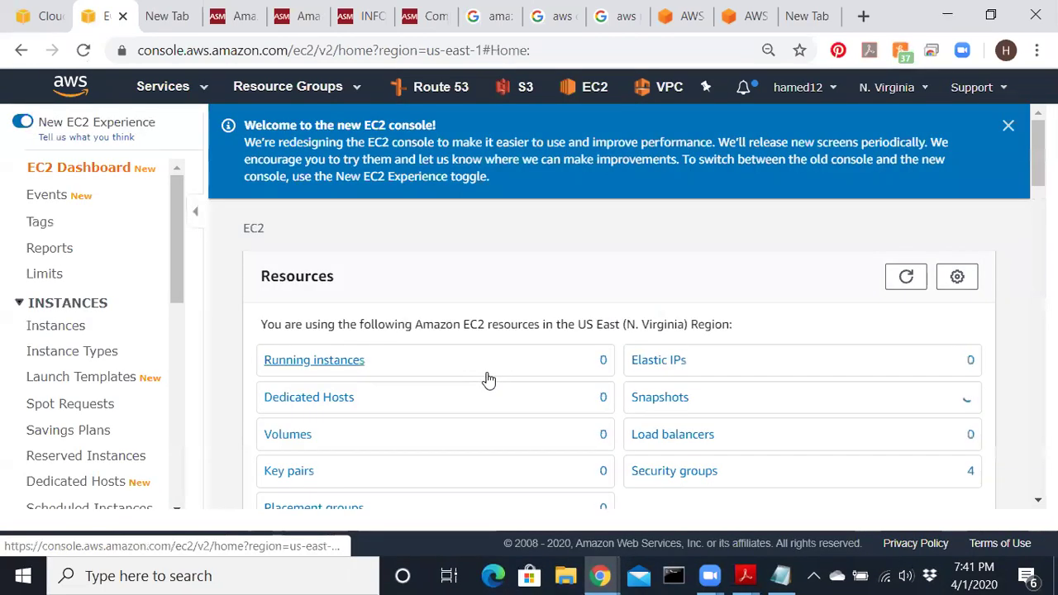
click(298, 364)
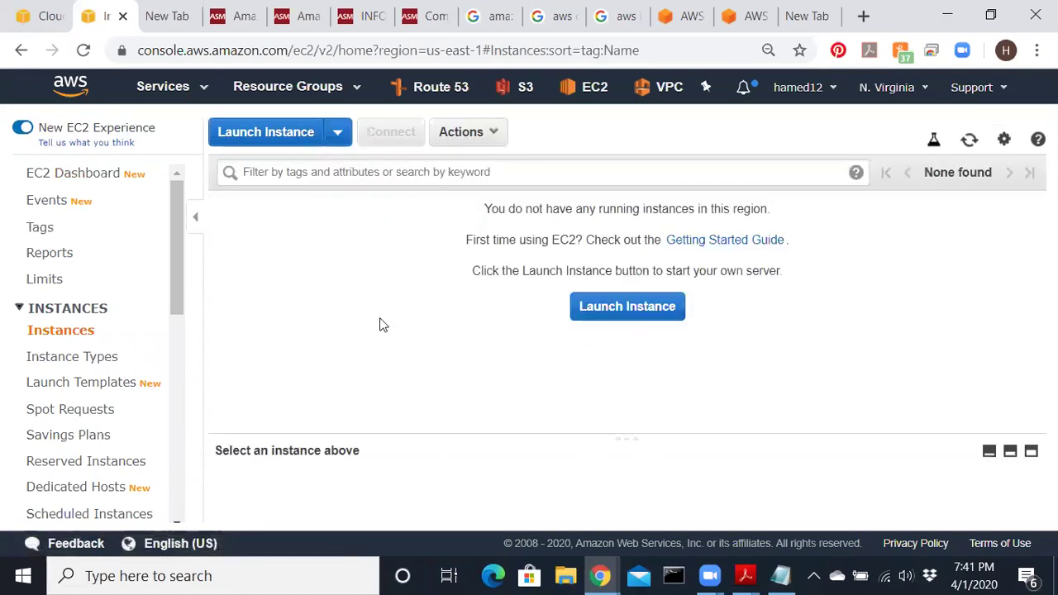
click(587, 311)
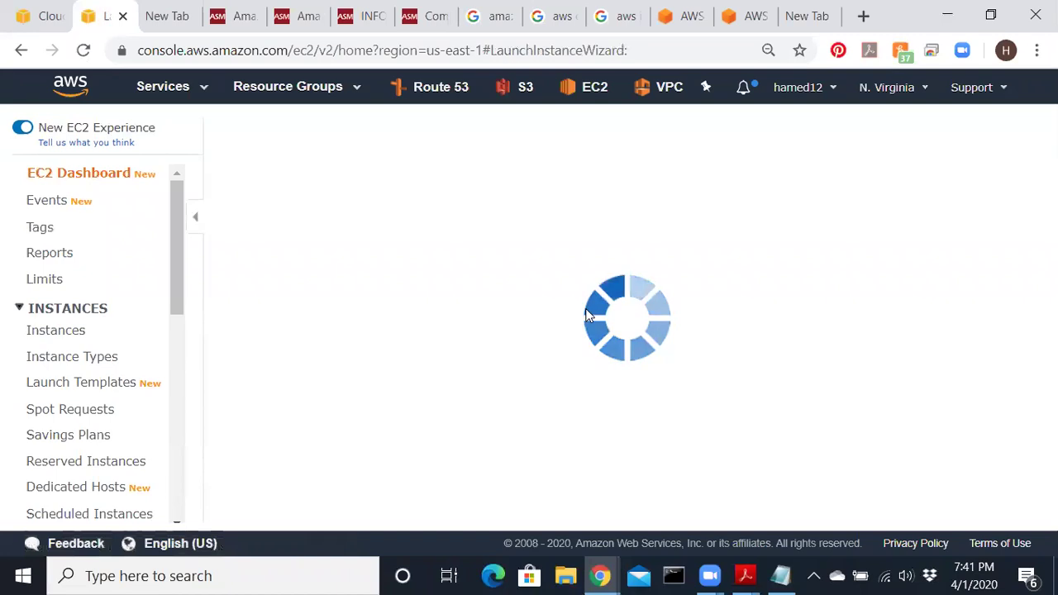
- Review the Amazon Linux 2 AMI, search the AMI list for windows to examine Windows Server 2019 Base, and clear the search
scroll(558, 341, down, 1)
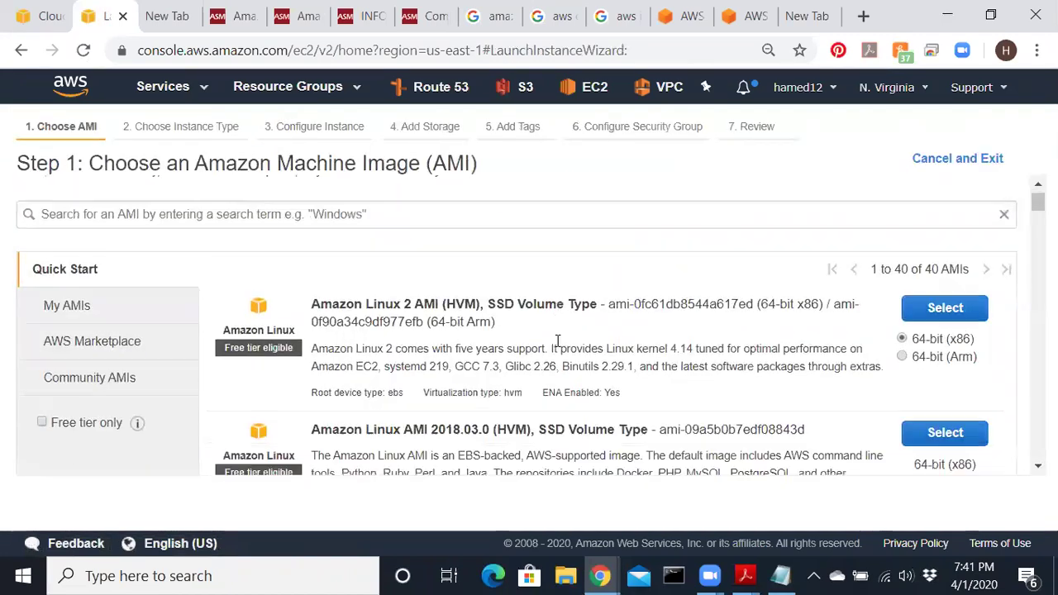
scroll(558, 340, down, 2)
scroll(556, 340, up, 3)
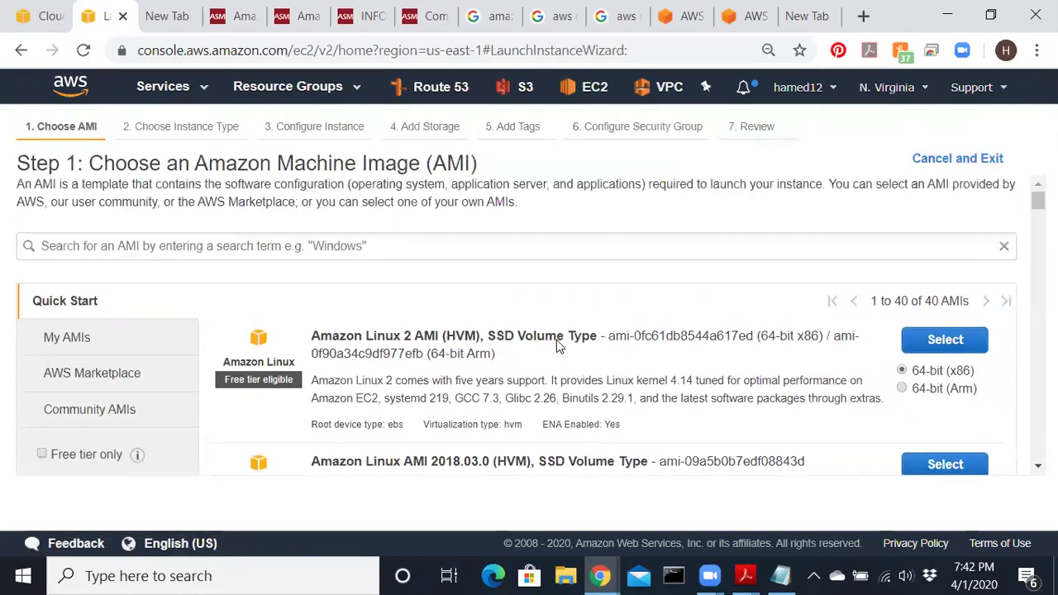
drag(312, 342, 376, 330)
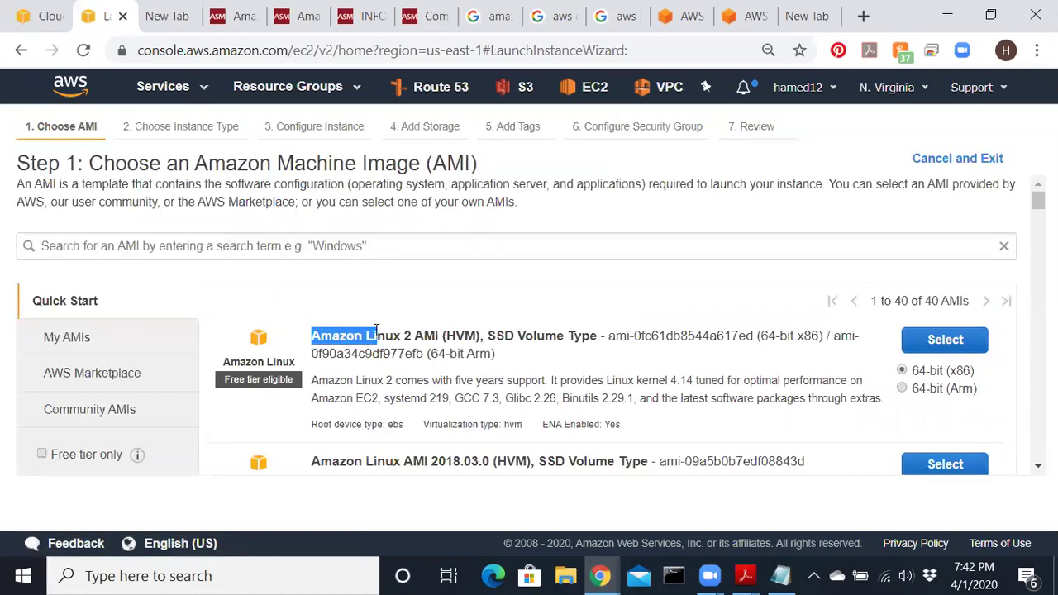
click(356, 247)
text(windo)
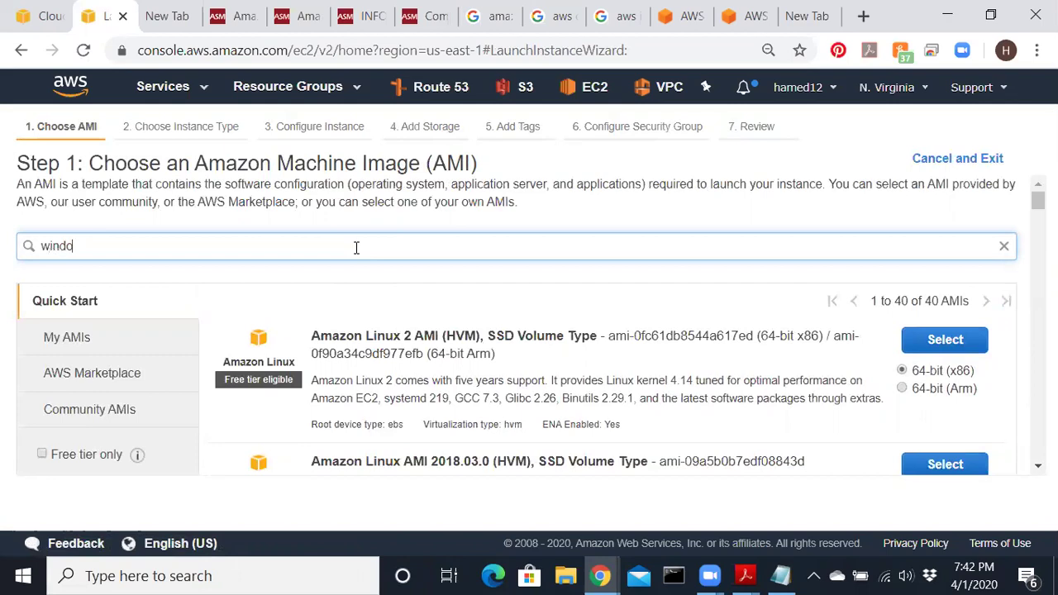
text(ws)
key(Return)
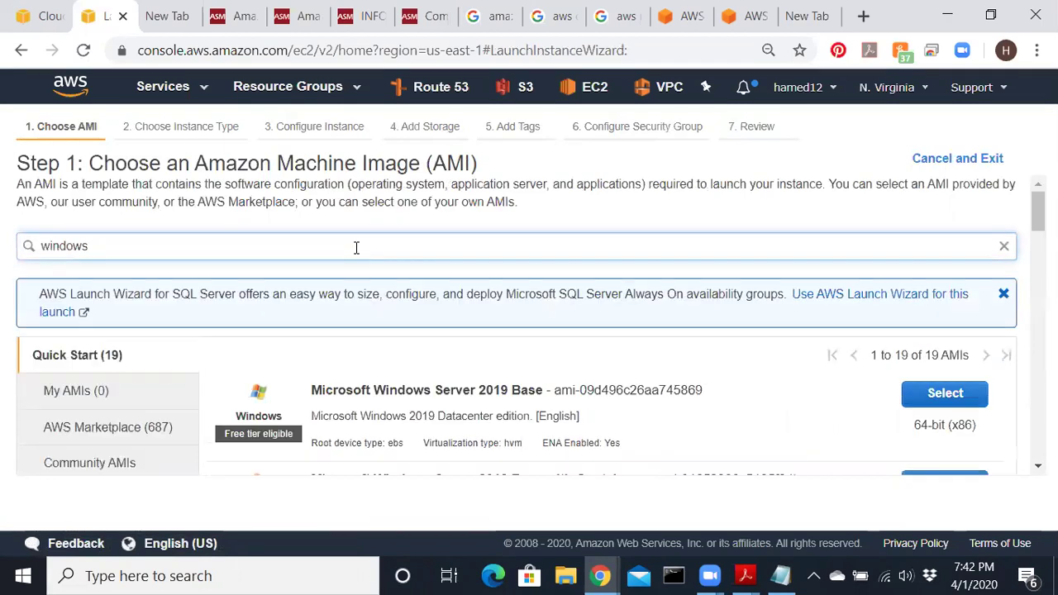
drag(462, 389, 554, 390)
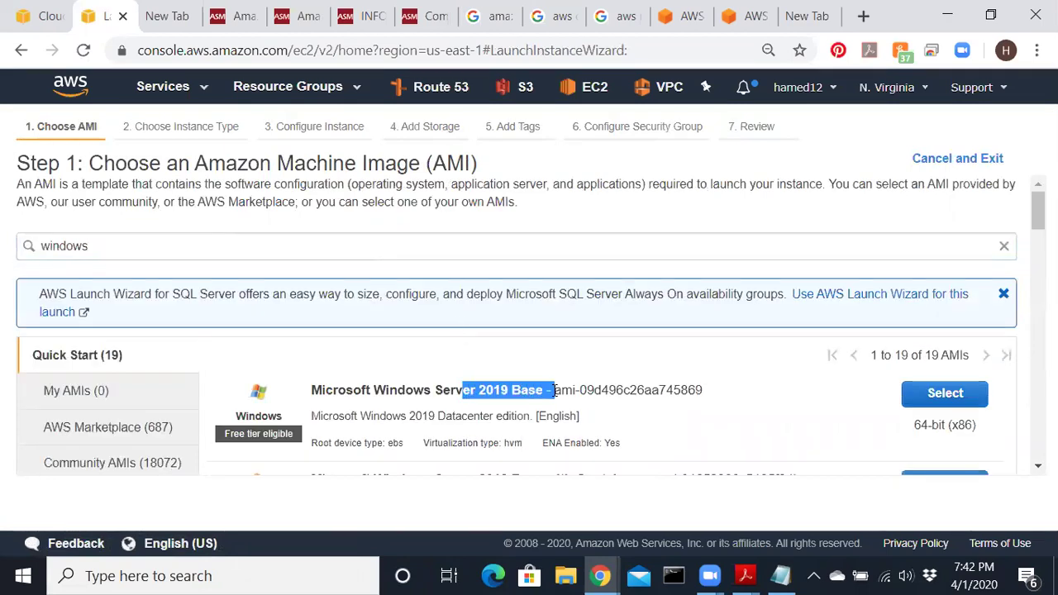
scroll(303, 436, down, 3)
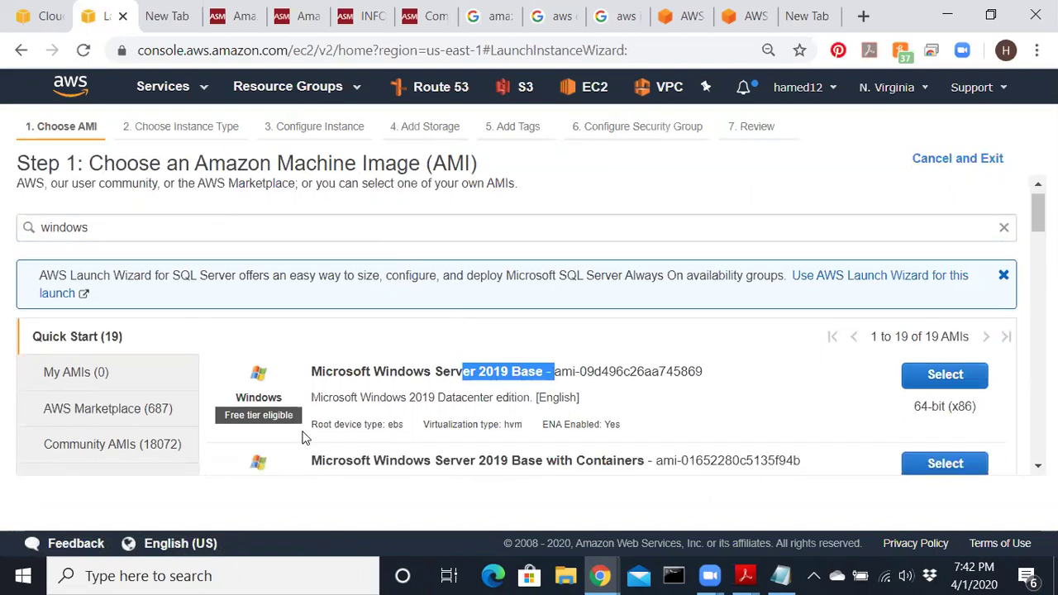
scroll(293, 402, up, 3)
click(19, 246)
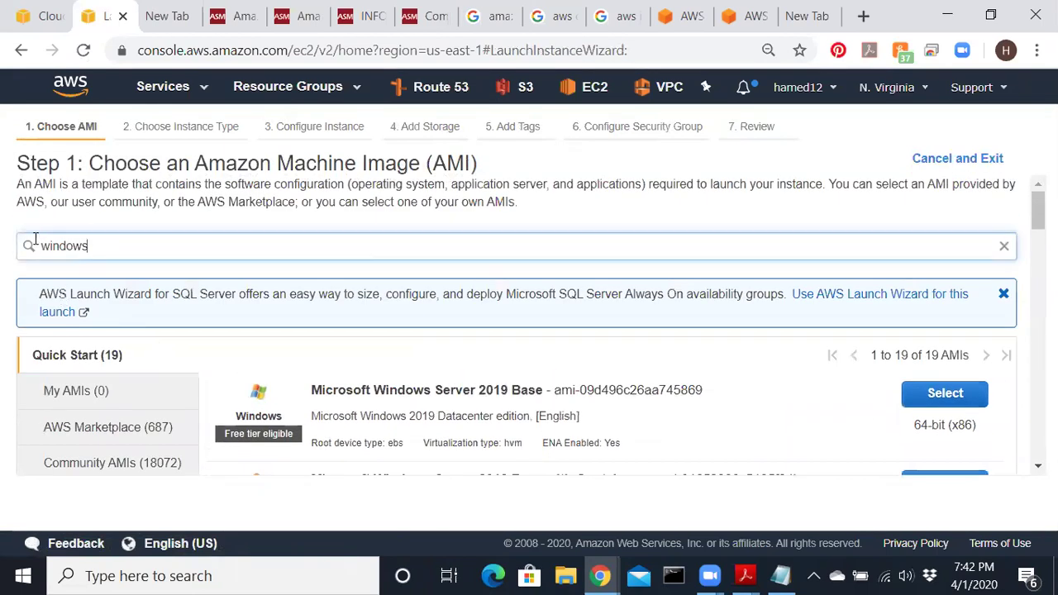
key(ctrl+a)
key(BackSpace)
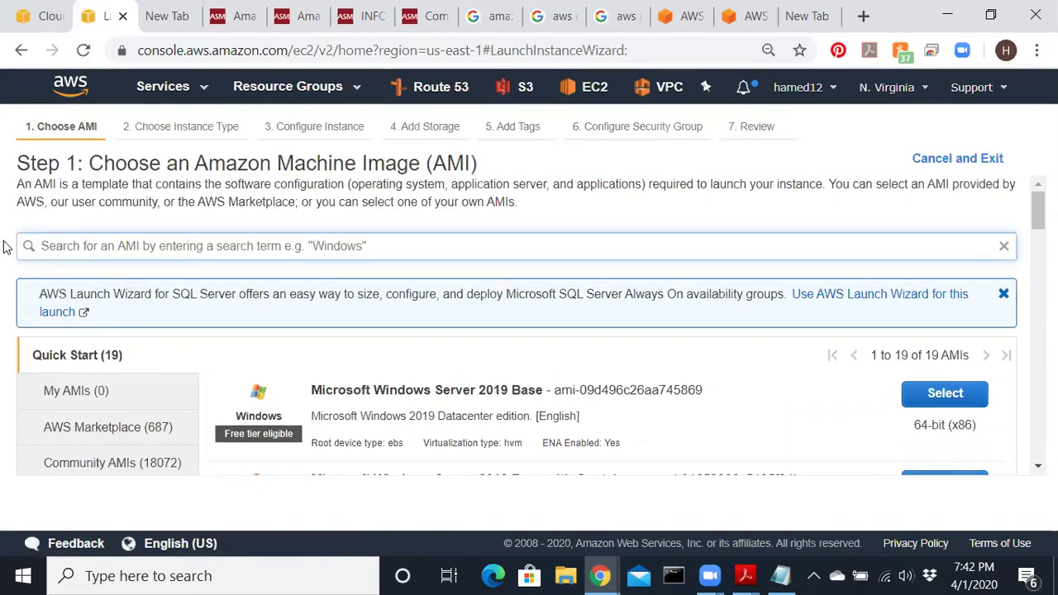
- Choose Amazon Linux AMI 2018.03.0 (HVM), SSD Volume Type, with the t2.micro instance type and continue to the instance details
scroll(557, 427, down, 2)
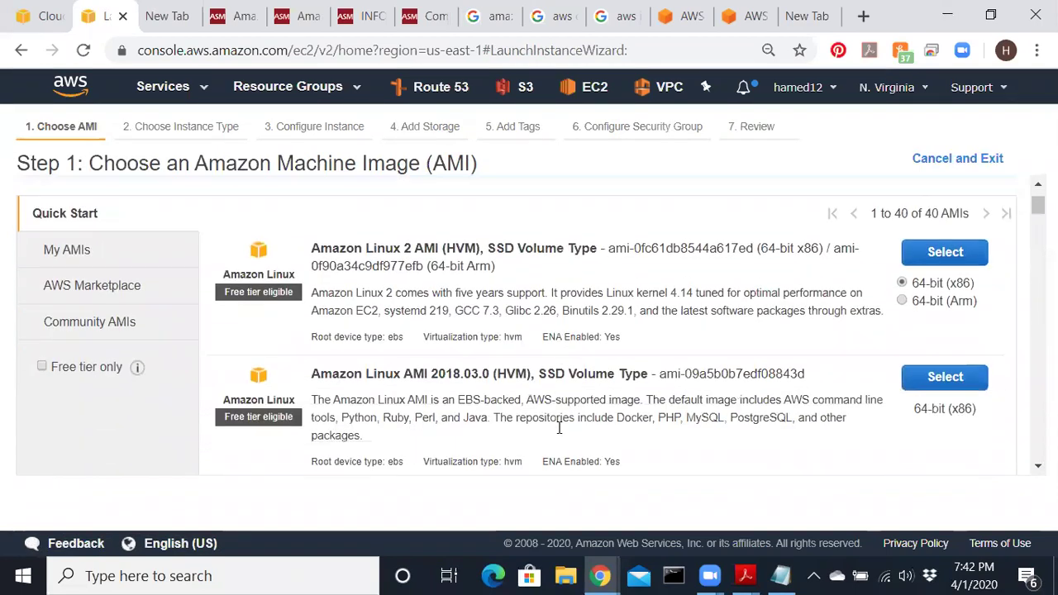
drag(307, 366, 633, 368)
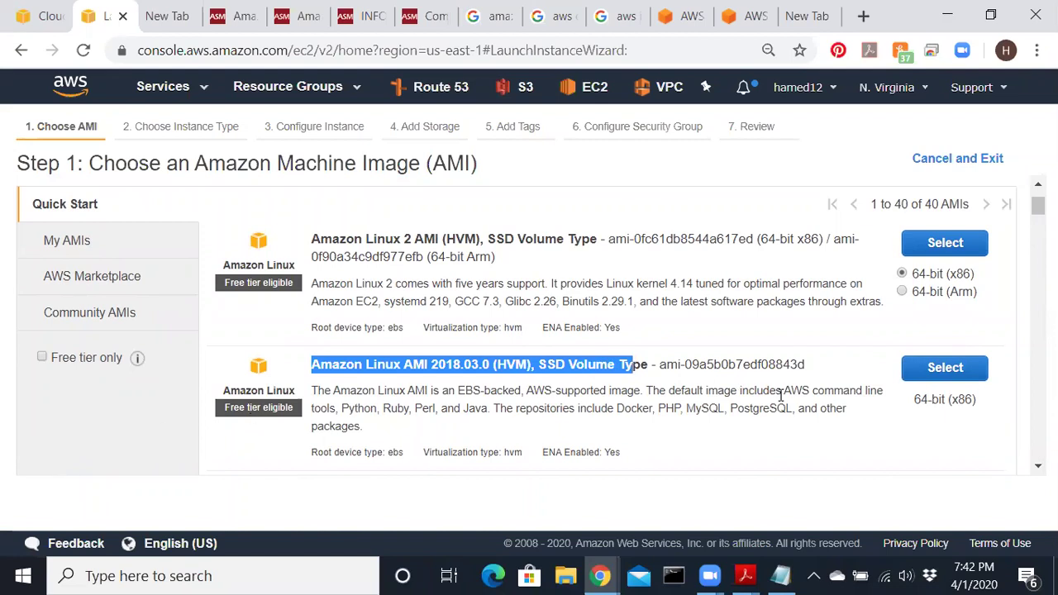
click(948, 369)
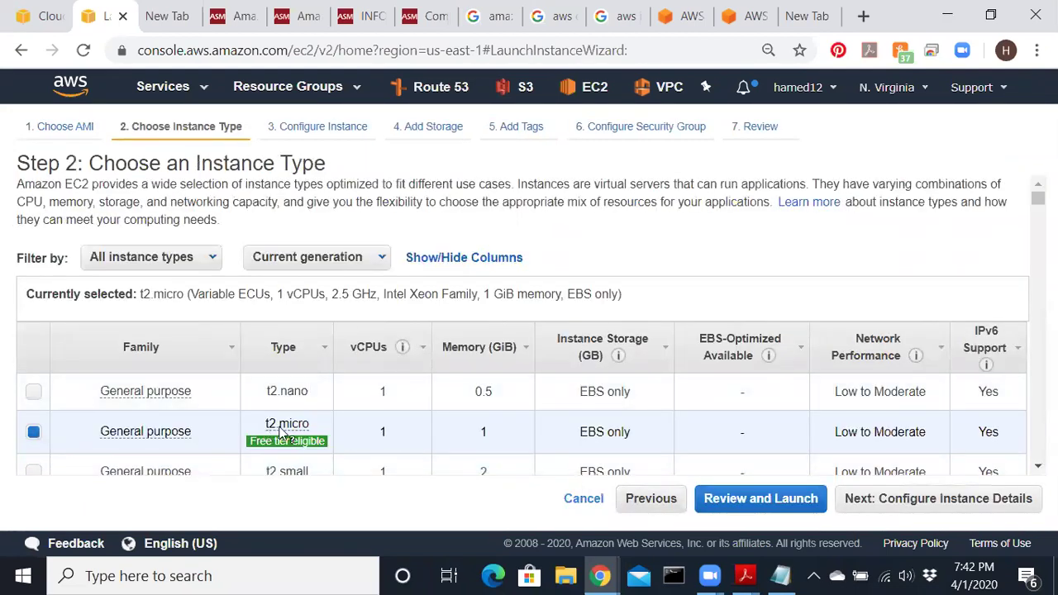
mouse_move(285, 443)
click(891, 498)
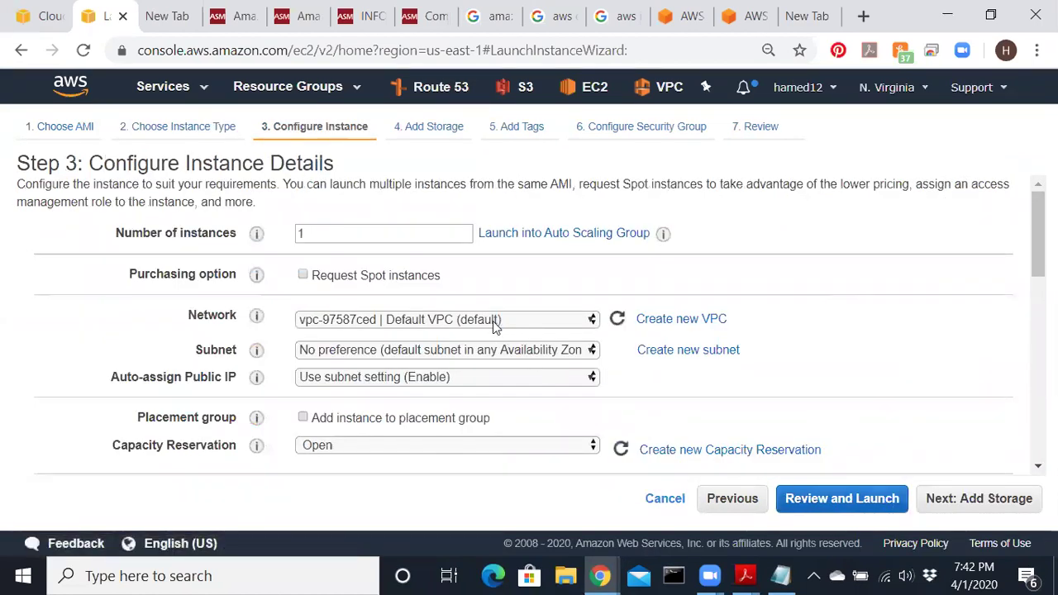
- Set the instance's network to VPC1 10.1.0.0/16 and its subnet to the public subnet 10.1.1.0/24 in us-east-1a
click(493, 323)
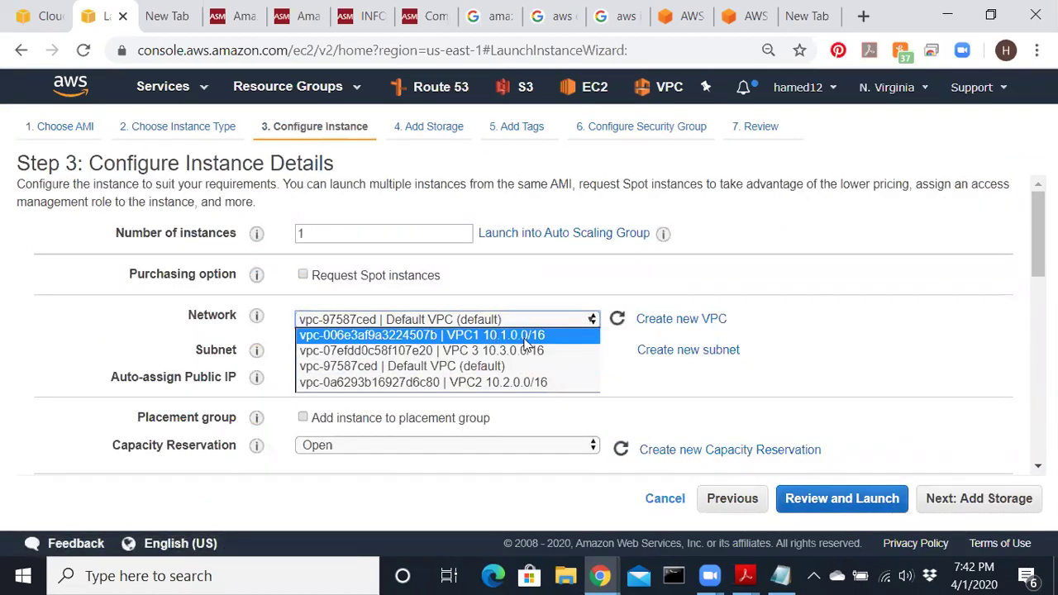
click(521, 337)
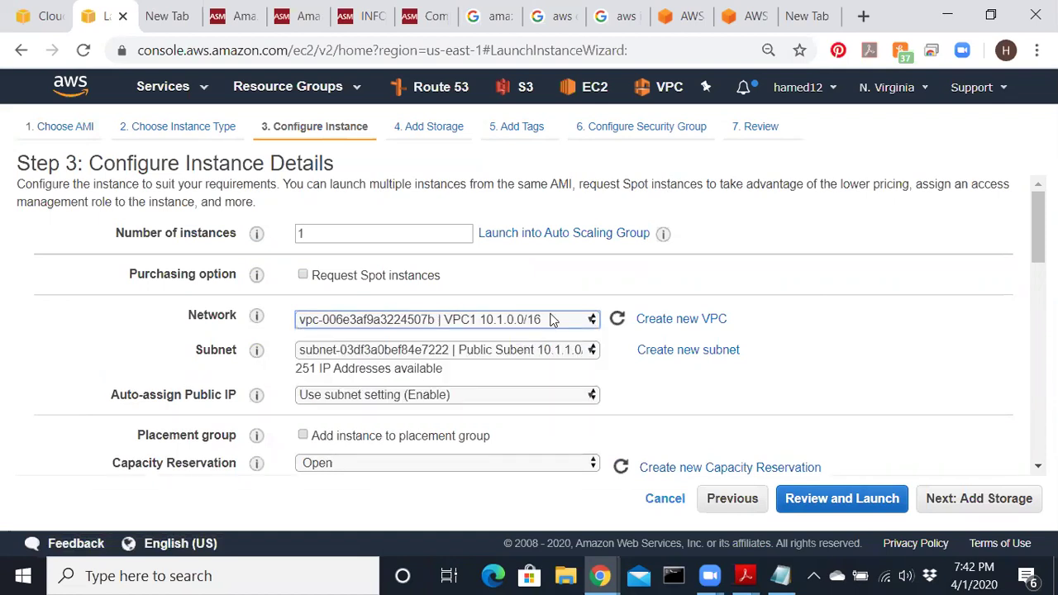
click(576, 353)
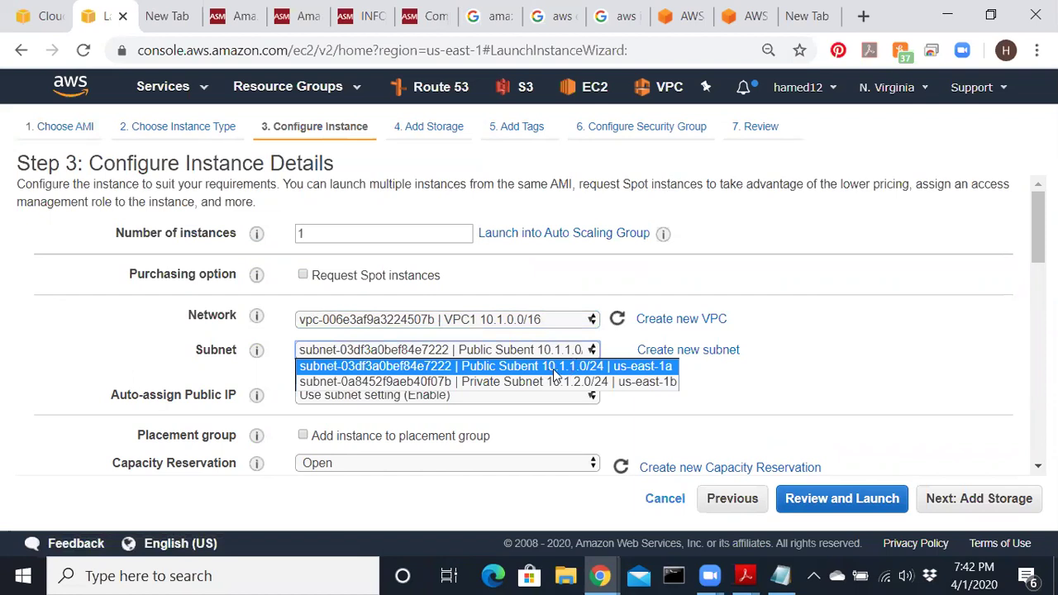
click(536, 366)
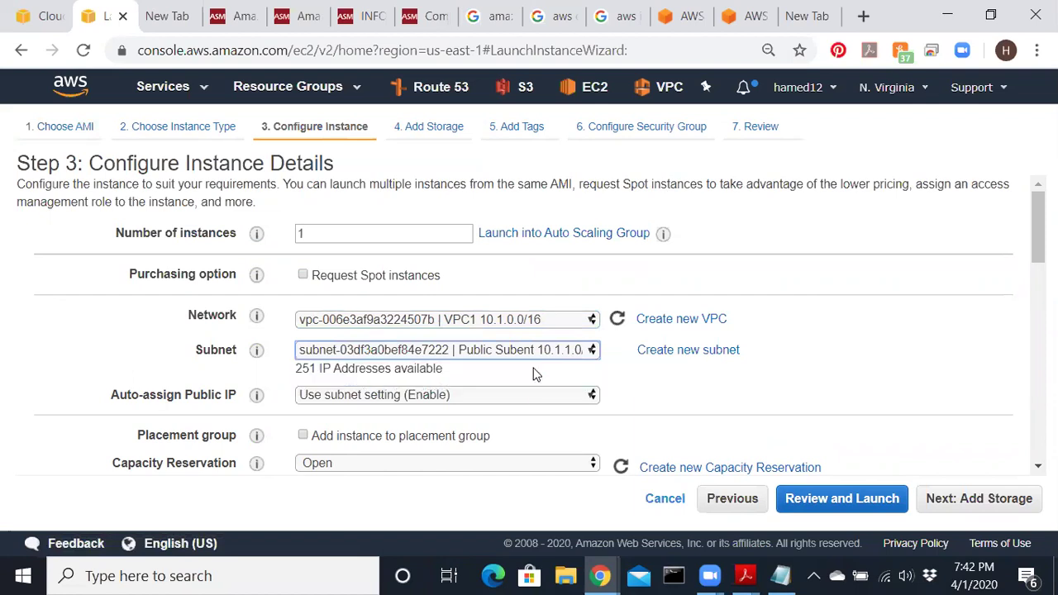
- Accept the default 8 GiB General Purpose SSD root volume and continue to the instance tags
click(951, 499)
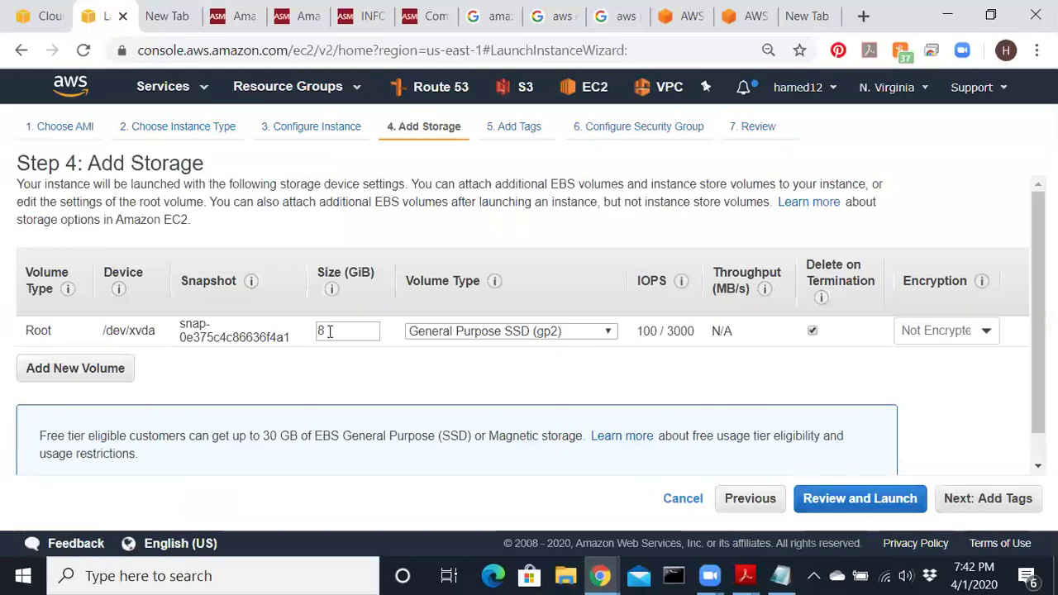
drag(330, 329, 314, 331)
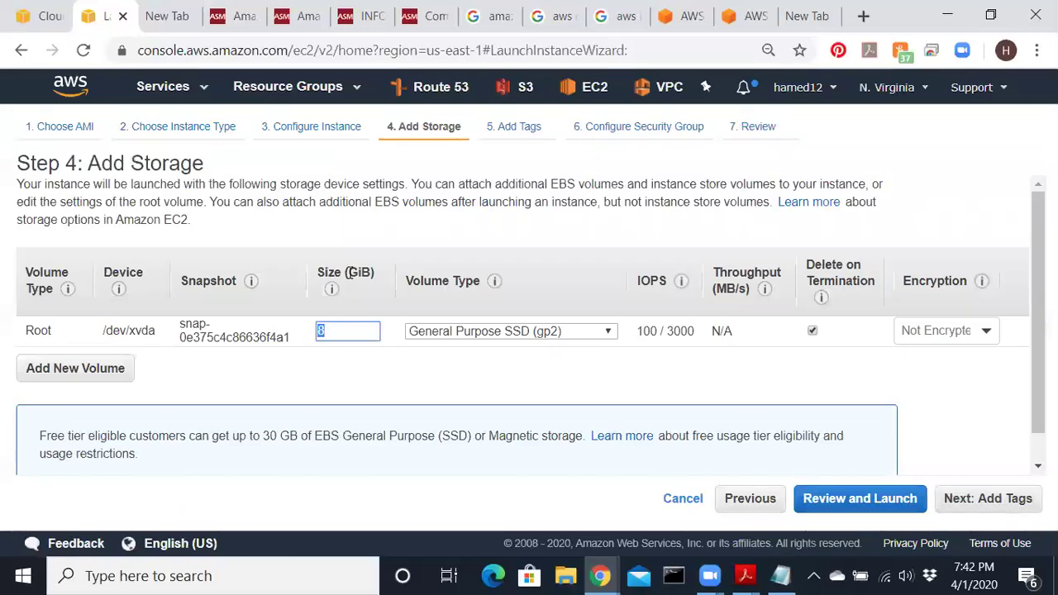
click(946, 498)
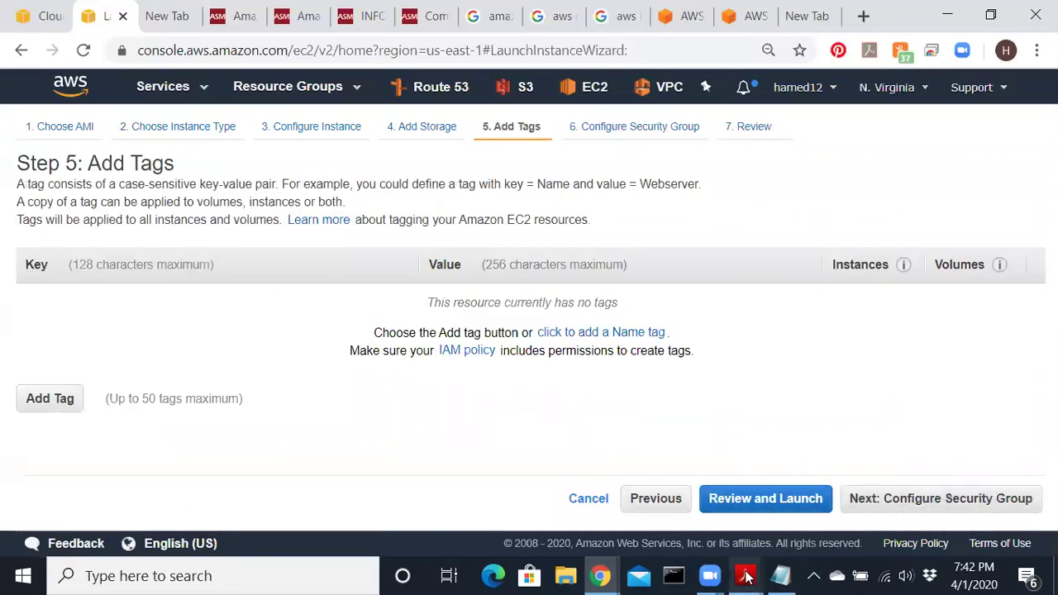
- Check the instance name in the lab guide PDF and add a Name tag with the value PC1 10.1.0.0
mouse_move(745, 576)
click(927, 499)
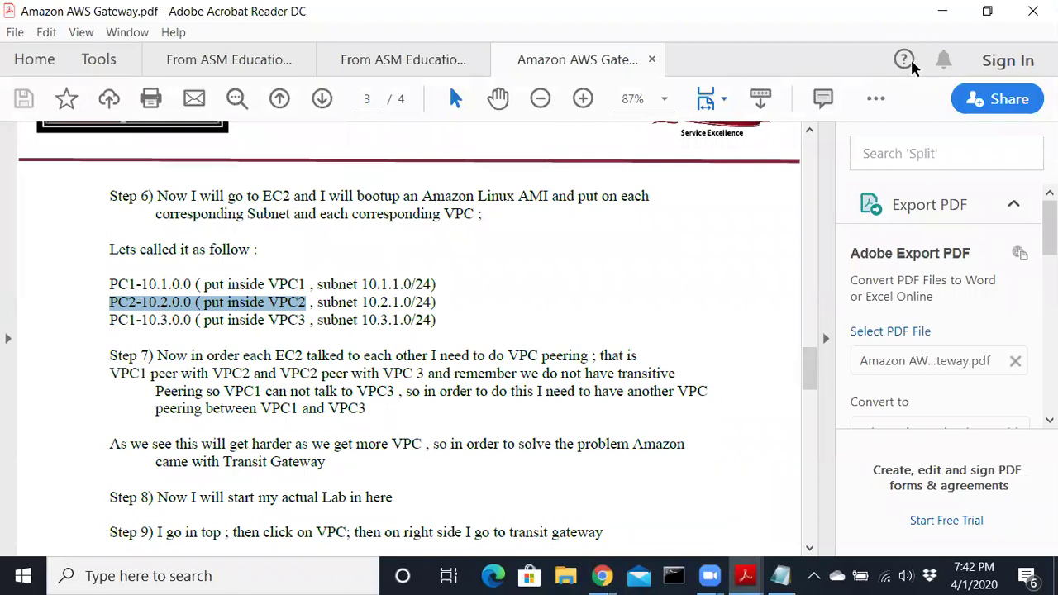
click(943, 11)
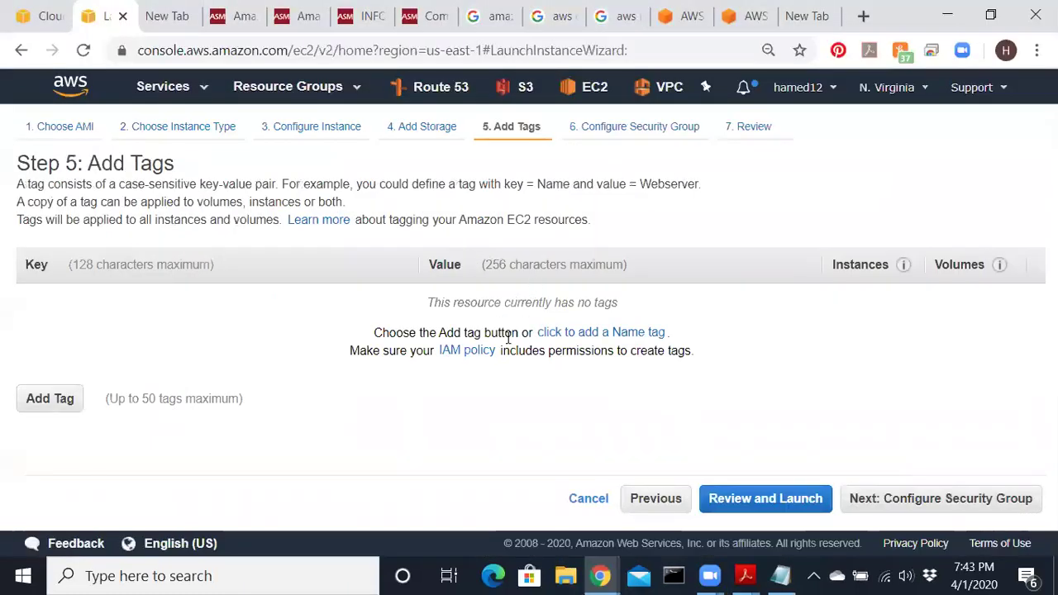
click(588, 334)
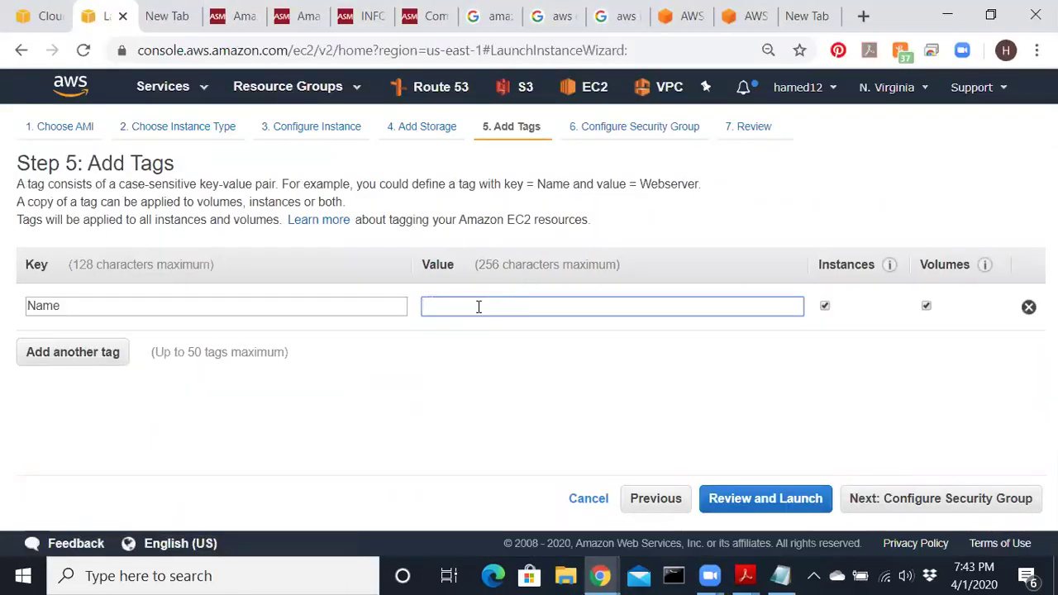
click(478, 306)
text(VPC1)
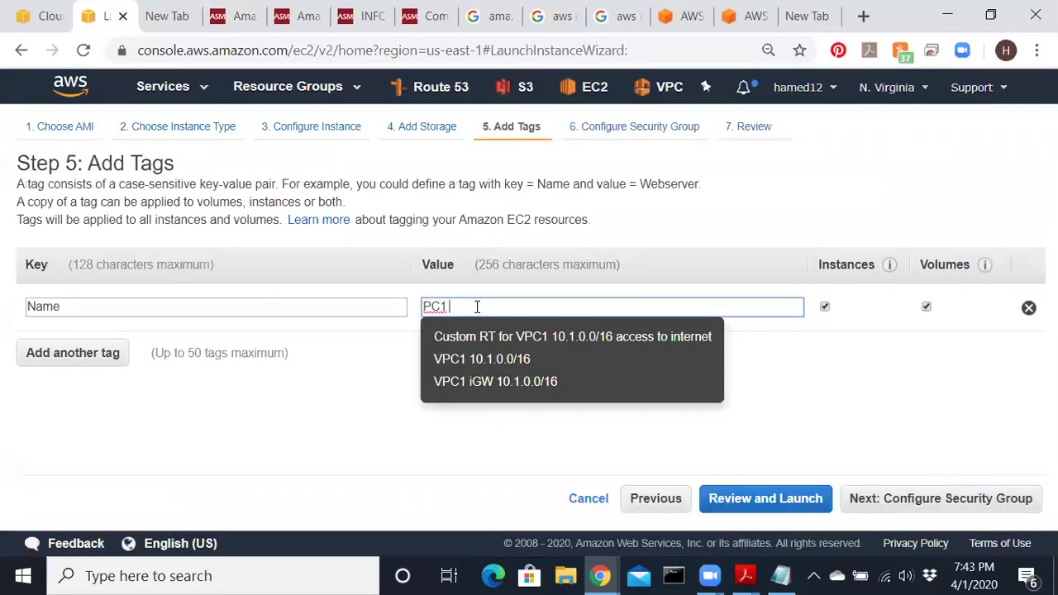
text( 10.1.1)
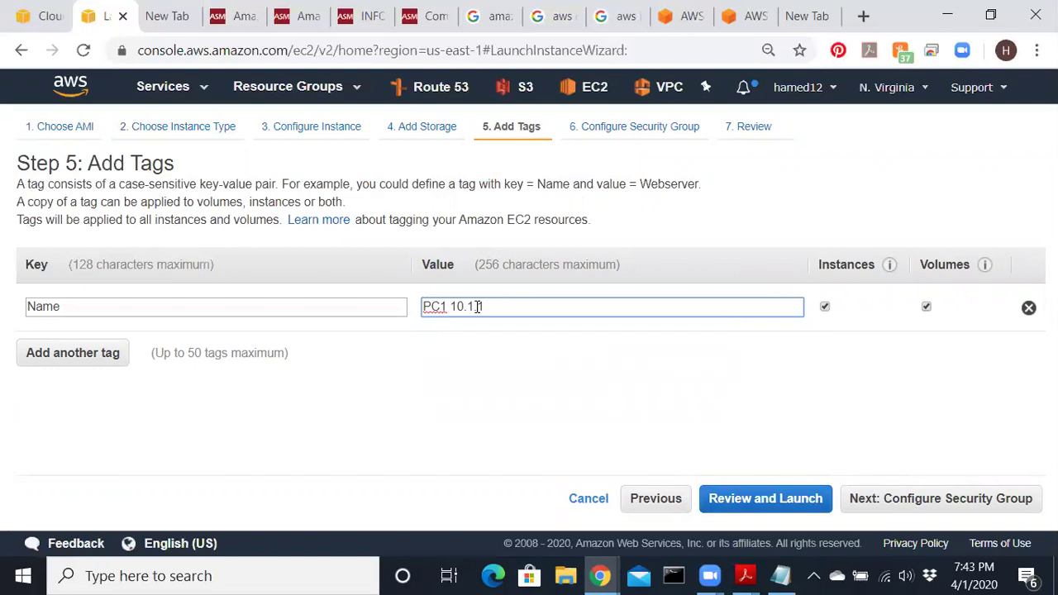
key(BackSpace)
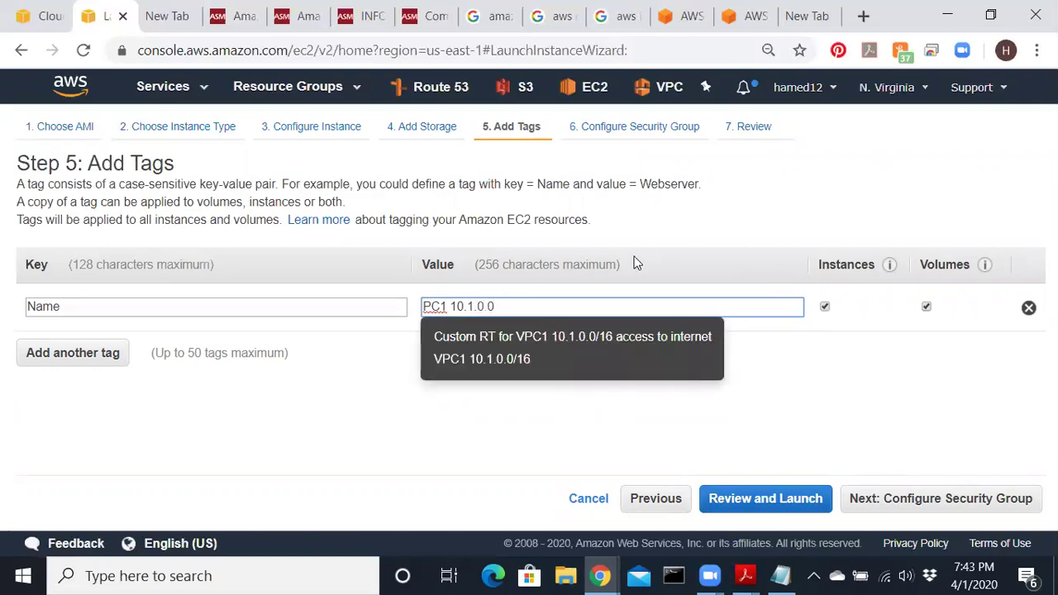
- Continue to the security group settings, look at the existing security groups and choose to create a new one
click(906, 502)
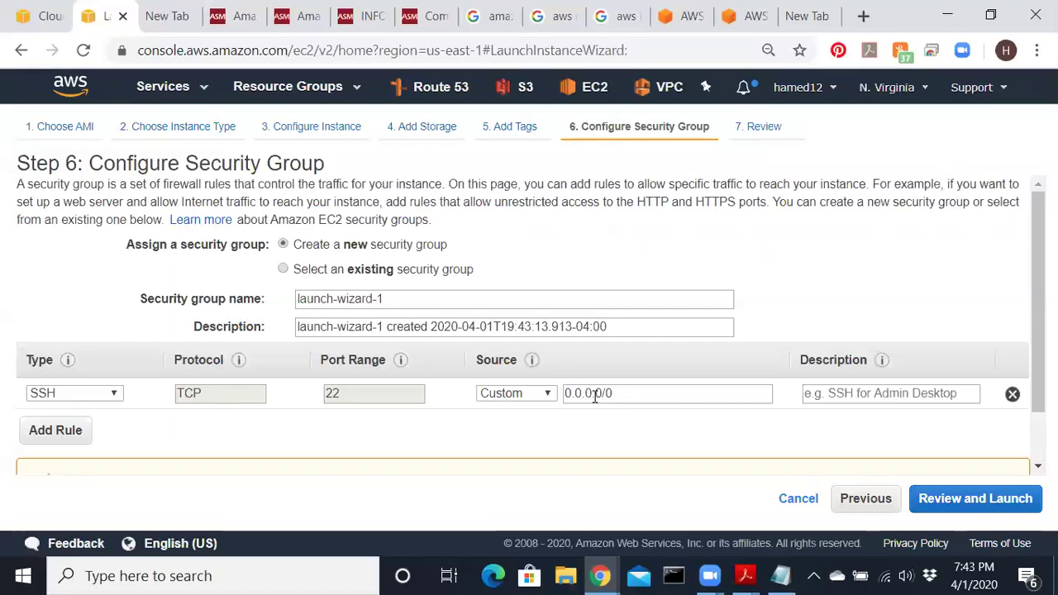
drag(615, 397, 557, 394)
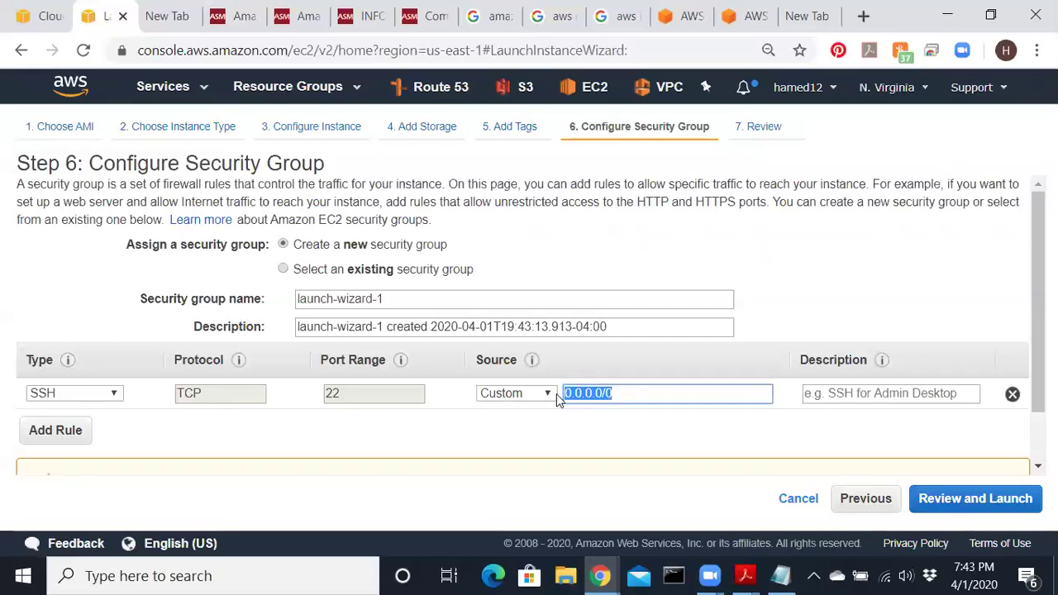
click(283, 277)
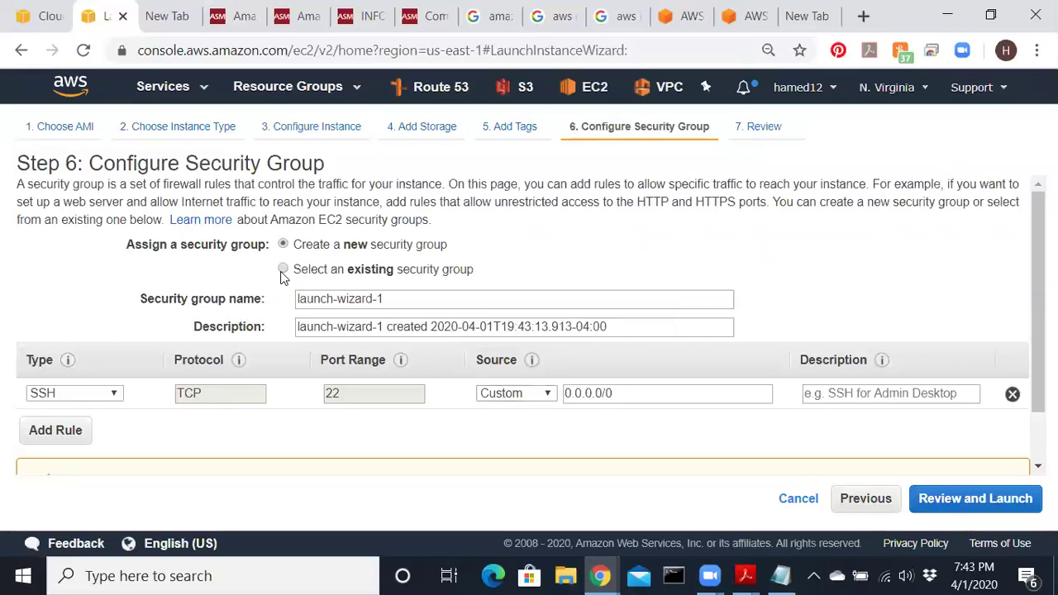
click(283, 268)
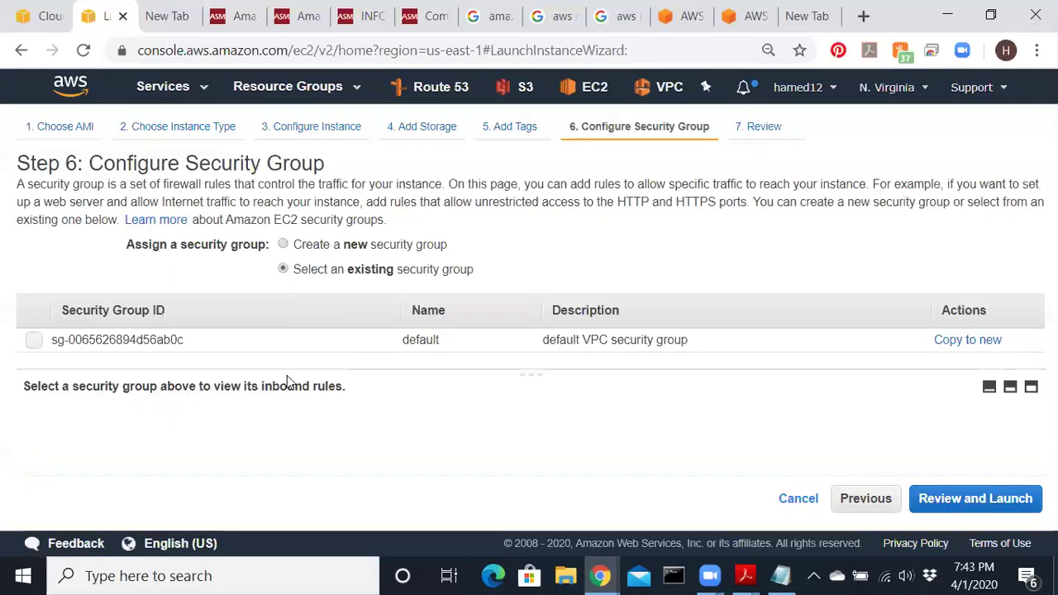
click(283, 245)
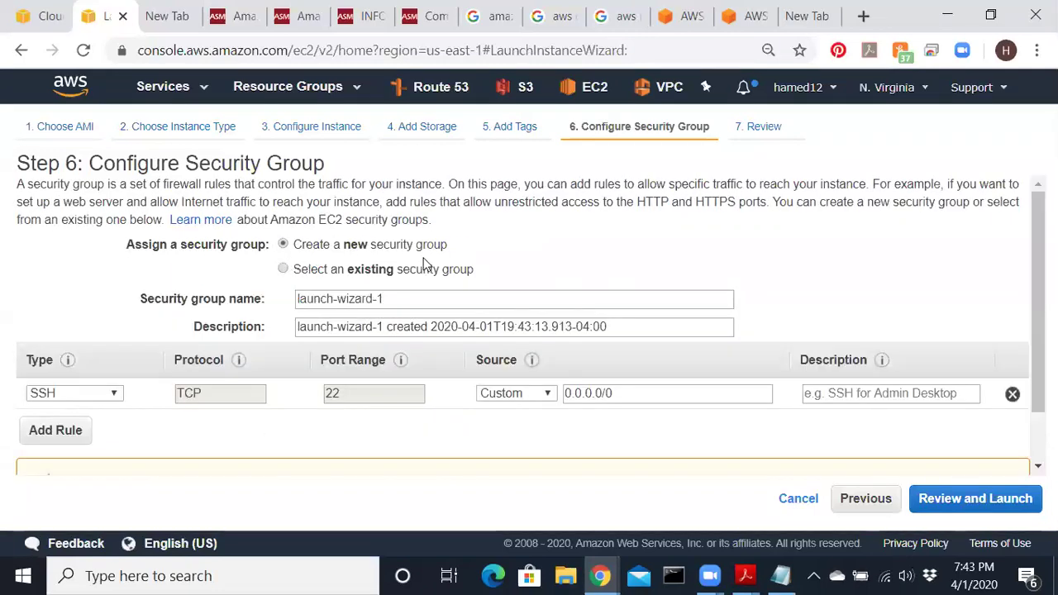
- Name the new security group "SSH, ICMP,HTTP" and use the same text as its description
drag(448, 245, 343, 246)
drag(389, 296, 233, 296)
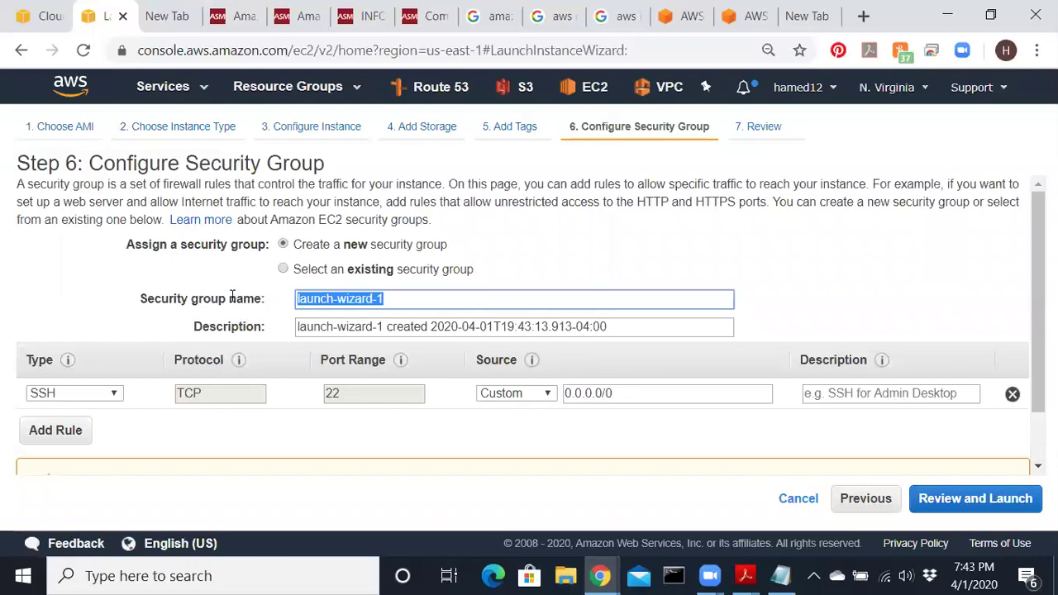
text(SSH, ICMP)
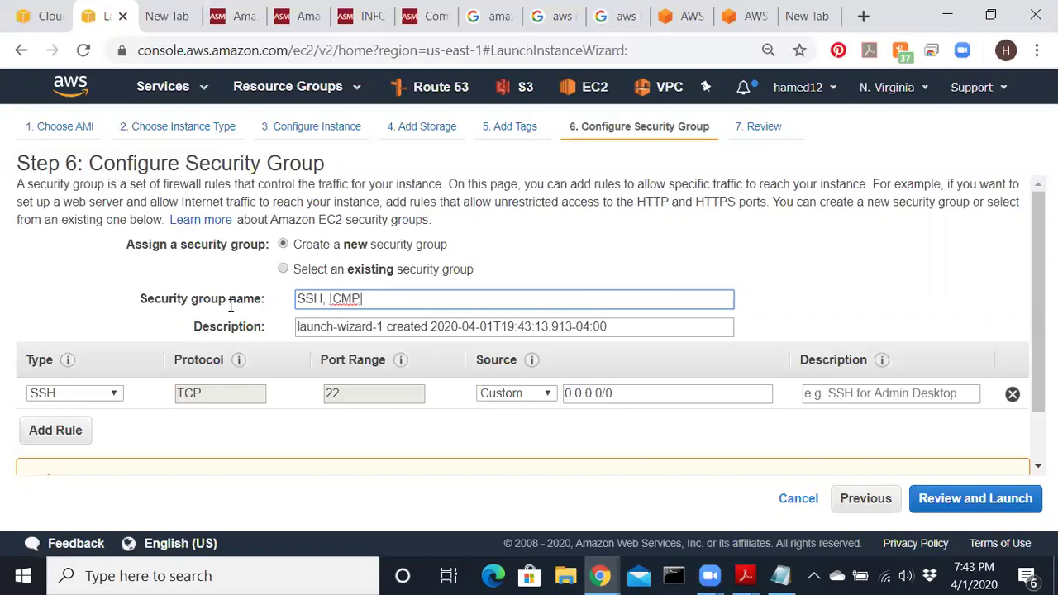
text(TT)
key(BackSpace)
drag(447, 307, 207, 303)
key(ctrl+c)
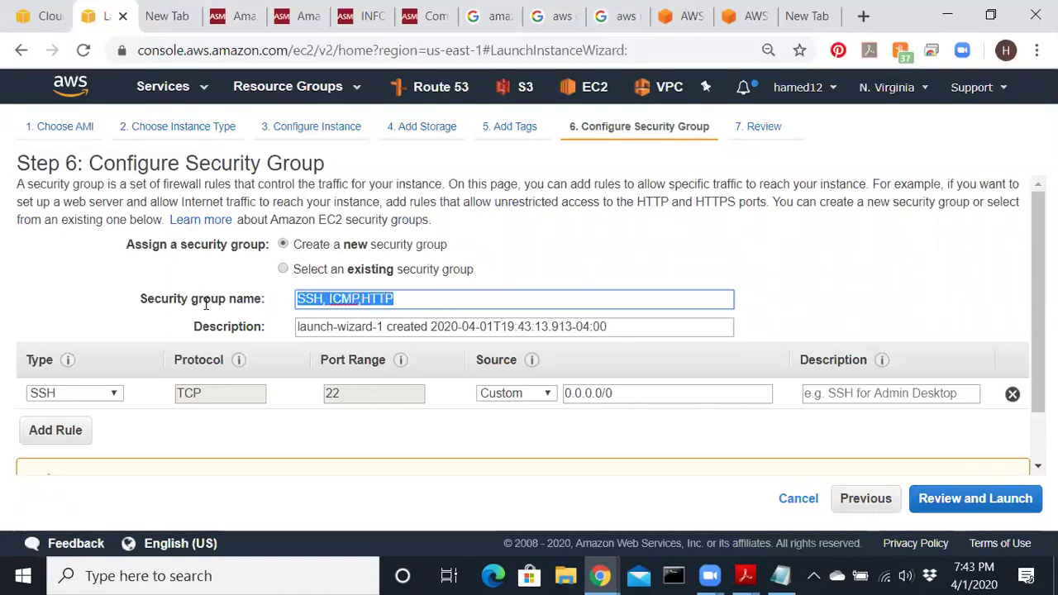
drag(602, 326, 145, 332)
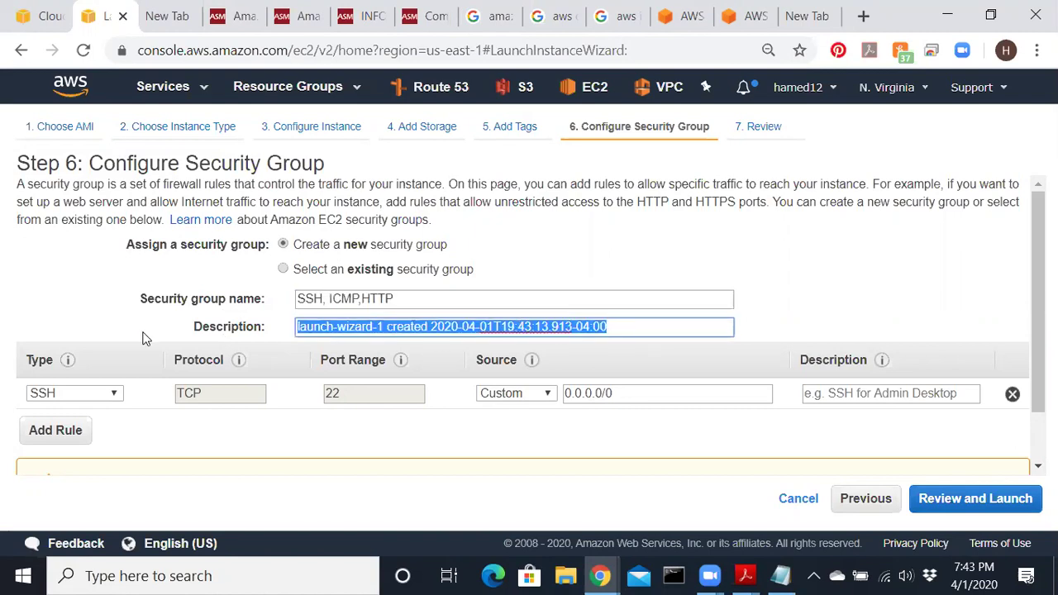
key(ctrl+v)
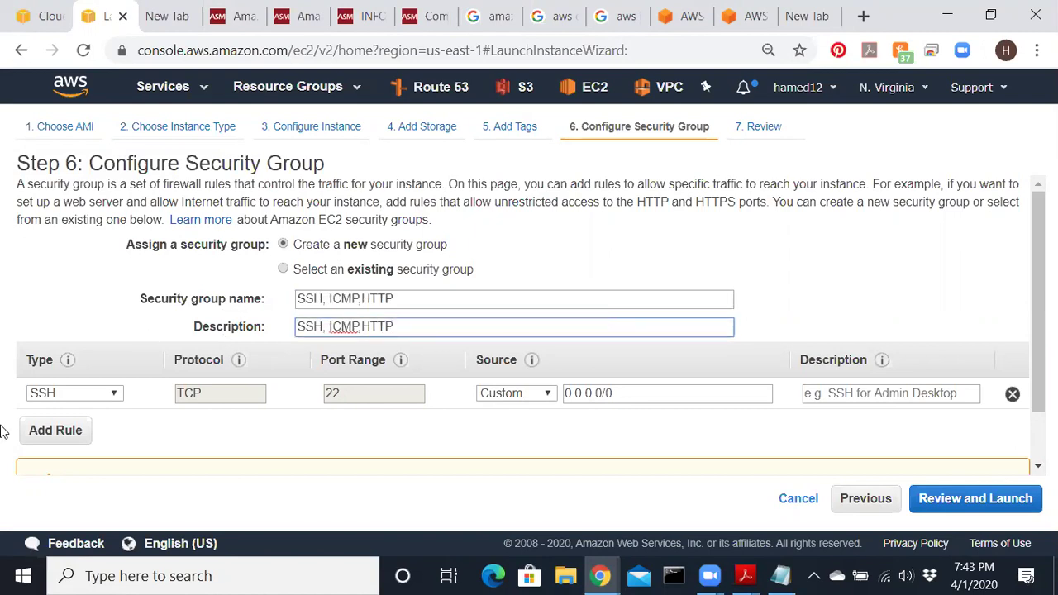
- Add an HTTP rule to the security group with its source set to Anywhere
click(58, 431)
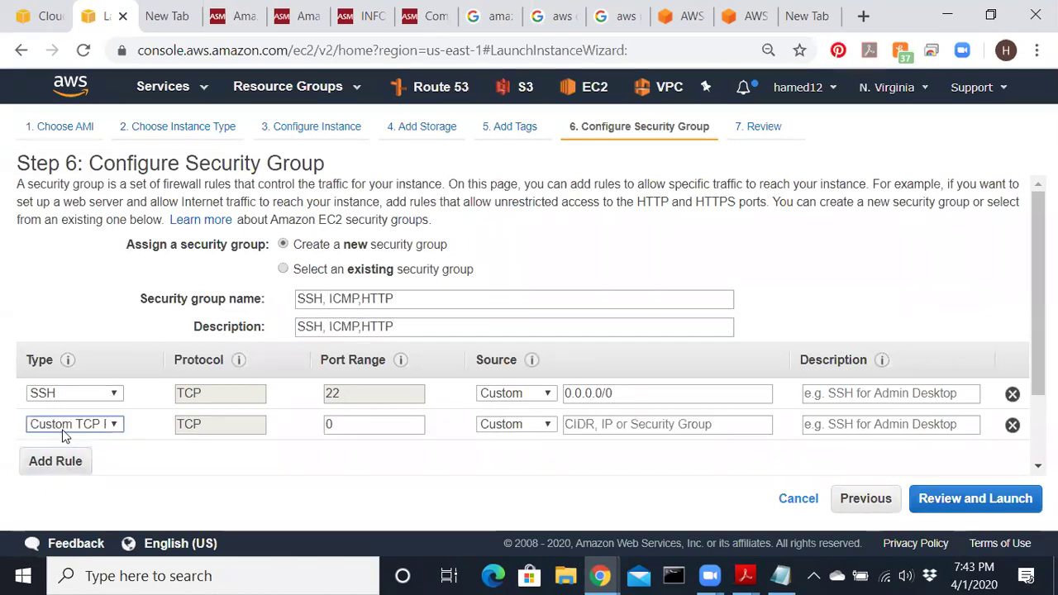
click(114, 425)
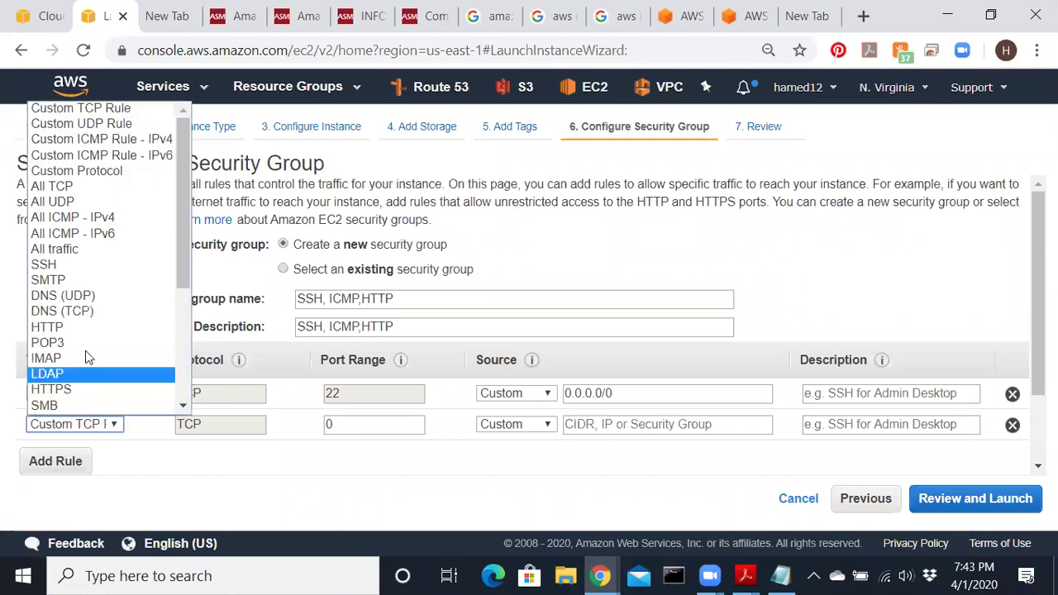
click(77, 329)
click(516, 424)
click(516, 455)
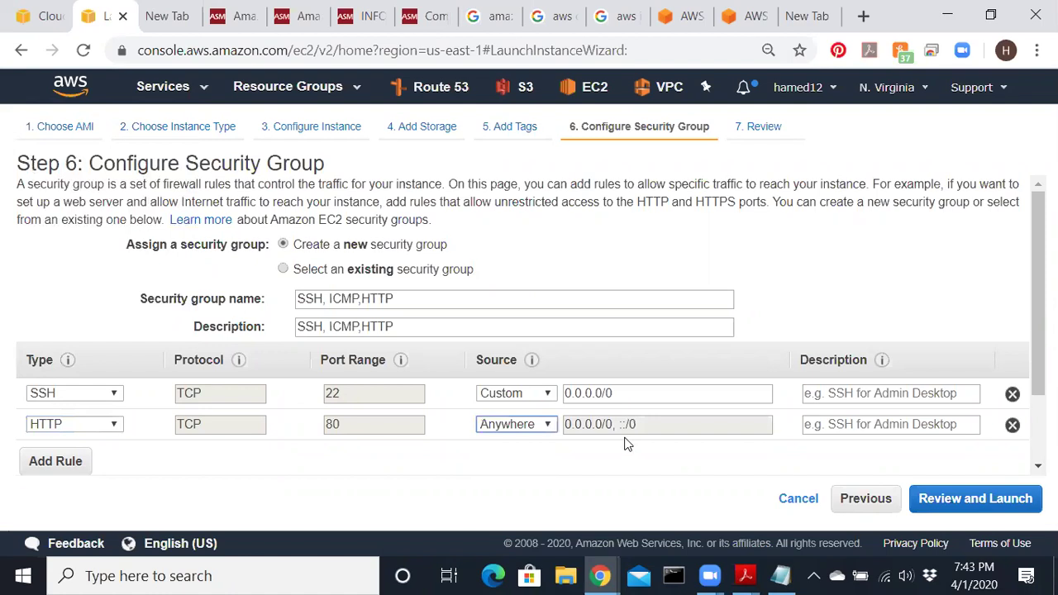
- Try My IP as the SSH rule's source, and set the source to Anywhere instead
click(546, 395)
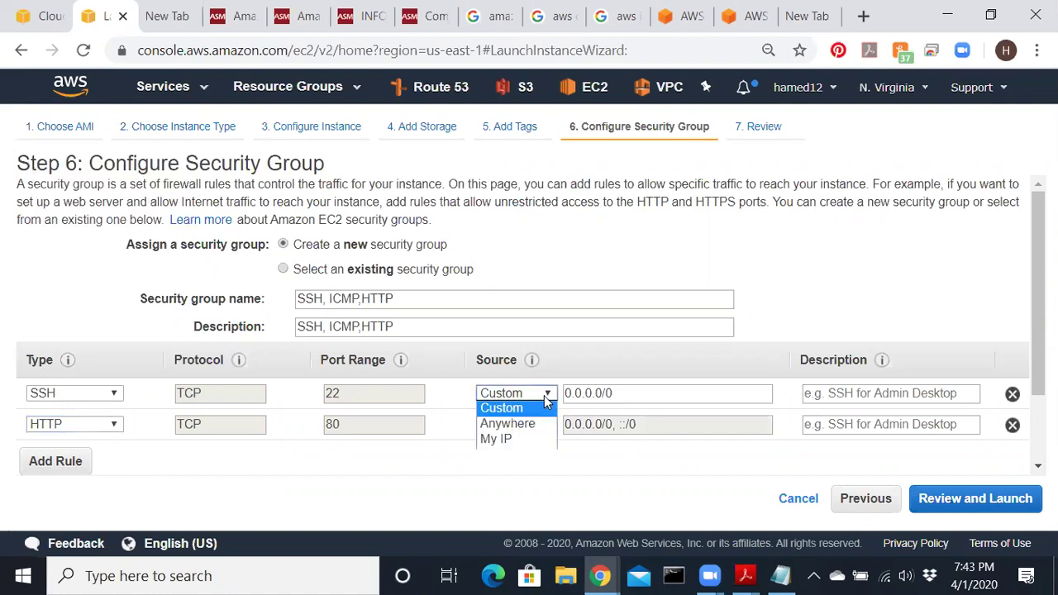
click(519, 437)
triple_click(651, 393)
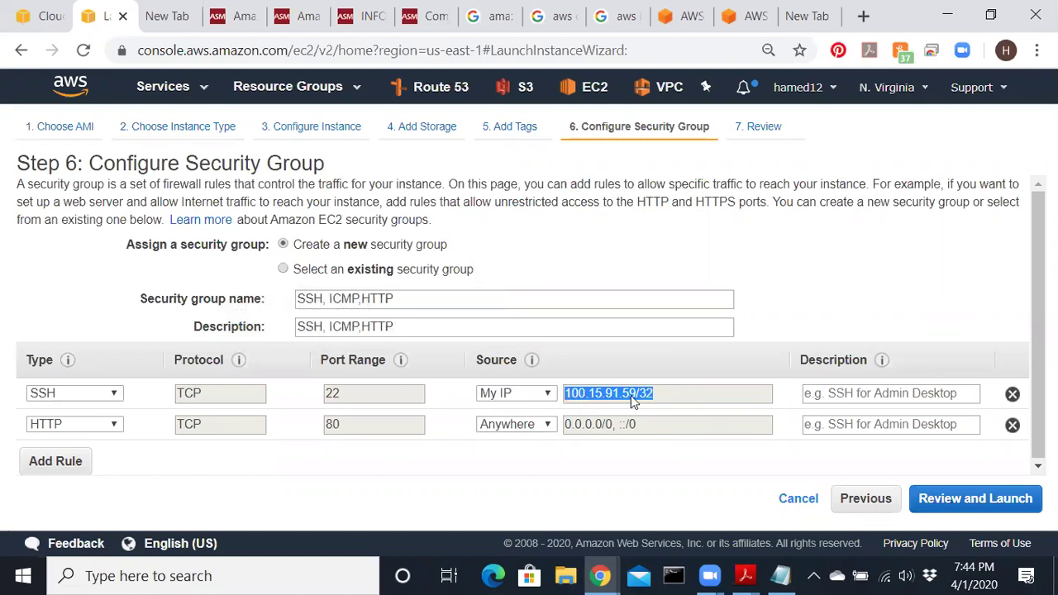
click(549, 397)
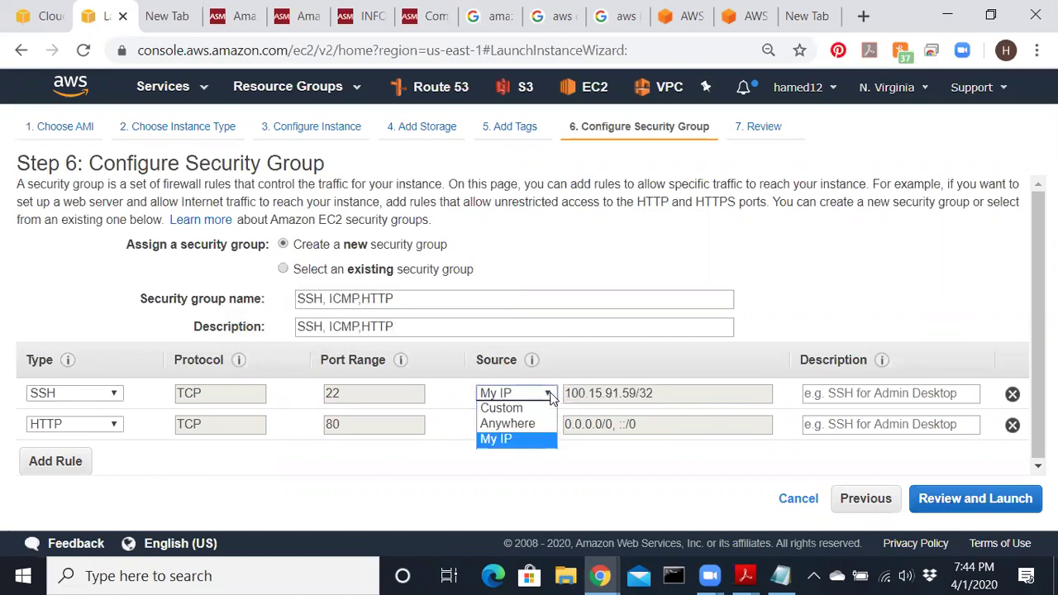
click(531, 427)
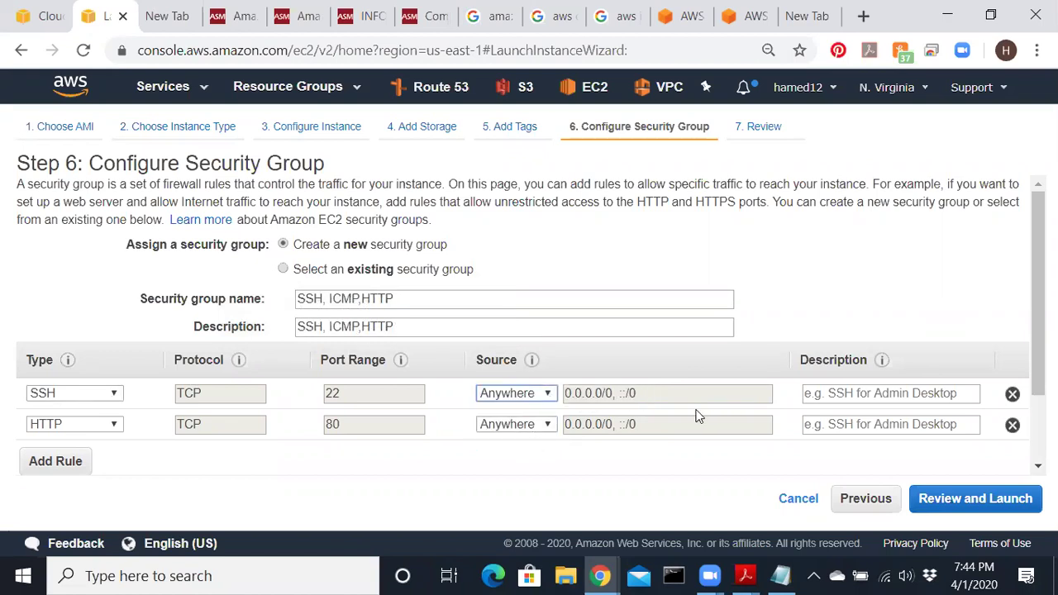
- Add an All ICMP - IPv4 rule to the security group with its source set to Anywhere
click(72, 468)
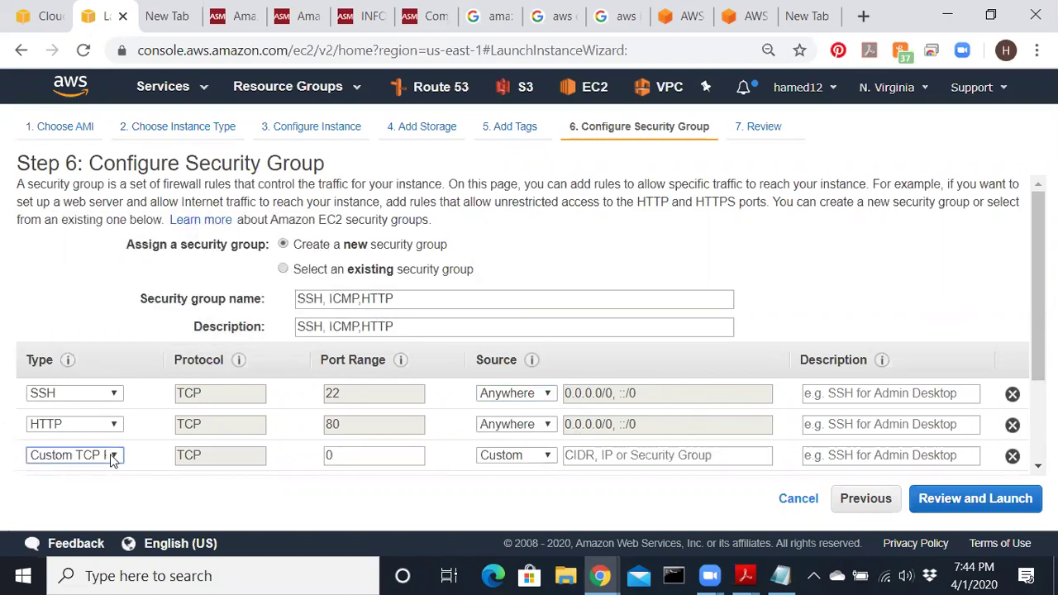
click(111, 454)
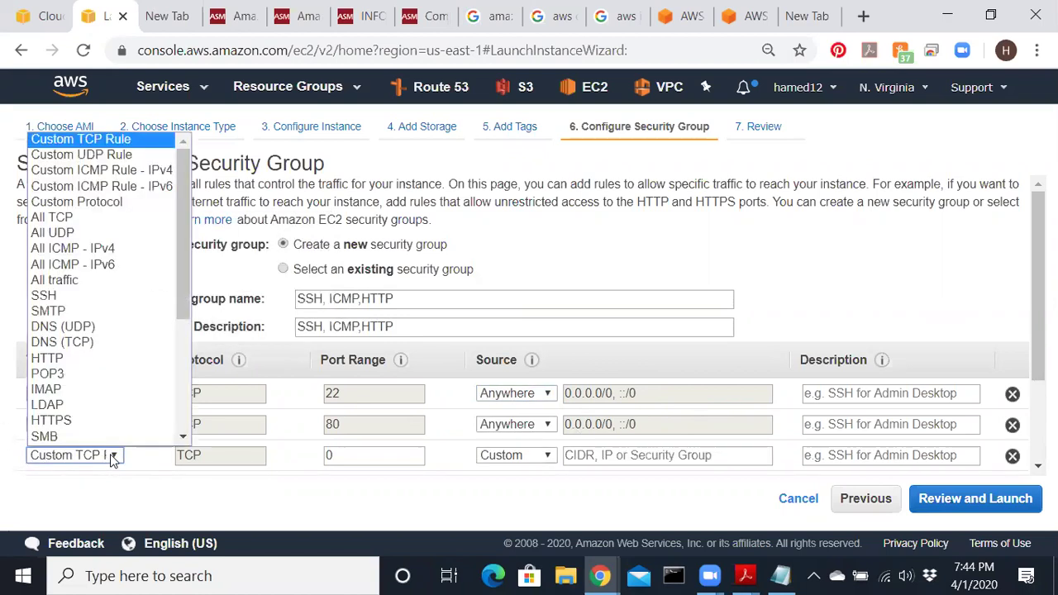
click(89, 248)
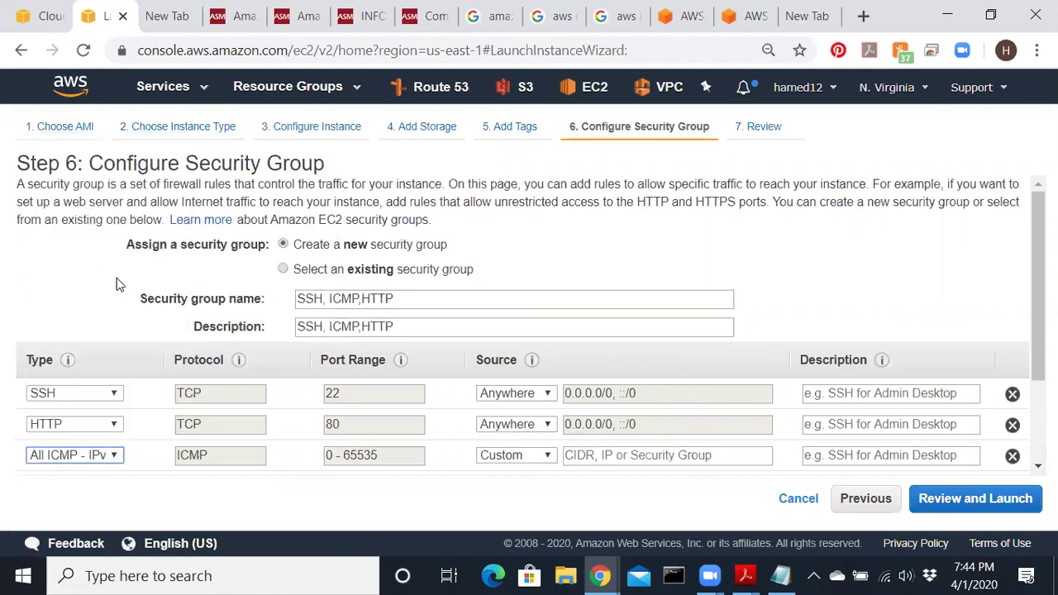
click(545, 456)
click(524, 488)
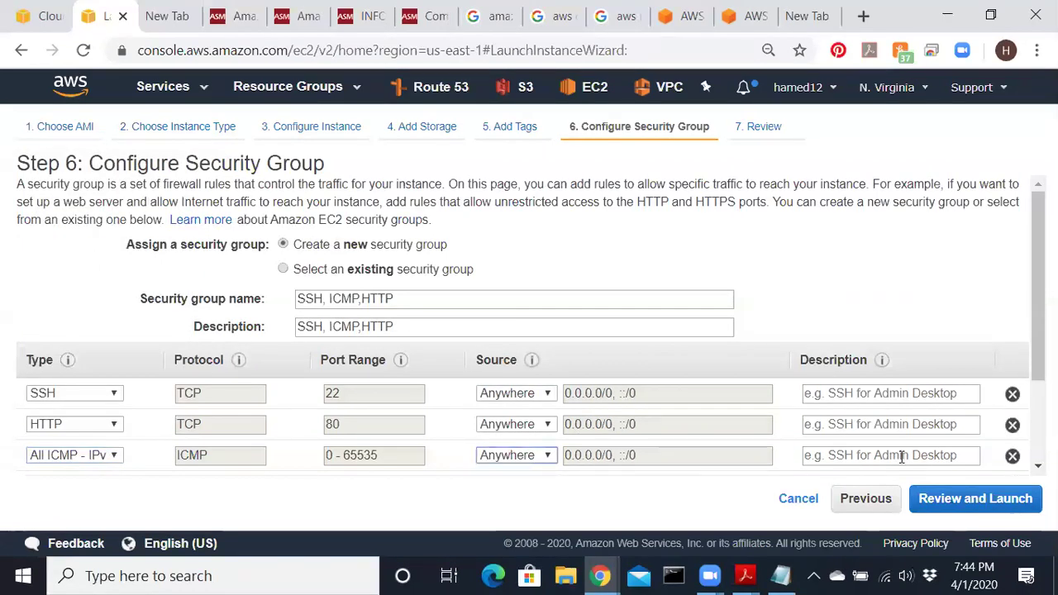
- Review the security group rules and the instance summary, and proceed to the key pair selection for the launch
scroll(938, 463, down, 2)
click(947, 499)
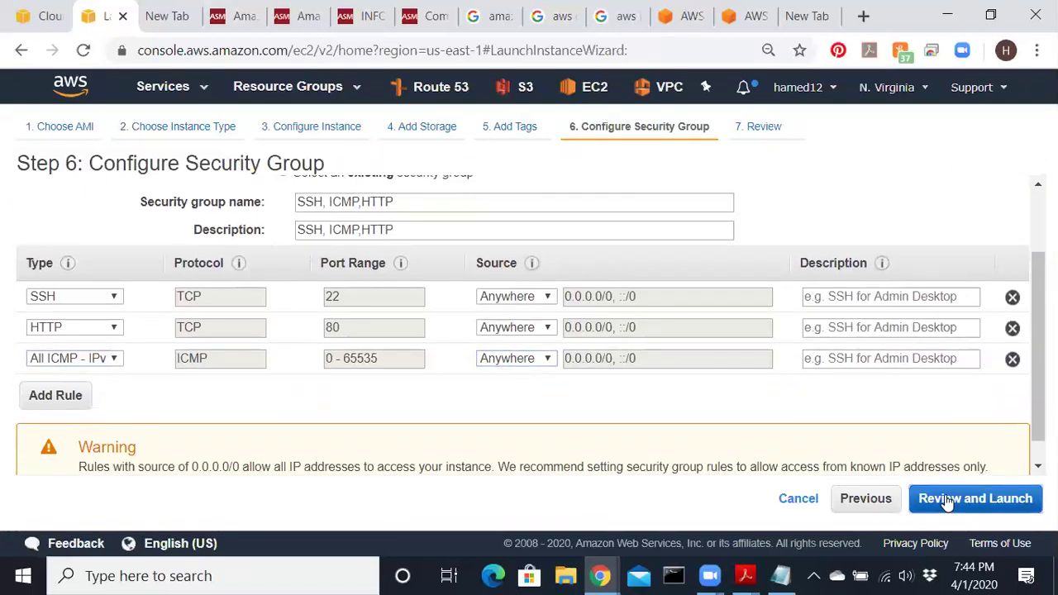
scroll(828, 415, down, 5)
click(984, 501)
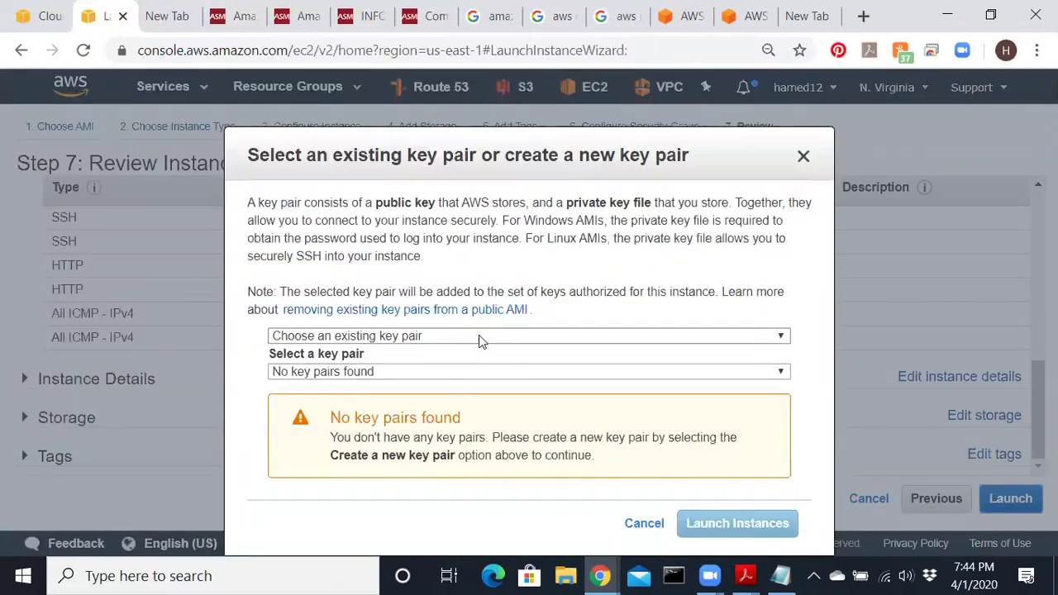
- Create a new key pair named Linux_key_pair_4_1_2020 and download its private key file
click(411, 338)
click(380, 366)
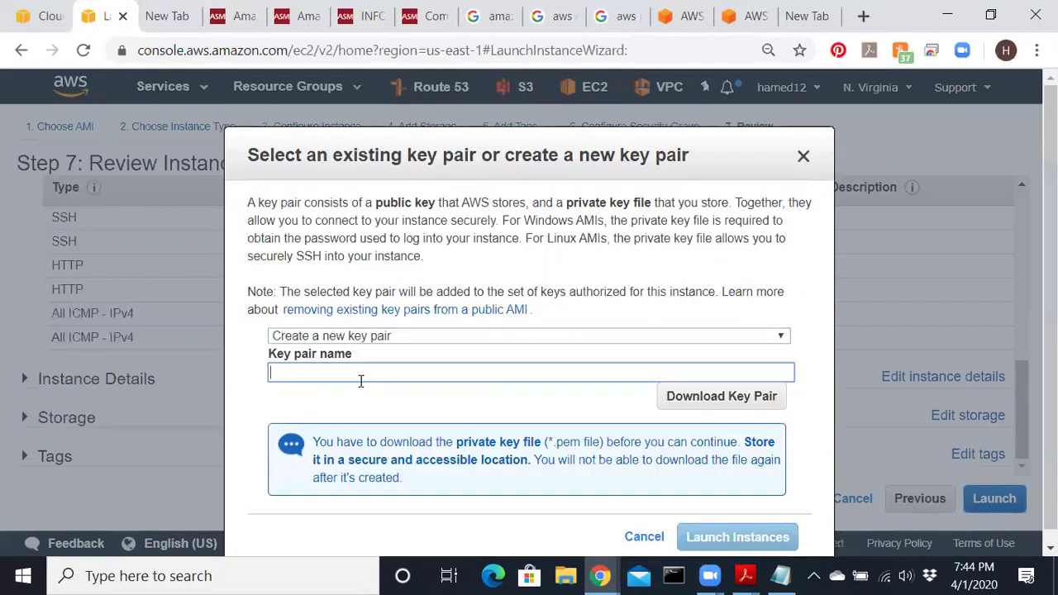
text(Linux_key_pair_4)
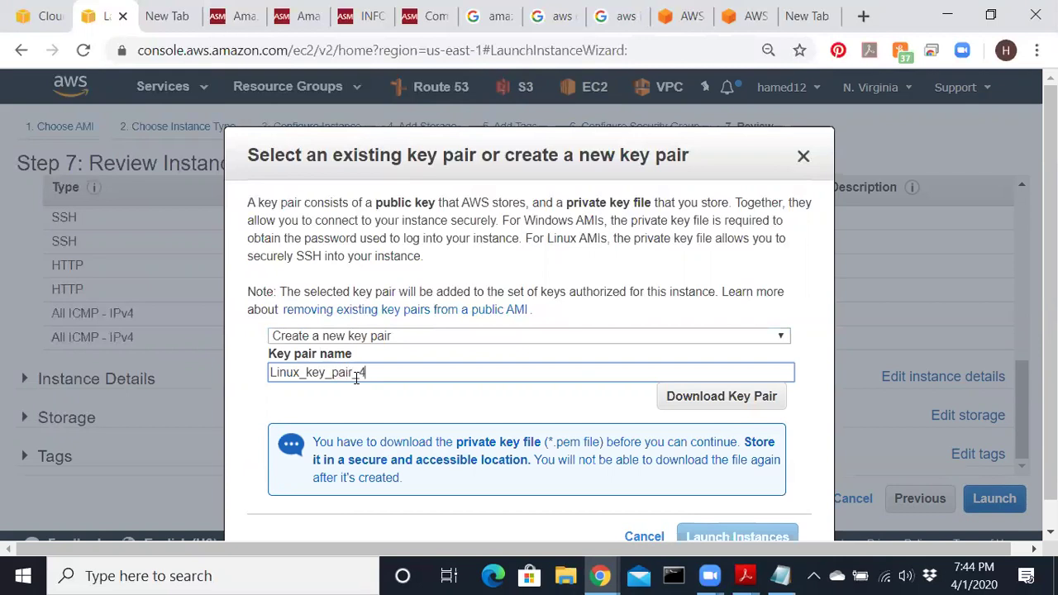
text(2020)
click(683, 399)
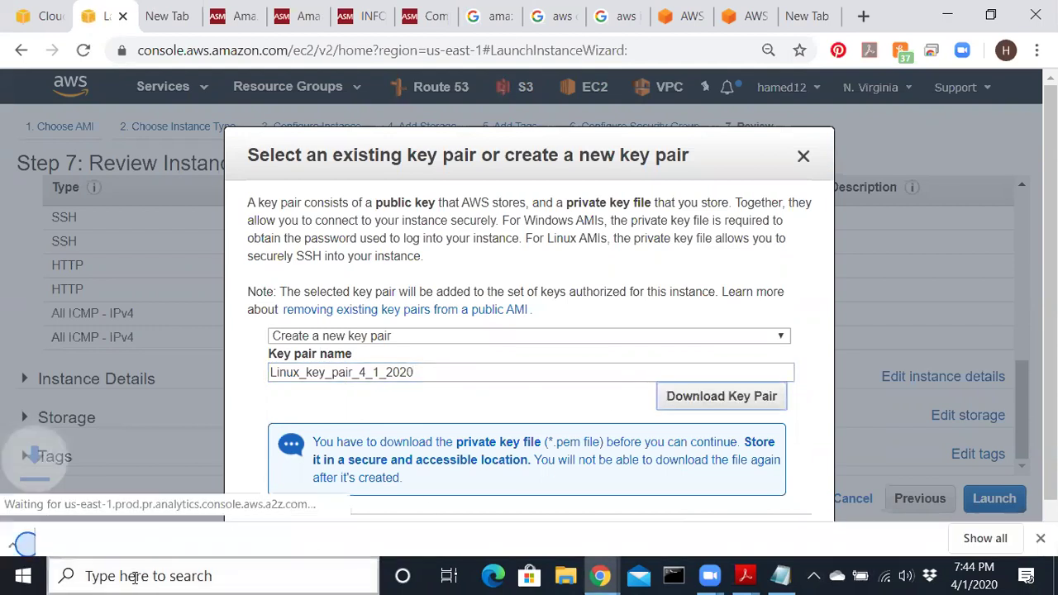
- Launch the PC1 10.1.0.0 instance and view it in the EC2 instances list
scroll(748, 451, down, 1)
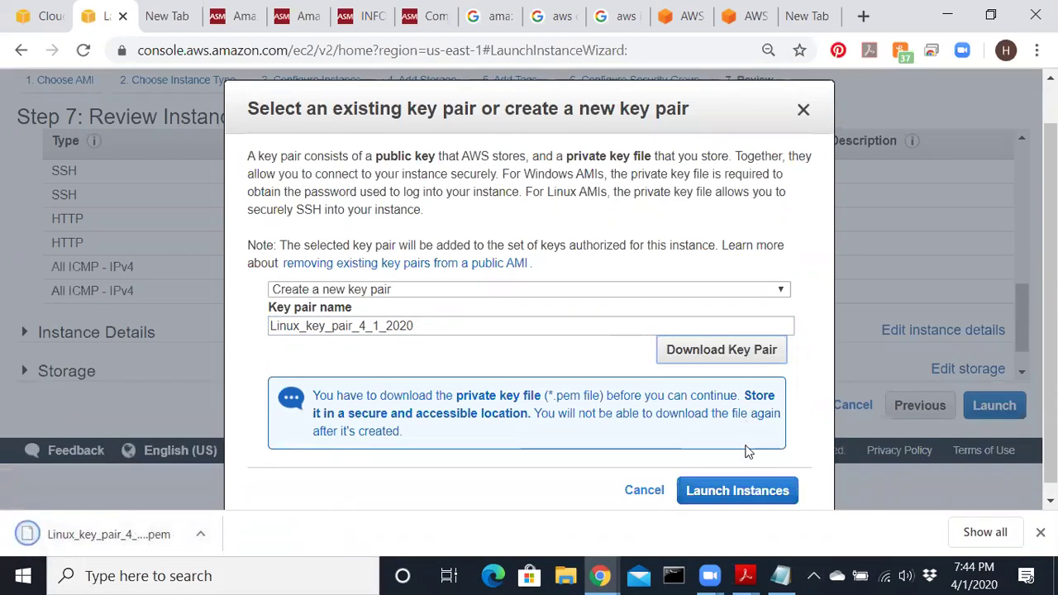
click(728, 478)
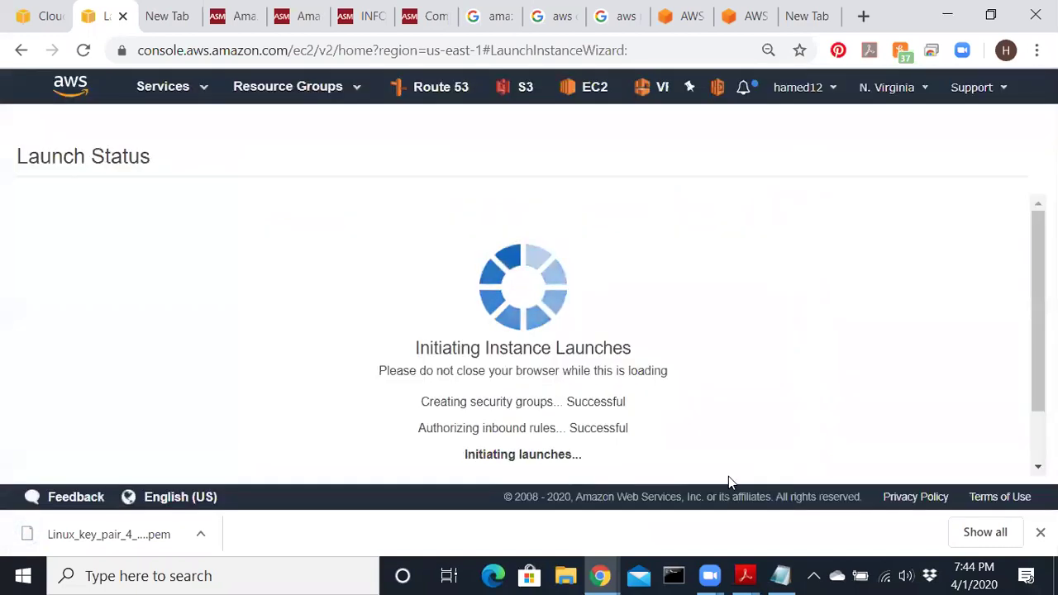
scroll(569, 306, down, 3)
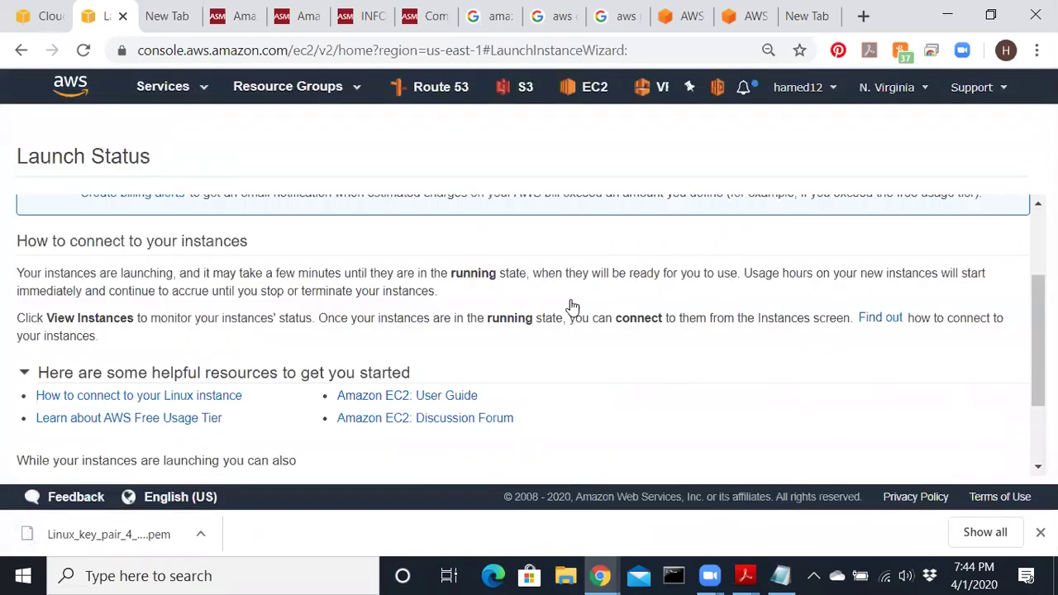
click(951, 464)
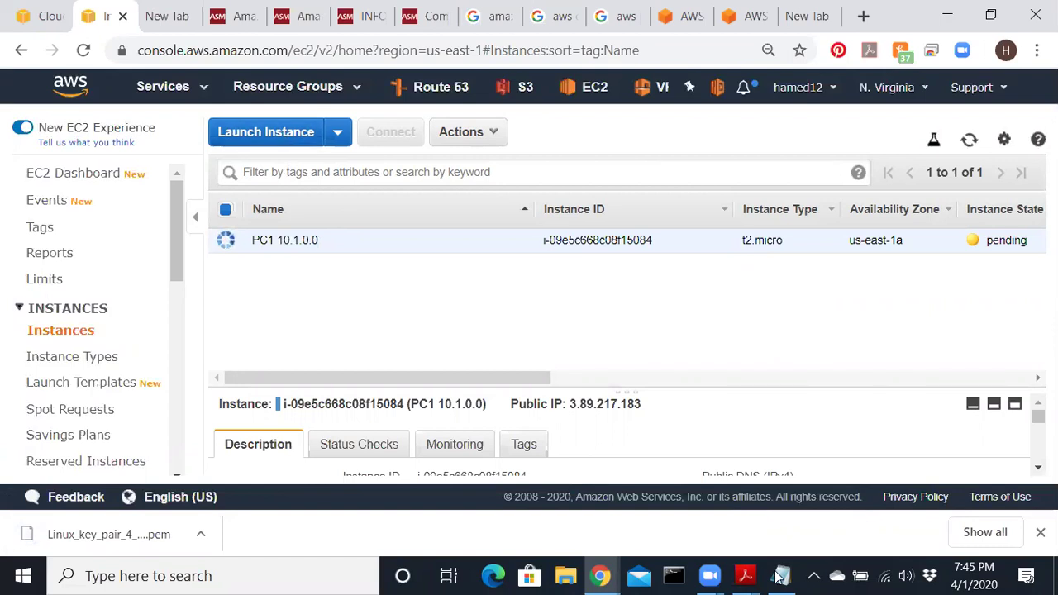
- Check the EC2 instance assignments and the transit gateway diagram in the lab guide PDF, and return to the EC2 console
click(745, 576)
click(863, 489)
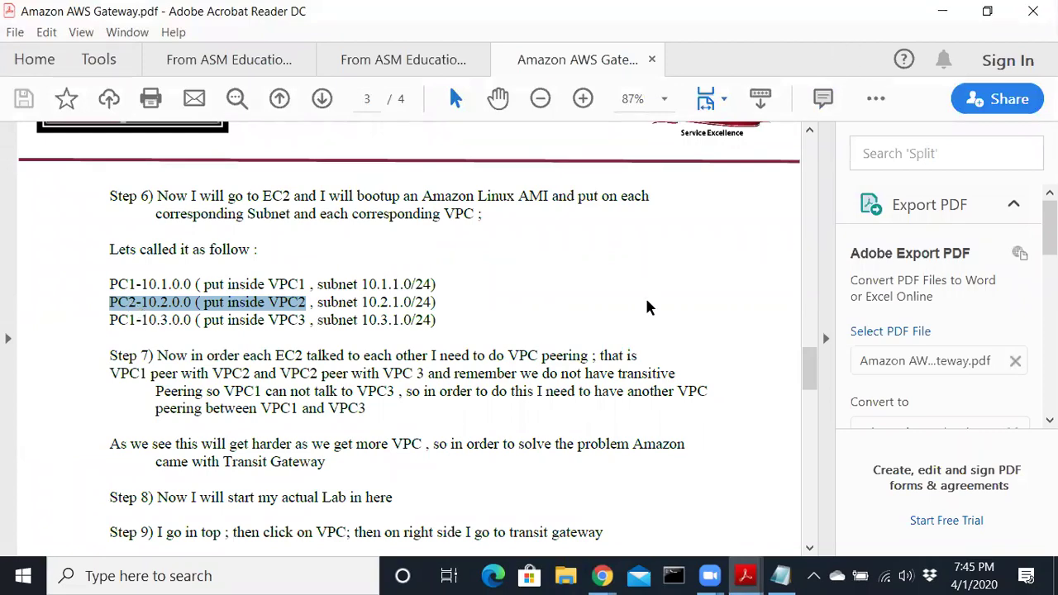
drag(810, 368, 808, 218)
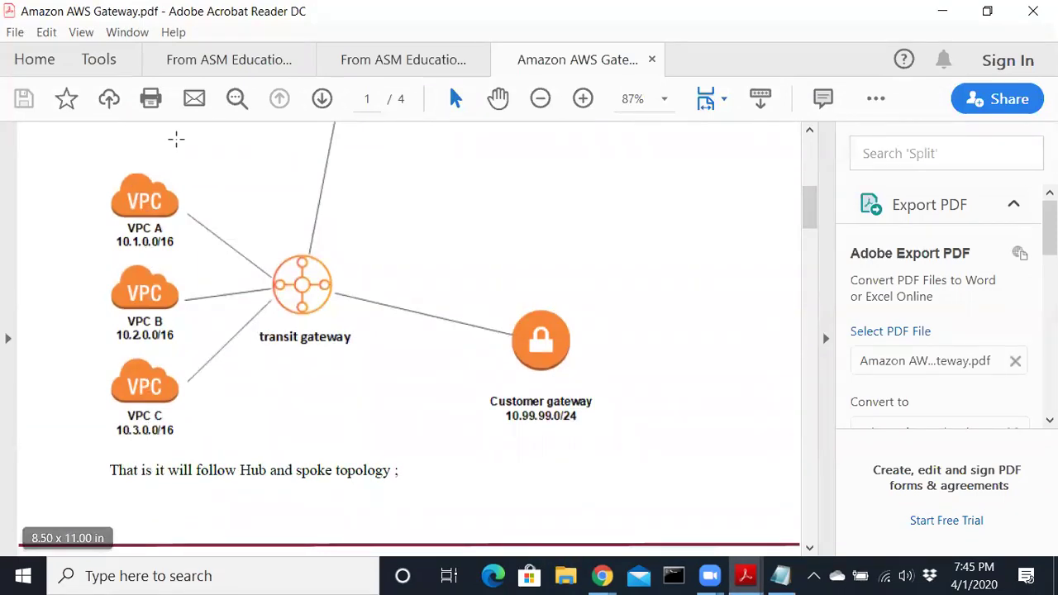
key(alt+Tab)
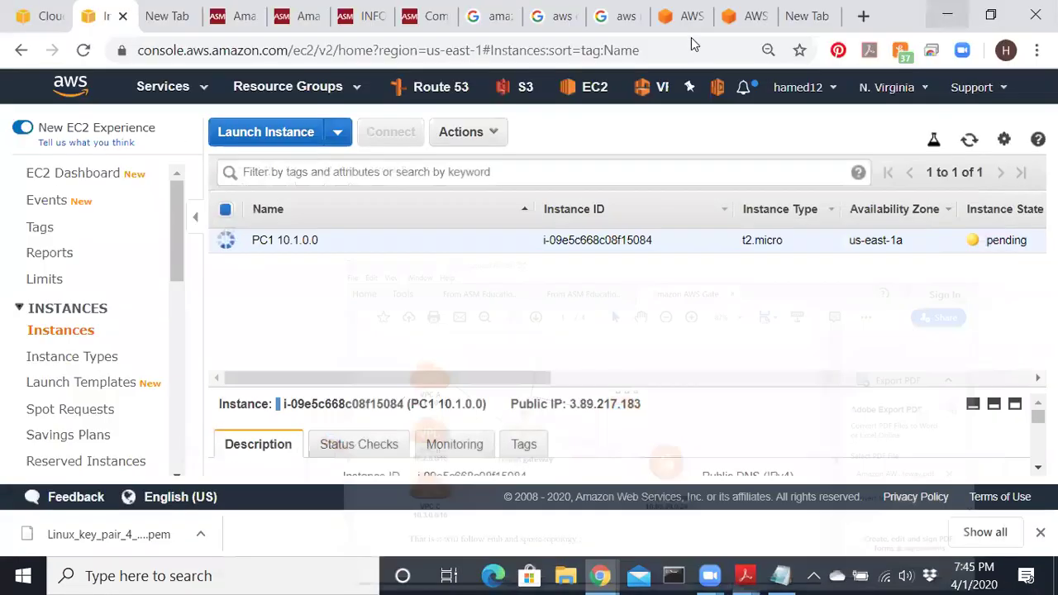
- Start launching another EC2 instance and select an Amazon Linux AMI for it
click(291, 143)
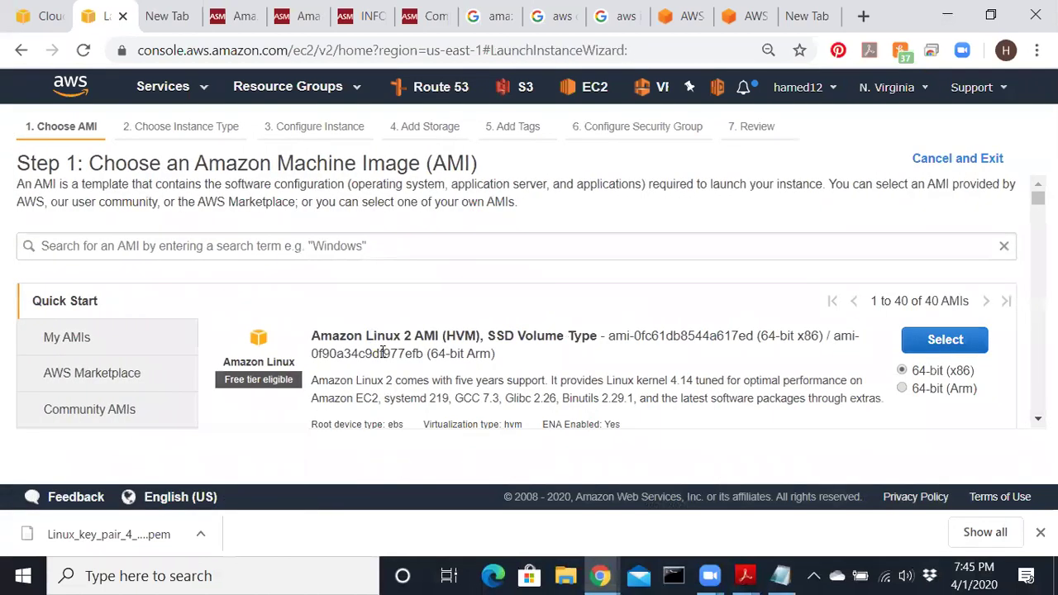
scroll(578, 364, down, 1)
click(945, 372)
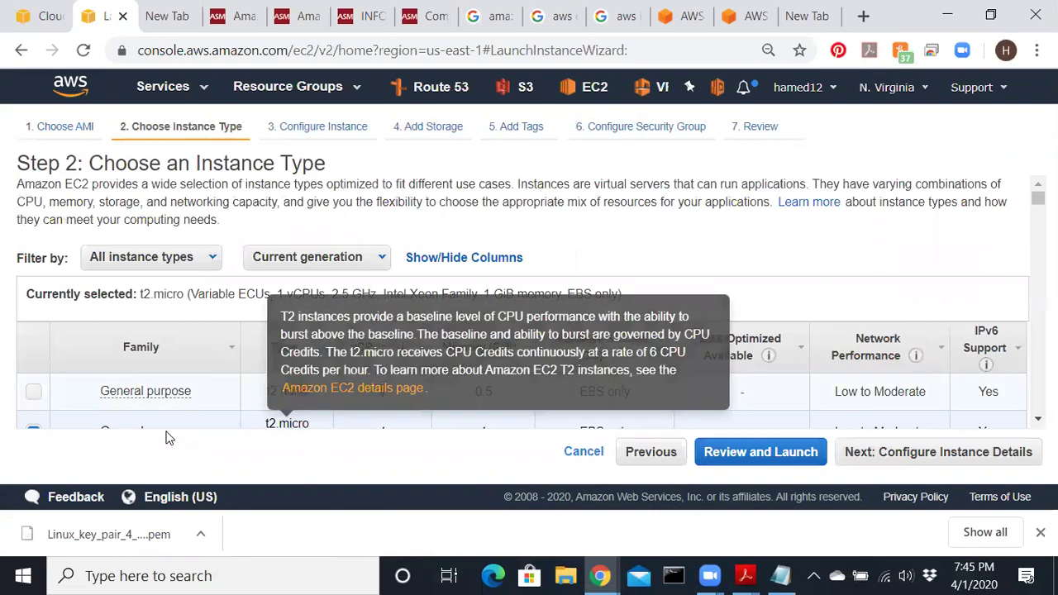
- Keep the t2.micro instance type and place the instance in VPC2 10.2.0.0/16 on Public Subnet 10.2.1.0/24
scroll(128, 334, down, 1)
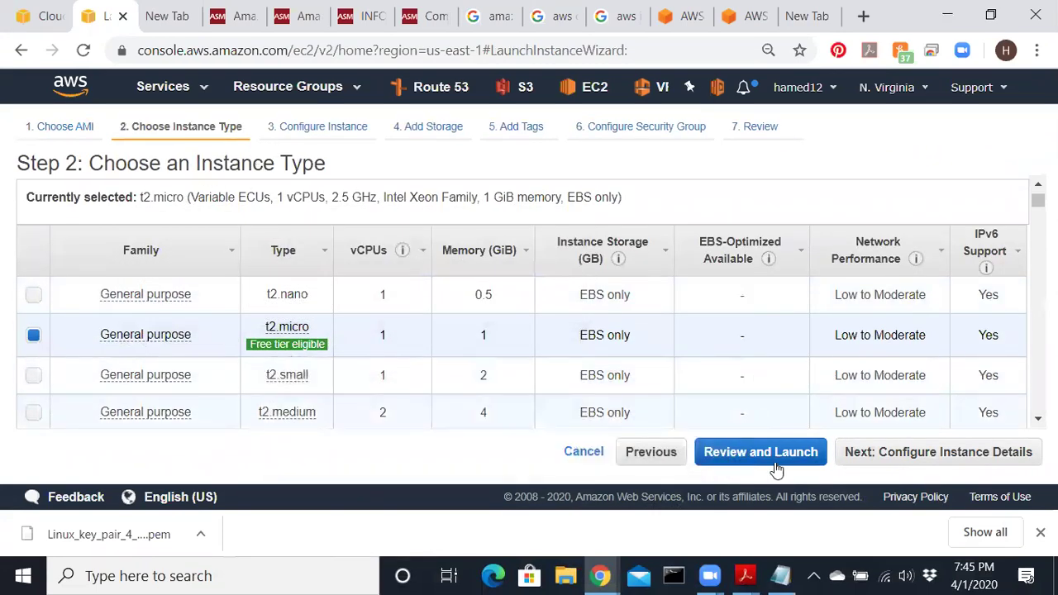
click(911, 460)
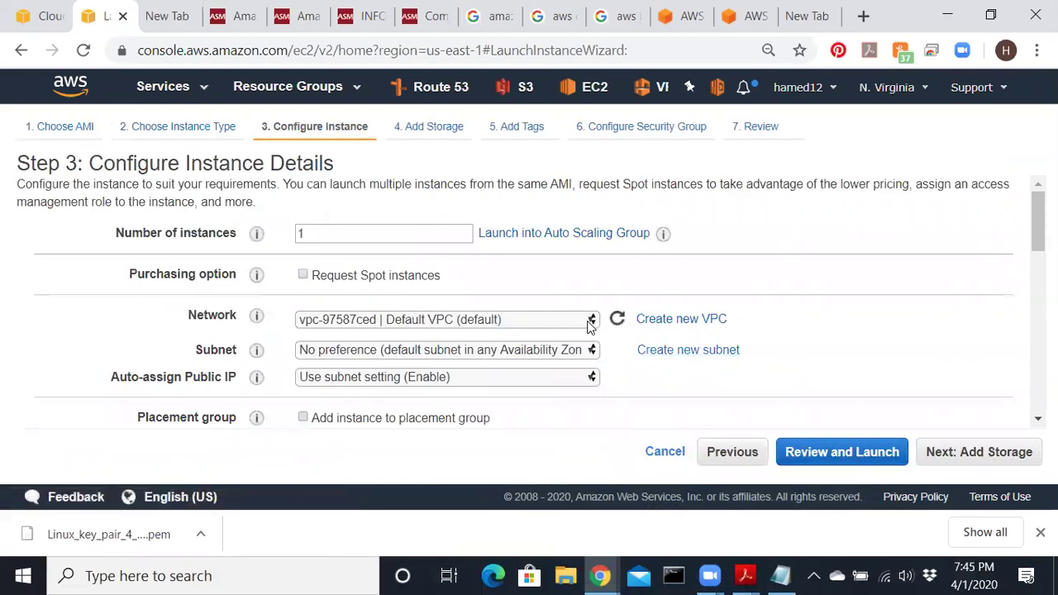
click(535, 325)
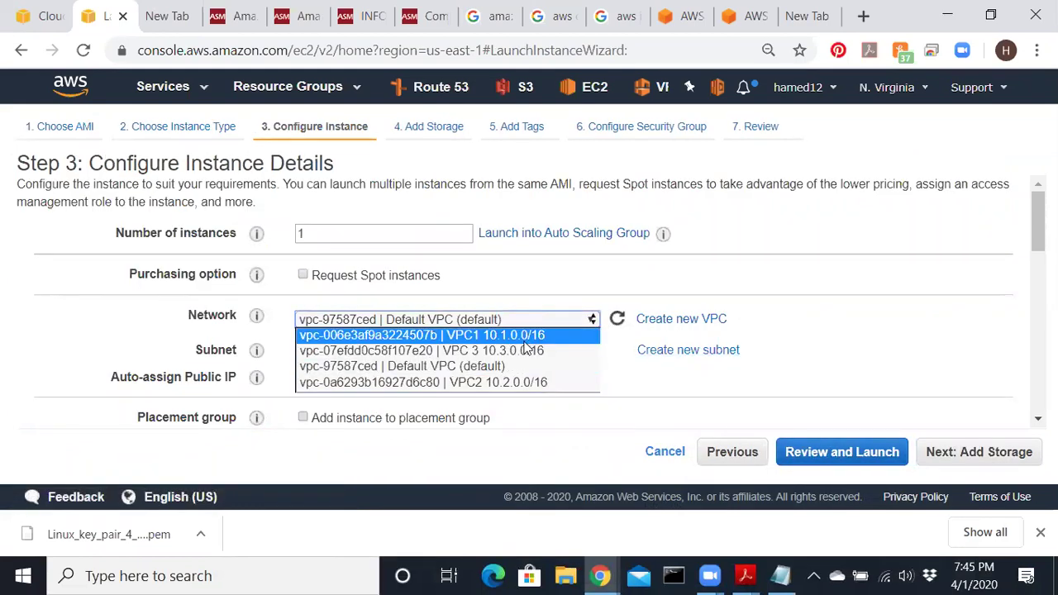
click(511, 383)
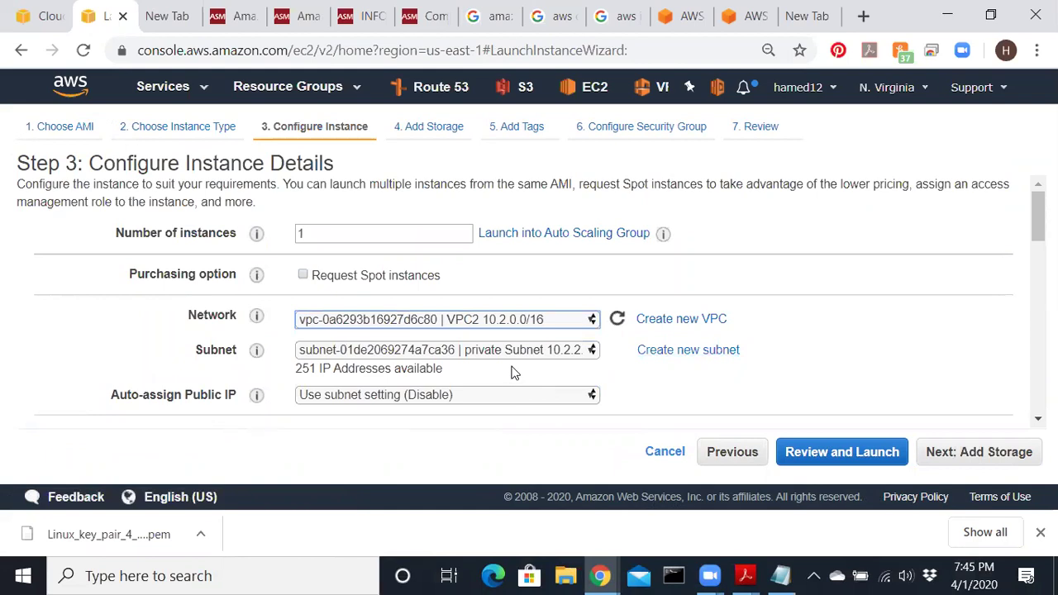
click(515, 354)
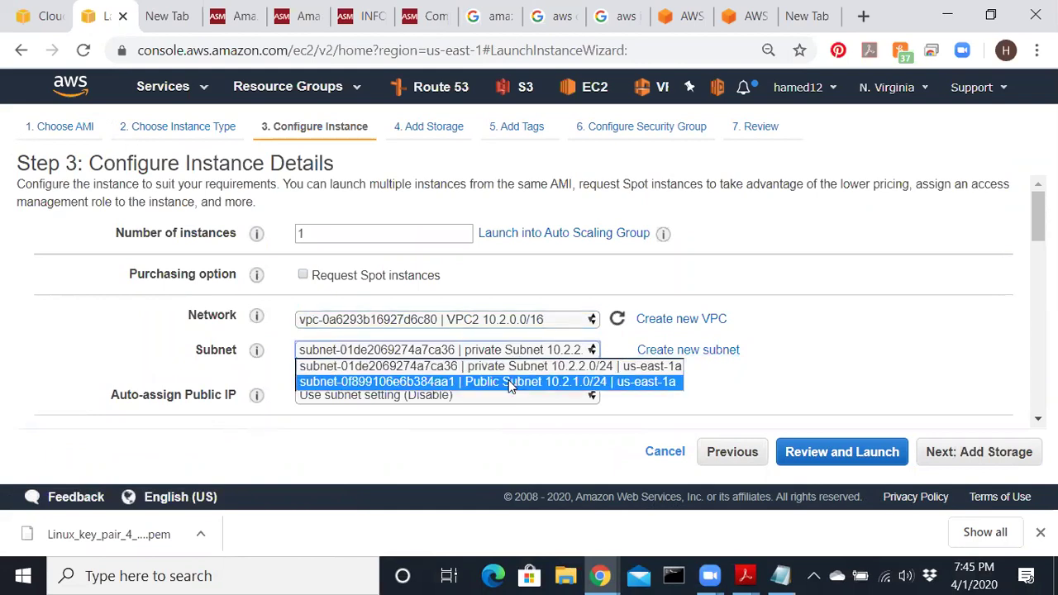
click(510, 383)
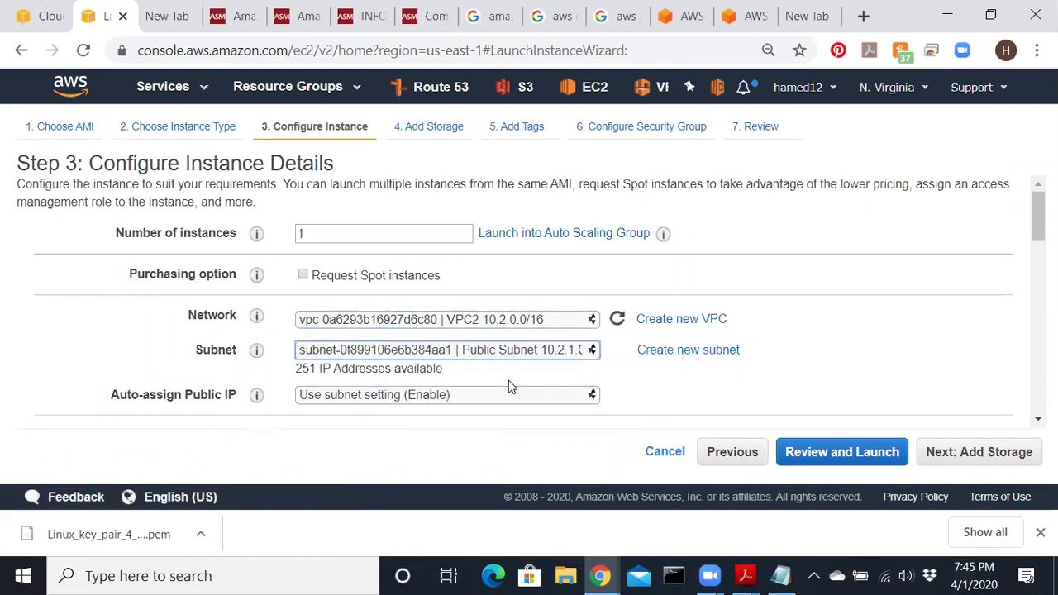
click(978, 460)
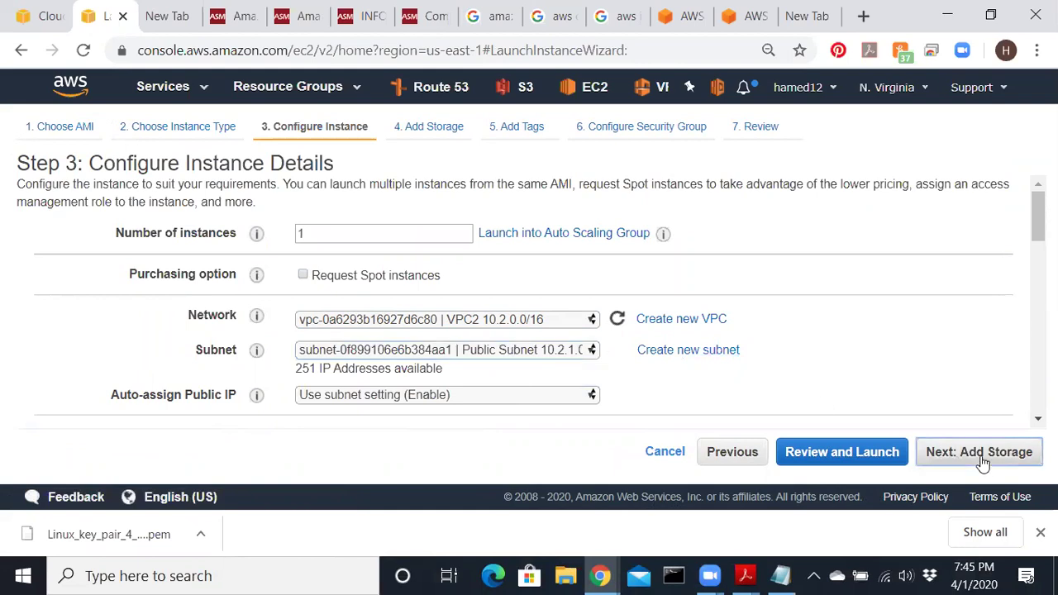
- Keep the default root volume settings and add a Name tag to the instance
click(332, 335)
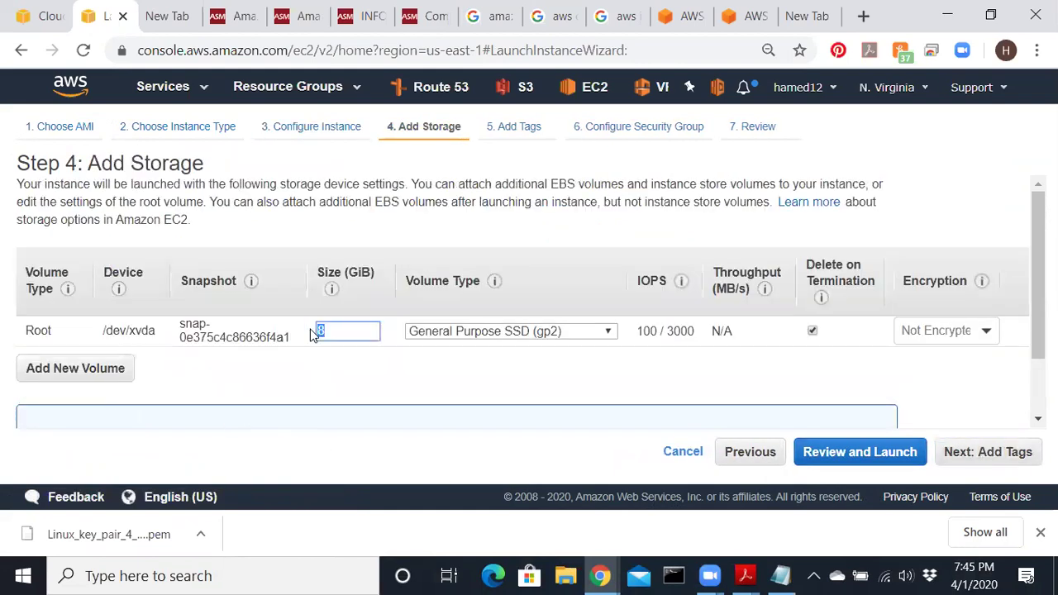
click(959, 453)
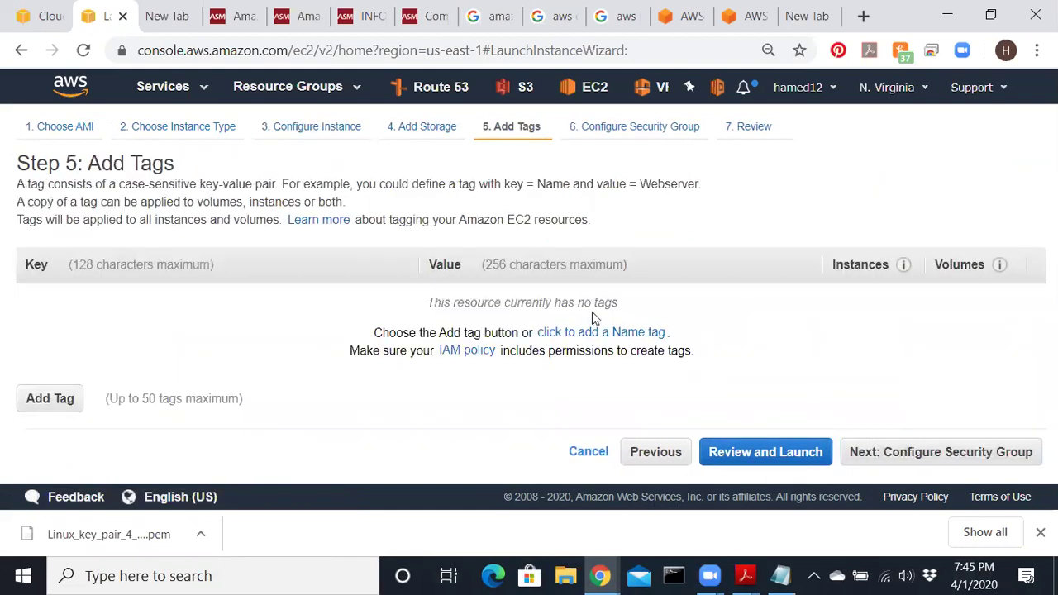
click(552, 332)
- Look up the second instance's name in step 6 of Amazon AWS Gateway.pdf and return to the launch wizard
click(743, 578)
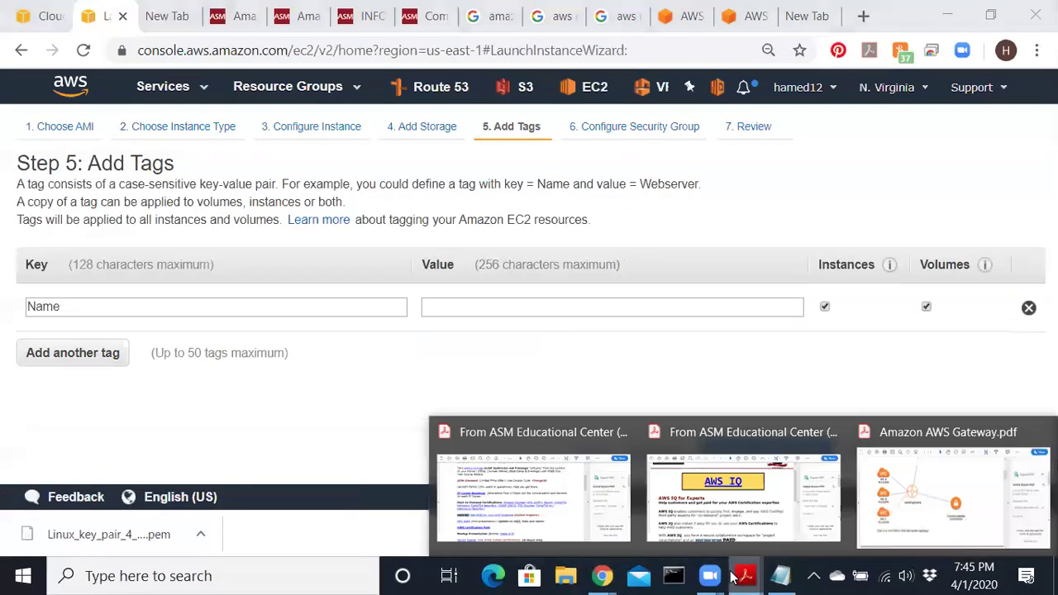
click(909, 509)
scroll(529, 413, down, 10)
scroll(533, 447, down, 15)
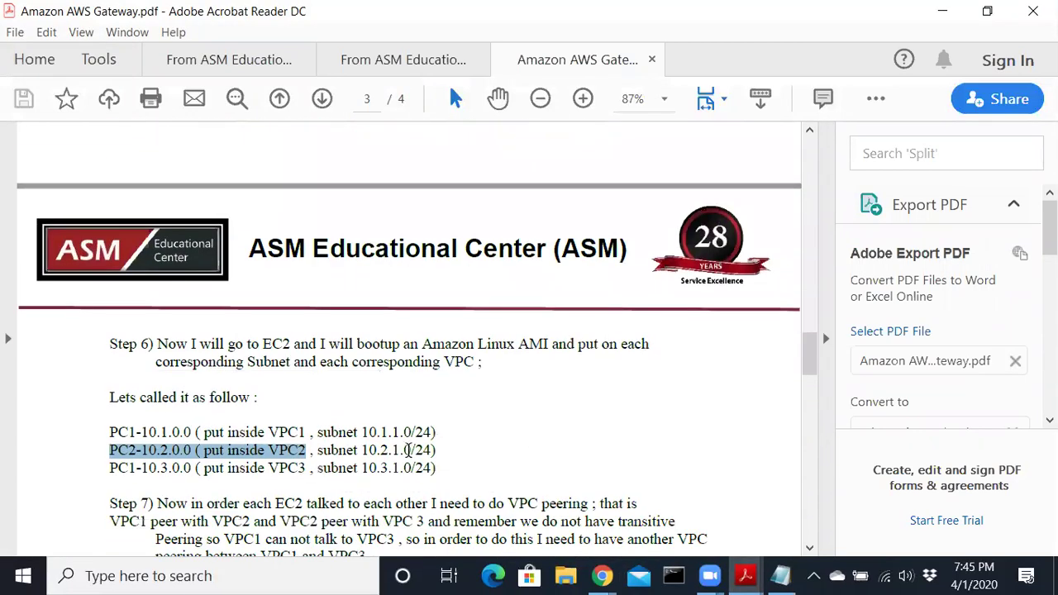
click(942, 11)
- Set the Name tag's value to PC2 10.2.0.0 and proceed to the security group configuration
click(438, 306)
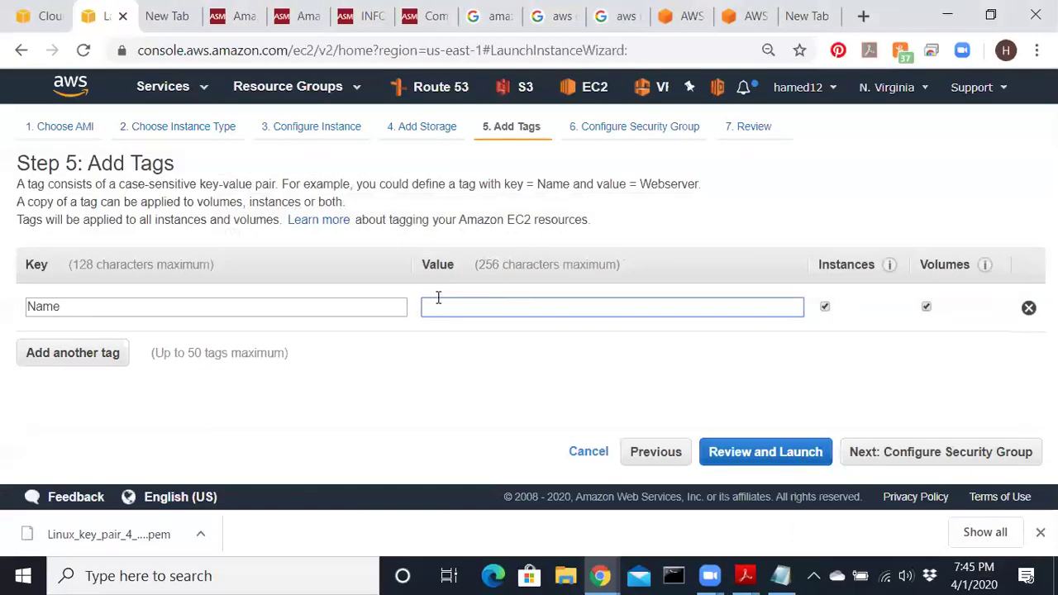
text(PC2)
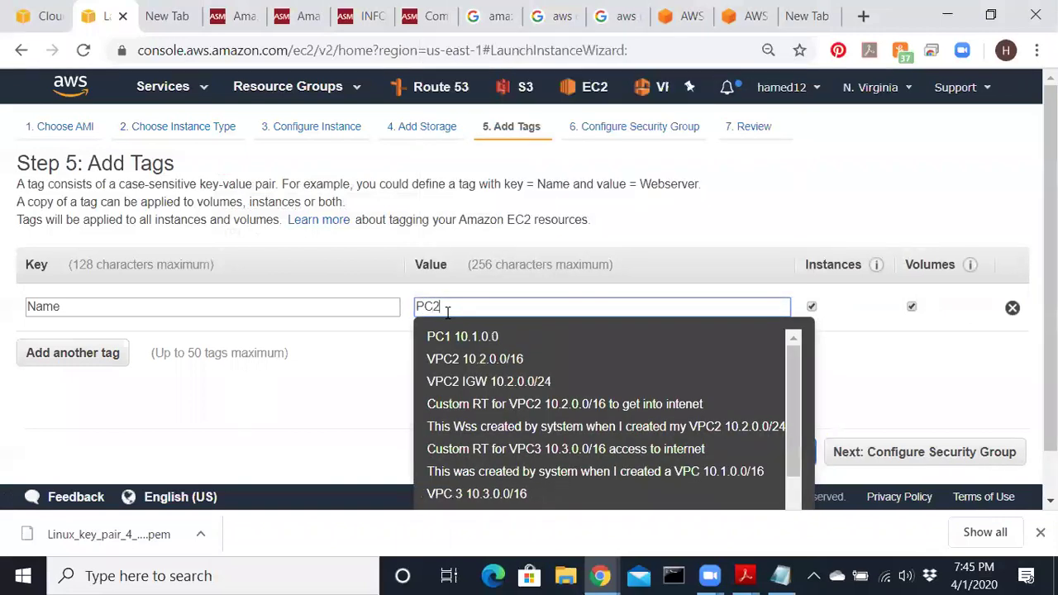
text(-10.2.0.0)
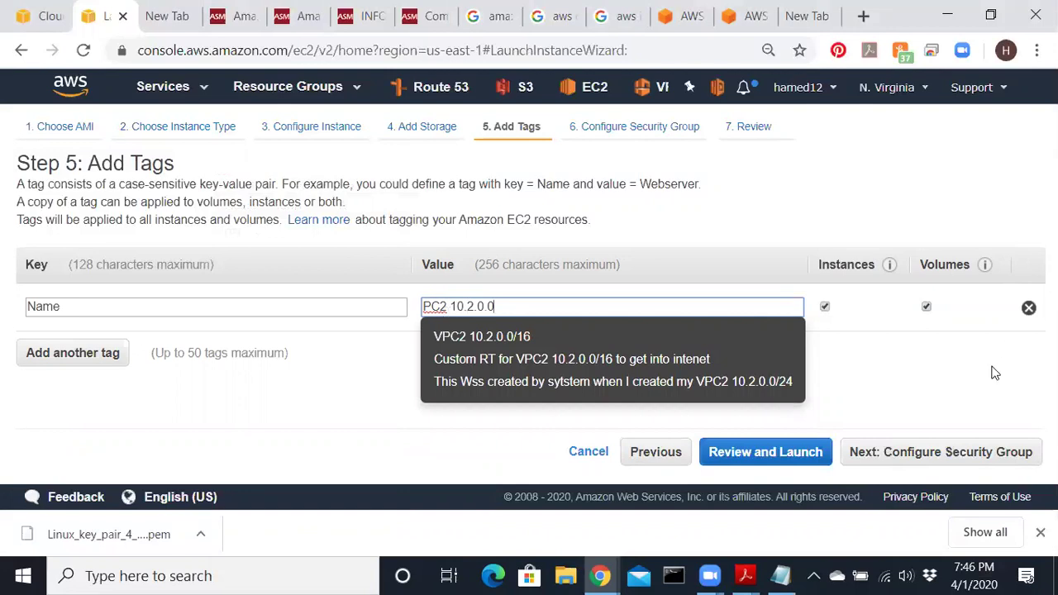
click(918, 464)
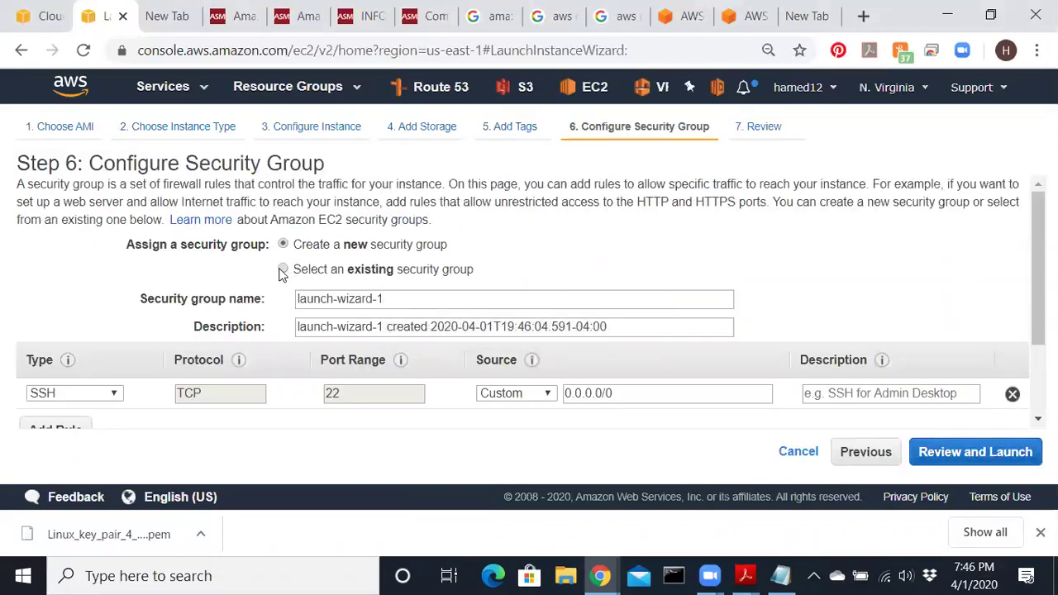
click(283, 270)
scroll(307, 319, down, 1)
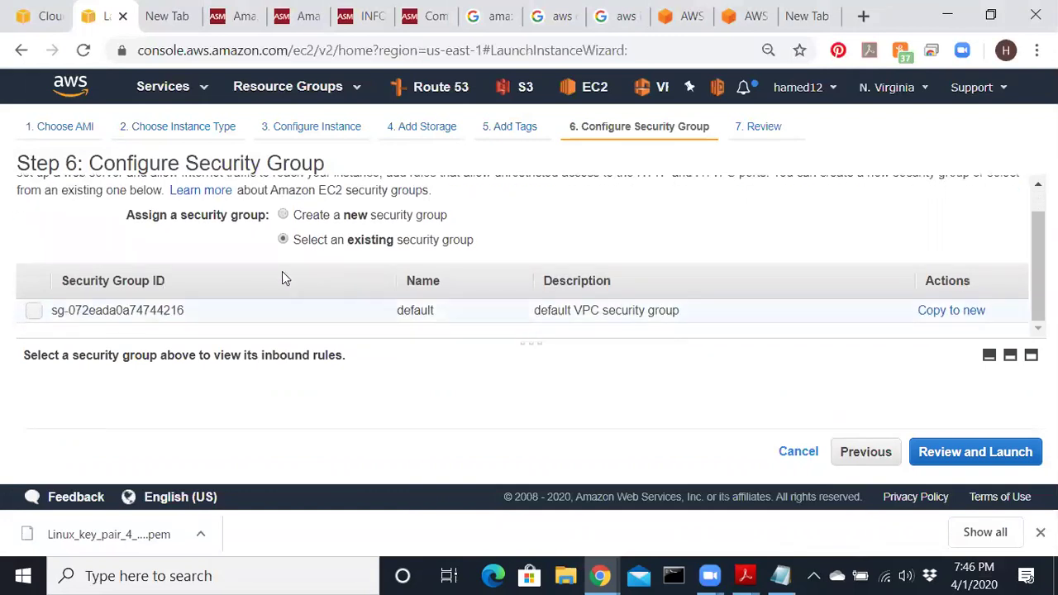
click(283, 215)
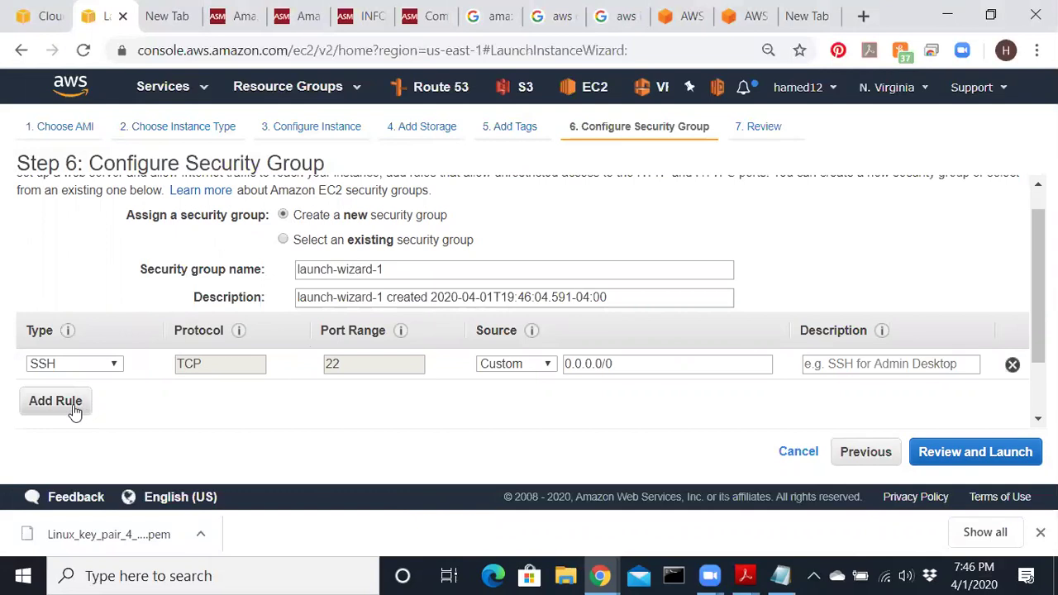
- Name the new security group "SSH, HHTP,ICMP" and use the same text as its description
triple_click(396, 269)
text(SSH, HHTP.ICP)
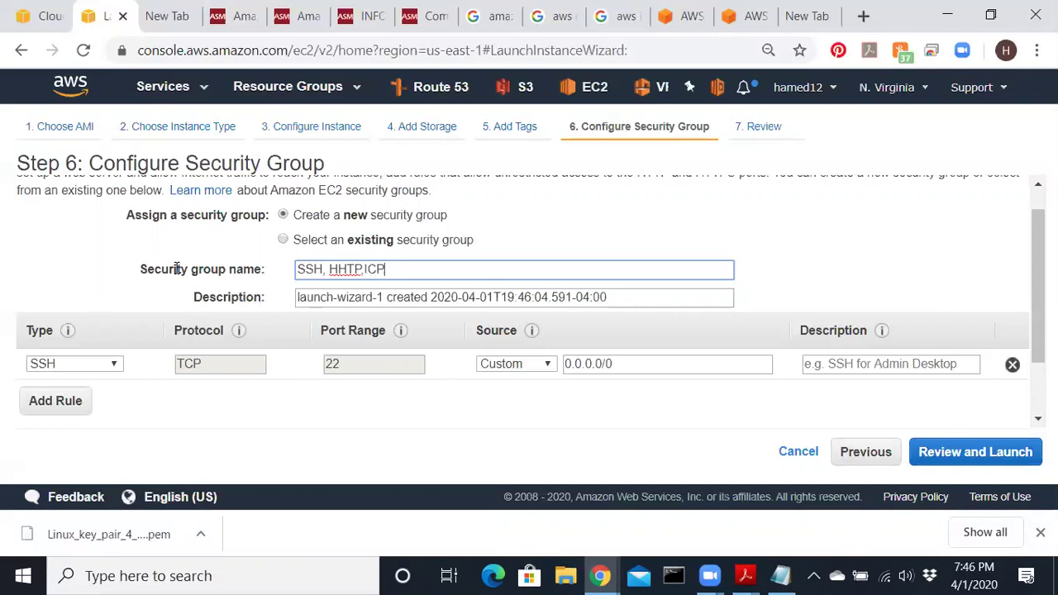
key(BackSpace)
text(MP)
key(ctrl+a)
key(ctrl+c)
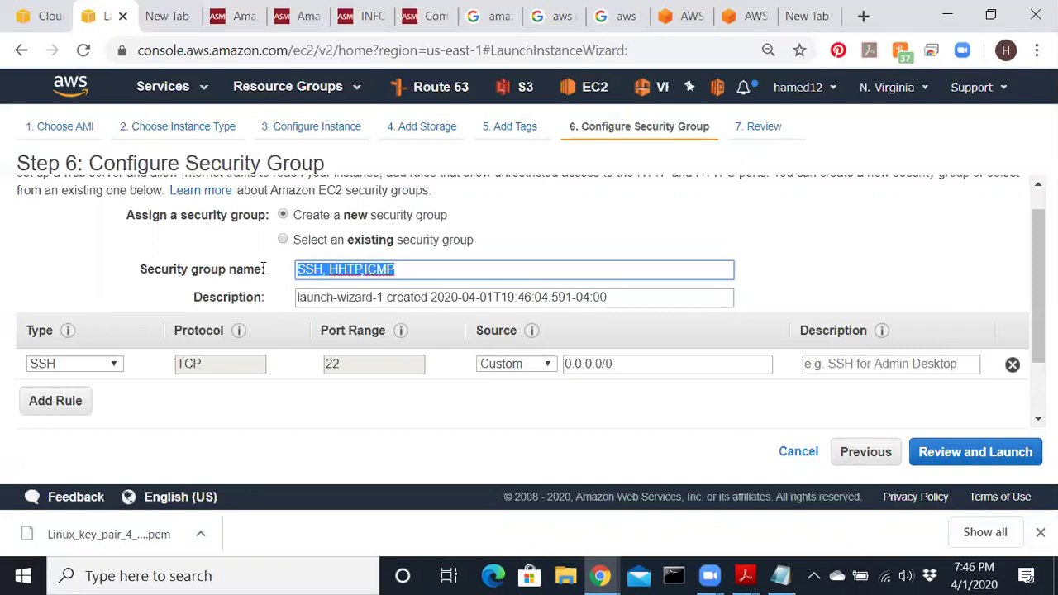
drag(641, 292, 197, 281)
key(ctrl+v)
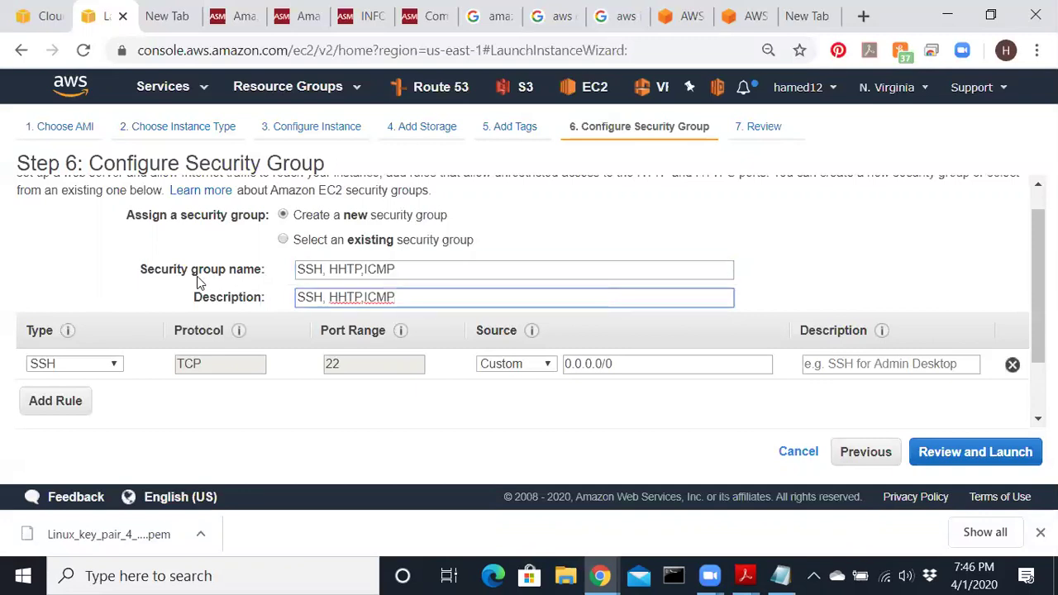
- Add an inbound All ICMP - IPv4 rule with Anywhere as its source to the security group
click(58, 414)
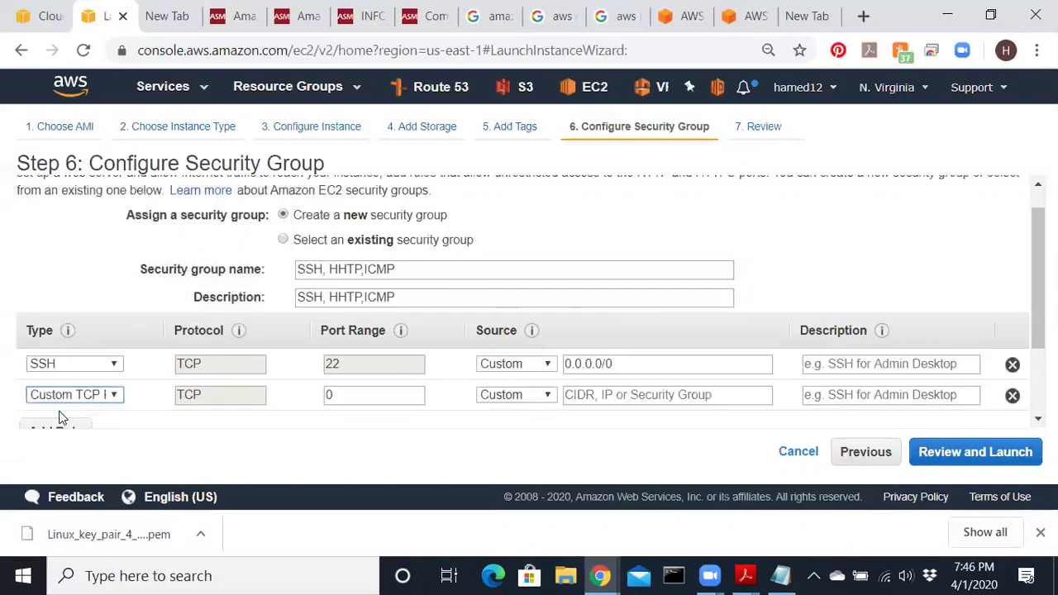
click(112, 397)
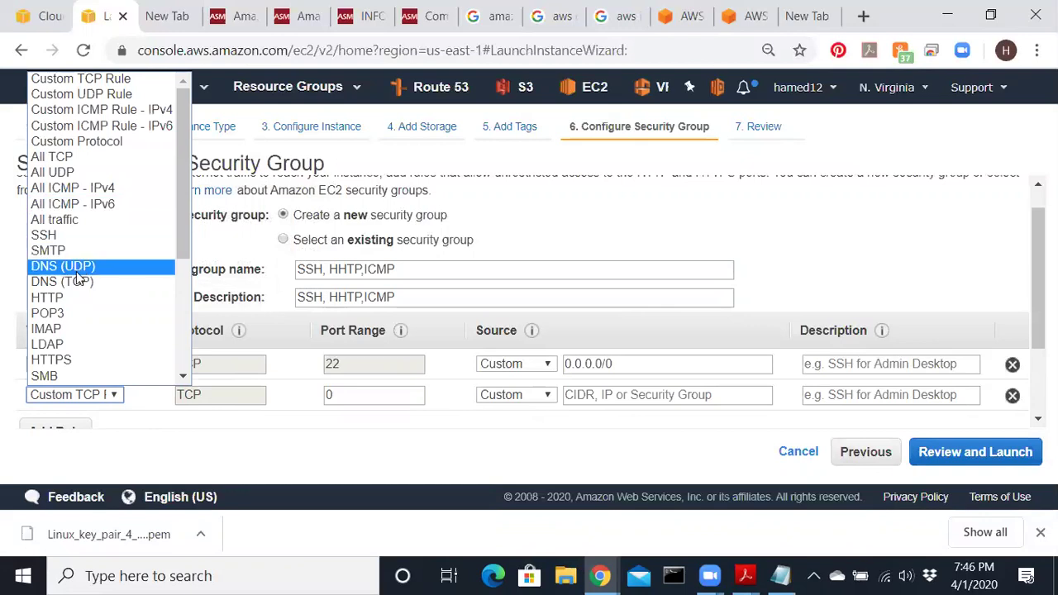
click(83, 187)
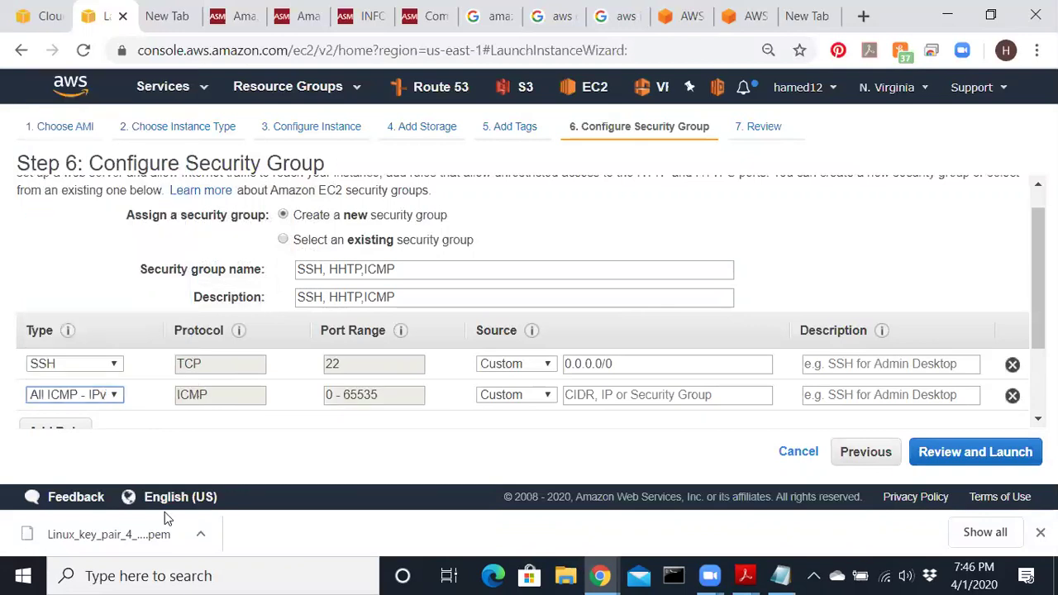
click(515, 395)
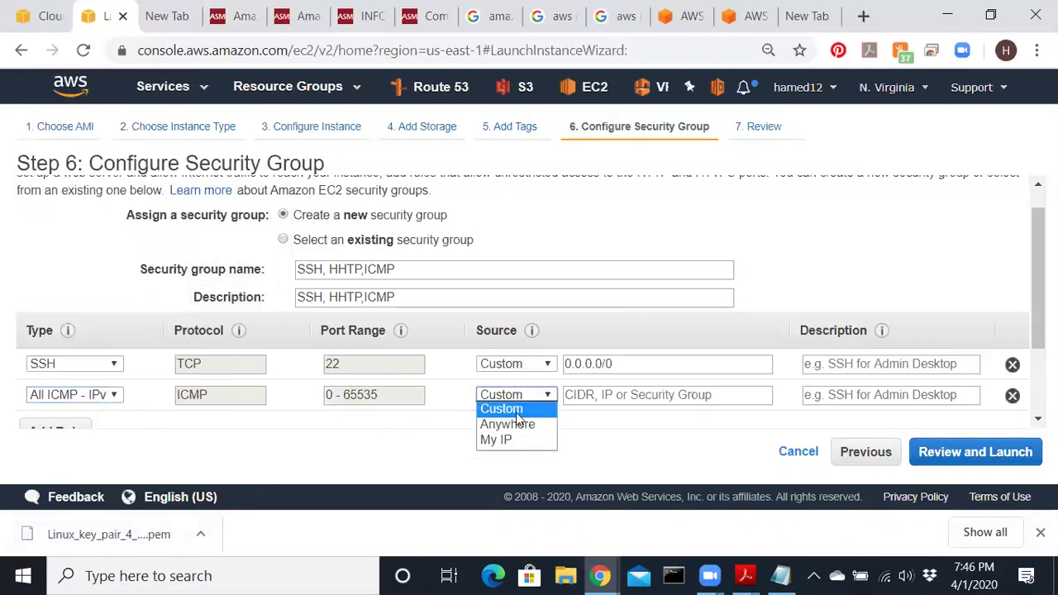
click(509, 423)
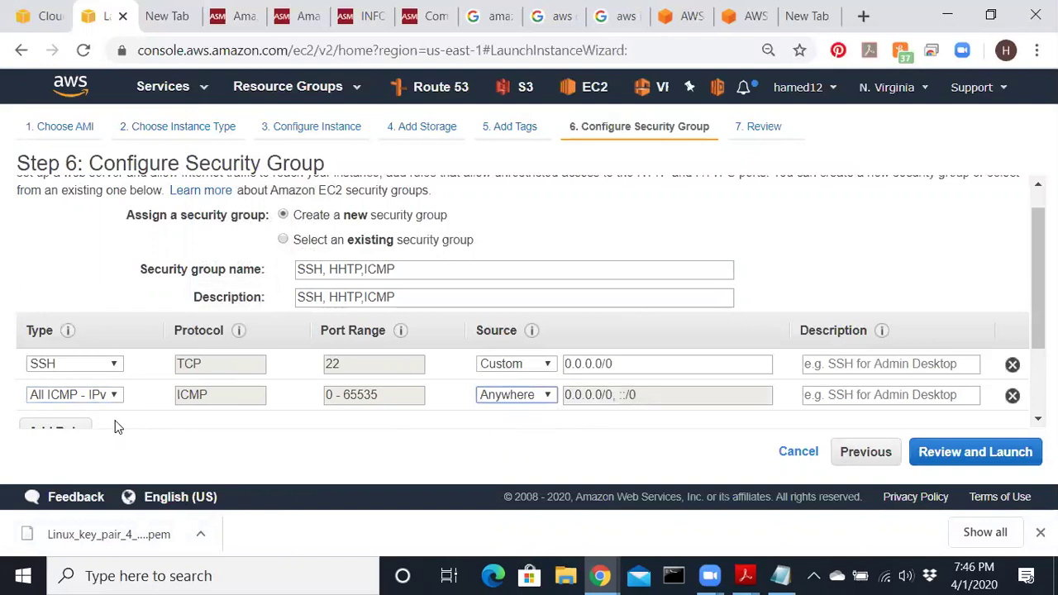
- Add an inbound HTTP rule with Anywhere as its source to the security group
click(71, 430)
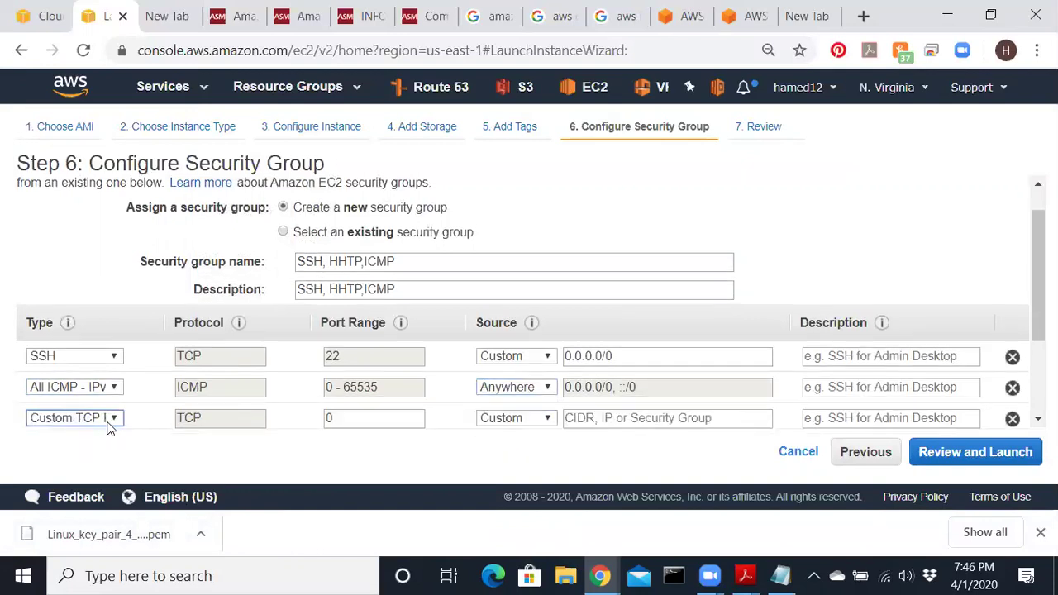
click(110, 423)
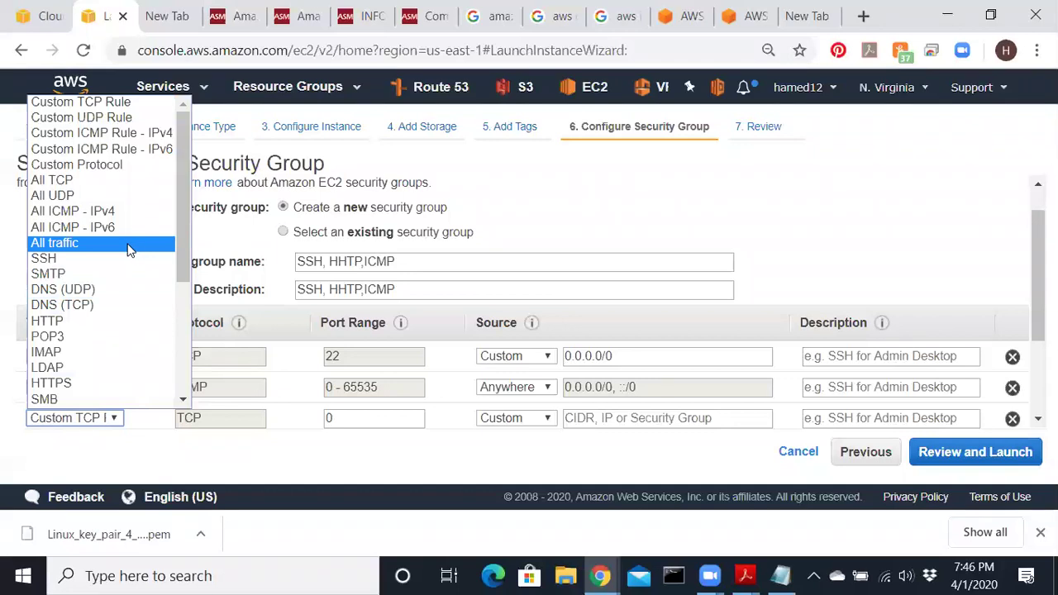
click(110, 321)
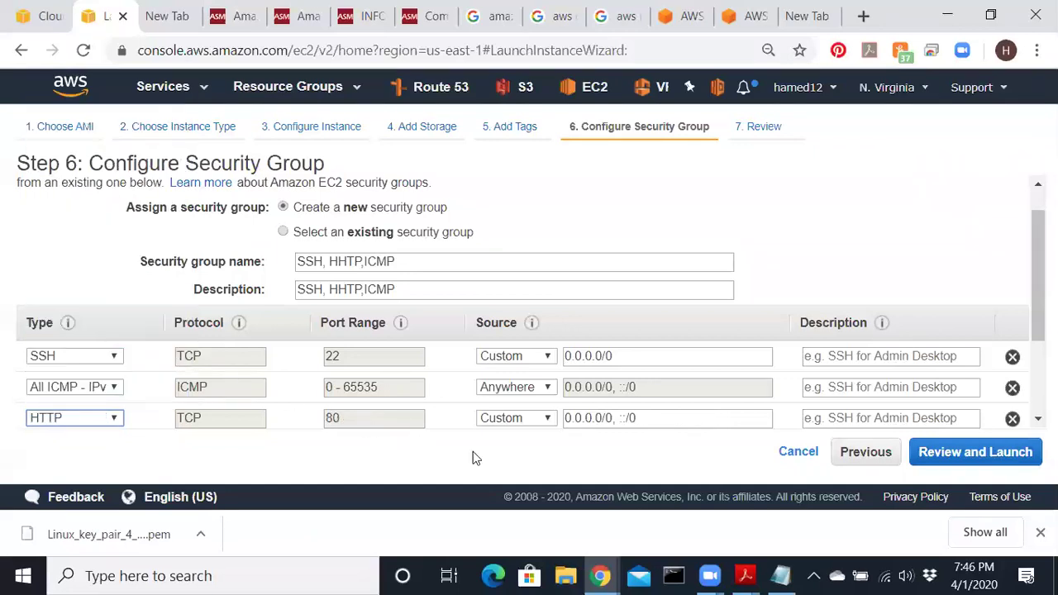
click(539, 420)
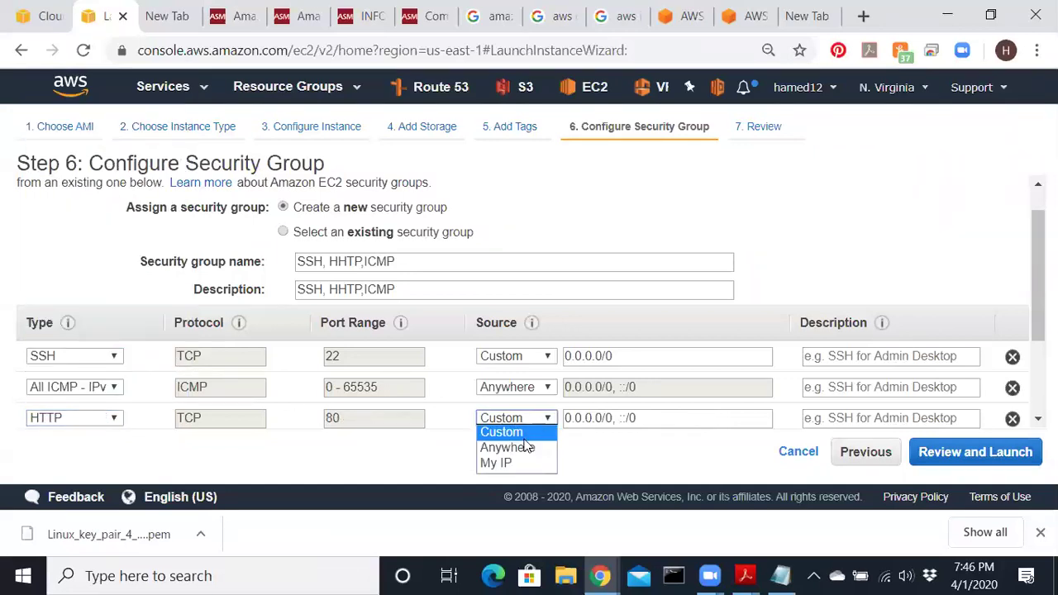
click(521, 449)
- Launch the instance with the existing key pair Linux_key_pair_4_1_2020, acknowledging access to its private key file
click(937, 453)
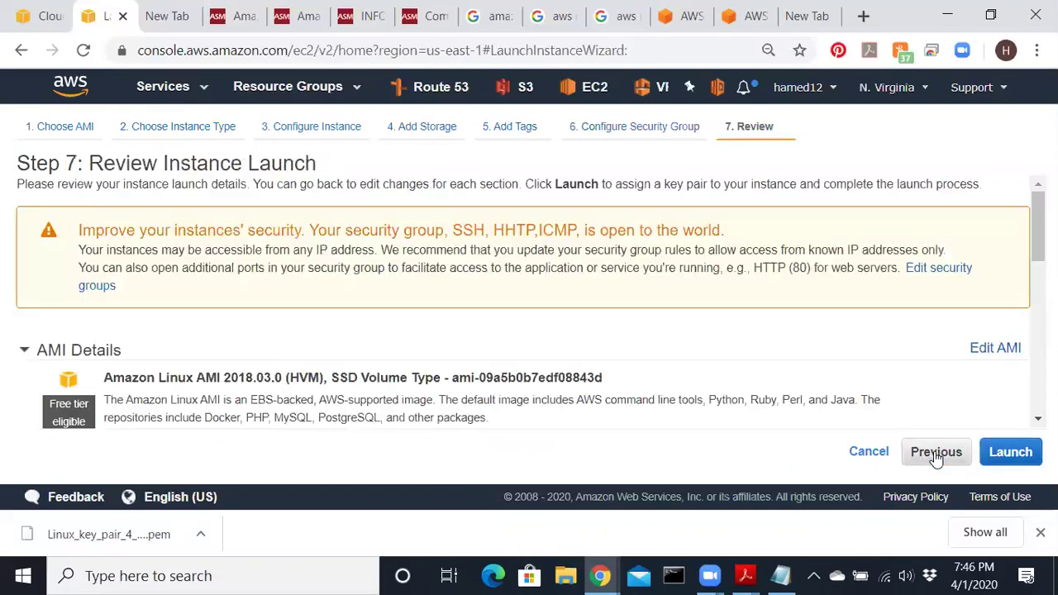
click(1029, 458)
click(593, 312)
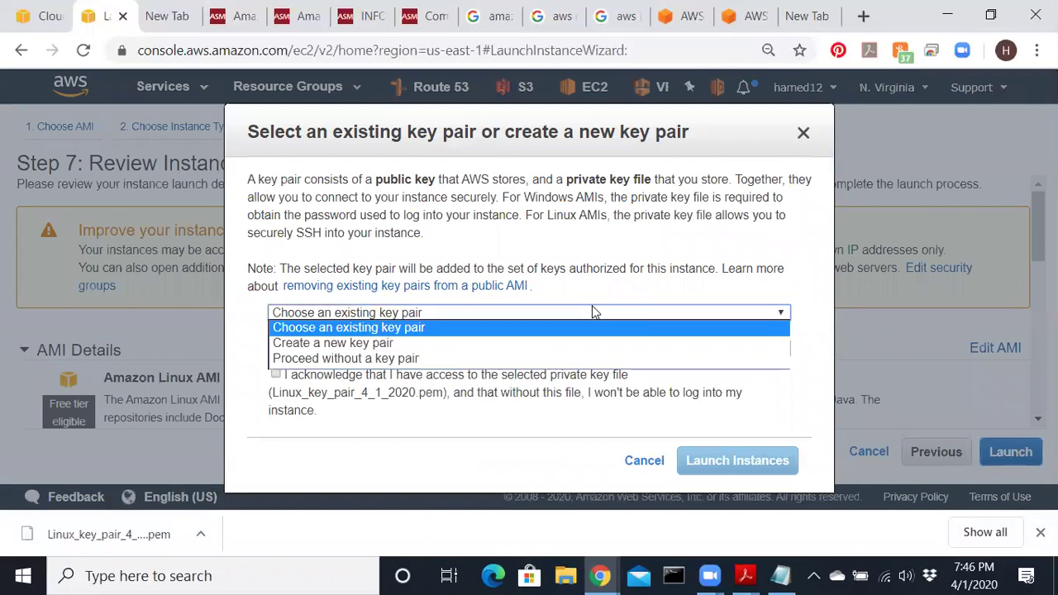
click(425, 343)
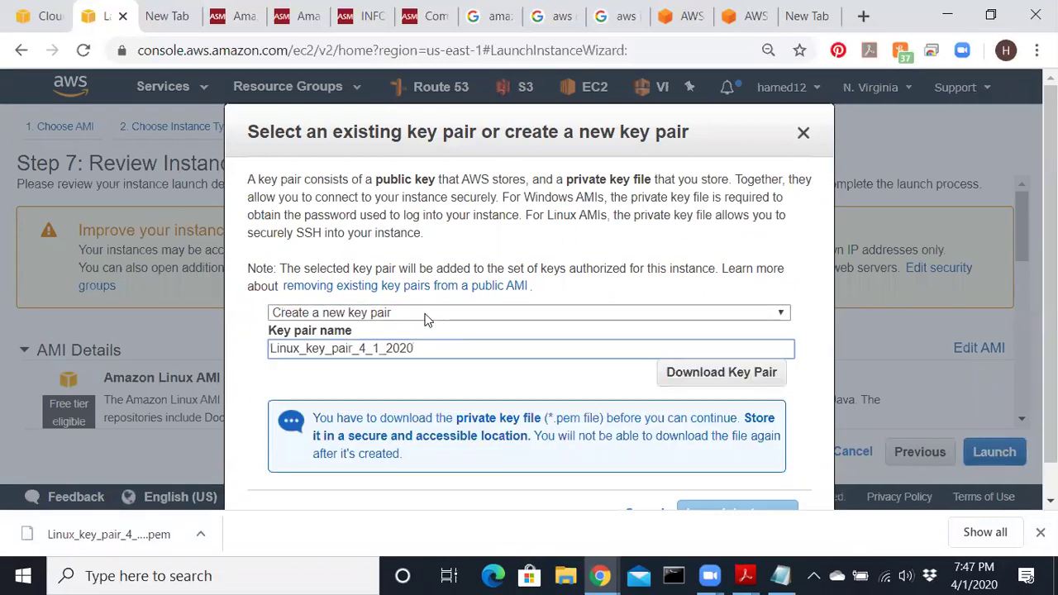
click(422, 315)
click(418, 328)
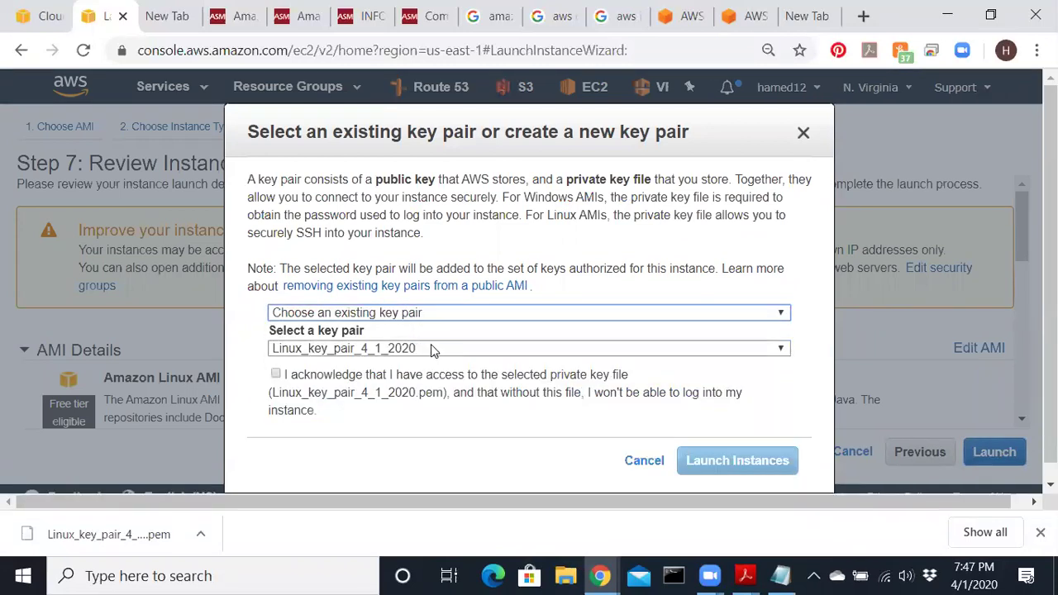
click(276, 374)
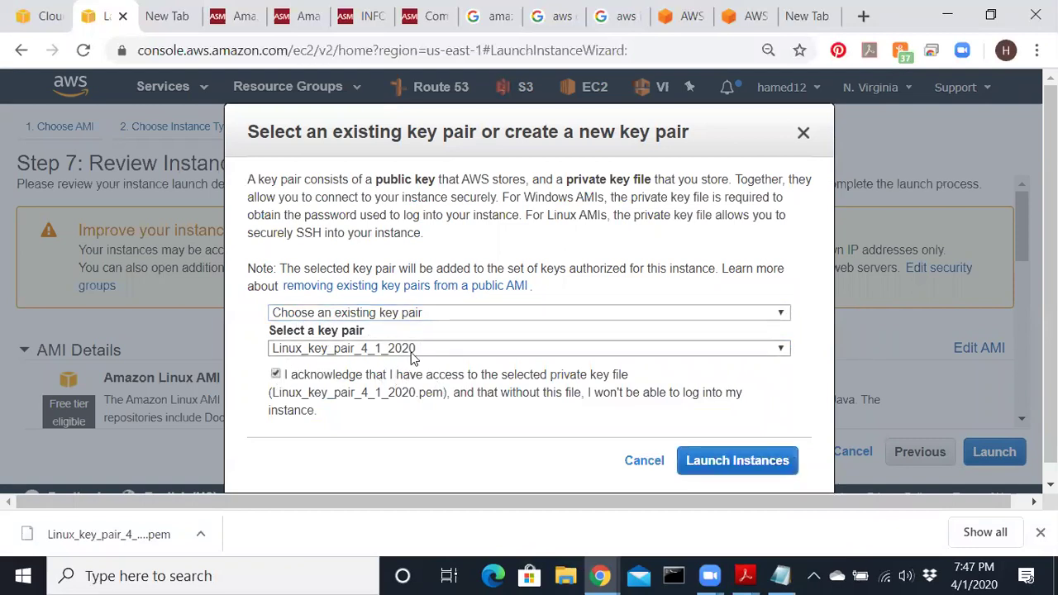
click(732, 465)
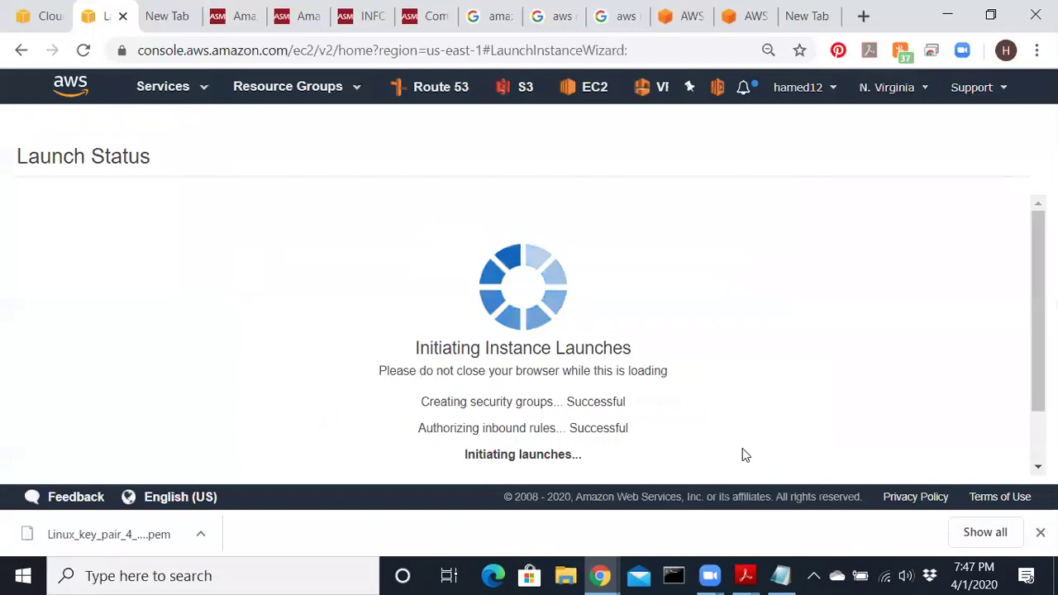
- Start another instance launch with the Amazon Linux AMI 2018.03.0 (HVM) image and keep the t2.micro instance type
scroll(742, 450, down, 3)
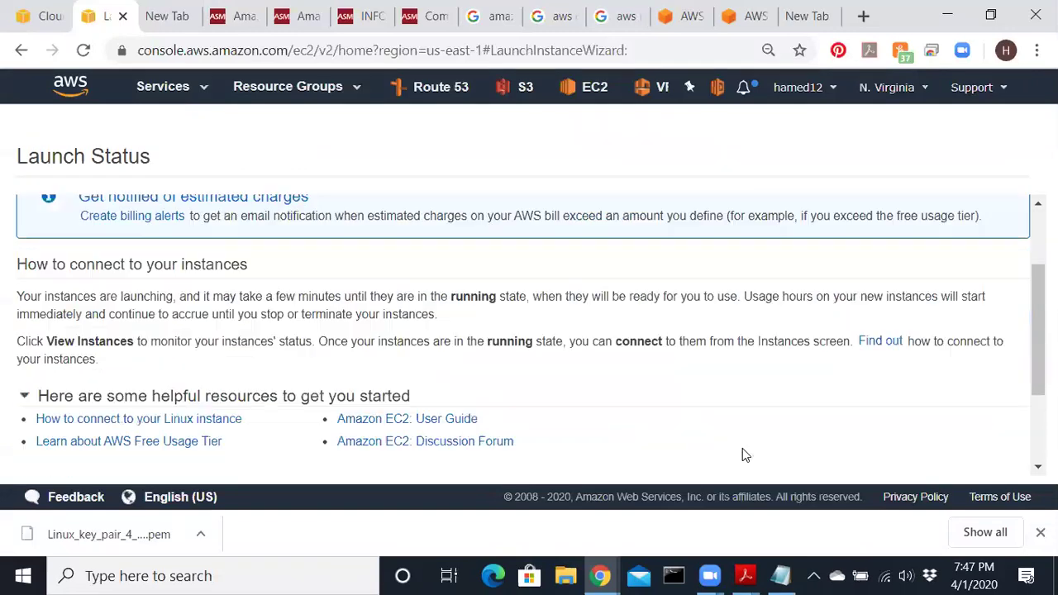
click(948, 473)
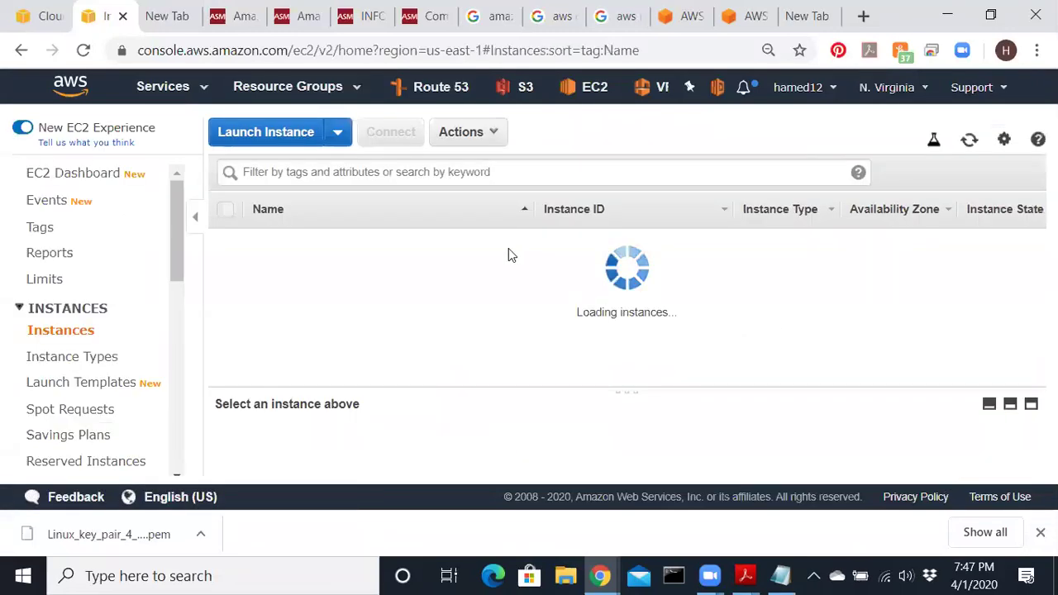
click(271, 142)
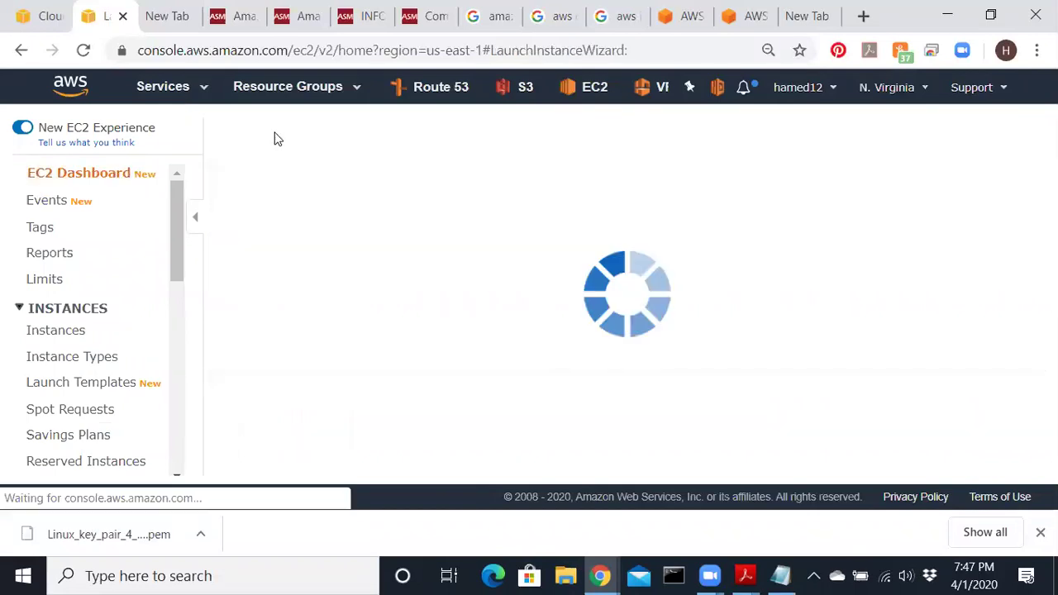
scroll(1016, 338, down, 5)
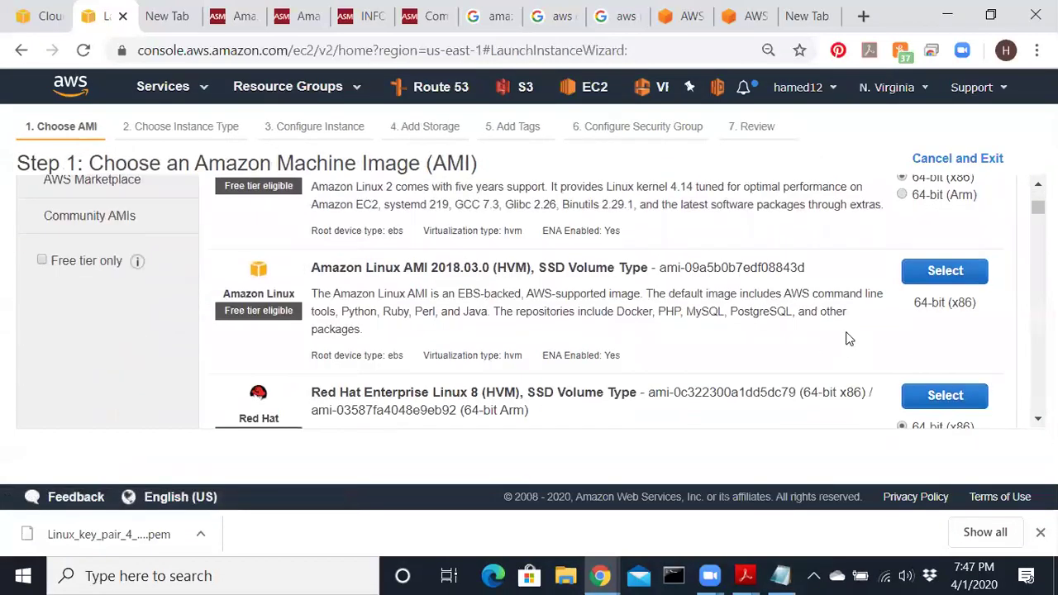
click(919, 281)
scroll(918, 283, down, 5)
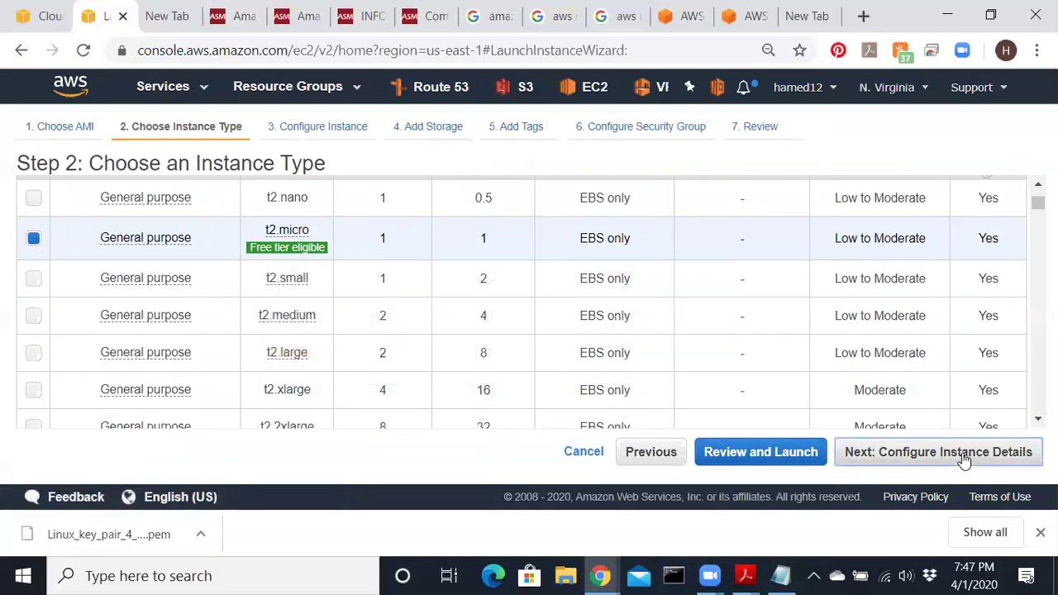
click(961, 459)
- Place the instance in VPC 3 10.3.0.0/16, in Public Subnet 10.3.1.0/24, with public IP auto-assignment enabled
click(556, 322)
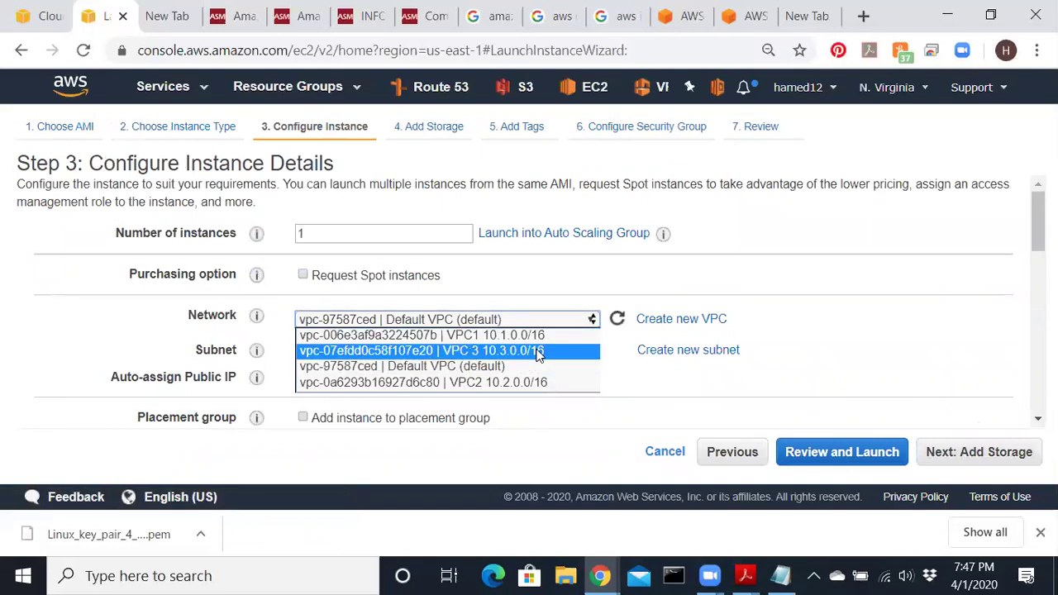
click(538, 352)
click(535, 353)
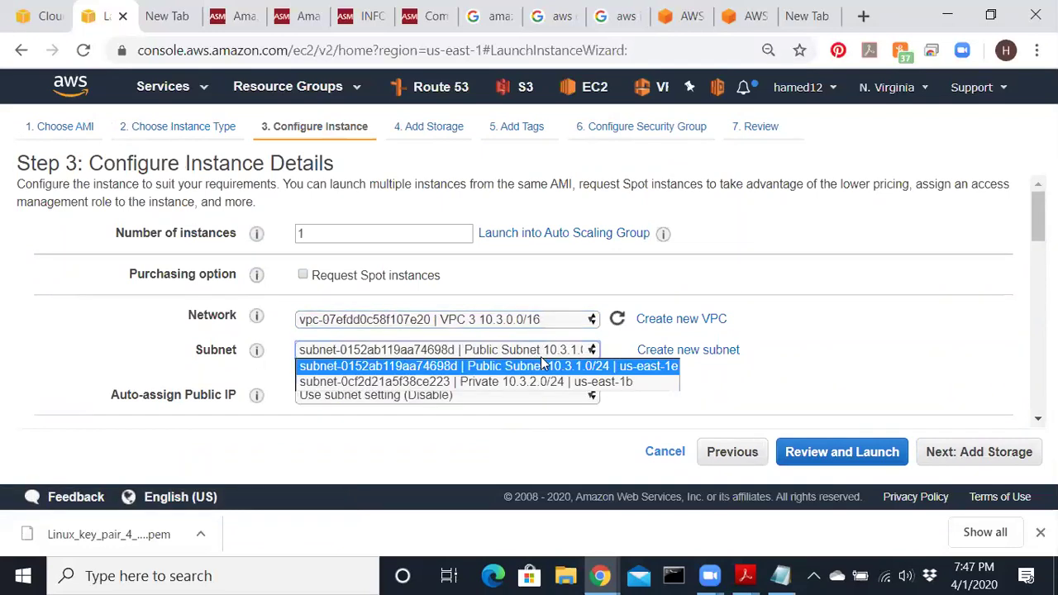
click(539, 367)
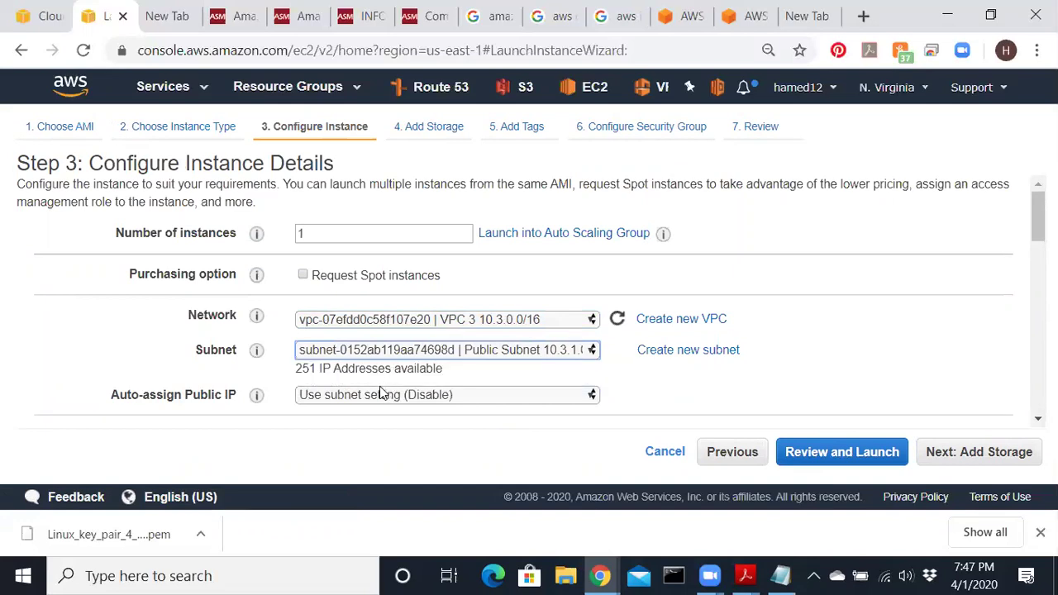
click(475, 403)
click(441, 436)
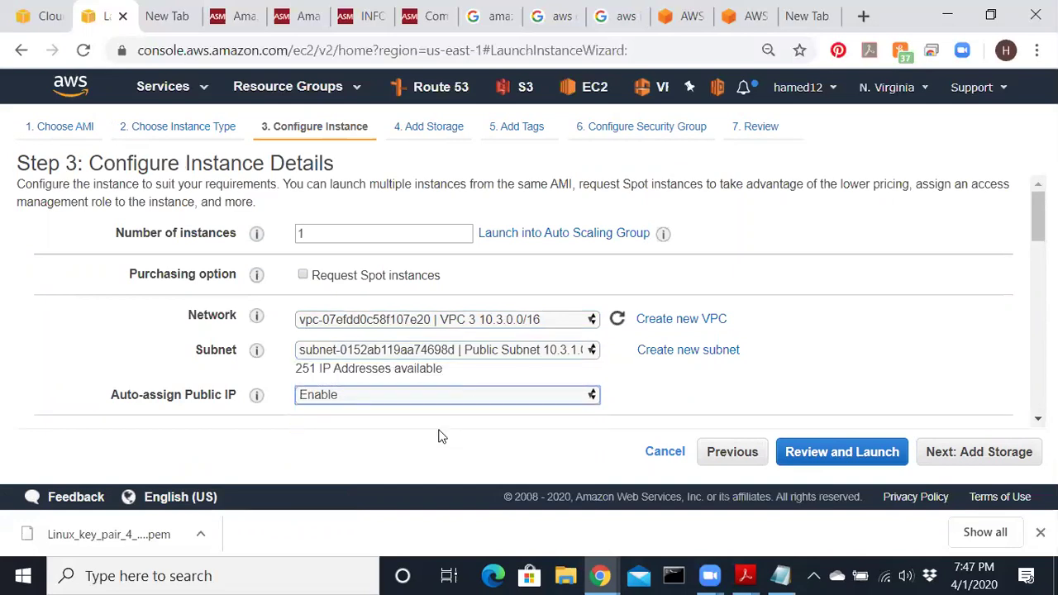
click(517, 357)
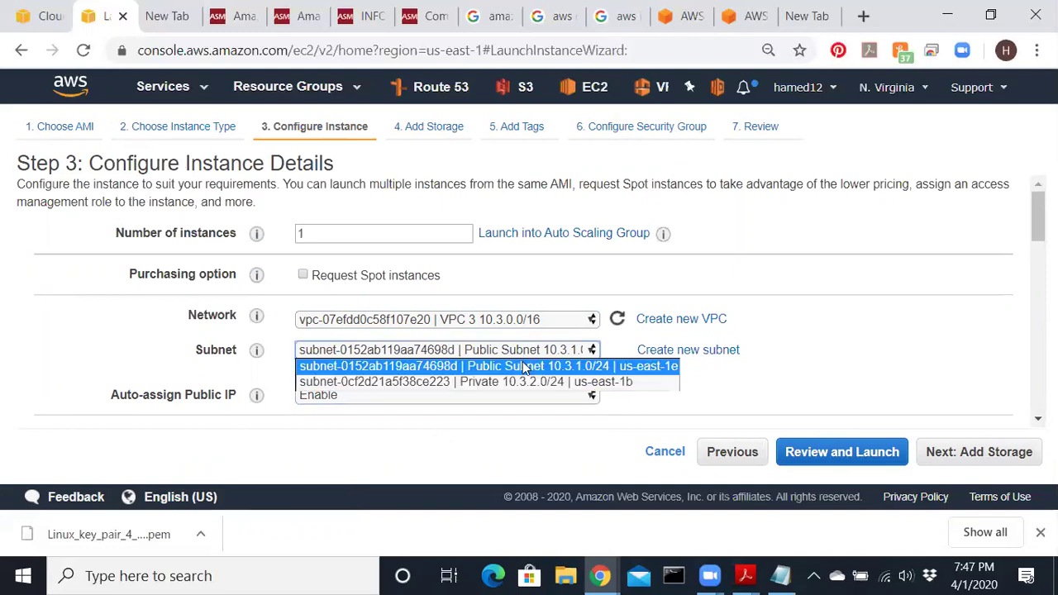
click(522, 366)
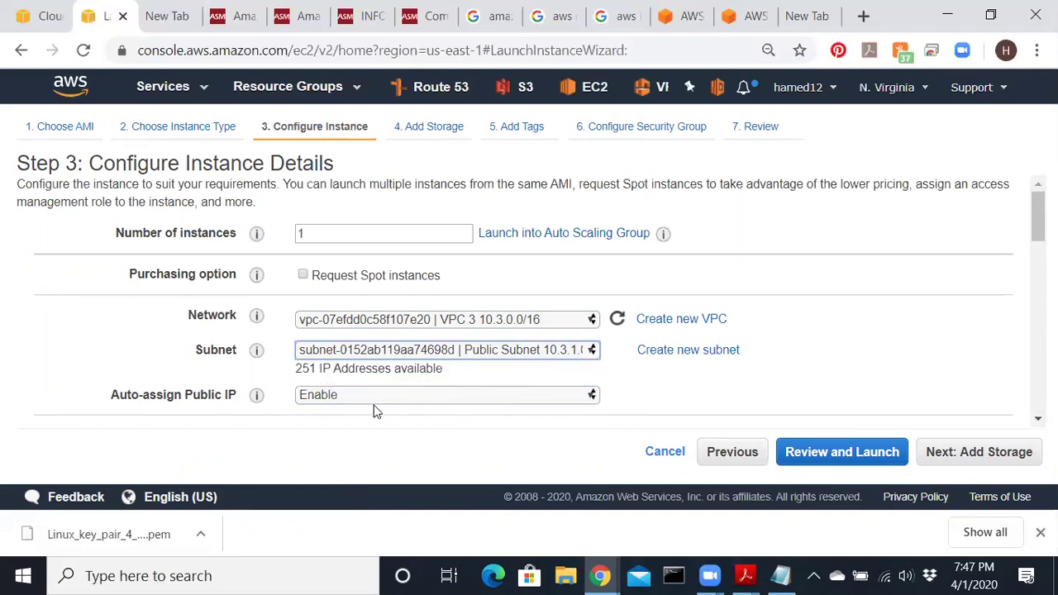
click(977, 455)
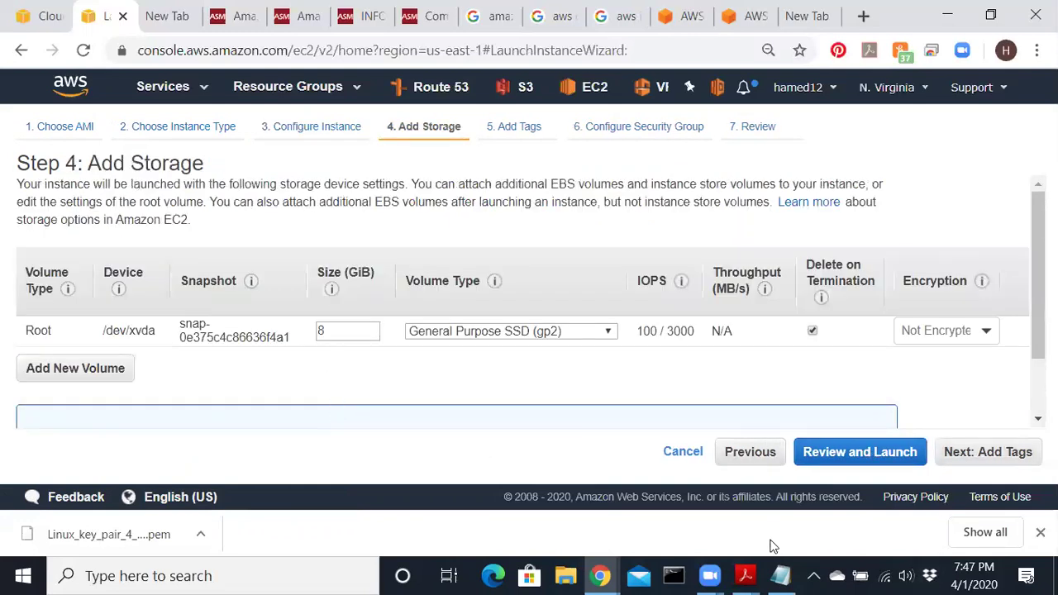
- Keep the default storage and add a Name tag with the value "PC3 10.3.0.0" to the instance
click(959, 457)
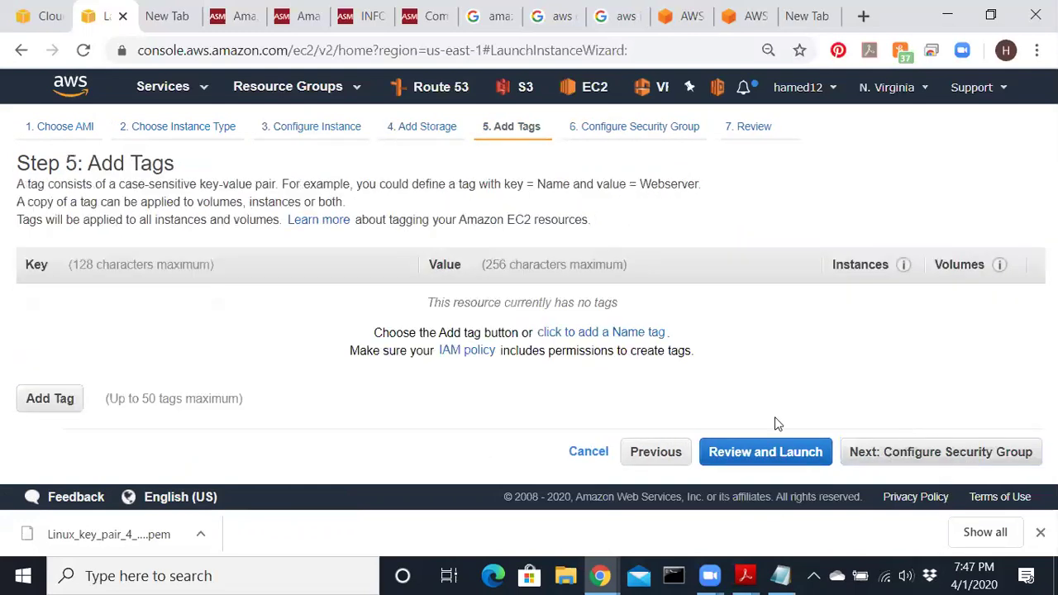
click(605, 334)
click(488, 308)
text(PC)
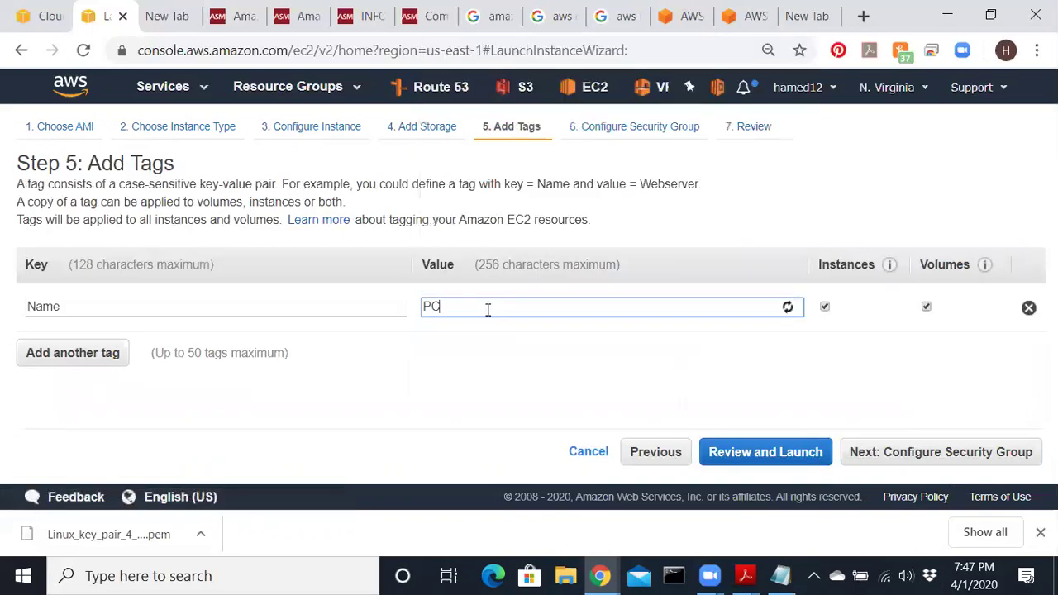
text(3 10.3.0.0)
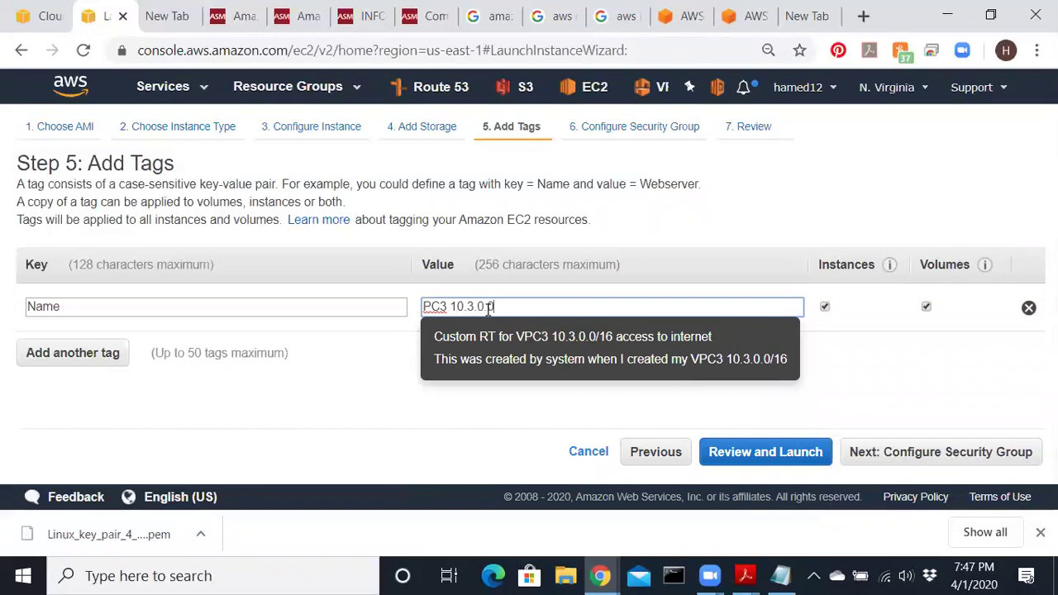
click(937, 451)
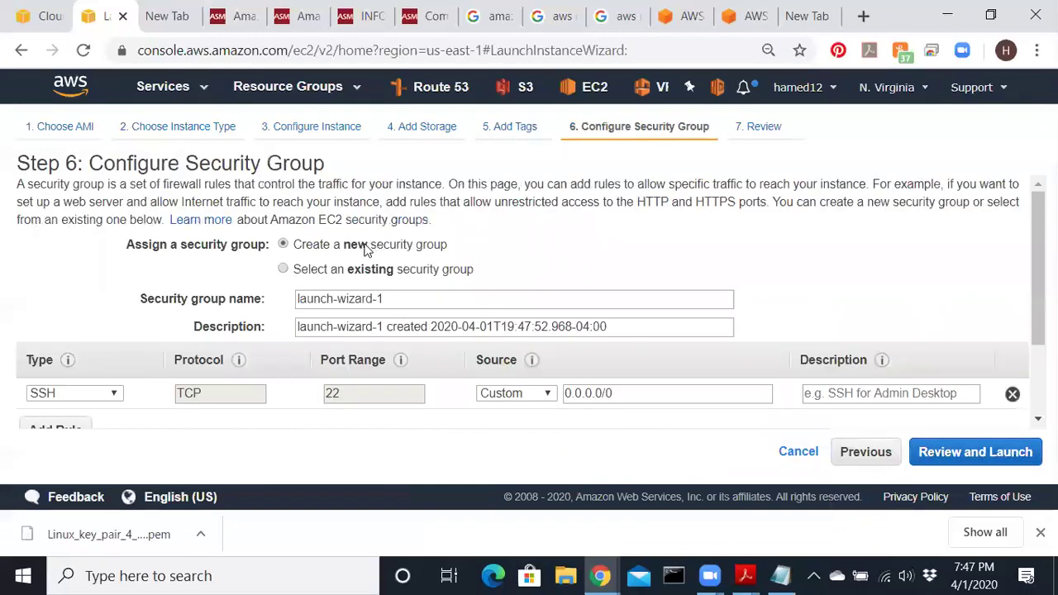
- Name the new security group "SSH,ICMP, HTTP" and use the same text as its description
drag(386, 300, 262, 300)
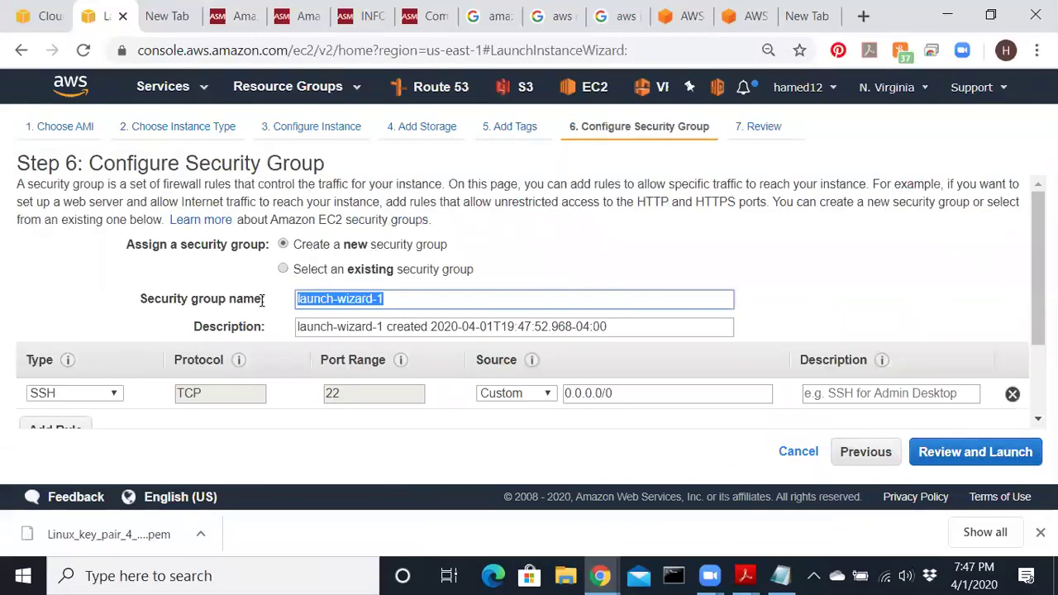
text(SH,ICMP, HTTP)
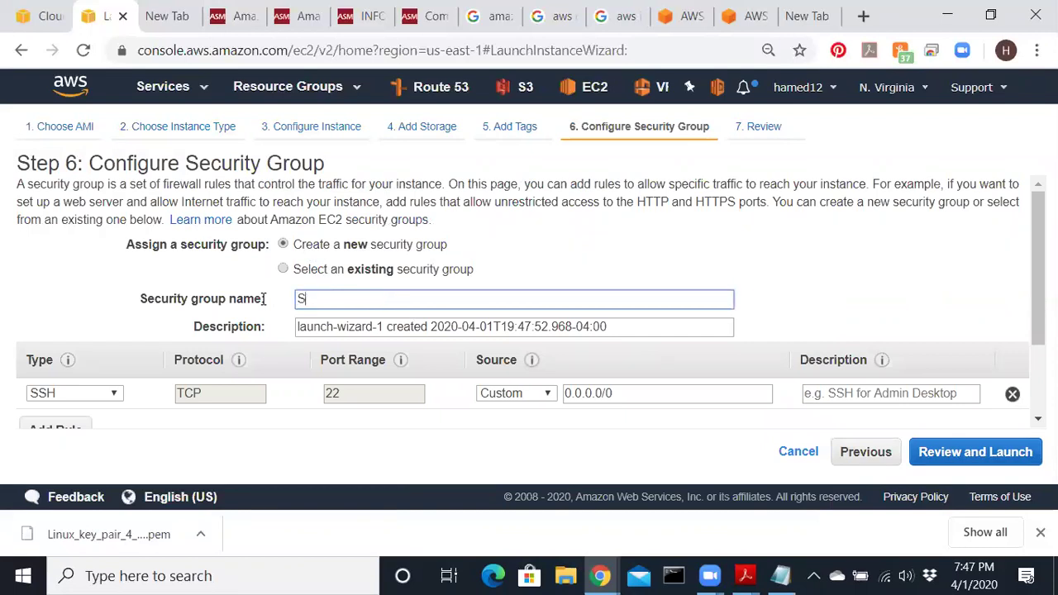
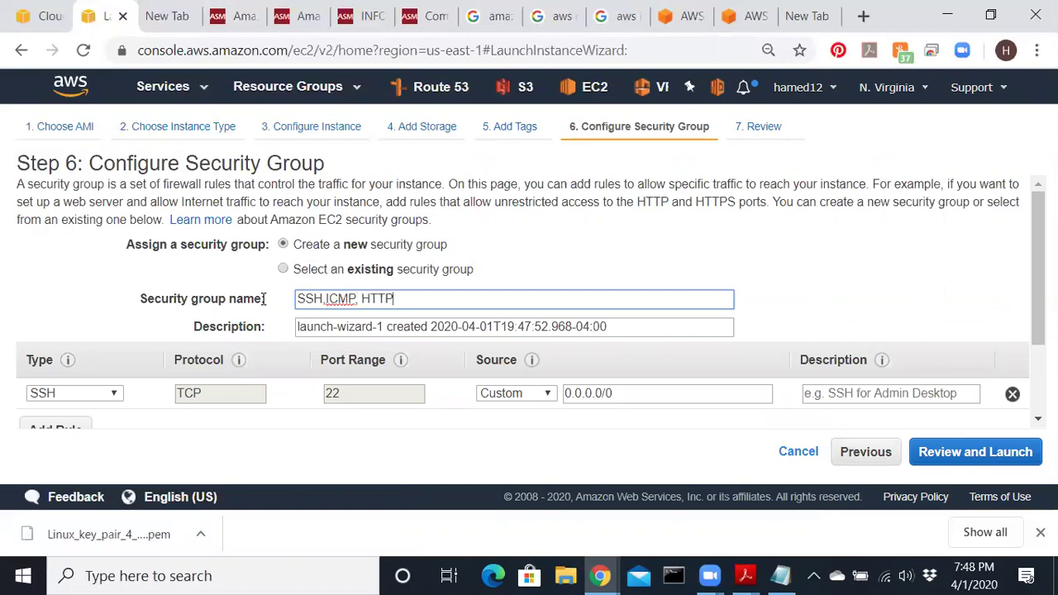
shift+click(307, 304)
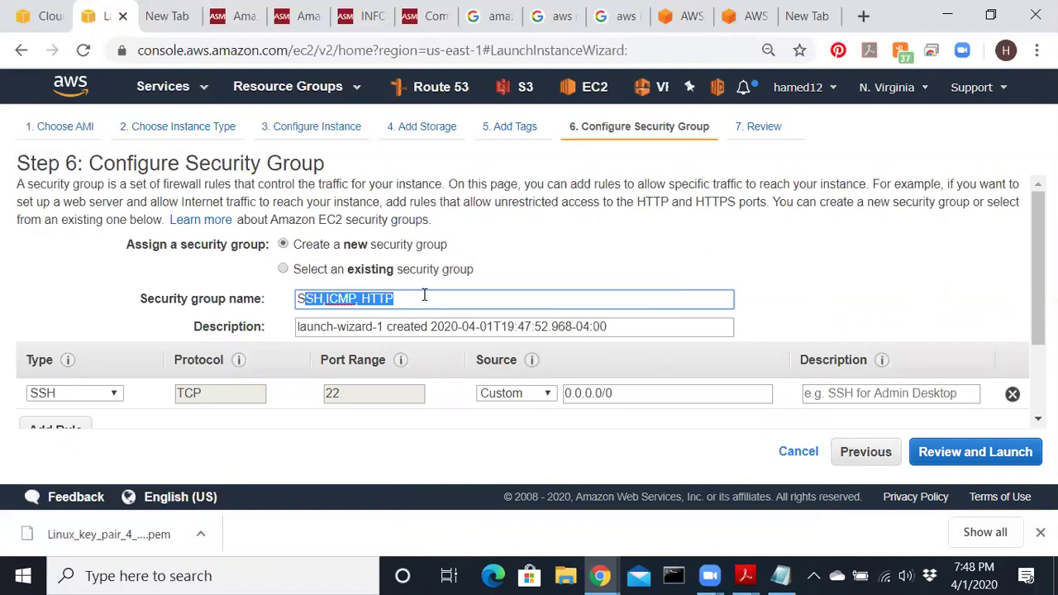
drag(418, 301, 230, 311)
key(ctrl+c)
drag(616, 329, 162, 335)
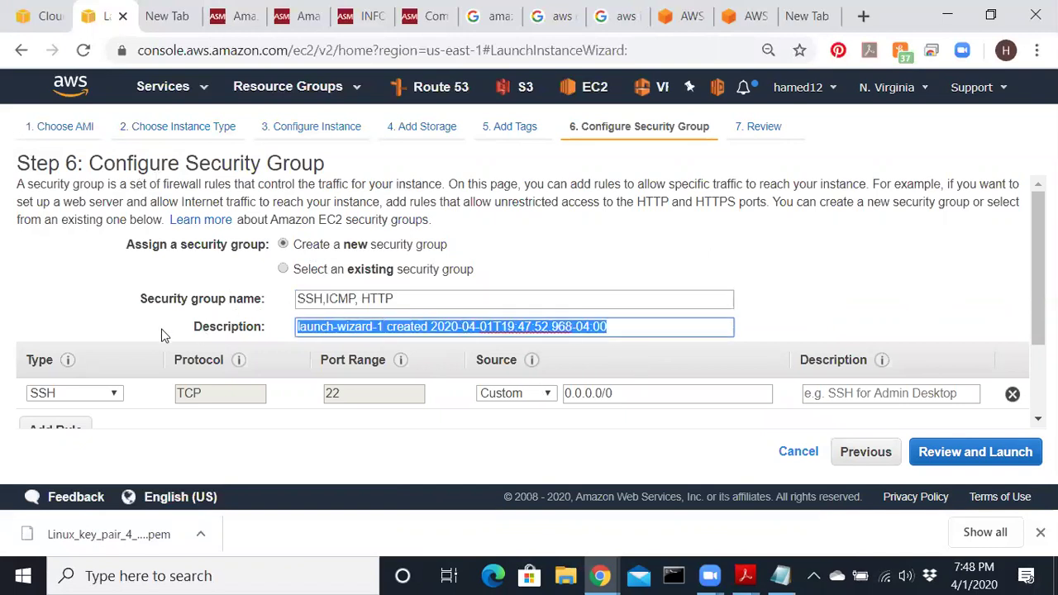
key(ctrl+v)
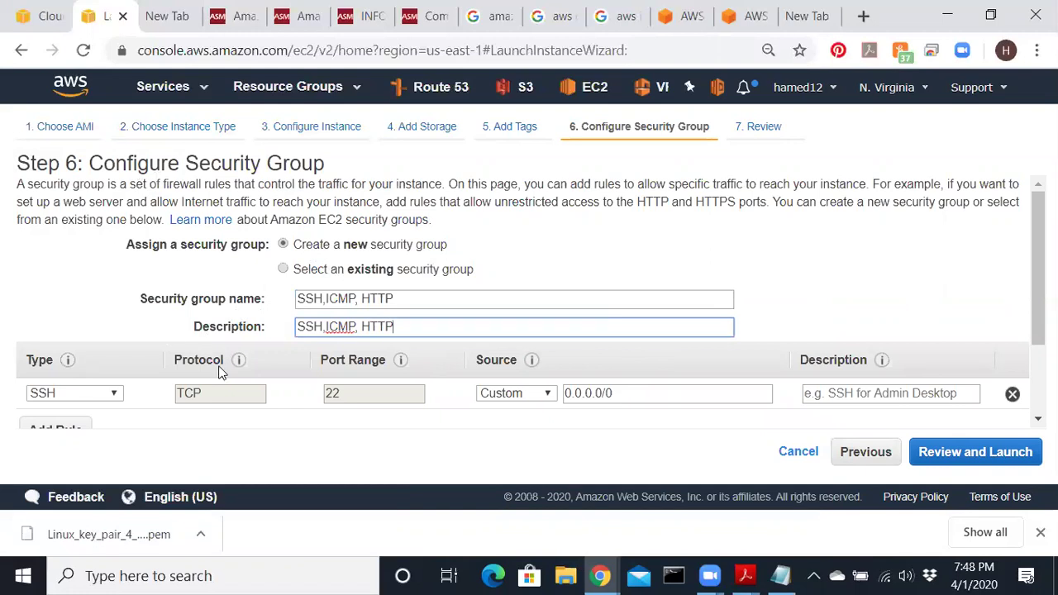
- Add an All ICMP - IPv4 rule with source Anywhere to the VPC 3 instance's security group
click(65, 428)
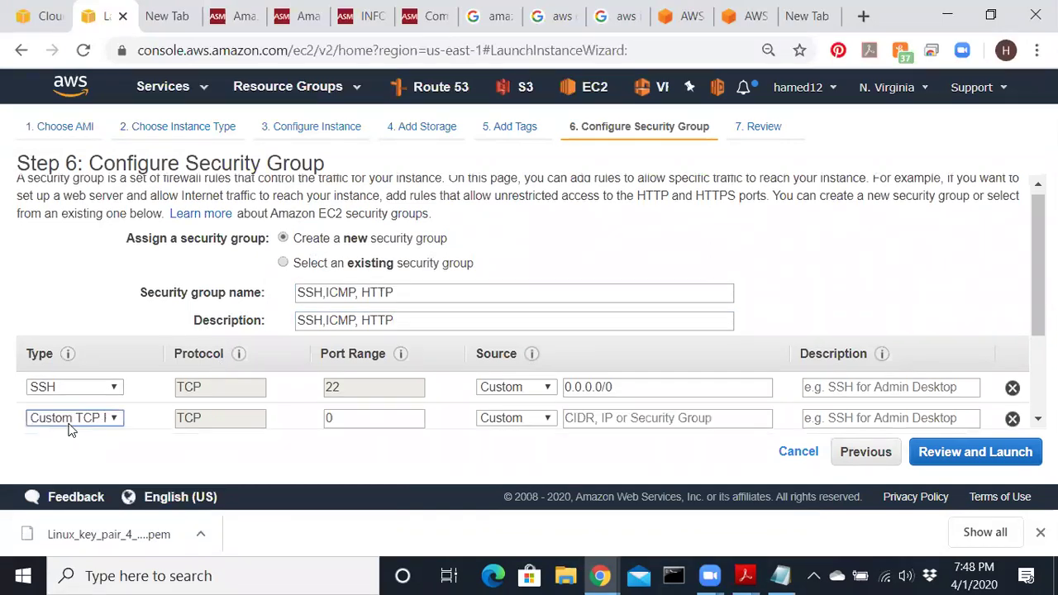
click(112, 419)
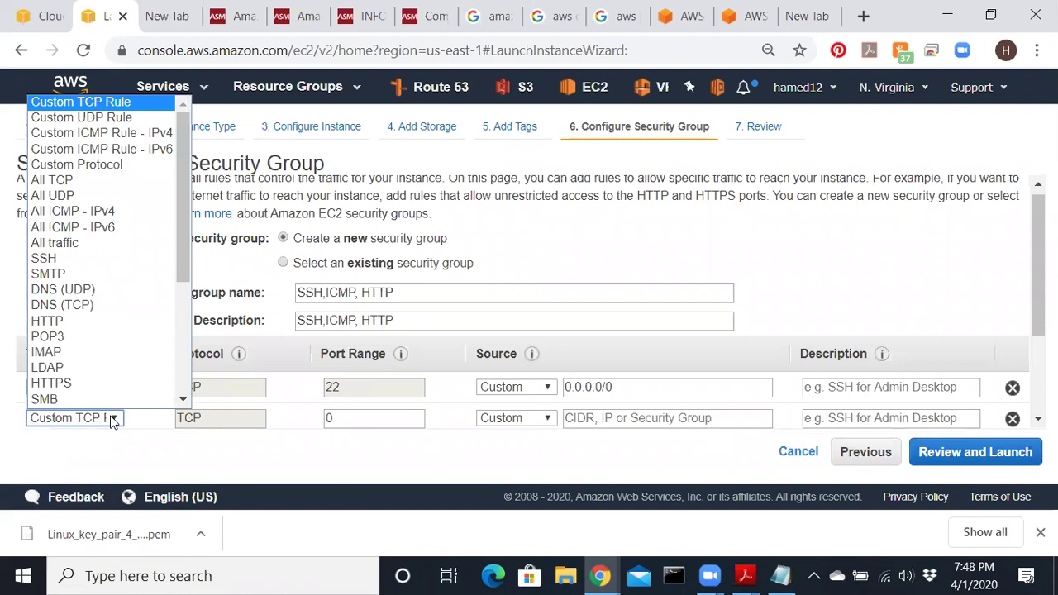
click(131, 212)
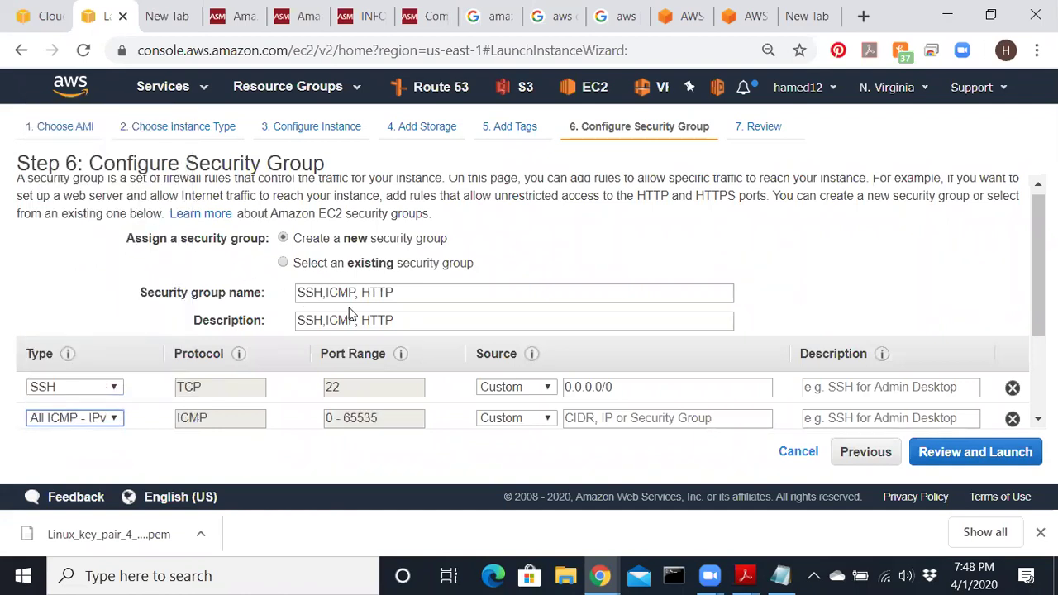
click(549, 418)
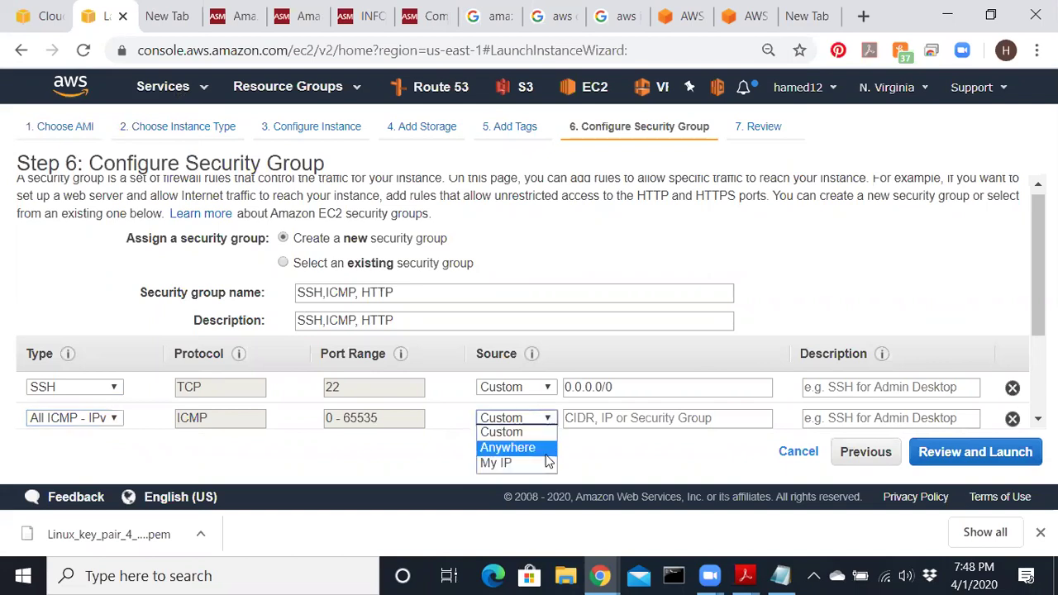
click(496, 446)
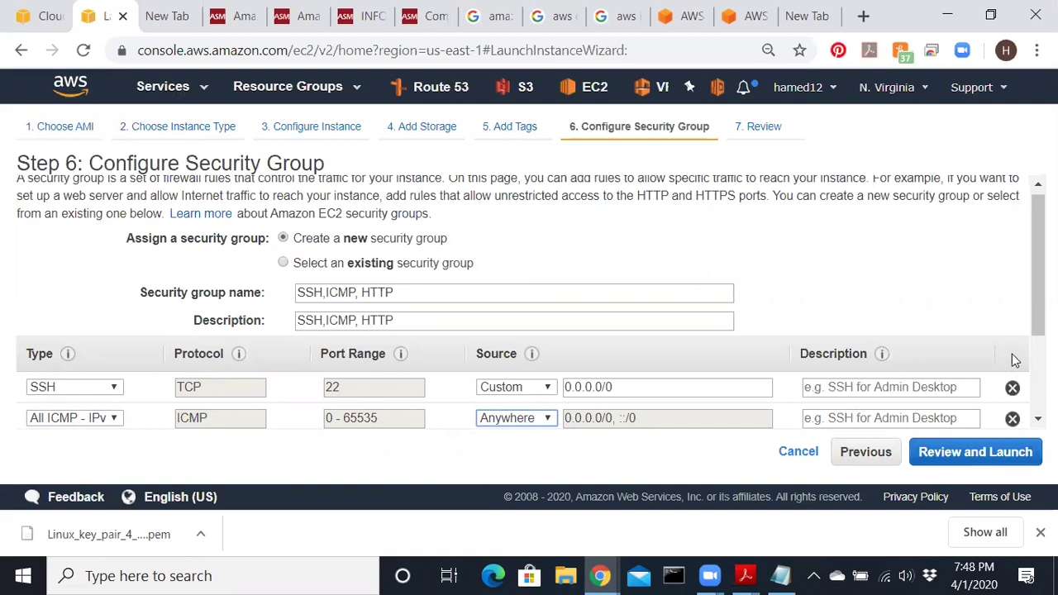
- Add an HTTP rule with source Anywhere to the VPC 3 instance's security group
drag(1037, 331, 1036, 363)
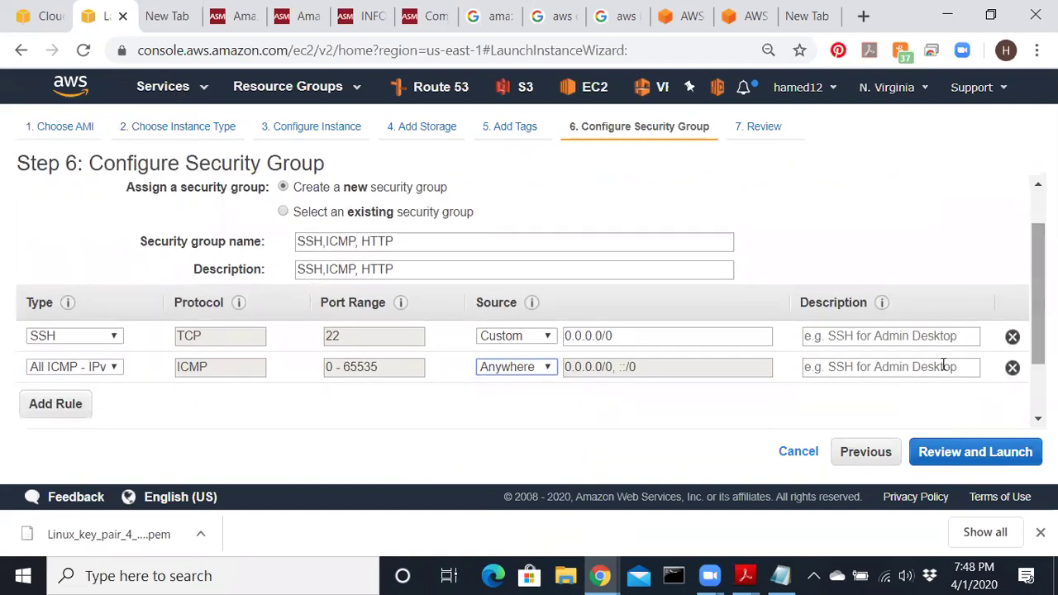
click(45, 409)
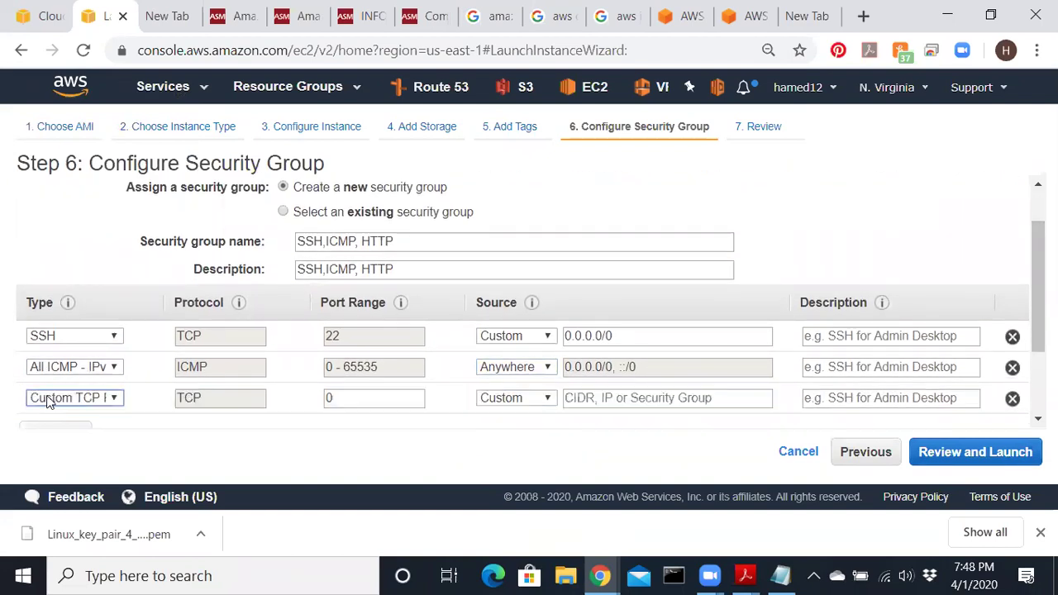
click(116, 400)
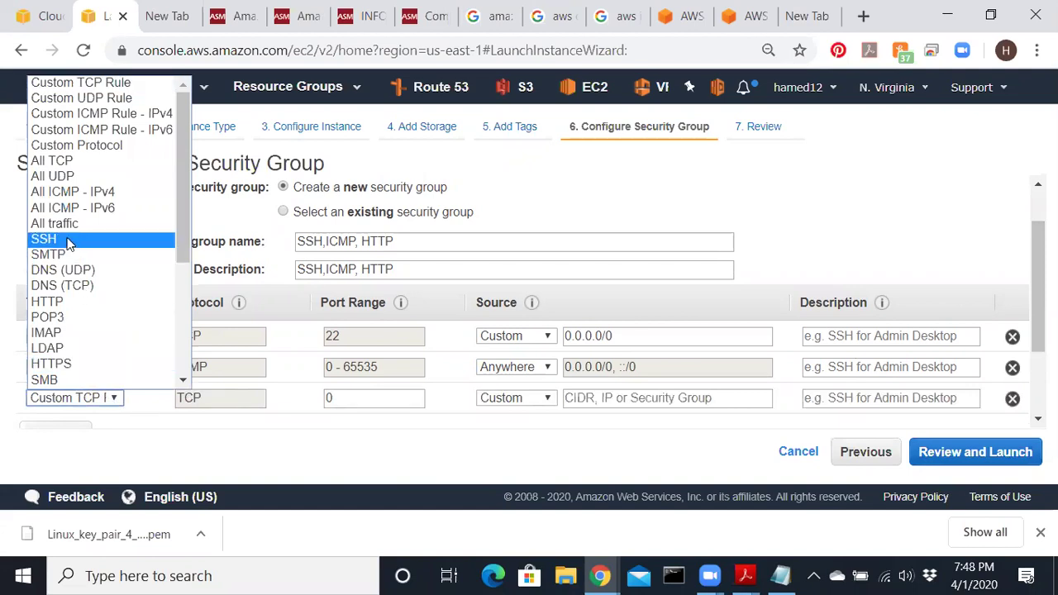
click(61, 306)
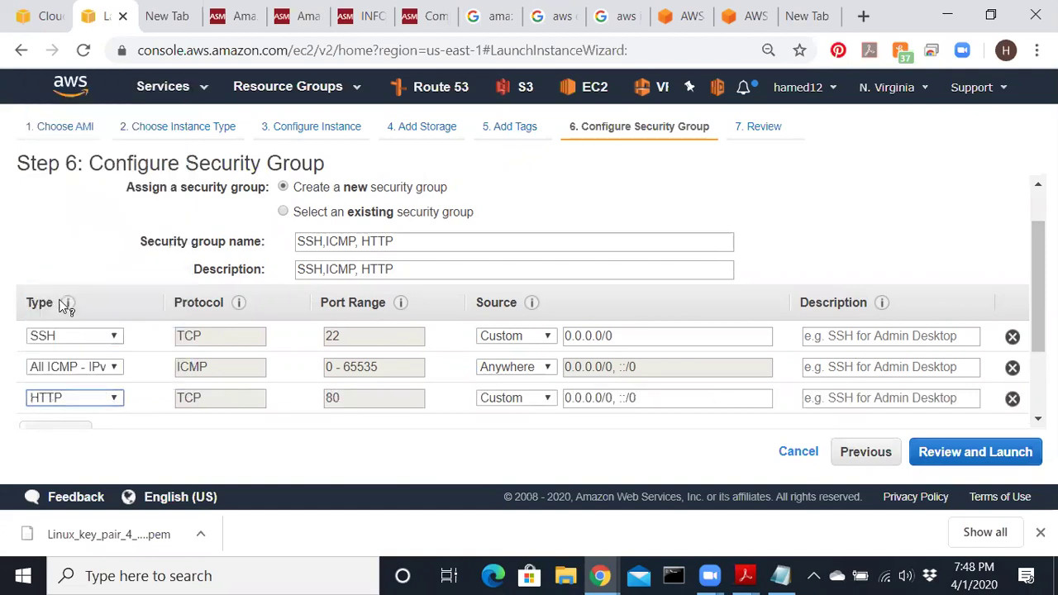
click(512, 400)
click(511, 429)
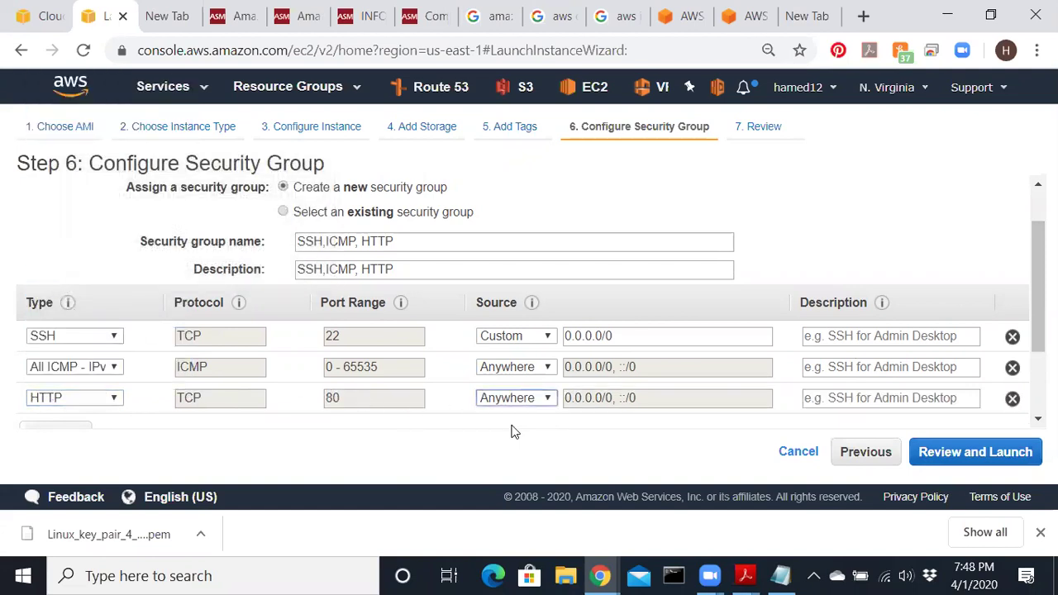
- Review and launch the PC3 instance with the existing key pair Linux_key_pair_4_1_2020, acknowledging access to the private key, and open the instances list
click(929, 455)
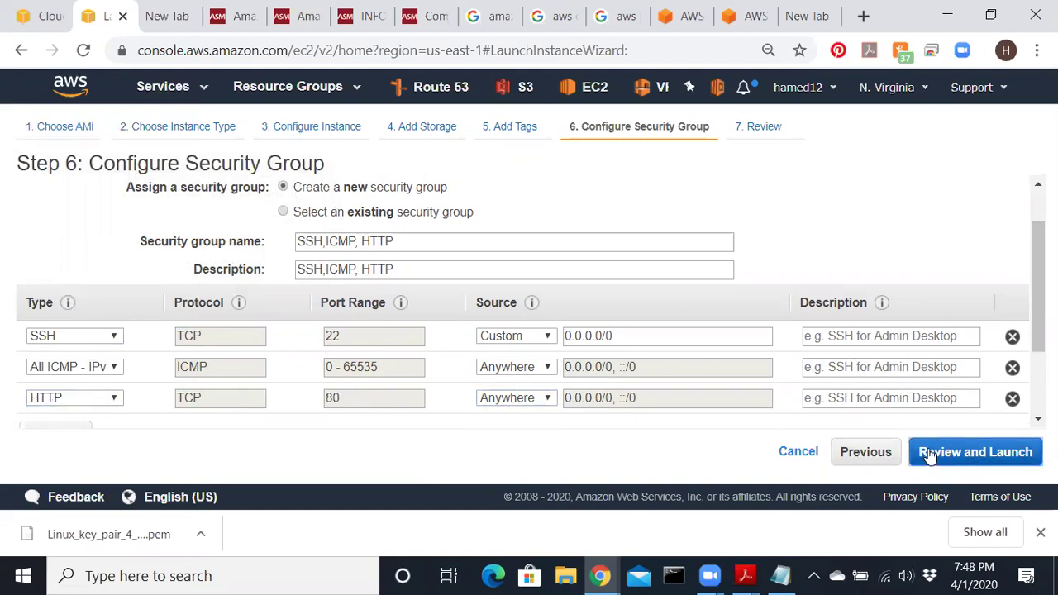
scroll(969, 409, down, 3)
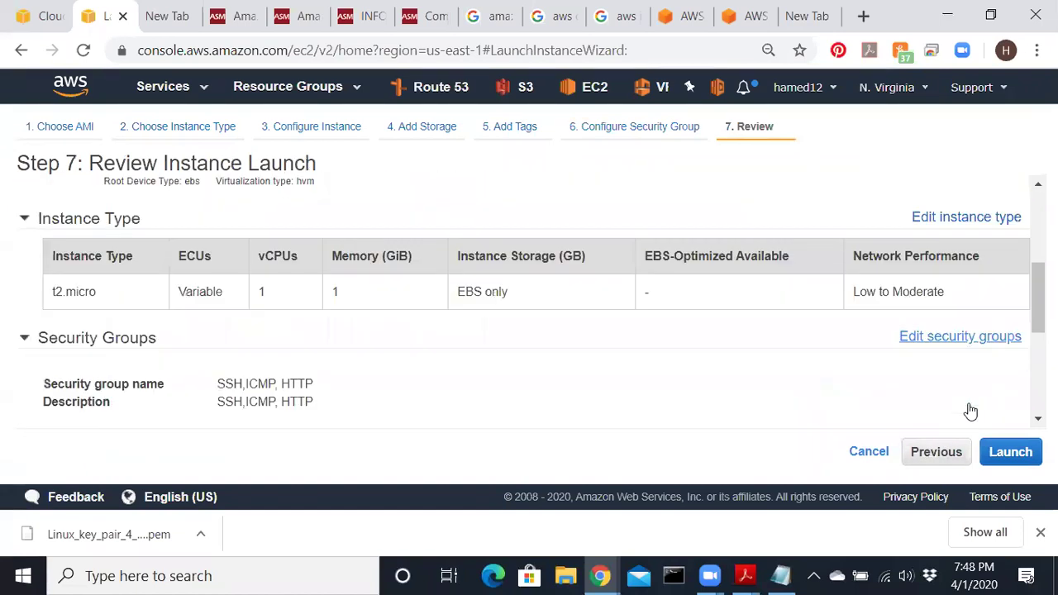
scroll(971, 411, down, 3)
scroll(189, 276, down, 1)
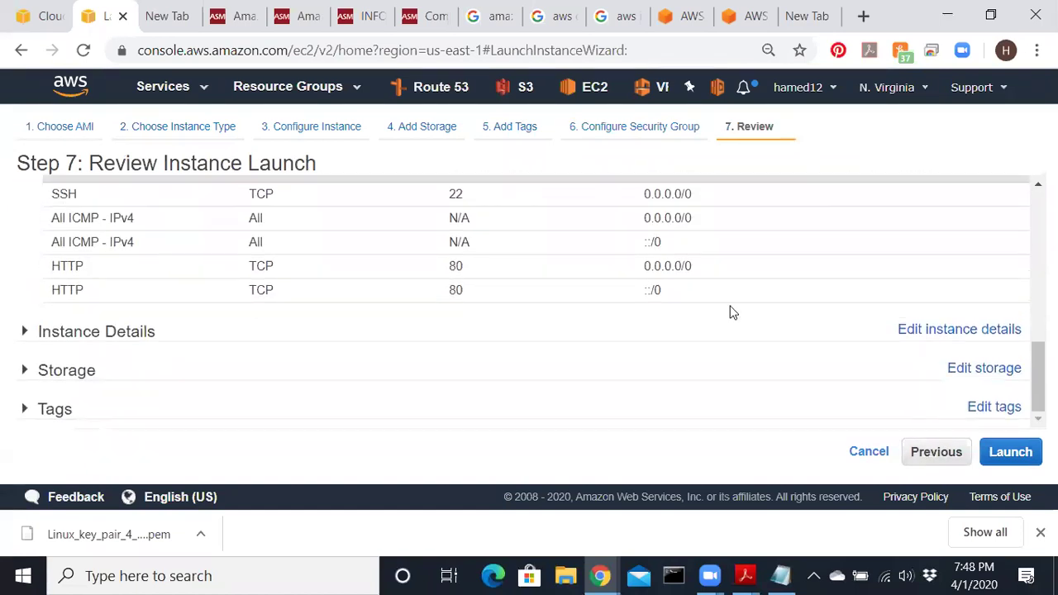
click(992, 453)
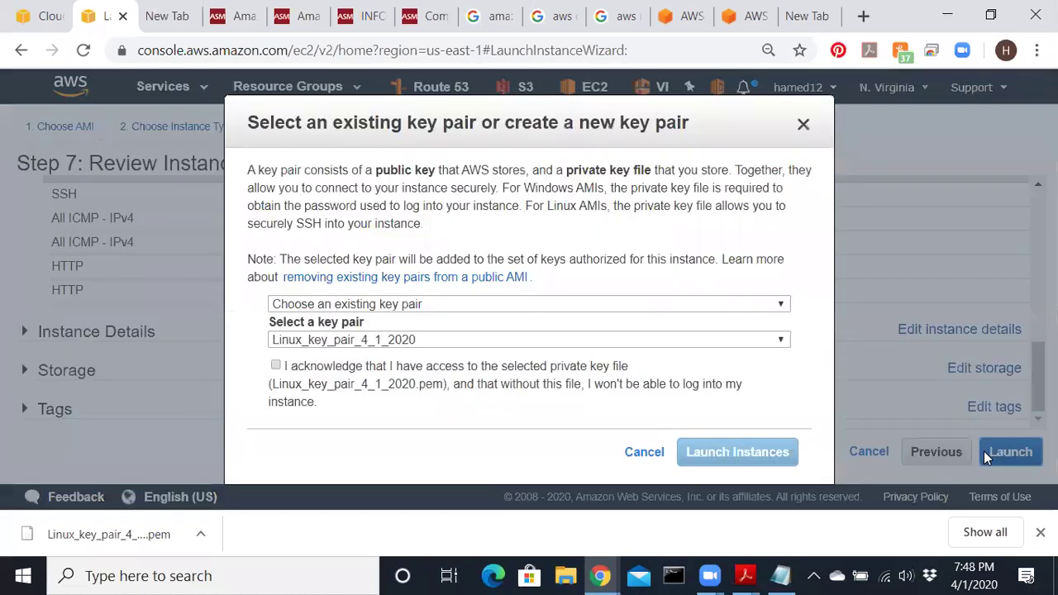
click(276, 367)
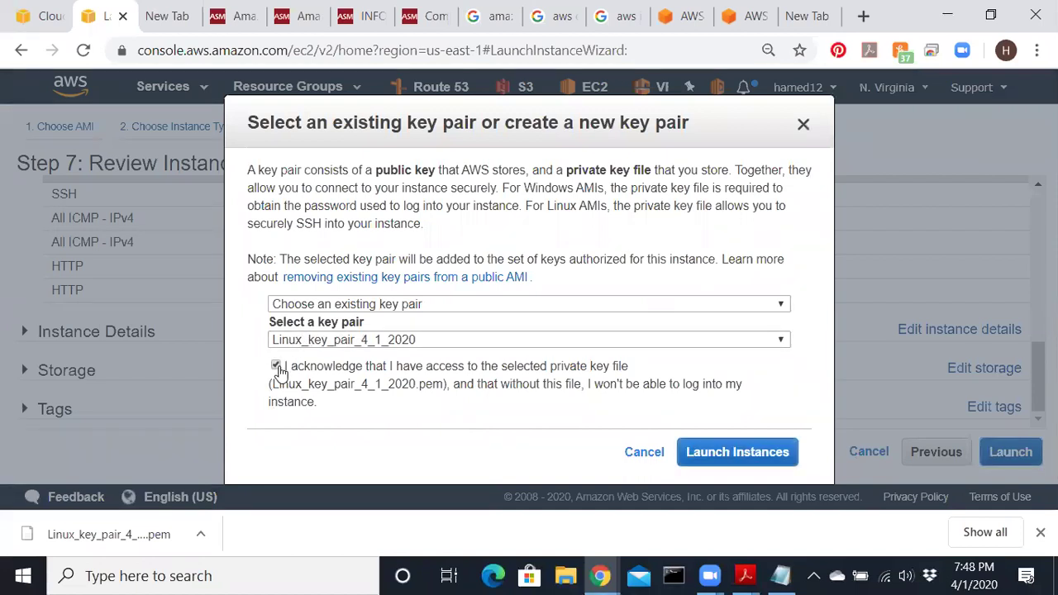
click(735, 453)
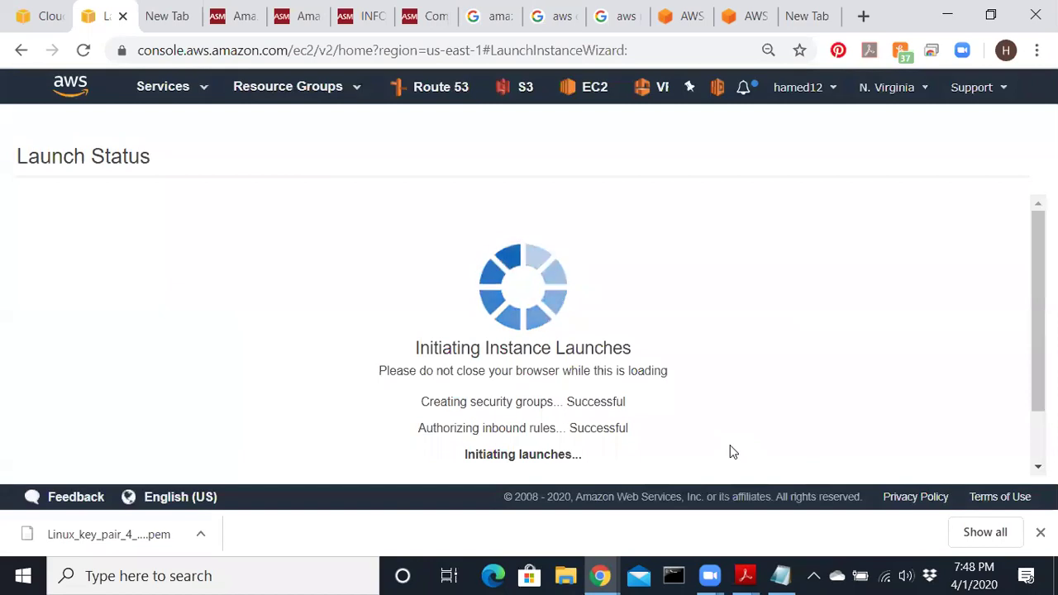
scroll(732, 451, down, 3)
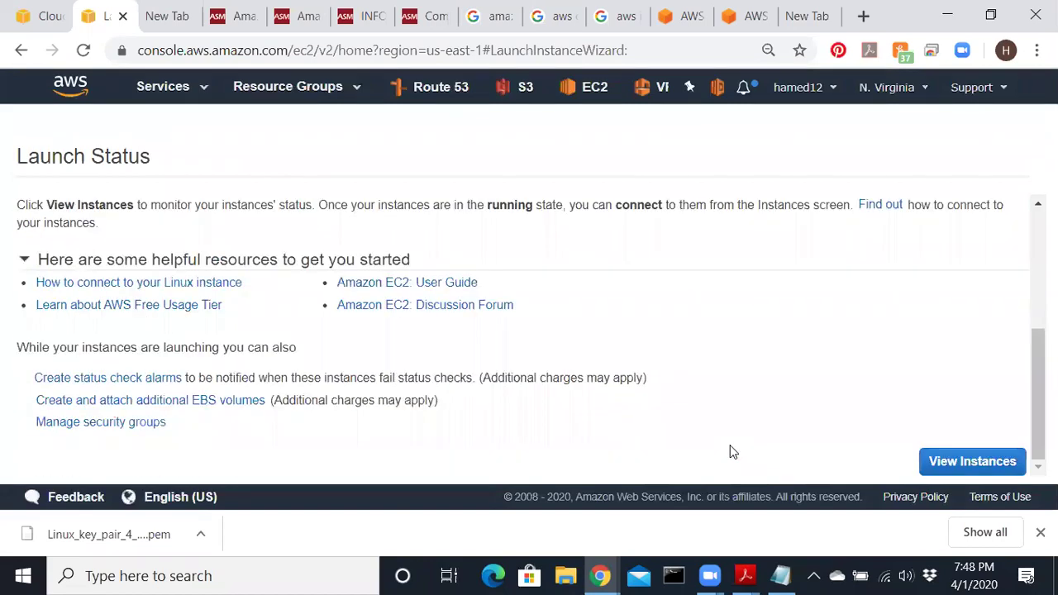
click(941, 463)
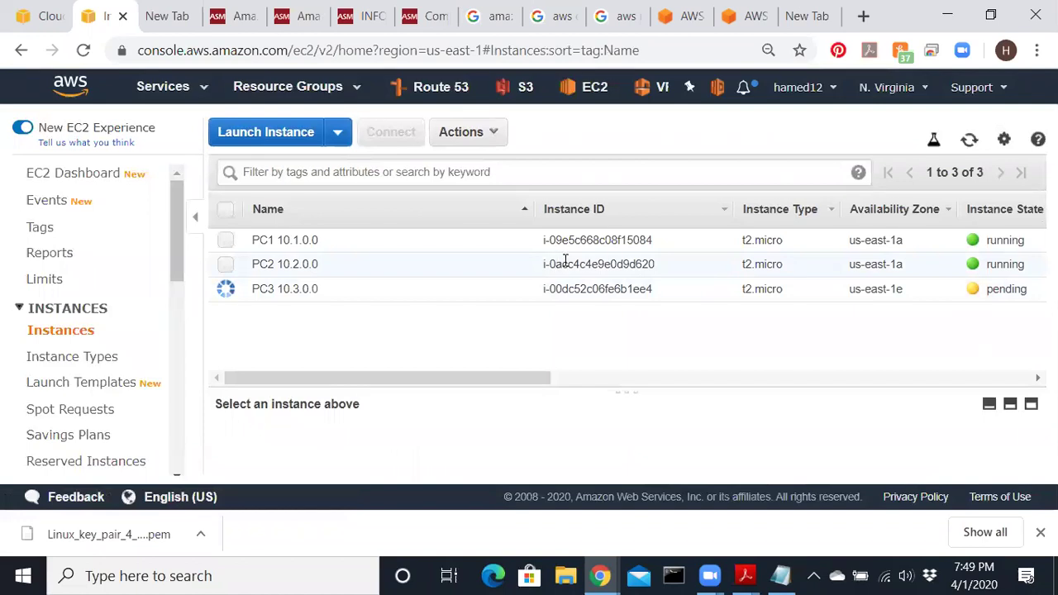
click(225, 239)
click(226, 265)
click(225, 291)
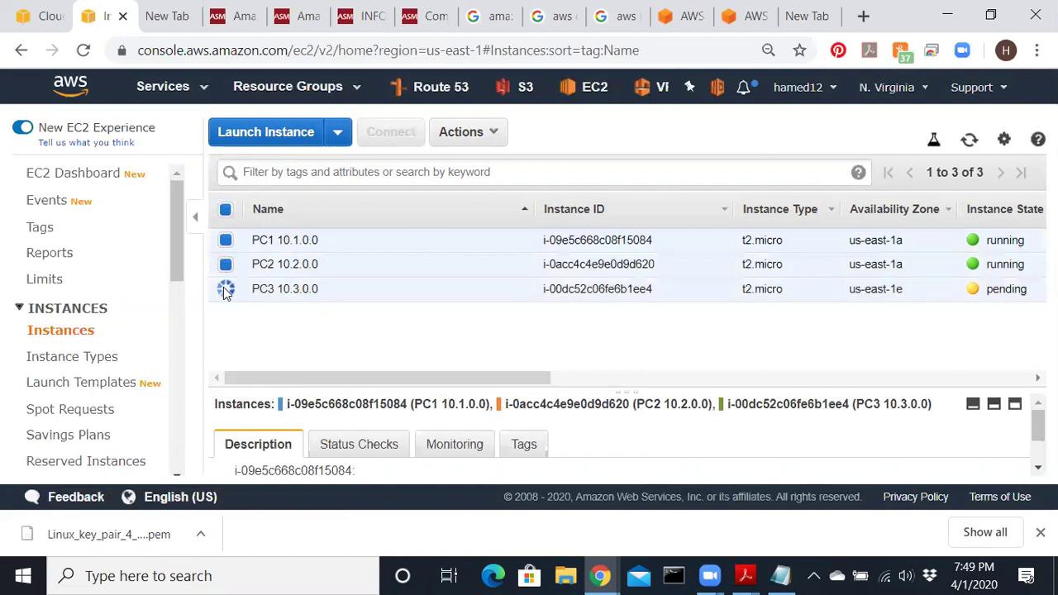
click(226, 265)
click(228, 291)
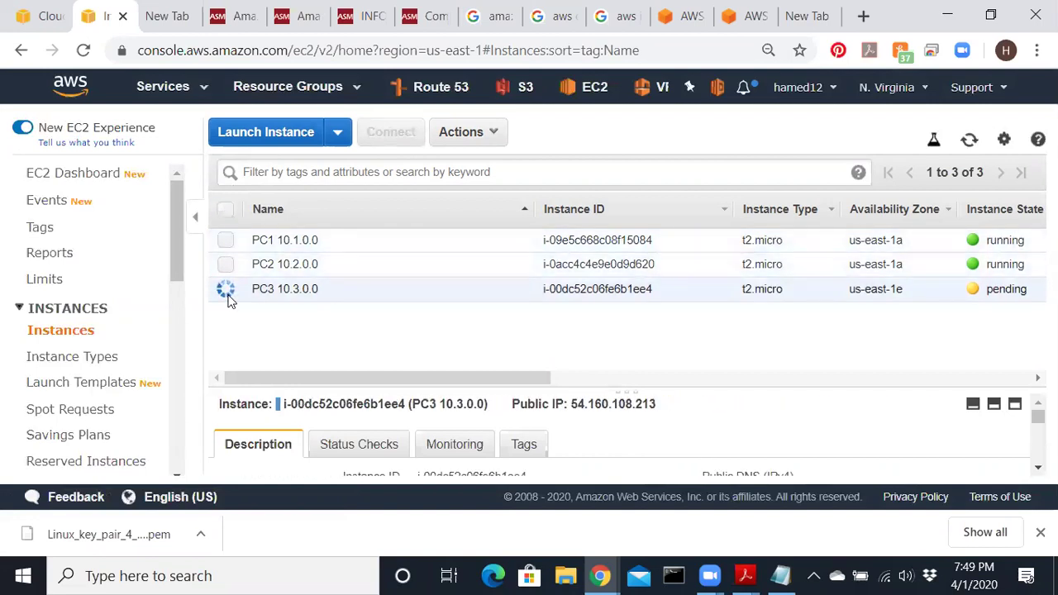
- Select the PC1 instance and start a new Notepad document with the text "PC1 has Private IP address ="
click(225, 240)
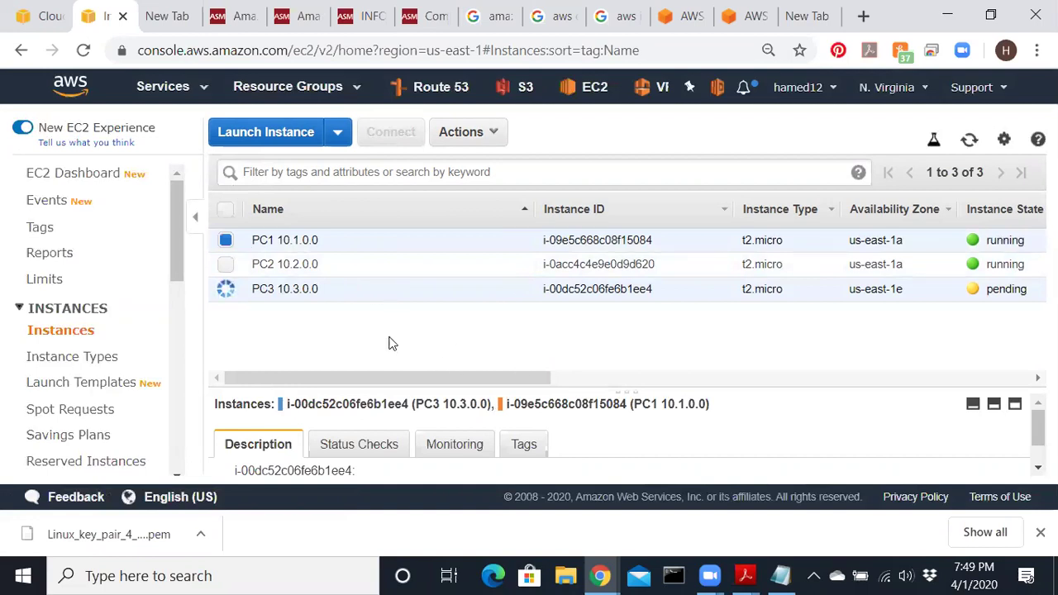
click(783, 577)
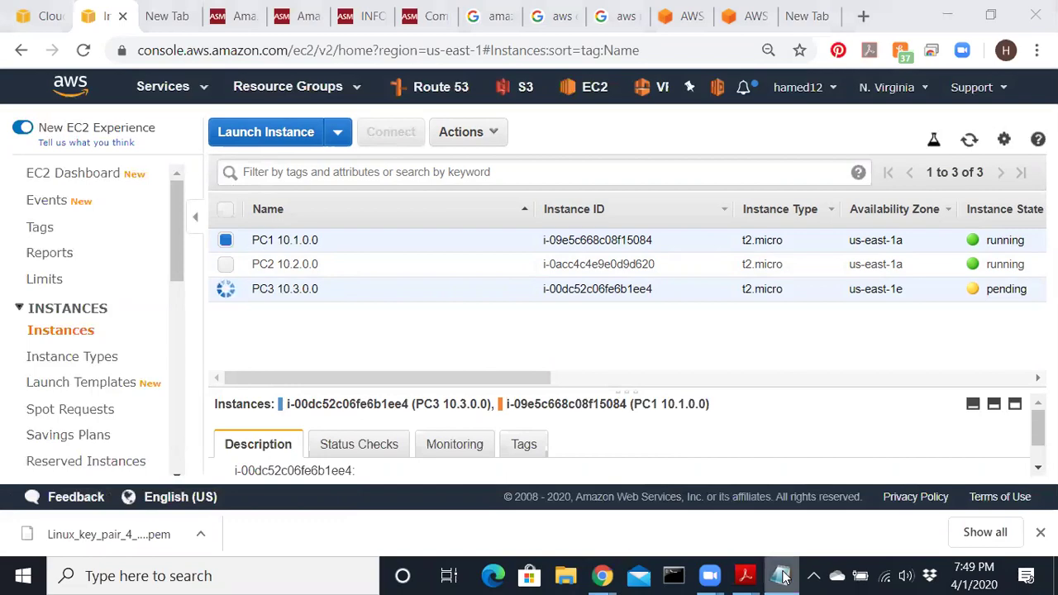
right_click(782, 577)
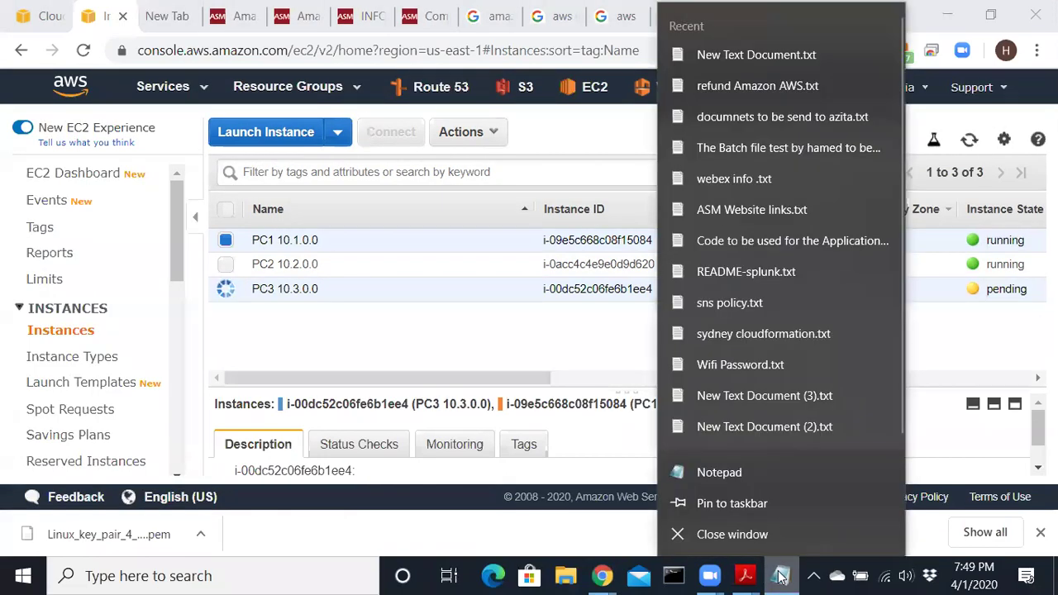
click(734, 478)
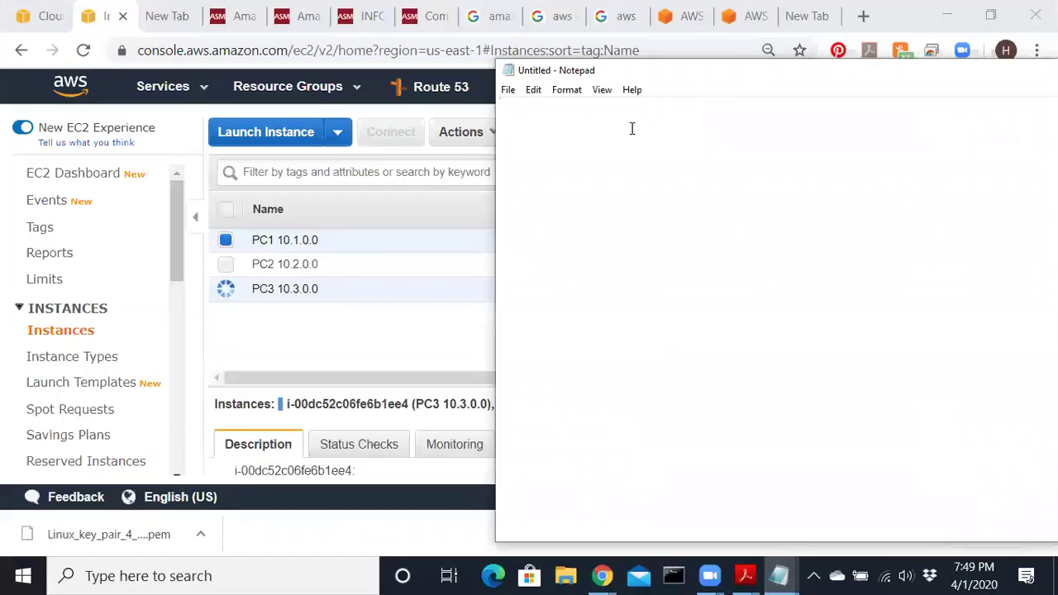
text(PC1)
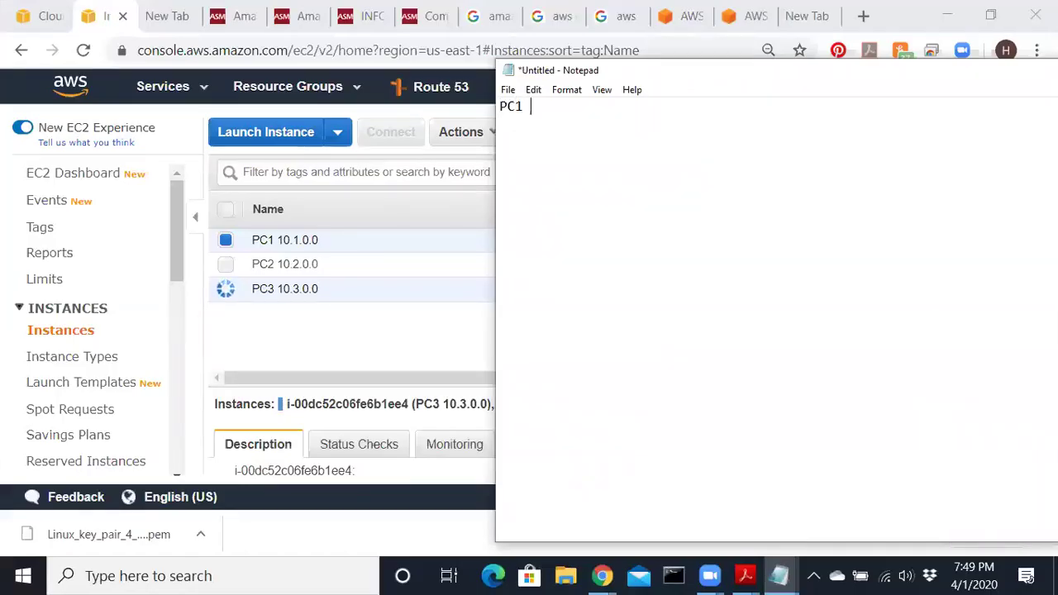
text( has Private)
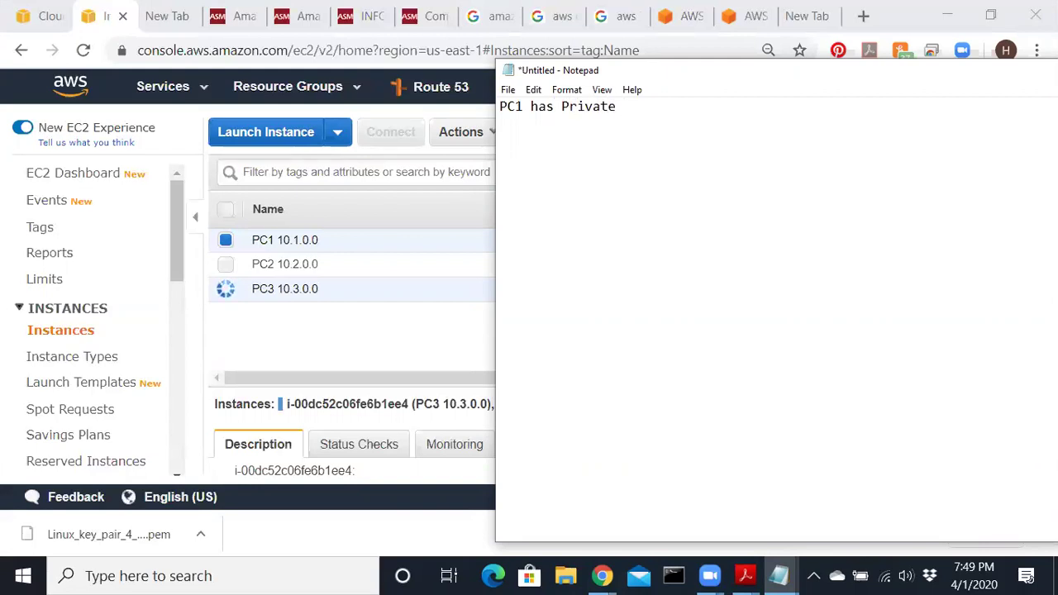
text( IP address =)
- Set the font size of the Notepad document to 26
click(566, 90)
click(570, 124)
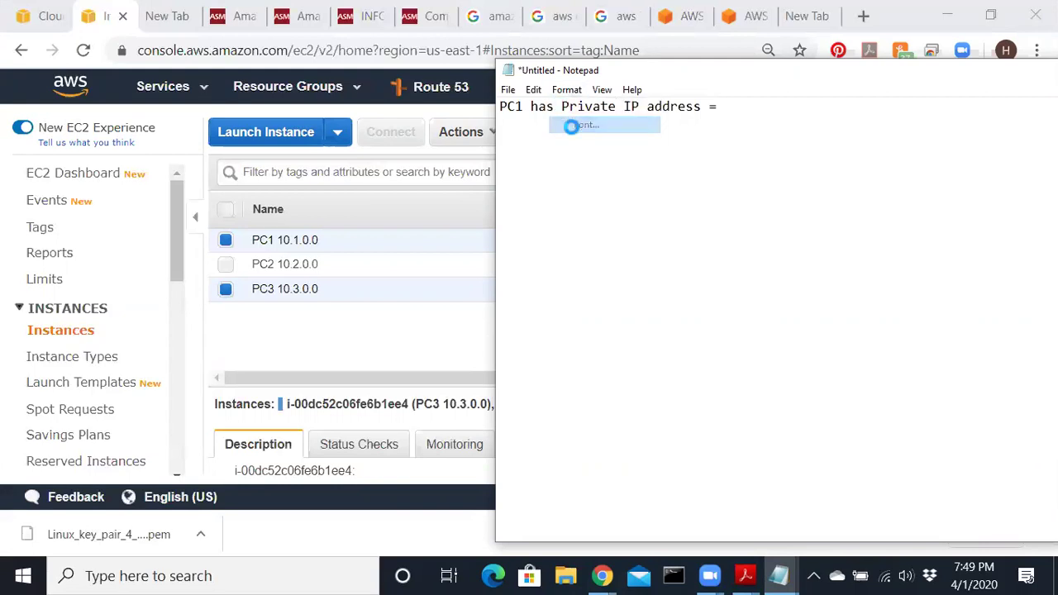
click(967, 250)
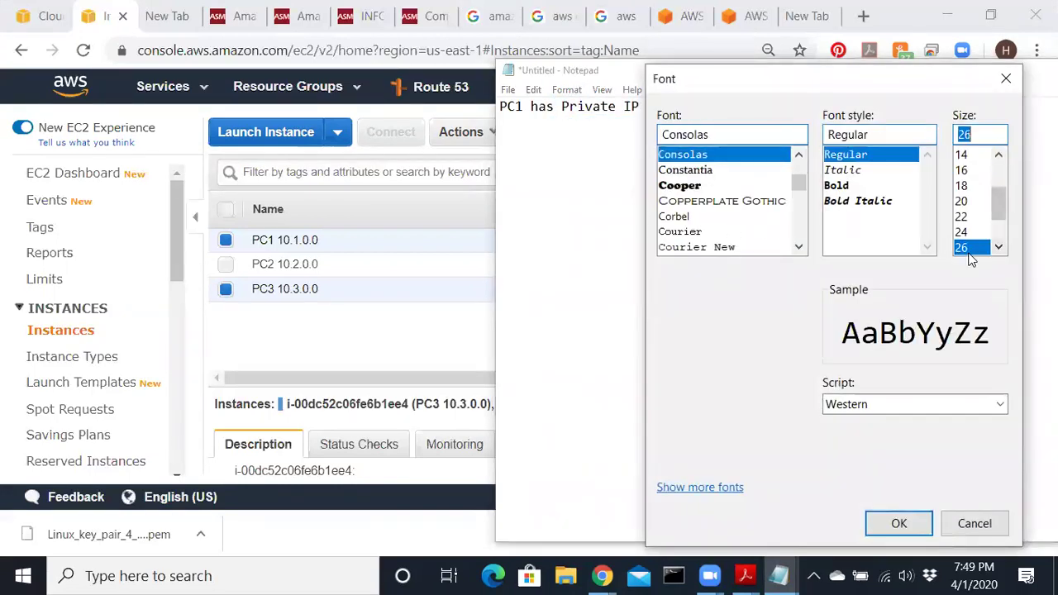
click(899, 523)
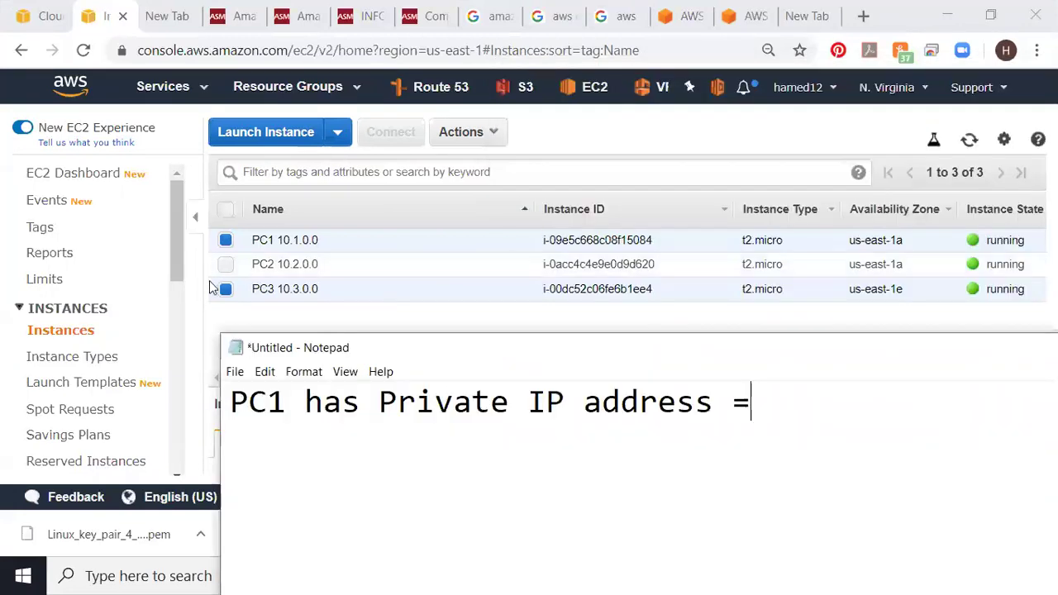
- Keep only PC1 selected in the EC2 console and copy its private IP, 10.1.1.118, to the end of the PC1 line in Notepad
click(222, 289)
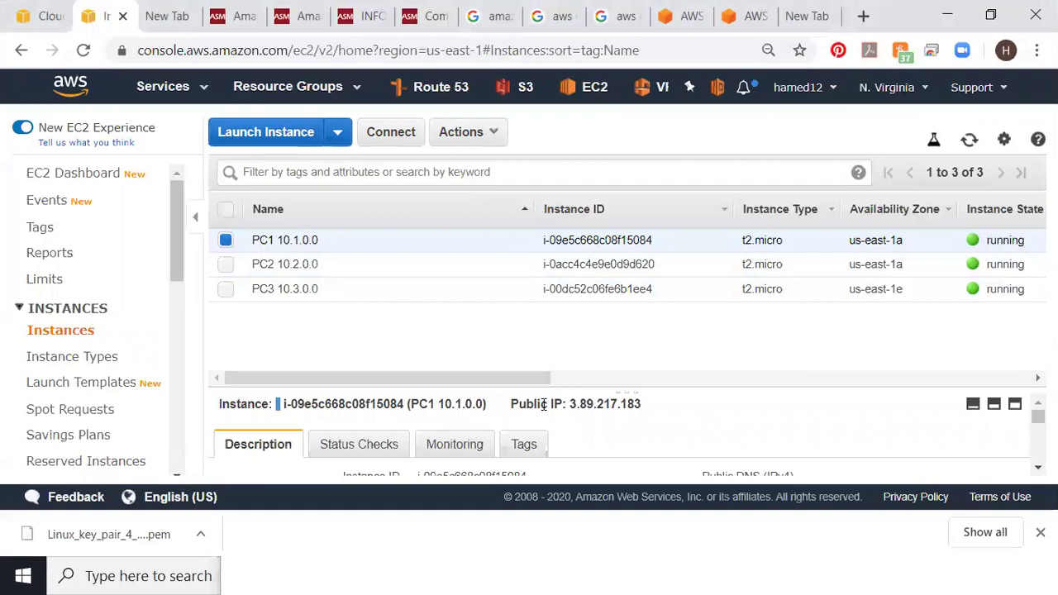
scroll(628, 455, down, 3)
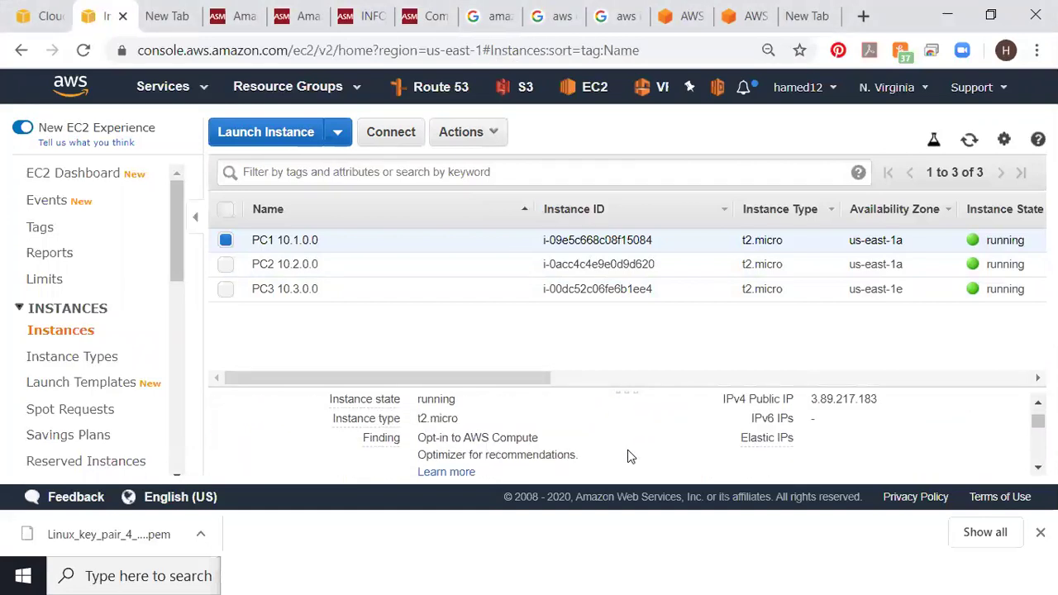
scroll(628, 455, down, 2)
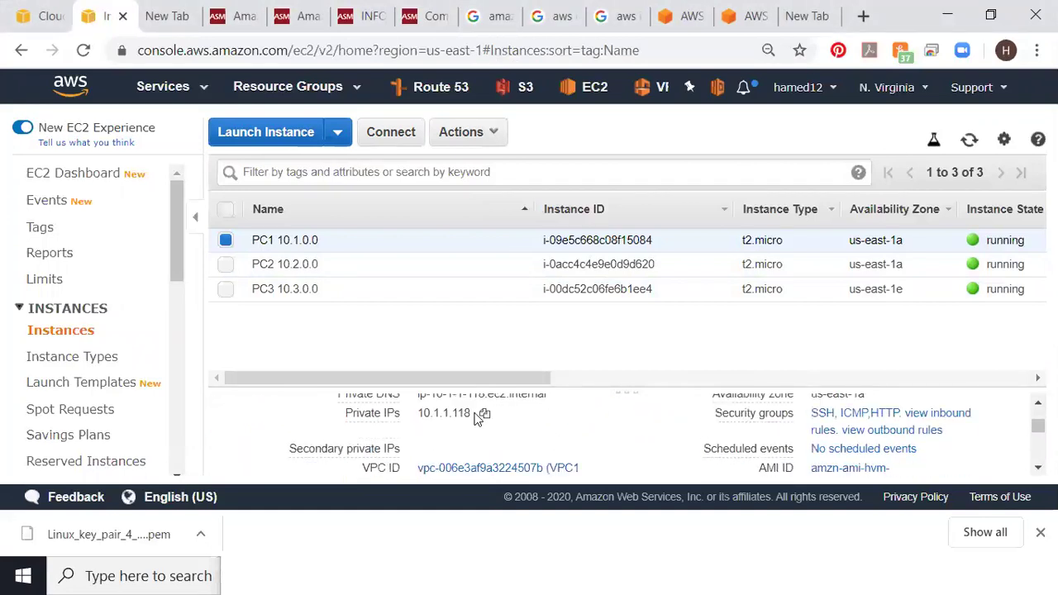
click(483, 413)
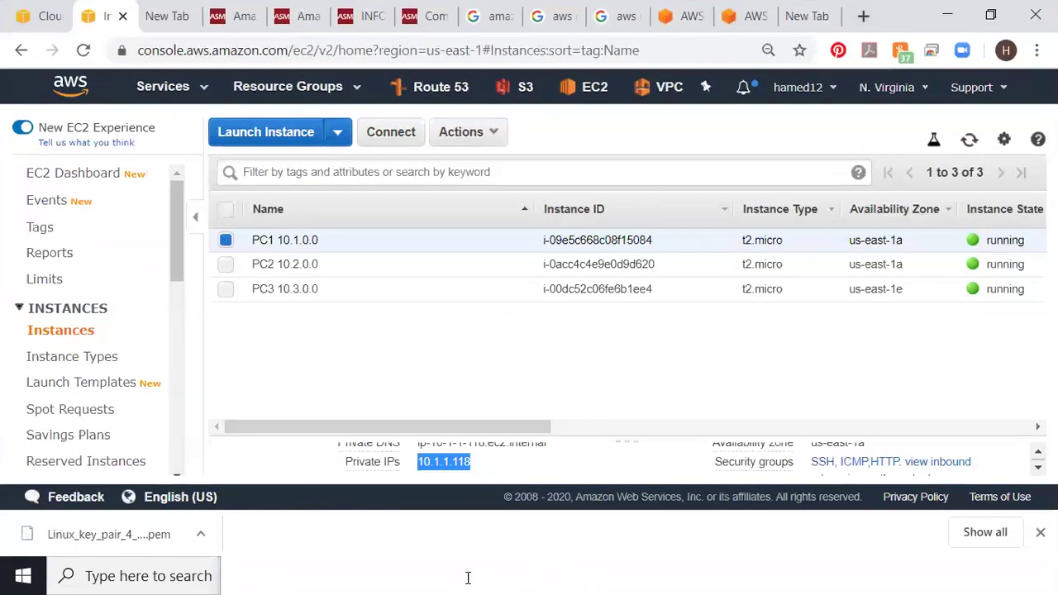
click(463, 578)
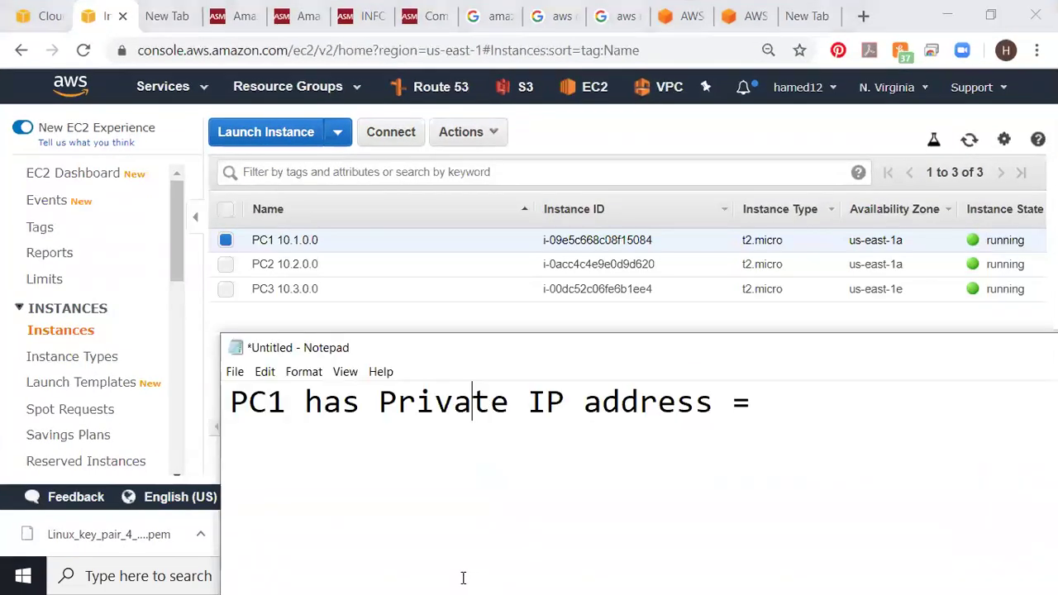
click(808, 406)
key(ctrl+v)
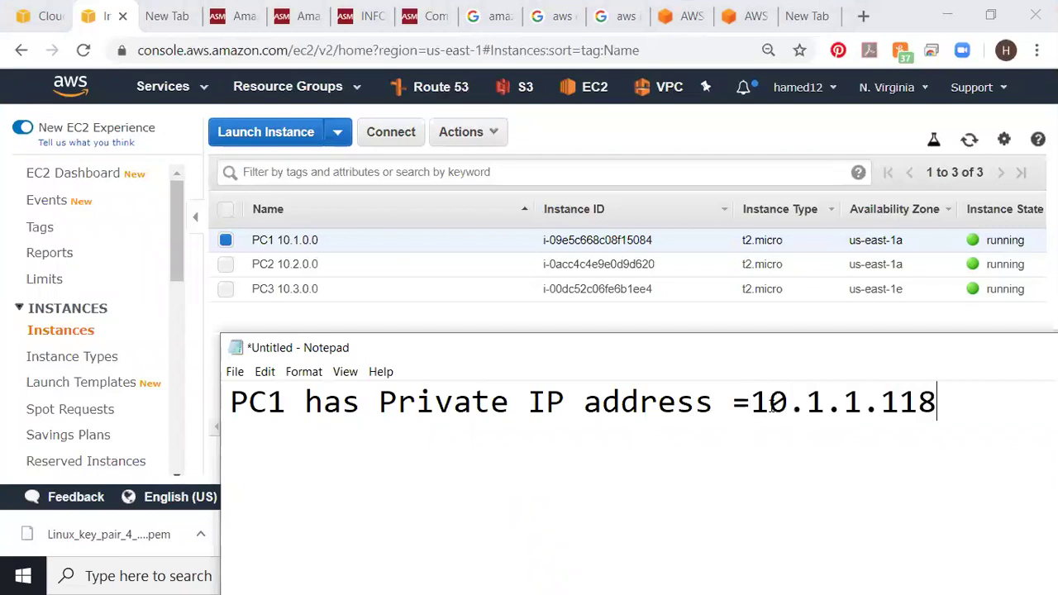
- Select only the PC2 instance in the EC2 console, enlarge its details pane and copy its private IP address
click(226, 264)
click(254, 265)
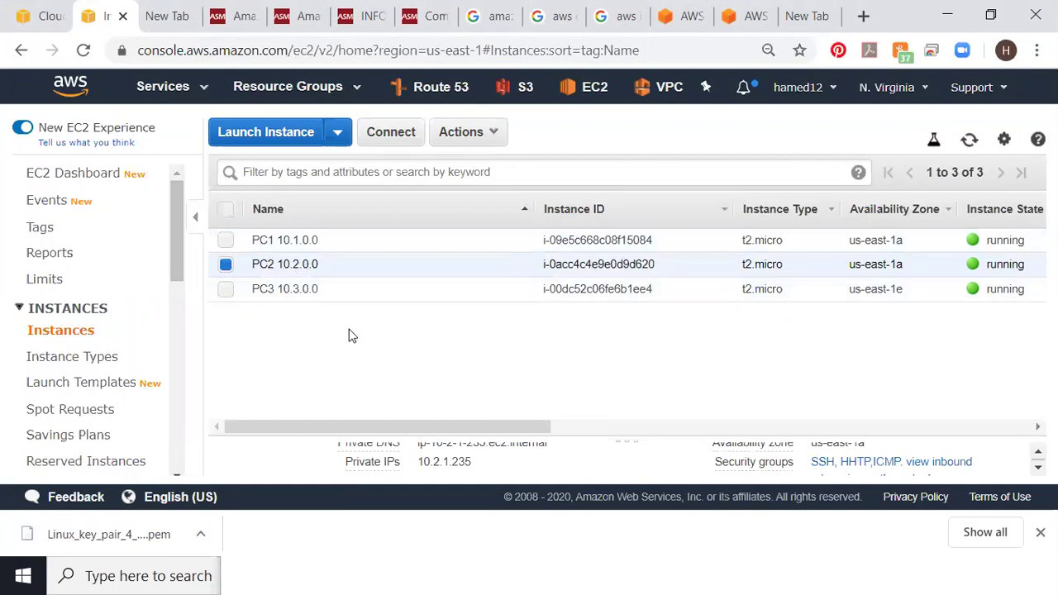
drag(477, 471, 503, 453)
scroll(527, 469, up, 3)
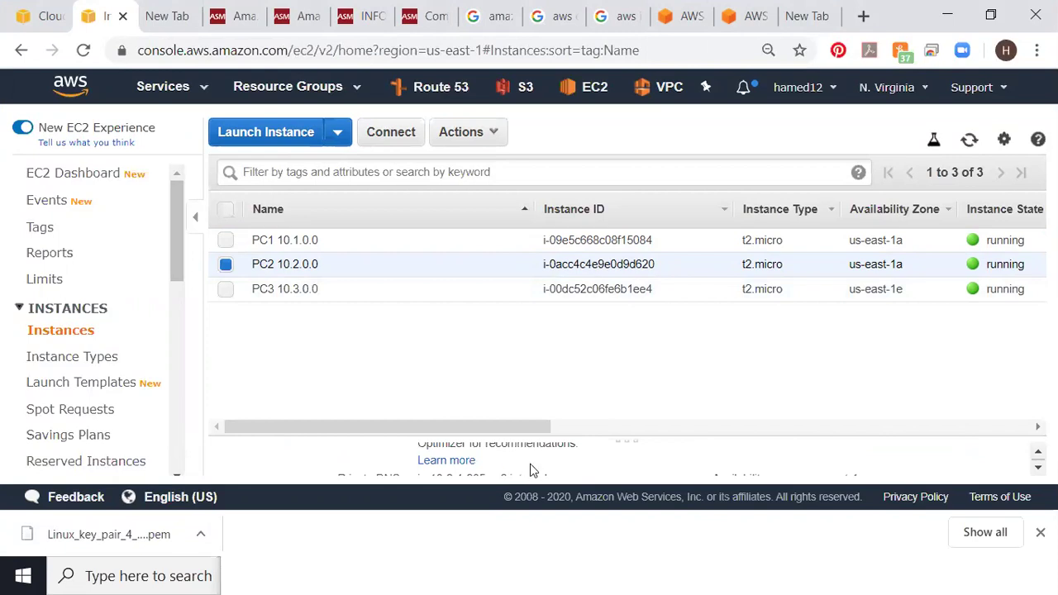
drag(620, 447, 607, 371)
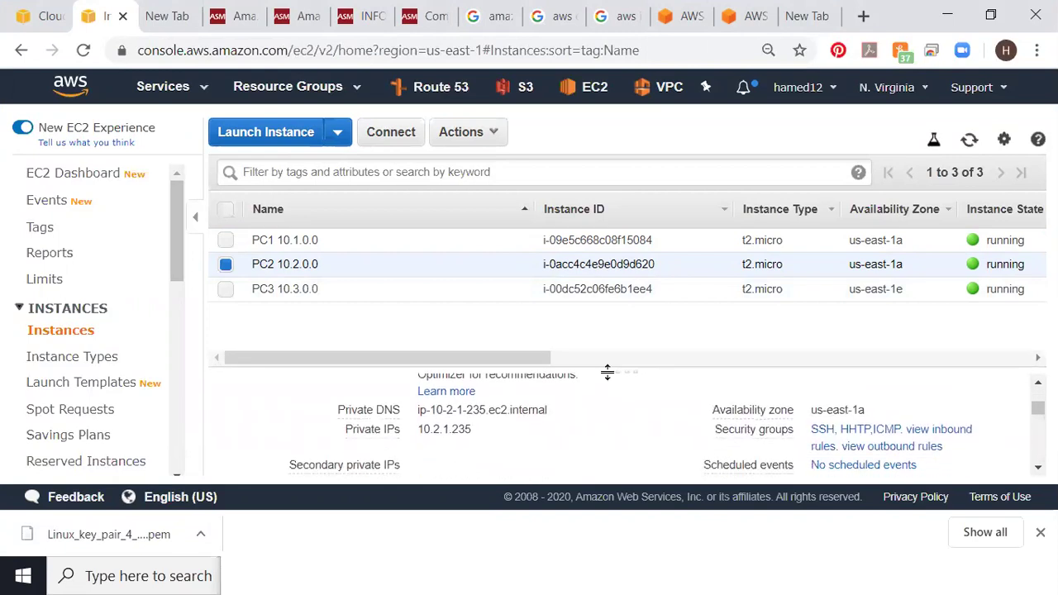
click(486, 431)
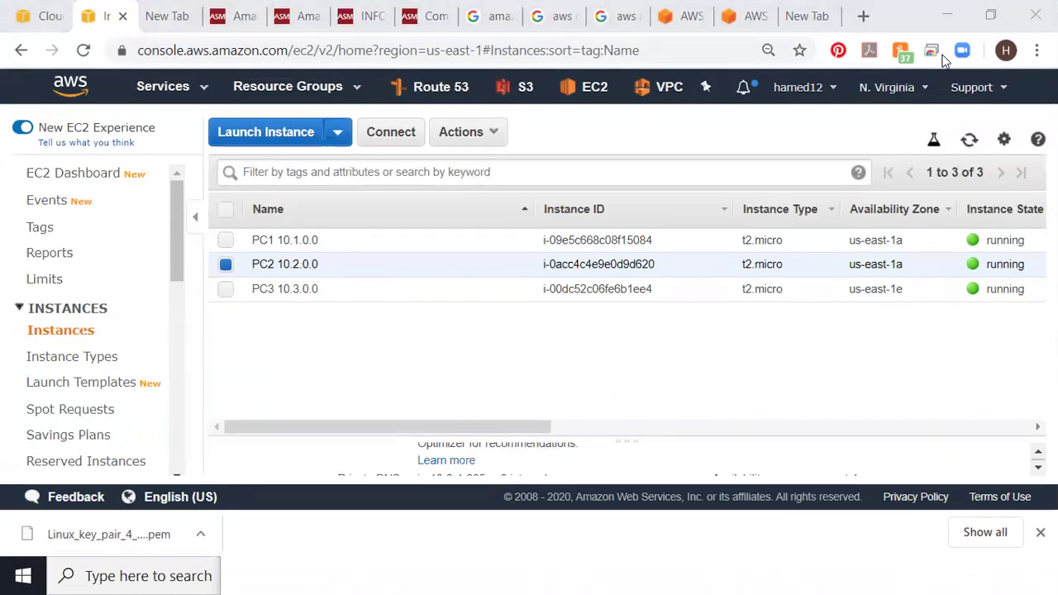
- Add a second line to the Notepad document reading "PC2 has Priavte IP address = 10.2.1.235", followed by a new line
key(alt+Tab)
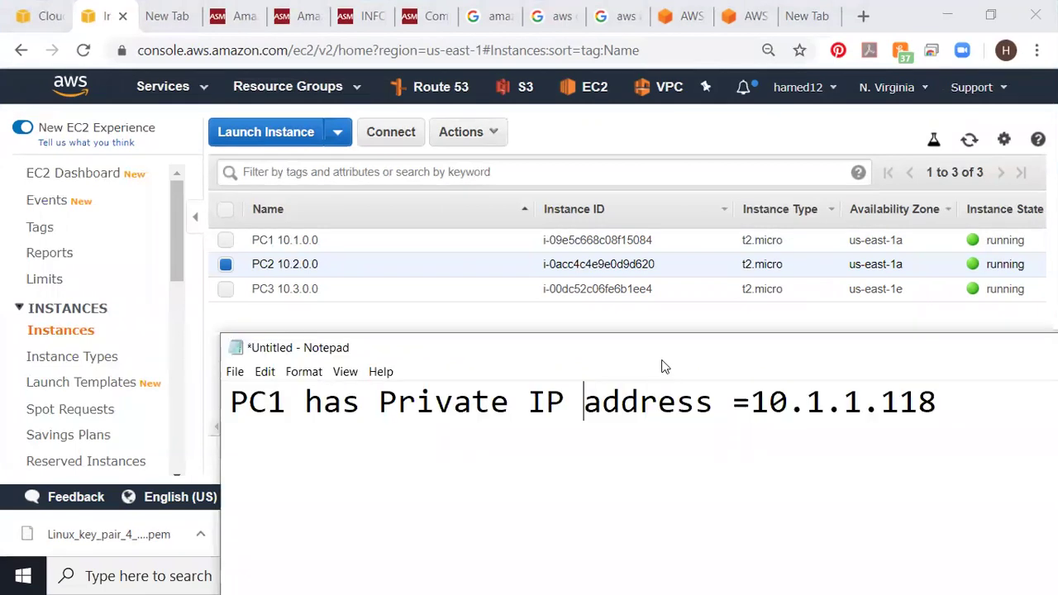
drag(656, 351, 566, 210)
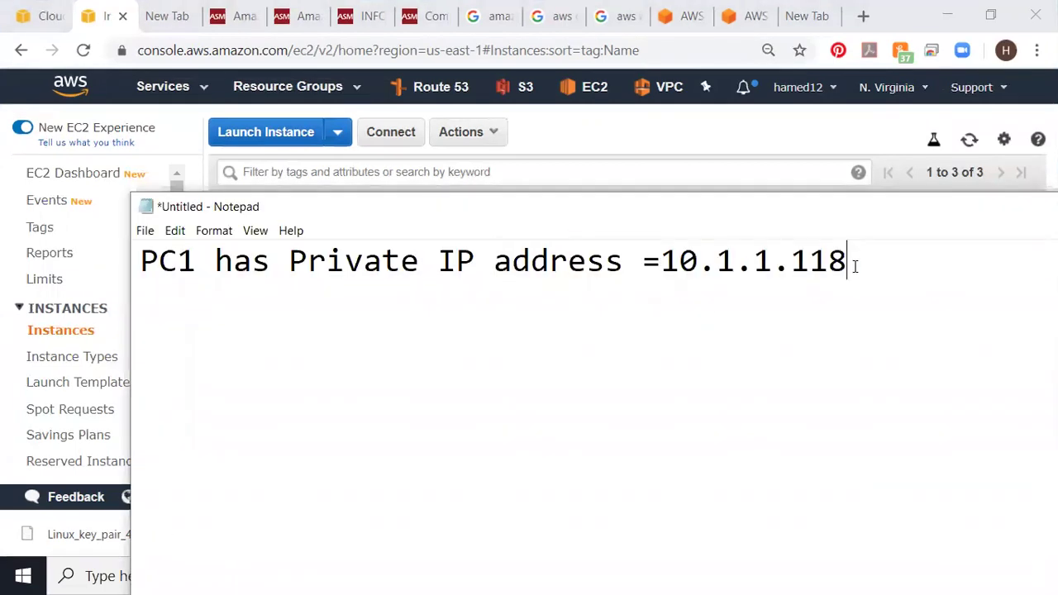
key(Return)
text(PC2 has )
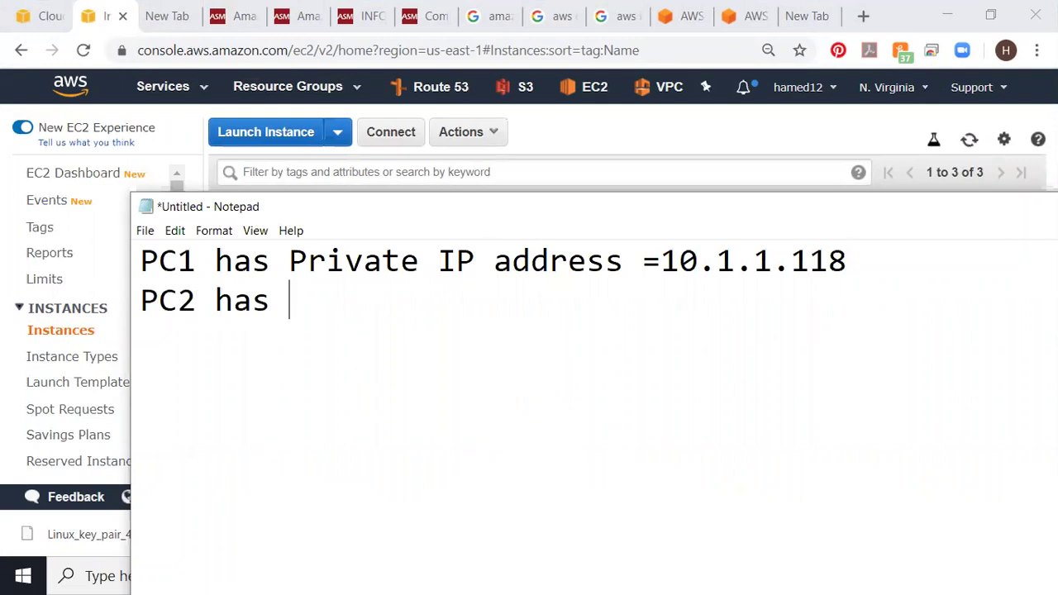
text(Priavte IP)
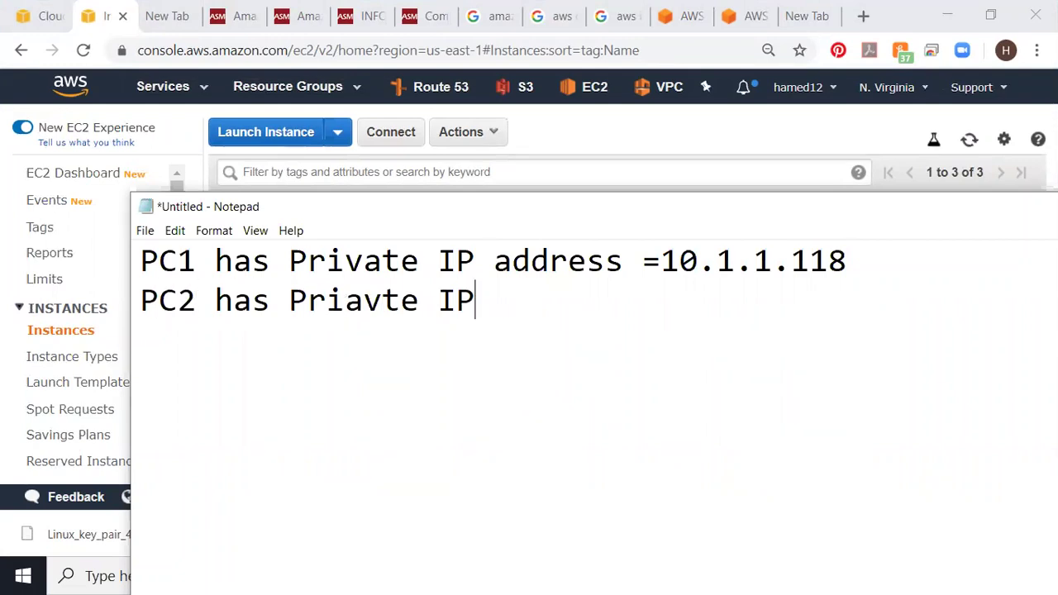
text( address )
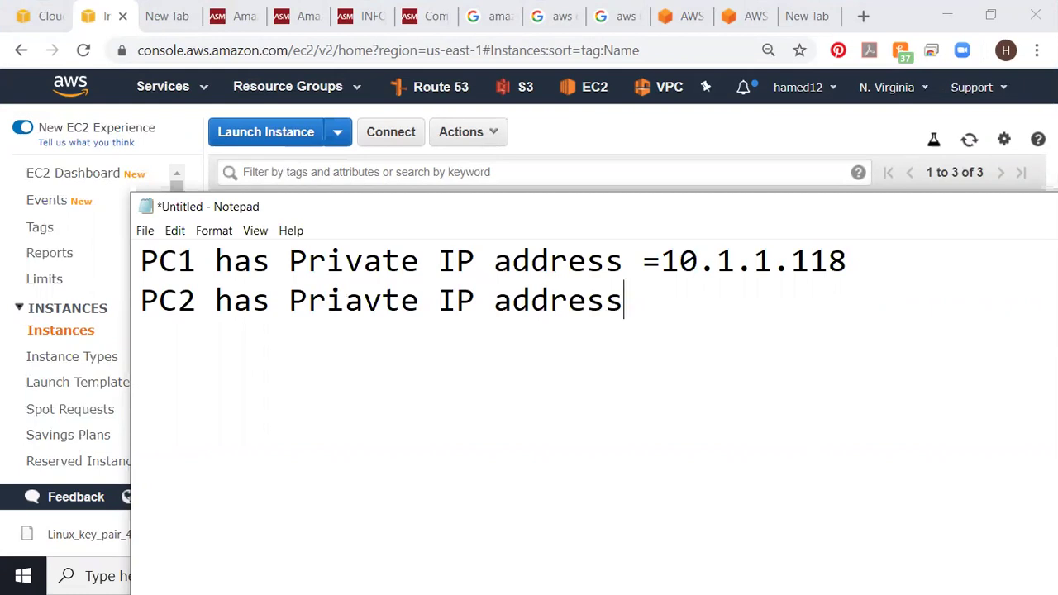
text(=)
key(ctrl+v)
key(Return)
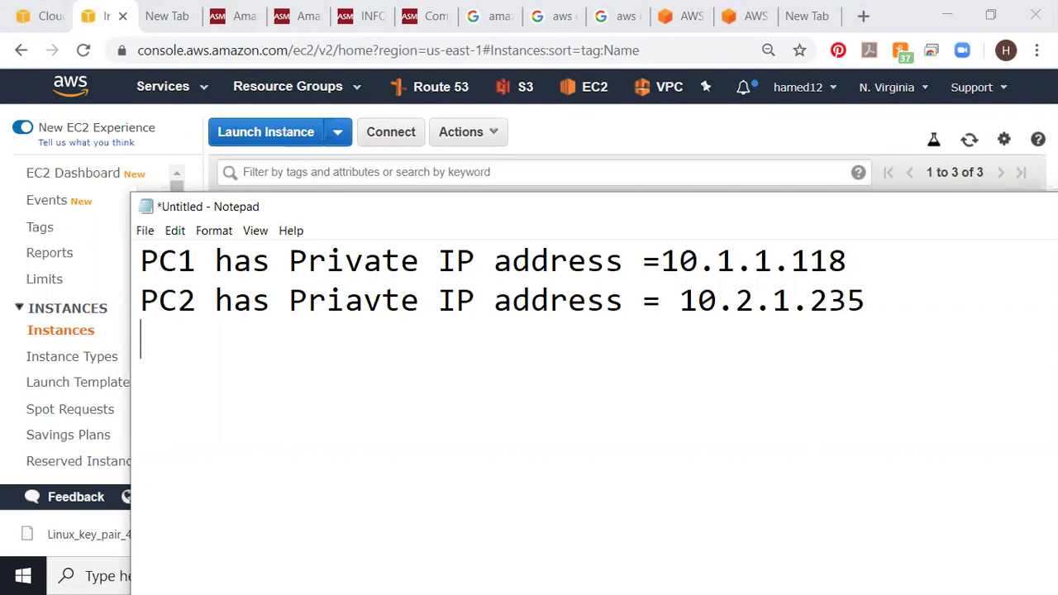
- Add a third line to the Notepad document reading "PC3 has Private IP address="
text(PC3 j)
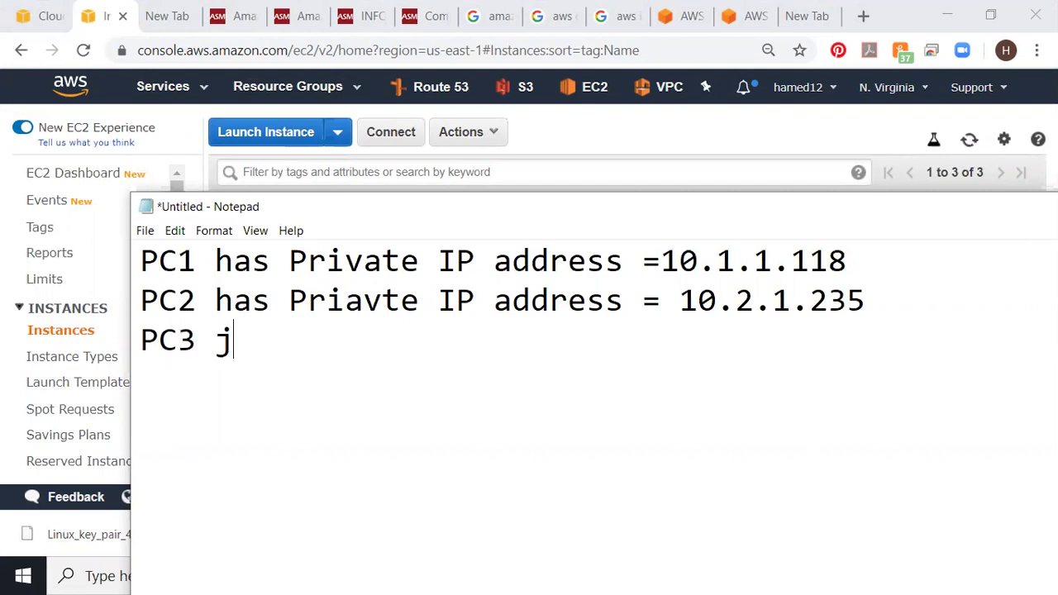
key(BackSpace)
text(has Pr)
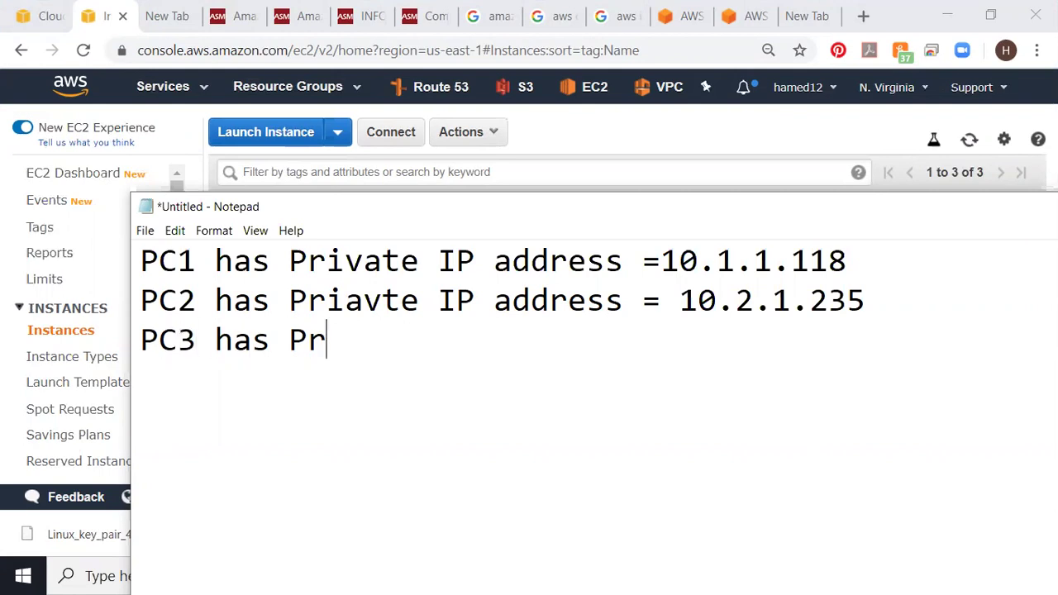
text(ivate IP address)
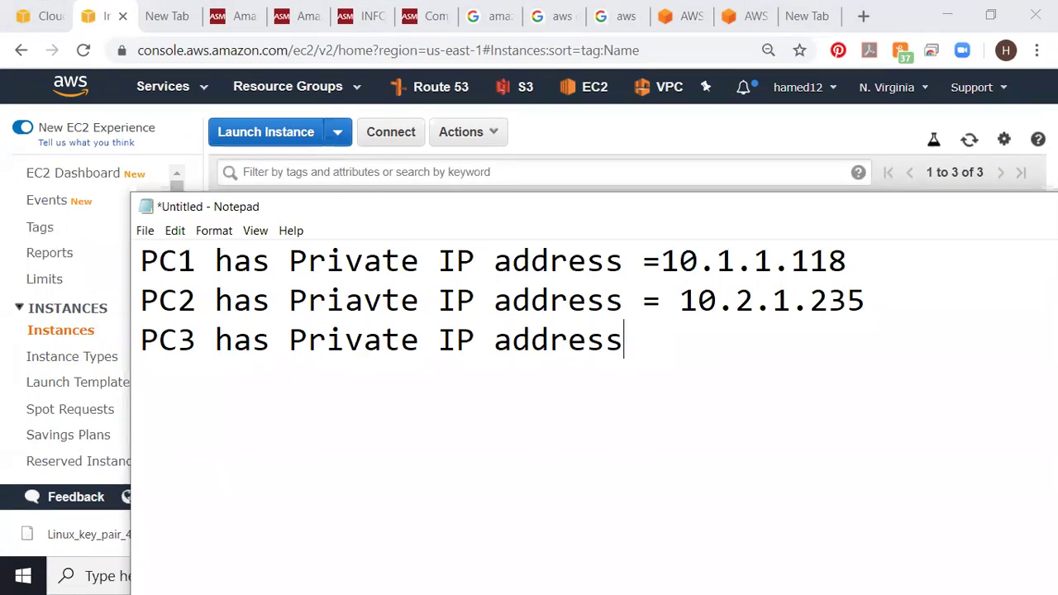
text(=)
- Correct the misspelled "Priavte" in the PC2 line to "Private" and return to the end of the PC3 line
key(Delete)
key(BackSpace)
text(va)
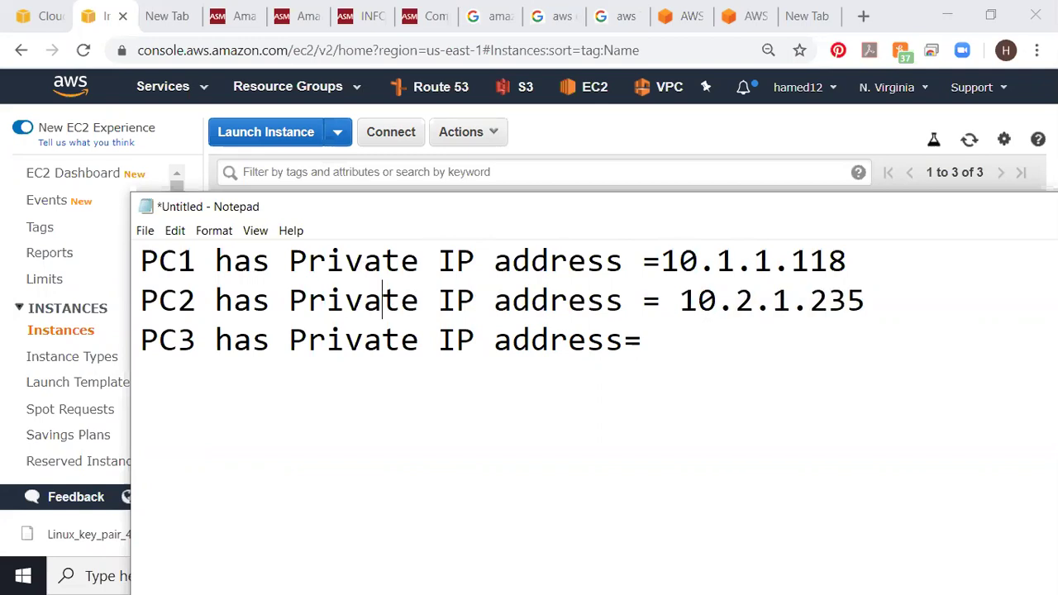
click(690, 346)
- Reposition and narrow the Notepad window, then minimize it to uncover the EC2 instance list
drag(613, 209, 408, 118)
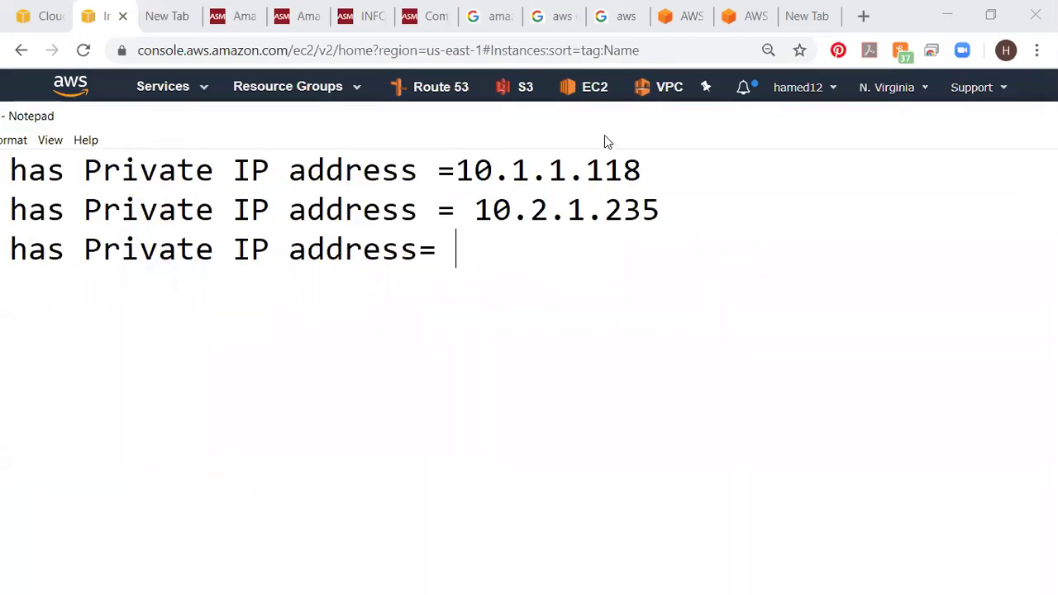
drag(523, 116, 321, 150)
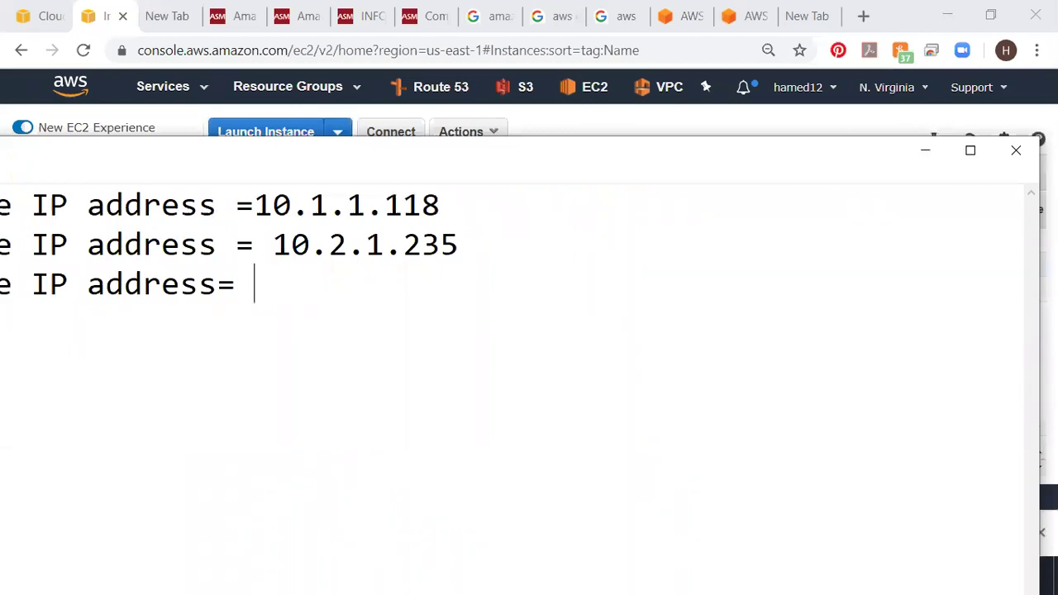
drag(1040, 353, 648, 353)
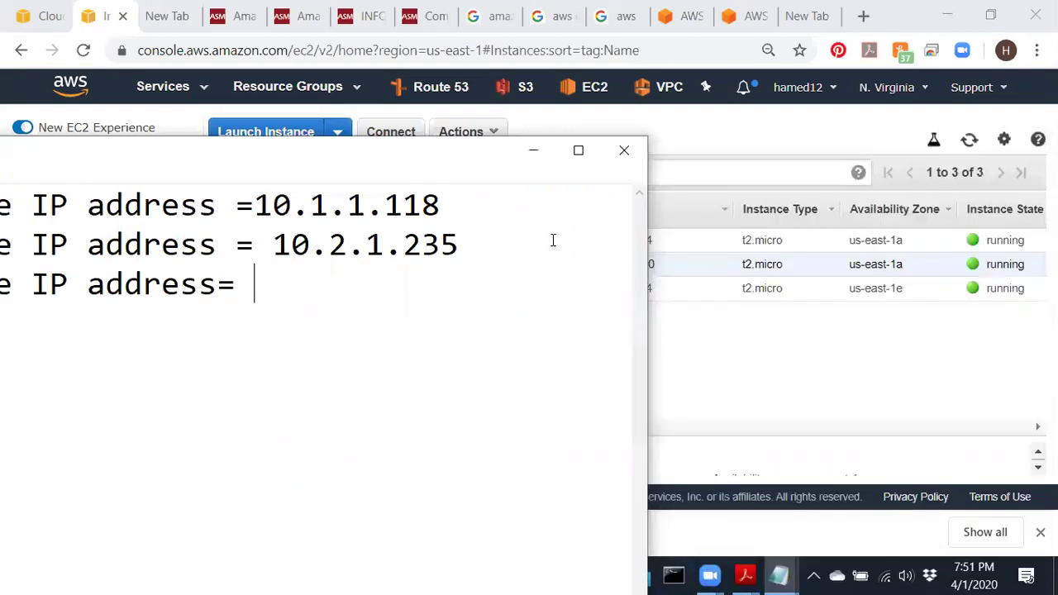
click(535, 154)
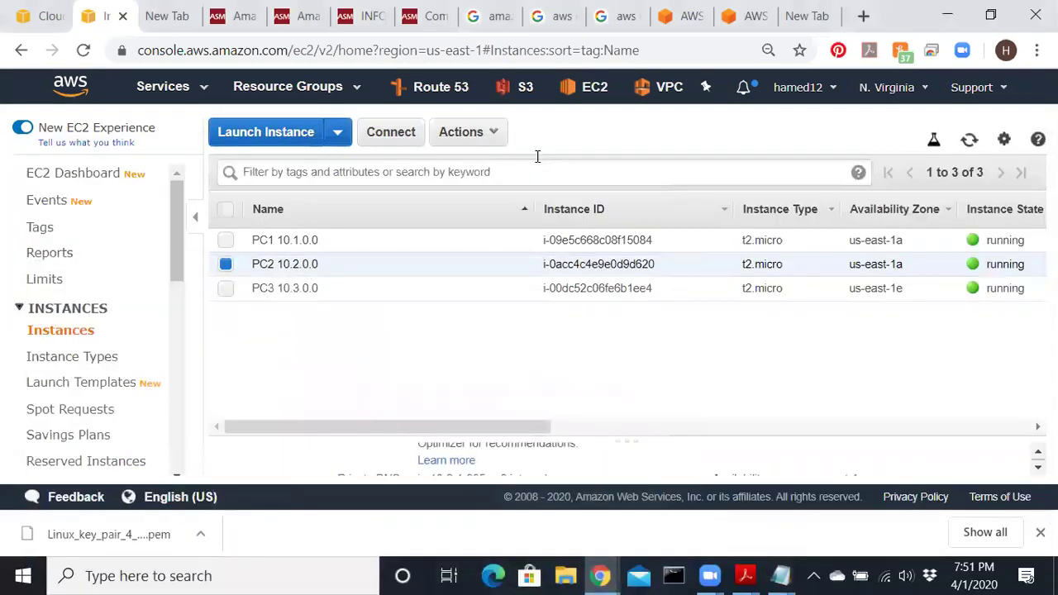
- Select only the PC3 instance in the EC2 console, enlarge its details pane and copy its private IP address
click(226, 289)
click(254, 291)
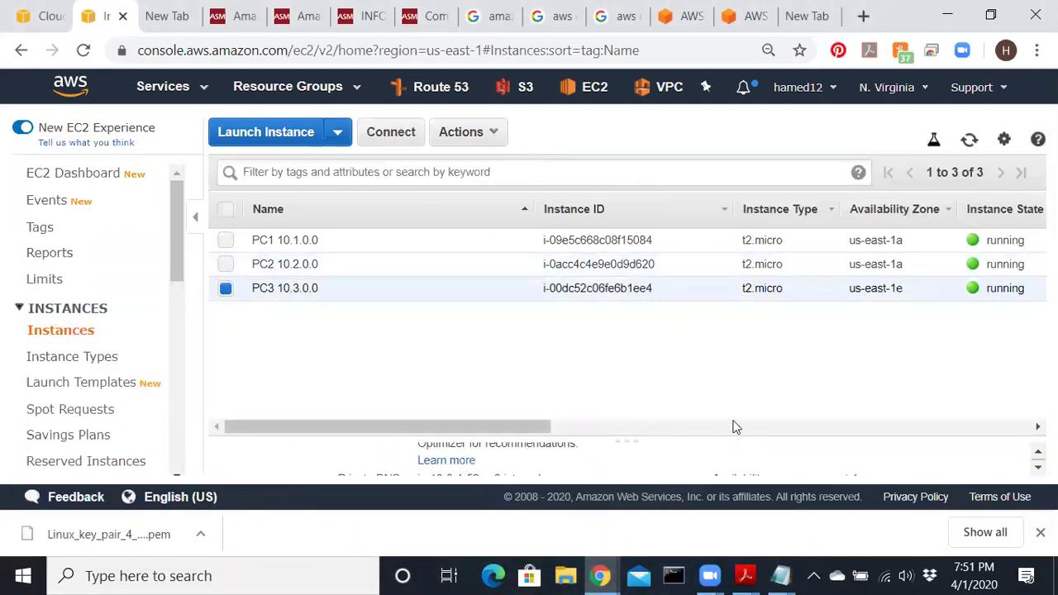
drag(590, 439, 602, 369)
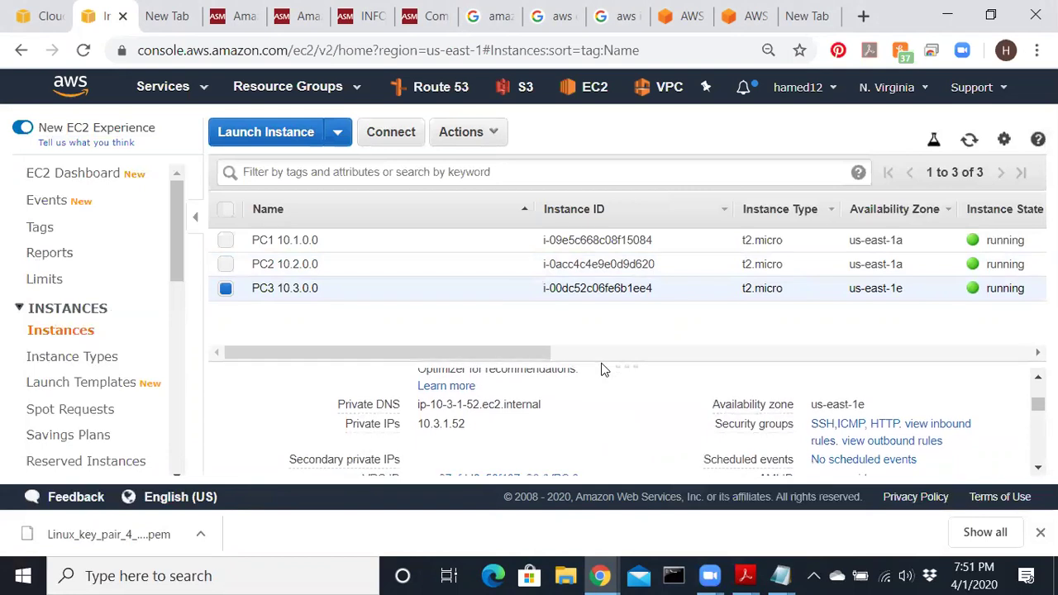
click(480, 425)
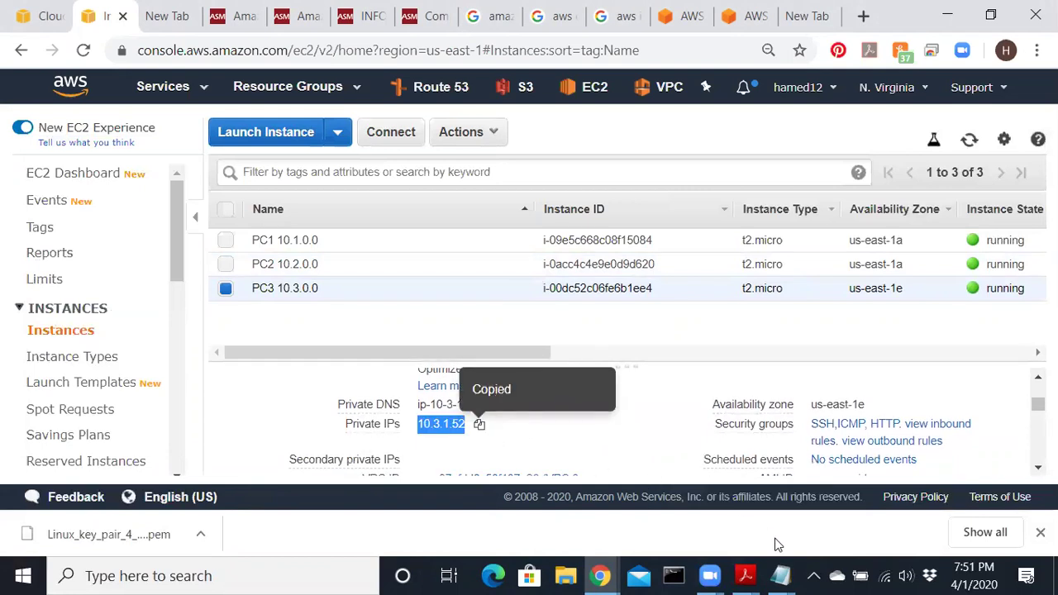
- Paste 10.3.1.52 at the end of the PC3 line in the Notepad document and minimize Notepad
mouse_move(780, 576)
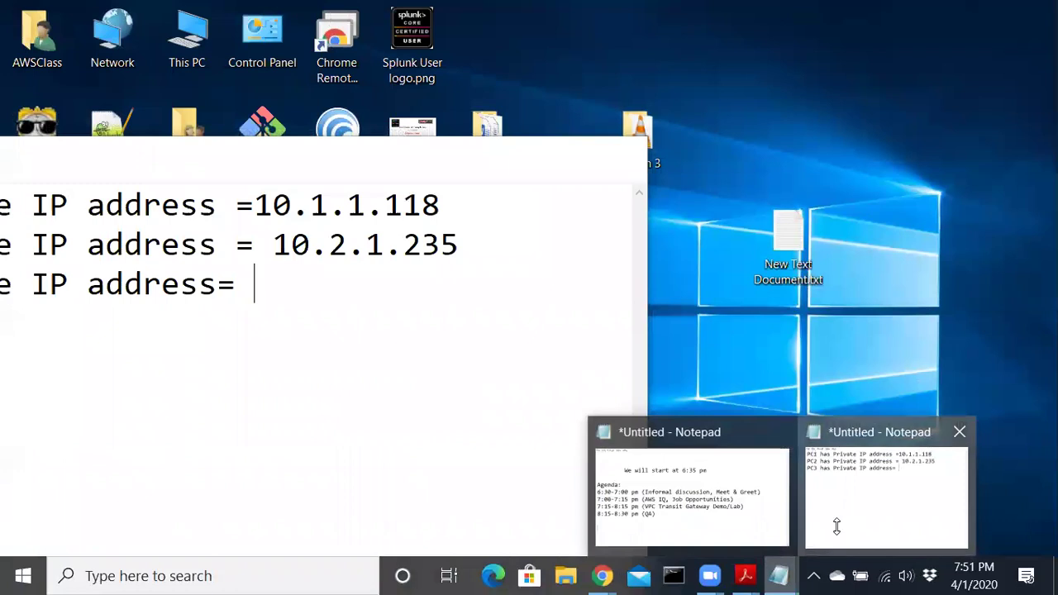
click(839, 532)
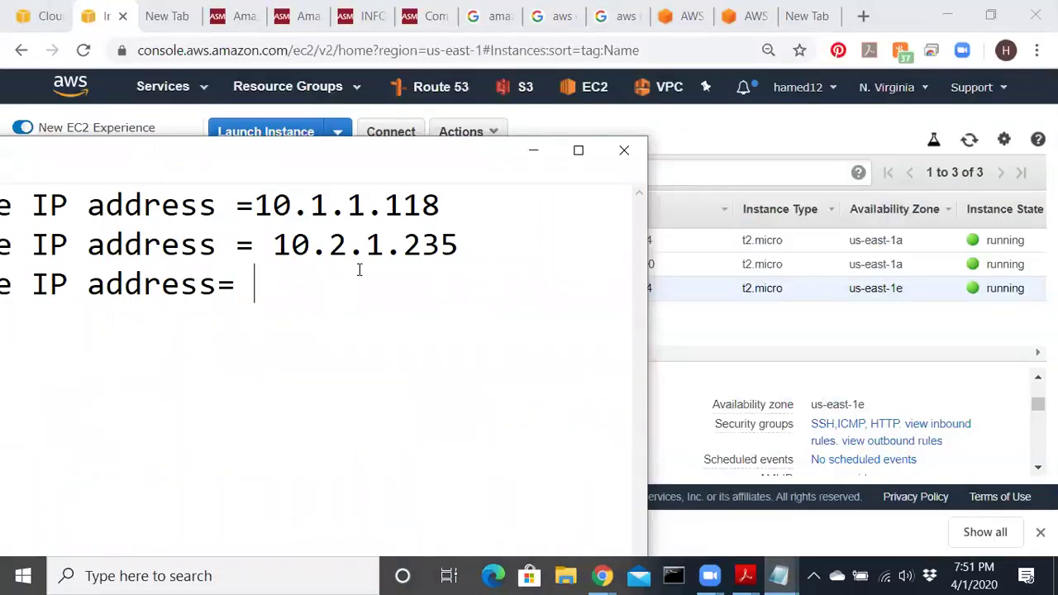
key(ctrl+v)
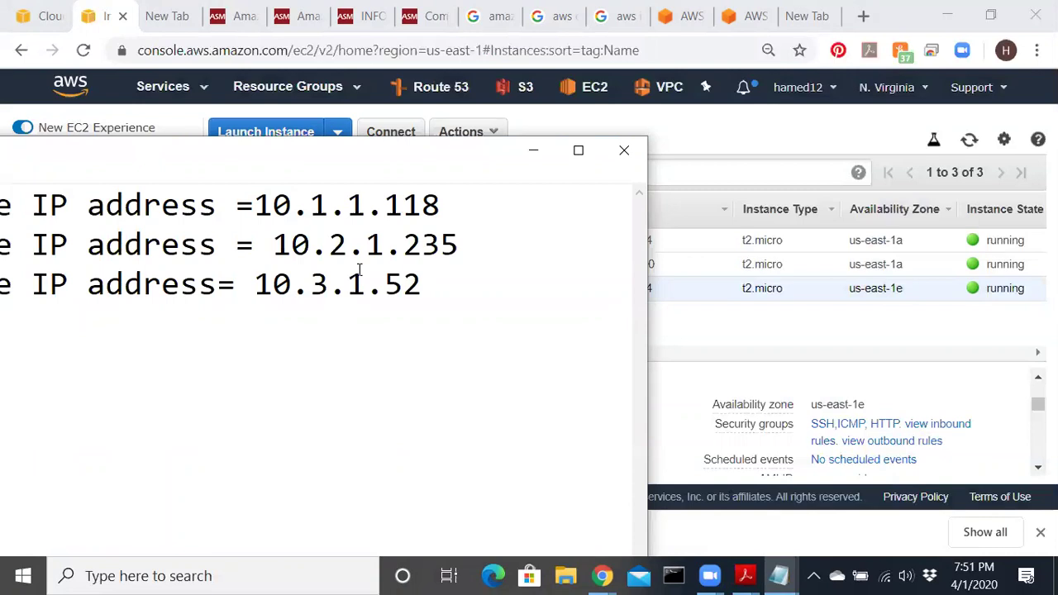
drag(430, 165, 535, 154)
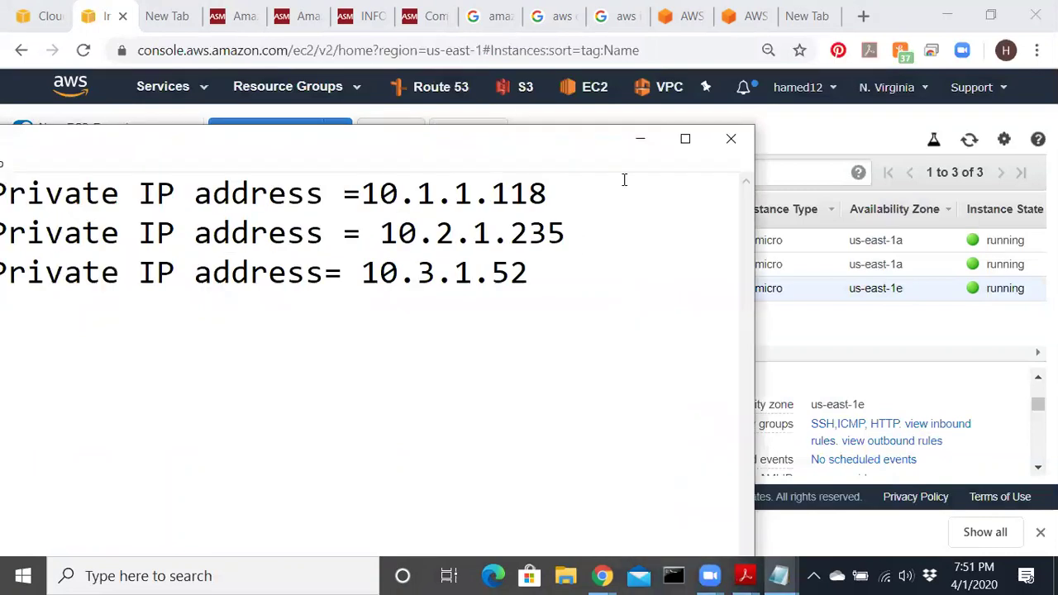
click(648, 139)
- Switch to Amazon AWS Gateway.pdf in Acrobat Reader and read Steps 7 to 9 on VPC peering limits and Transit Gateway
mouse_move(744, 576)
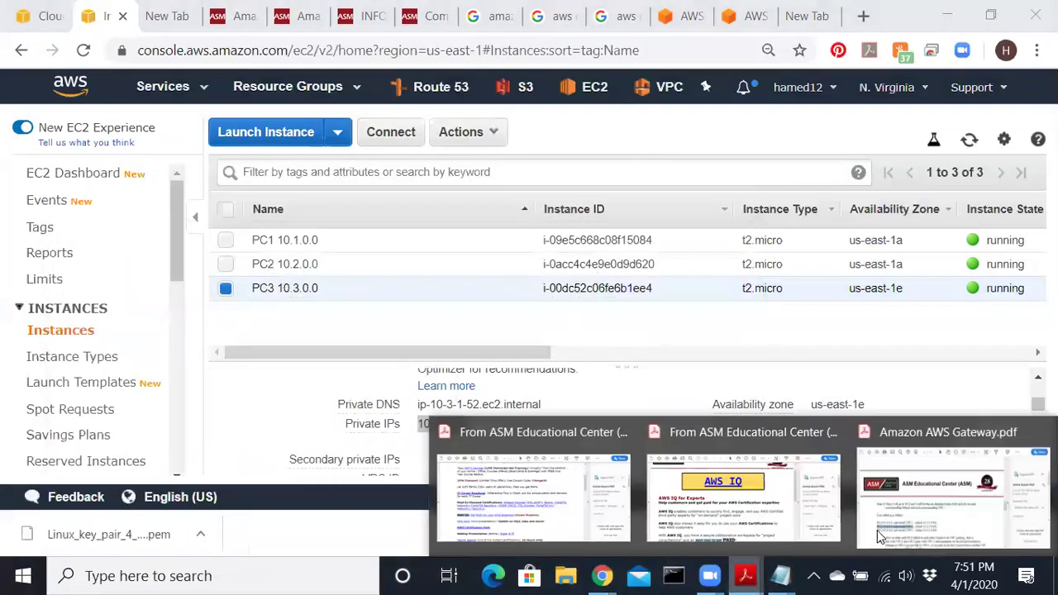
click(941, 507)
scroll(452, 364, down, 2)
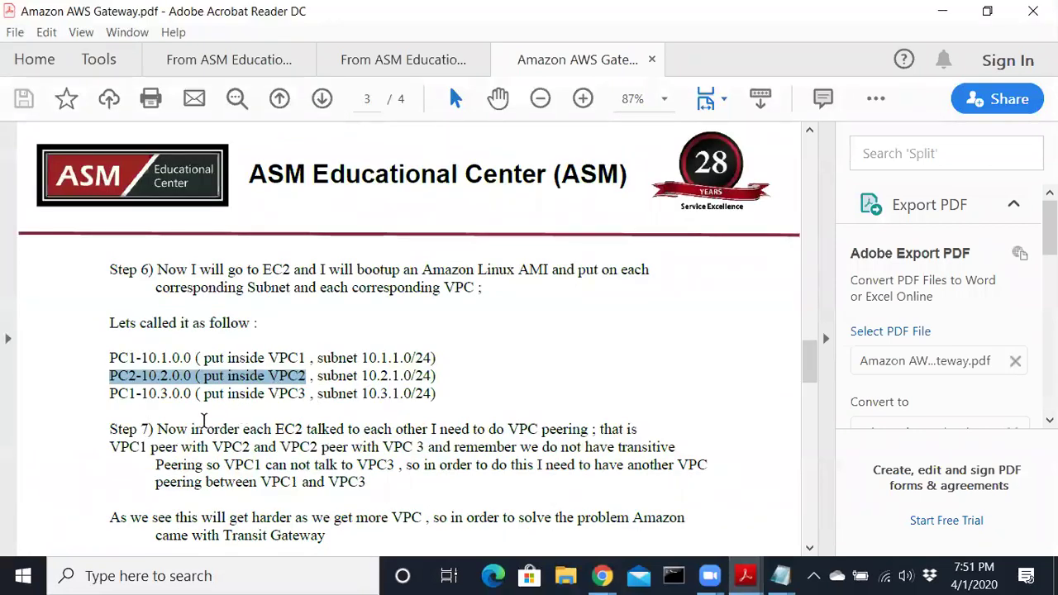
drag(161, 429, 565, 429)
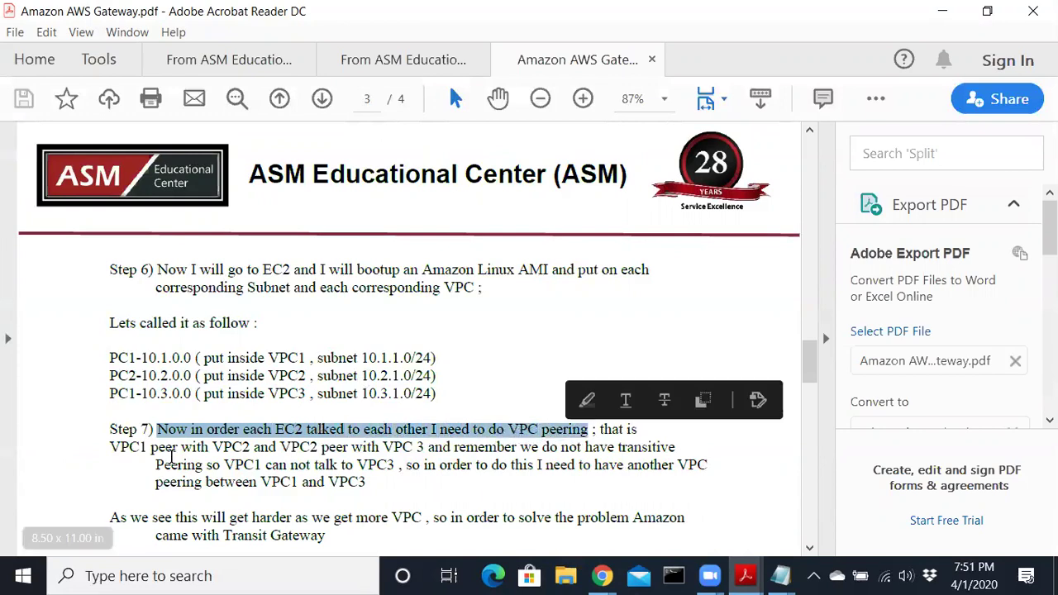
drag(111, 447, 450, 450)
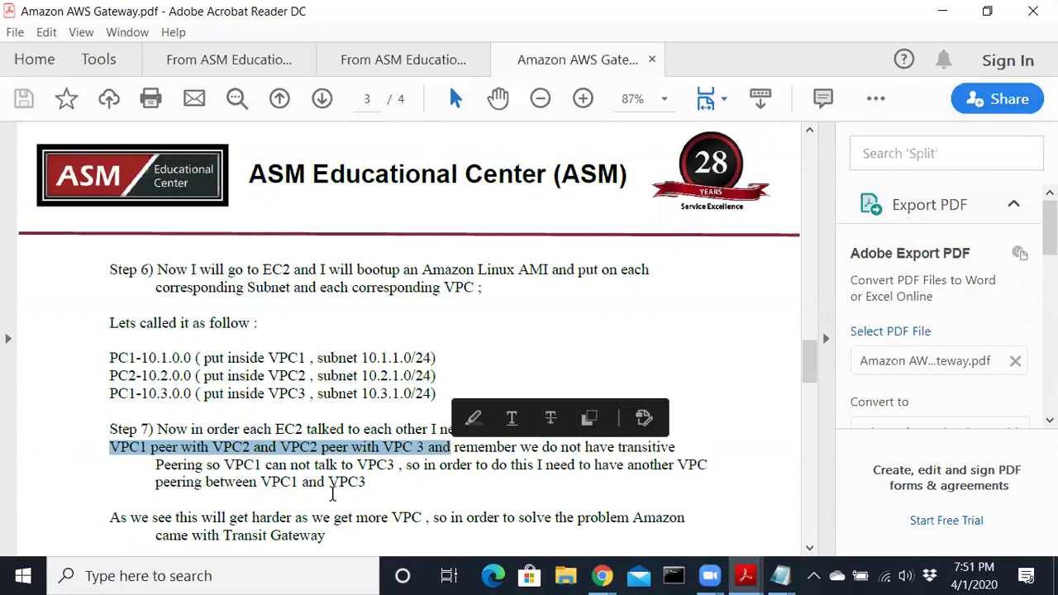
drag(224, 464, 354, 465)
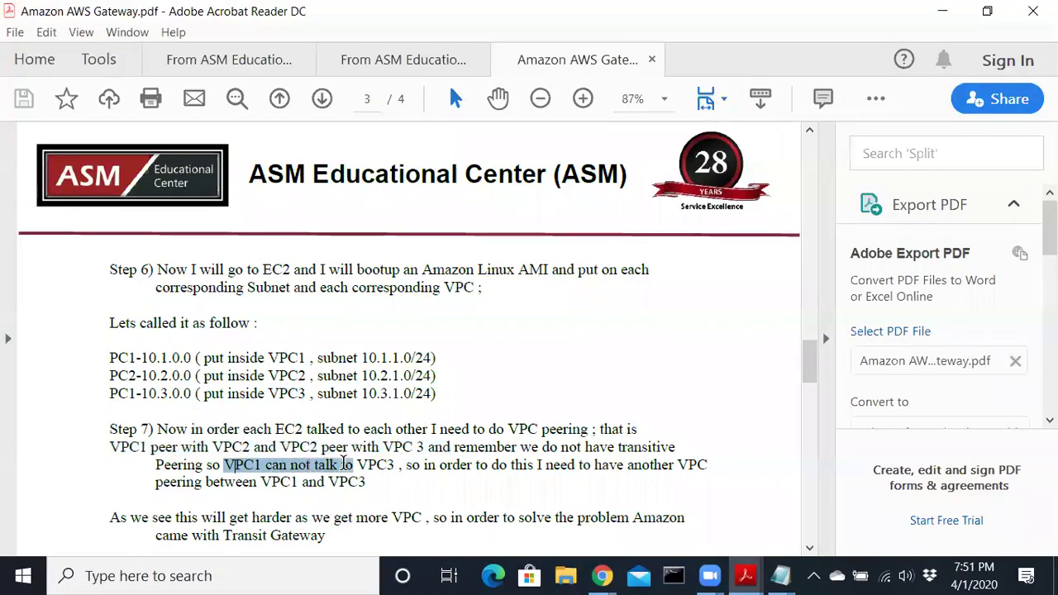
drag(493, 464, 692, 470)
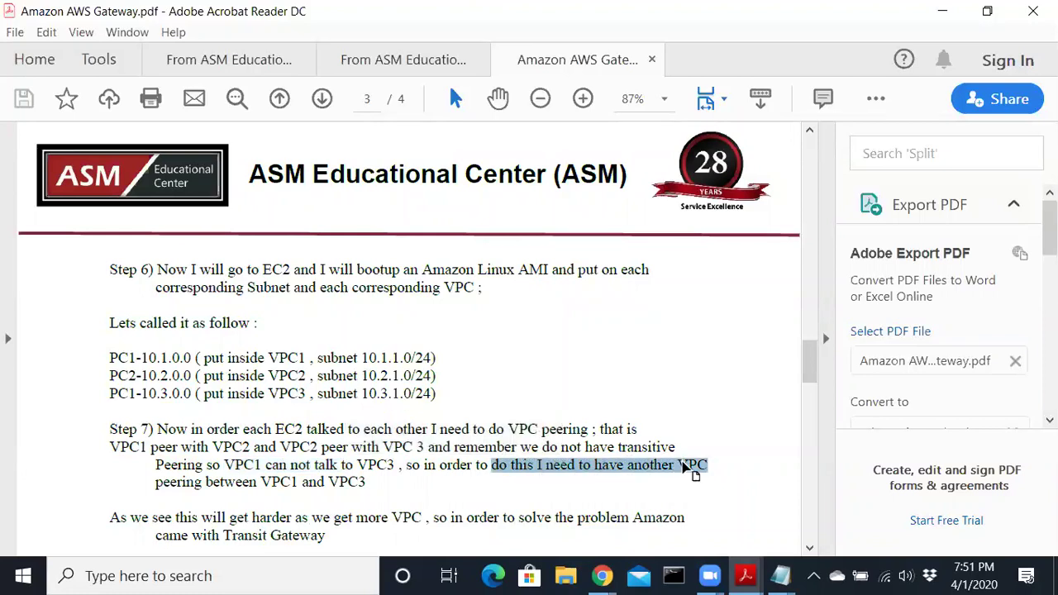
drag(202, 518, 418, 514)
scroll(430, 517, down, 1)
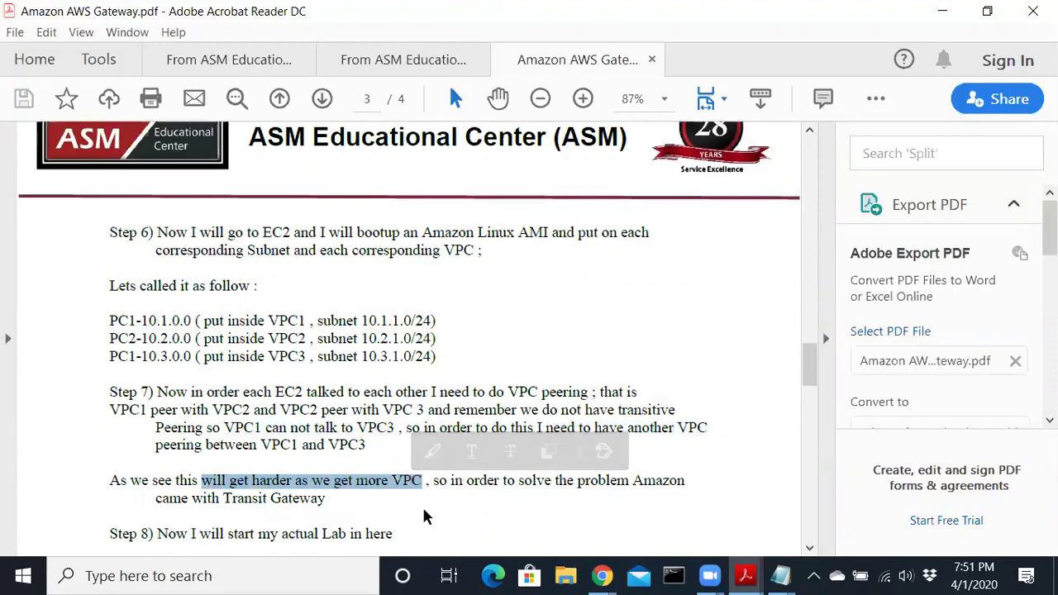
mouse_move(130, 486)
mouse_down()
mouse_move(198, 499)
mouse_move(330, 486)
mouse_up()
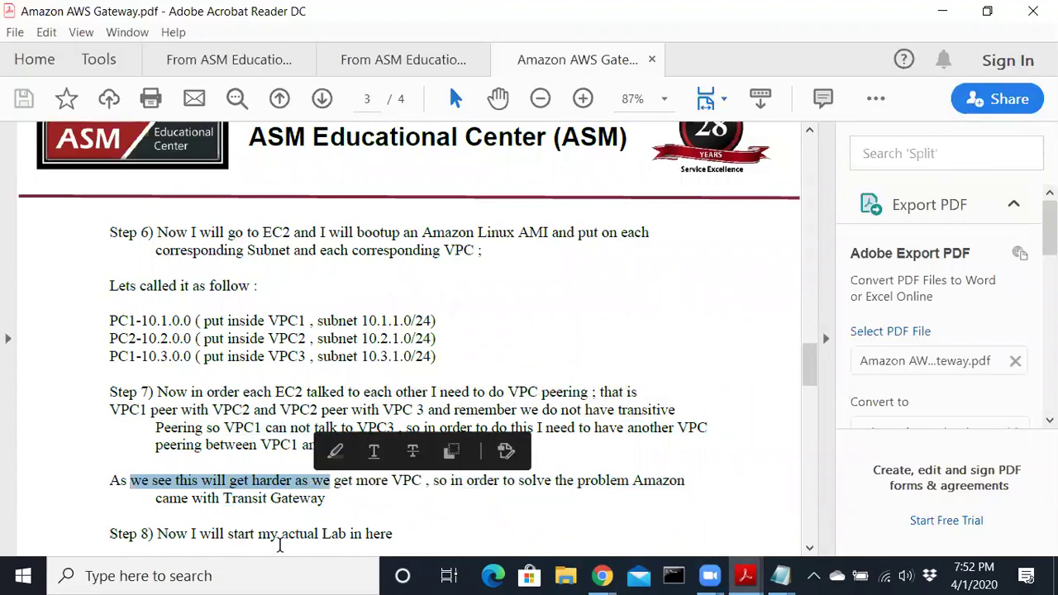
scroll(280, 546, down, 1)
drag(258, 496, 433, 532)
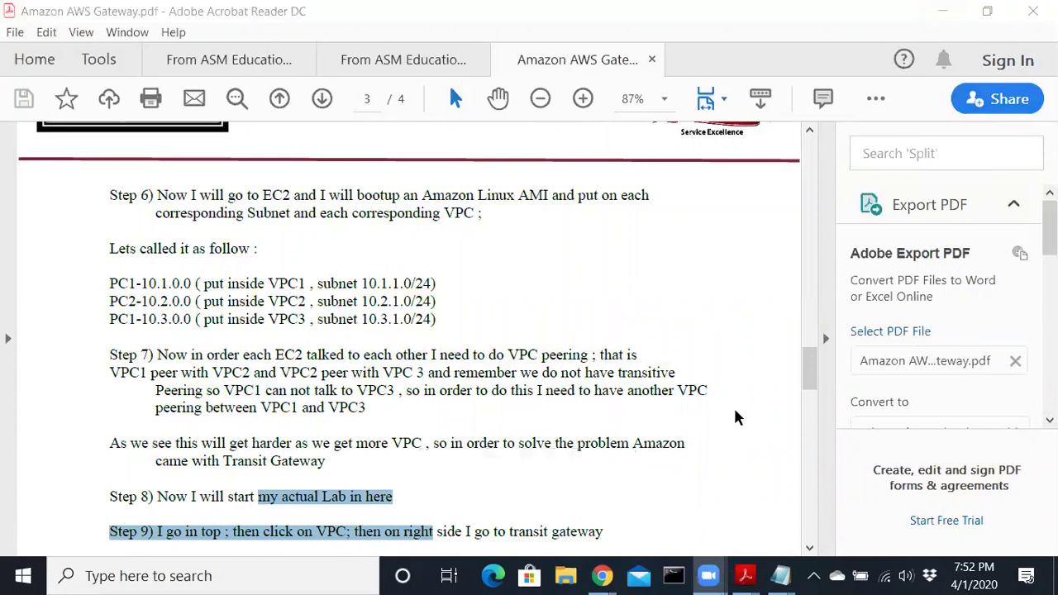
- Examine the transit gateway diagram on page 1 and review the lab steps through to page 3
drag(806, 363, 806, 213)
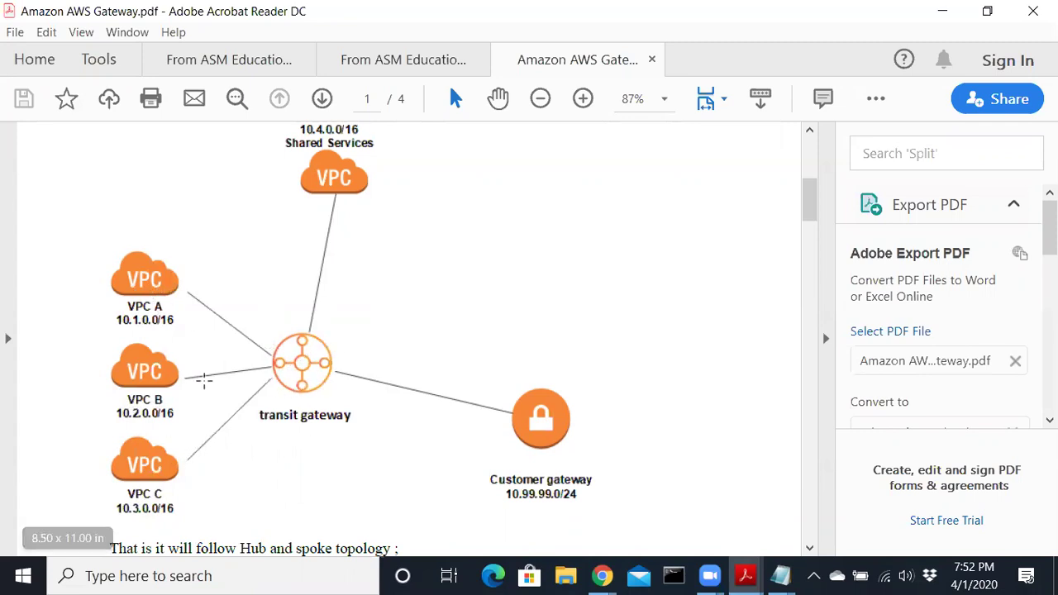
scroll(555, 422, down, 10)
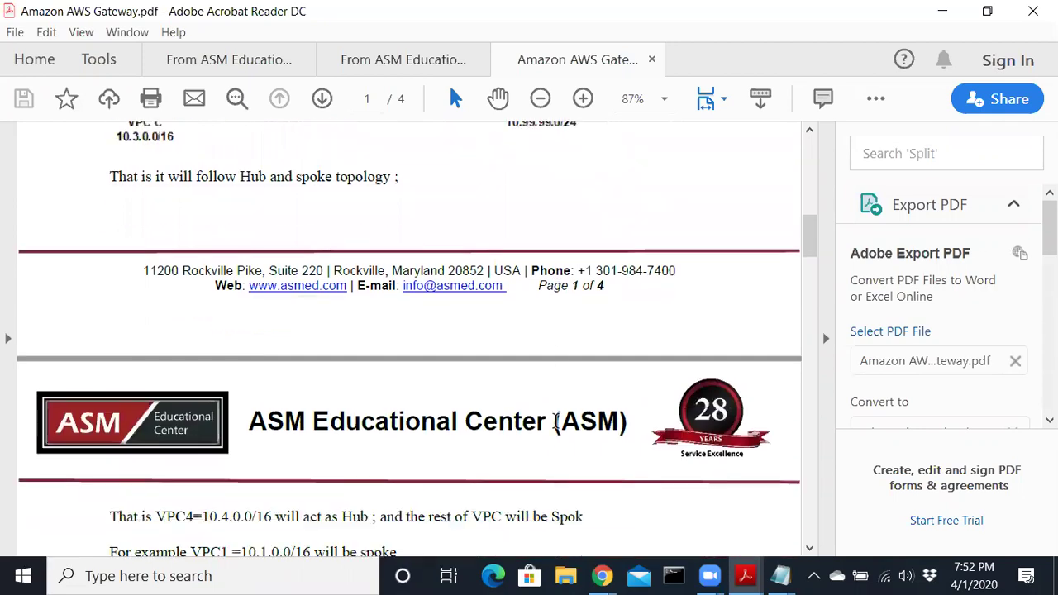
scroll(556, 422, down, 10)
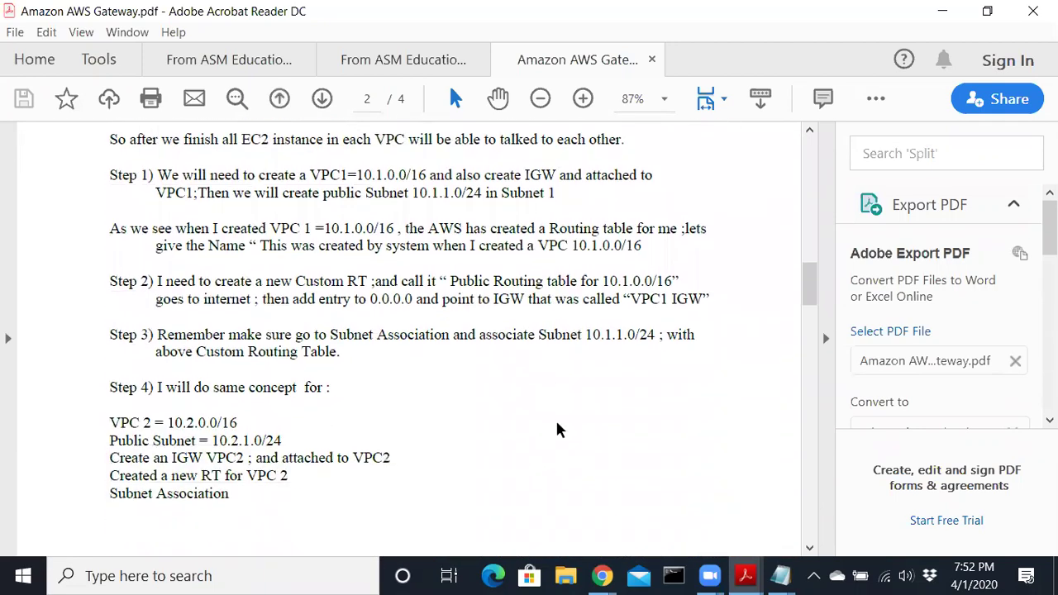
scroll(558, 429, down, 10)
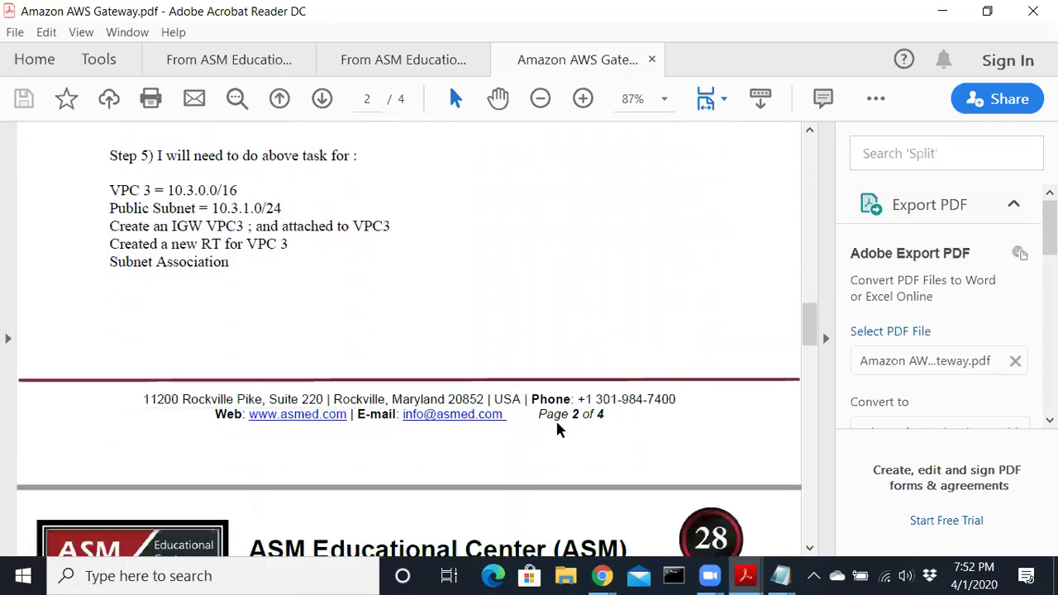
scroll(558, 430, down, 10)
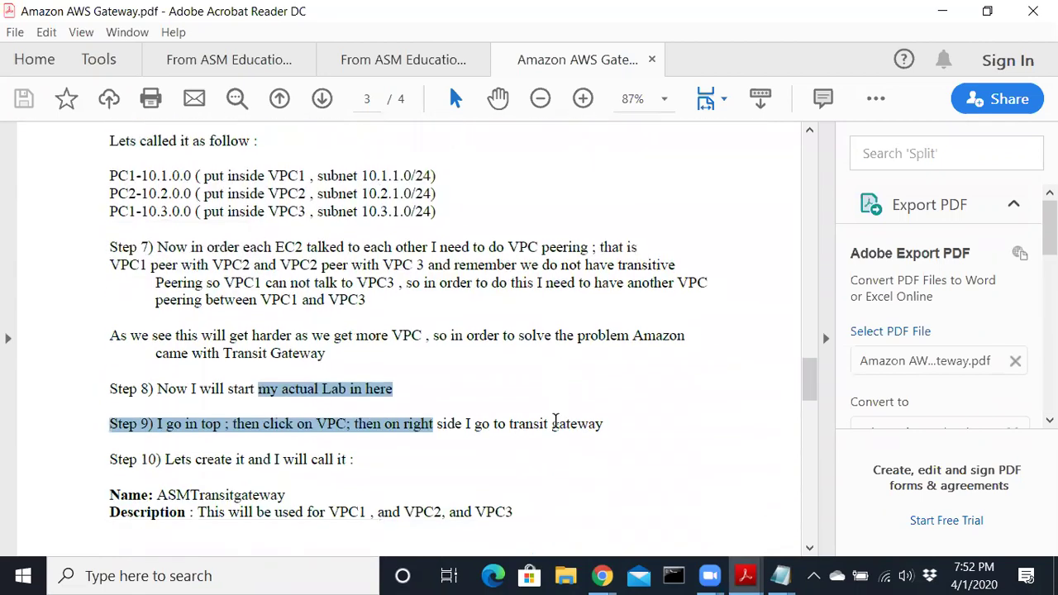
scroll(557, 429, down, 2)
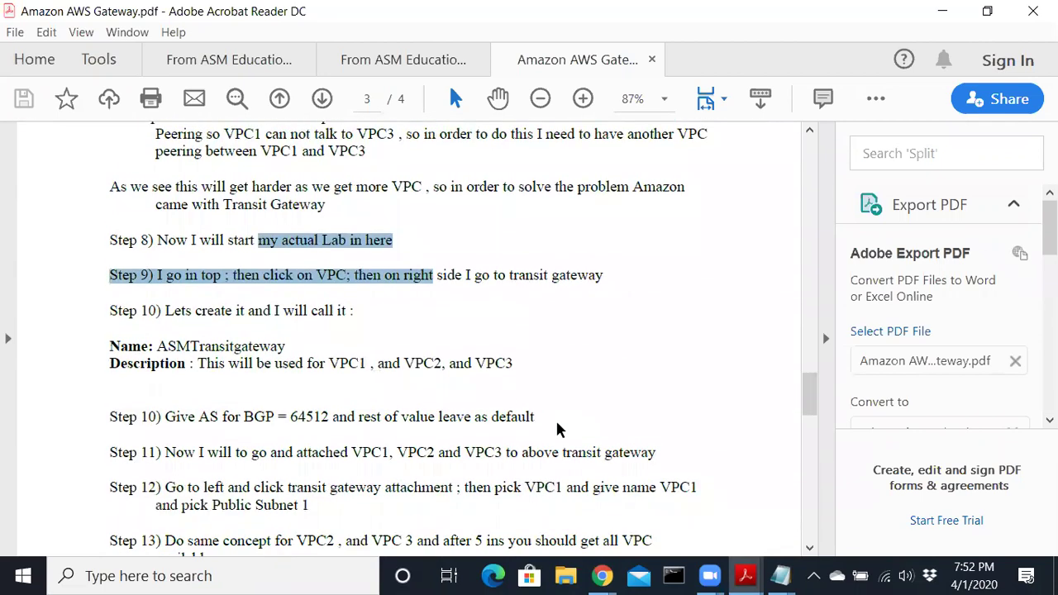
scroll(557, 430, up, 1)
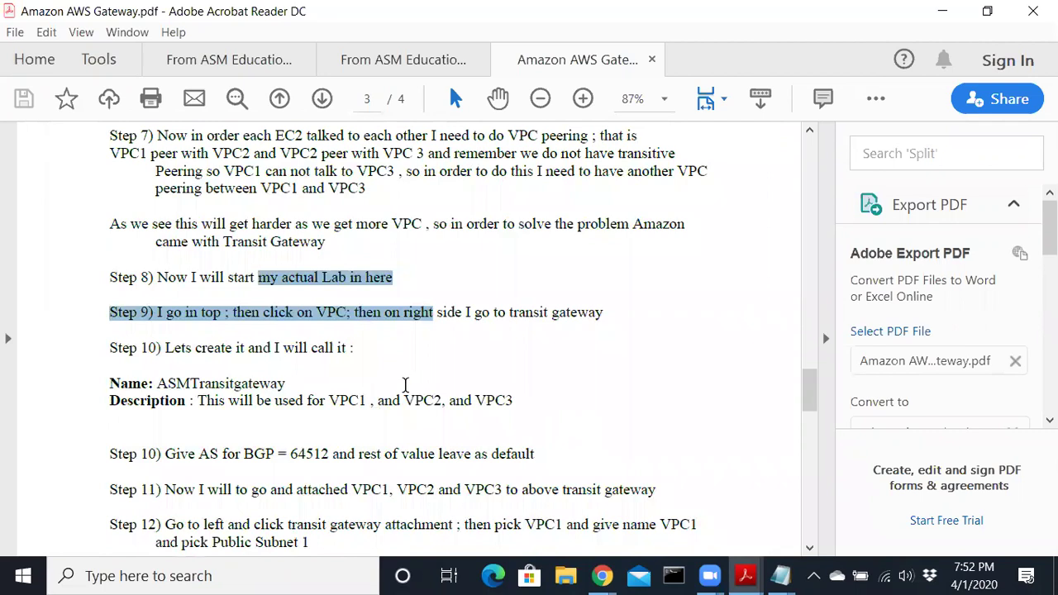
- Read Steps 8 to 10 for where to create the transit gateway and its name, ASMTransitgateway
click(293, 314)
drag(259, 277, 431, 290)
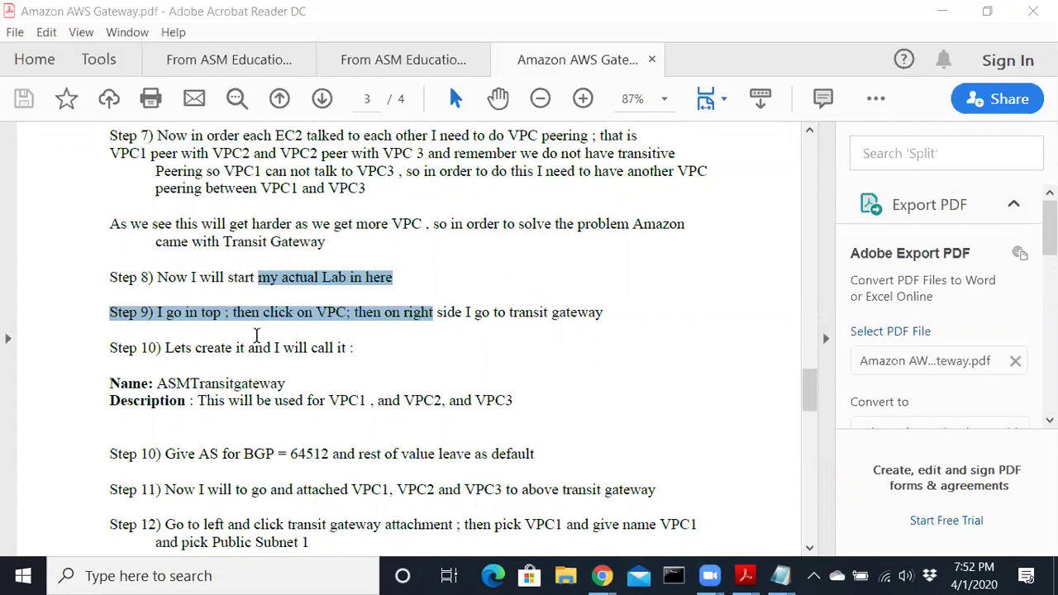
click(254, 333)
drag(195, 279, 408, 279)
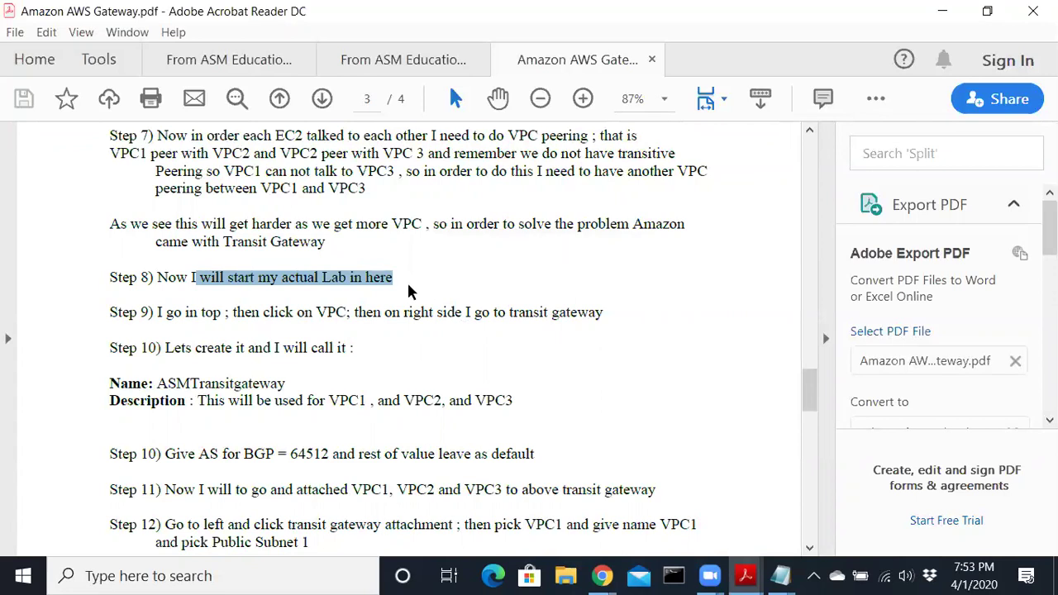
drag(294, 313, 604, 319)
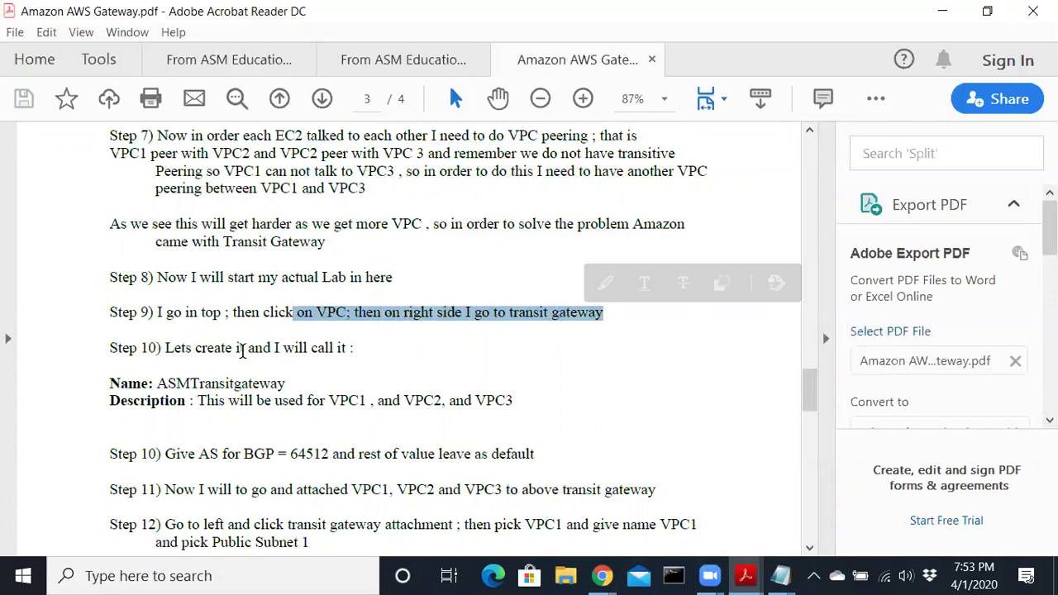
drag(167, 384, 273, 386)
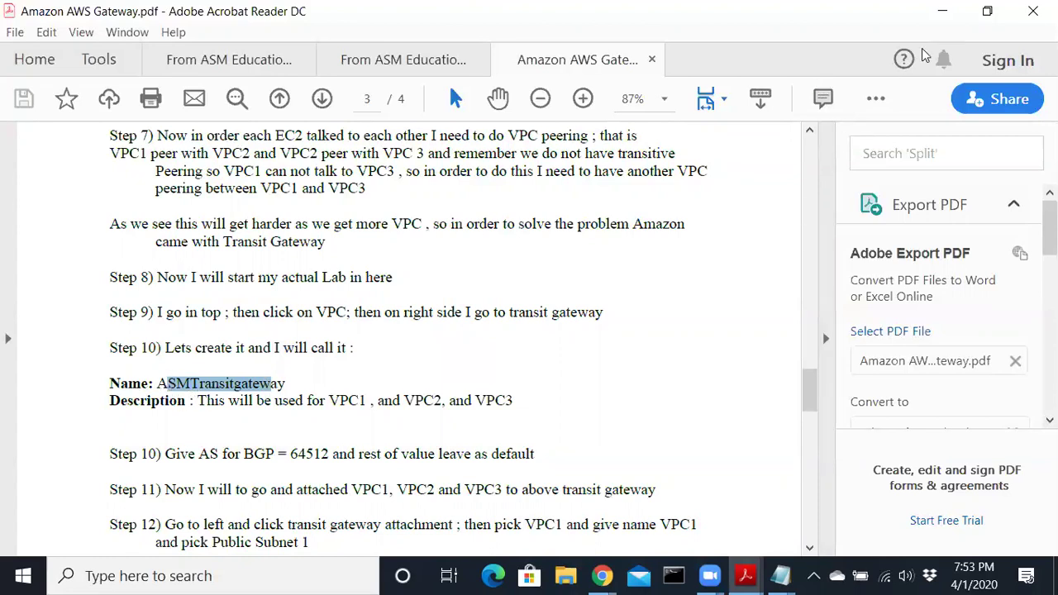
- Switch to the AWS console in Chrome and open the VPC dashboard by searching the services for VPC
click(942, 10)
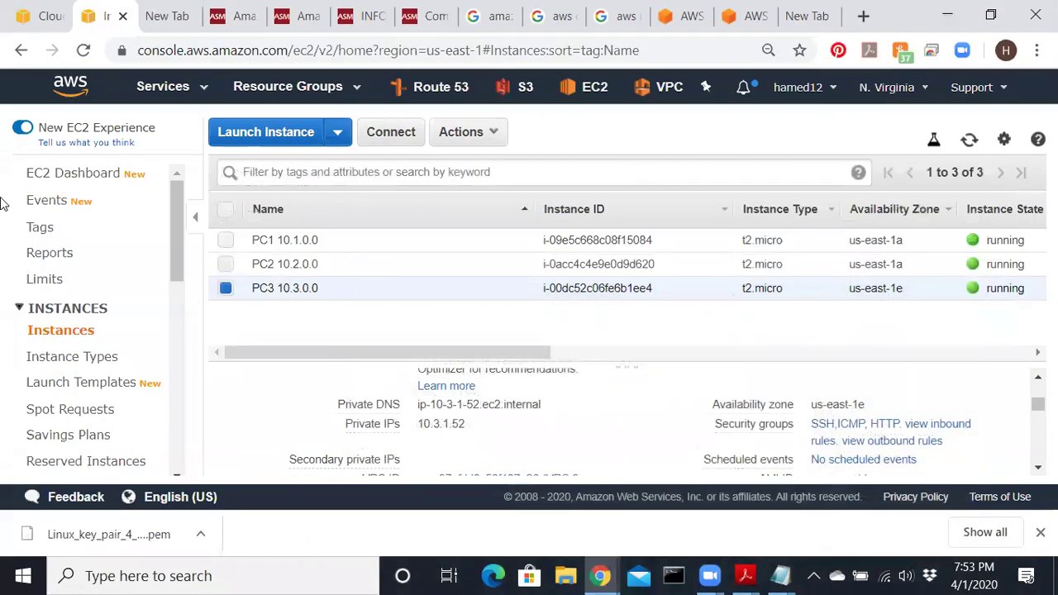
click(683, 94)
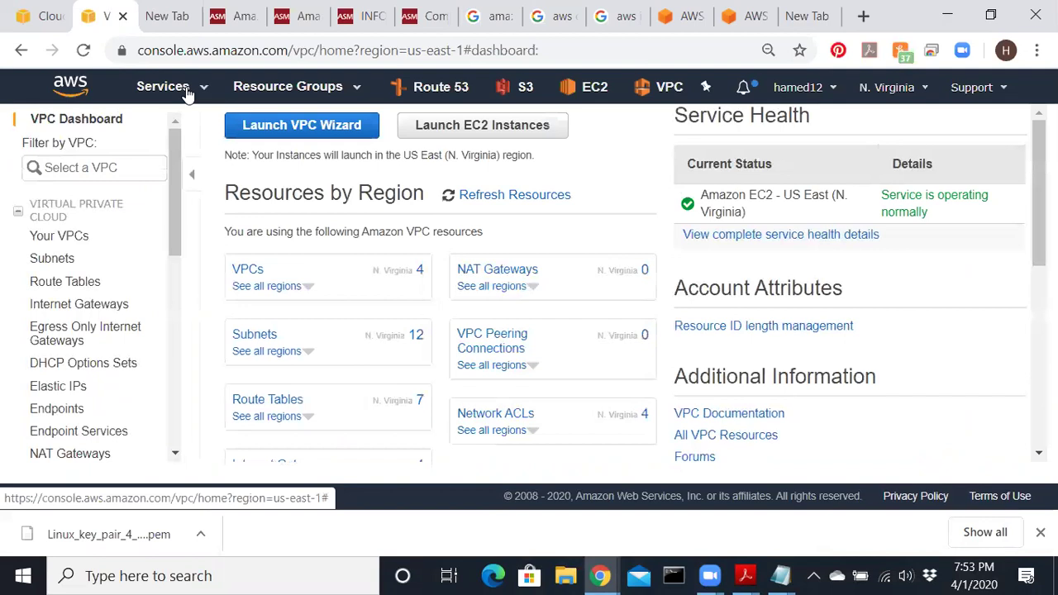
click(169, 88)
text(VPC)
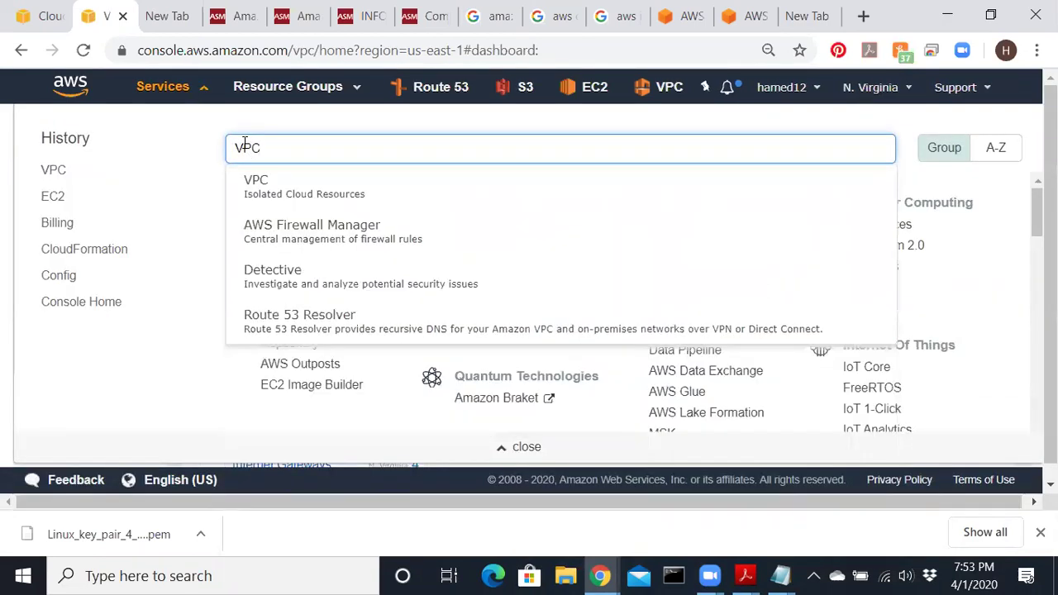
click(272, 197)
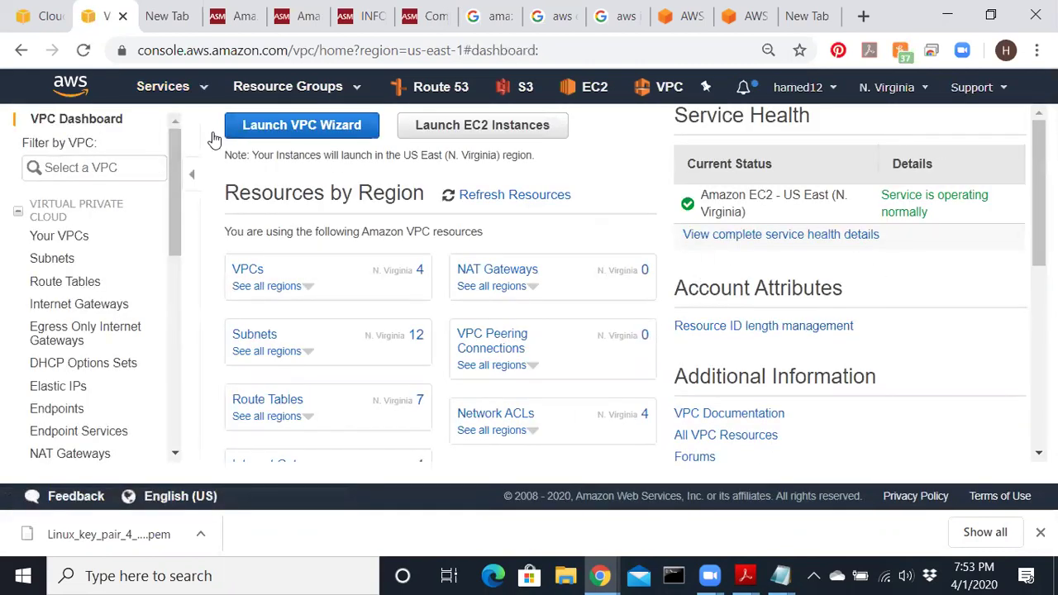
- Open the Create Peering Connection form from Peering Connections, review its requester, account, region and accepter settings, and cancel it
drag(177, 208, 165, 274)
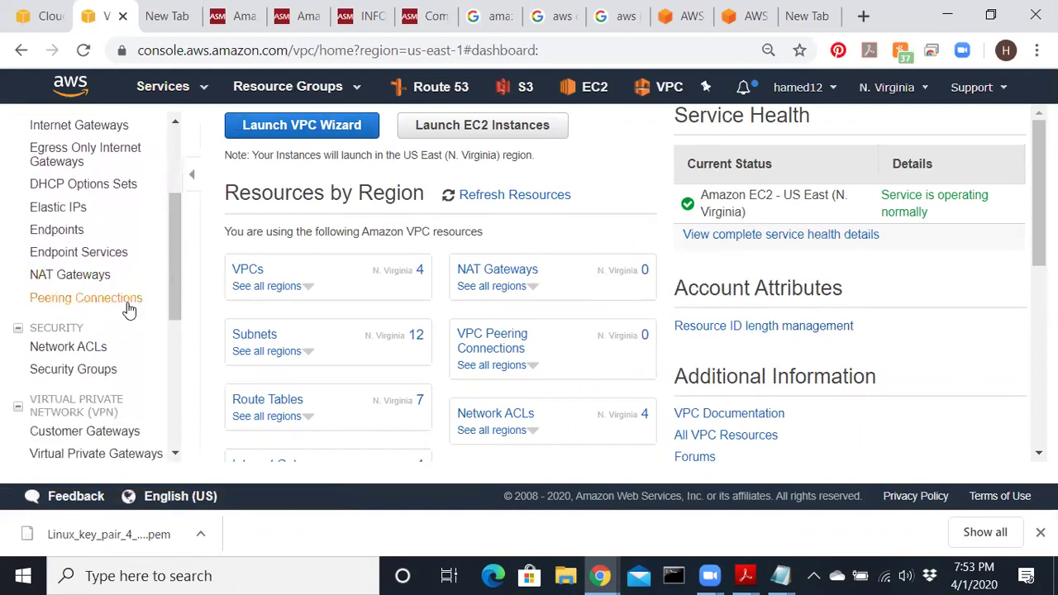
click(125, 301)
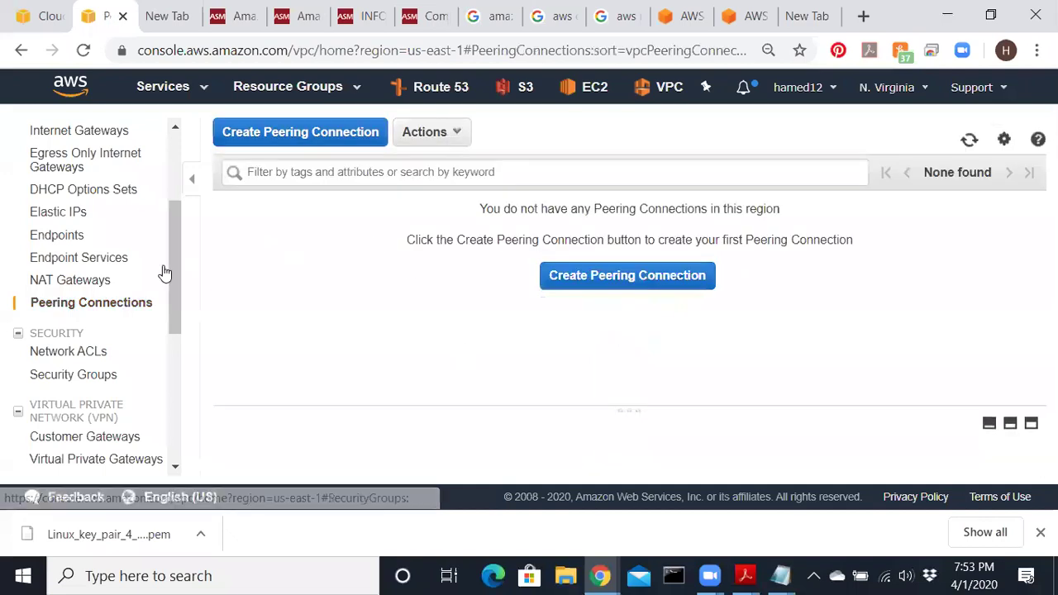
click(613, 275)
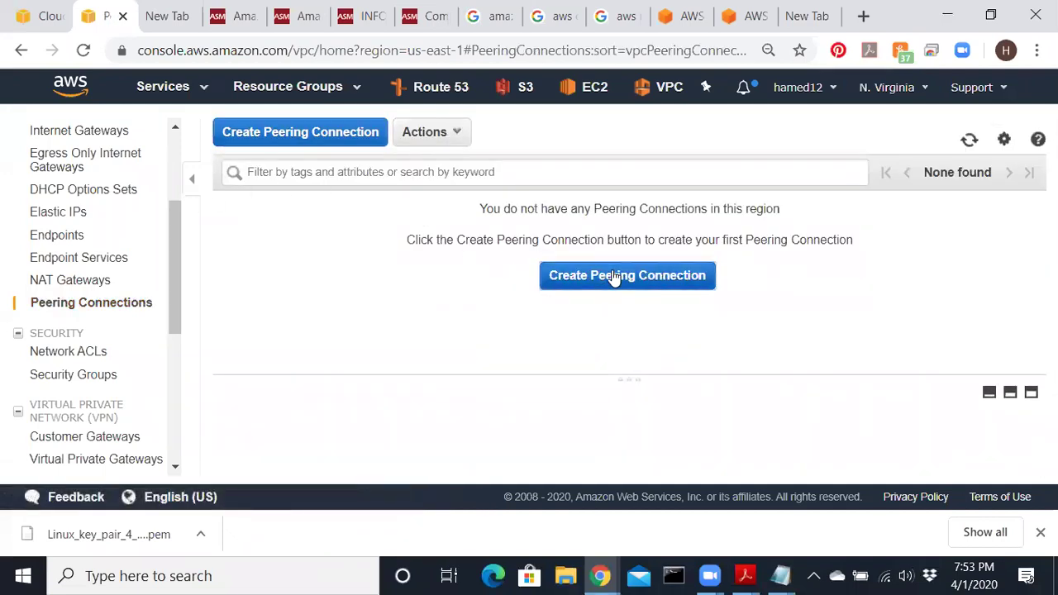
click(429, 234)
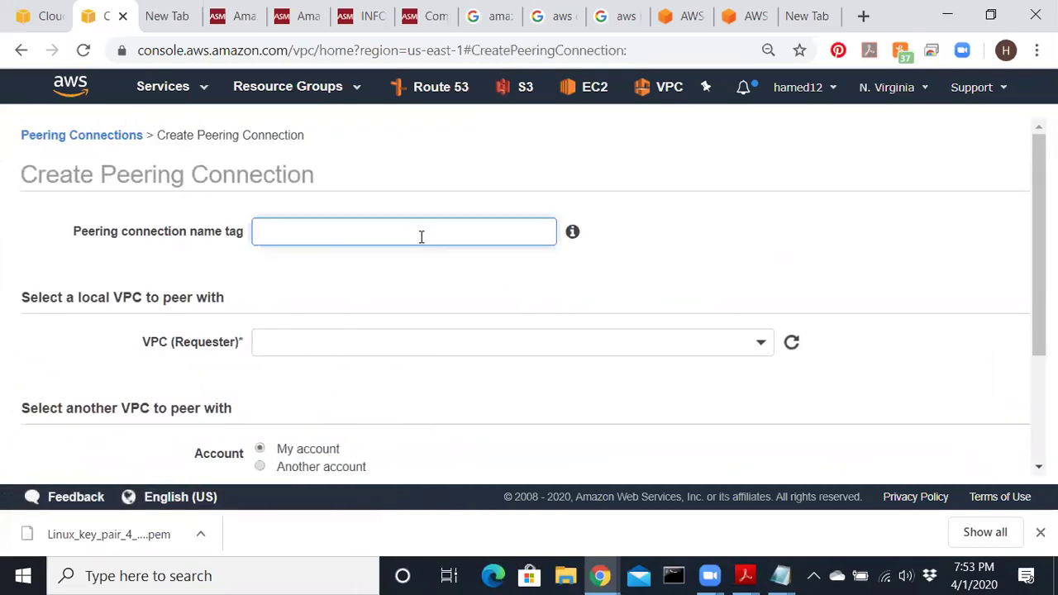
scroll(366, 349, down, 2)
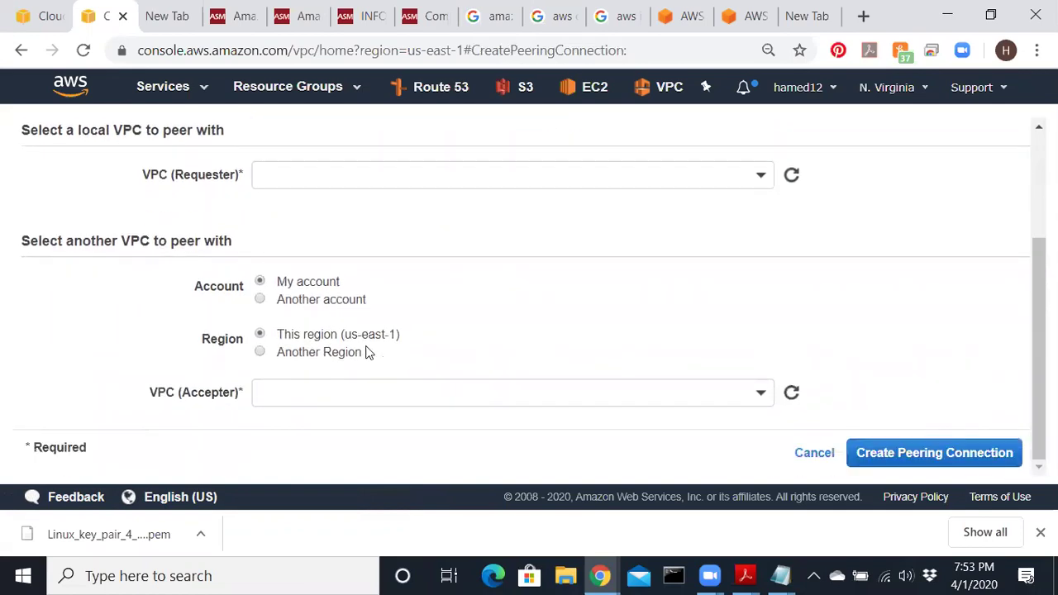
scroll(496, 348, up, 2)
scroll(784, 345, down, 1)
scroll(784, 346, down, 5)
click(816, 452)
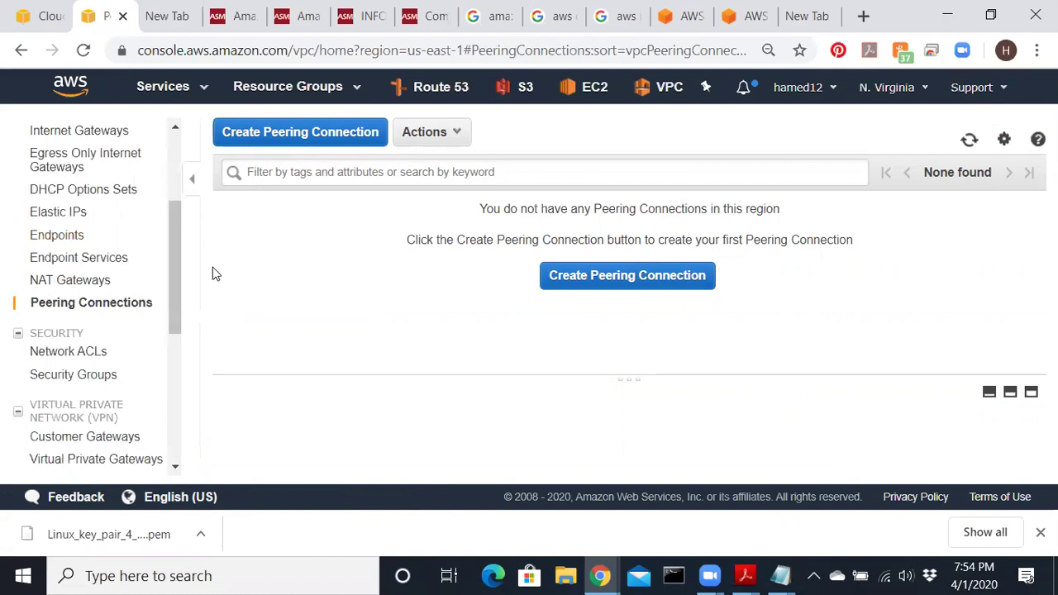
- Open the Transit Gateways page of the VPC console and start creating a transit gateway
scroll(182, 281, down, 1)
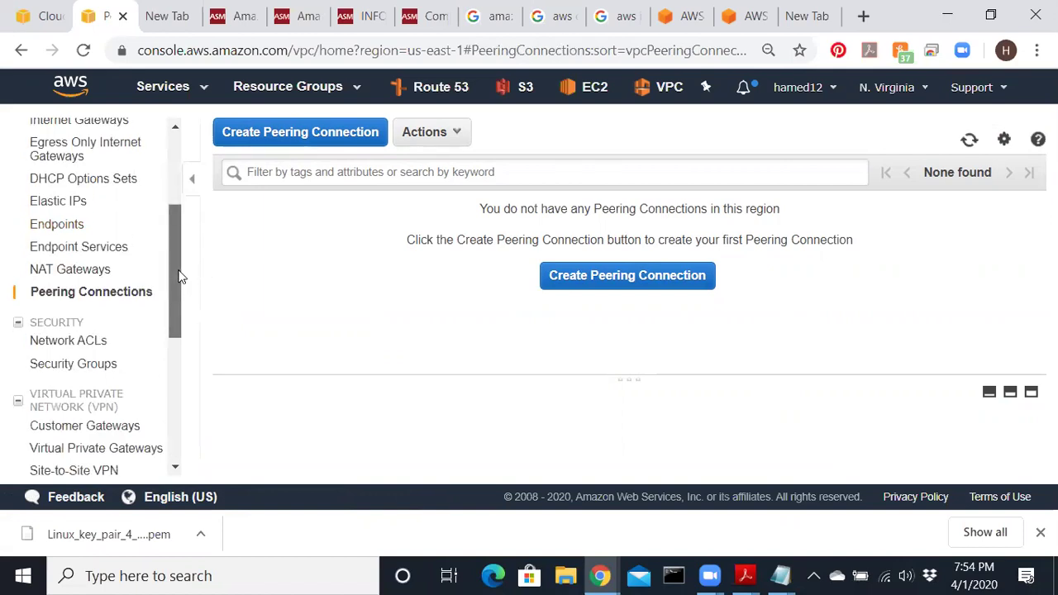
drag(181, 278, 170, 345)
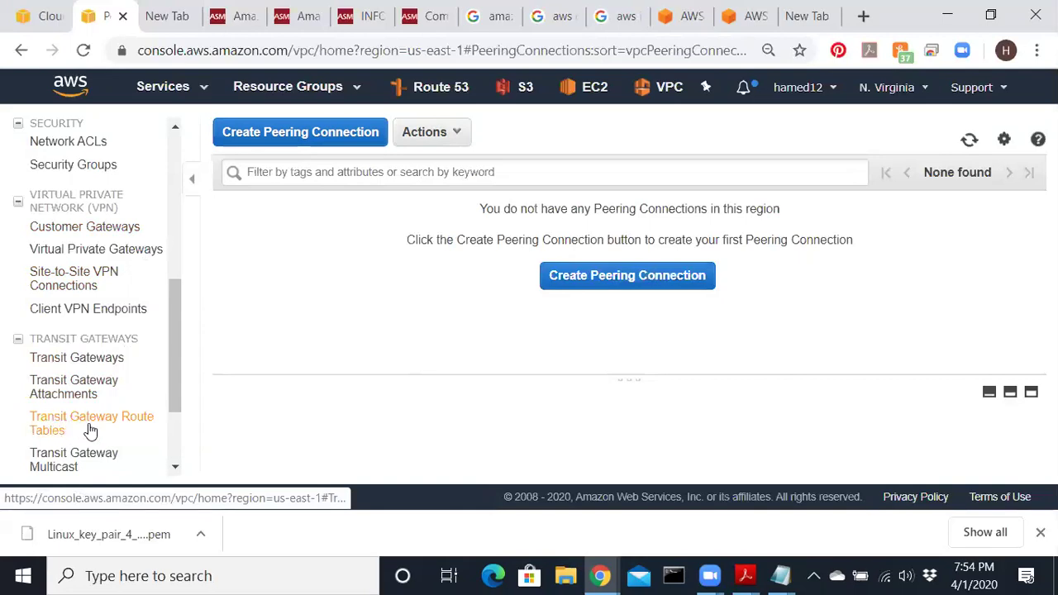
click(105, 362)
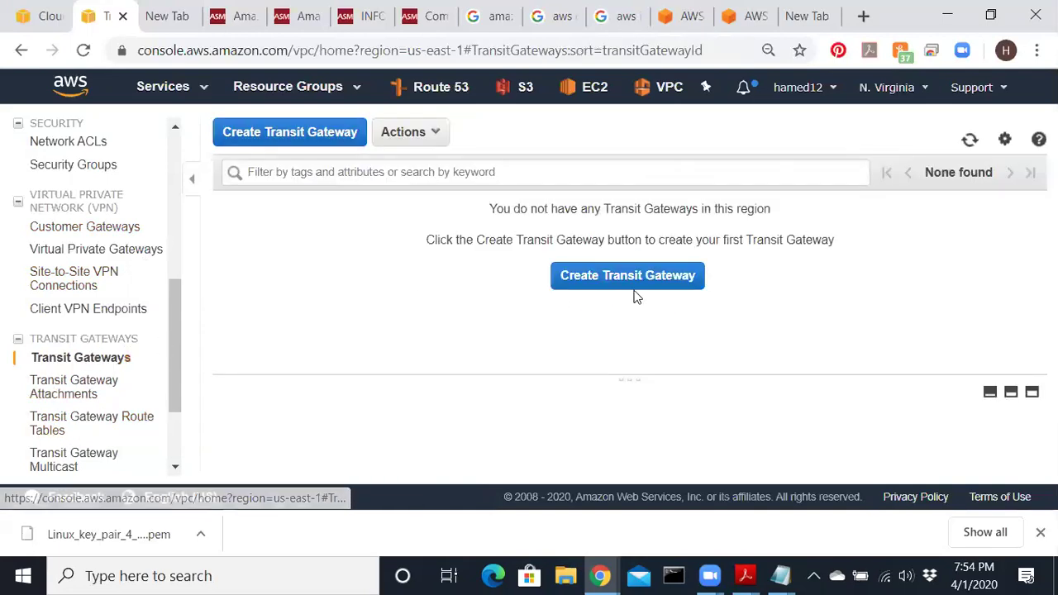
click(622, 276)
click(298, 265)
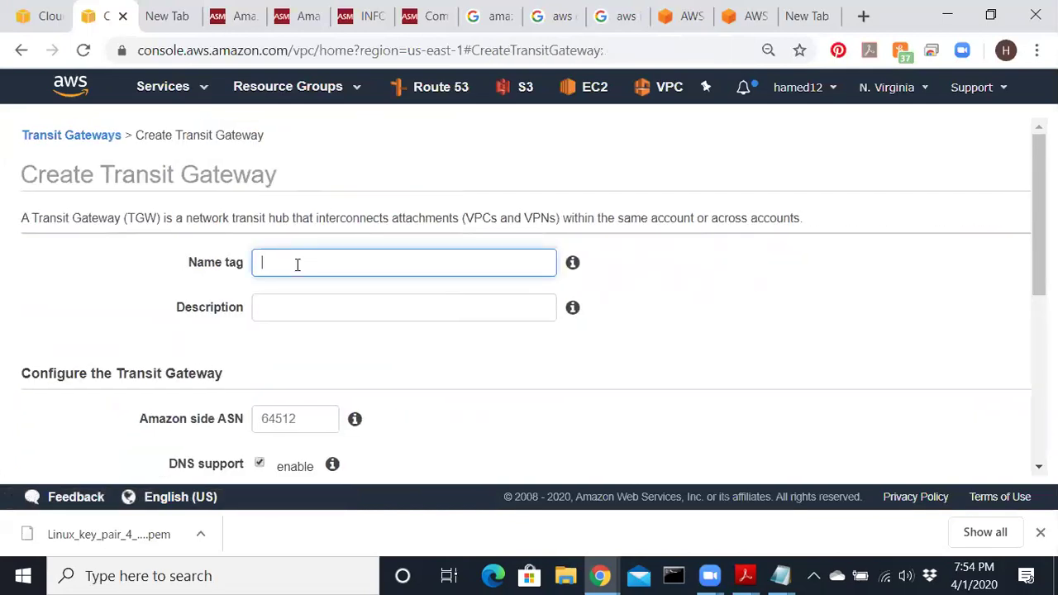
- Copy the name ASMTransitgateway from Amazon AWS Gateway.pdf in Acrobat Reader into the transit gateway's name tag in Chrome
click(746, 576)
click(915, 518)
mouse_move(158, 384)
mouse_down()
mouse_move(290, 384)
mouse_move(177, 404)
mouse_move(156, 384)
mouse_up()
key(ctrl+c)
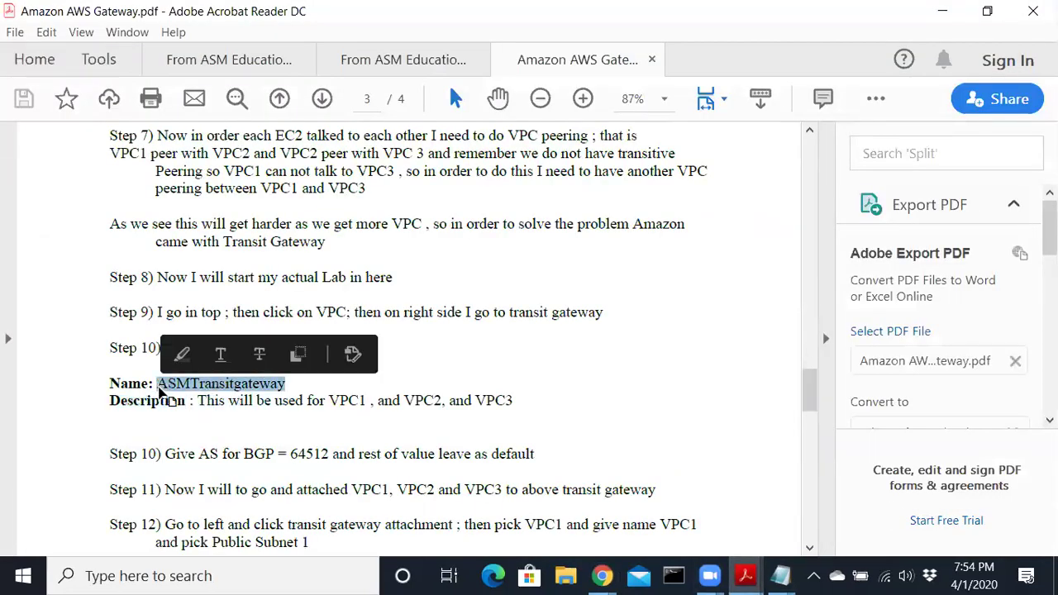
click(942, 11)
click(342, 275)
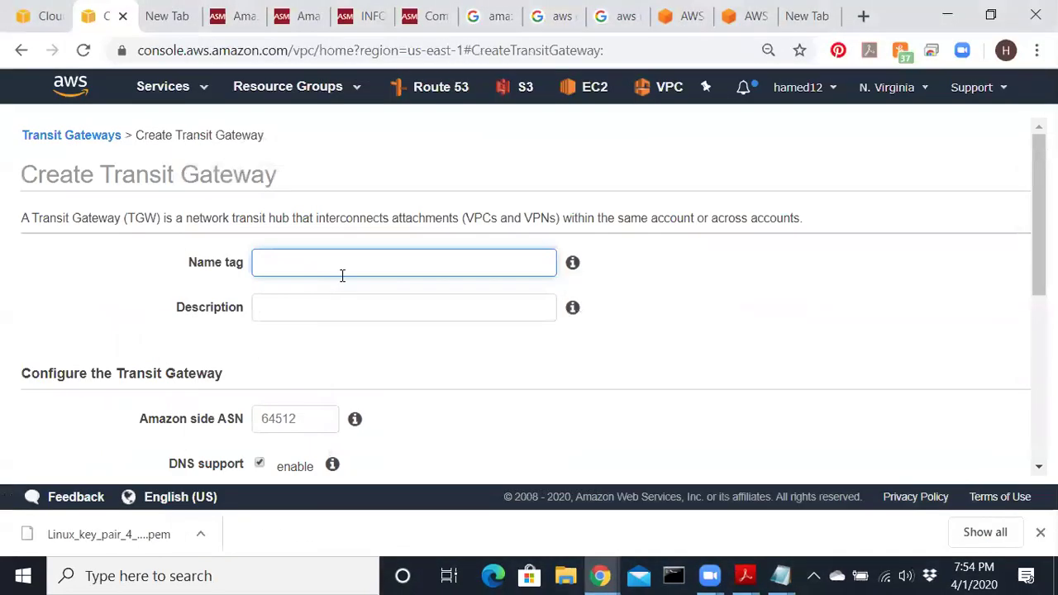
key(ctrl+v)
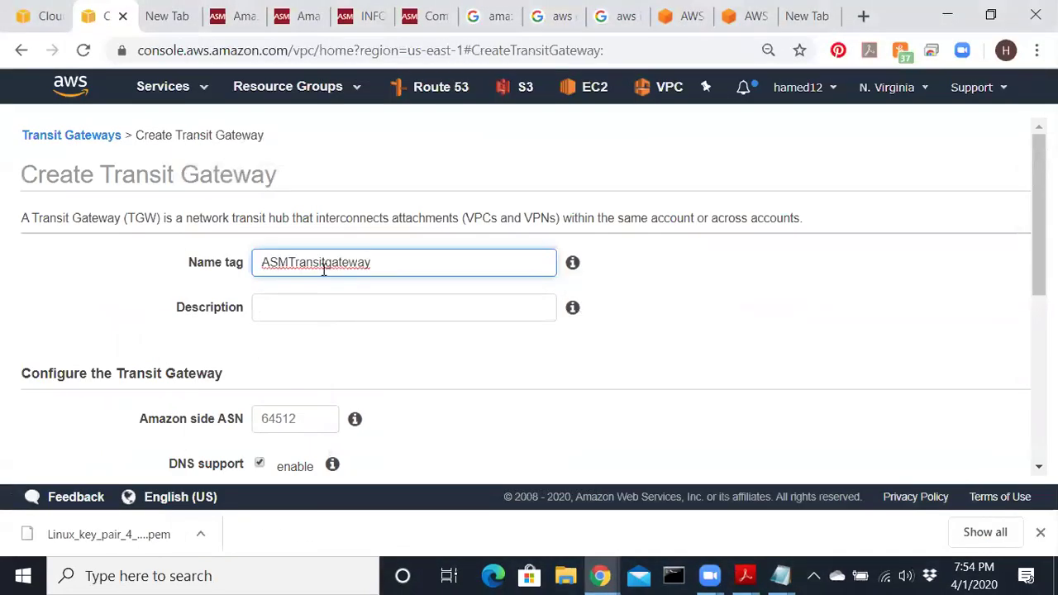
- Copy "This will be used for VPC1 , and VPC2, and VPC3" from the Acrobat Reader lab guide into the transit gateway's description in Chrome
mouse_move(745, 576)
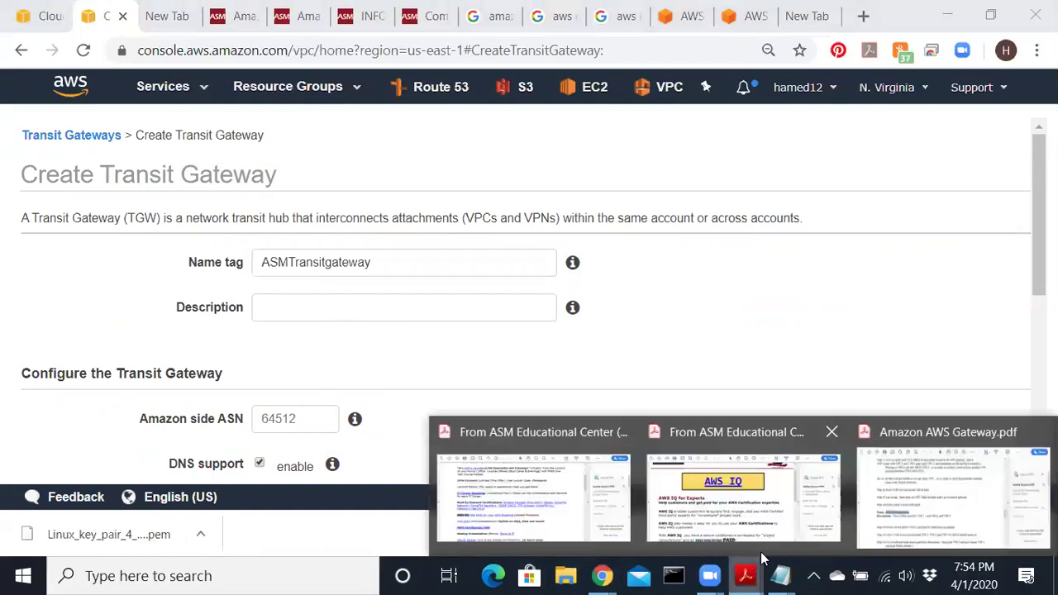
click(945, 467)
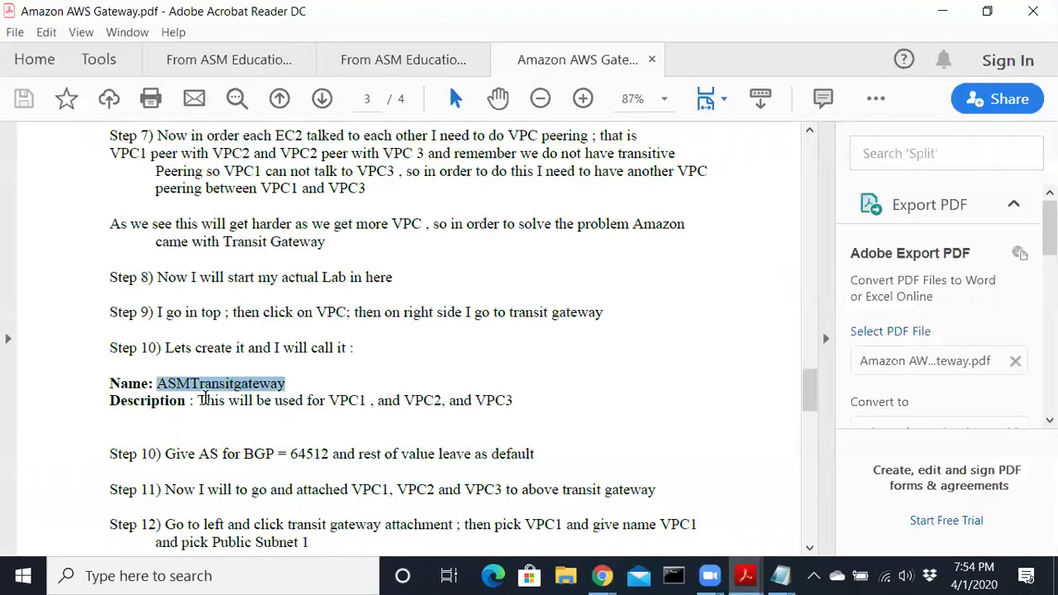
drag(198, 400, 491, 408)
key(ctrl+c)
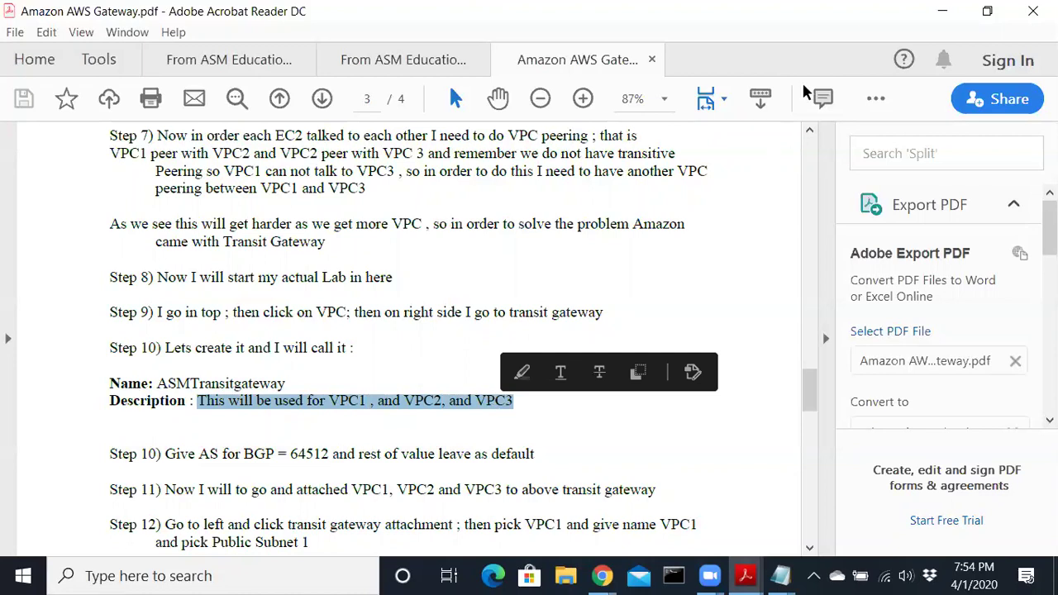
click(943, 11)
click(368, 311)
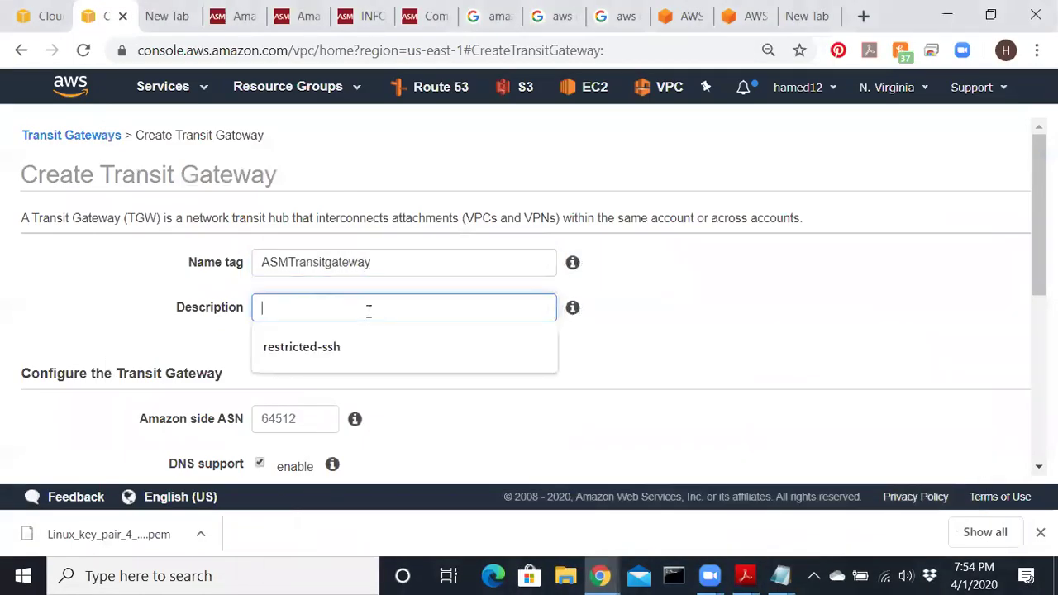
key(ctrl+v)
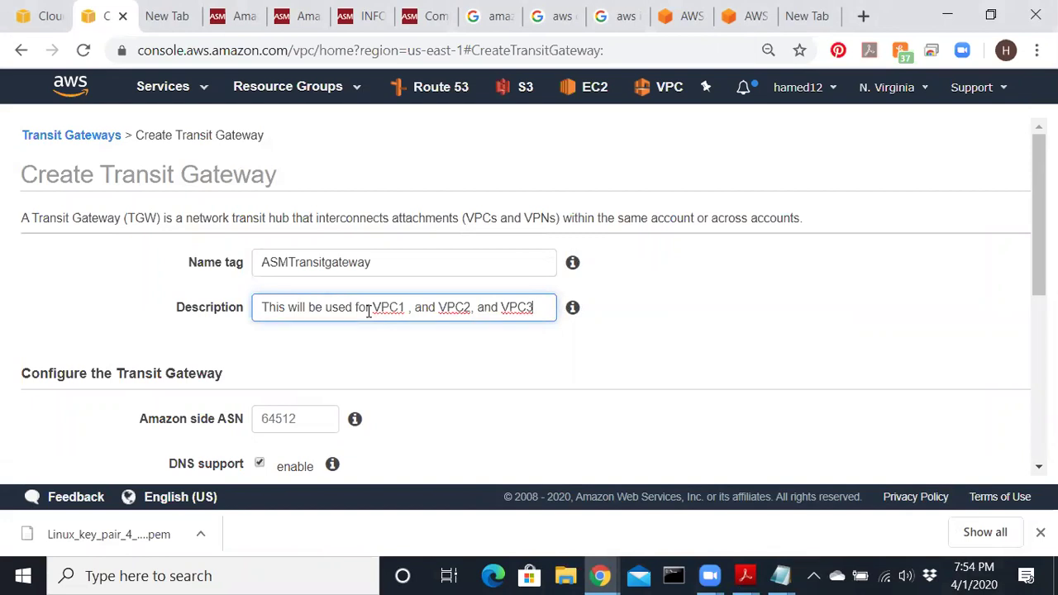
- Set the transit gateway's Amazon side ASN to 64512
scroll(347, 314, down, 1)
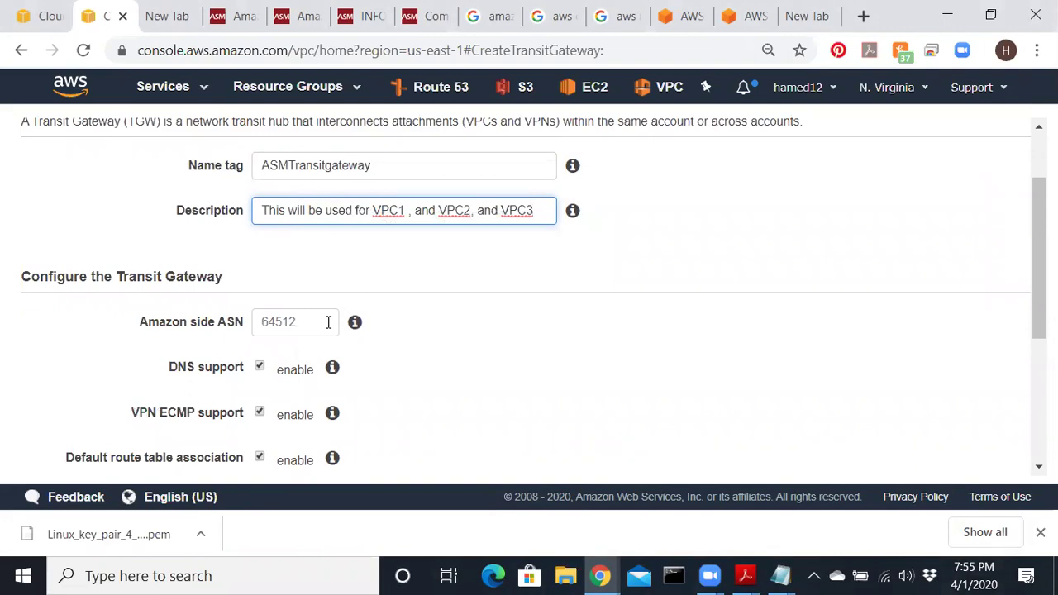
click(328, 322)
text(64512)
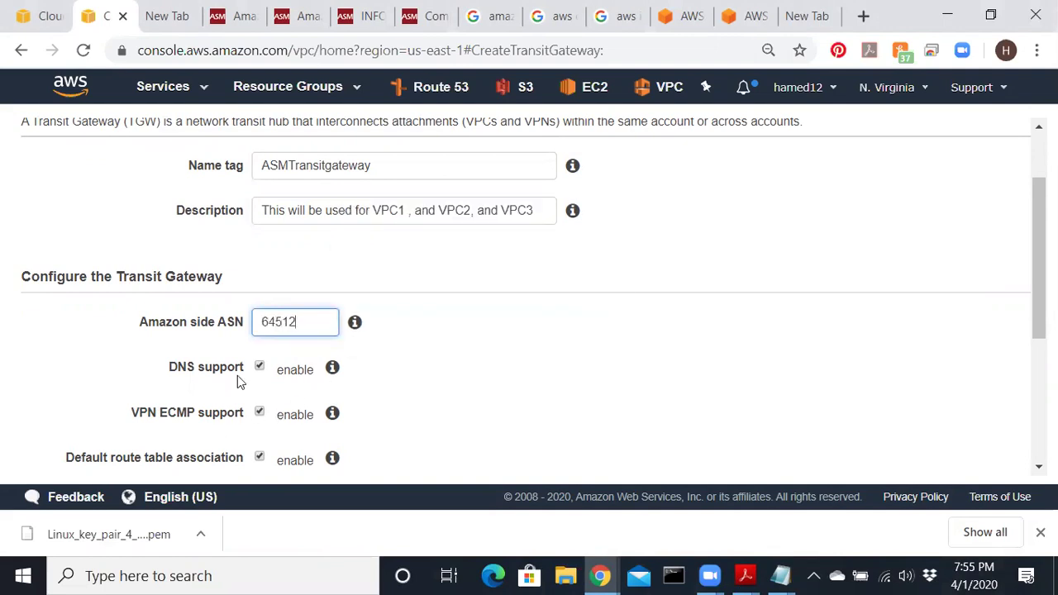
- Create the transit gateway with the remaining options left at their defaults and check its state in the list
mouse_move(333, 370)
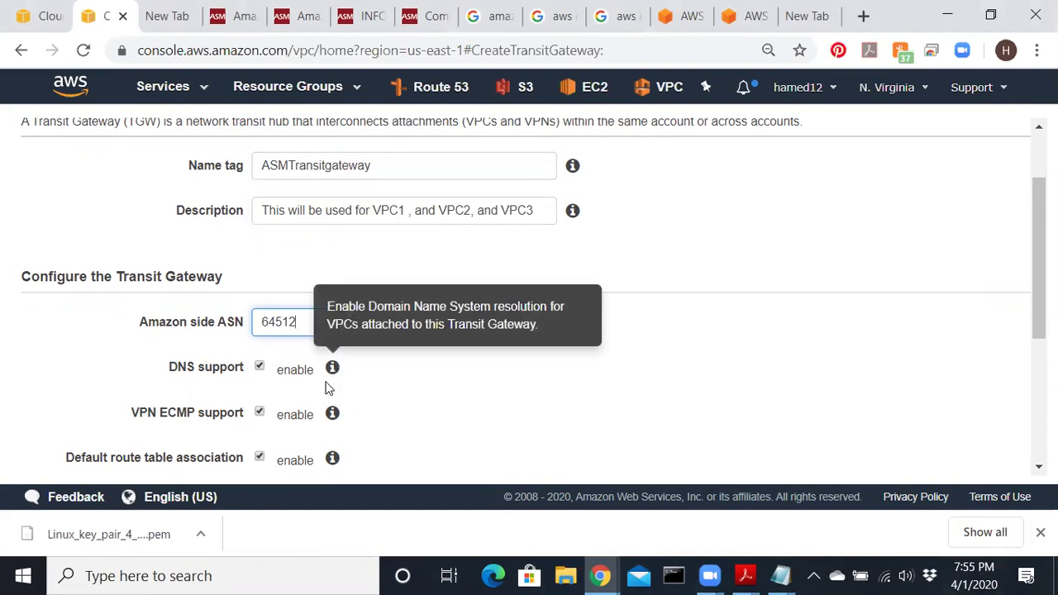
mouse_move(335, 419)
scroll(334, 418, down, 2)
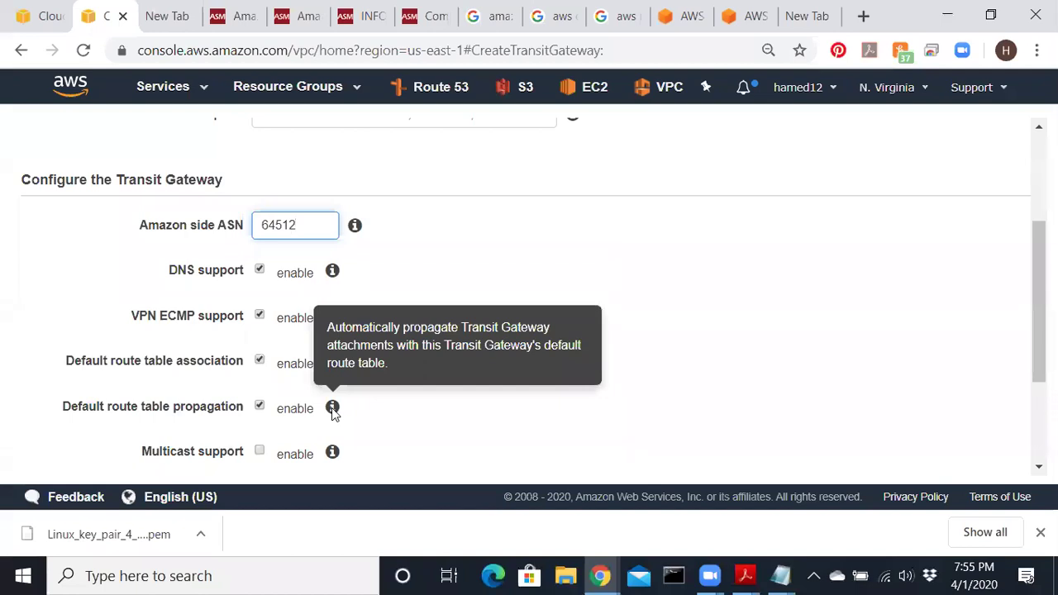
scroll(332, 411, down, 1)
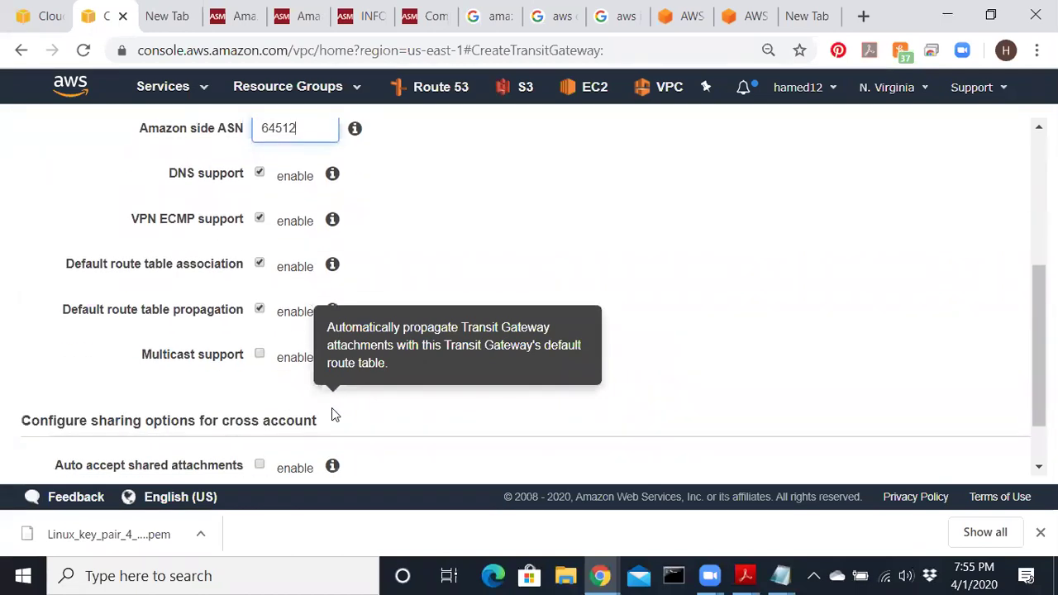
scroll(331, 411, down, 1)
click(940, 458)
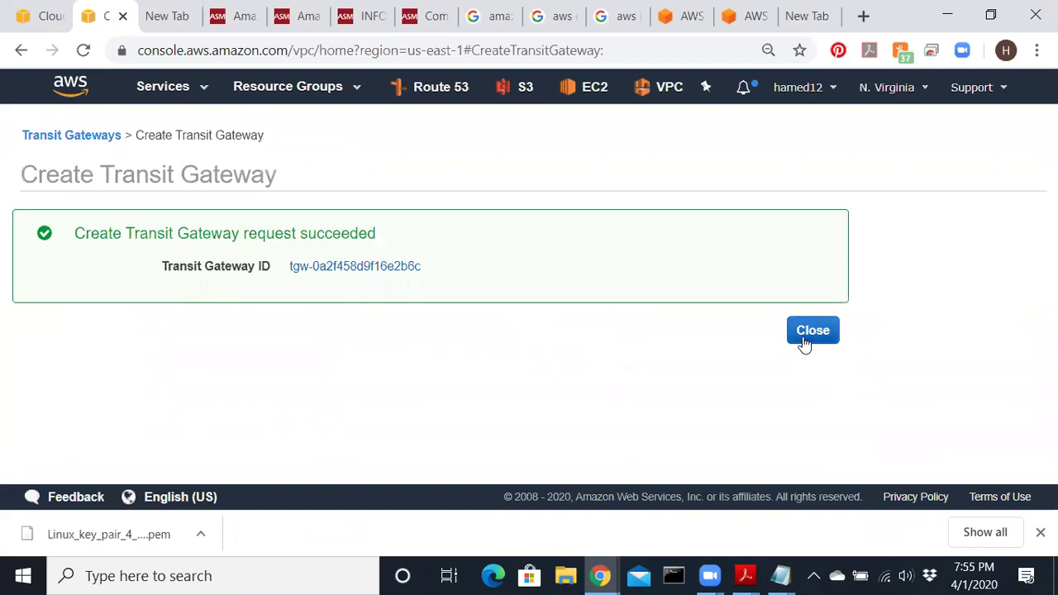
click(803, 337)
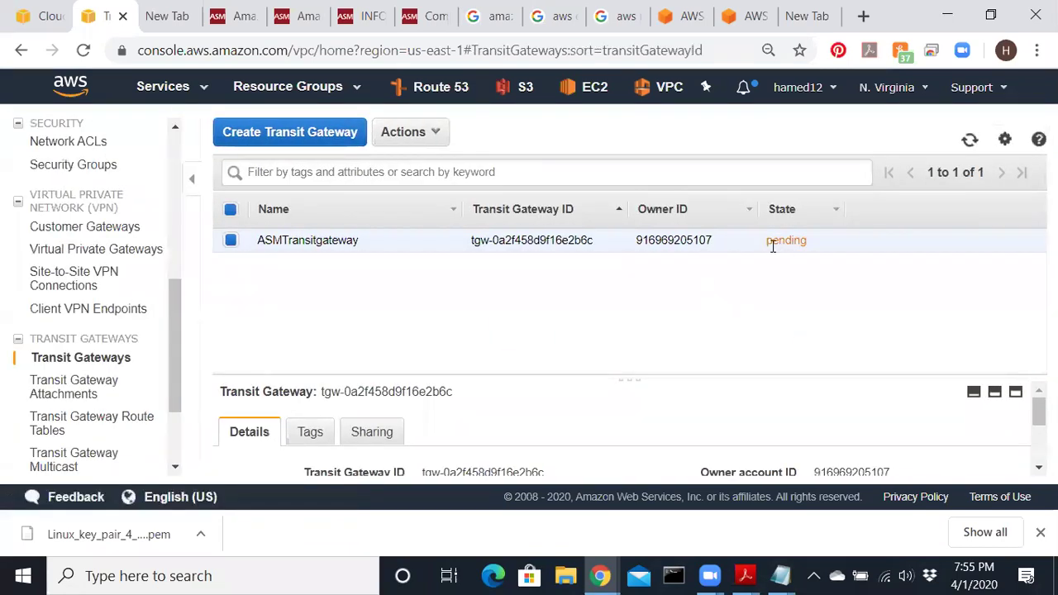
drag(768, 244, 826, 244)
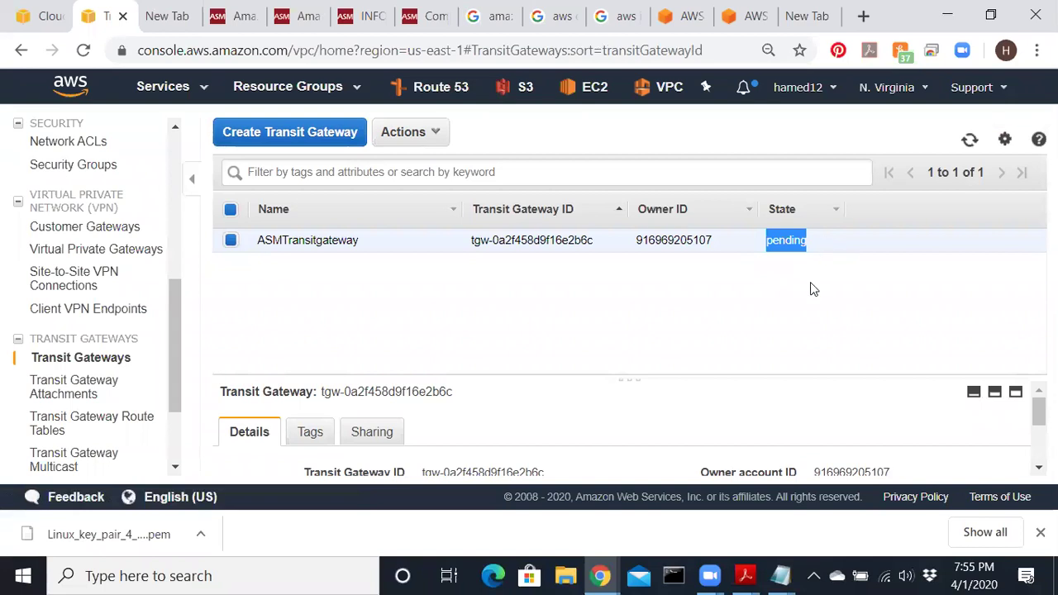
- Switch to Amazon AWS Gateway.pdf in Acrobat Reader and read Steps 10 to 12 on the BGP AS value and attaching the VPCs
mouse_move(744, 574)
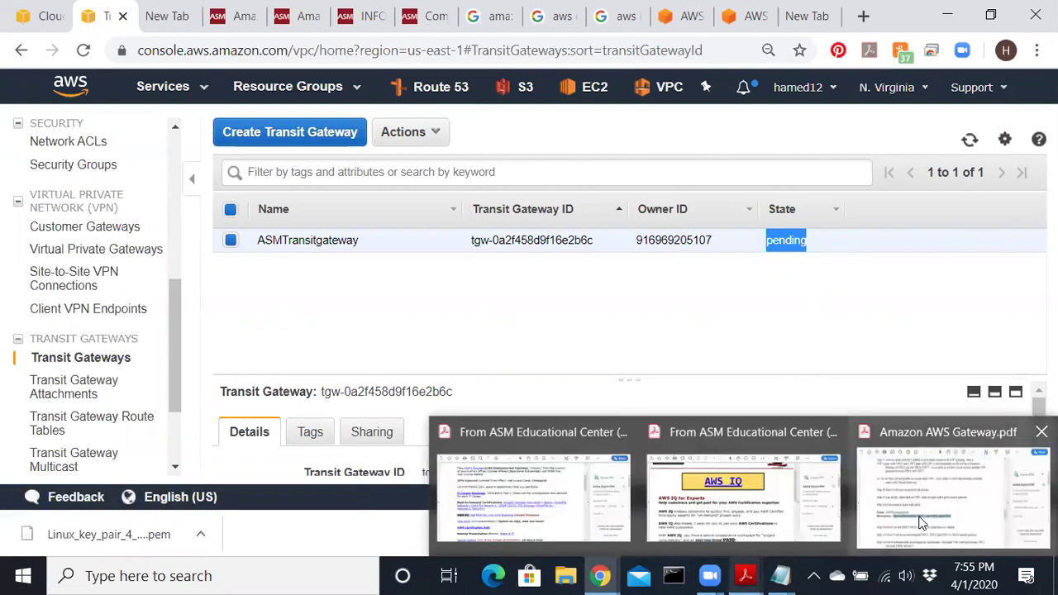
click(938, 492)
scroll(599, 436, down, 1)
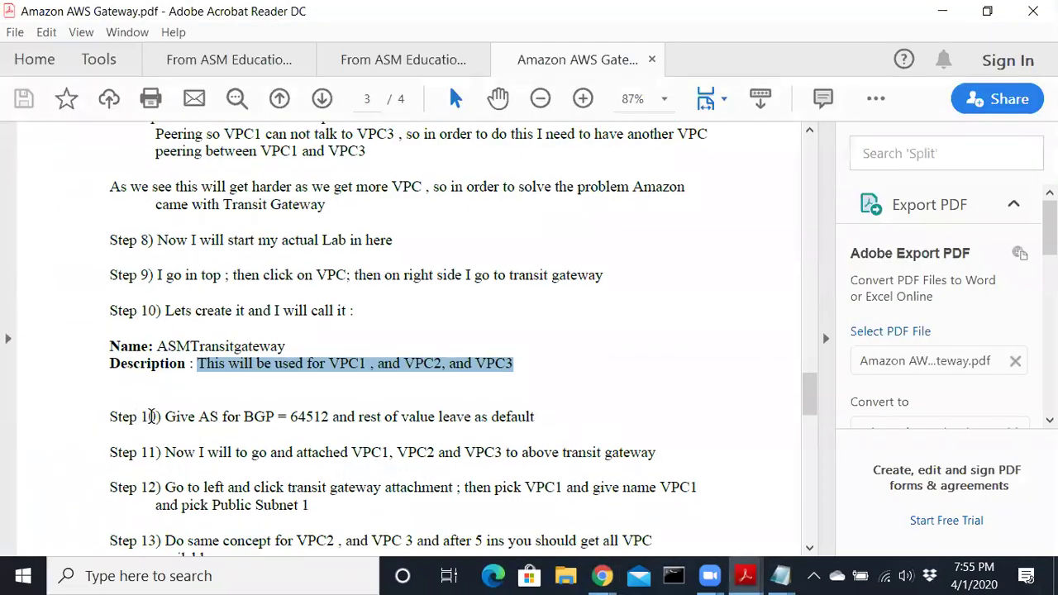
drag(163, 415, 535, 417)
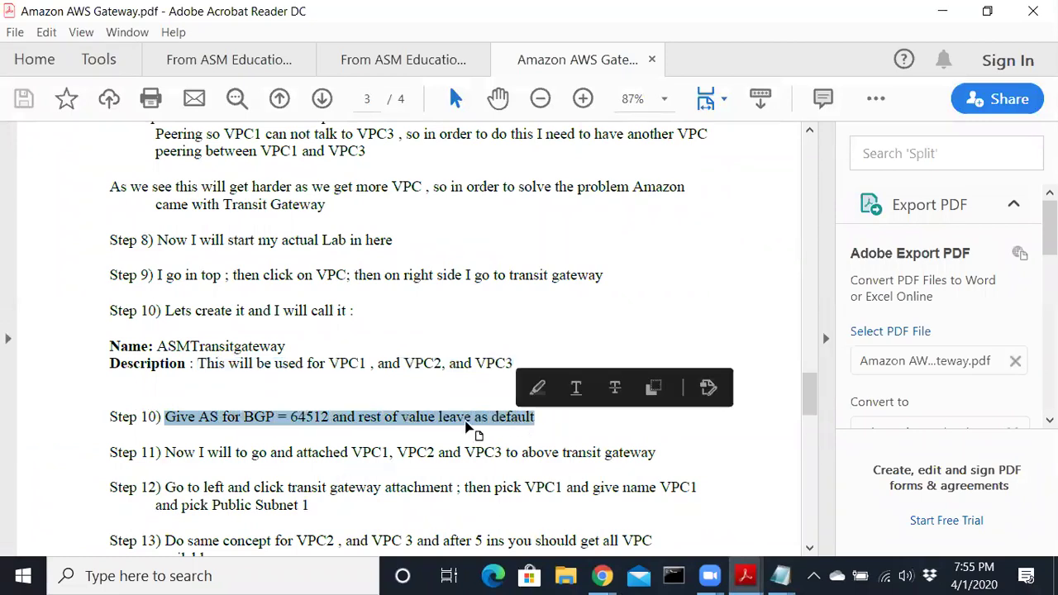
drag(249, 454, 655, 453)
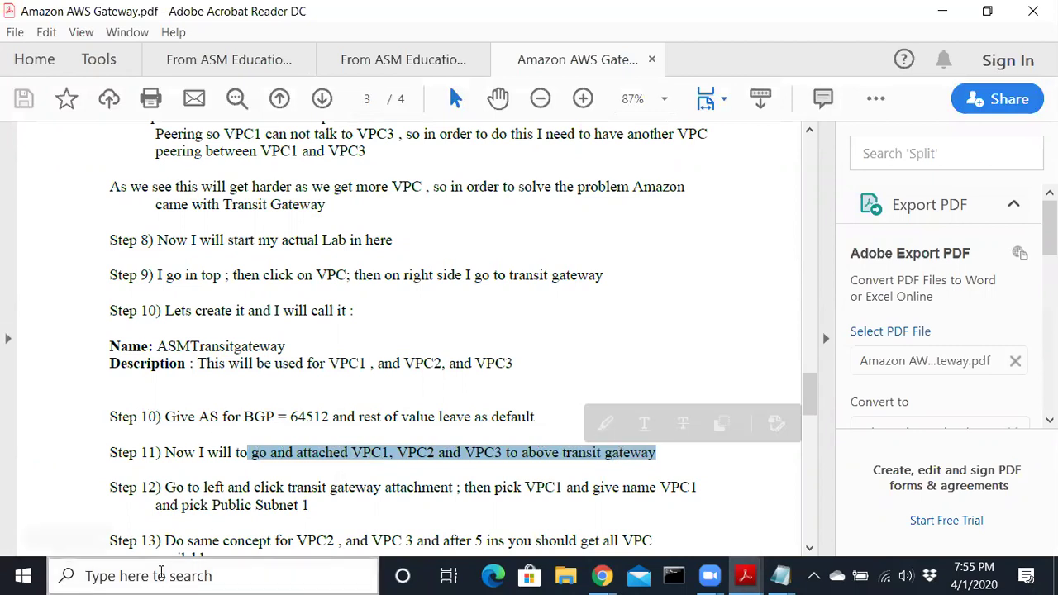
drag(165, 487, 314, 513)
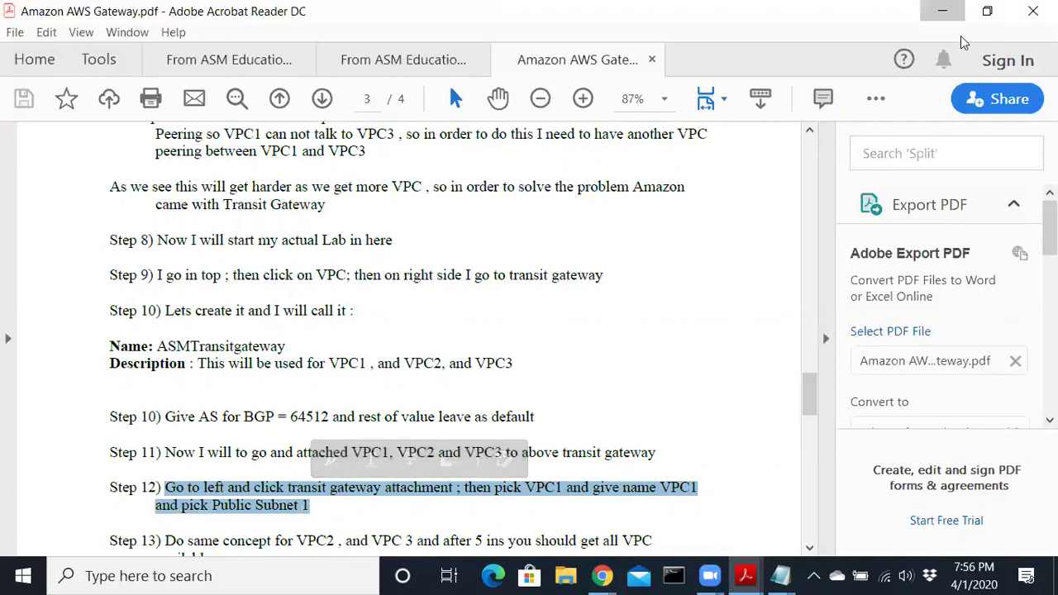
- Switch back to Chrome and open the list of transit gateway attachments
click(942, 12)
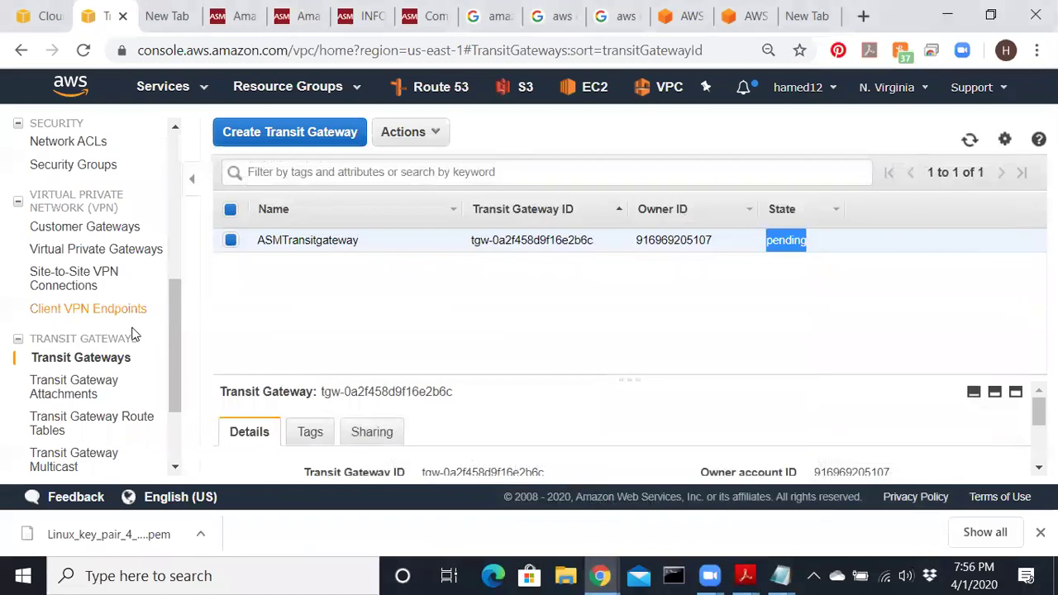
click(66, 390)
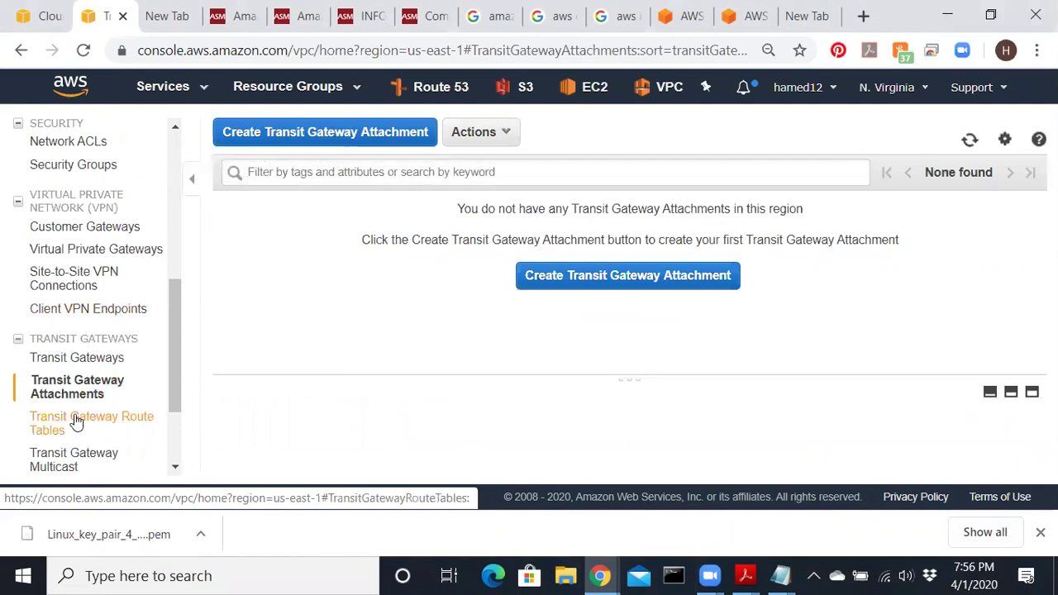
click(76, 421)
click(77, 400)
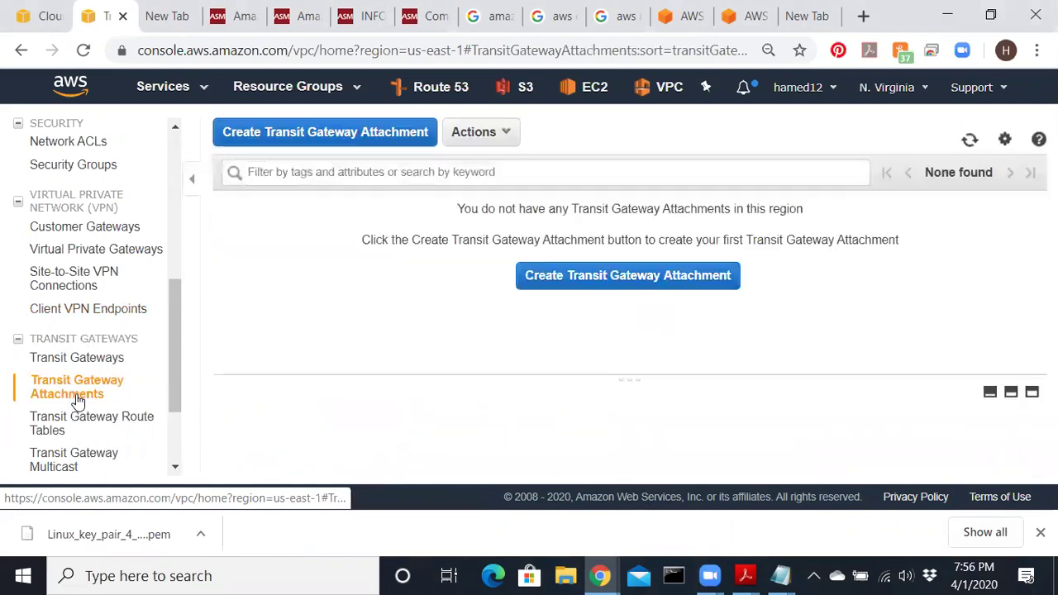
click(536, 275)
click(337, 261)
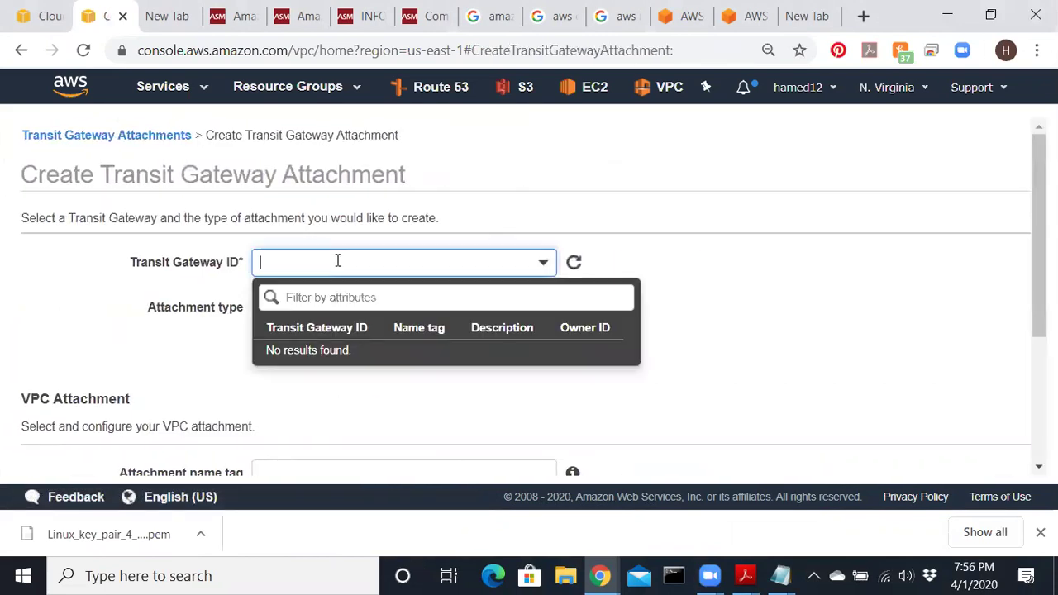
text(VPC1)
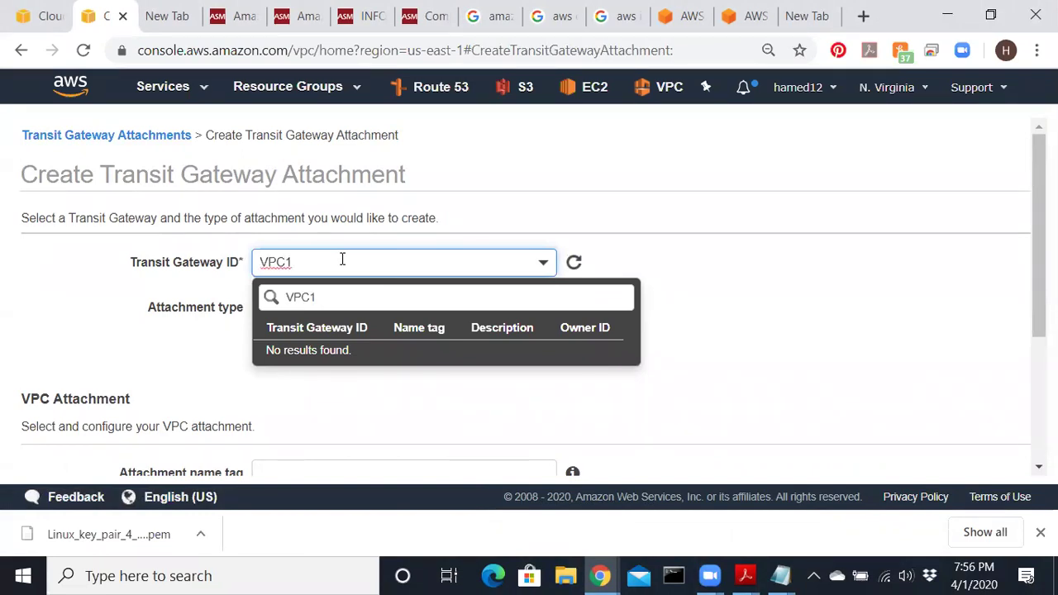
click(202, 361)
scroll(203, 366, down, 2)
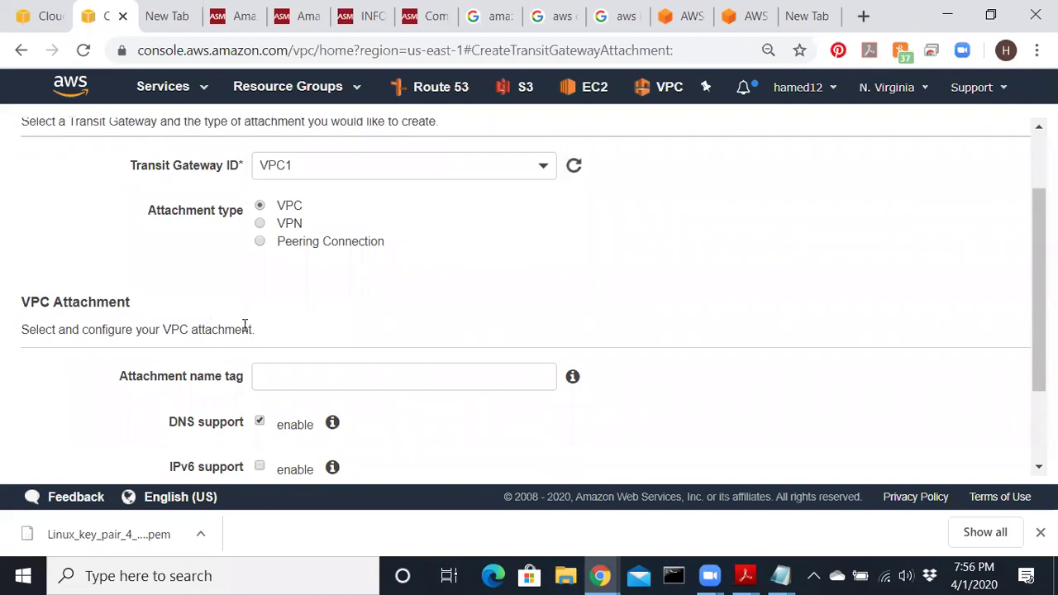
click(268, 379)
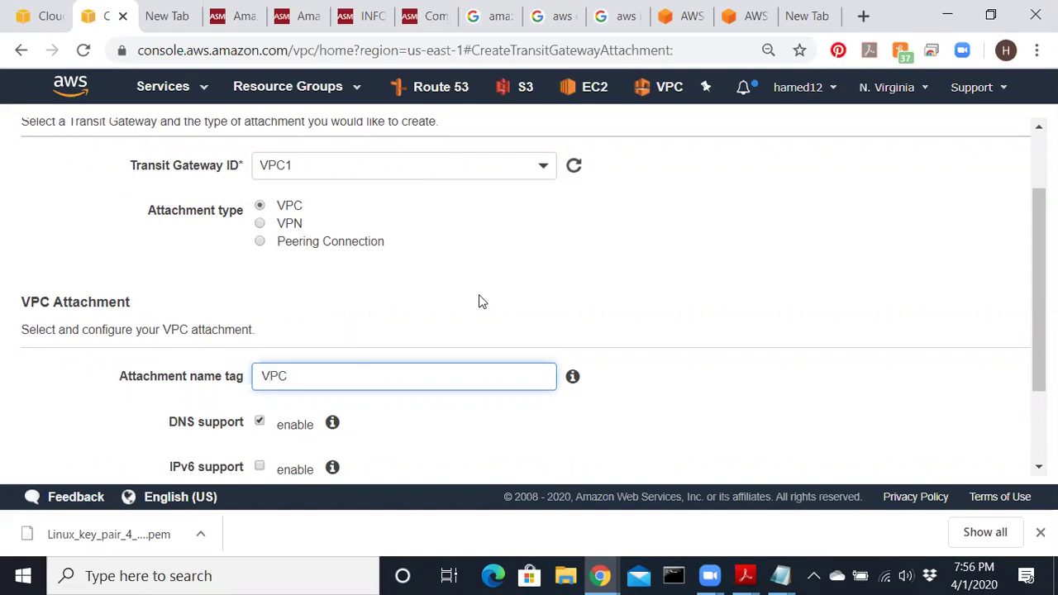
click(538, 168)
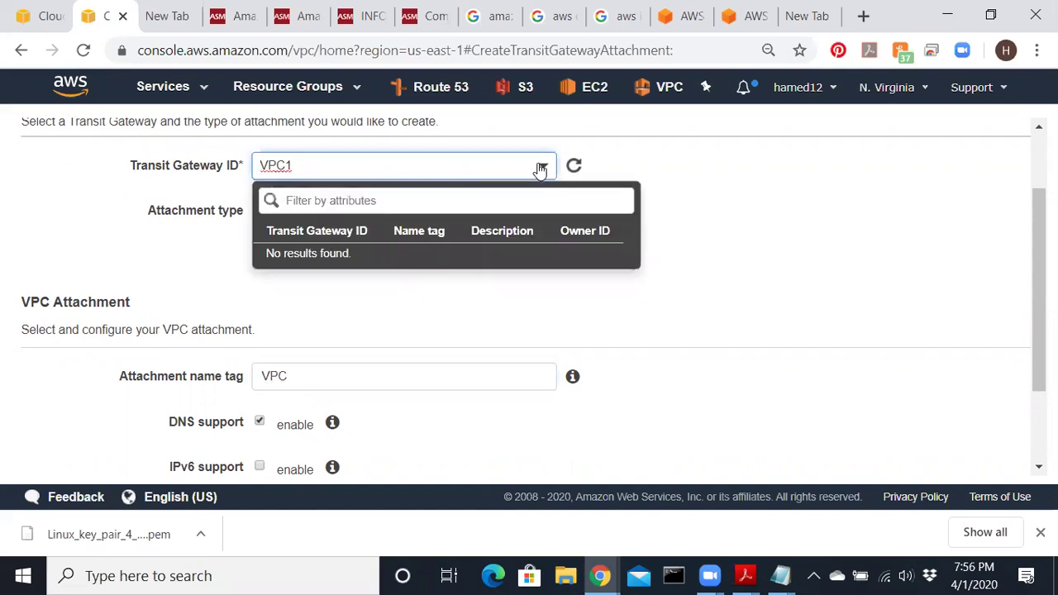
drag(323, 166, 239, 147)
key(BackSpace)
click(750, 179)
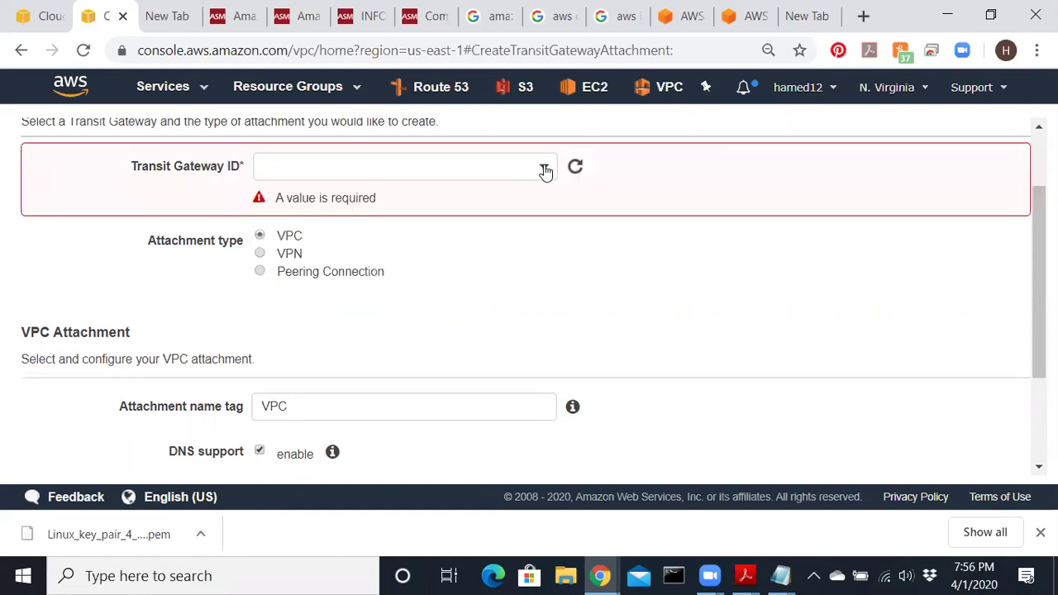
click(545, 169)
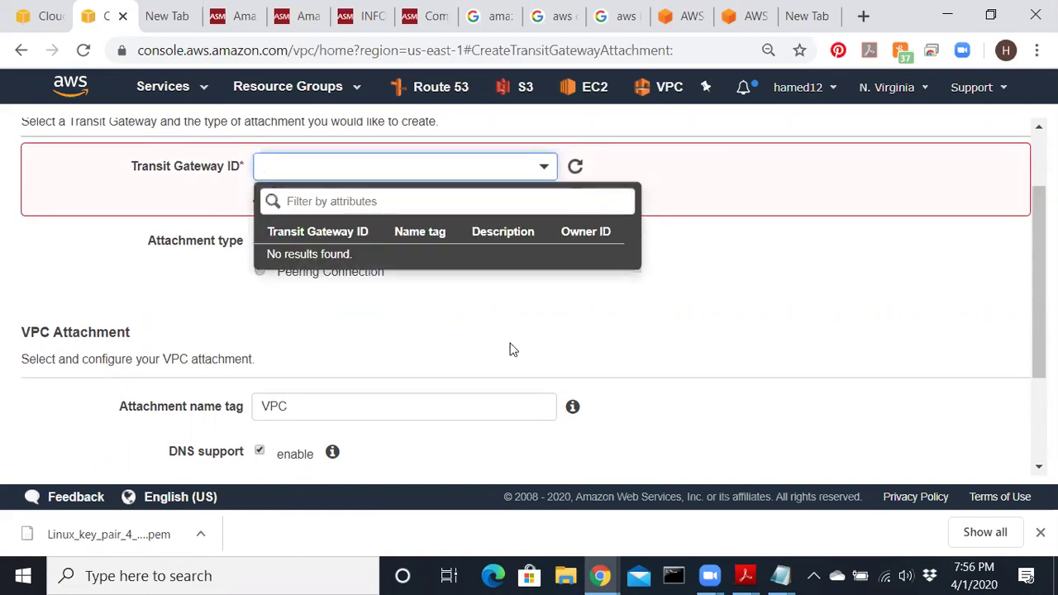
click(510, 350)
click(366, 171)
click(542, 168)
click(518, 316)
scroll(606, 234, up, 2)
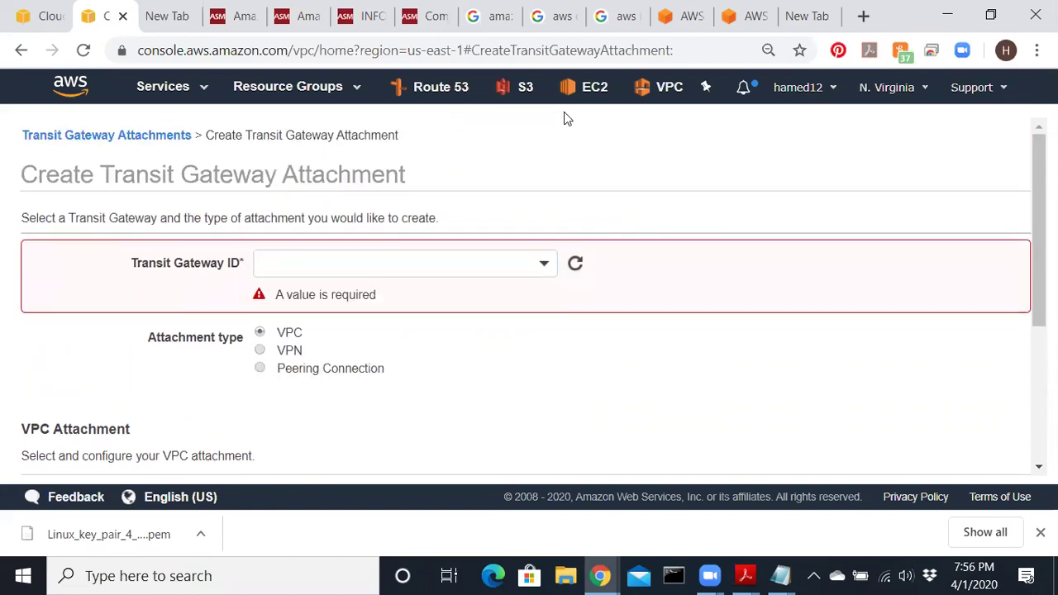
- Leave the attachment form and check the state of ASMTransitgateway in the transit gateways list
click(650, 89)
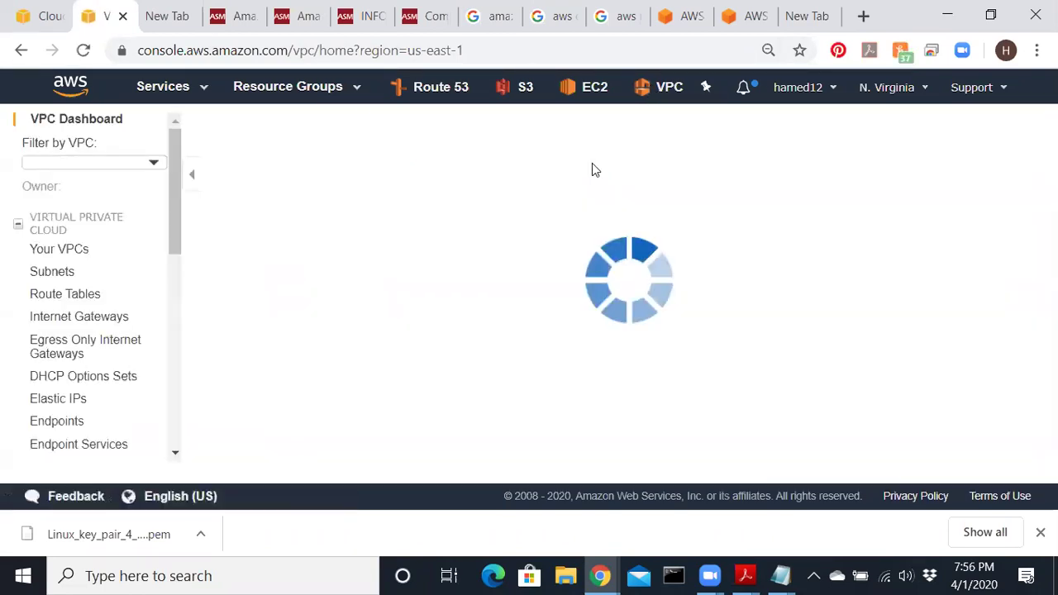
drag(176, 215, 170, 329)
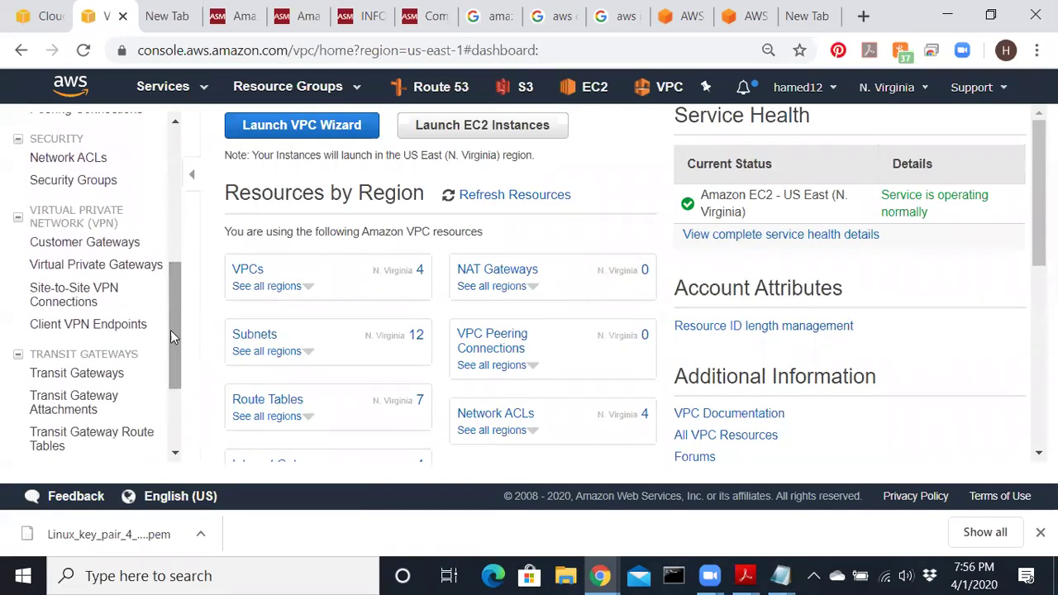
click(107, 378)
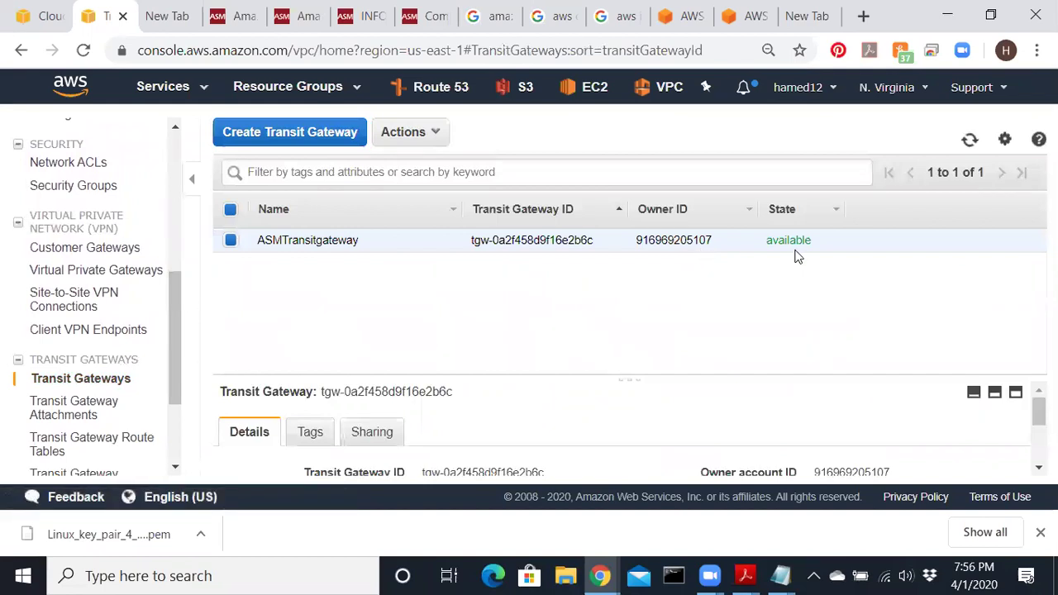
drag(813, 247, 768, 247)
- Start a new transit gateway attachment for ASMTransitgateway with the attachment type VPC
click(97, 416)
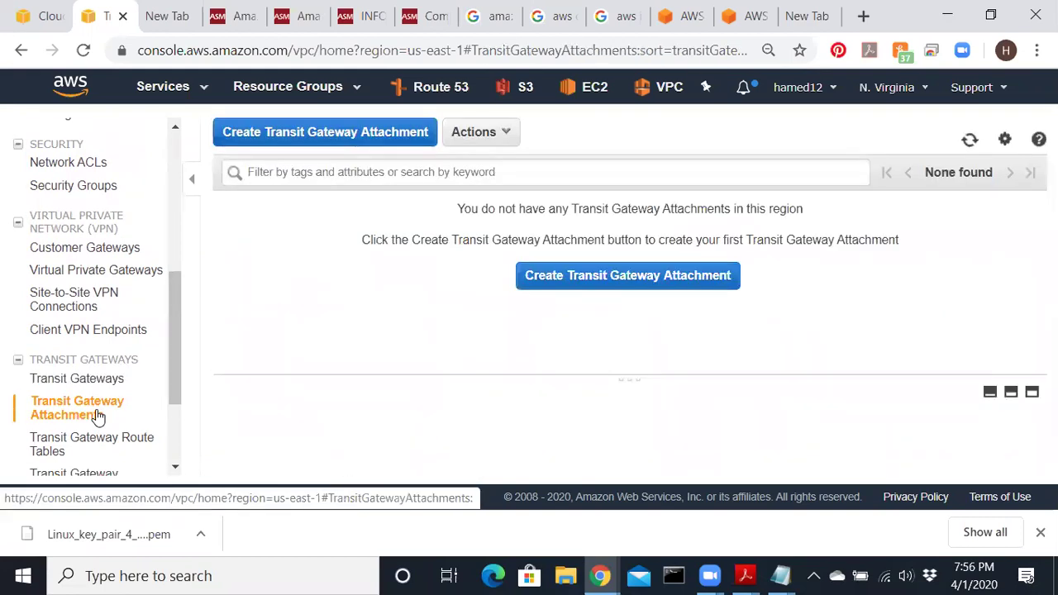
click(543, 281)
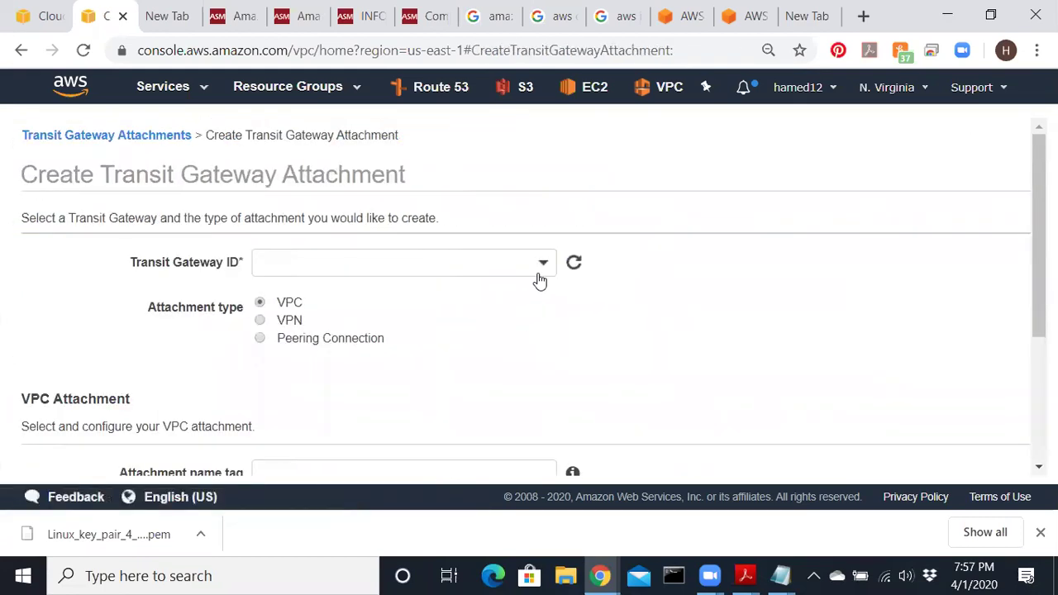
click(535, 269)
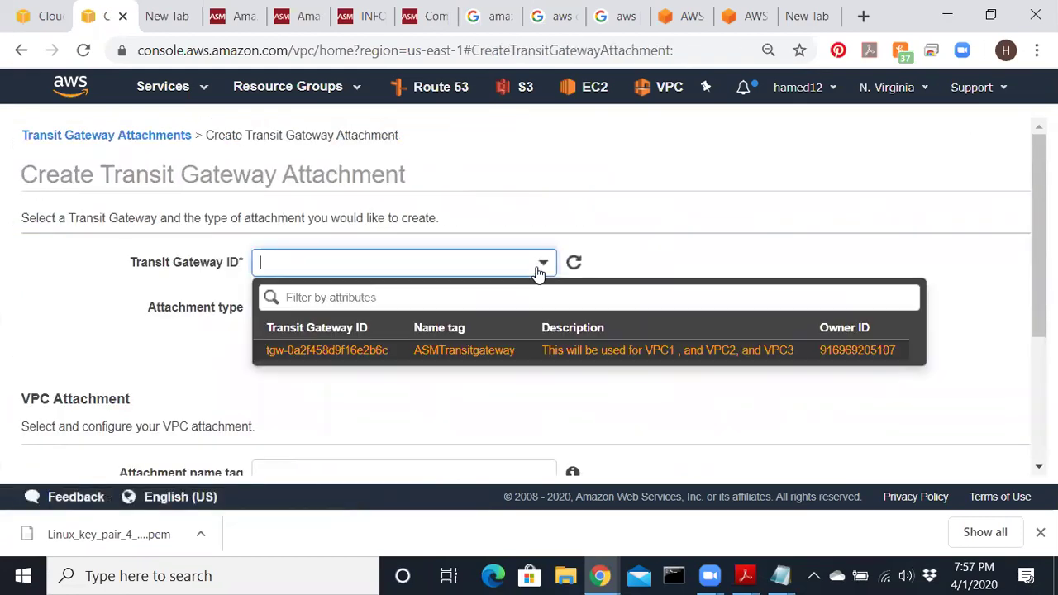
click(613, 365)
click(300, 303)
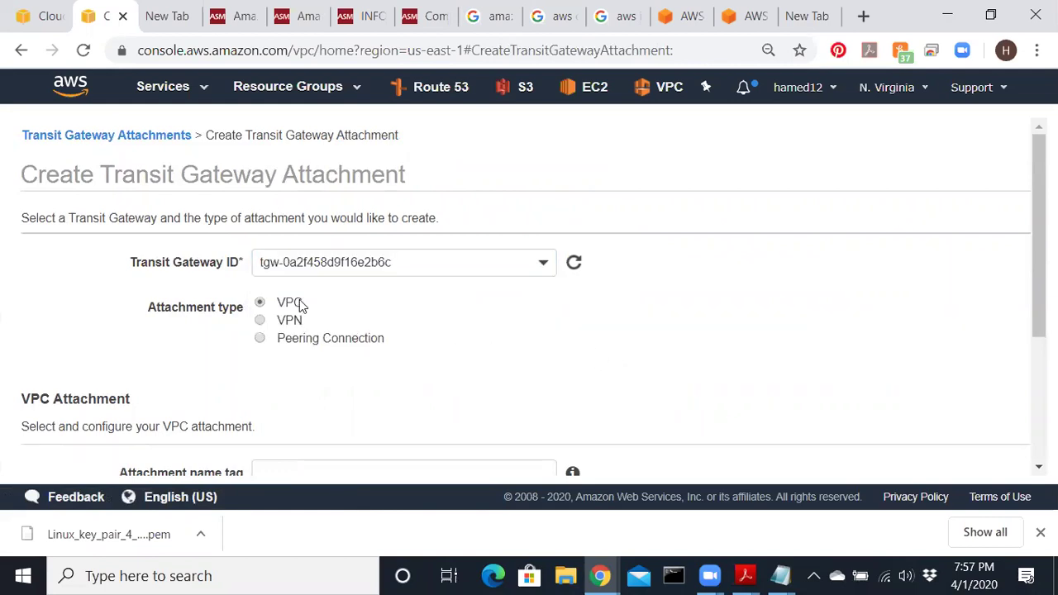
- Name the attachment VPC1 and choose VPC1 10.1.0.0/16 as the VPC to attach
scroll(421, 301, down, 3)
click(387, 283)
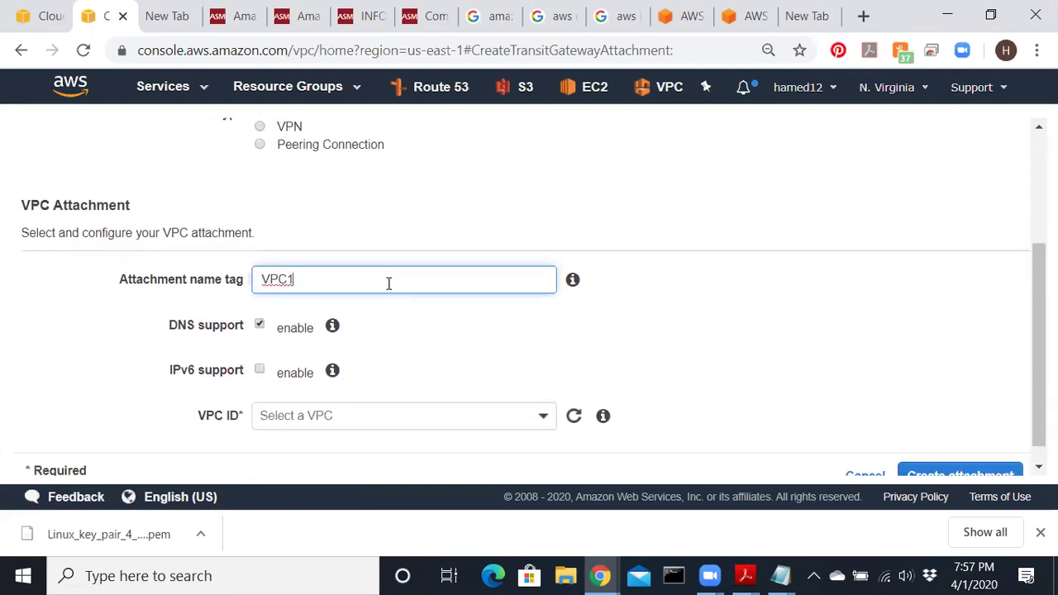
scroll(388, 282, down, 1)
click(539, 397)
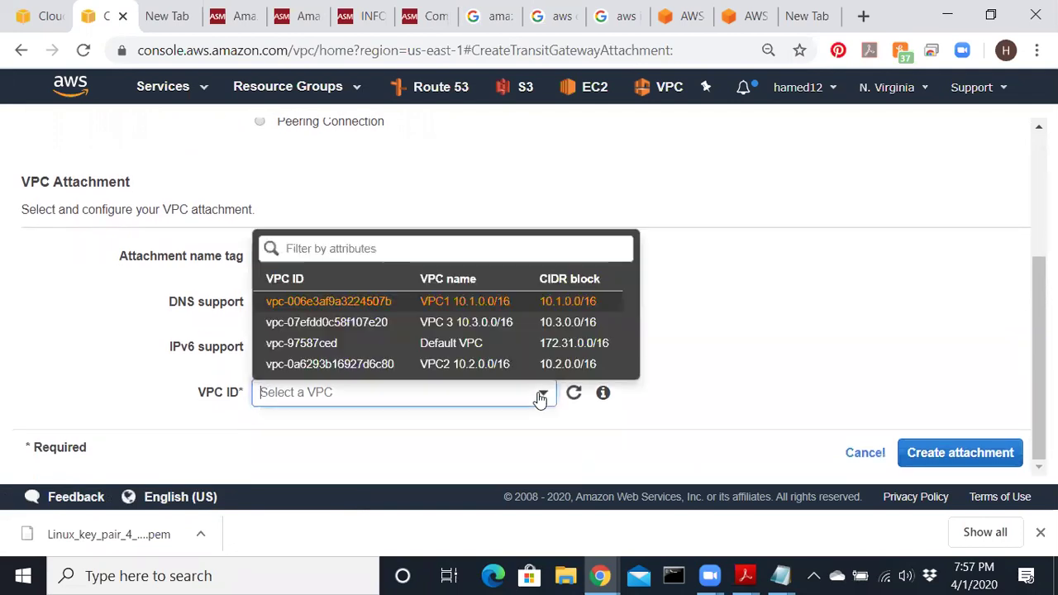
click(512, 308)
- Exclude the us-east-1b private subnet so only the us-east-1a public subnet 10.1.1.0/24 is selected, and create the attachment
scroll(579, 331, down, 1)
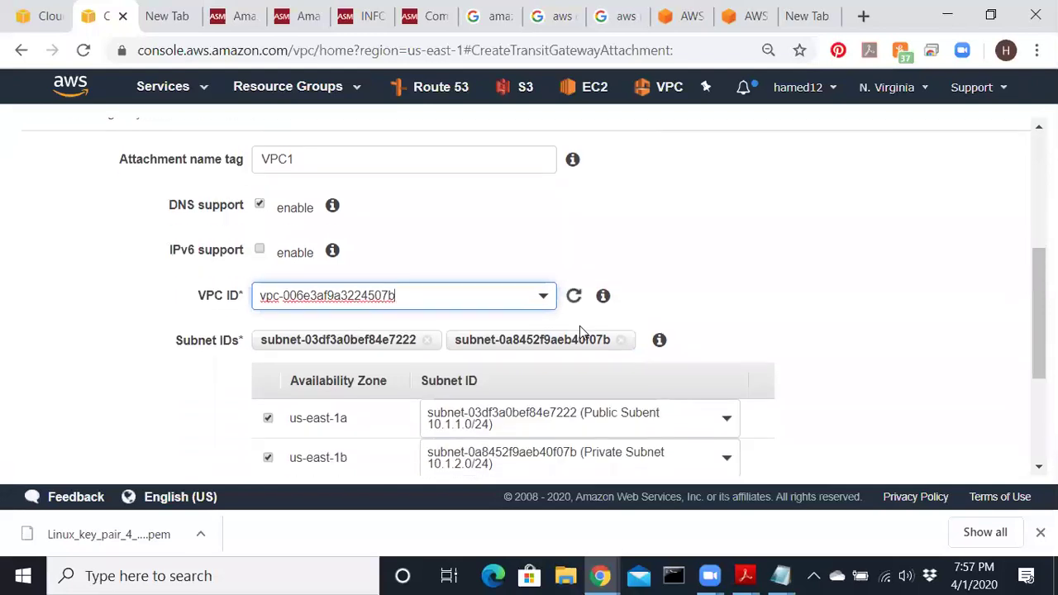
scroll(579, 331, down, 1)
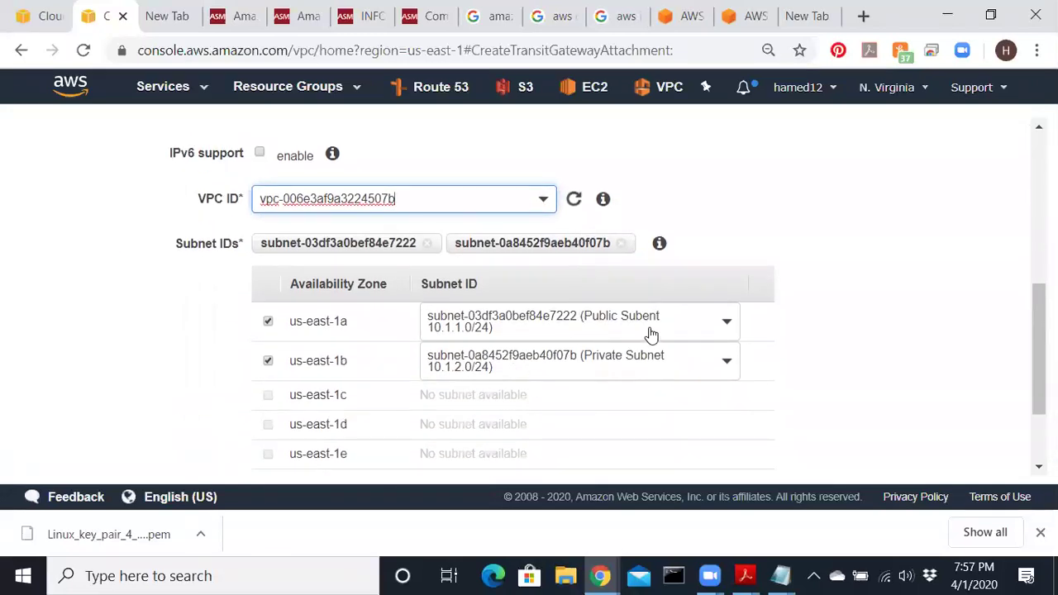
click(268, 361)
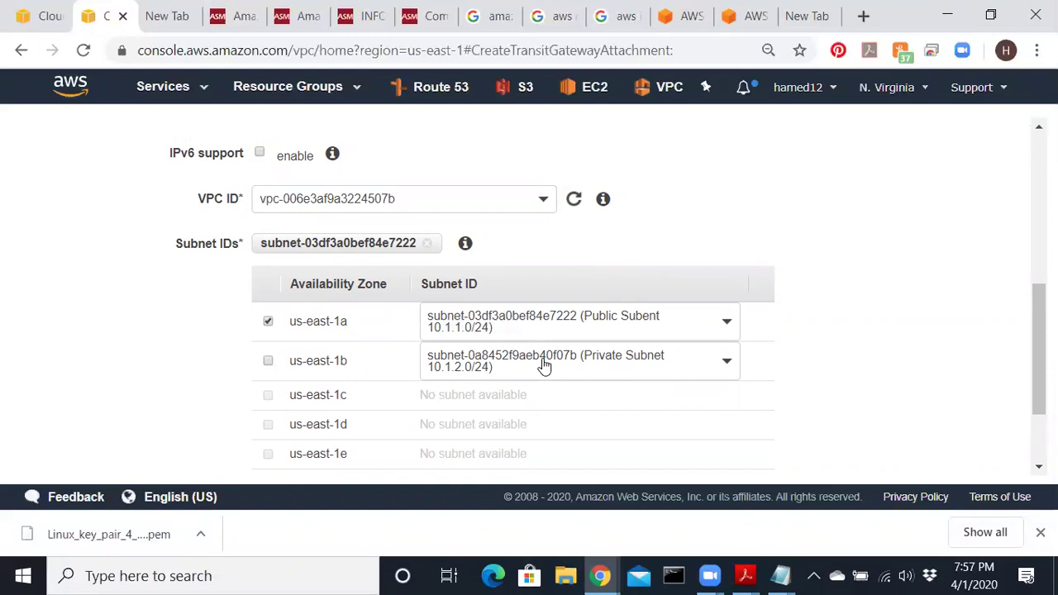
scroll(879, 385, down, 3)
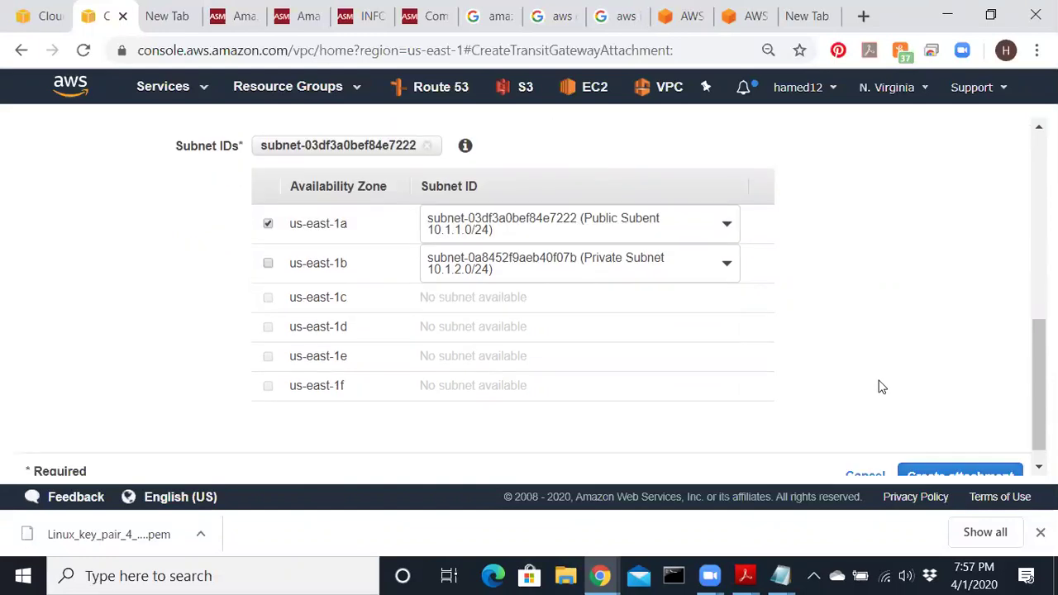
click(922, 451)
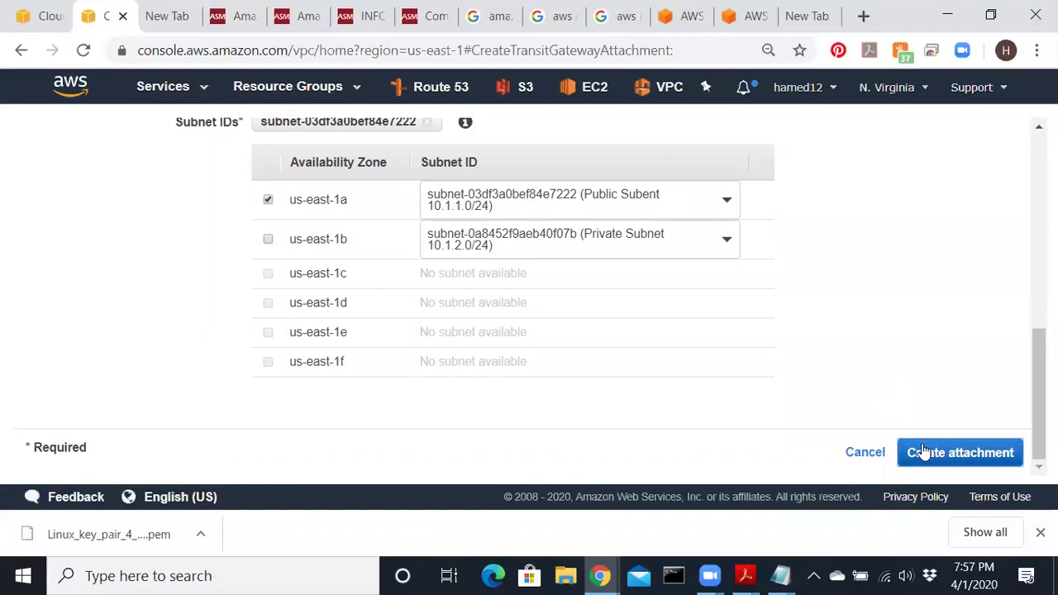
click(826, 312)
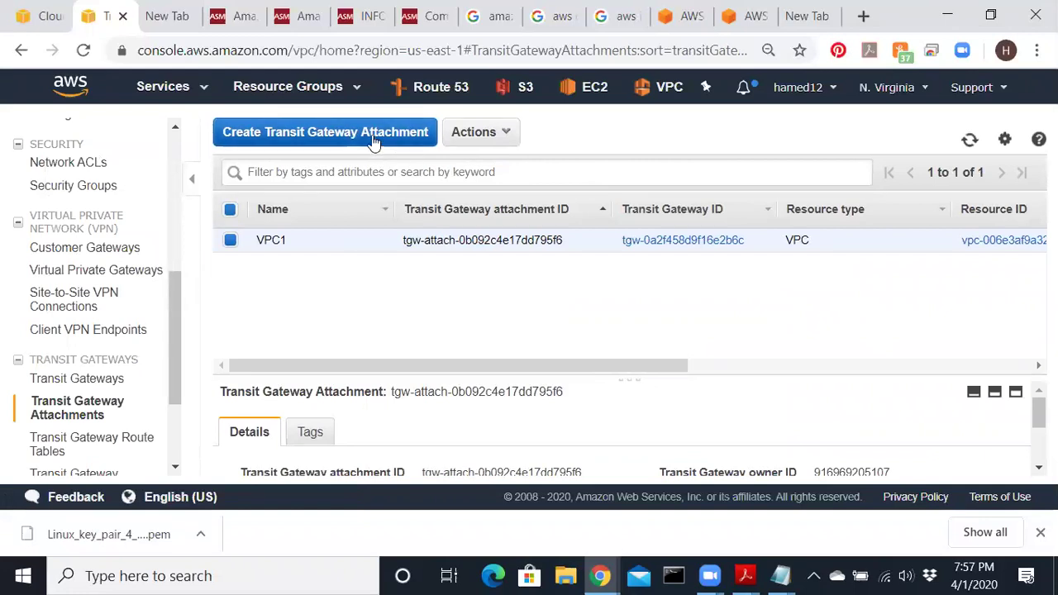
- Switch to Amazon AWS Gateway.pdf in Acrobat Reader and read Step 11 on attaching the three VPCs
click(739, 572)
click(933, 482)
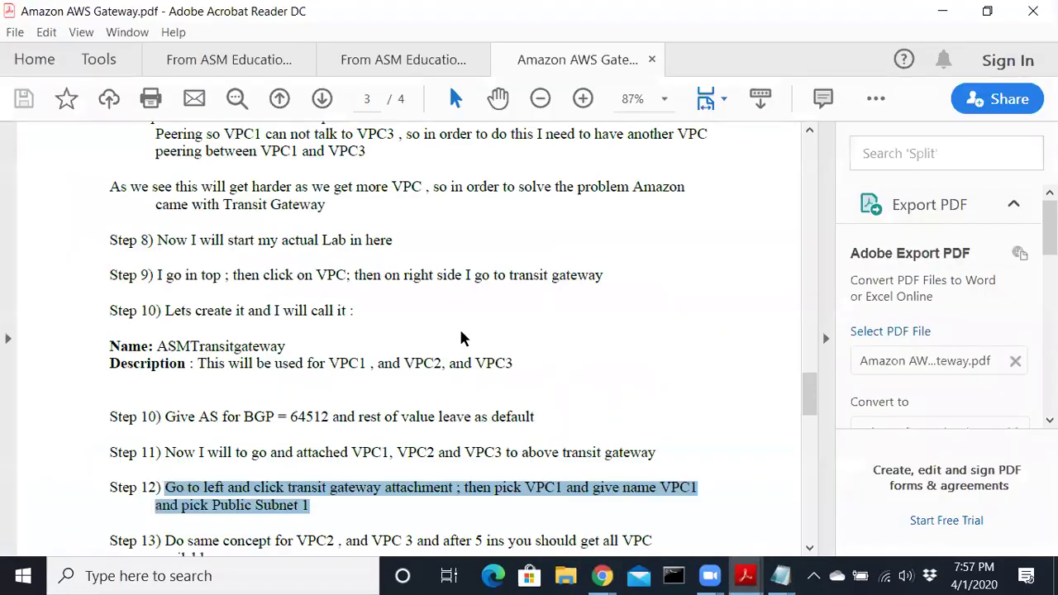
drag(264, 454, 655, 453)
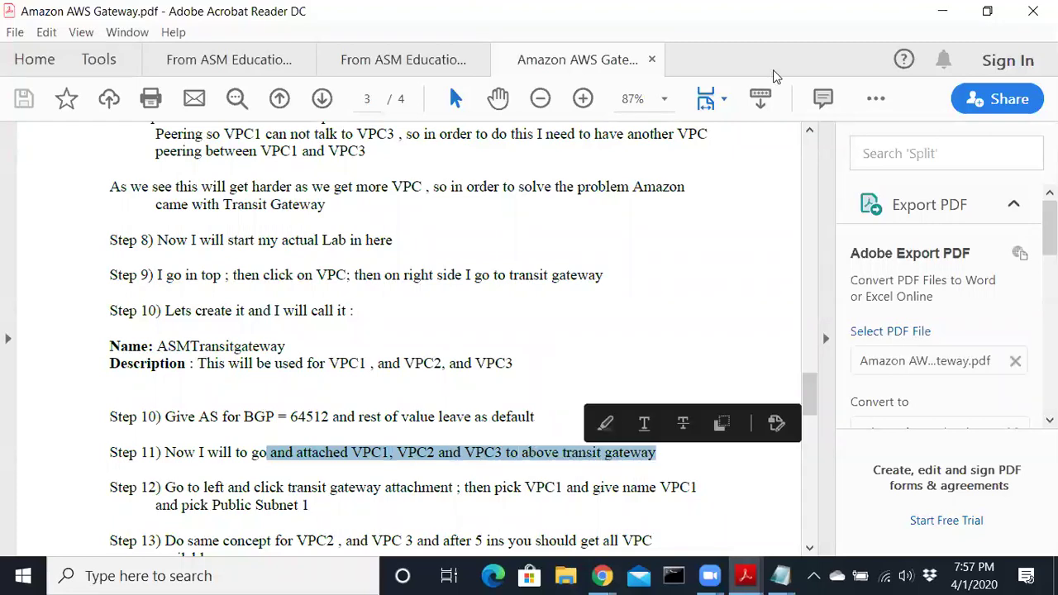
- Return to Chrome and start another transit gateway attachment for ASMTransitgateway
key(alt+Tab)
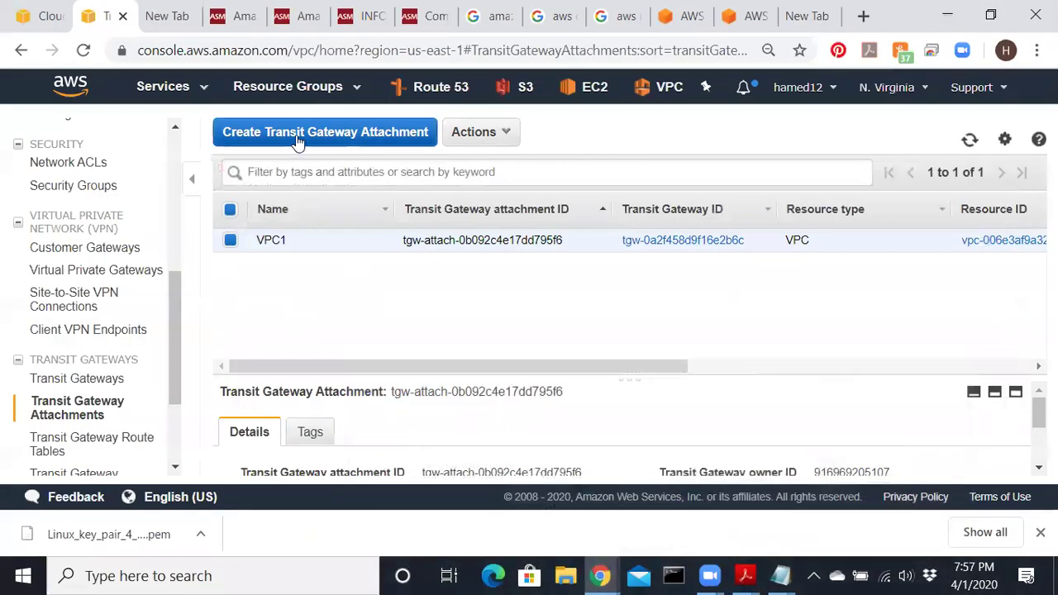
click(298, 140)
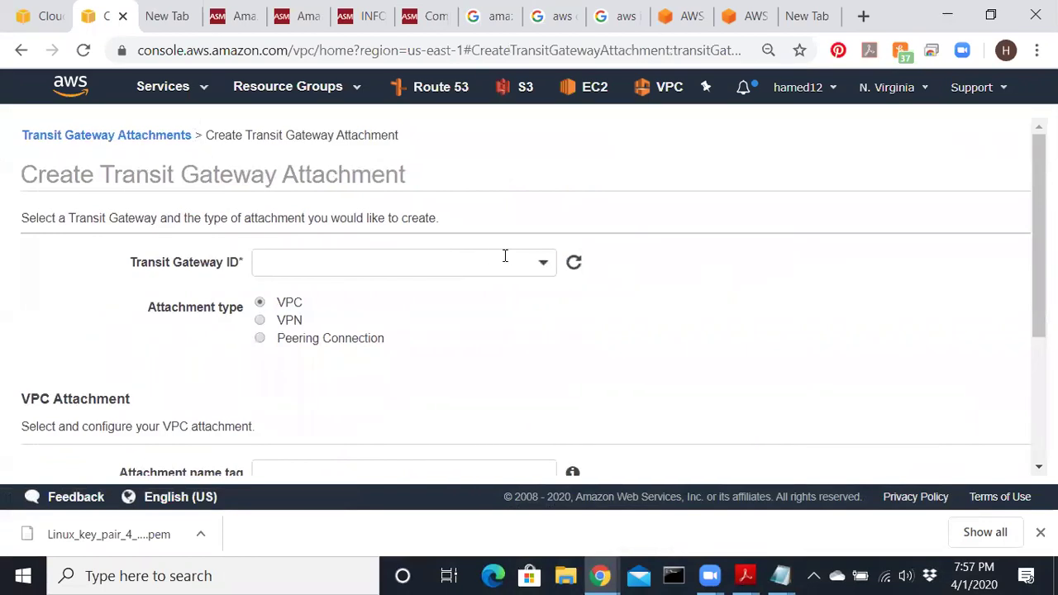
click(544, 266)
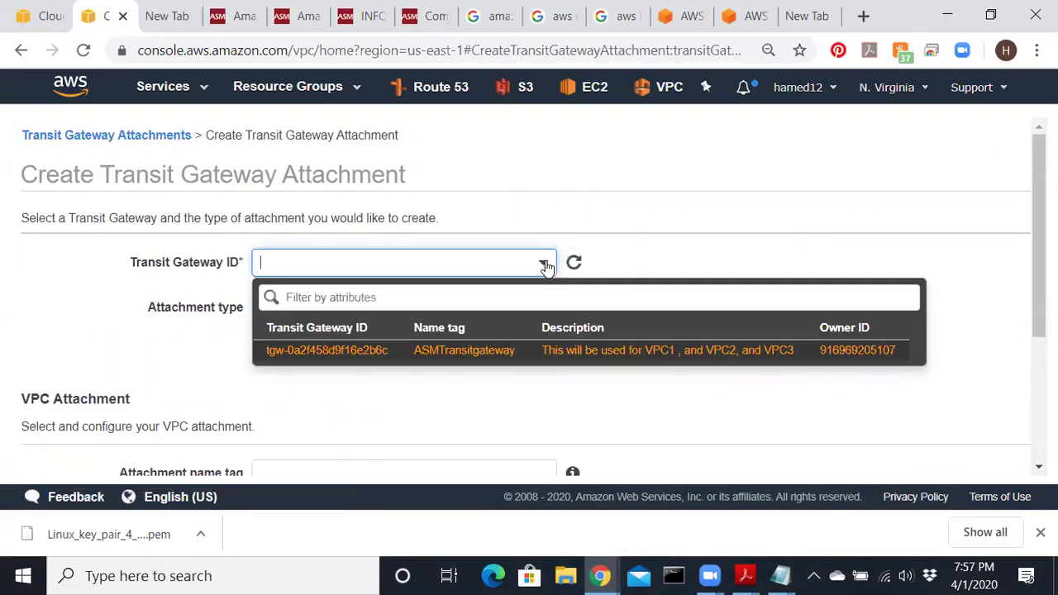
click(430, 354)
- Name the attachment VPC2 and choose VPC2 10.2.0.0/16 as the VPC to attach
scroll(428, 364, down, 1)
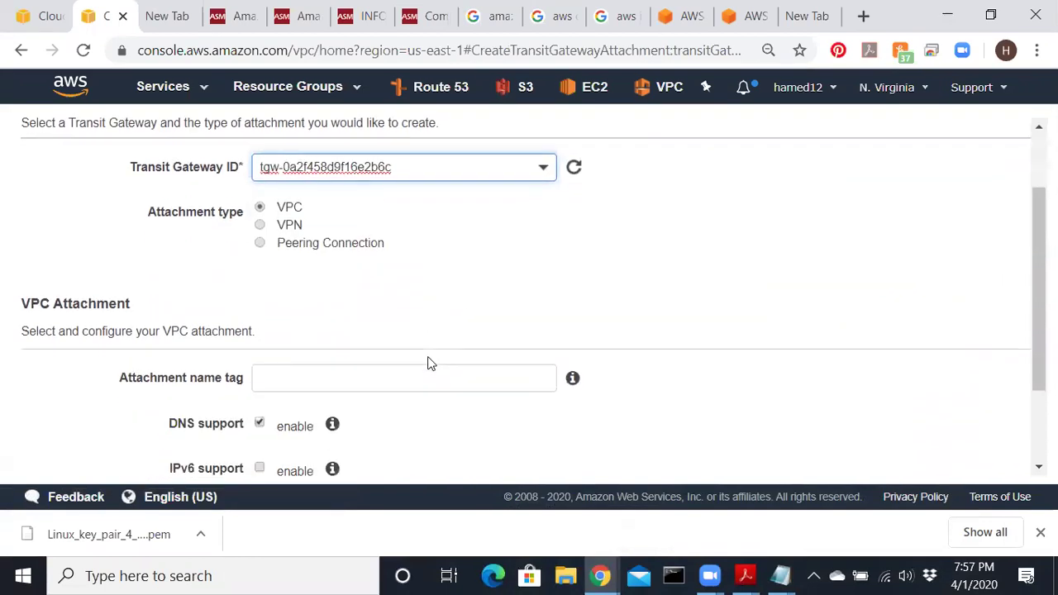
click(356, 383)
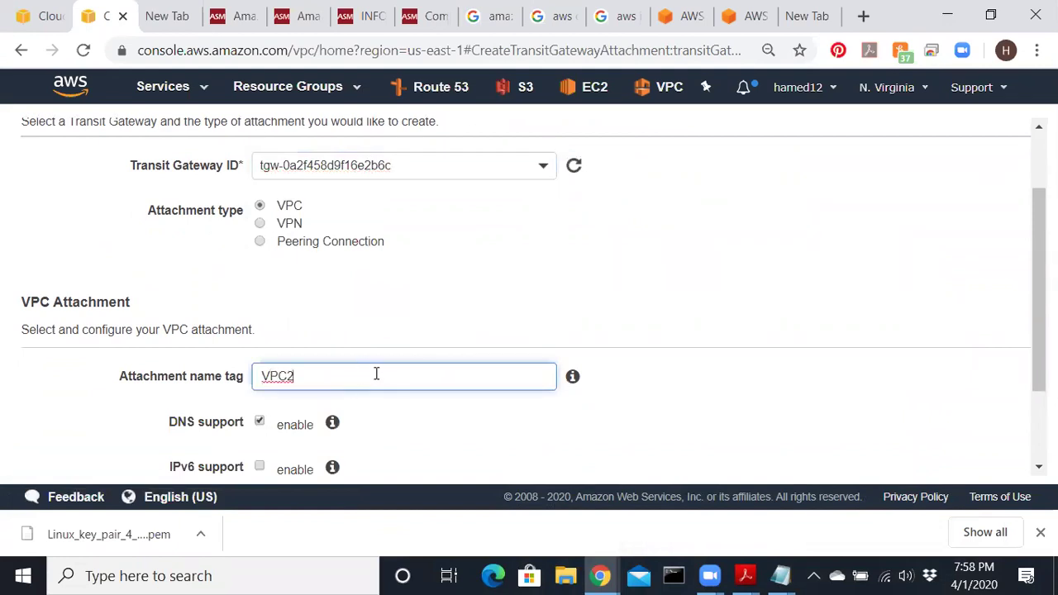
scroll(376, 378, down, 2)
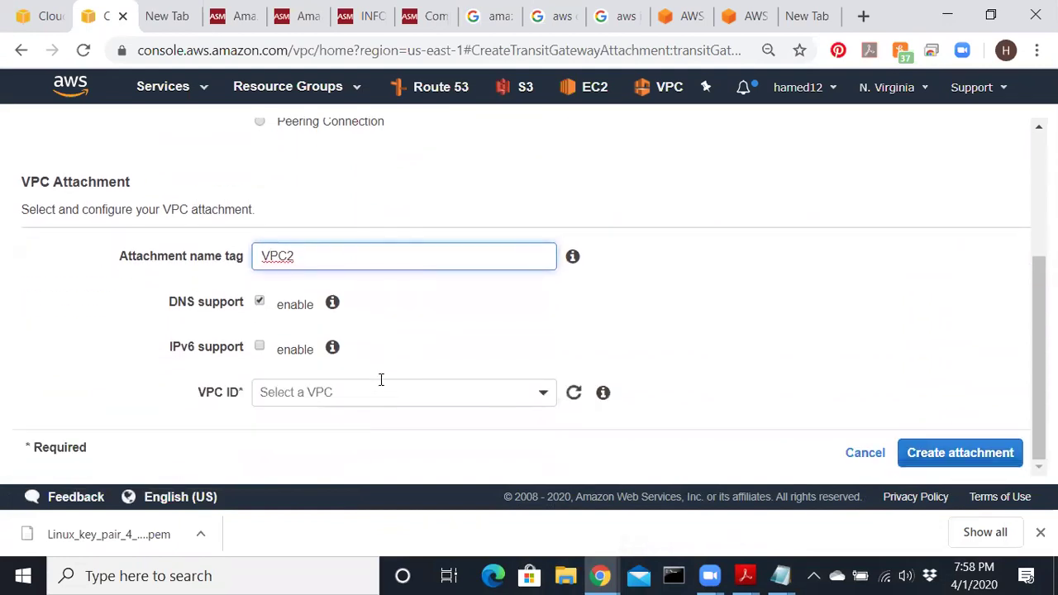
click(528, 393)
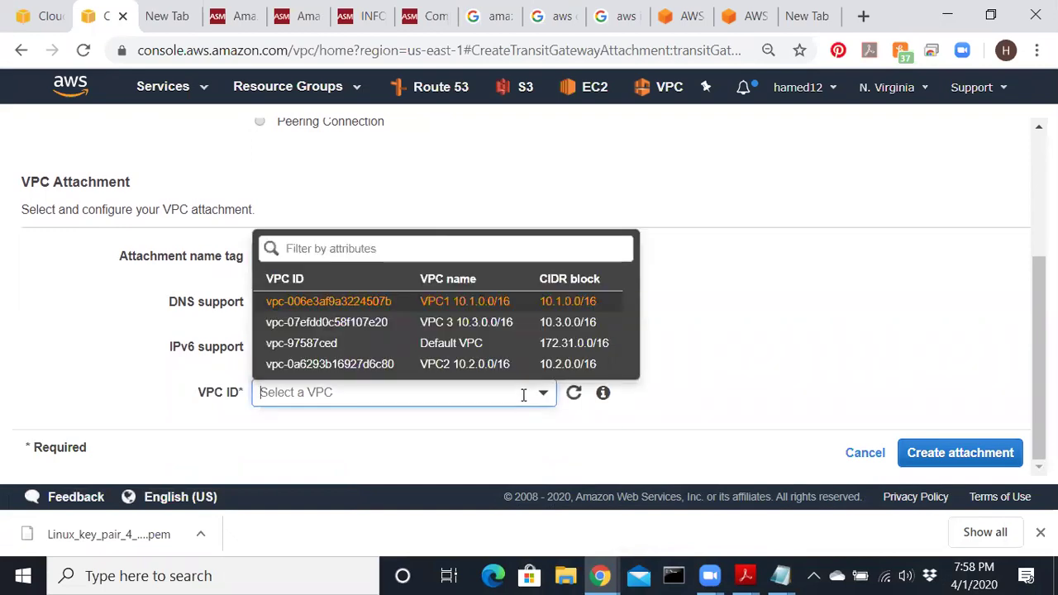
click(459, 365)
- Create the VPC2 attachment with the us-east-1a private subnet 10.2.2.0/24 and dismiss the confirmation
scroll(458, 368, down, 3)
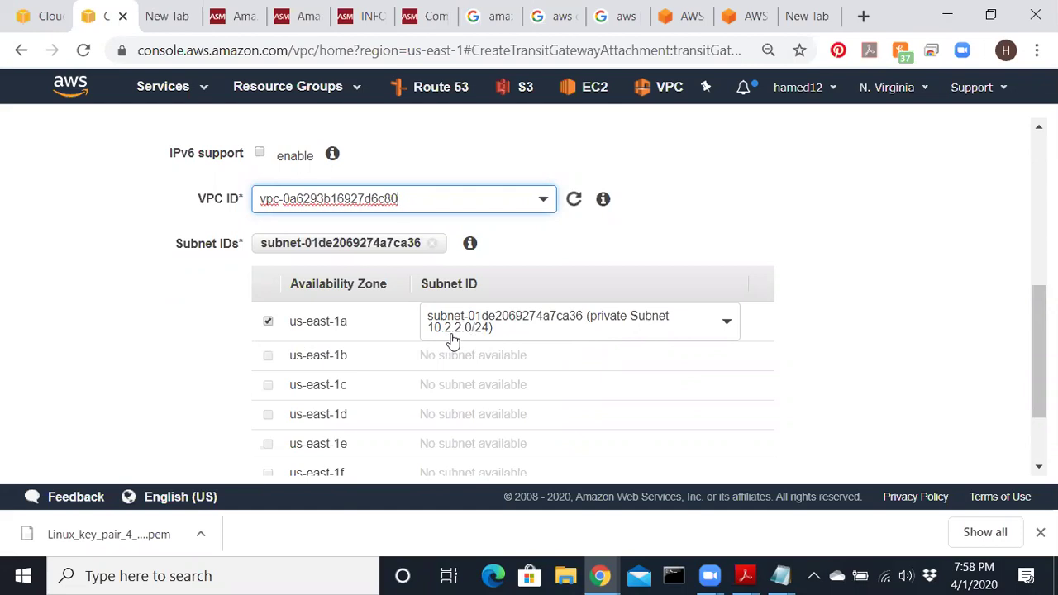
scroll(453, 339, down, 3)
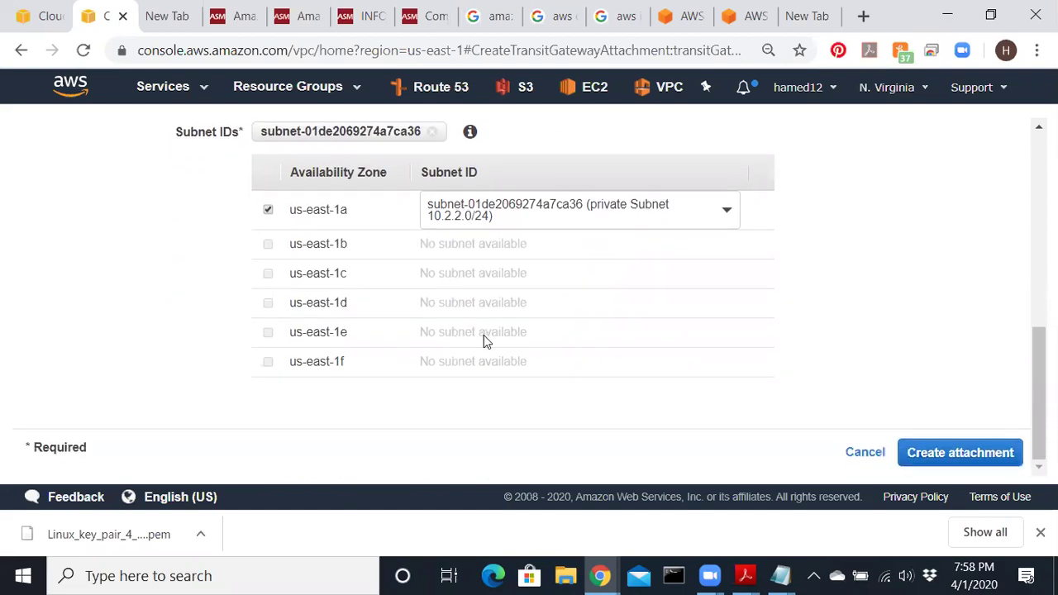
click(918, 462)
click(800, 319)
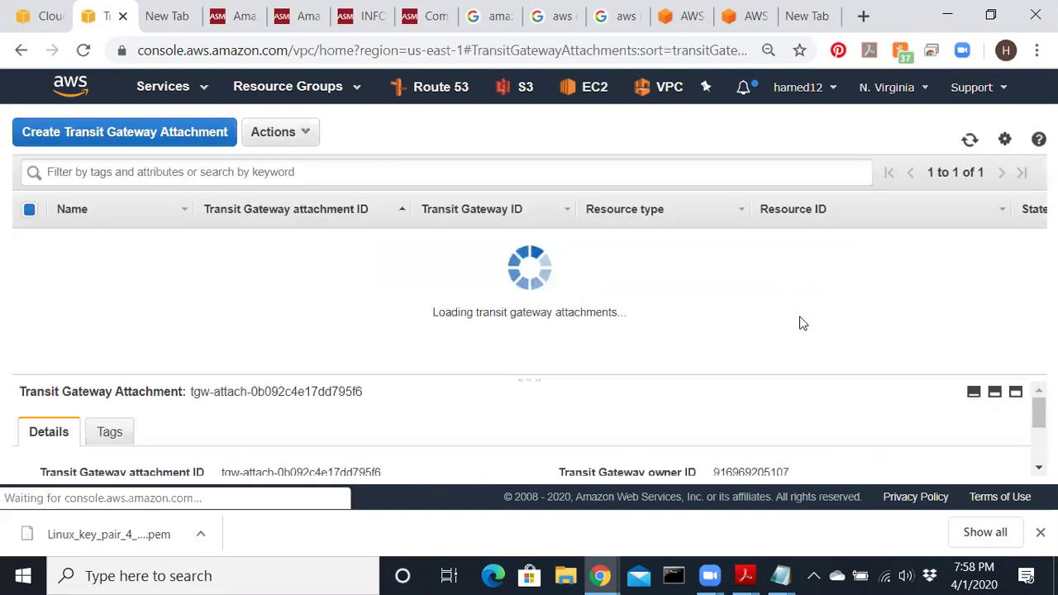
- Start a new transit gateway attachment and select ASMTransitgateway as its transit gateway
click(327, 140)
click(323, 261)
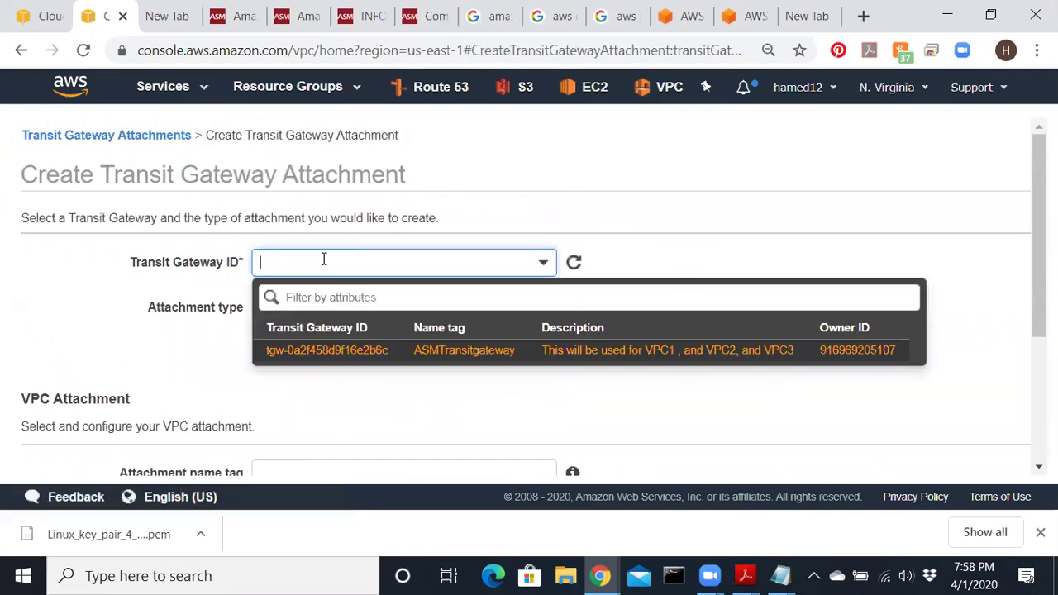
click(353, 349)
- Name the attachment VPC3 and choose VPC 3 10.3.0.0/16 as the VPC to attach
scroll(352, 344, down, 2)
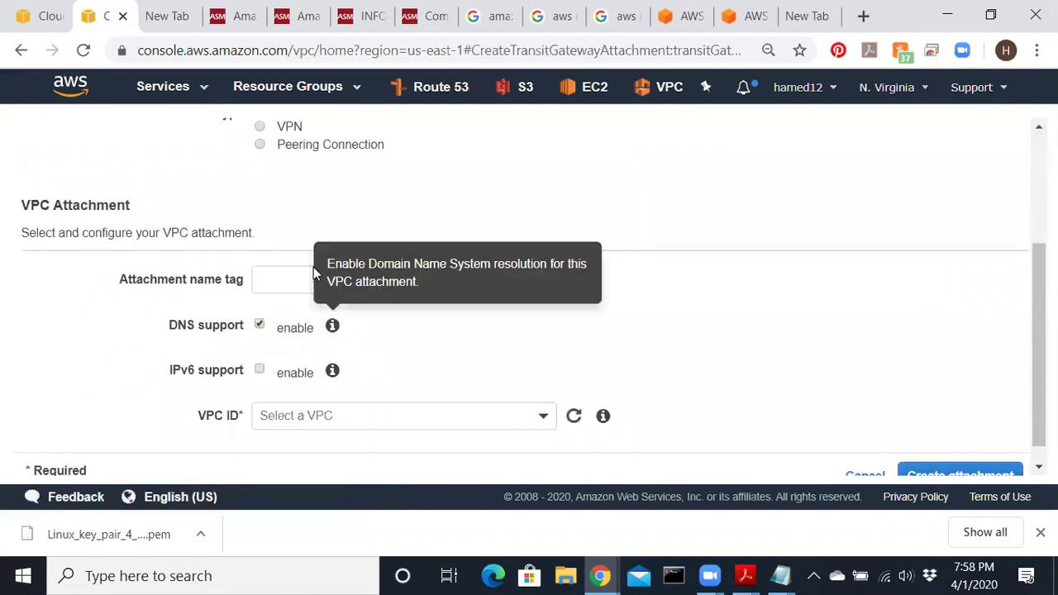
click(293, 274)
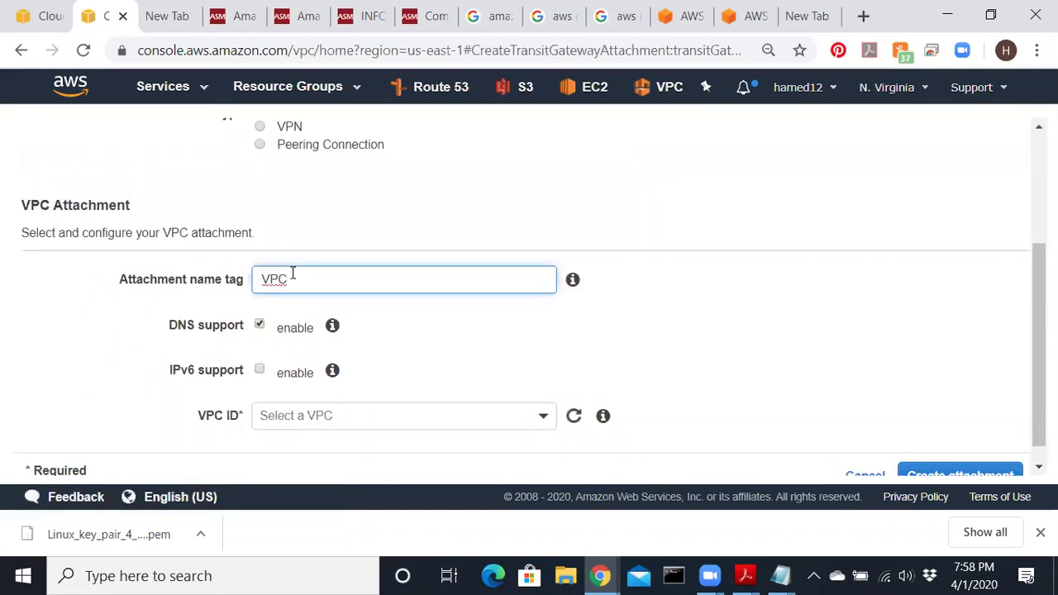
scroll(479, 397, down, 1)
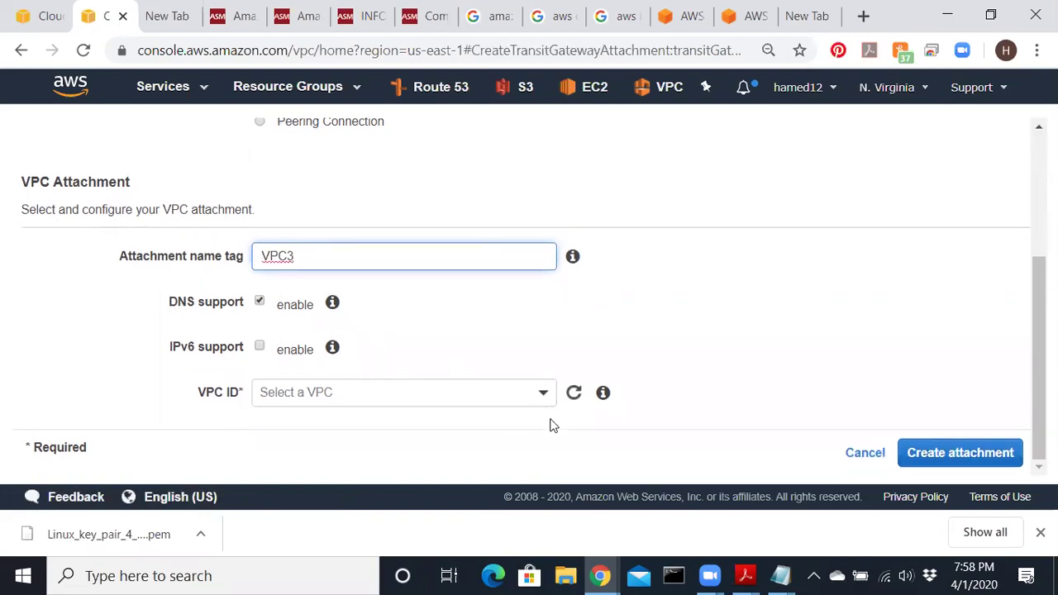
click(543, 401)
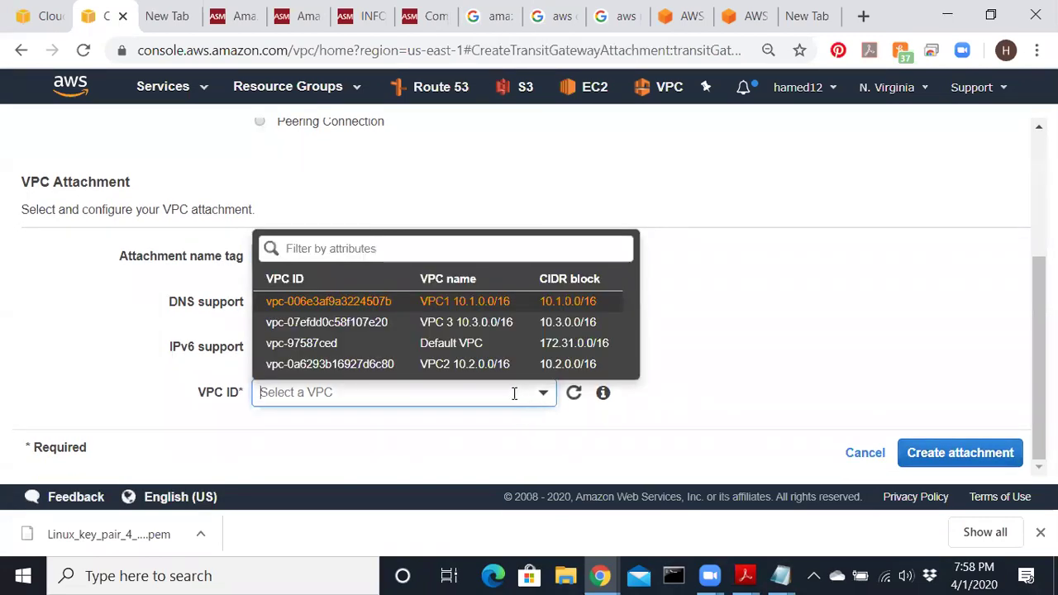
click(496, 322)
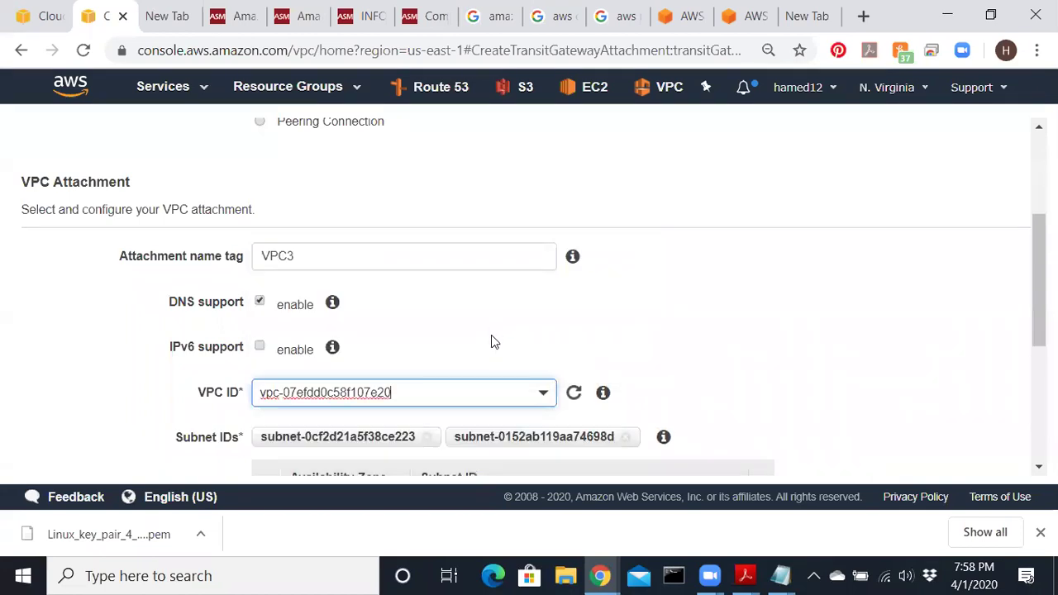
- Exclude the us-east-1b private subnet so only the us-east-1e public subnet 10.3.1.0/24 is selected, and create the attachment
scroll(496, 349, down, 3)
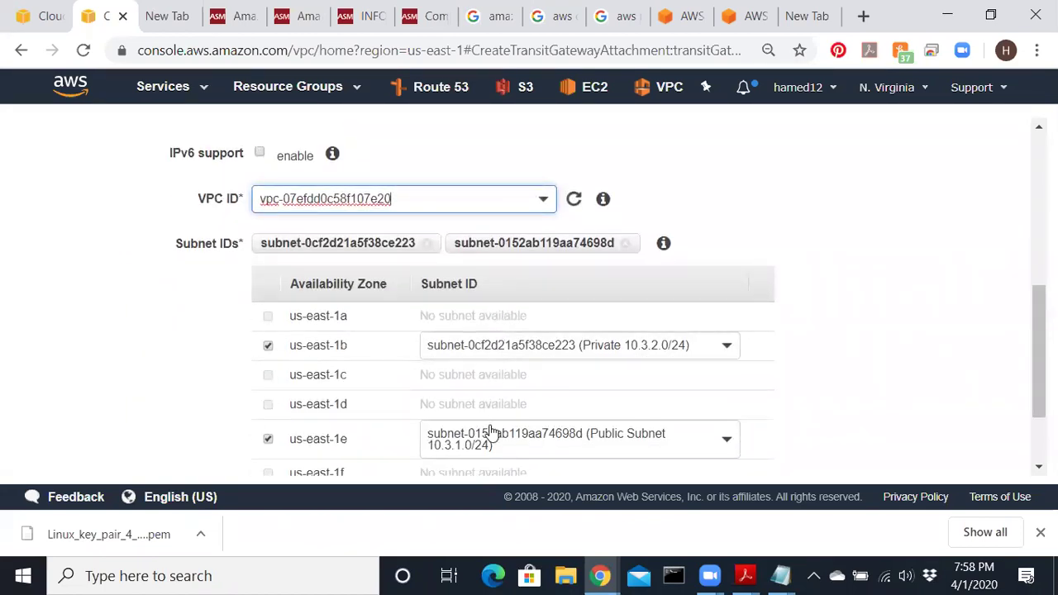
scroll(504, 401, down, 2)
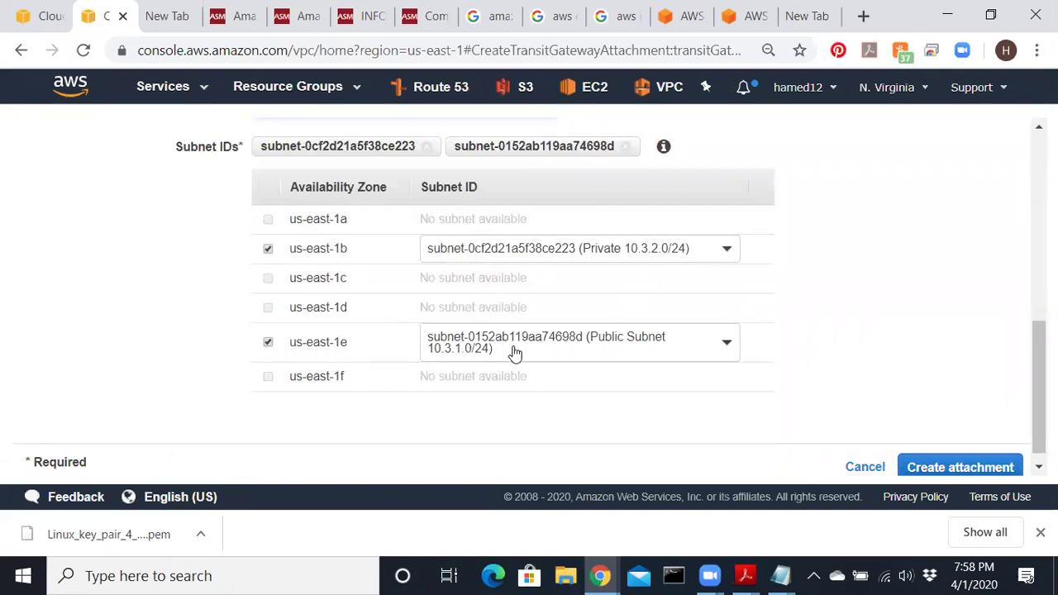
click(268, 250)
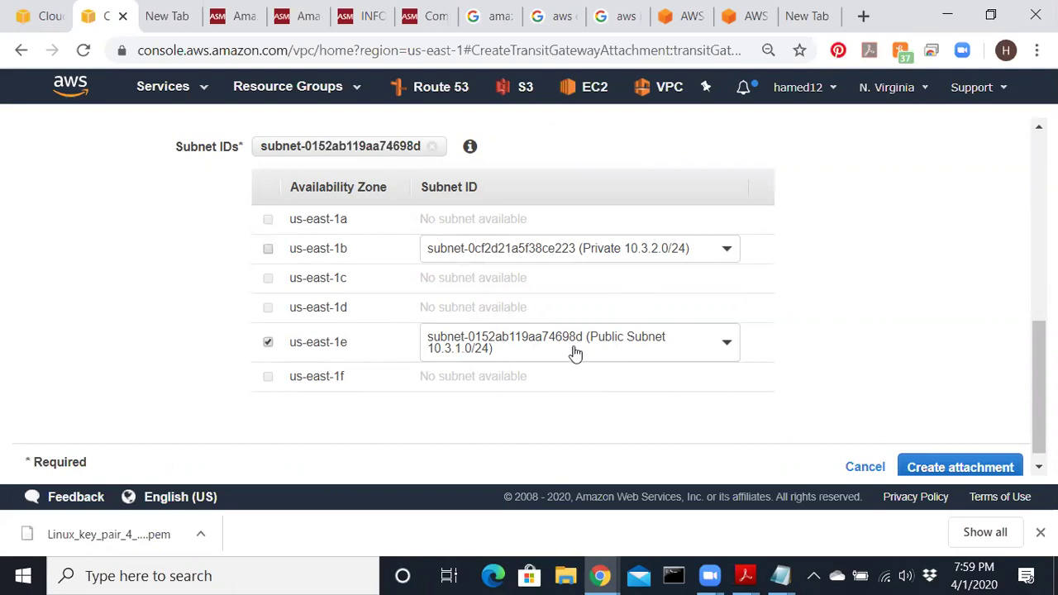
click(947, 468)
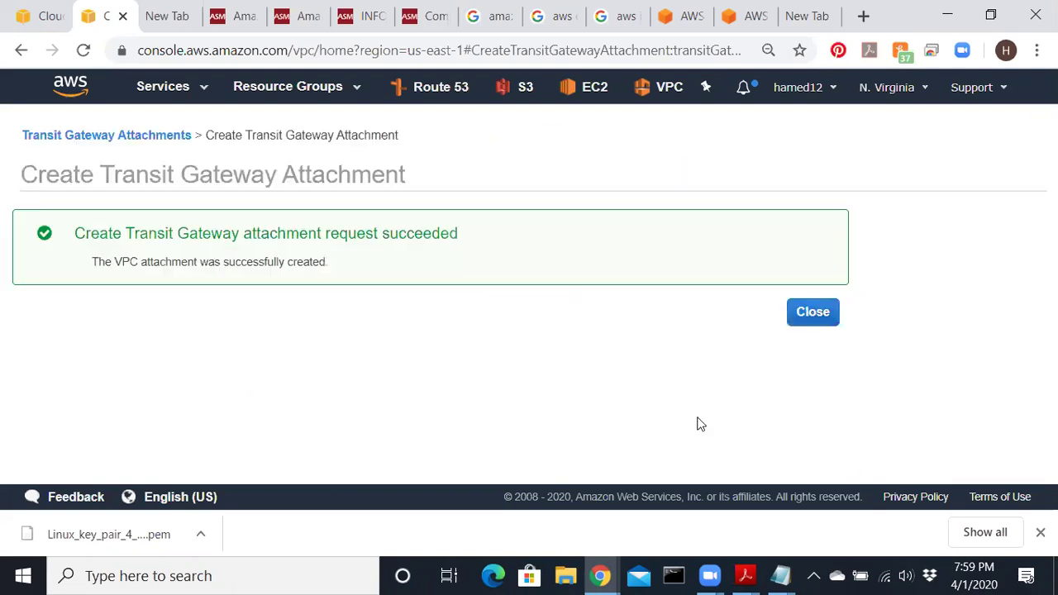
- Close the attachment confirmation and save auto-assign public IPv4 address as enabled for Public Subnet 10.2.1.0/24
click(796, 322)
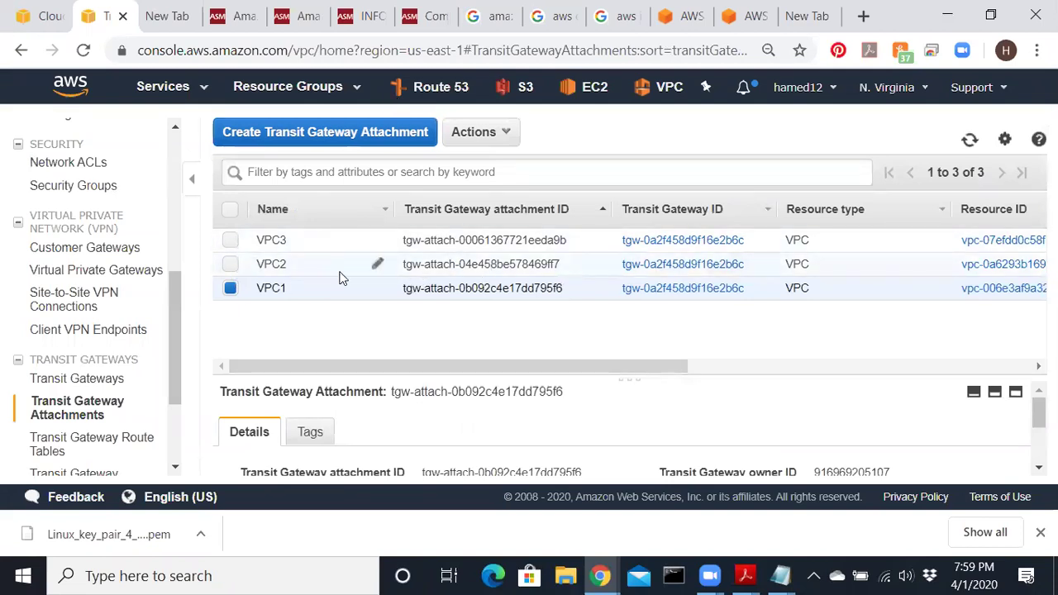
drag(168, 343, 62, 221)
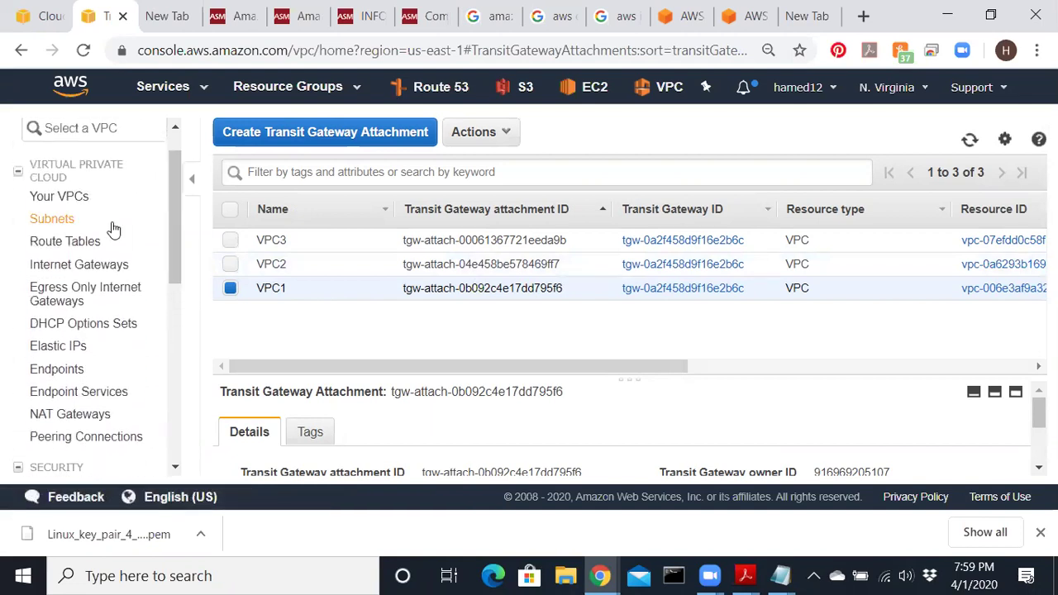
click(58, 222)
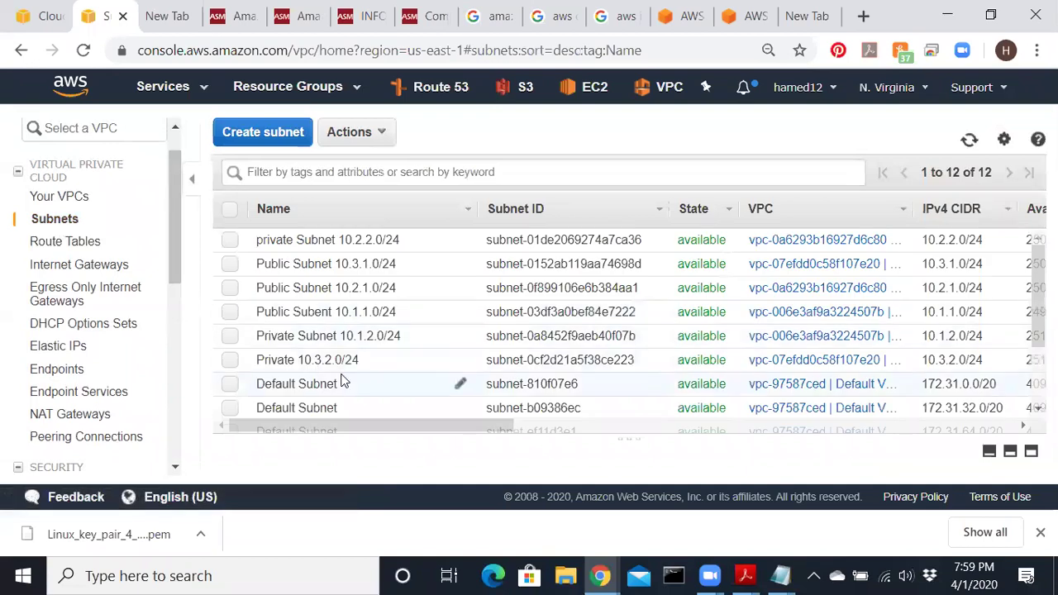
click(230, 287)
click(387, 140)
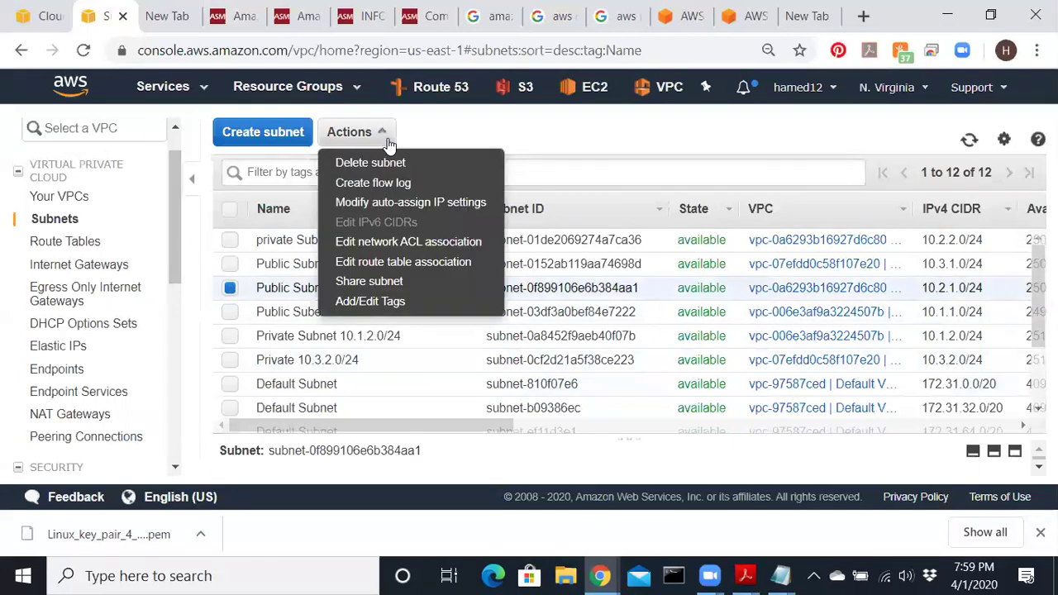
click(379, 202)
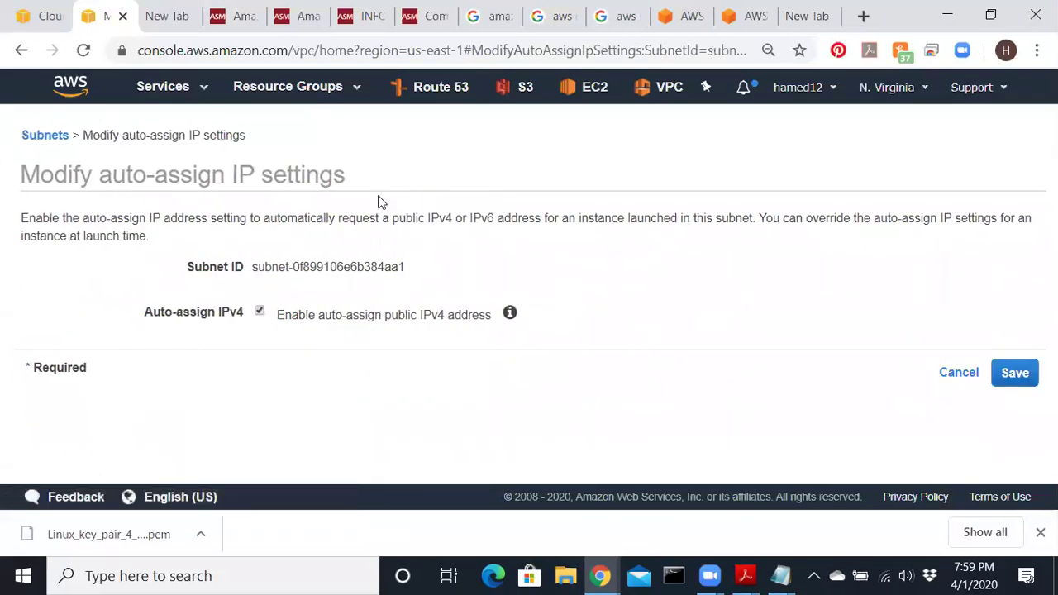
click(1013, 372)
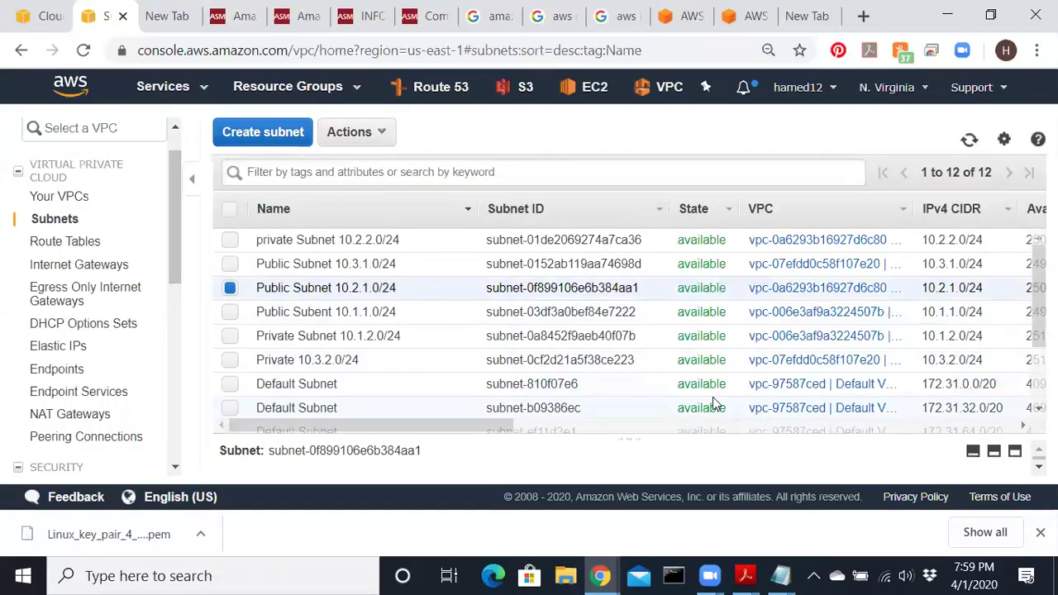
- Save the subnet associations of VPC2's system-created route table with Public Subnet 10.2.1.0/24 as the associated subnet
click(62, 249)
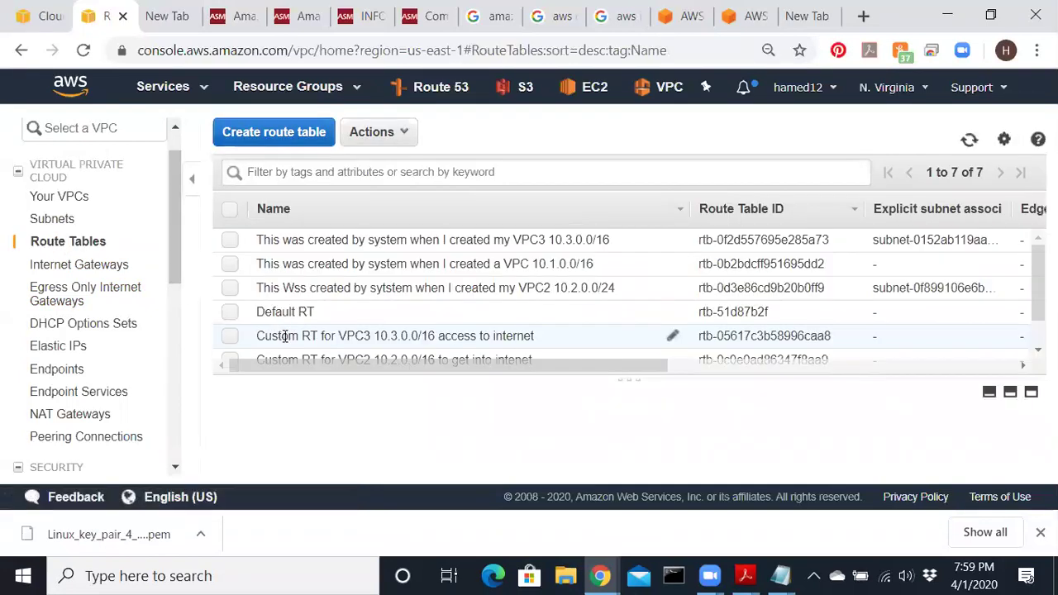
scroll(406, 320, down, 1)
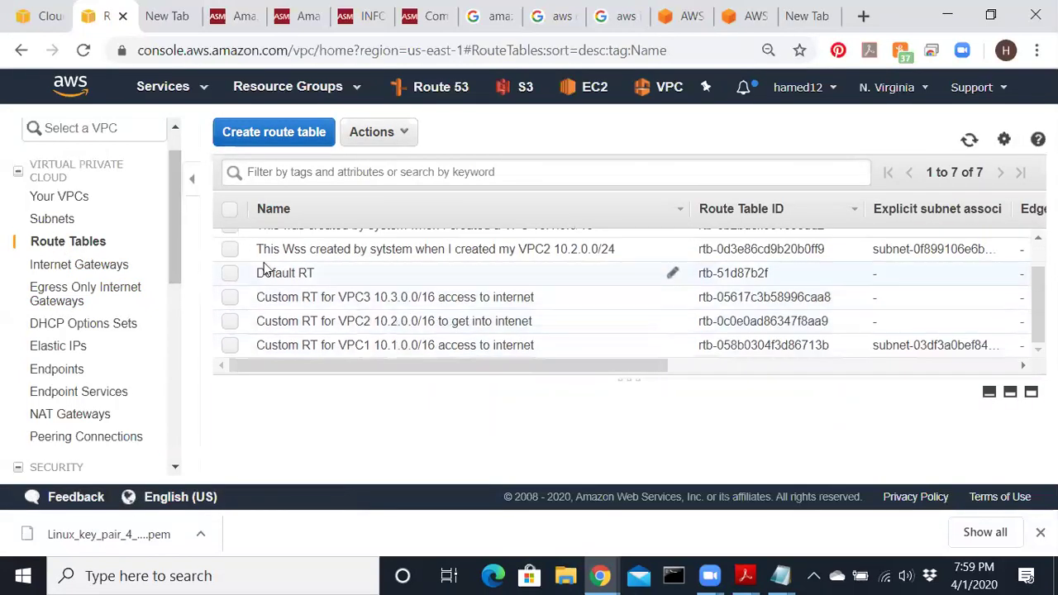
click(234, 250)
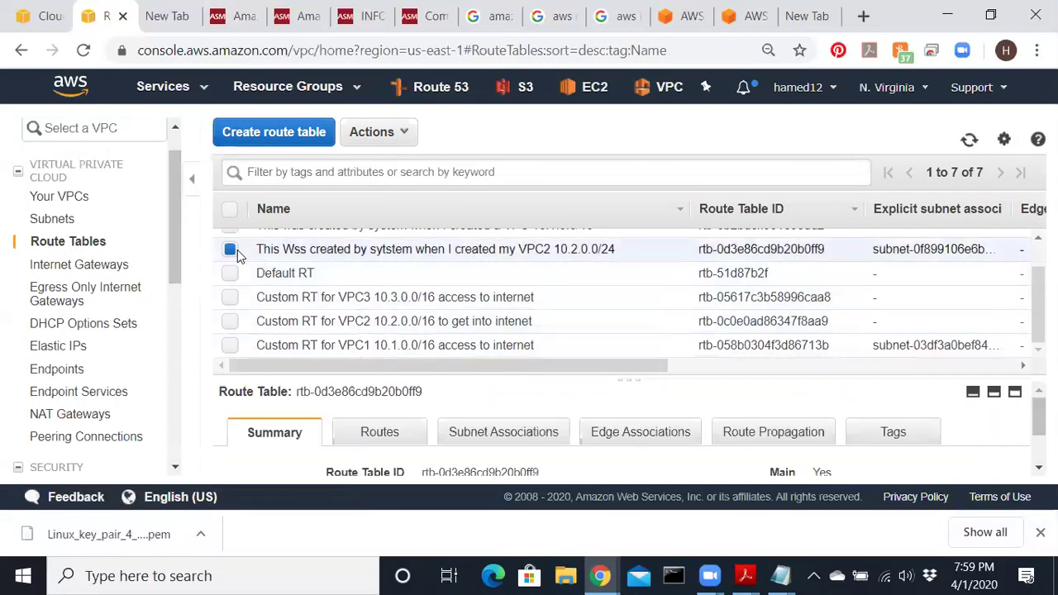
click(454, 431)
click(347, 467)
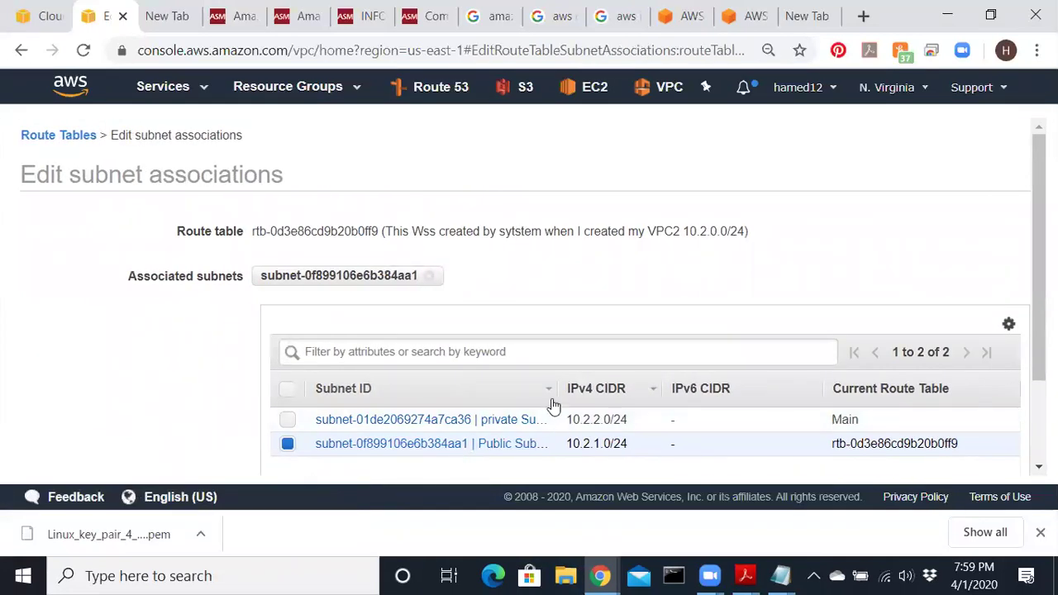
drag(554, 392, 656, 390)
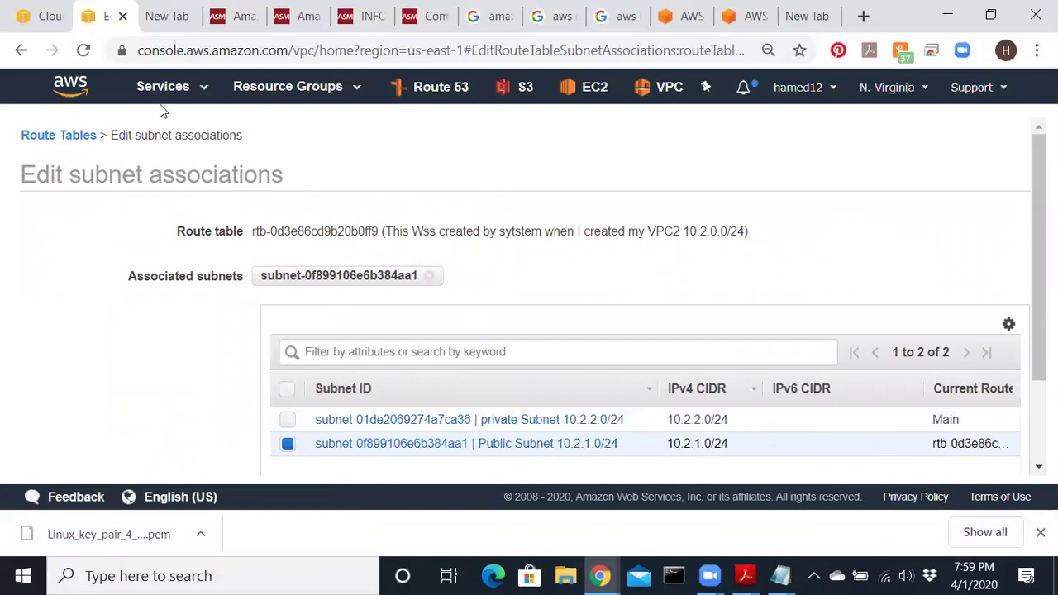
scroll(716, 361, down, 2)
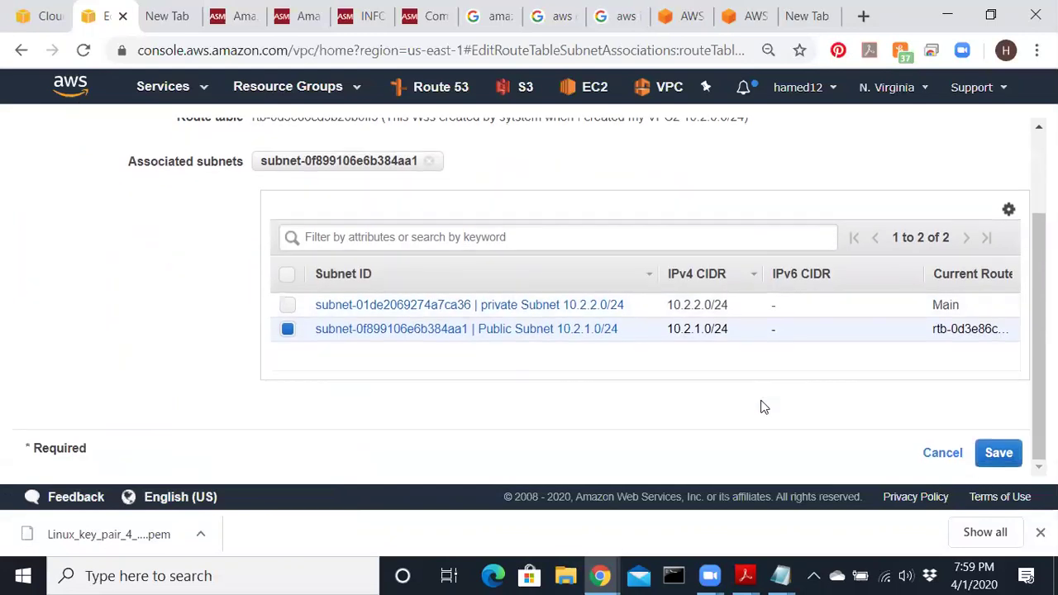
click(998, 453)
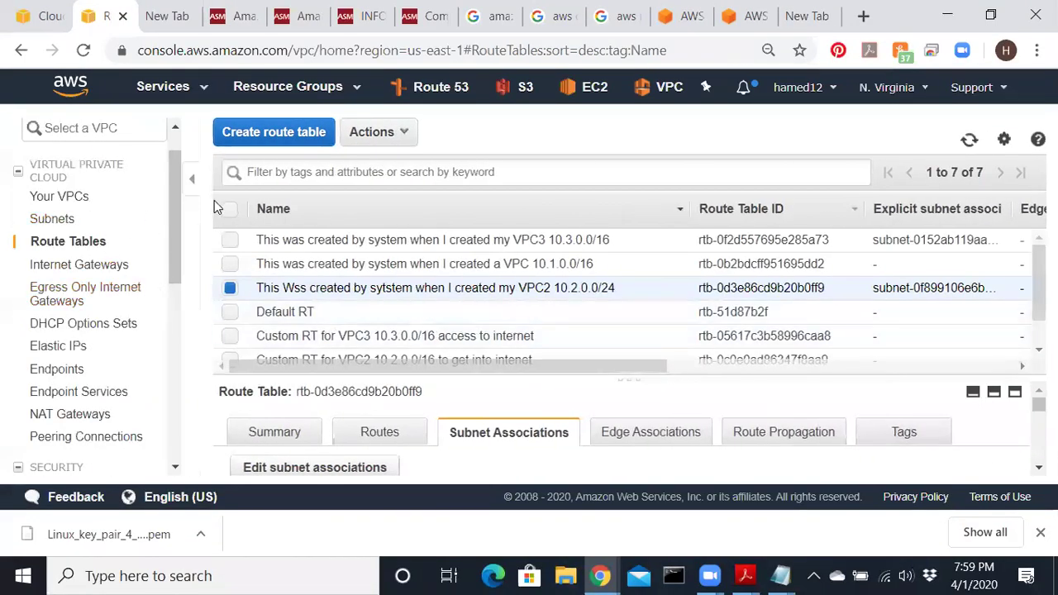
- Look over the transit gateway attachments and open the list of transit gateway route tables
drag(171, 183, 170, 326)
click(93, 338)
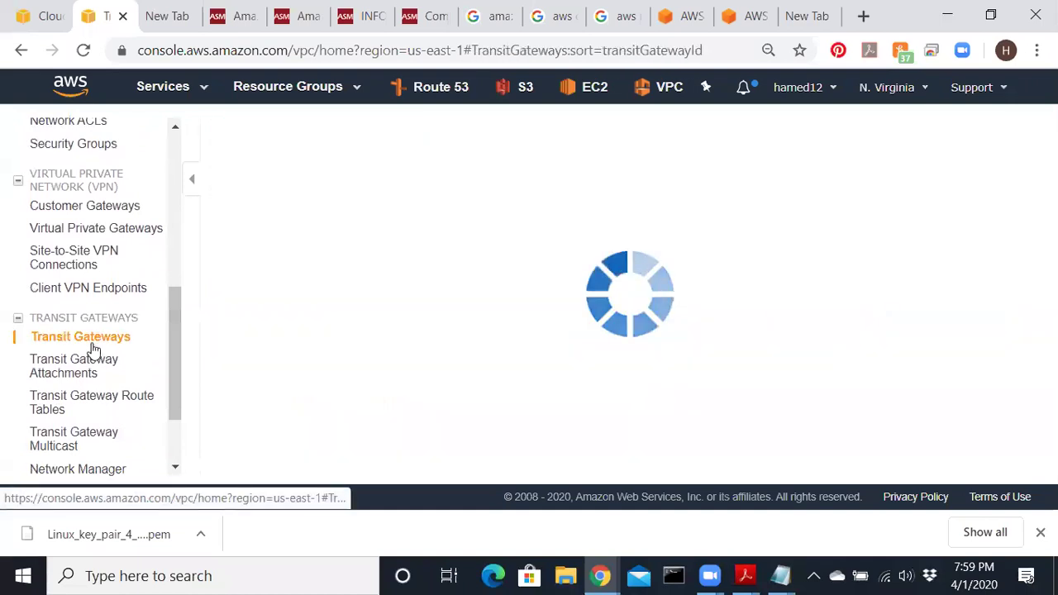
click(96, 367)
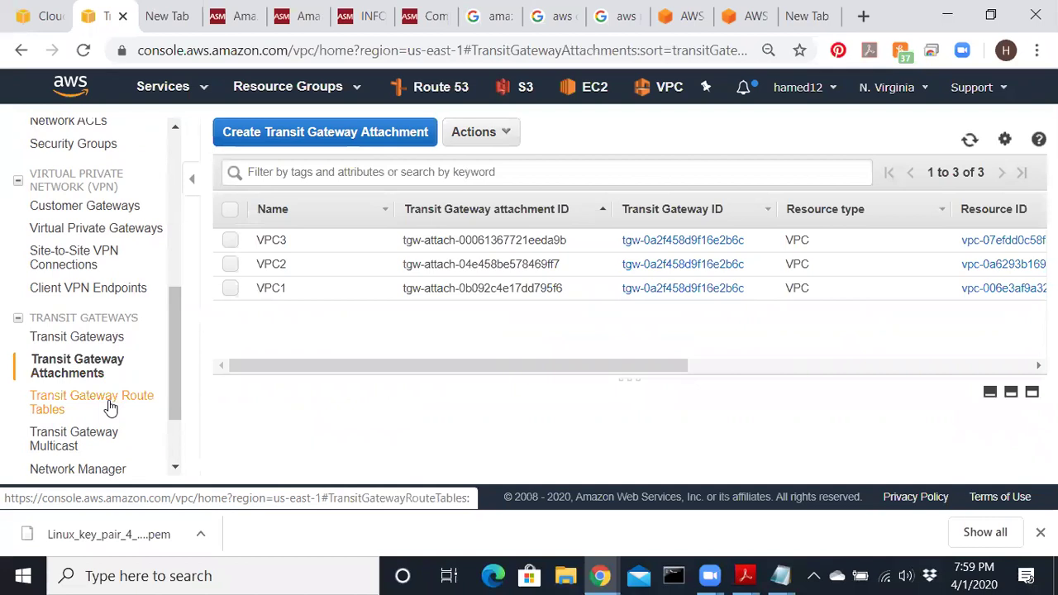
click(112, 405)
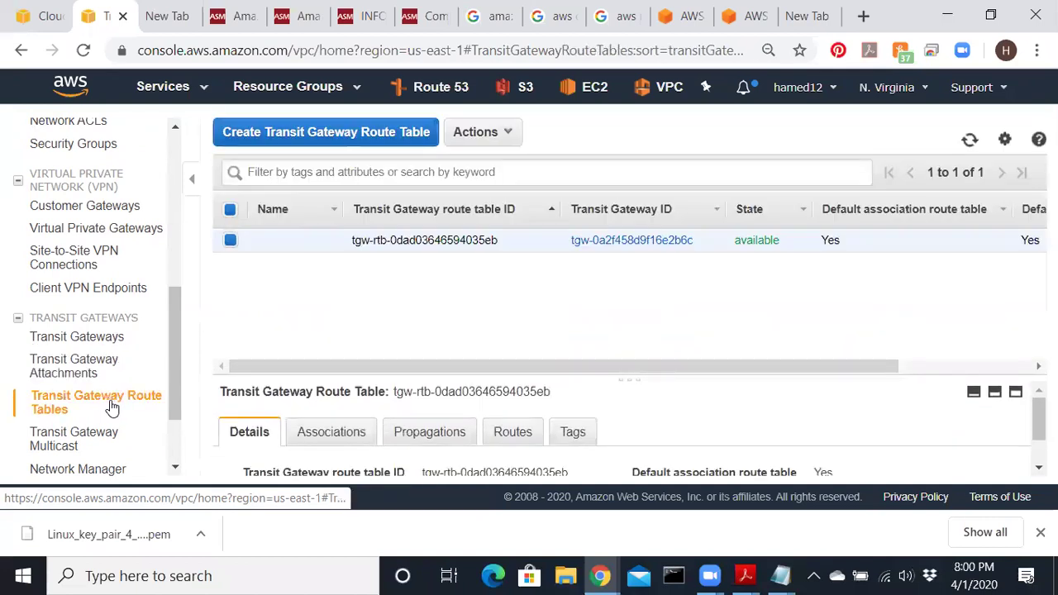
- Switch to Adobe Acrobat Reader and read steps 12 and 13 of Amazon AWS Gateway.pdf about attaching the VPCs
click(747, 576)
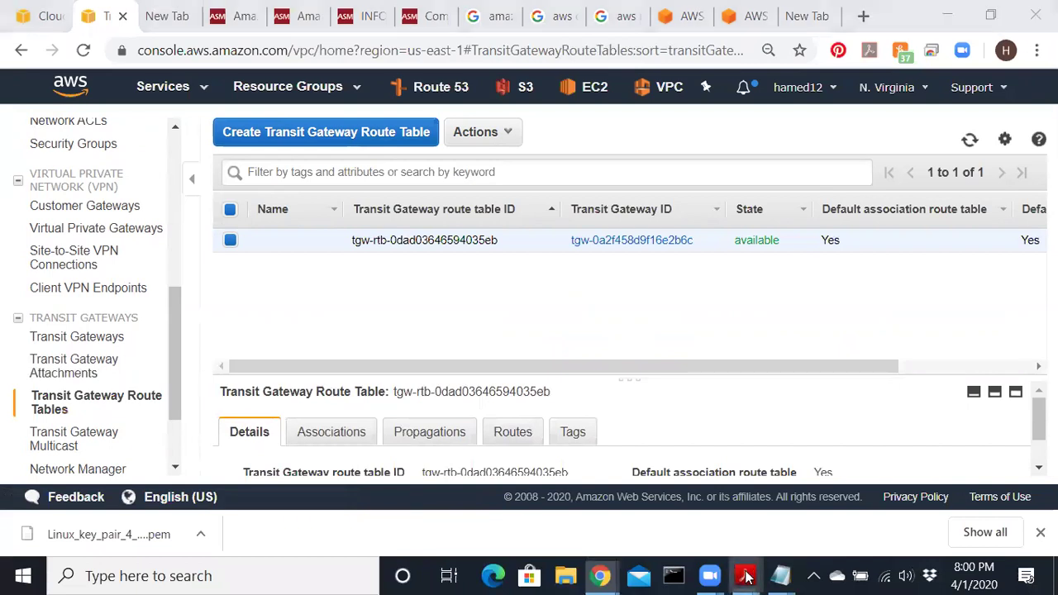
click(942, 501)
scroll(533, 332, down, 2)
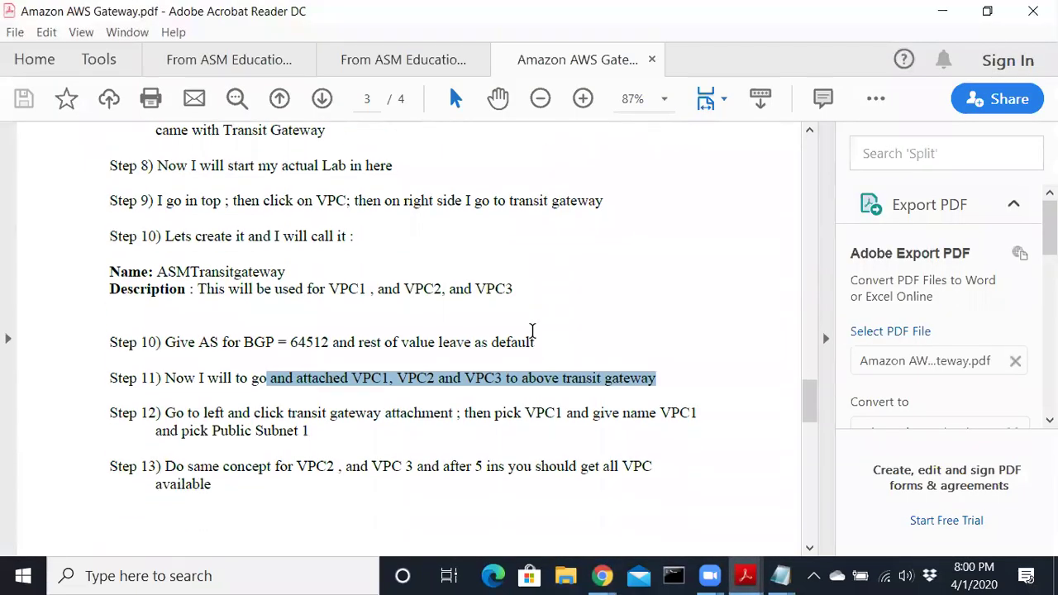
drag(198, 413, 412, 404)
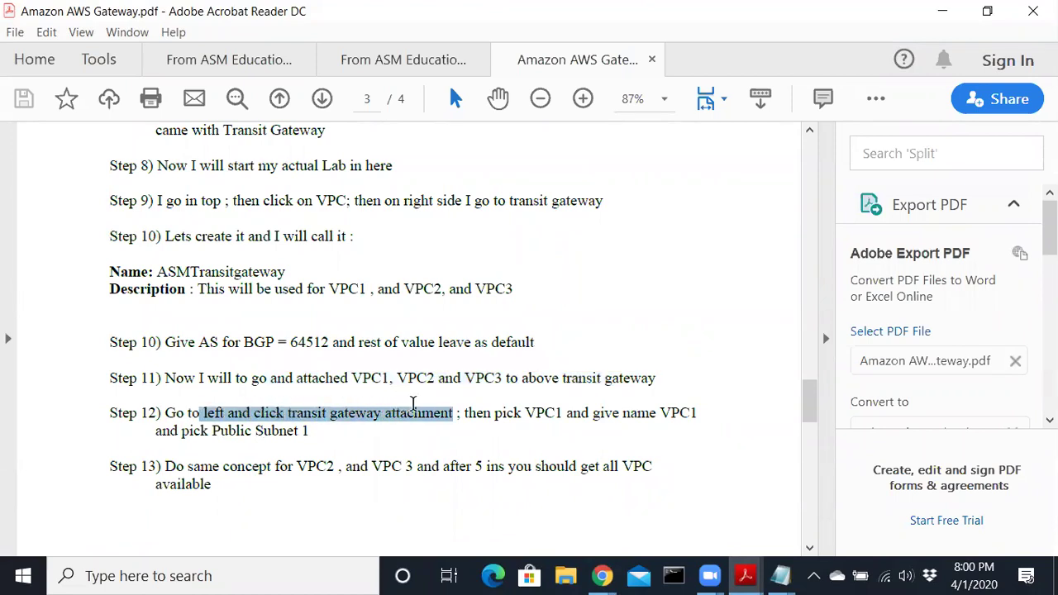
click(246, 476)
drag(247, 476, 318, 459)
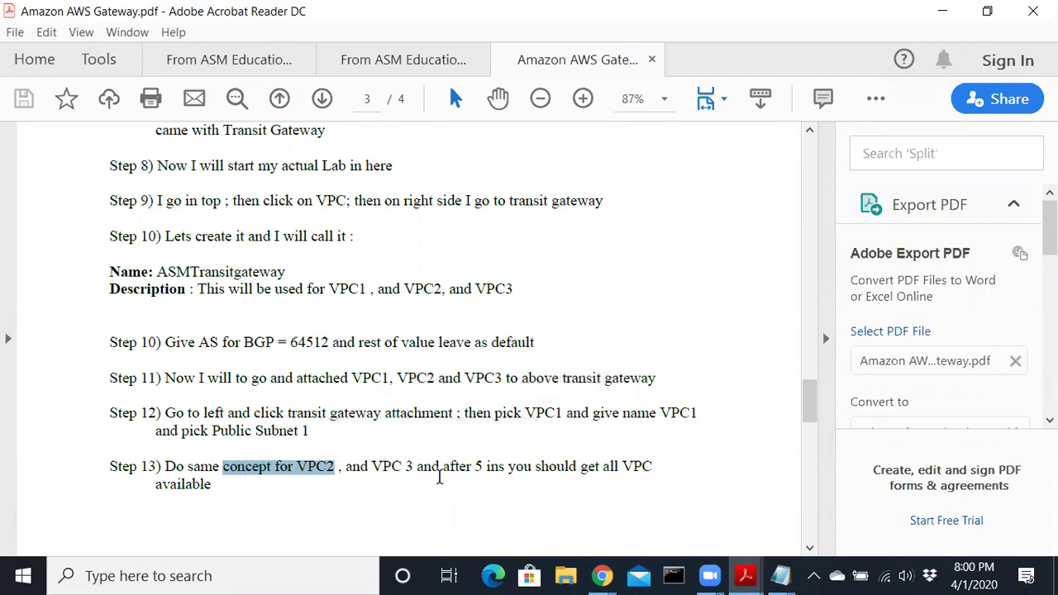
scroll(438, 479, down, 1)
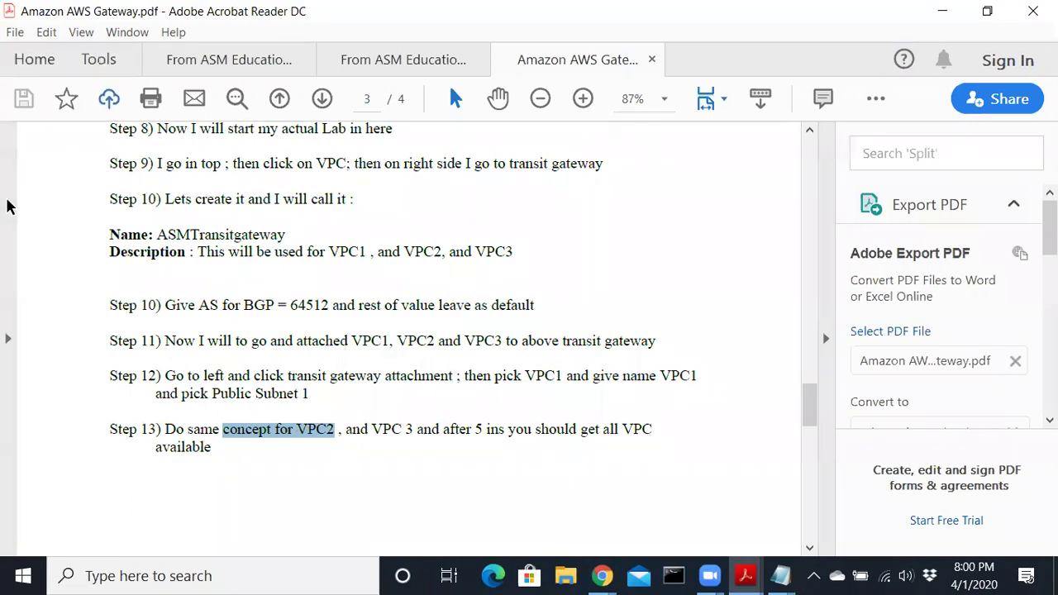
- Return to the AWS console in Chrome and check the state of the VPC1, VPC2 and VPC3 transit gateway attachments
key(alt+Tab)
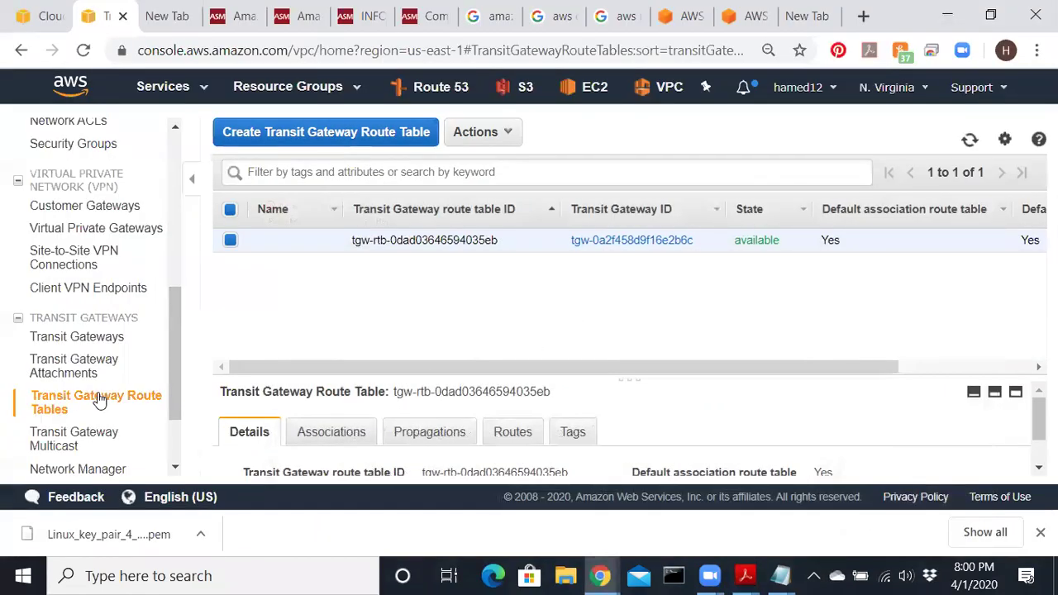
click(77, 372)
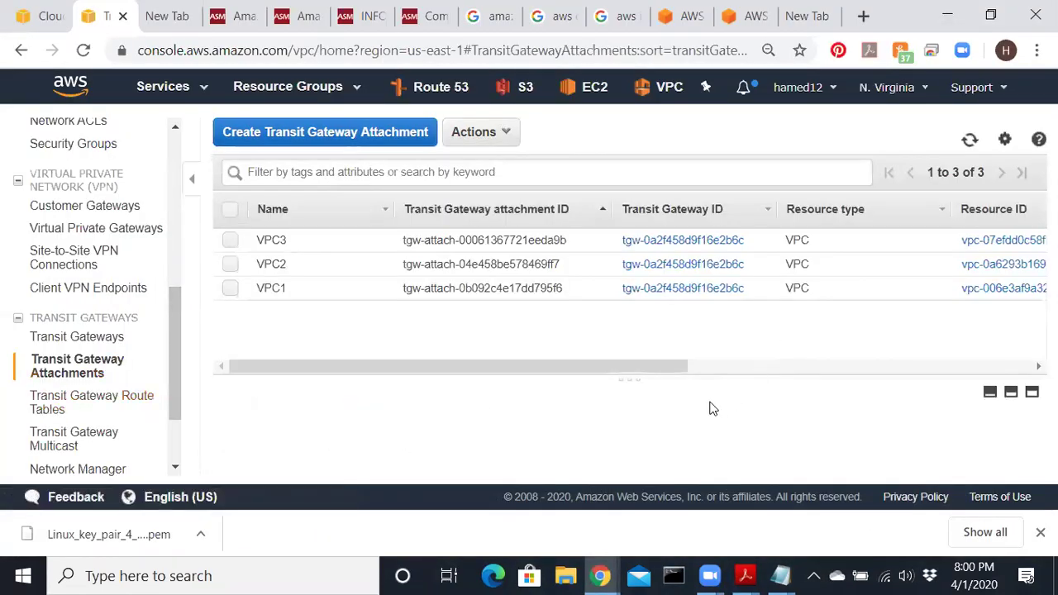
drag(674, 372, 872, 364)
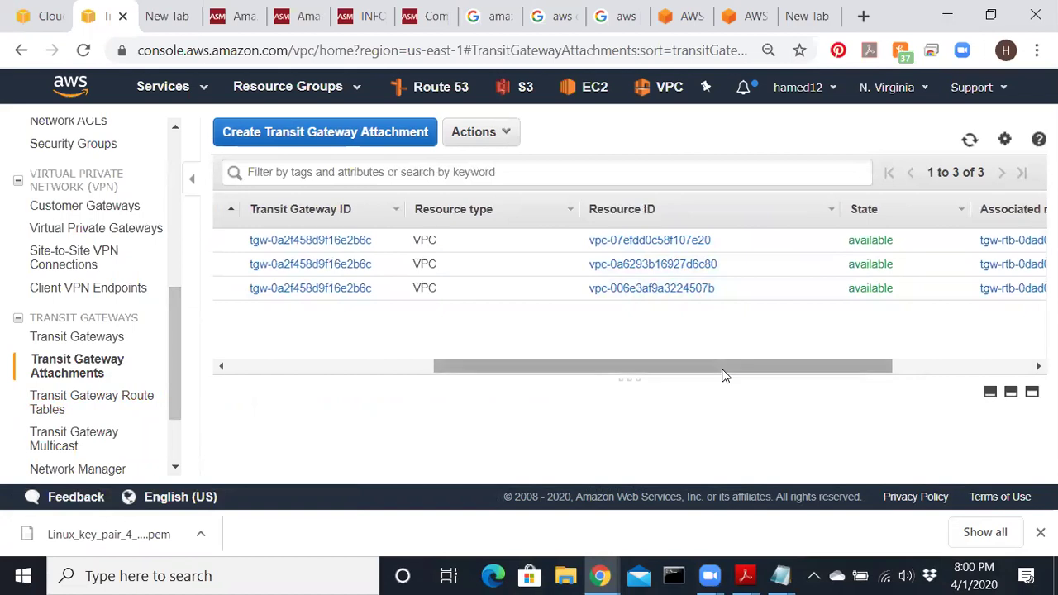
drag(722, 372, 491, 386)
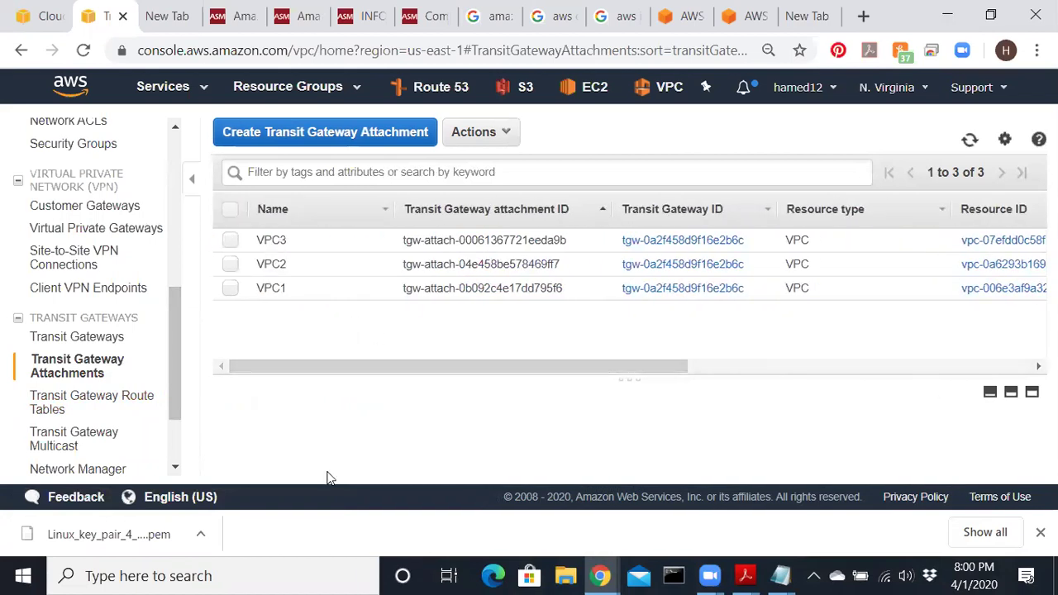
- Switch back to Acrobat Reader and read step 14 about the VPC routes in the transit gateway route table
click(744, 577)
click(888, 517)
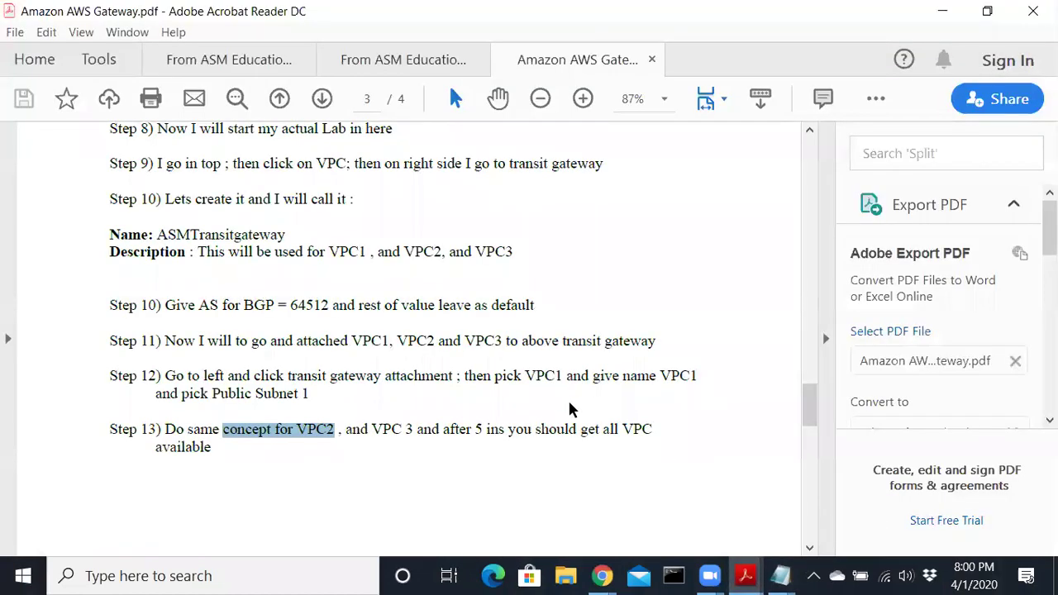
scroll(568, 398, down, 1)
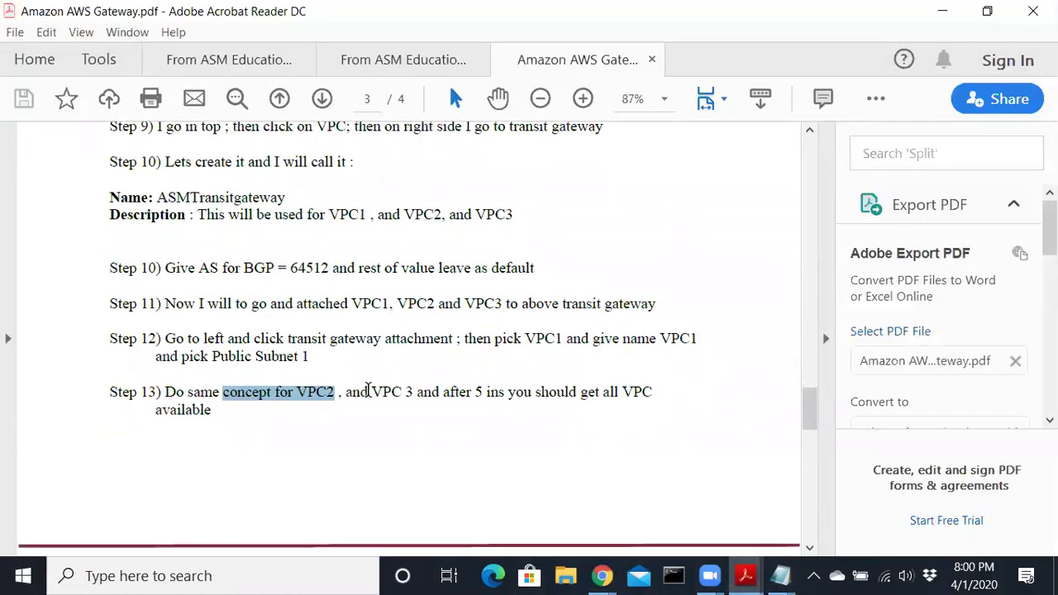
scroll(368, 391, down, 2)
scroll(369, 397, down, 2)
drag(508, 243, 697, 236)
scroll(540, 322, down, 7)
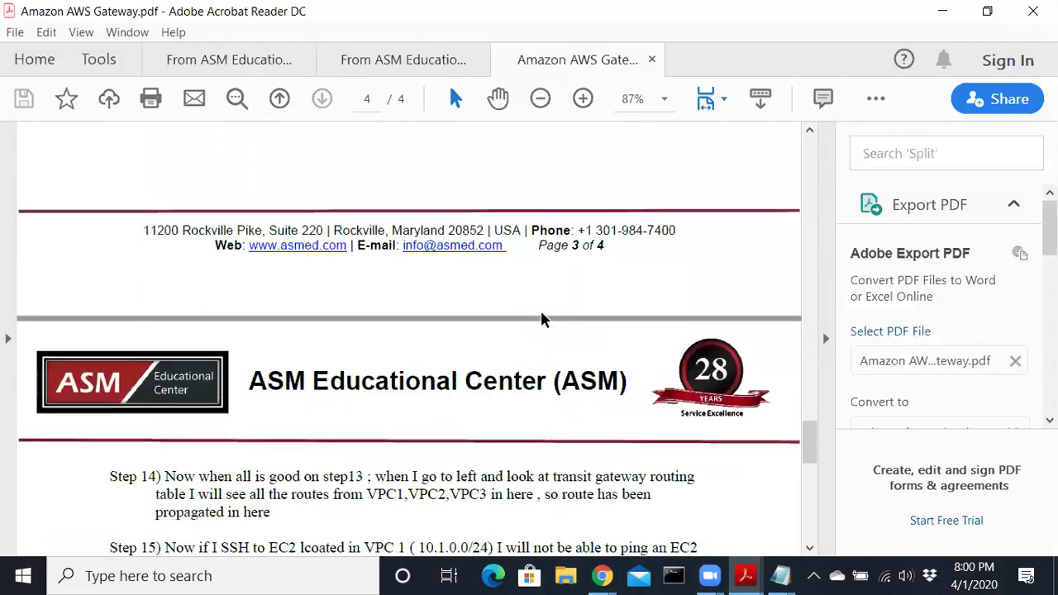
drag(199, 404, 337, 403)
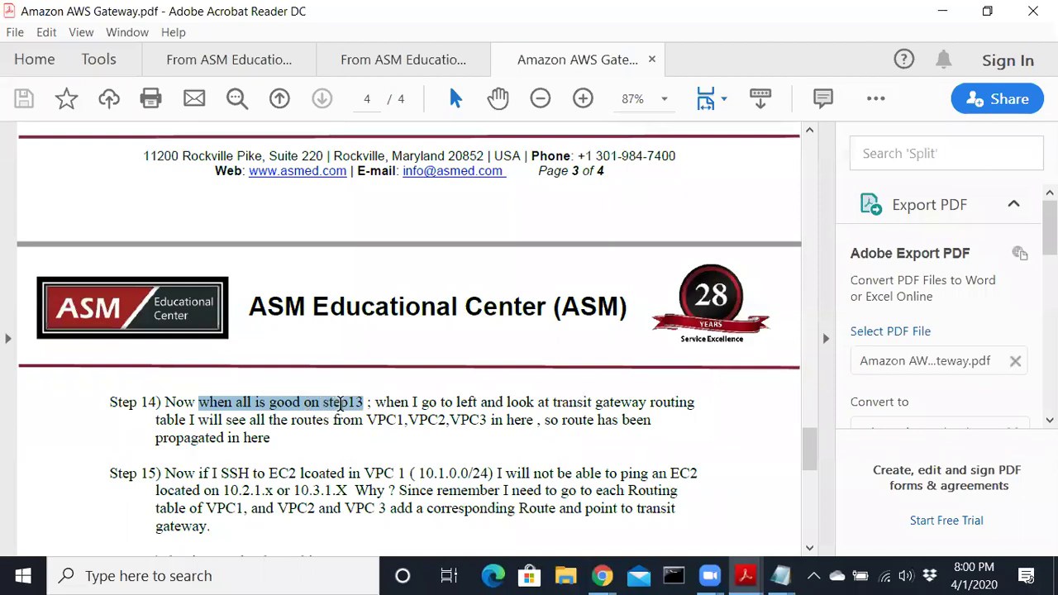
drag(416, 403, 675, 402)
drag(249, 419, 488, 426)
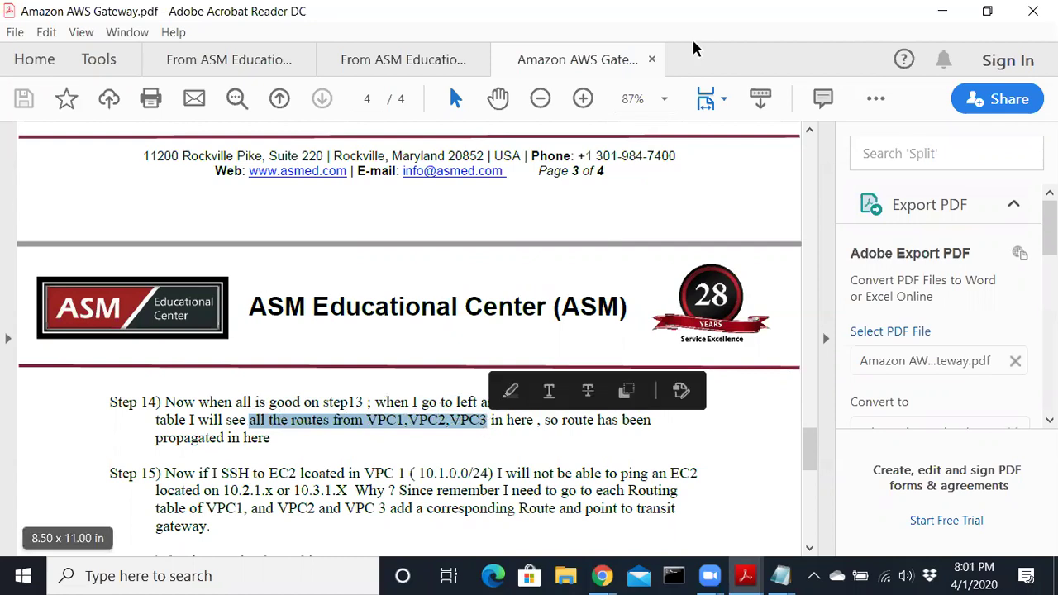
- Return to the AWS console in Chrome and check the associations and propagations of the transit gateway route table
key(alt+Tab)
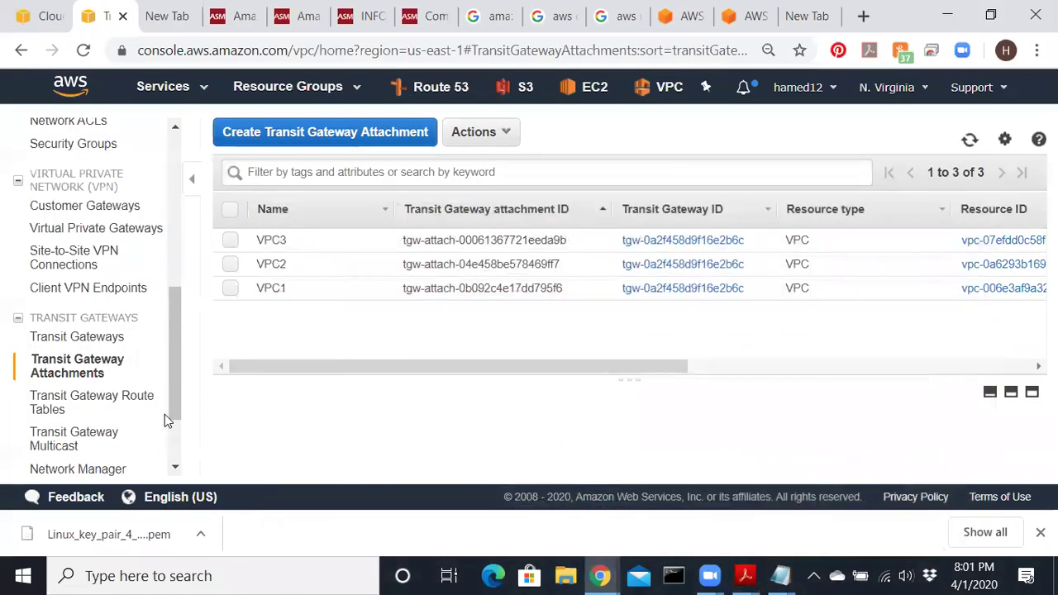
click(89, 400)
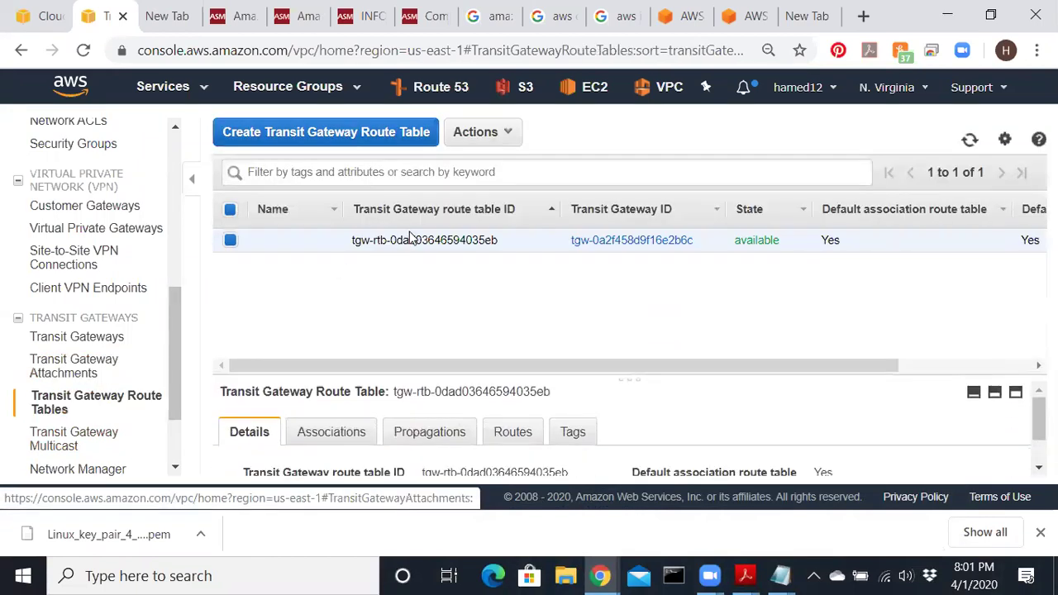
click(329, 432)
scroll(402, 465, down, 5)
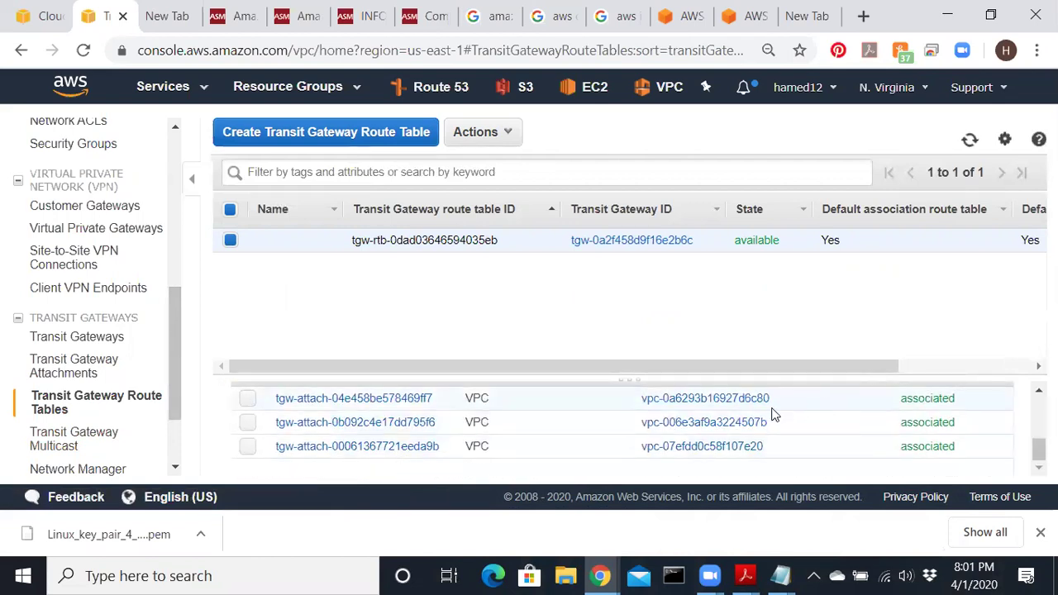
scroll(728, 467, up, 5)
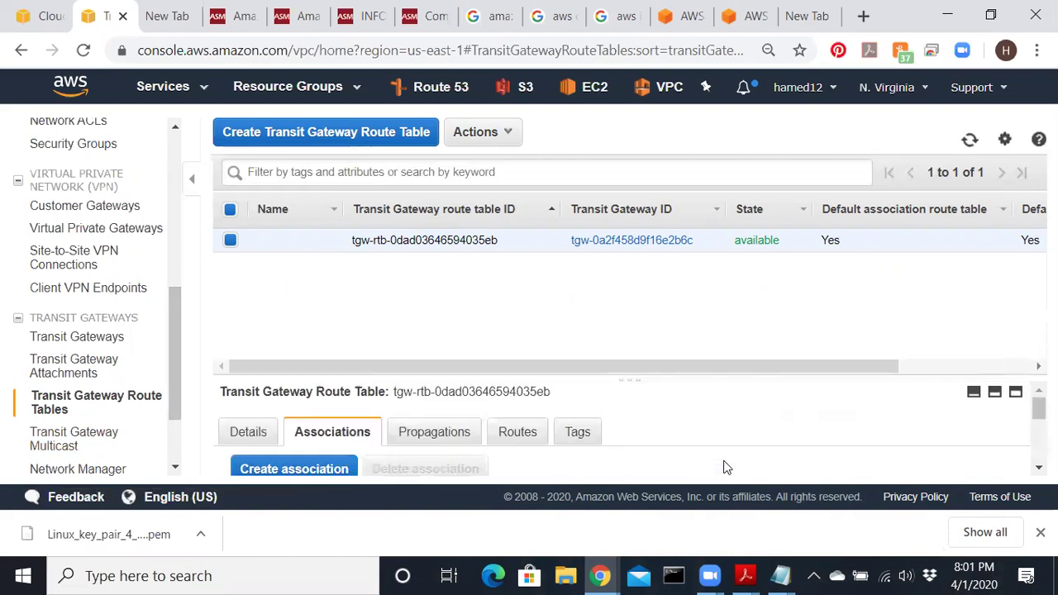
click(447, 438)
scroll(446, 442, down, 2)
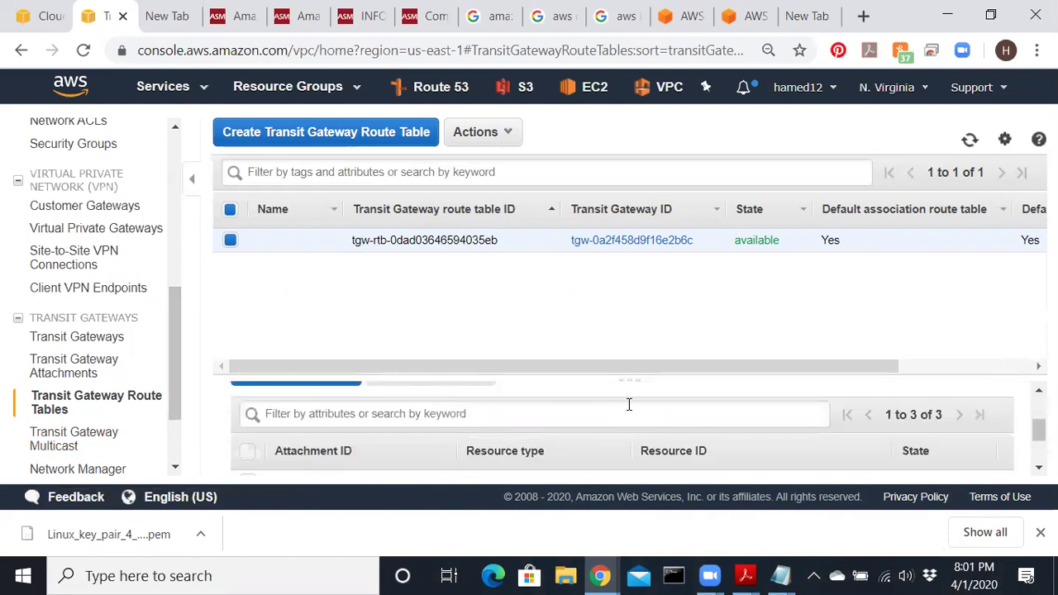
drag(632, 373, 629, 282)
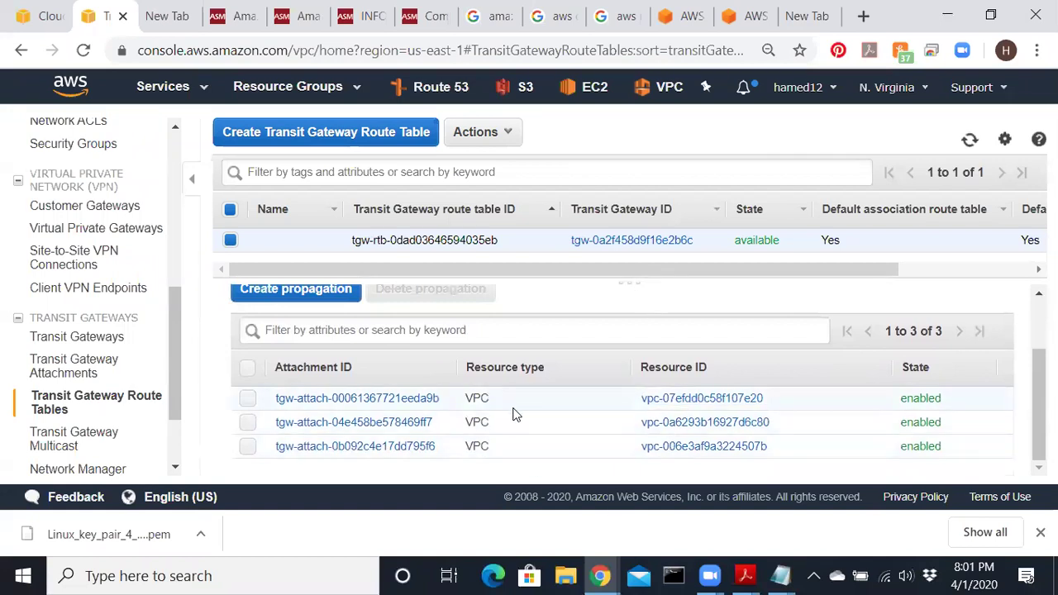
- Review the VPC CIDR routes and their attachments in the transit gateway route table
scroll(513, 414, up, 1)
click(519, 340)
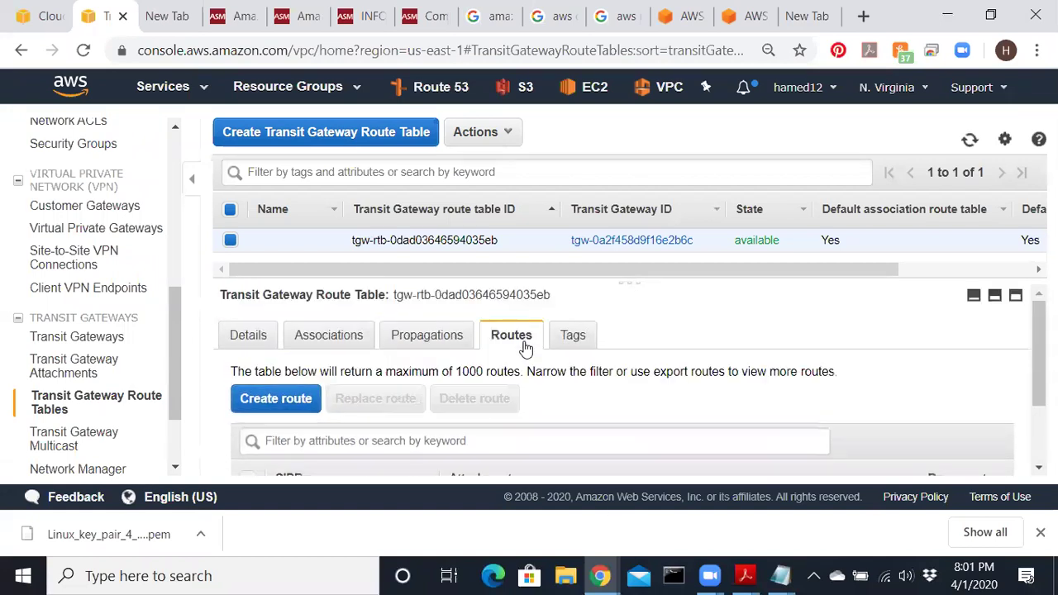
scroll(517, 401, down, 1)
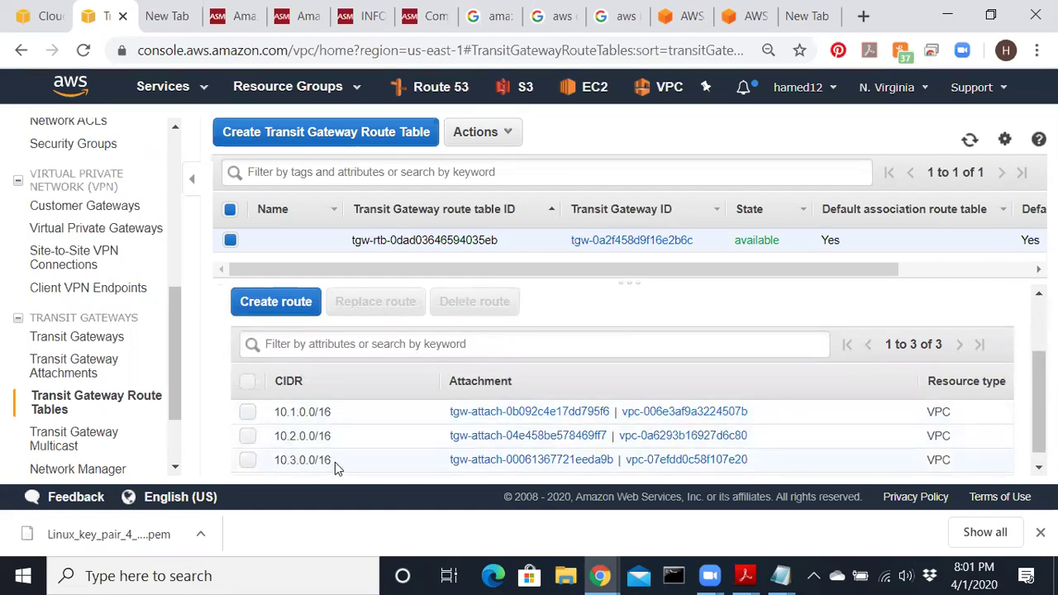
drag(335, 467, 248, 459)
click(331, 435)
drag(331, 412, 271, 407)
click(271, 408)
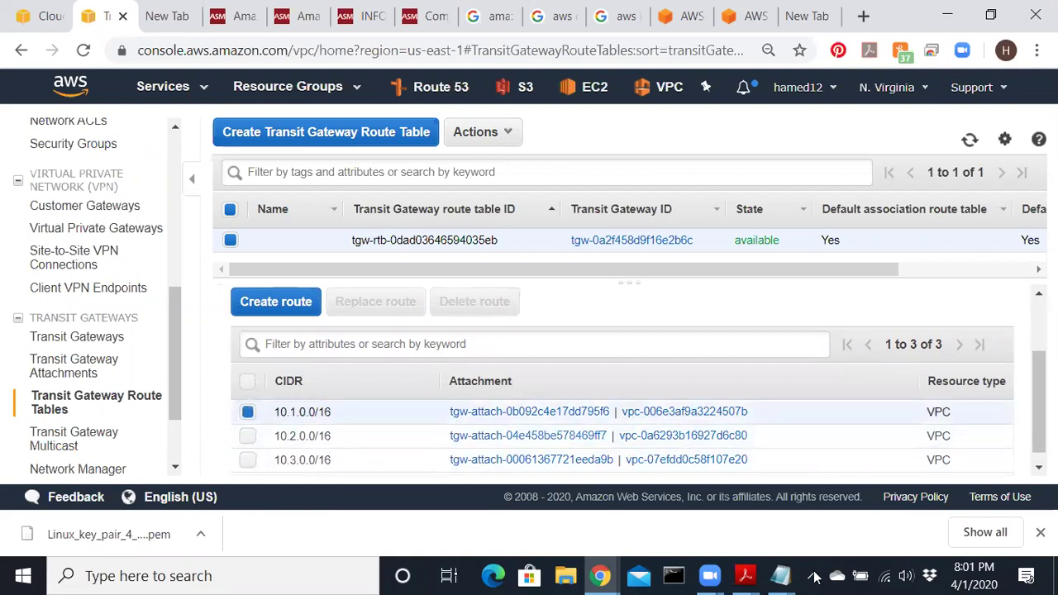
- Switch to Amazon AWS Gateway.pdf in Acrobat Reader and examine the hub-and-spoke transit gateway diagram on page 1
click(745, 576)
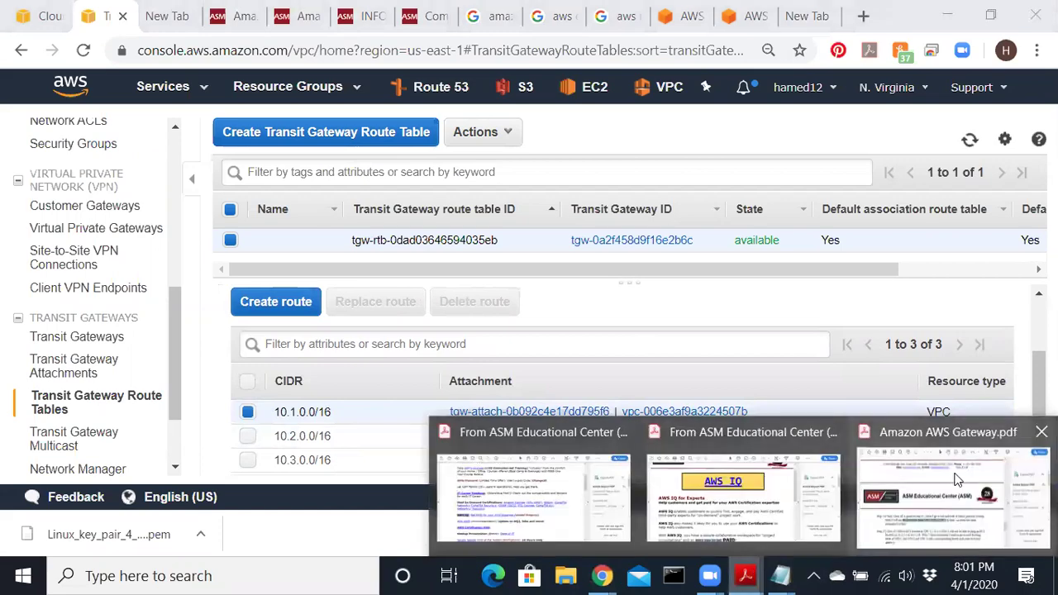
click(956, 480)
scroll(787, 420, up, 5)
scroll(786, 422, up, 6)
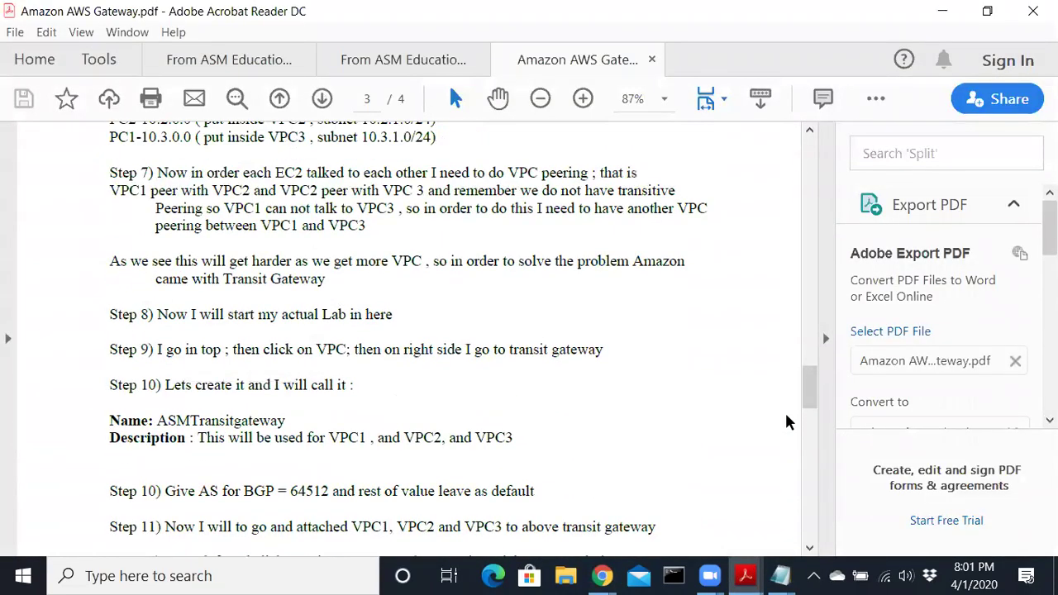
scroll(786, 422, up, 3)
scroll(786, 416, up, 12)
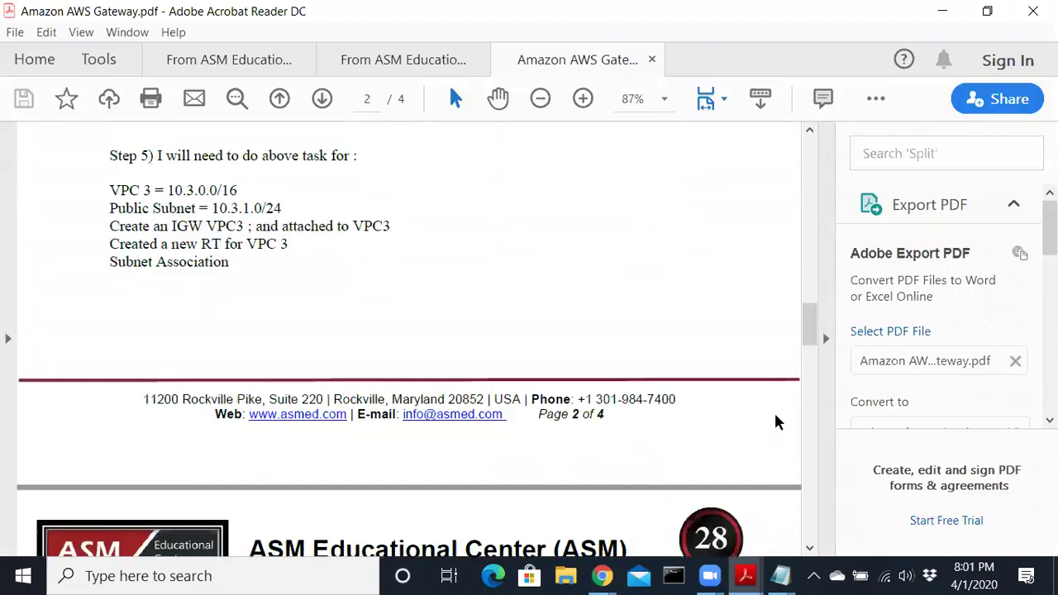
scroll(776, 417, up, 18)
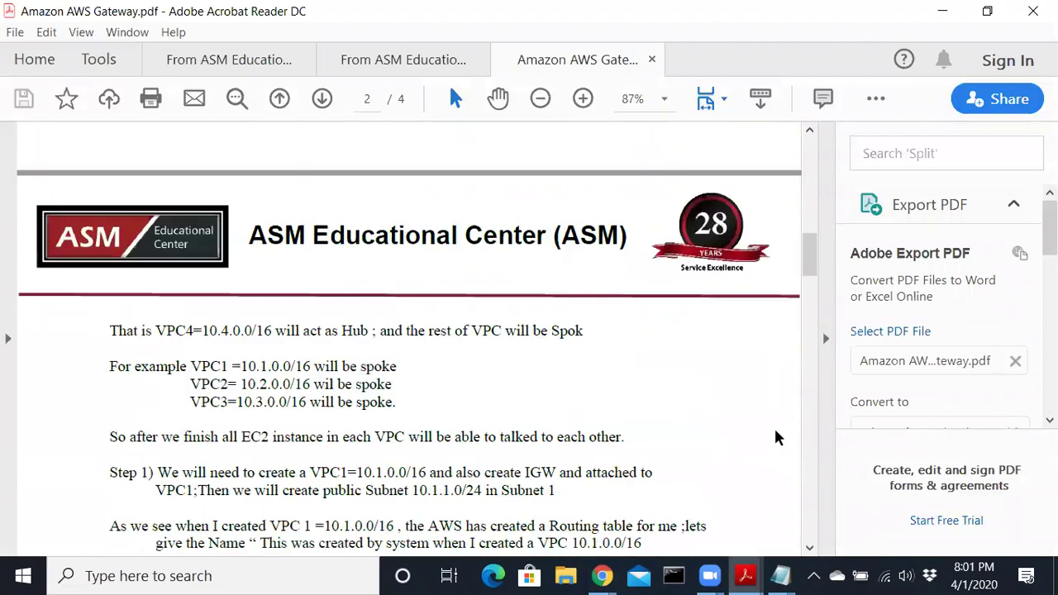
scroll(775, 436, up, 10)
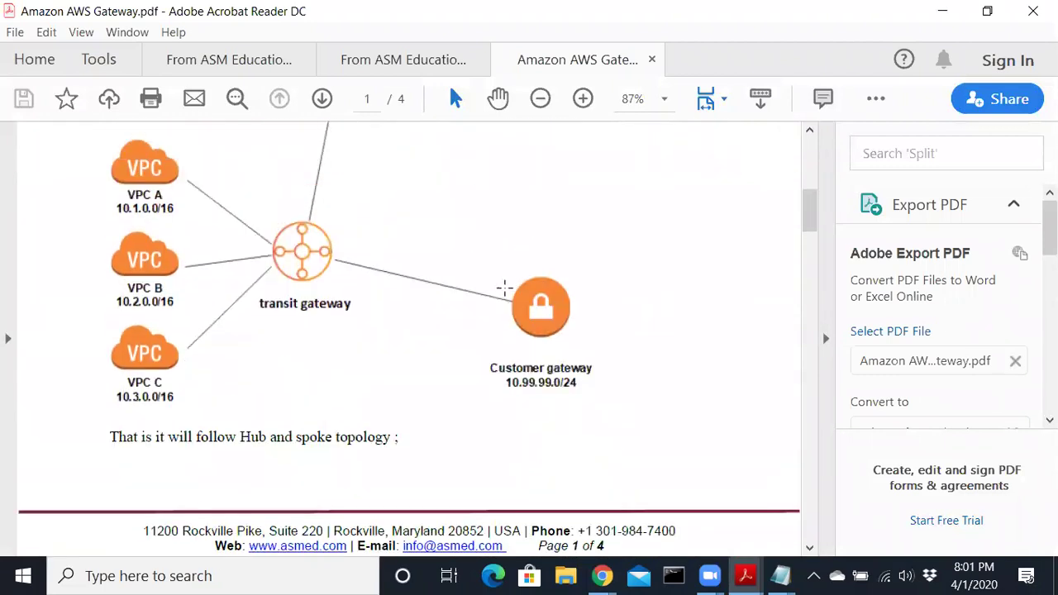
scroll(372, 298, up, 1)
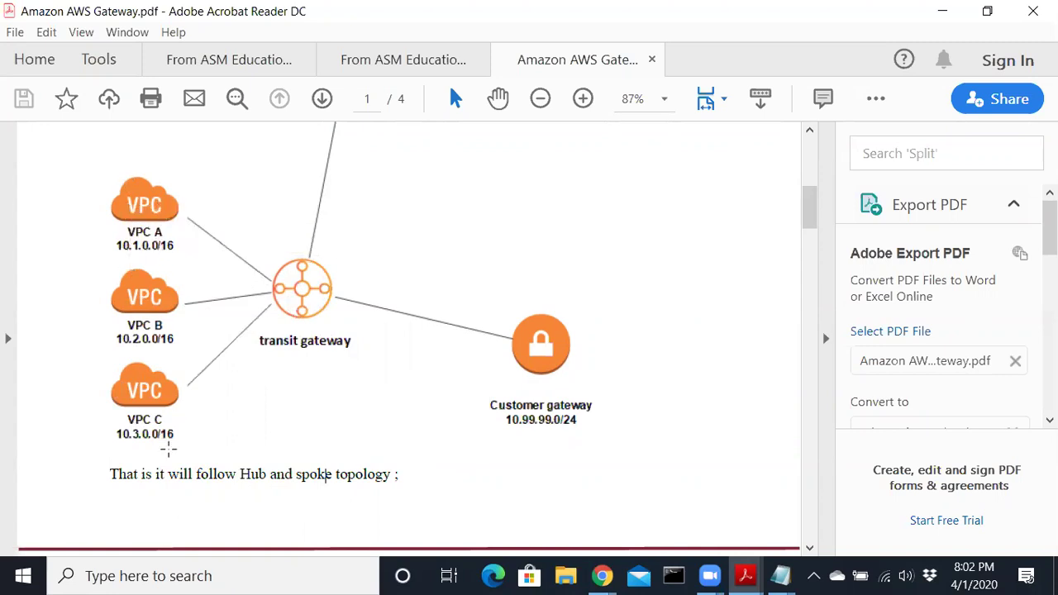
- Go back to page 4 of the lab guide and reread step 14 about route propagation from the three VPCs
scroll(513, 534, down, 10)
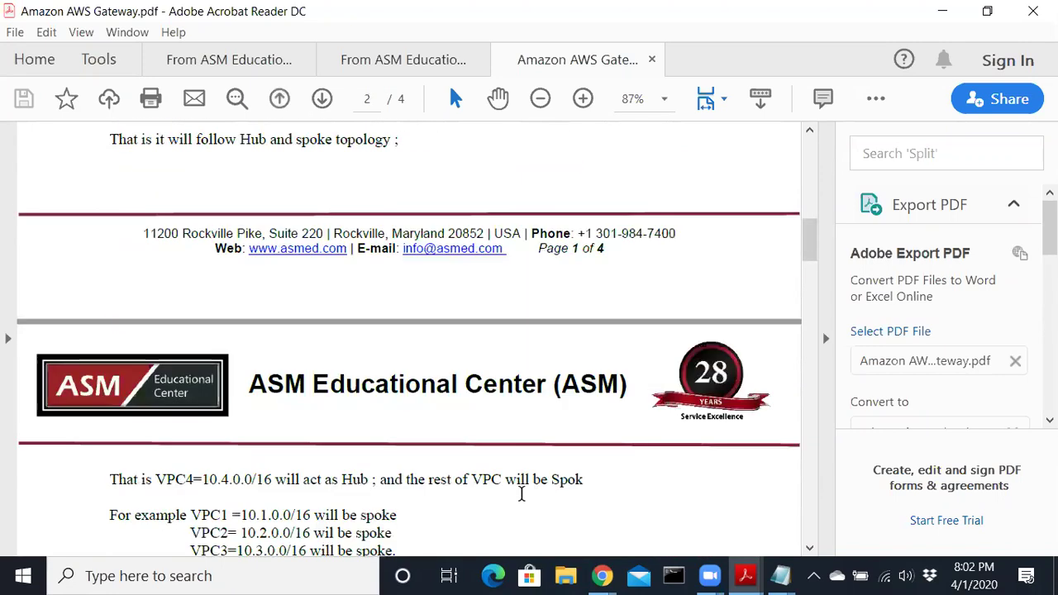
scroll(539, 516, down, 12)
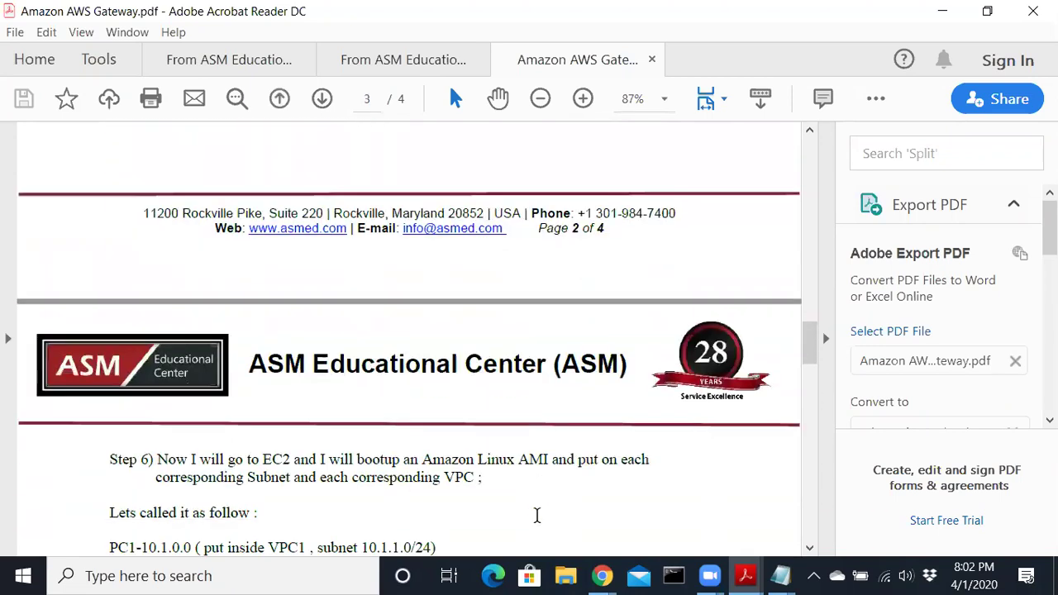
scroll(539, 534, down, 10)
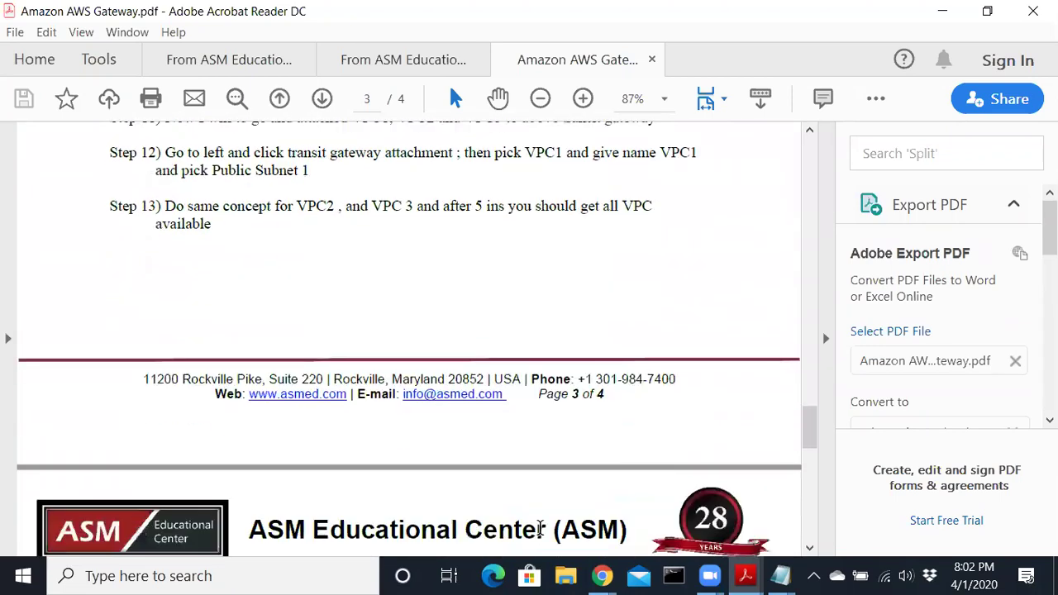
scroll(540, 529, down, 1)
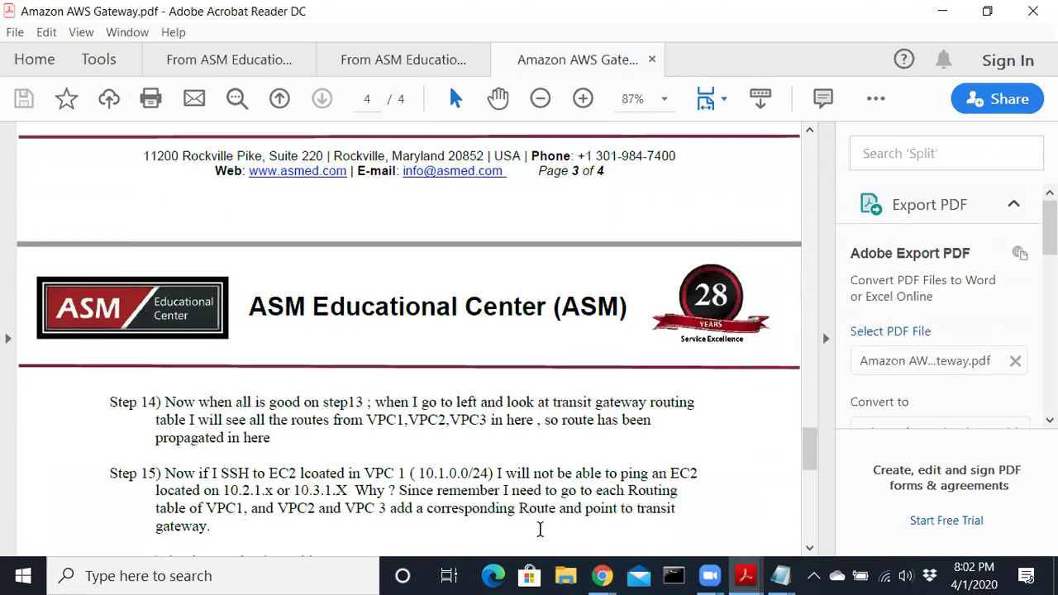
scroll(541, 537, down, 10)
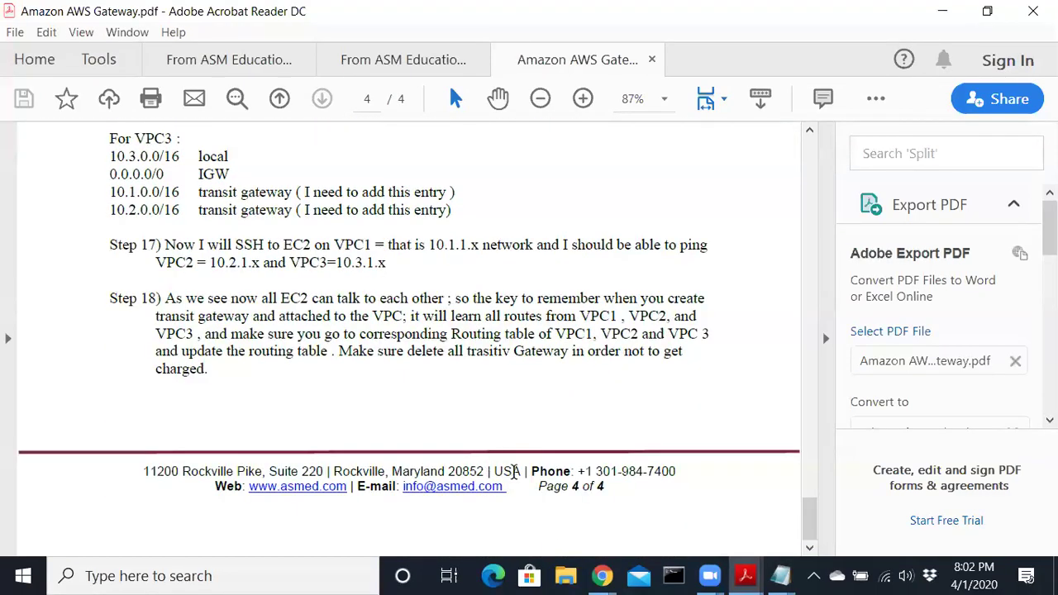
drag(810, 519, 806, 473)
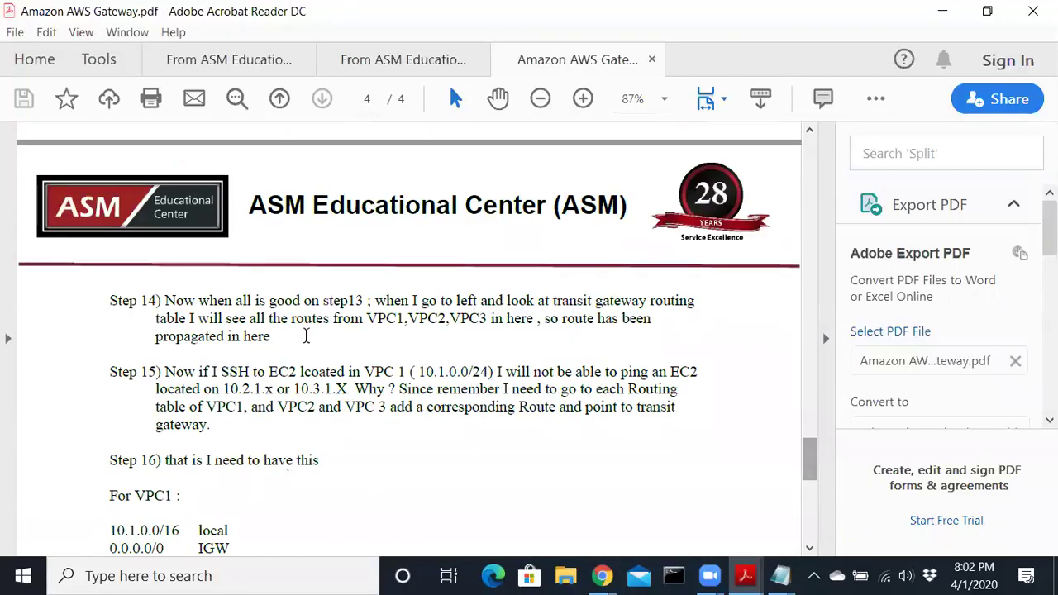
drag(371, 301, 658, 303)
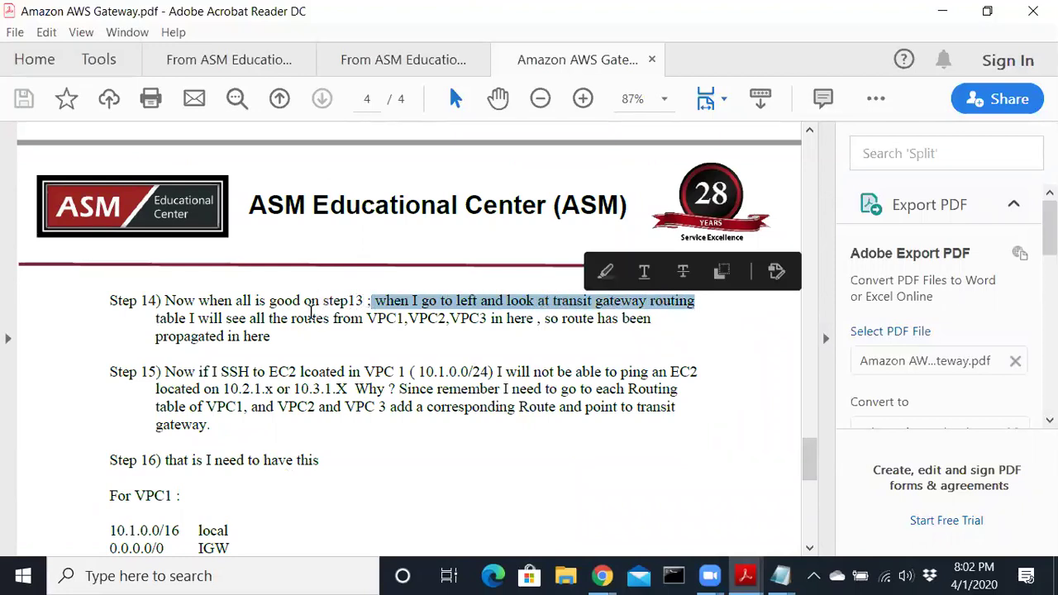
drag(266, 321, 626, 325)
- Read step 15 about pinging between the VPCs and adding transit gateway routes to each VPC's routing table
drag(168, 371, 633, 372)
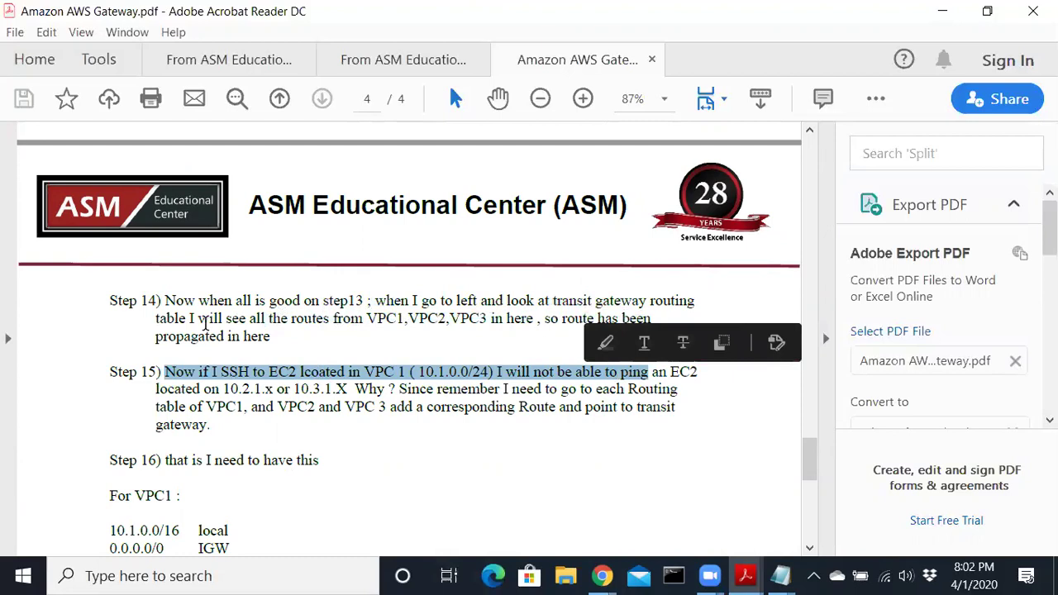
drag(223, 389, 375, 398)
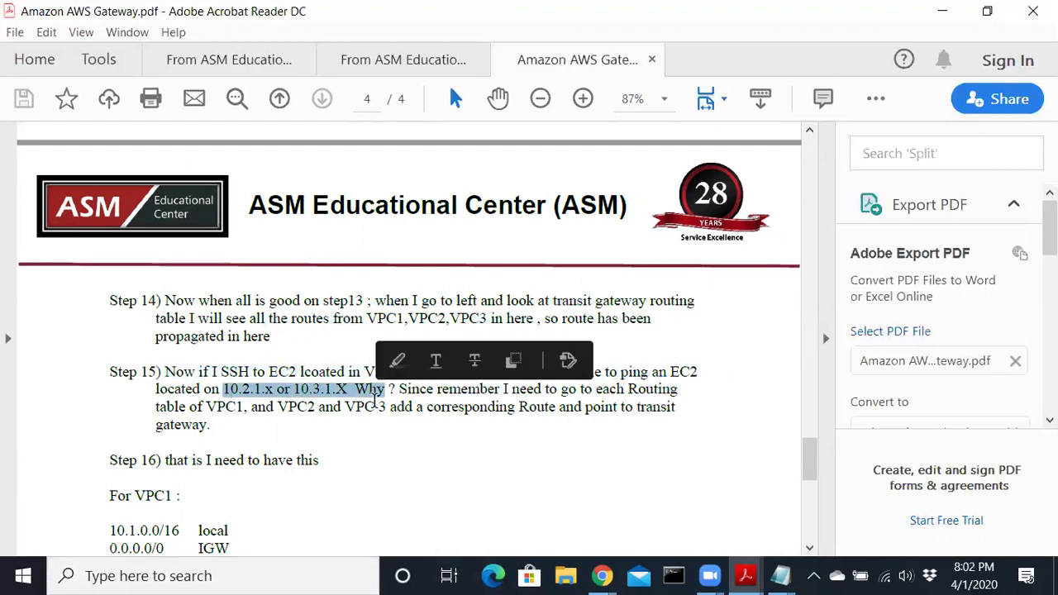
click(398, 392)
drag(512, 390, 661, 395)
mouse_move(241, 427)
mouse_down()
mouse_move(214, 407)
mouse_move(245, 406)
mouse_up()
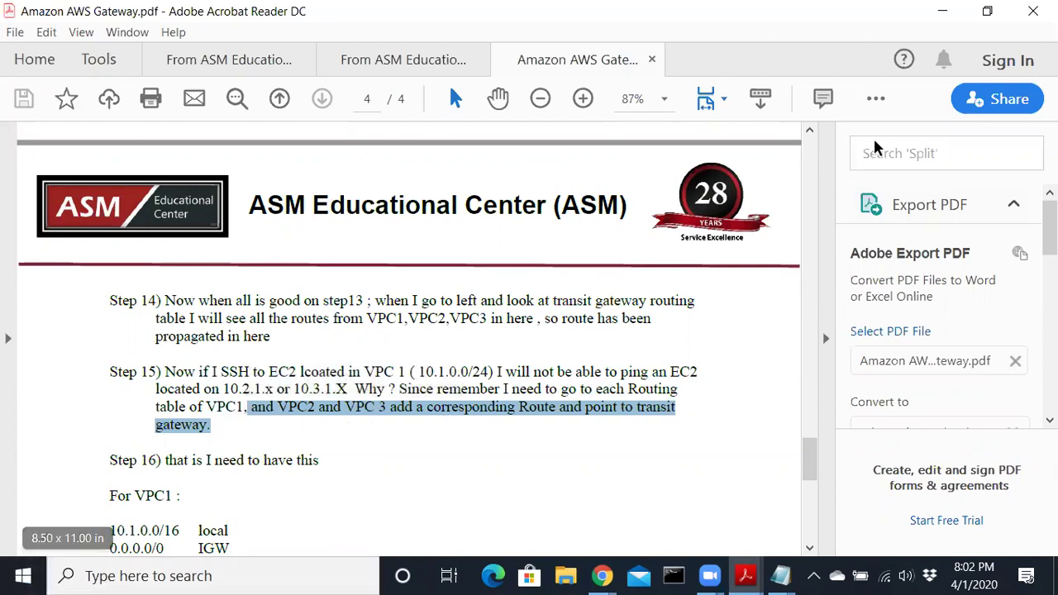
- Return to the AWS console in Chrome and open the list of running EC2 instances
click(943, 12)
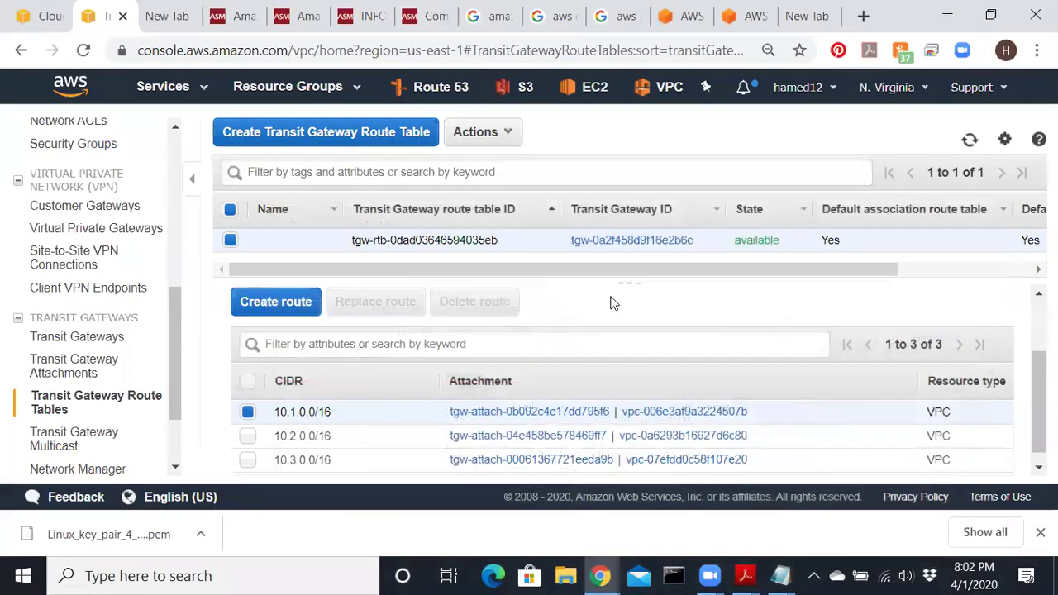
drag(589, 284, 581, 323)
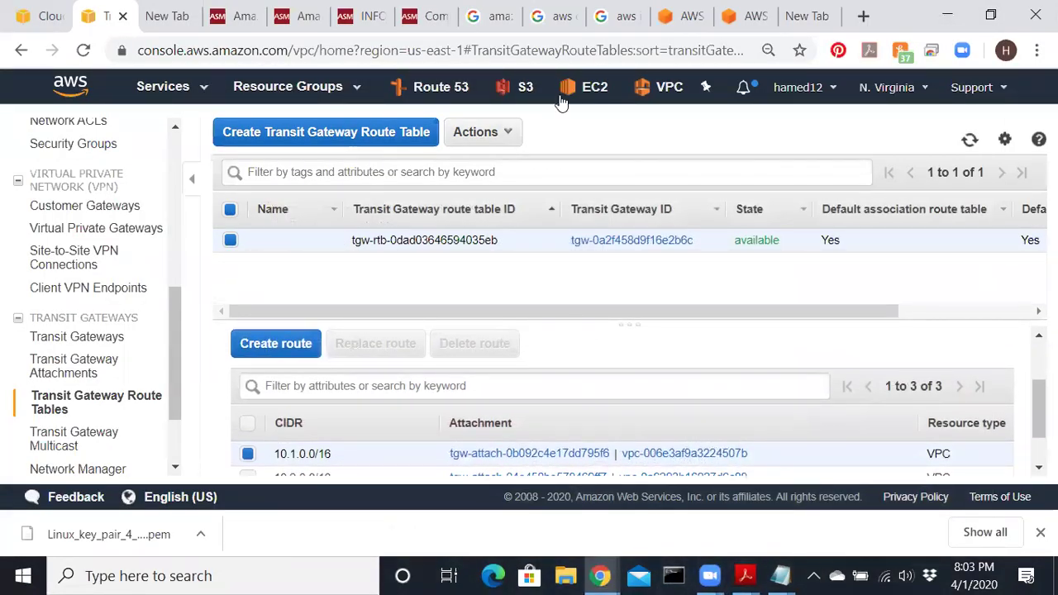
click(588, 88)
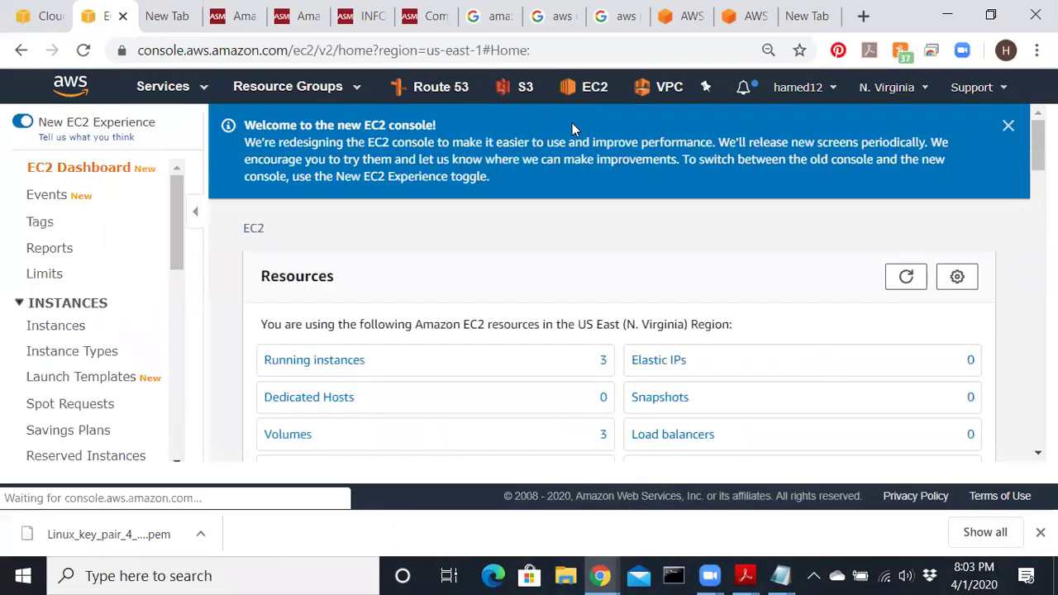
click(335, 362)
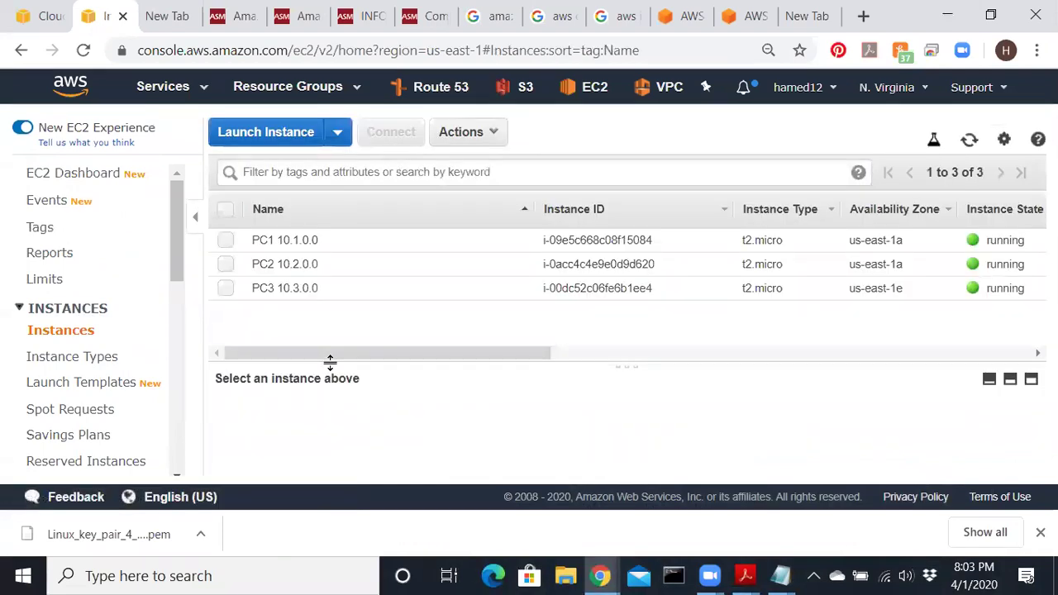
- Copy the example SSH command from the connection instructions of the PC1 10.1.0.0 instance and close the instructions
click(225, 239)
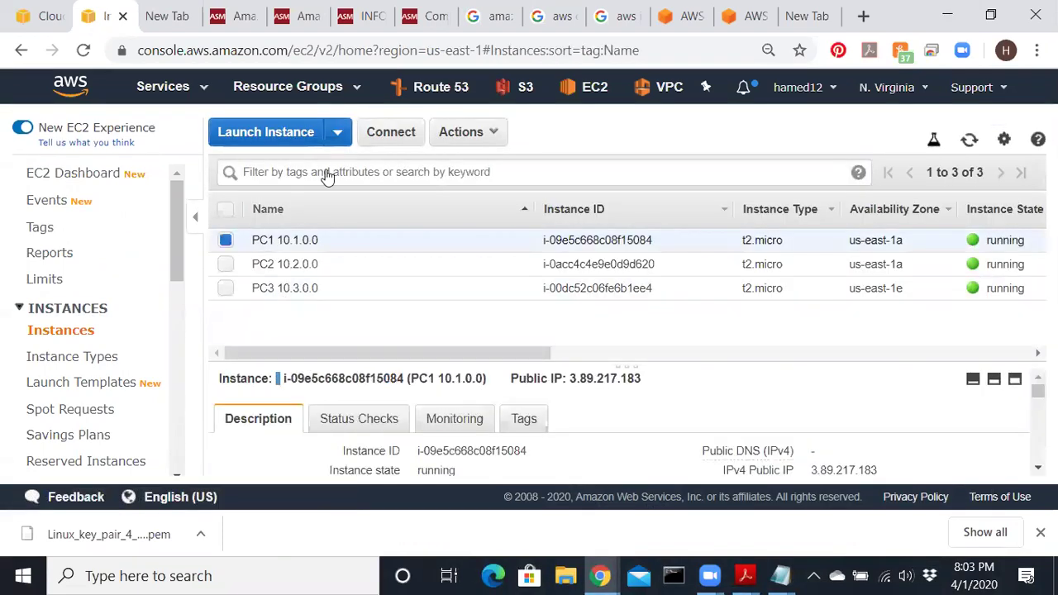
click(376, 137)
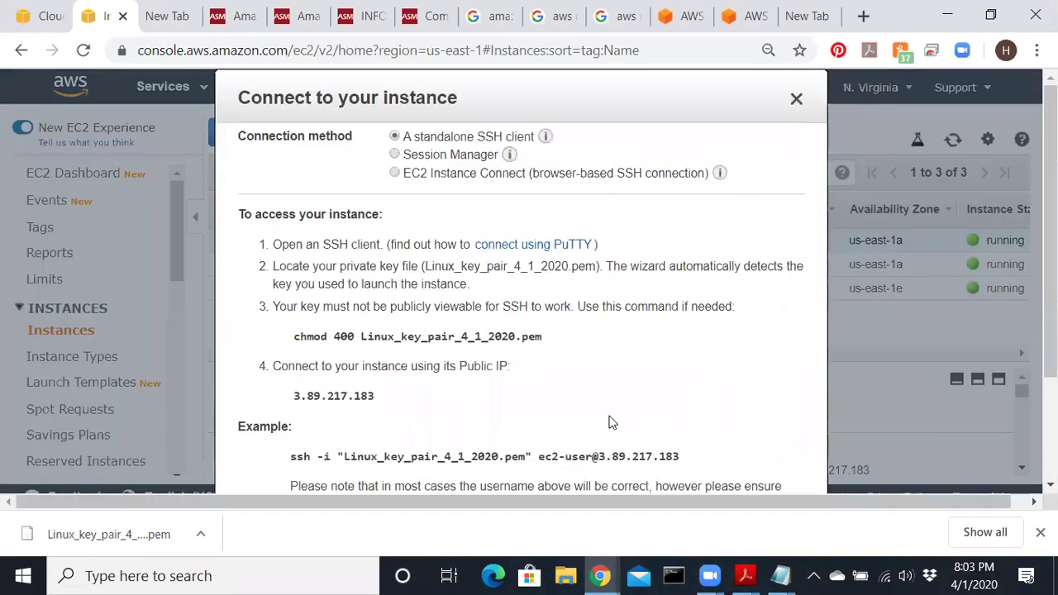
drag(683, 458, 297, 458)
right_click(307, 459)
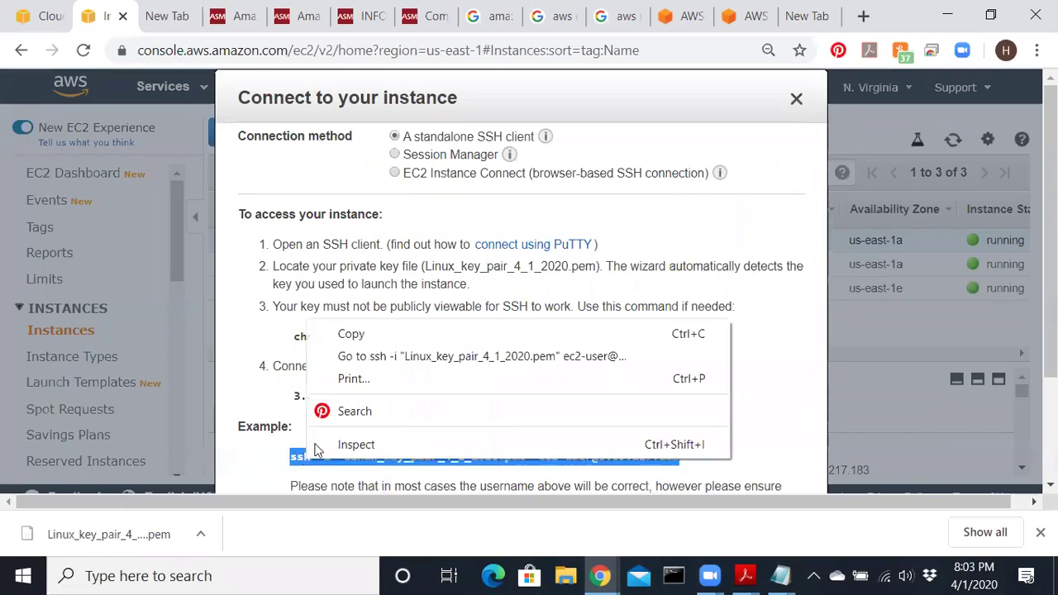
click(356, 333)
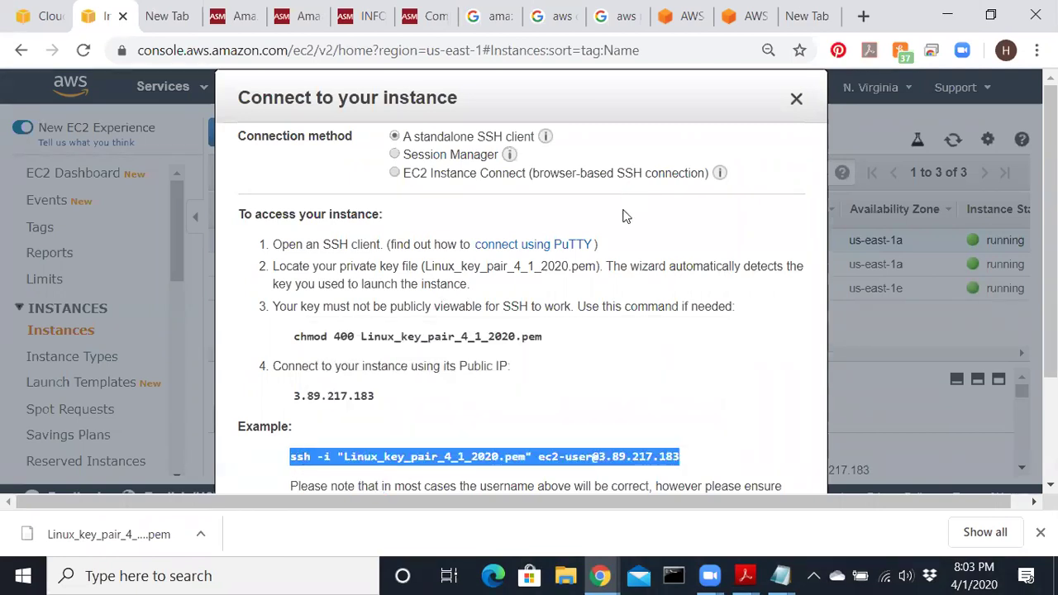
click(795, 99)
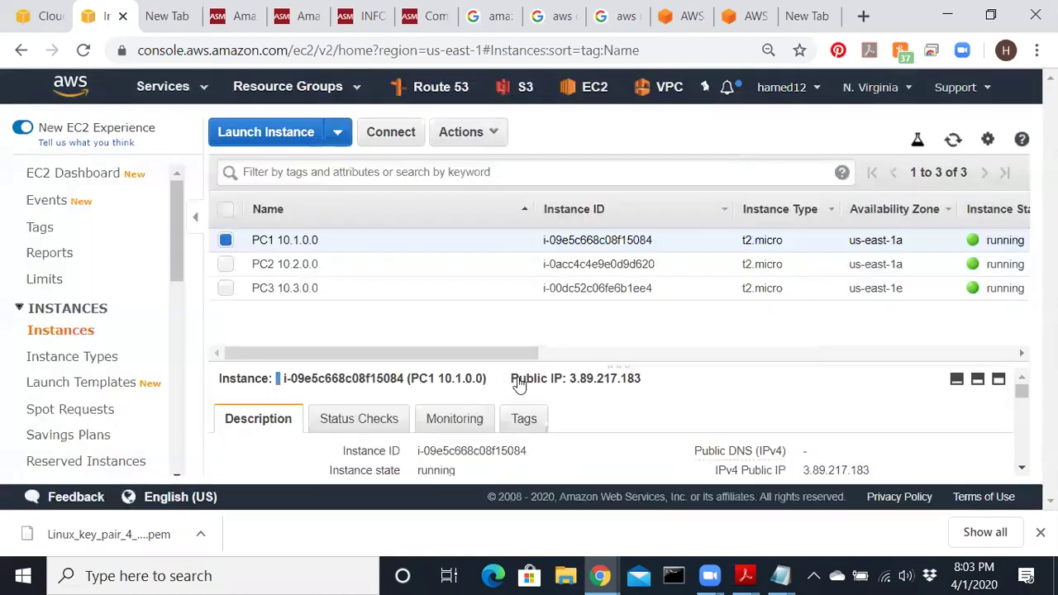
- Show the downloaded Linux_key_pair_4_1_2020.pem in its Downloads folder and open Git Bash in that folder
click(201, 538)
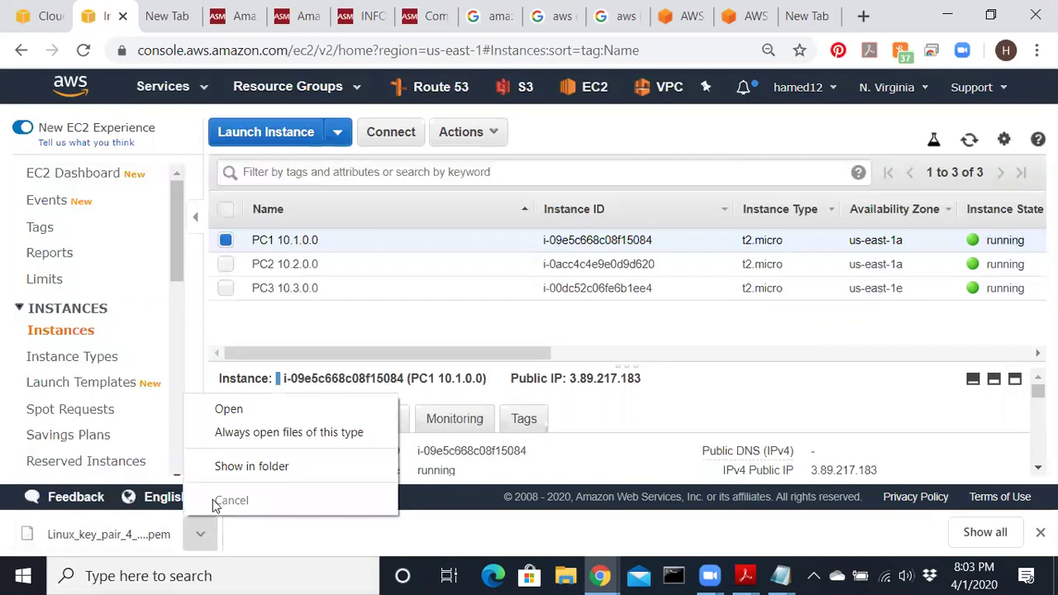
click(228, 468)
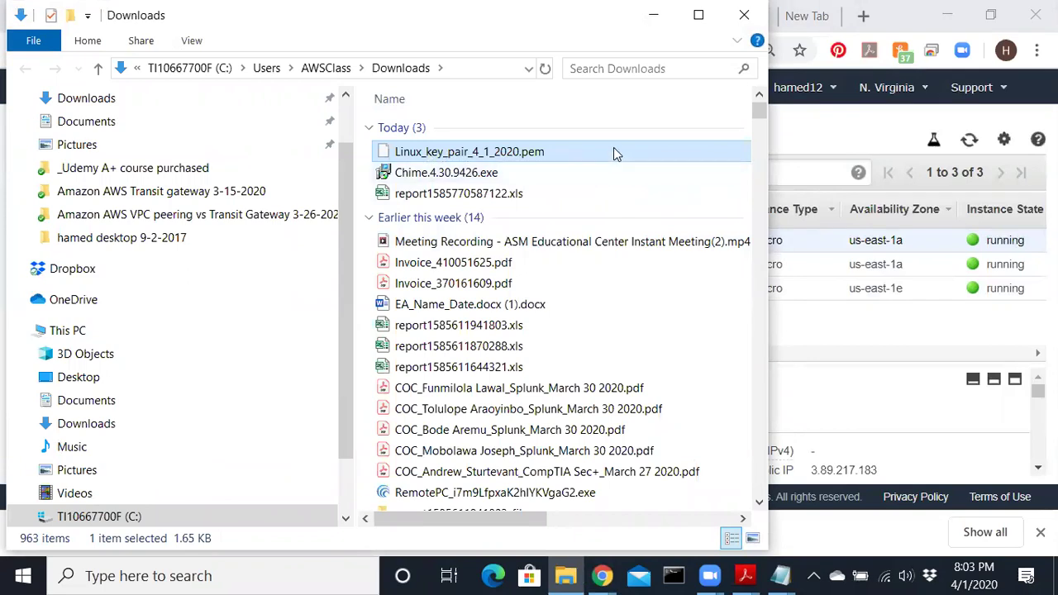
right_click(602, 271)
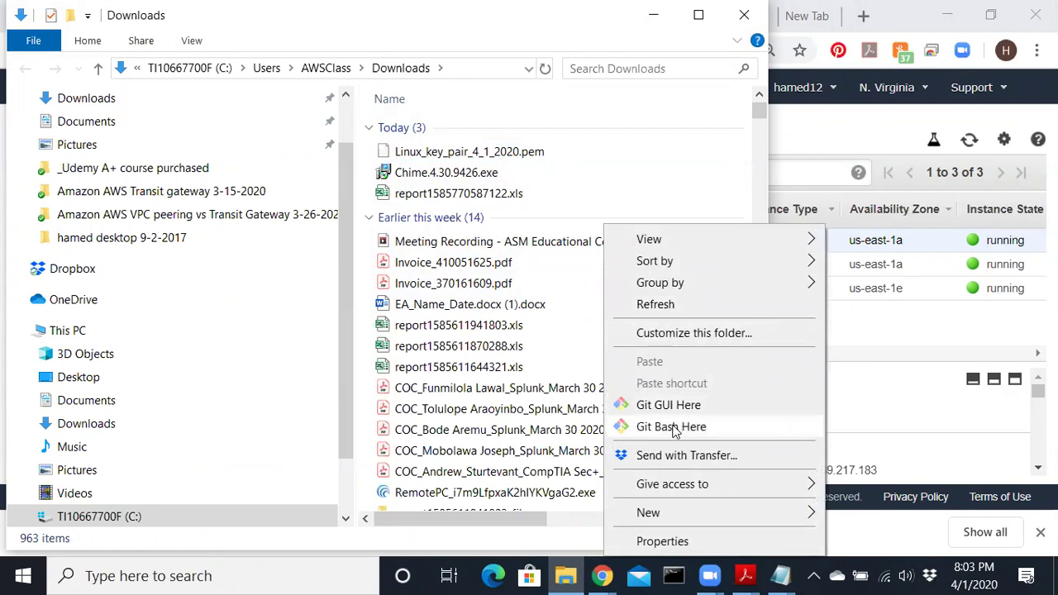
click(674, 428)
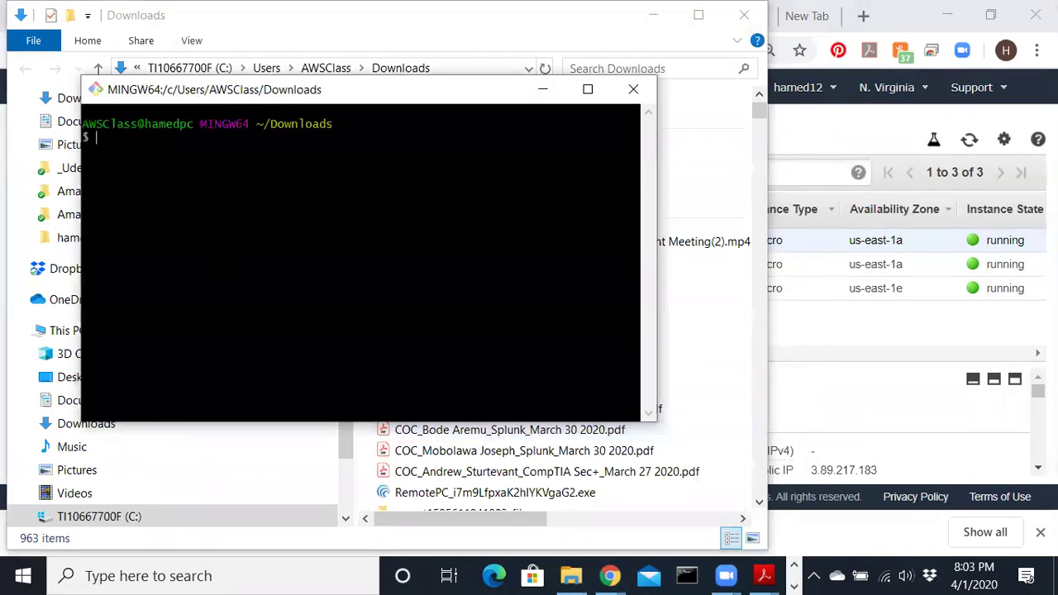
drag(636, 124, 256, 124)
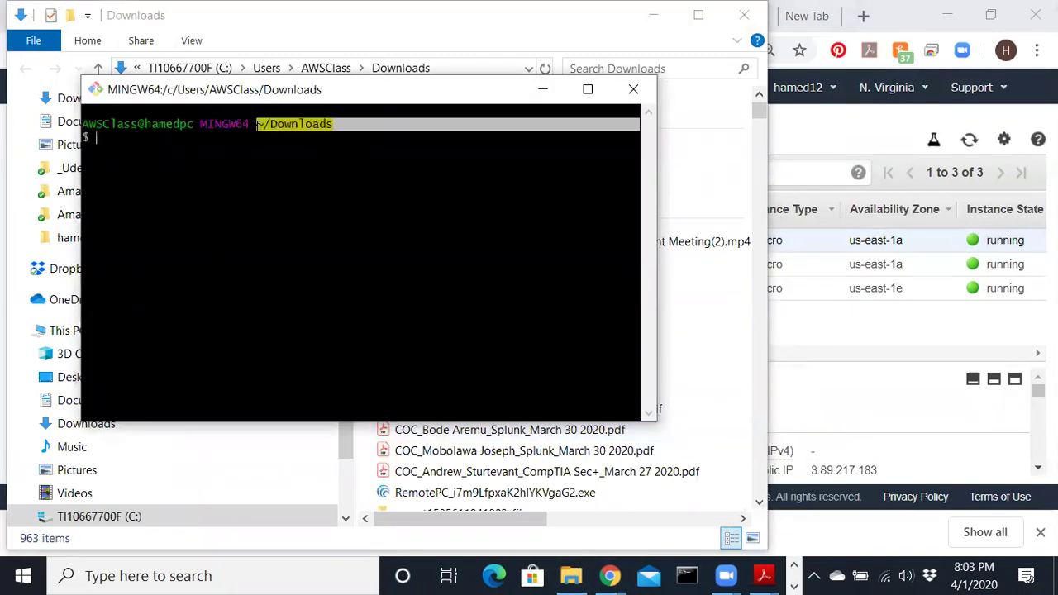
- Search Google for "git bash download" in a new browser tab
click(863, 16)
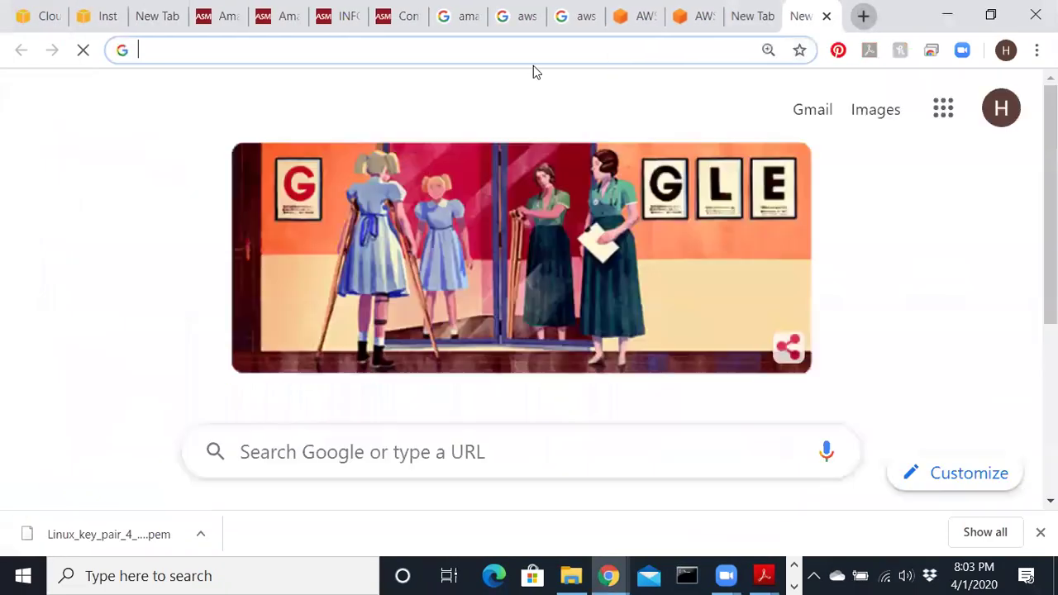
text(go)
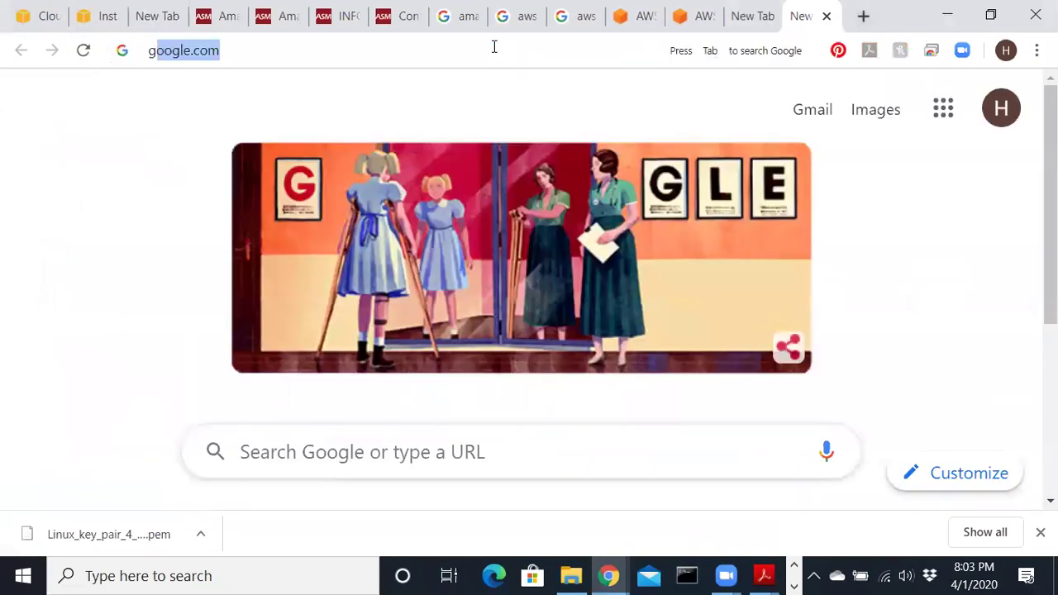
key(BackSpace)
key(BackSpace)
text(i)
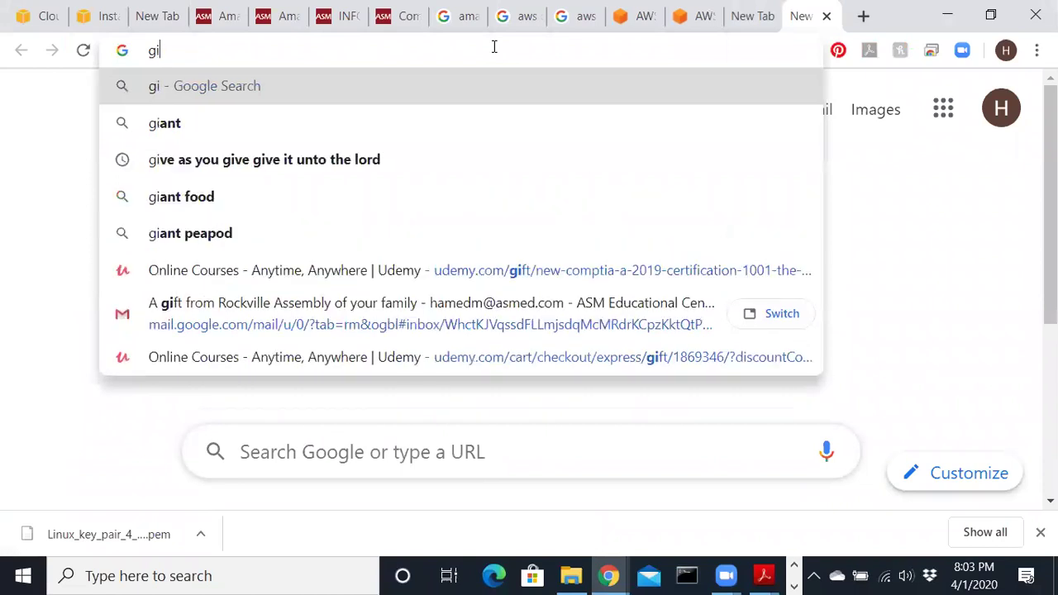
text(t bas)
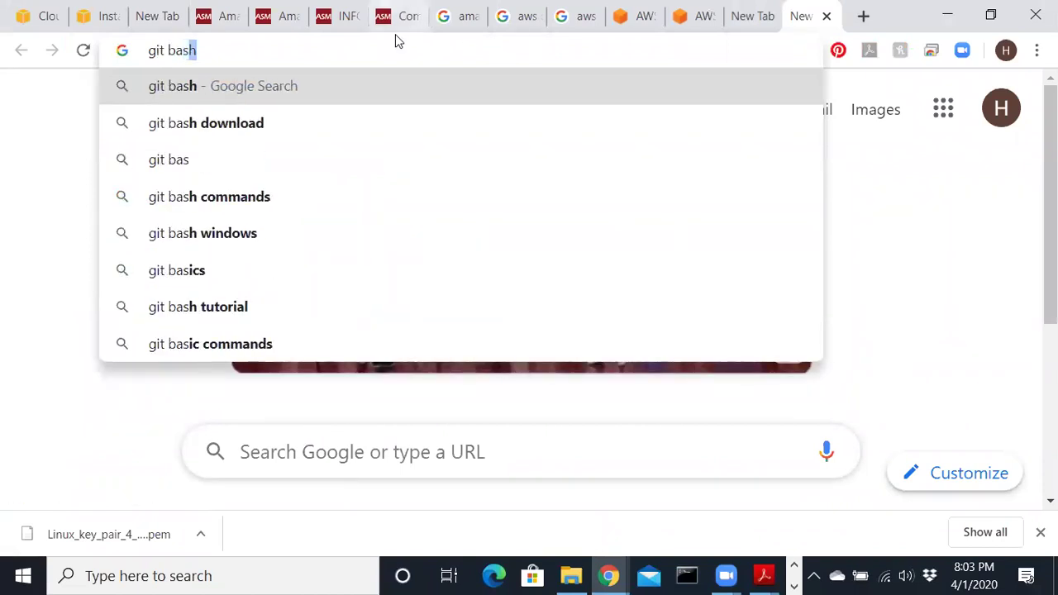
click(206, 126)
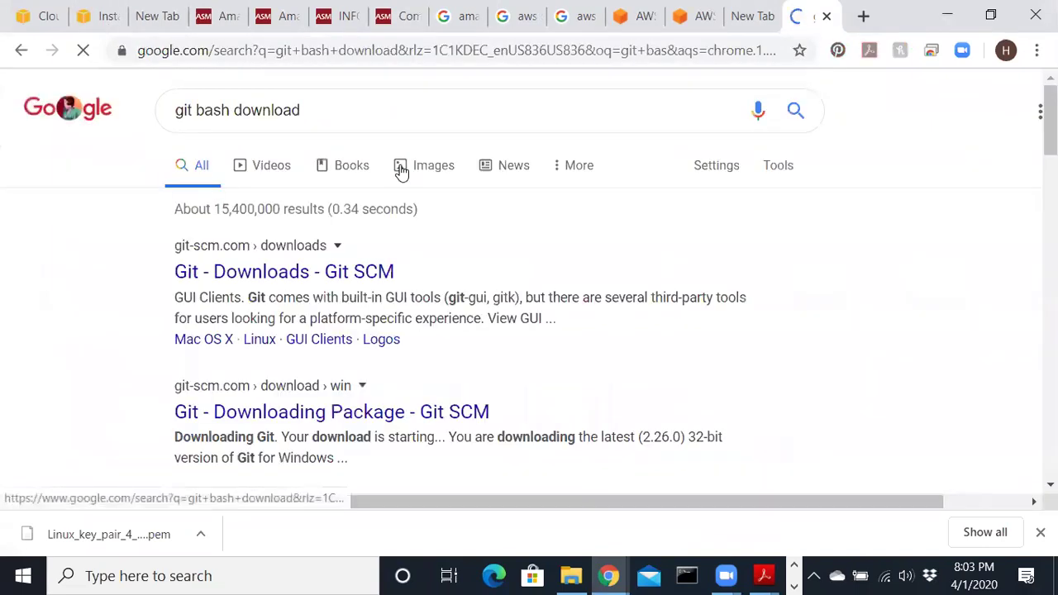
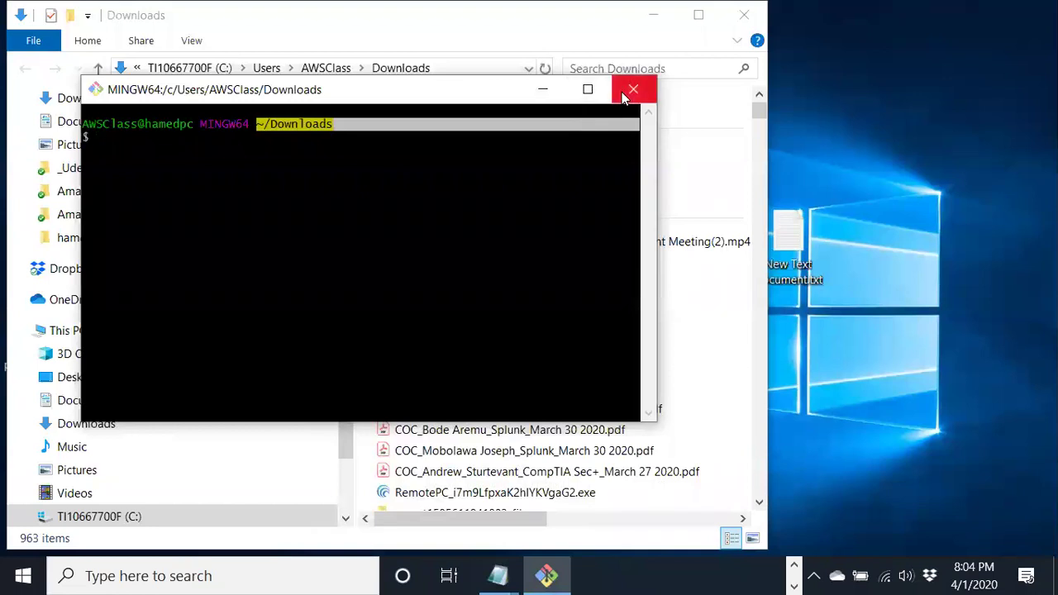
- Close the open Git Bash window and start a new Git Bash session in the Downloads folder
drag(485, 79, 486, 206)
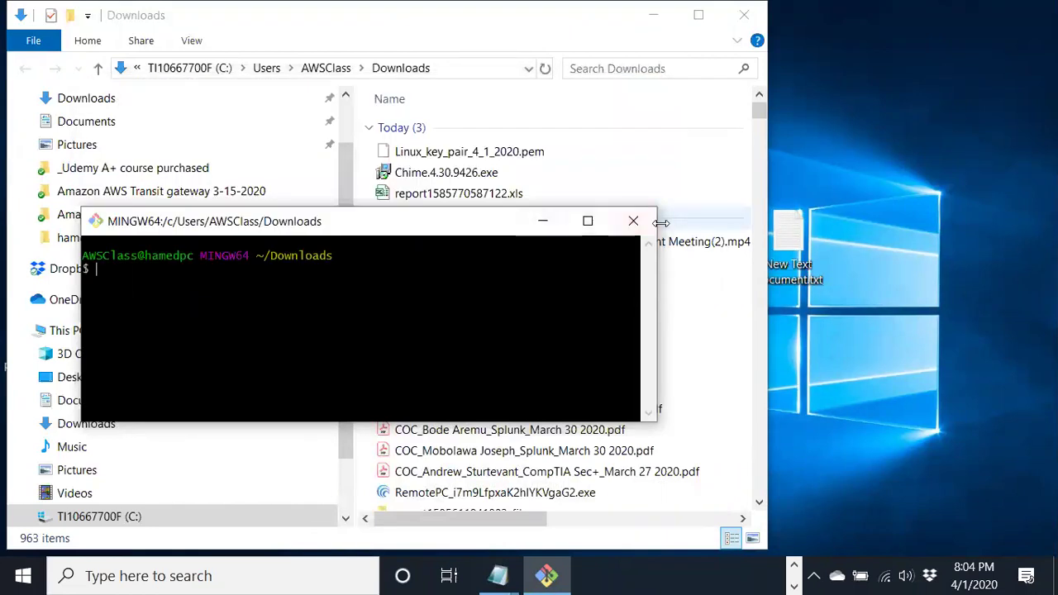
click(633, 222)
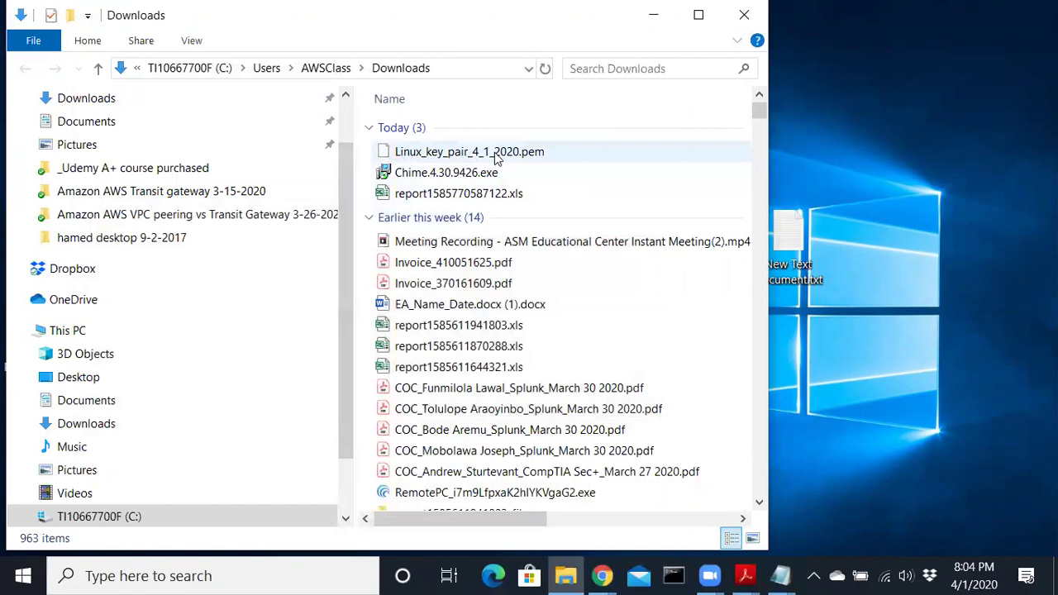
right_click(625, 158)
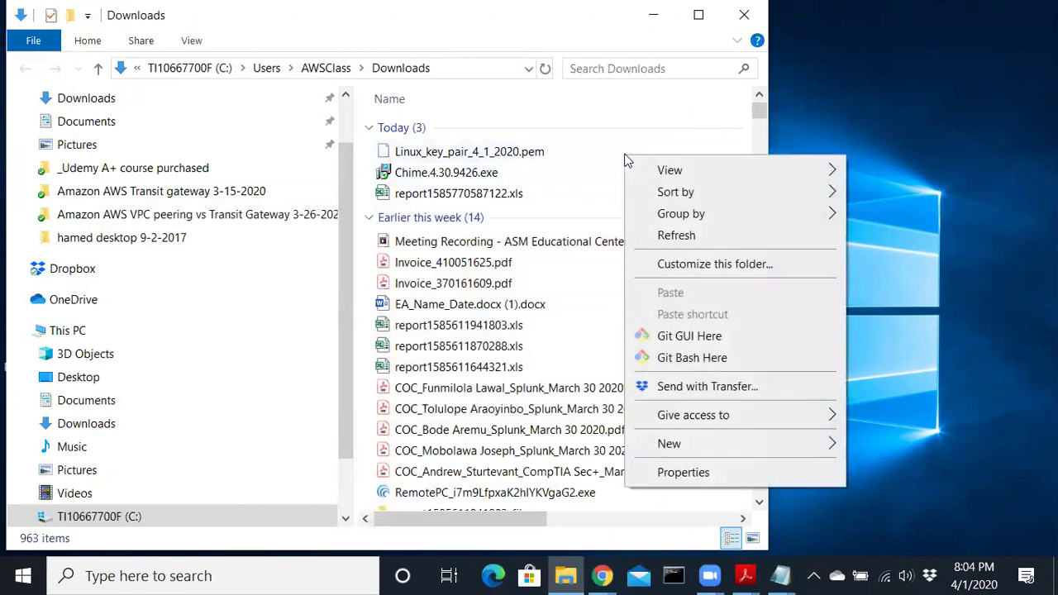
click(667, 358)
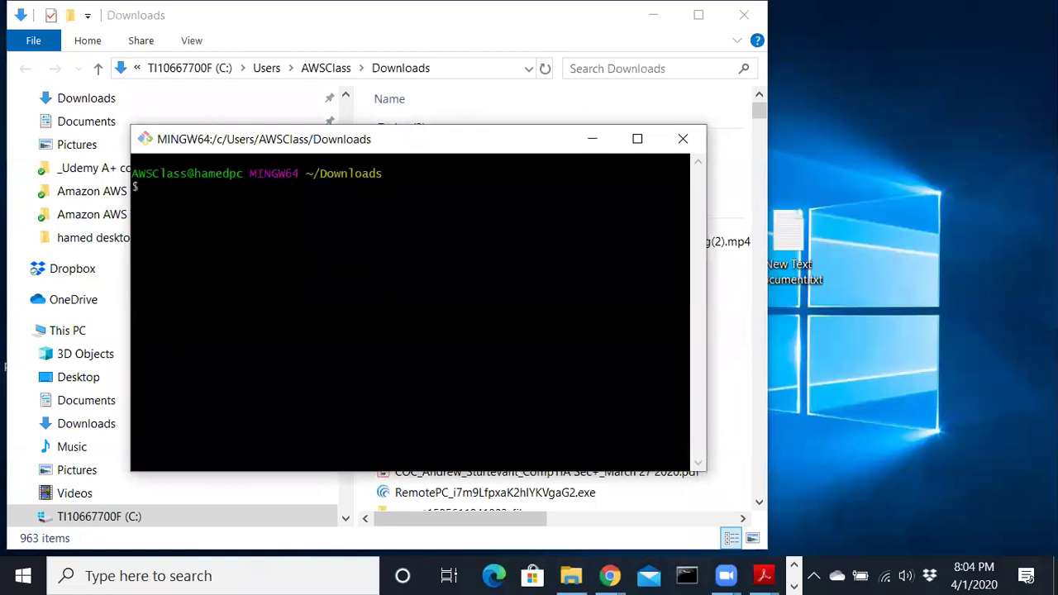
triple_click(135, 174)
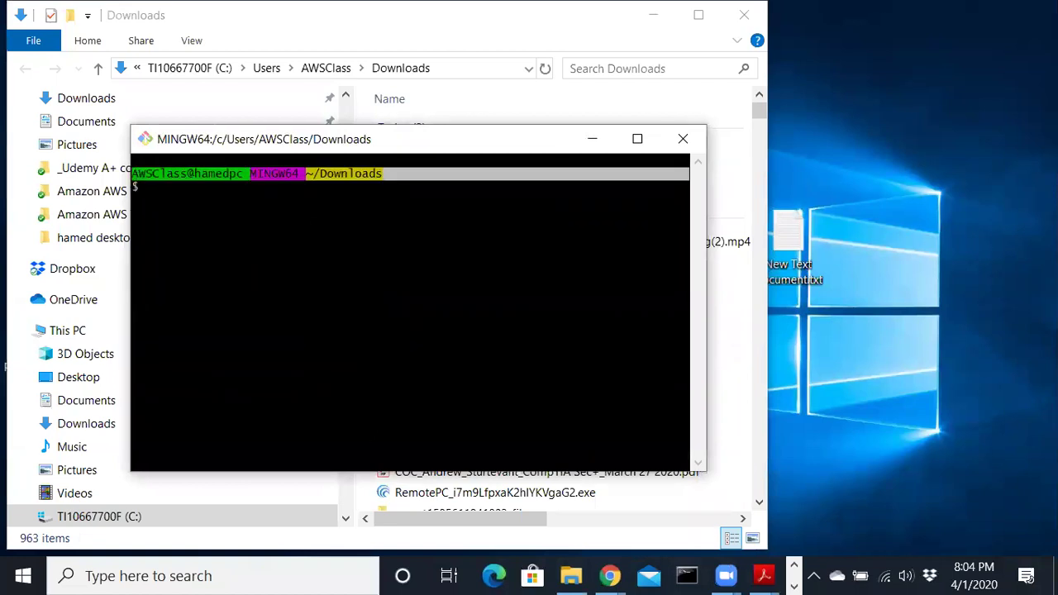
- Switch to the Chrome window with the AWS console and return to the EC2 instances list
click(609, 576)
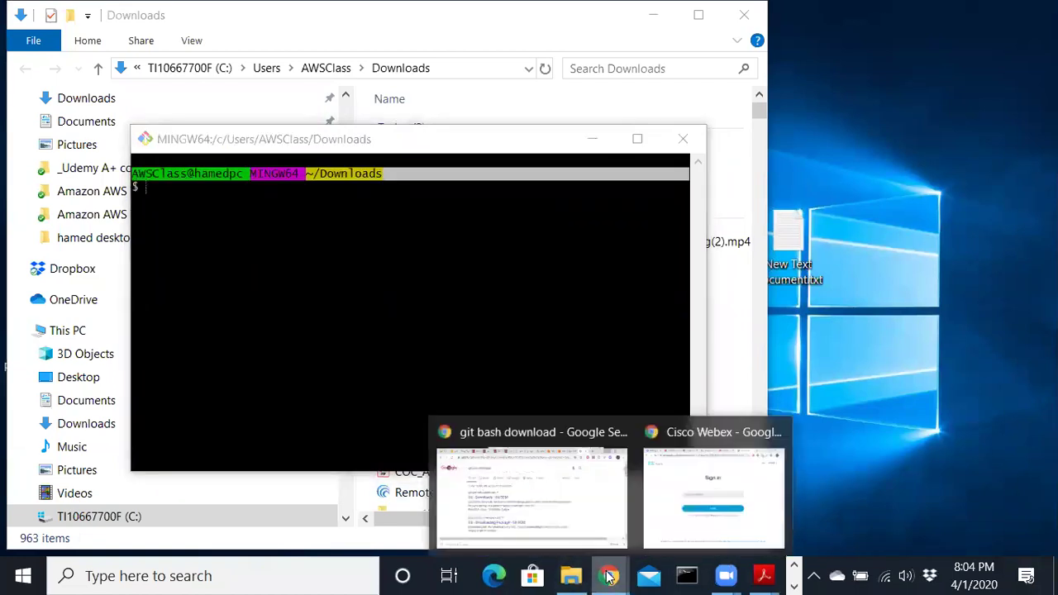
mouse_move(540, 475)
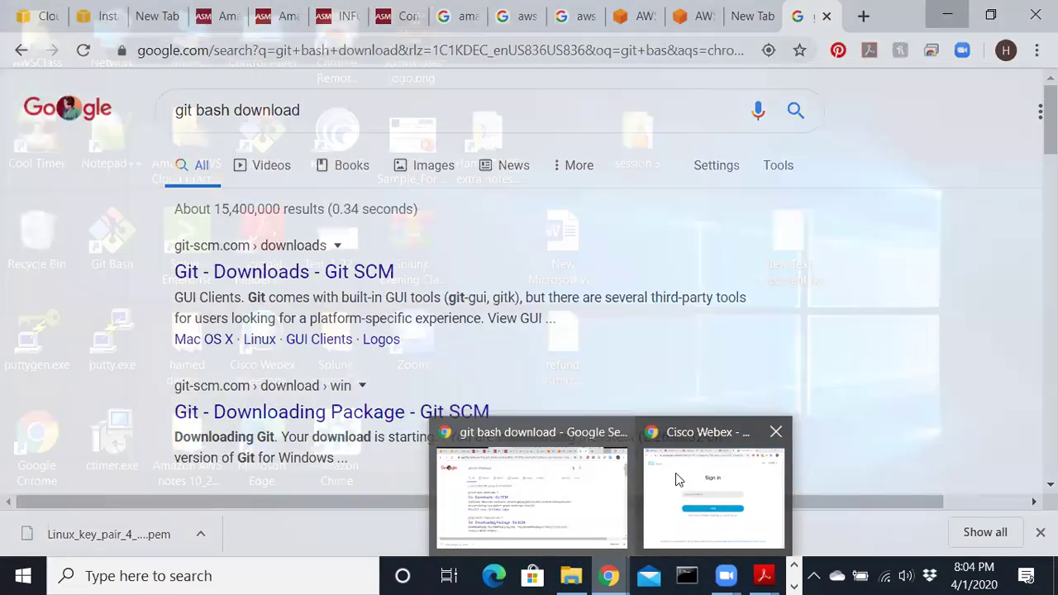
click(676, 472)
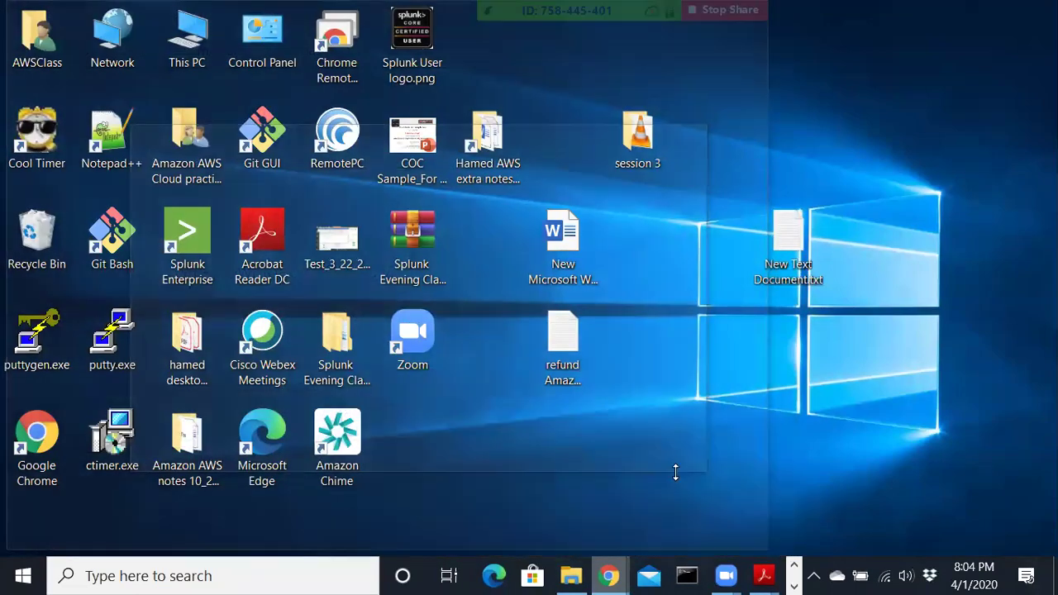
click(366, 42)
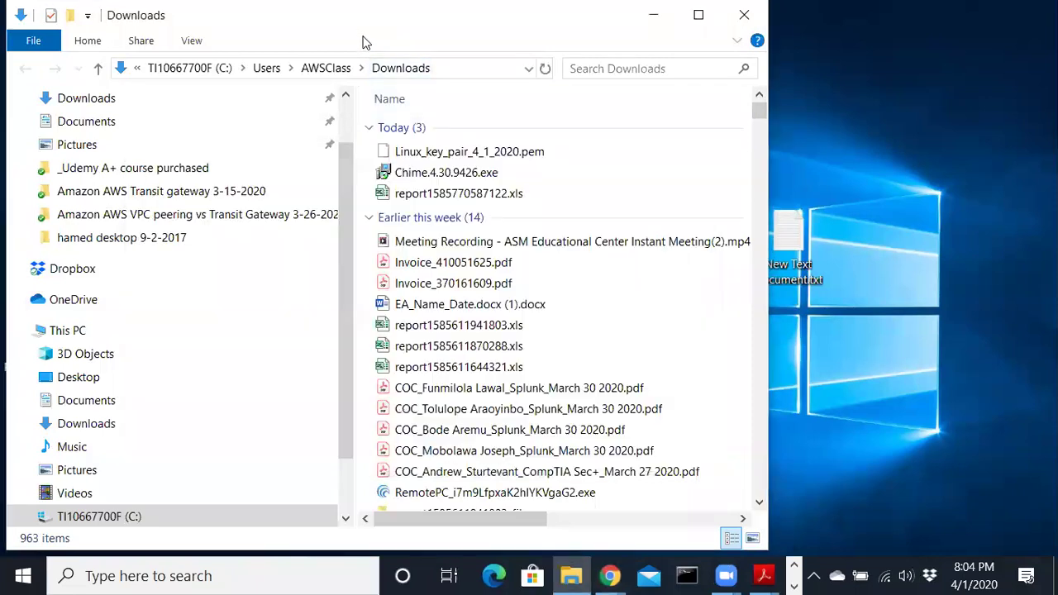
click(609, 576)
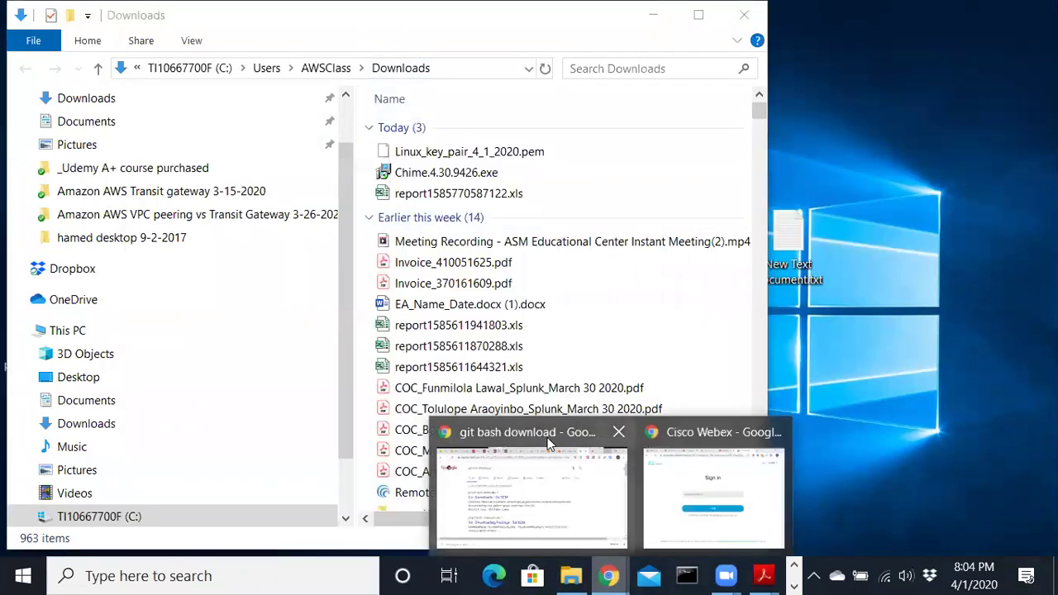
click(548, 444)
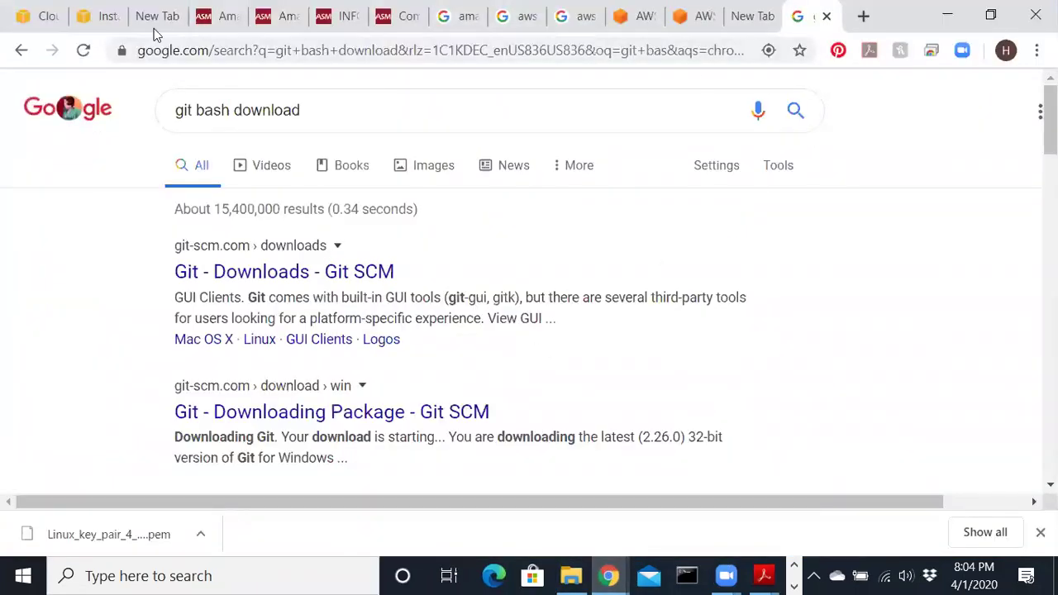
click(101, 21)
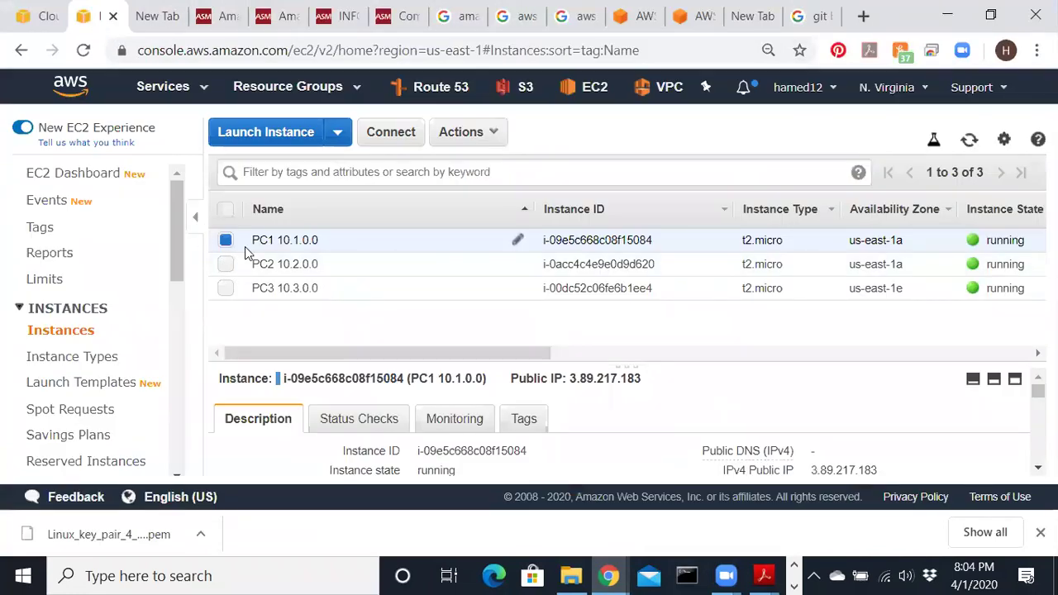
- Open the connection instructions for the PC1 10.1.0.0 instance and copy the example SSH command
drag(321, 247, 251, 241)
click(387, 139)
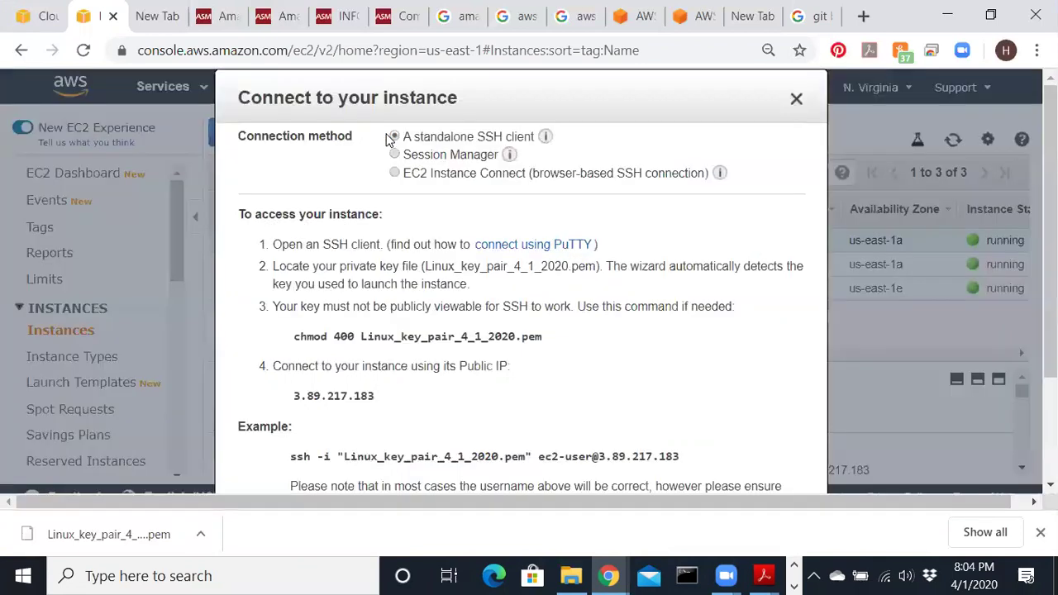
scroll(459, 448, down, 2)
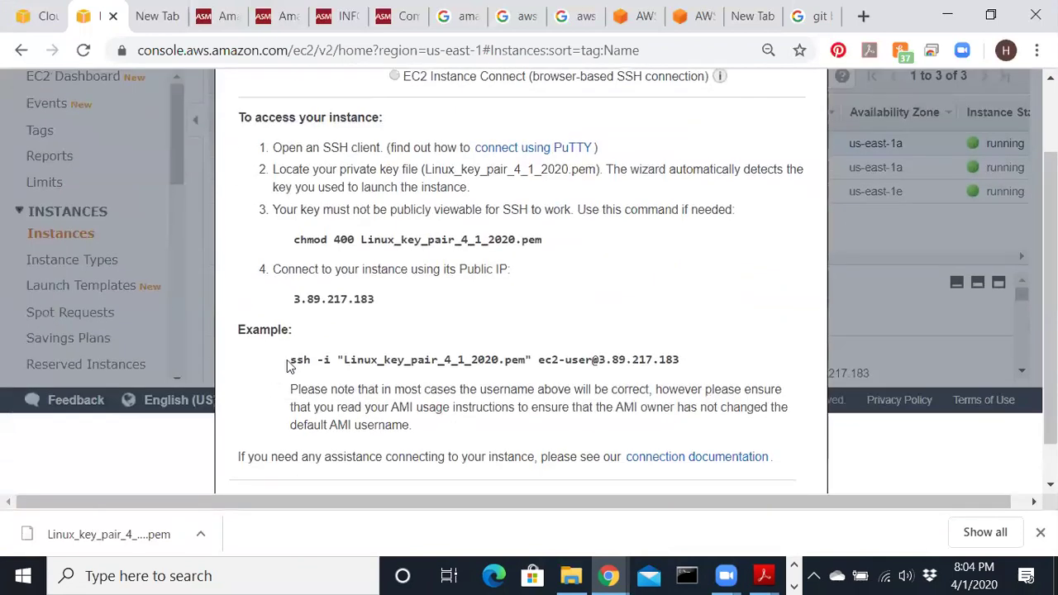
drag(291, 361, 679, 356)
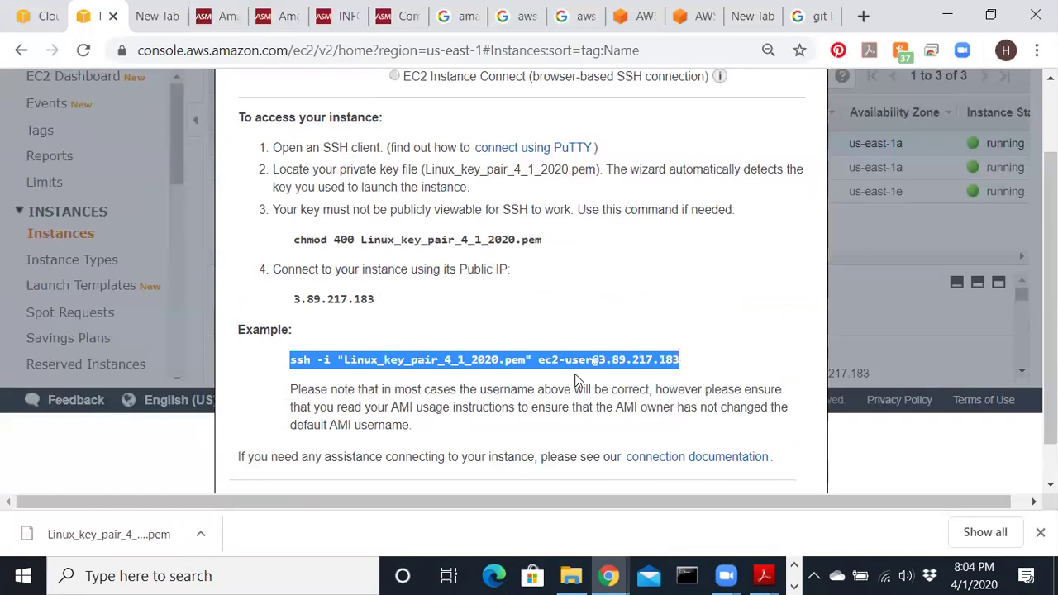
right_click(592, 359)
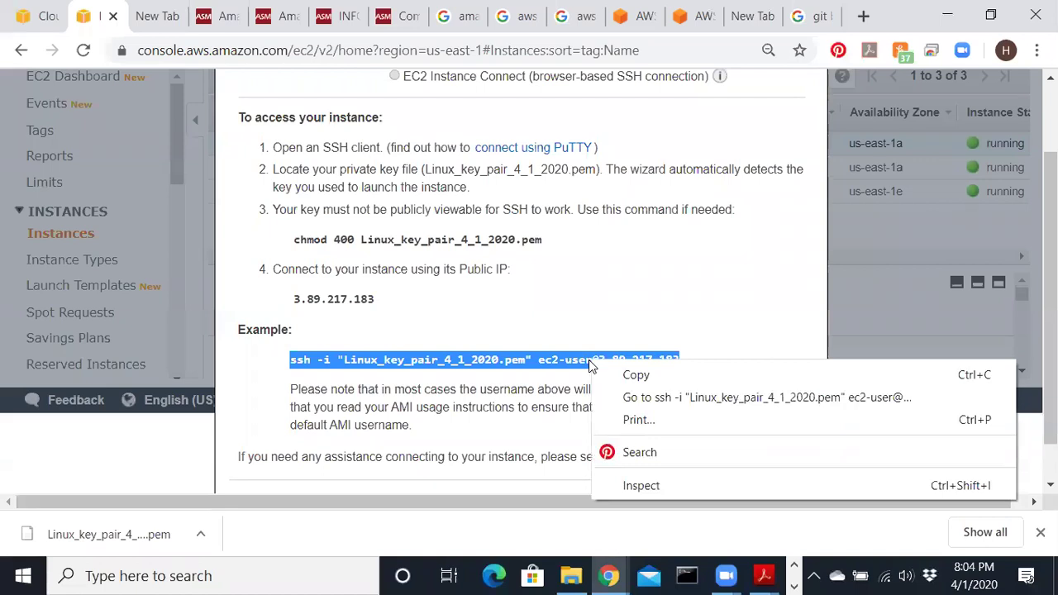
click(626, 374)
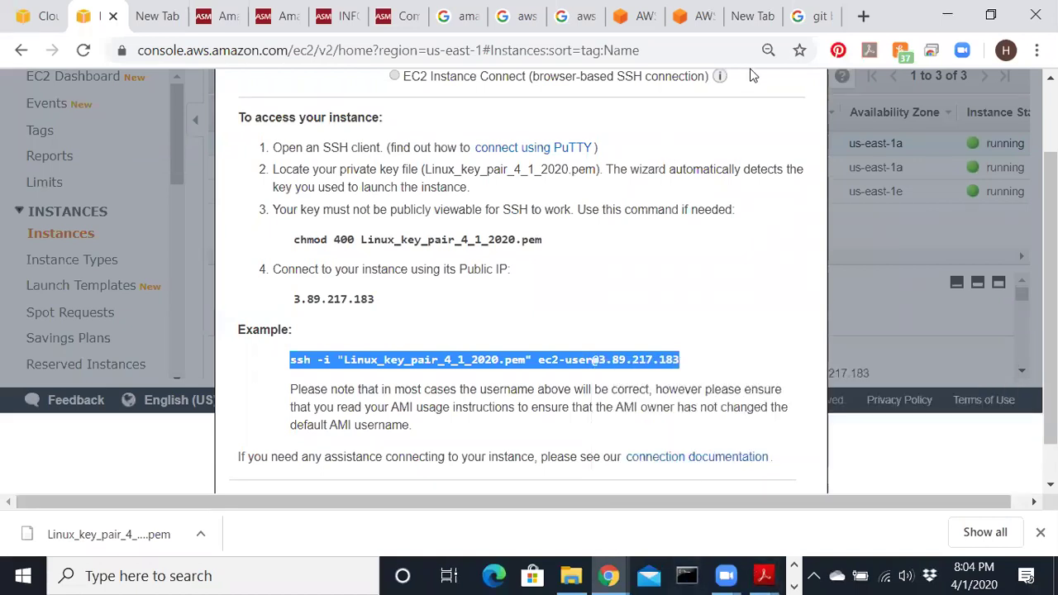
click(792, 567)
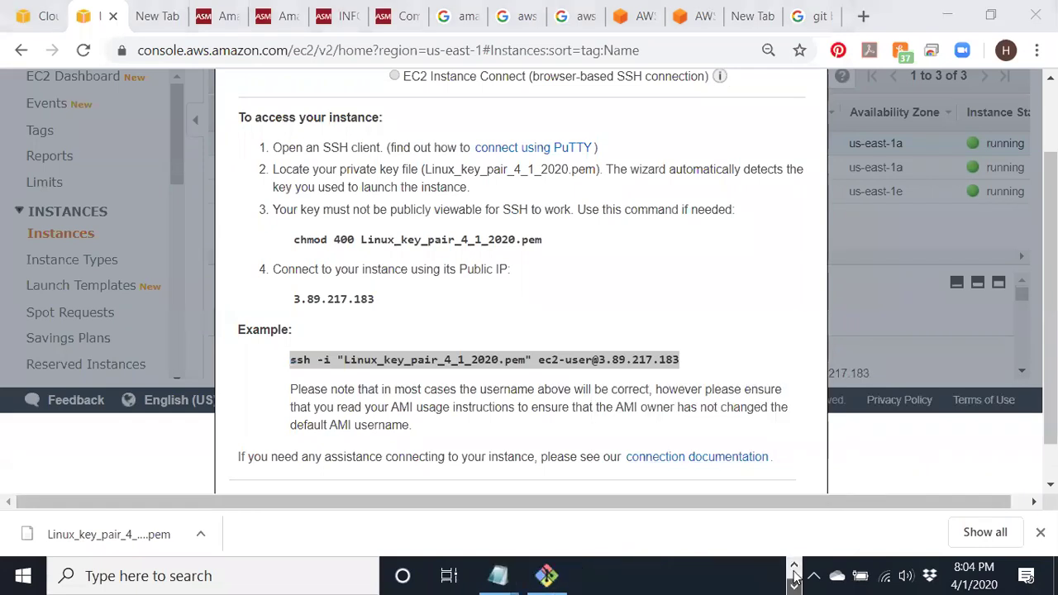
click(547, 577)
right_click(280, 261)
click(356, 312)
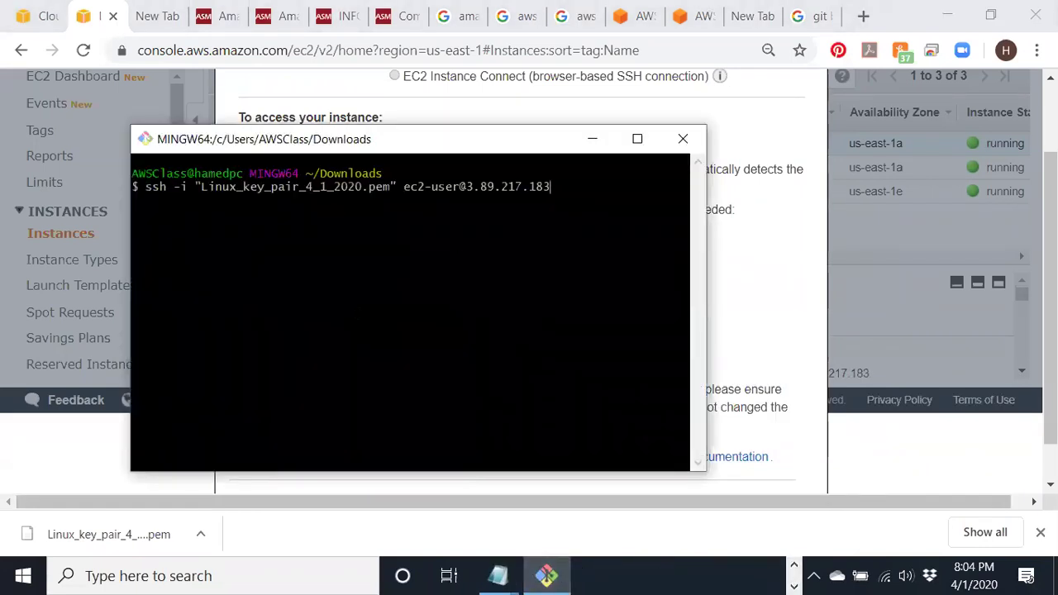
key(Return)
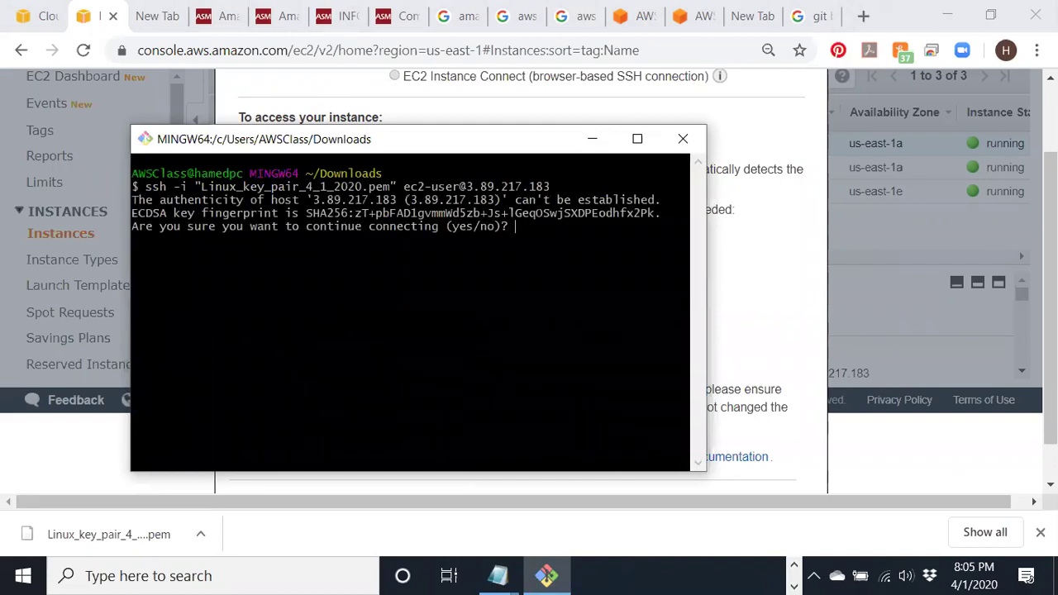
text(yes)
key(Return)
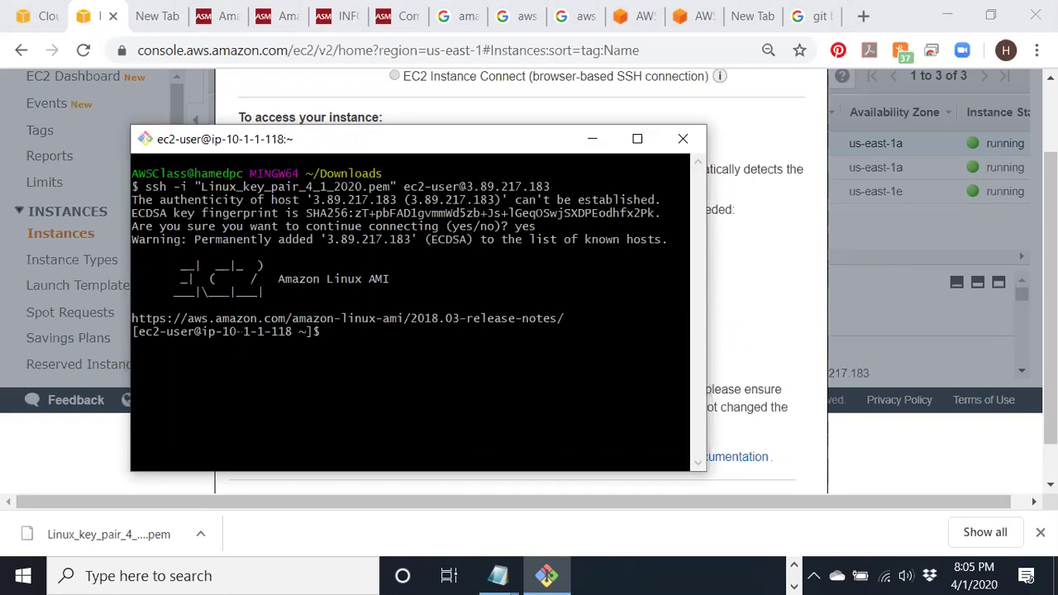
- Switch to the root user on the PC1 instance with sudo su
drag(256, 331, 236, 331)
text(sudo su)
key(Return)
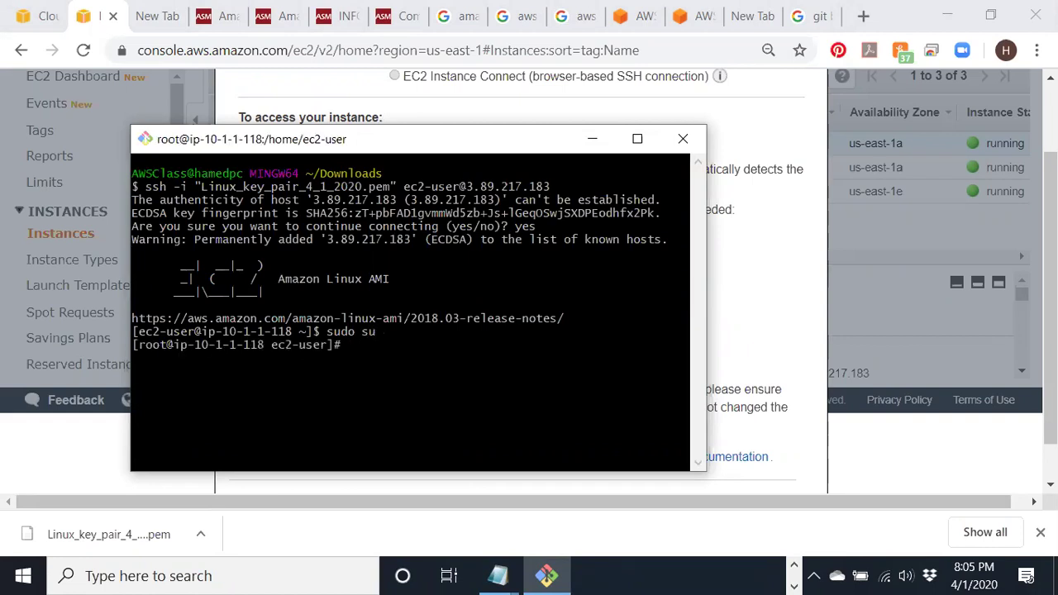
drag(364, 345, 147, 346)
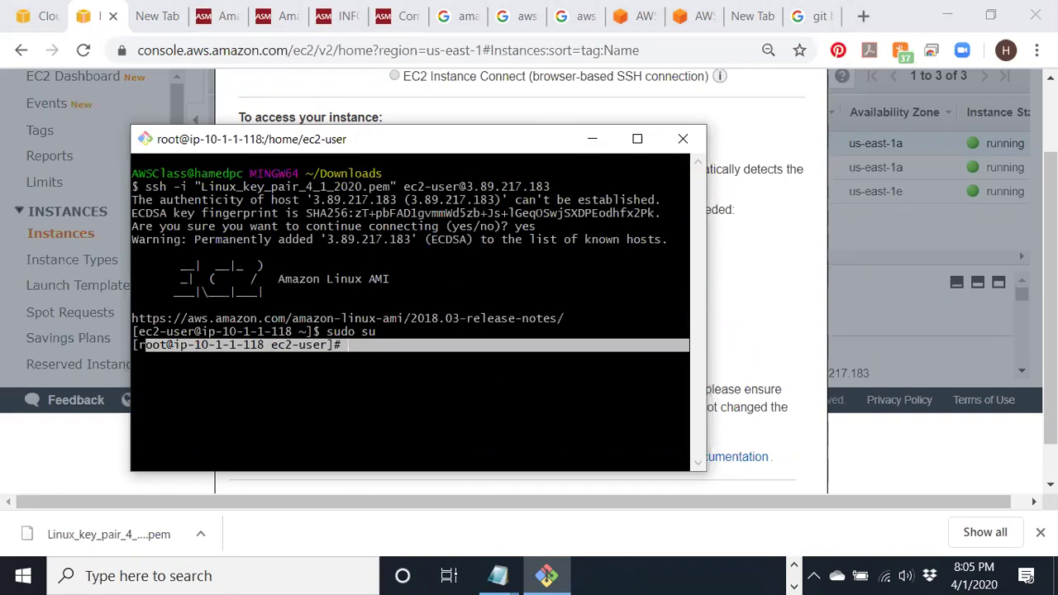
- Bring up the Notepad note listing the private IP addresses and arrange it below the Git Bash terminal so both are readable
mouse_move(500, 573)
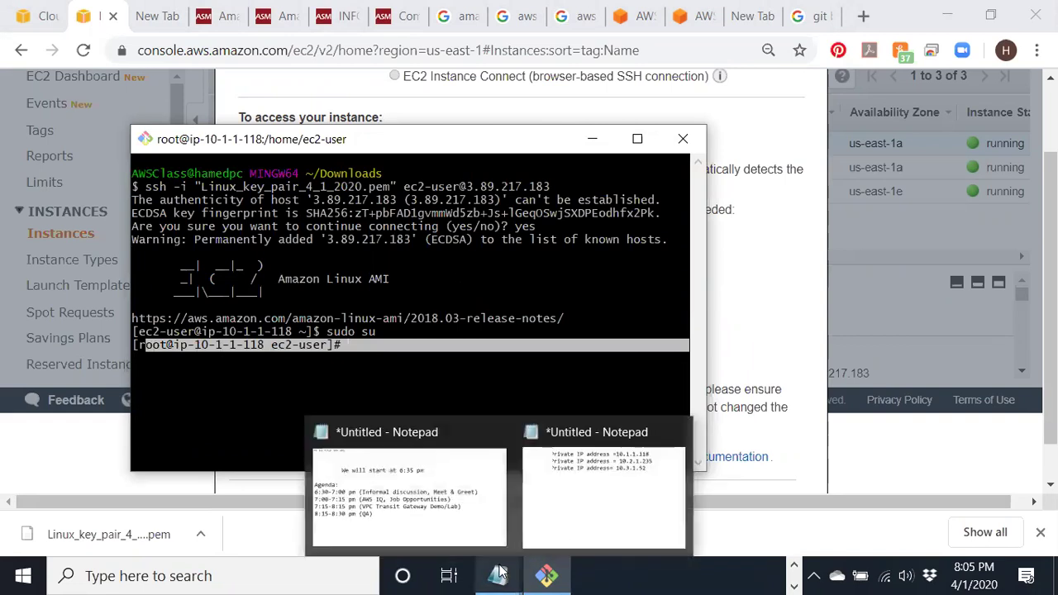
click(568, 510)
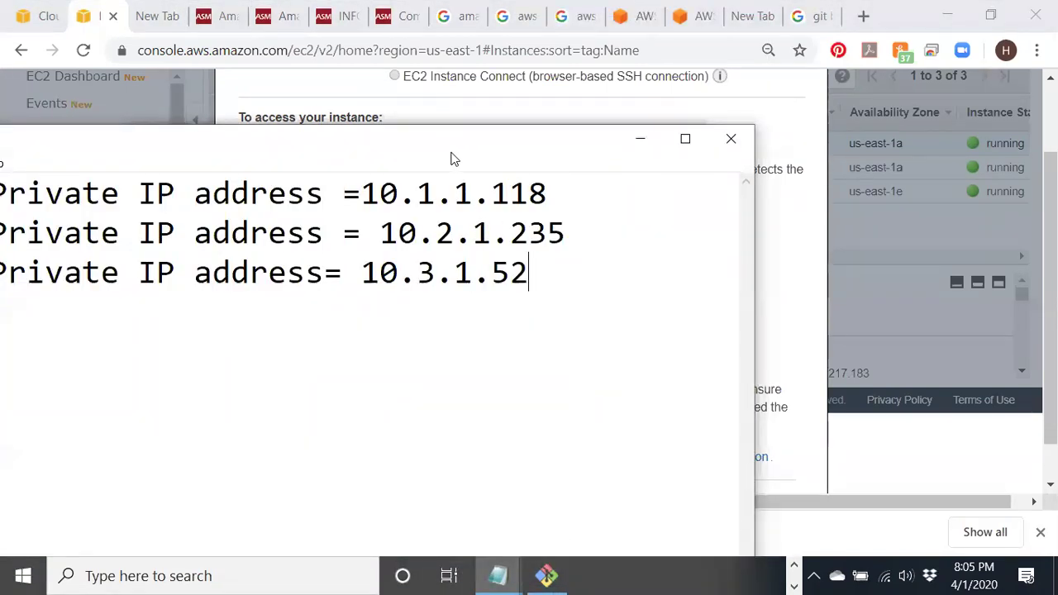
drag(453, 157, 289, 372)
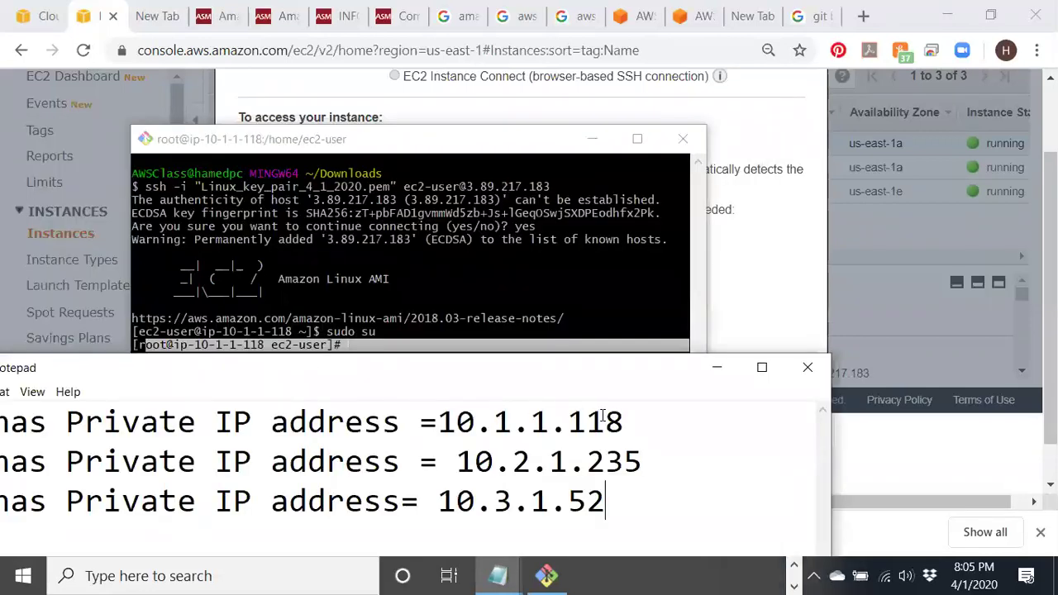
drag(625, 419, 437, 422)
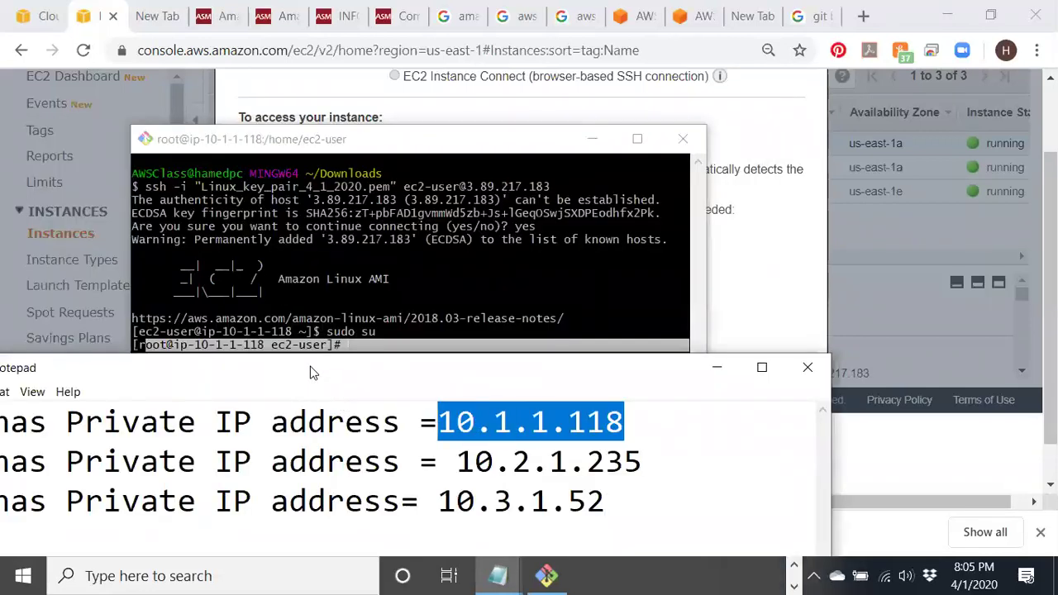
click(361, 347)
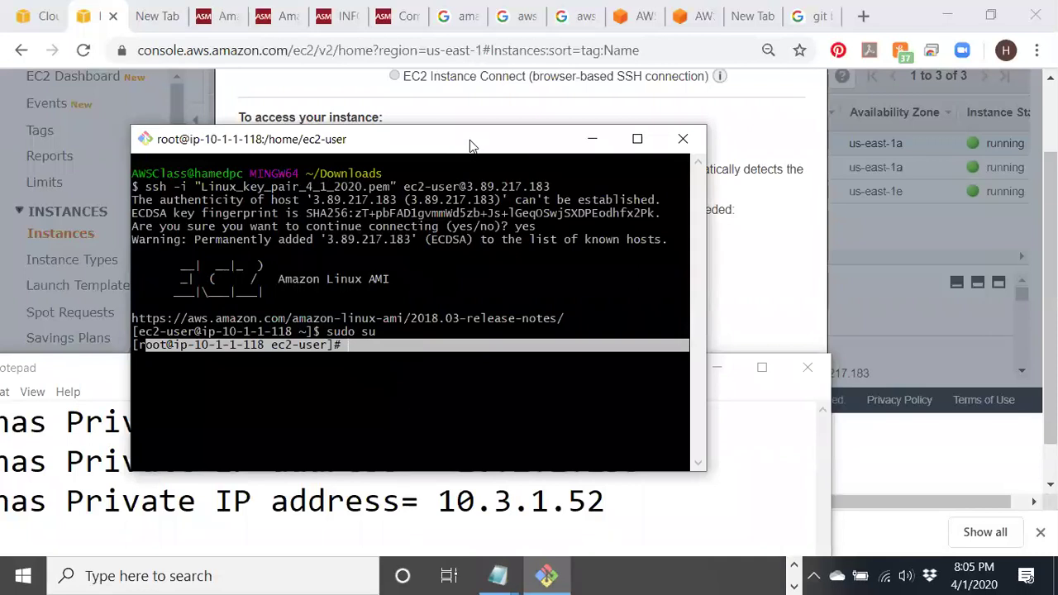
drag(469, 146, 477, 56)
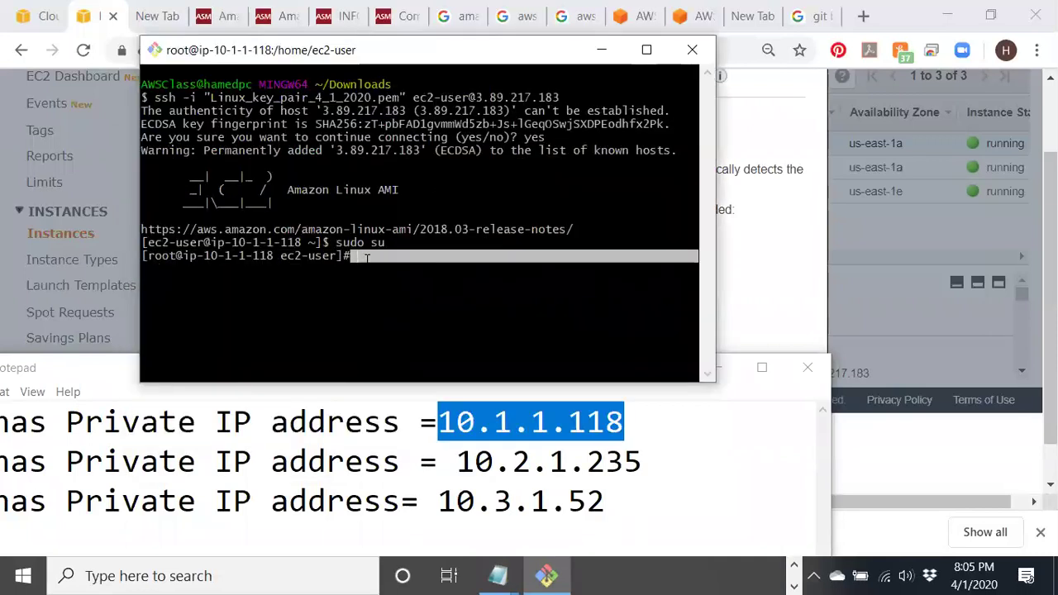
- Ping 10.3.1.52 from the PC1 root shell, and minimize the Notepad and Git Bash windows
click(366, 257)
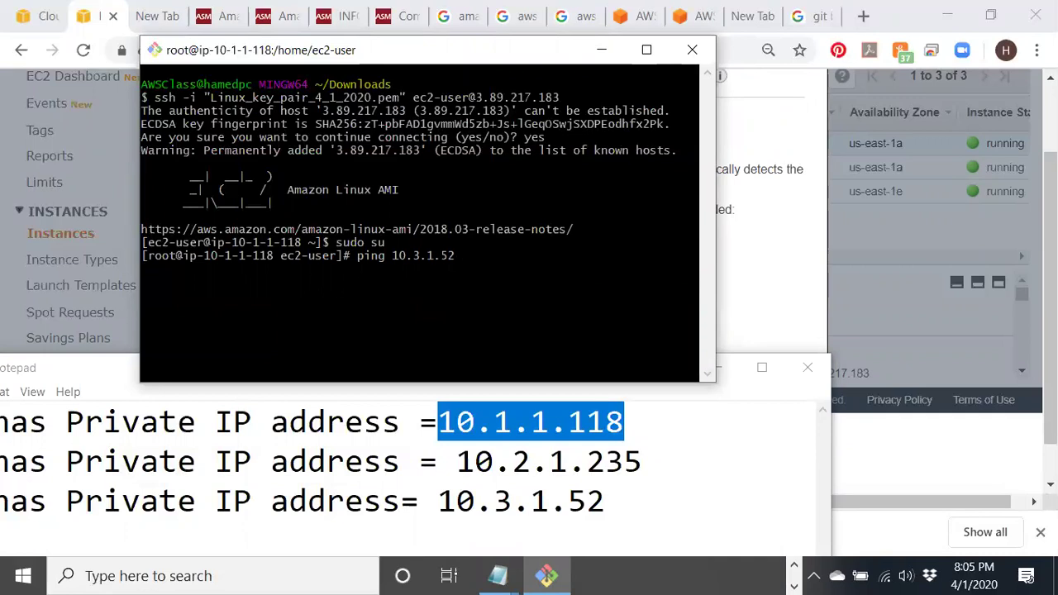
drag(462, 256, 392, 255)
key(Return)
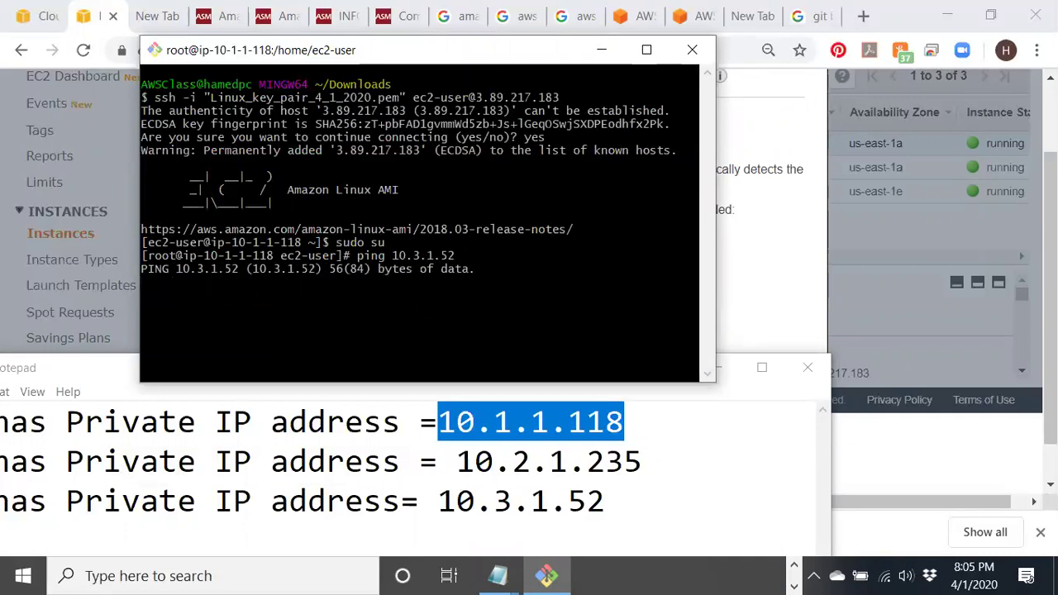
click(128, 385)
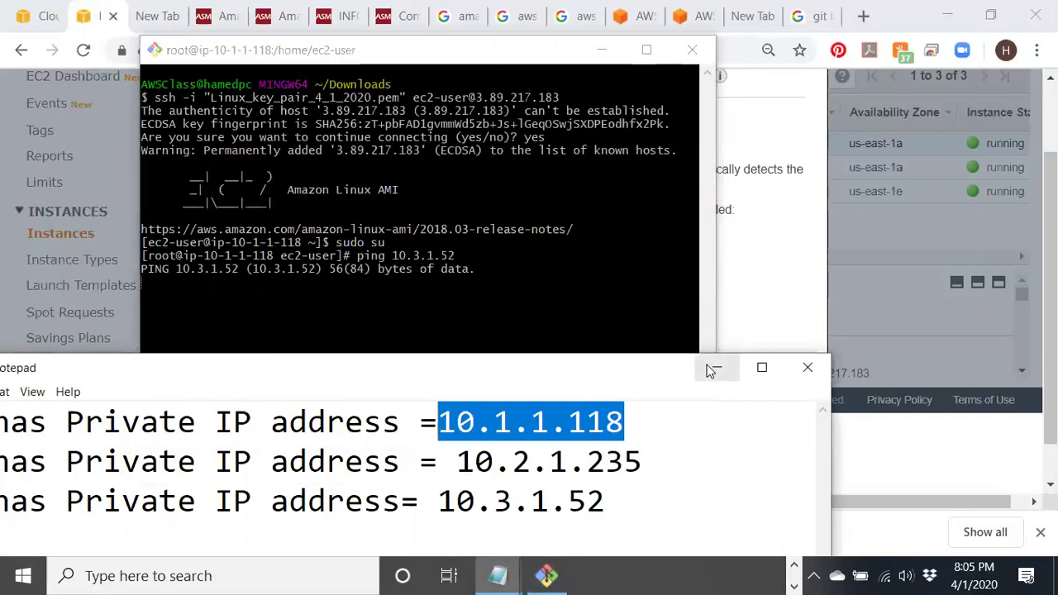
click(713, 369)
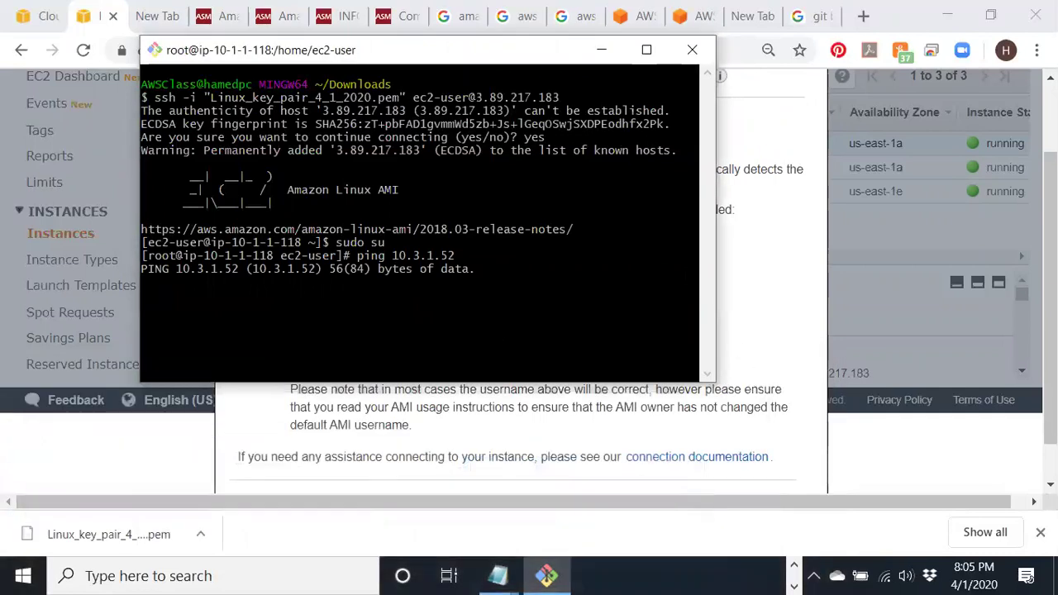
drag(698, 269, 142, 283)
click(601, 62)
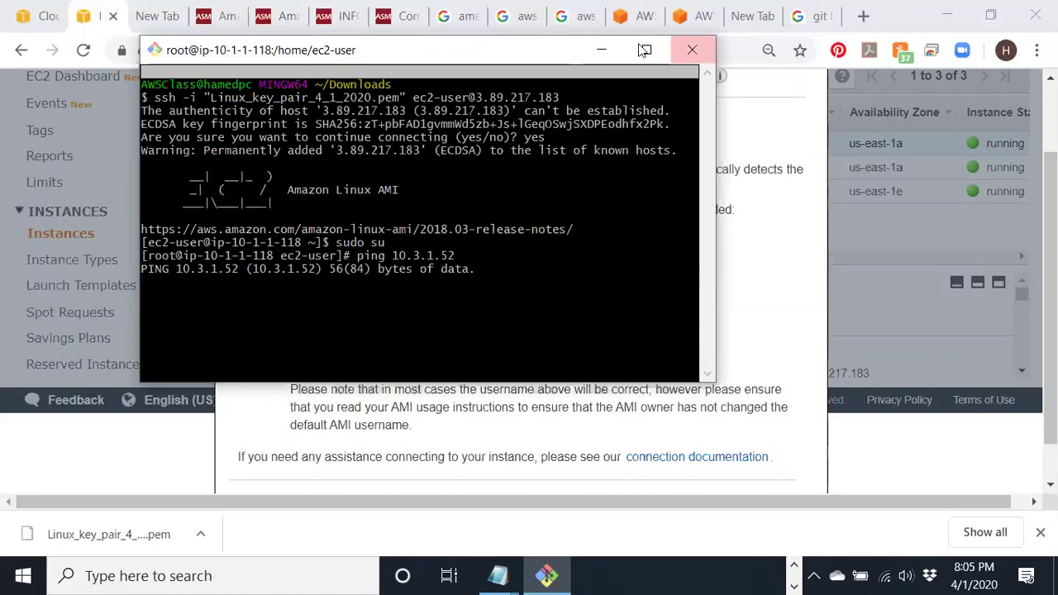
click(602, 51)
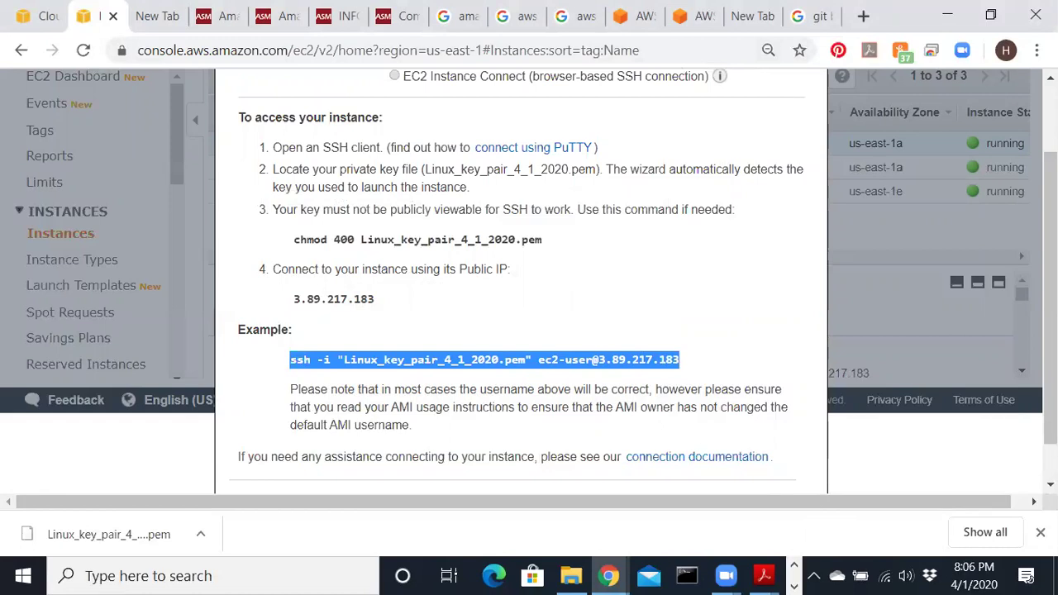
- Switch to Amazon AWS Gateway.pdf in Acrobat Reader and read step 15 about the VPC routing tables and the transit gateway
click(764, 576)
click(918, 489)
scroll(486, 312, down, 3)
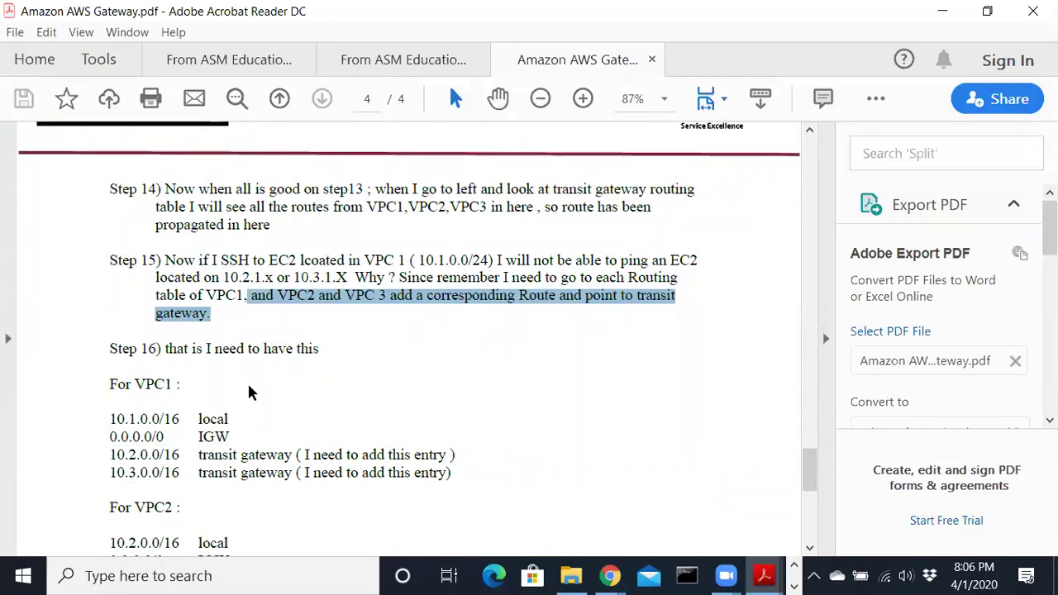
scroll(245, 385, down, 2)
drag(110, 310, 170, 309)
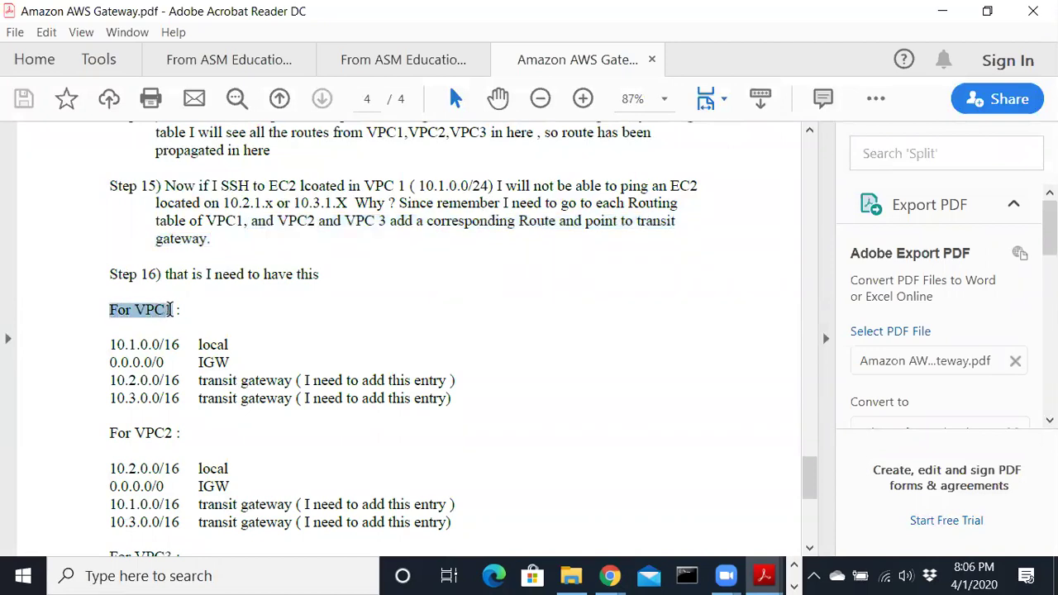
click(358, 203)
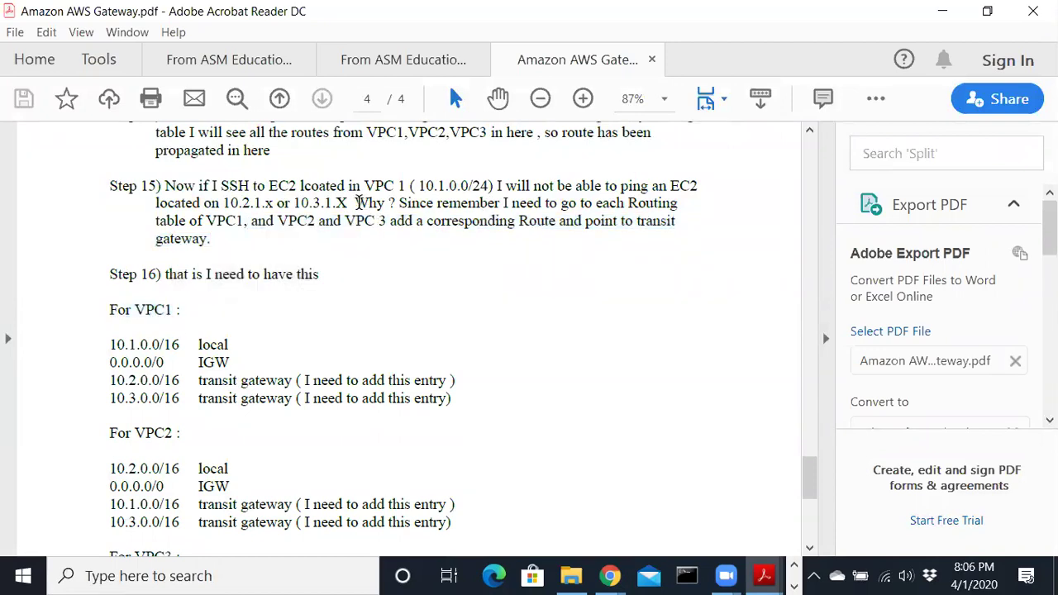
drag(359, 202, 371, 202)
drag(436, 203, 678, 205)
click(152, 221)
mouse_move(152, 221)
mouse_down()
mouse_move(662, 222)
mouse_move(663, 235)
mouse_up()
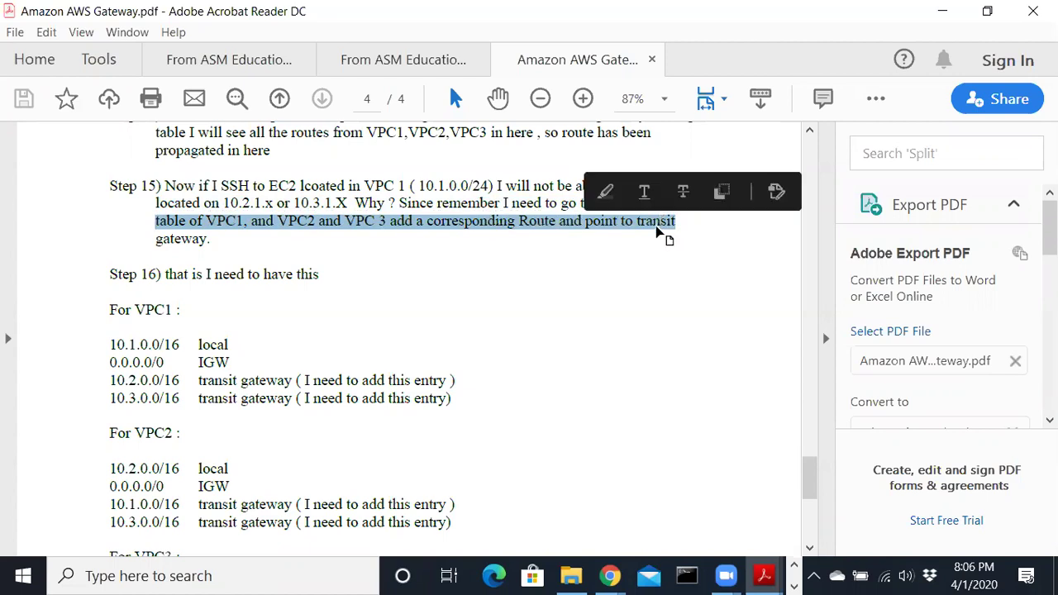
- Read the routing entries listed for VPC1 in step 16 of the guide
click(107, 344)
drag(108, 344, 230, 359)
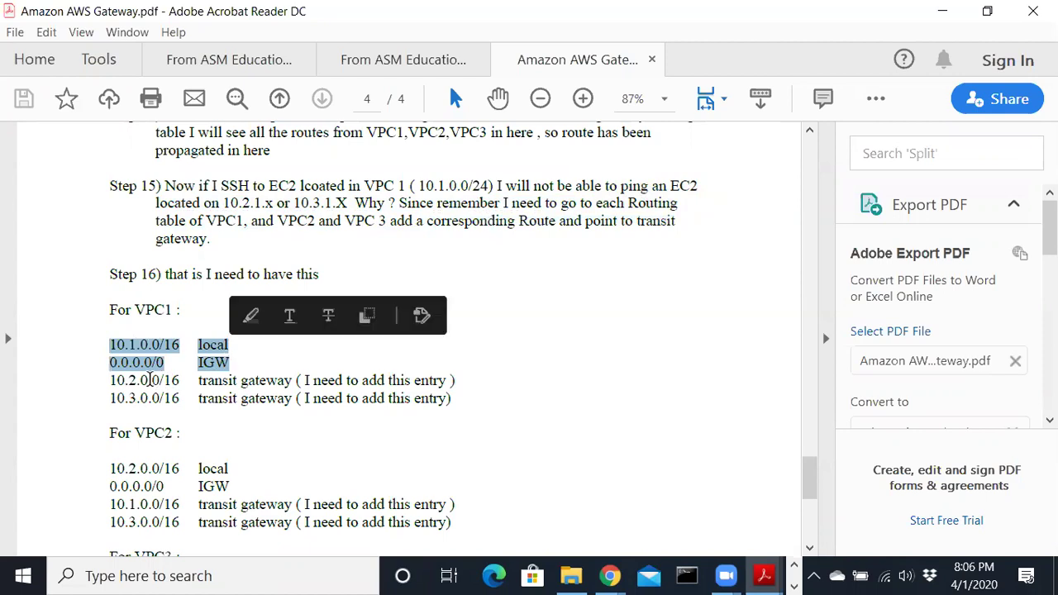
click(115, 381)
drag(116, 381, 468, 395)
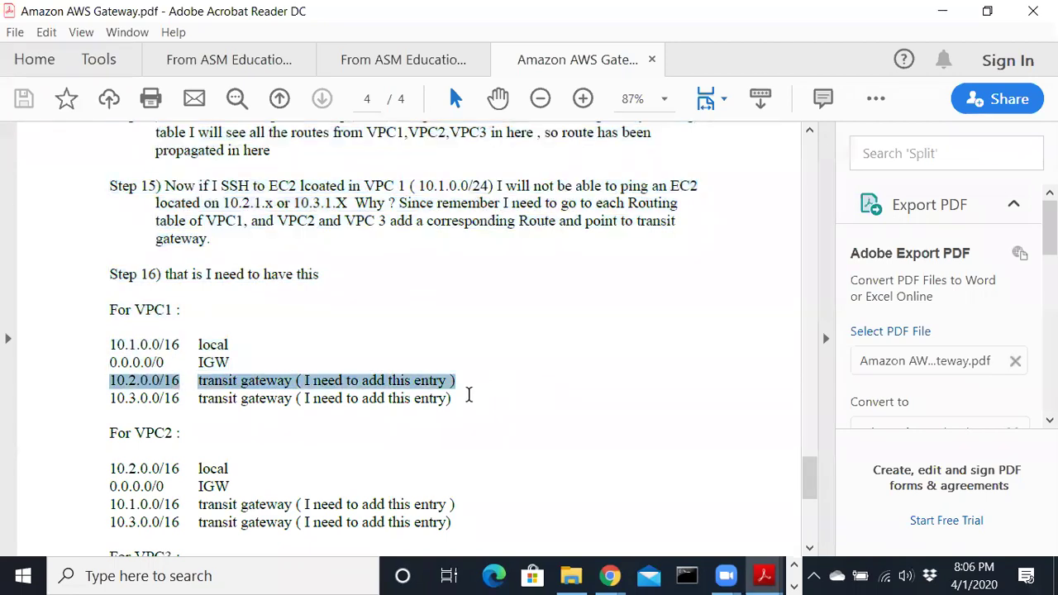
click(113, 401)
drag(114, 401, 150, 401)
drag(111, 310, 171, 312)
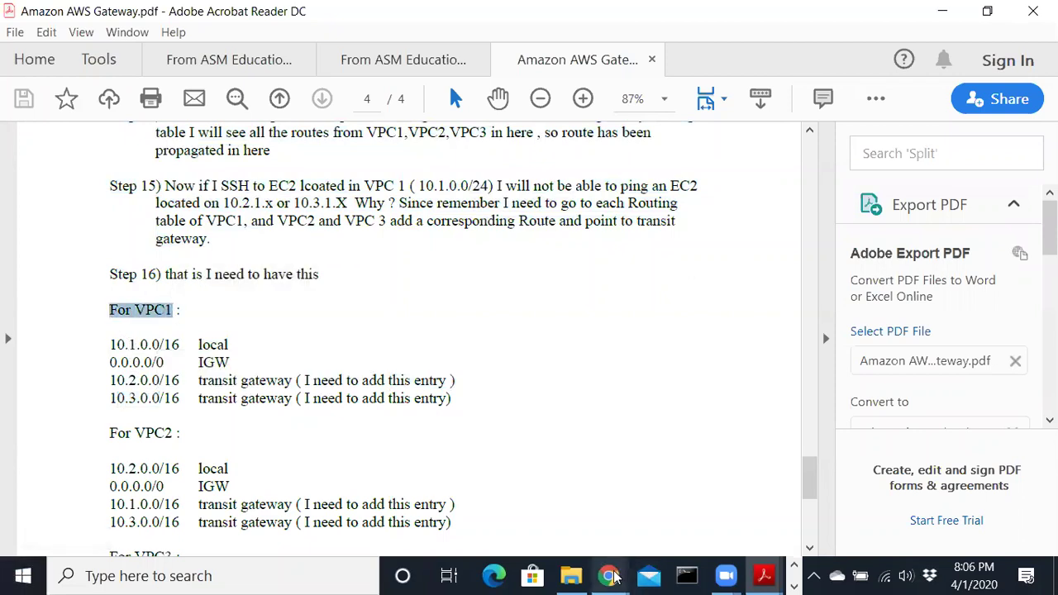
- Switch back to the AWS console in Chrome, dismiss the connection instructions, and open the VPC route tables list
mouse_move(616, 576)
click(538, 463)
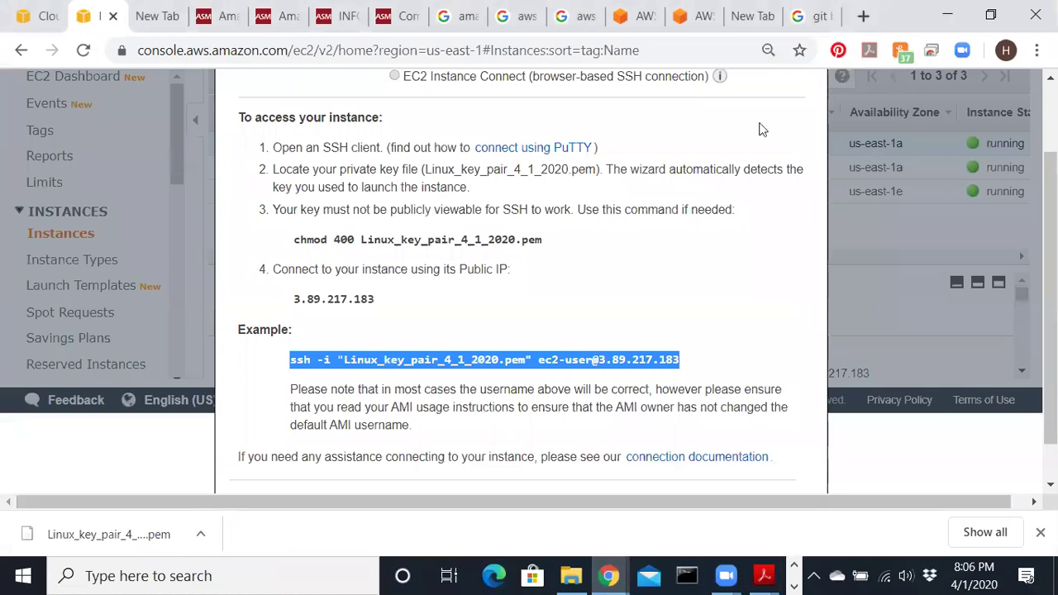
click(728, 157)
scroll(752, 161, up, 2)
click(797, 100)
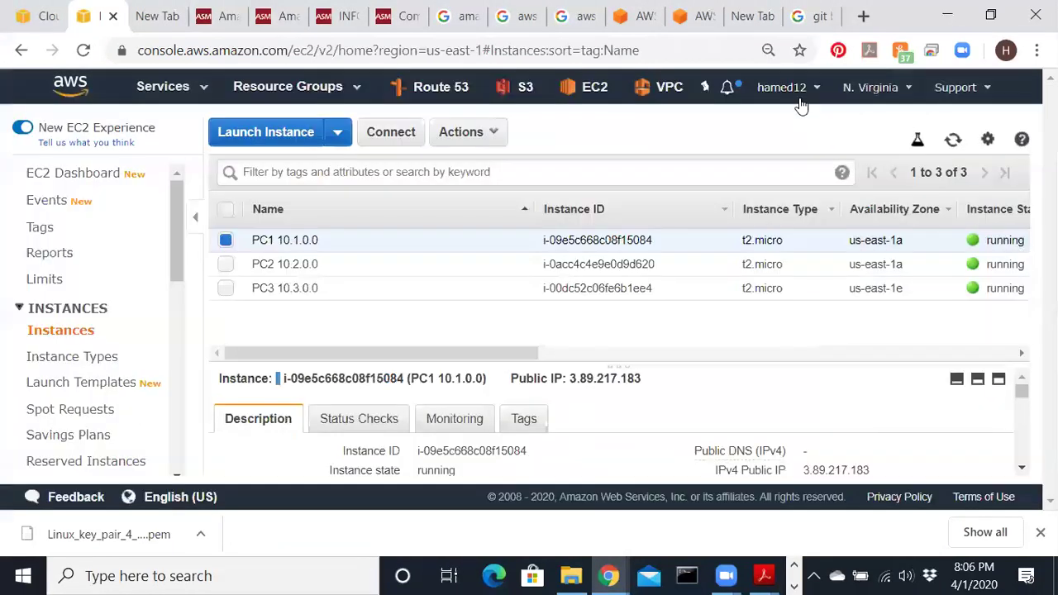
click(669, 98)
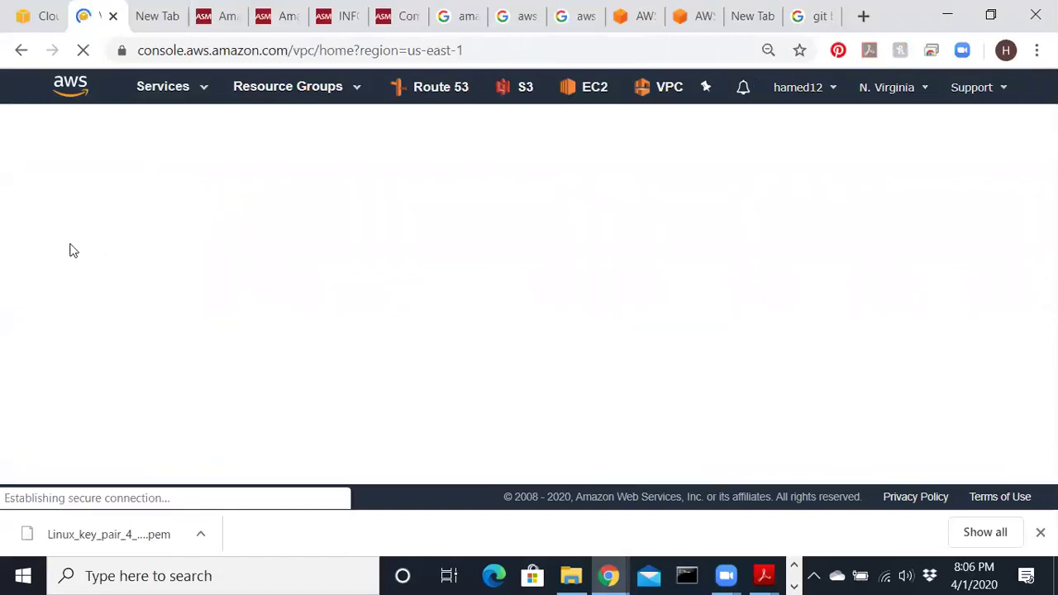
click(73, 283)
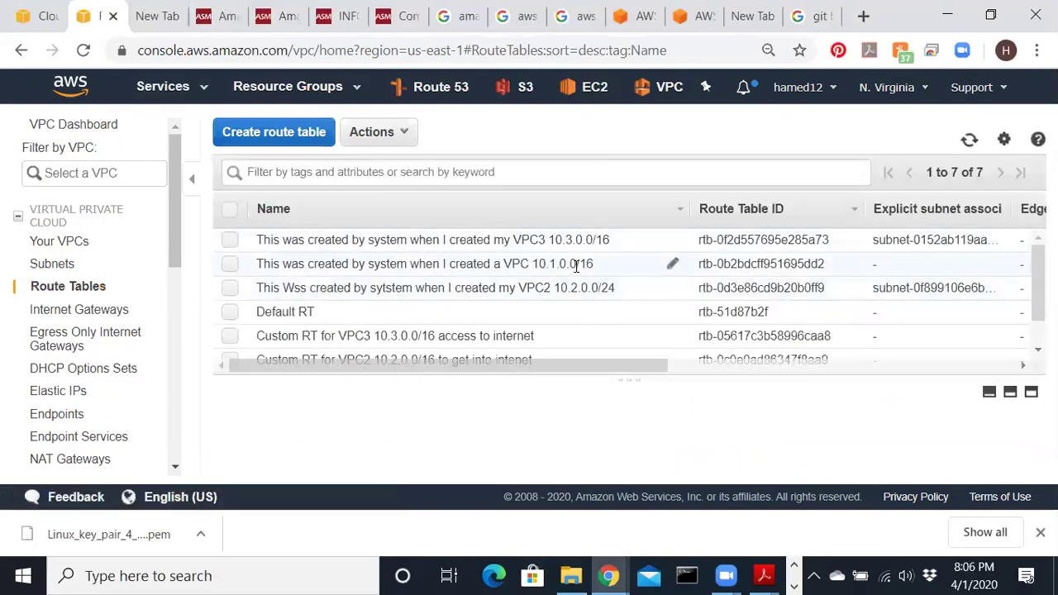
click(247, 268)
drag(612, 271, 236, 274)
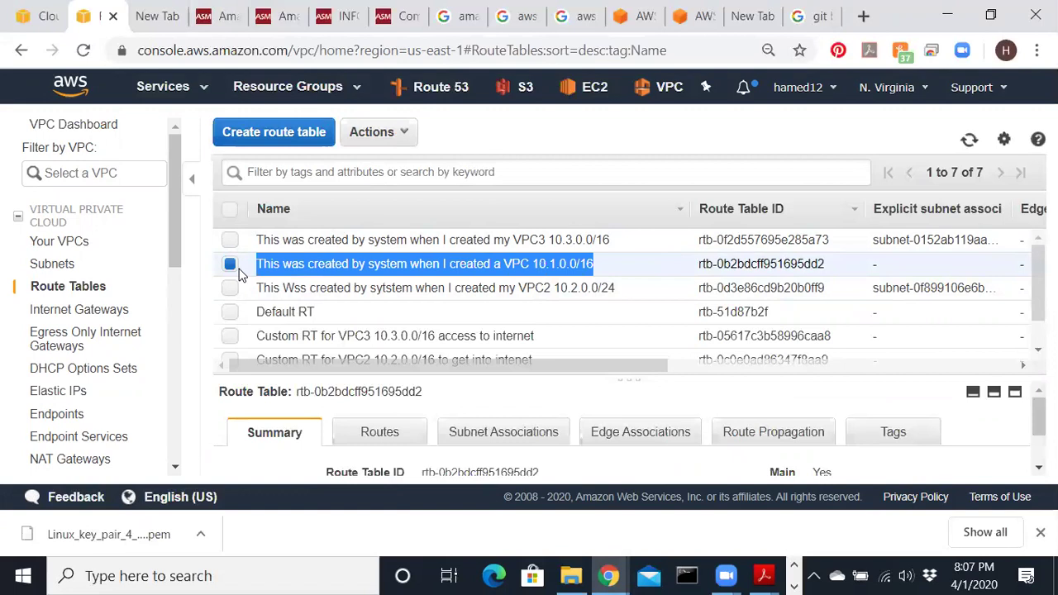
click(358, 434)
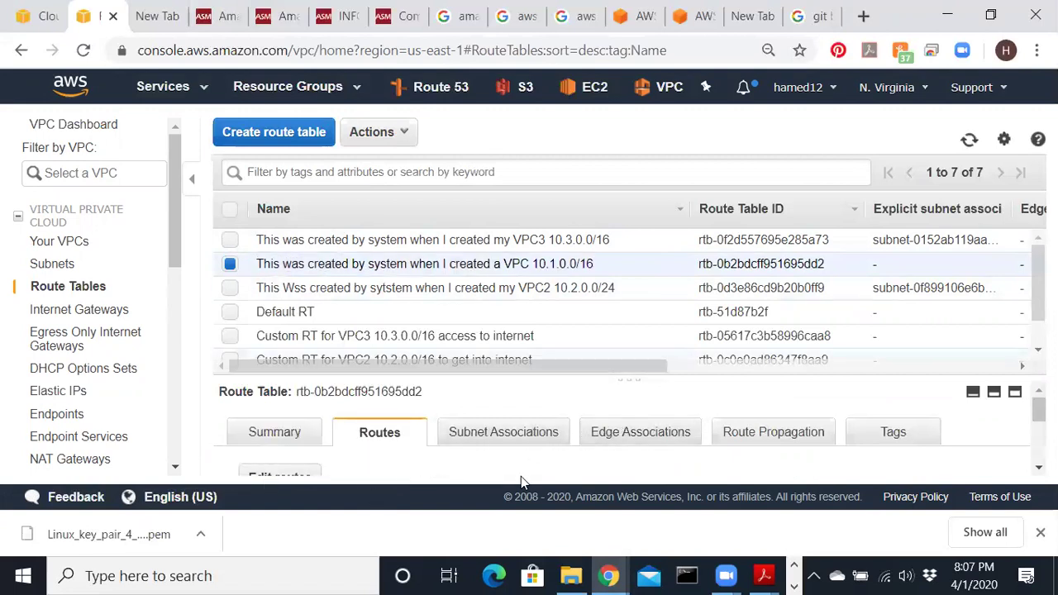
click(269, 478)
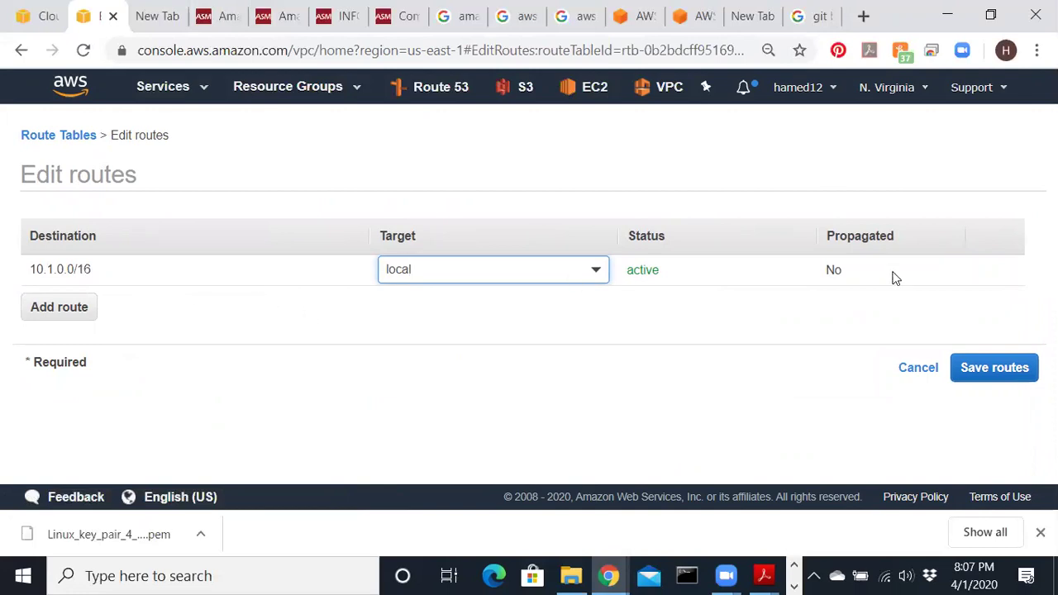
click(913, 368)
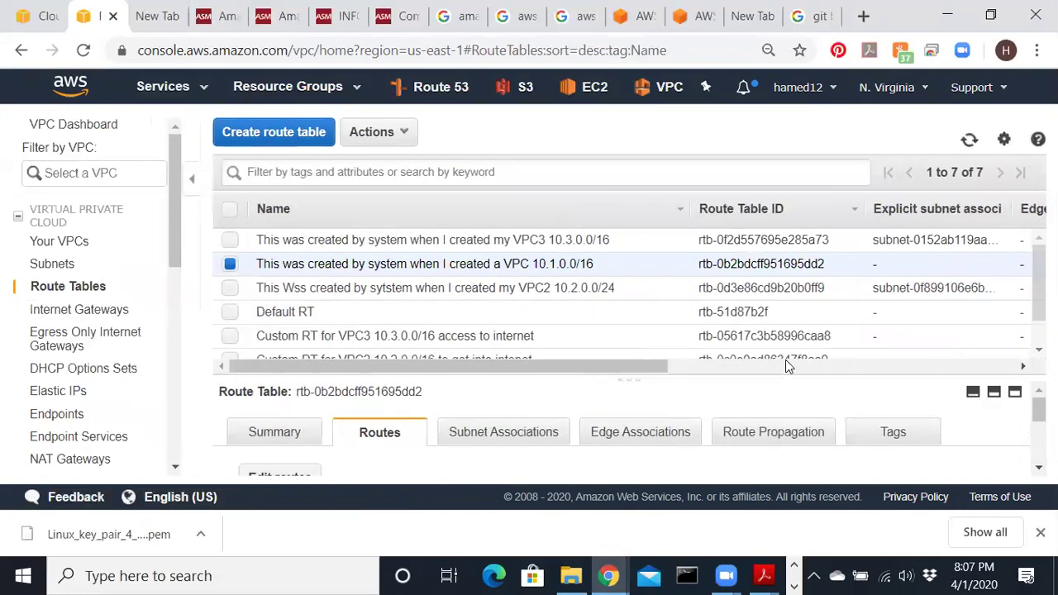
- Select only the route table Custom RT for VPC1 10.1.0.0/16 access to internet and open its routes for editing
scroll(402, 289, down, 2)
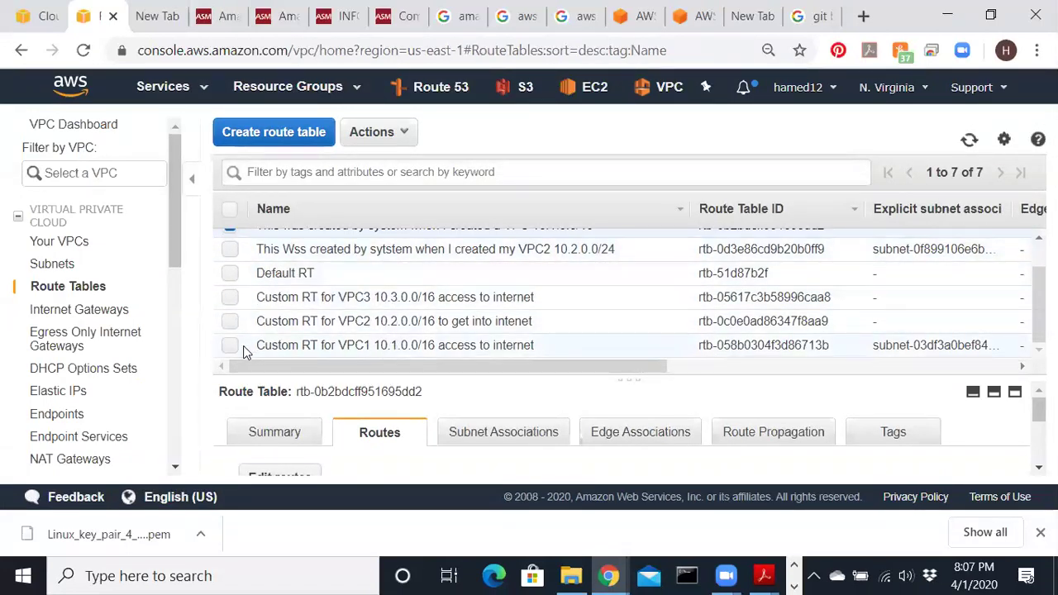
click(231, 228)
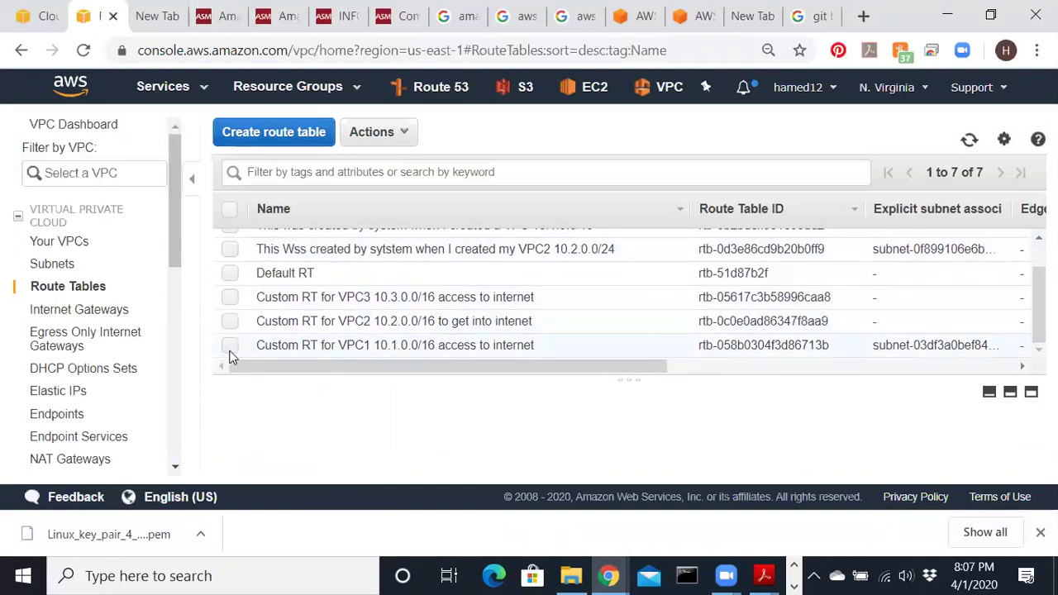
click(231, 346)
drag(288, 347, 533, 348)
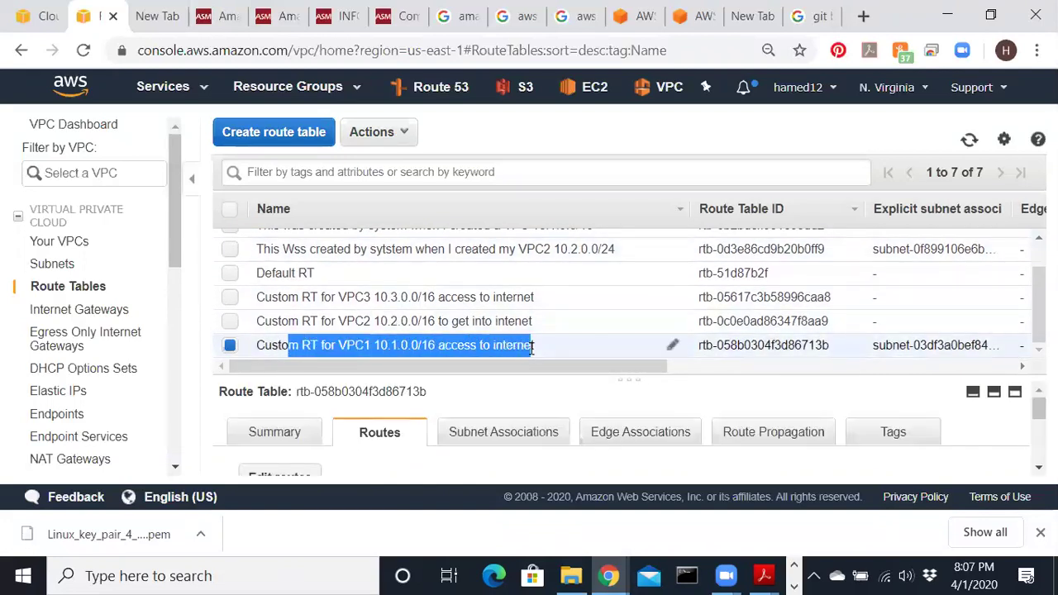
click(291, 480)
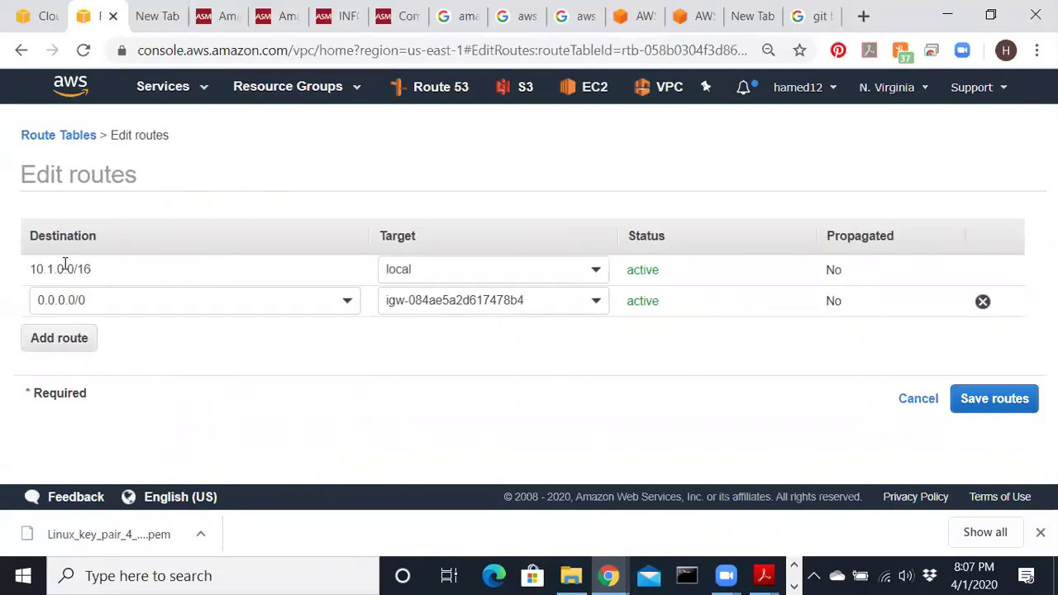
drag(36, 267, 286, 328)
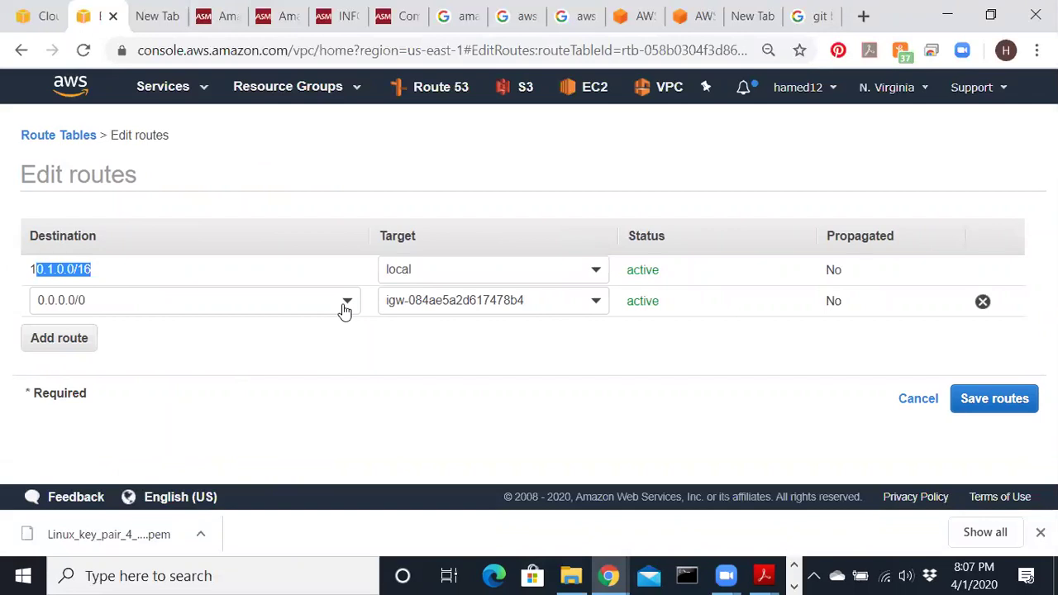
- Add a route for destination 10.2.0.0./16 to the VPC1 route table, targeting the transit gateway tgw-0a2f458d9f16e2b6c
click(58, 345)
click(77, 335)
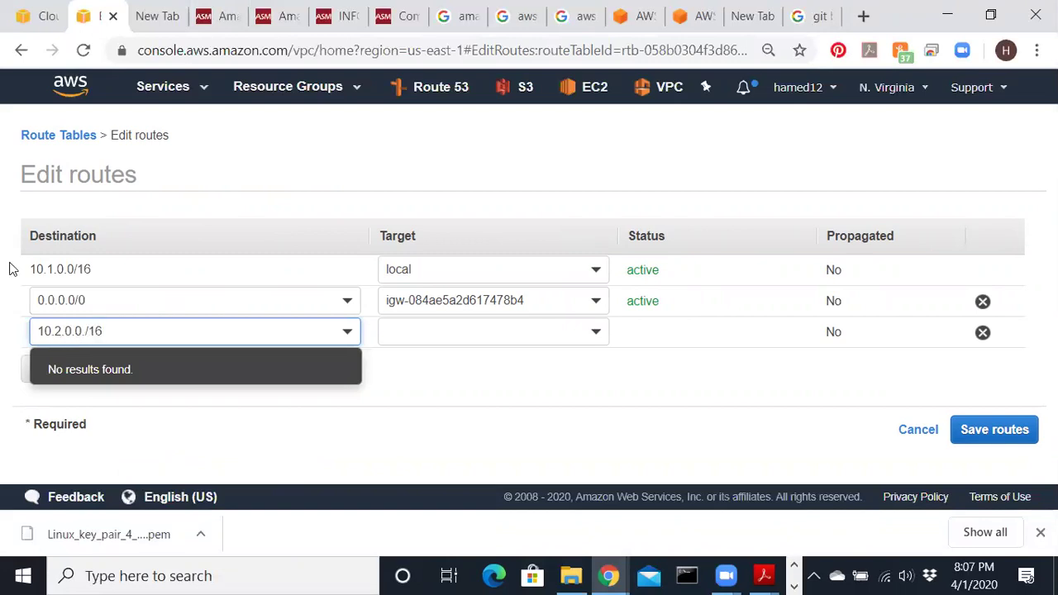
click(590, 338)
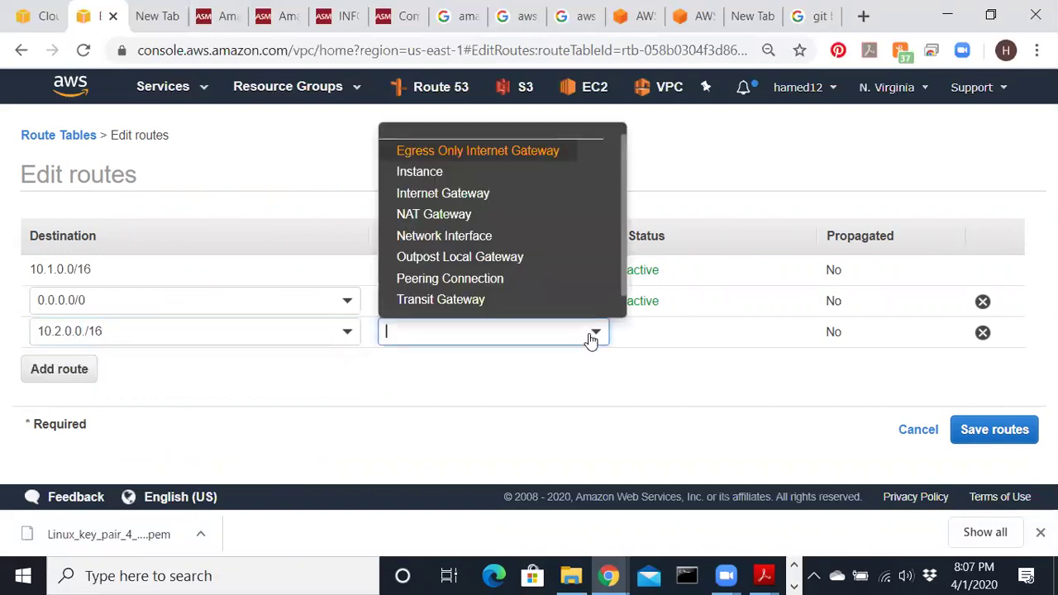
scroll(505, 308, down, 1)
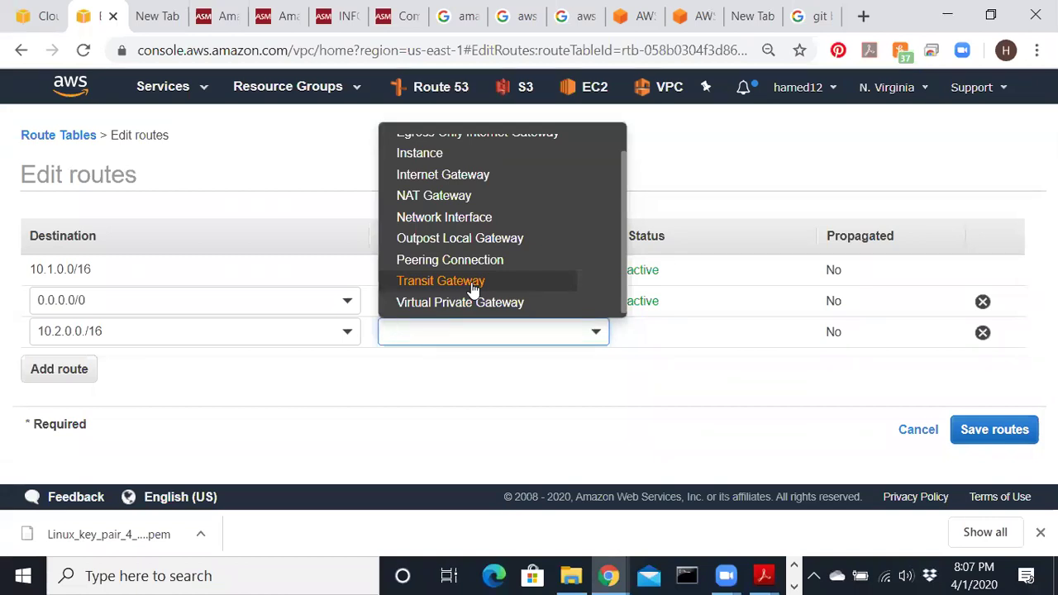
click(474, 281)
click(493, 371)
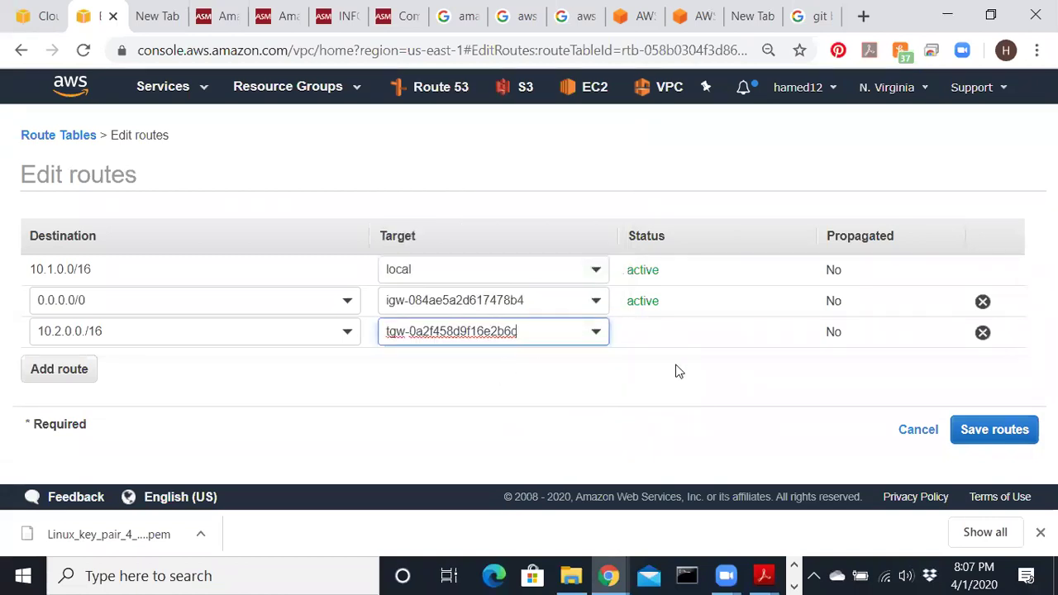
- Add another route for destination 10.3.0.0/16 targeting the transit gateway tgw-0a2f458d9f16e2b6c, and try to save the routes
click(81, 374)
click(69, 359)
text(10.3.0.0/16)
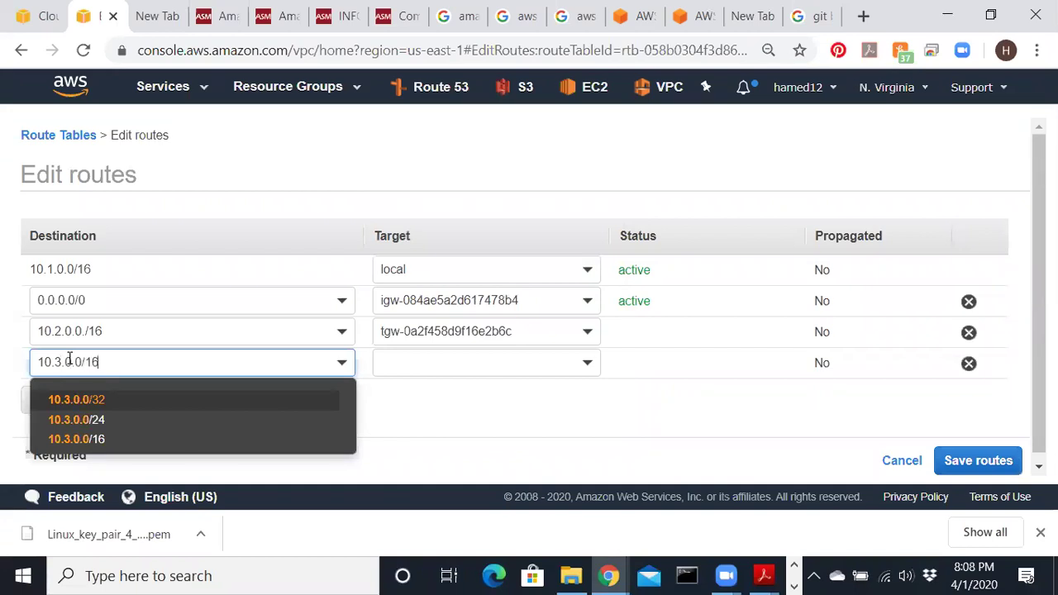
click(579, 364)
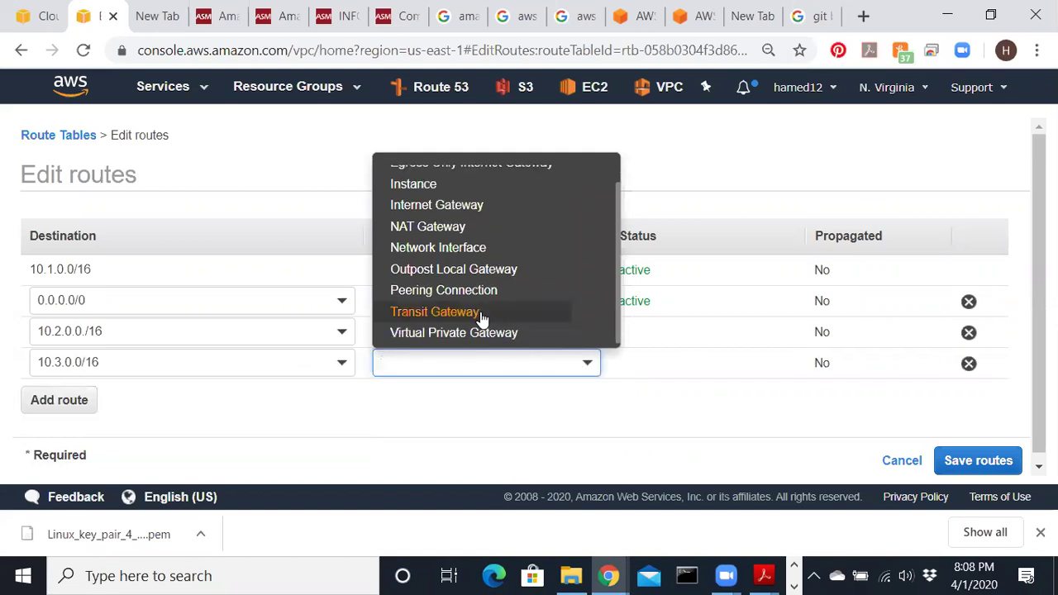
click(482, 314)
click(471, 410)
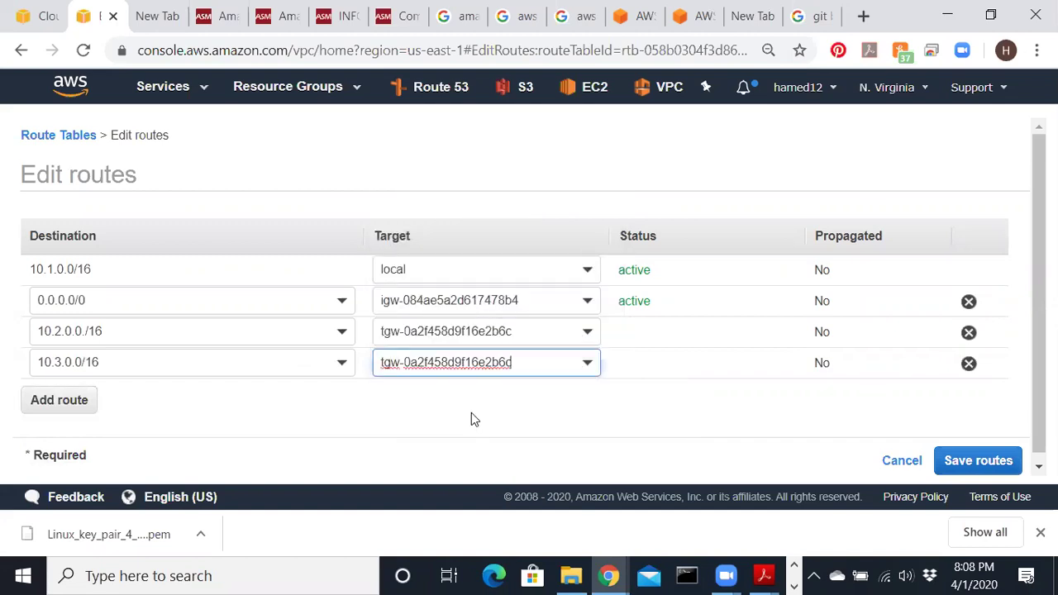
click(969, 473)
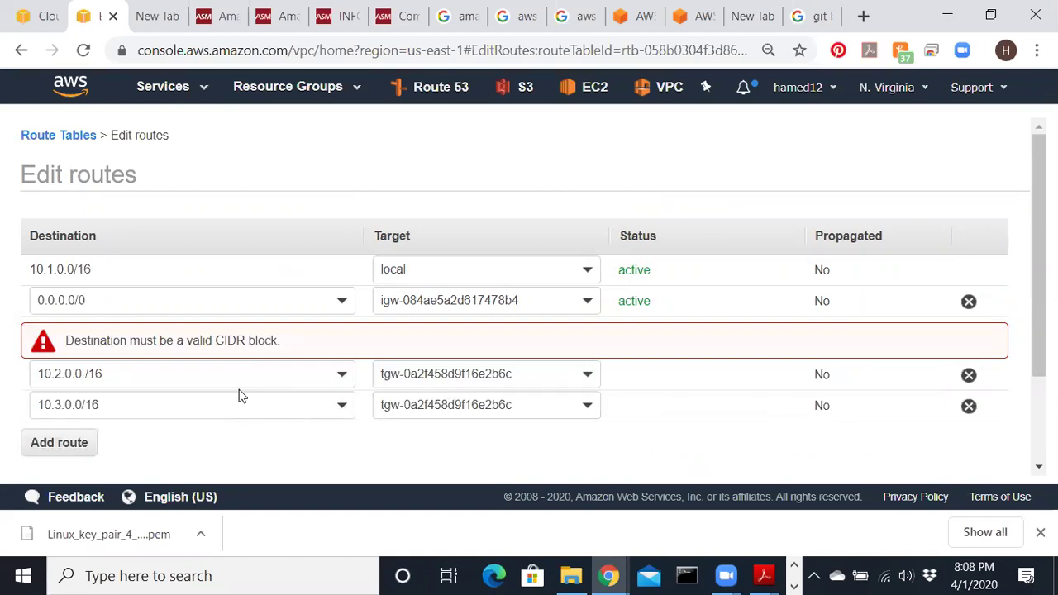
- Correct the invalid route destination to 10.2.0.0/16, save the VPC1 routes and return to the route tables list
click(343, 377)
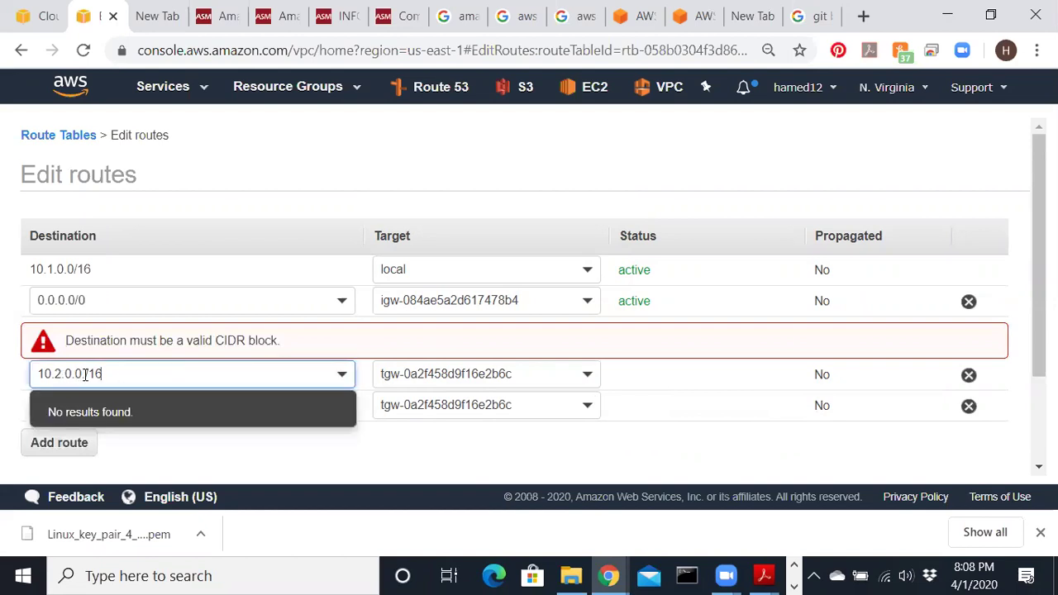
key(Left)
key(Left)
key(Left)
key(BackSpace)
scroll(838, 435, down, 3)
click(952, 453)
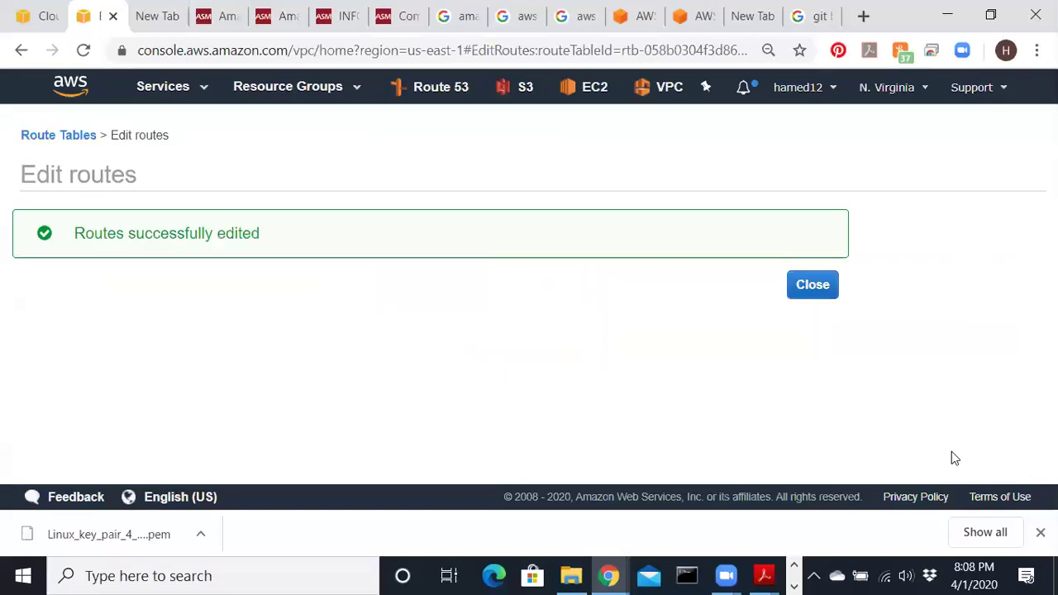
click(820, 286)
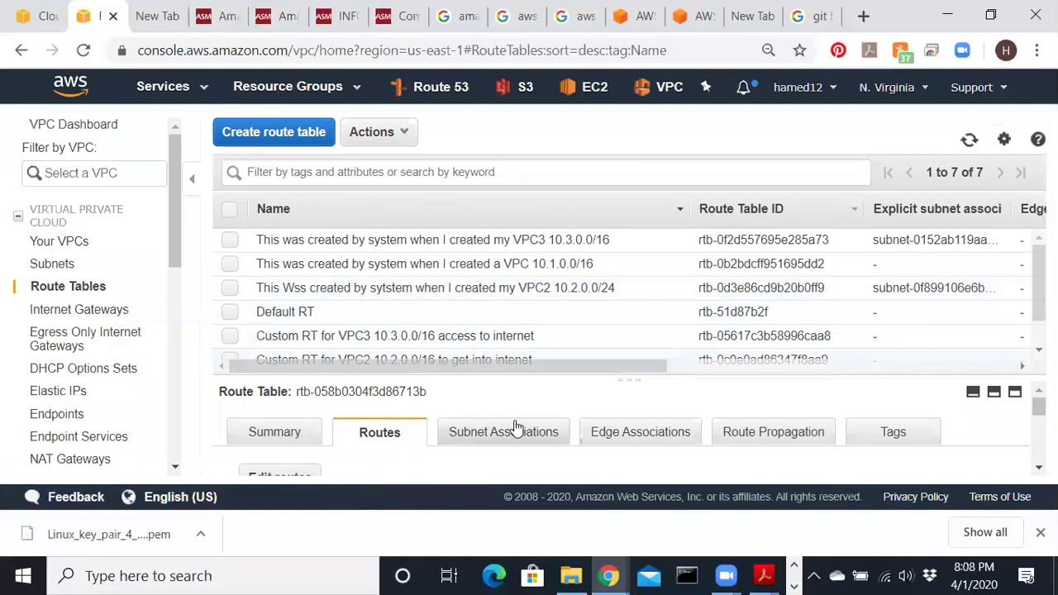
- Reopen the VPC1 route table's routes for editing and review the local, 10.2.0.0/16, 10.3.0.0/16 and 0.0.0.0/0 destinations
drag(618, 380, 620, 347)
click(281, 443)
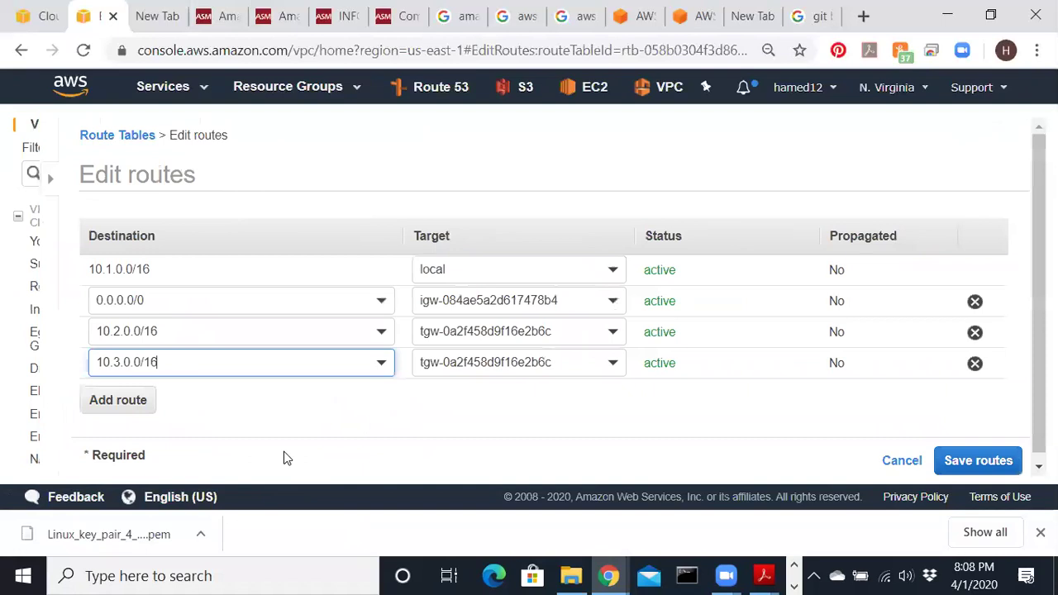
drag(30, 268, 106, 277)
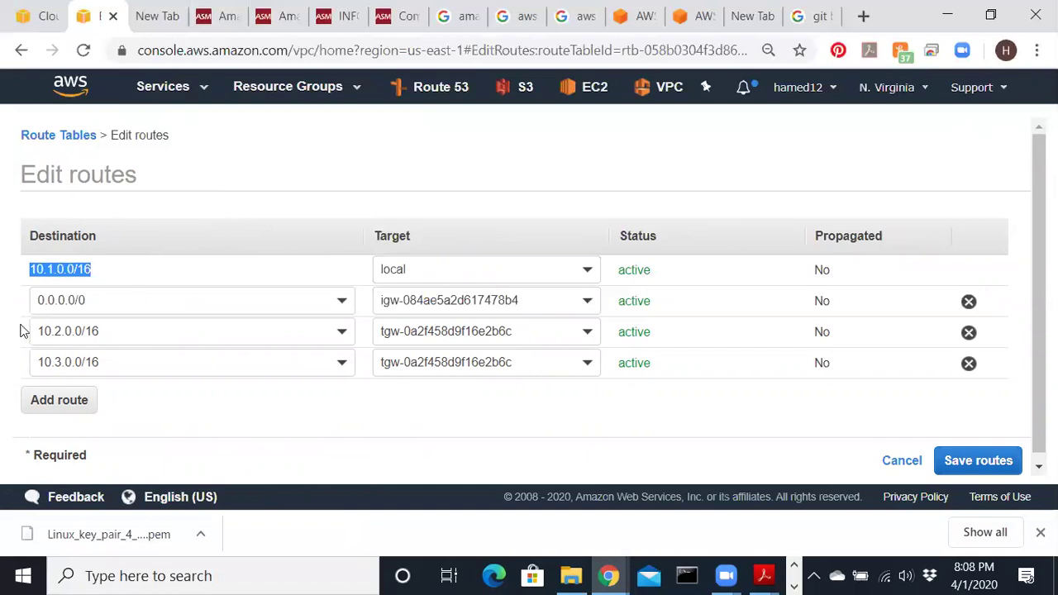
drag(104, 330, 40, 331)
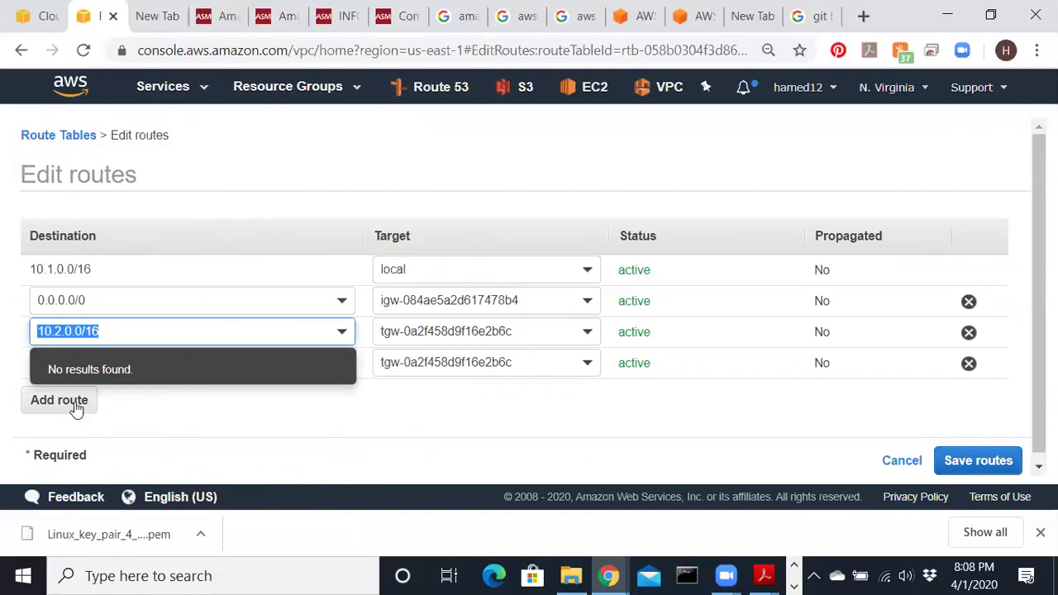
click(163, 437)
drag(110, 363, 11, 370)
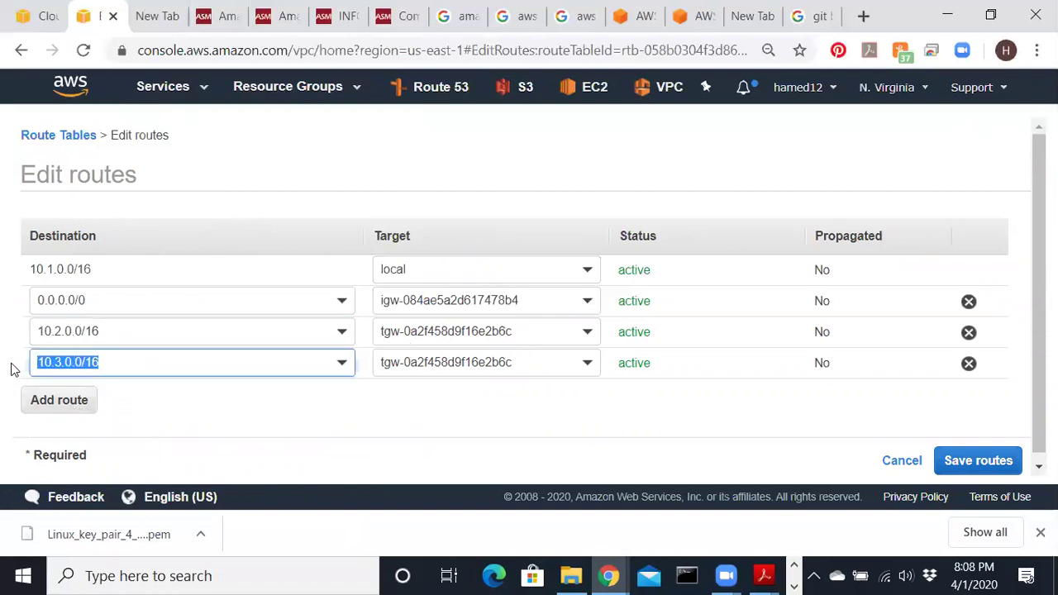
drag(100, 299, 18, 300)
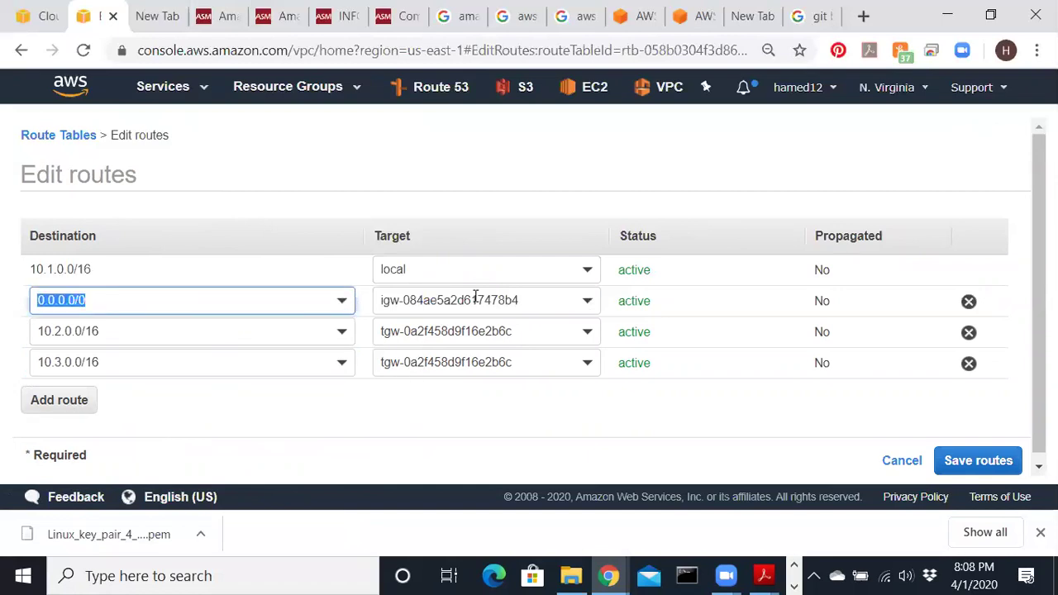
- Preview the VPC1 entries in Amazon AWS Gateway.pdf, close that document, and save the VPC1 routes again
mouse_move(764, 576)
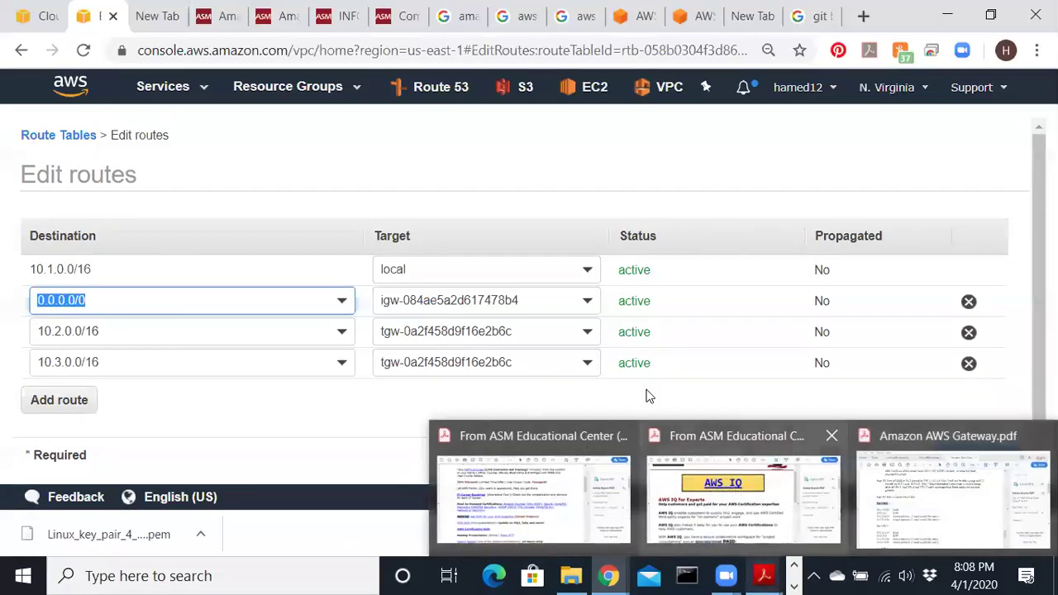
click(951, 496)
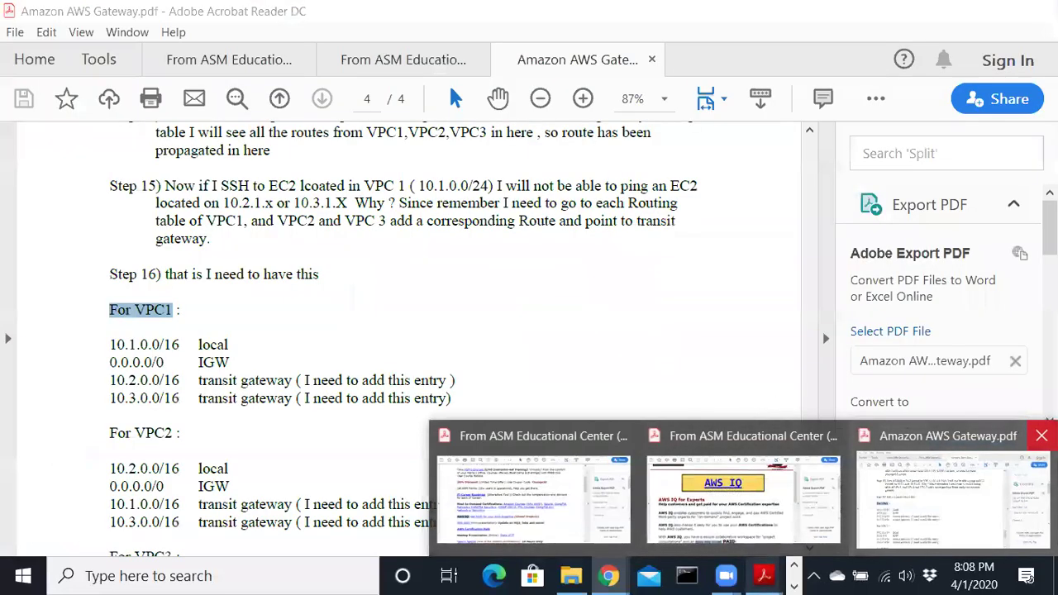
click(1041, 435)
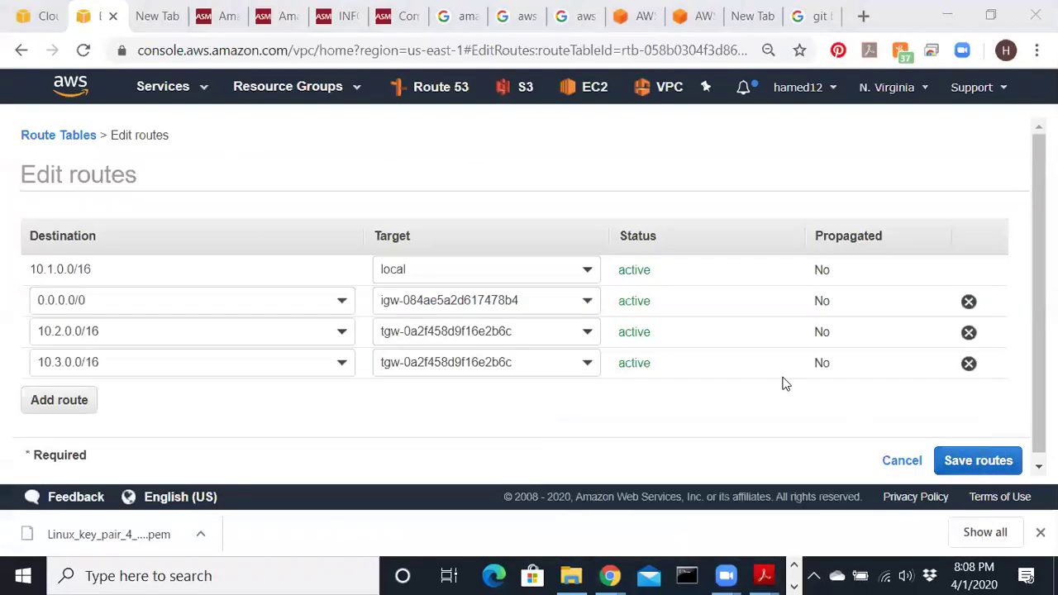
click(964, 463)
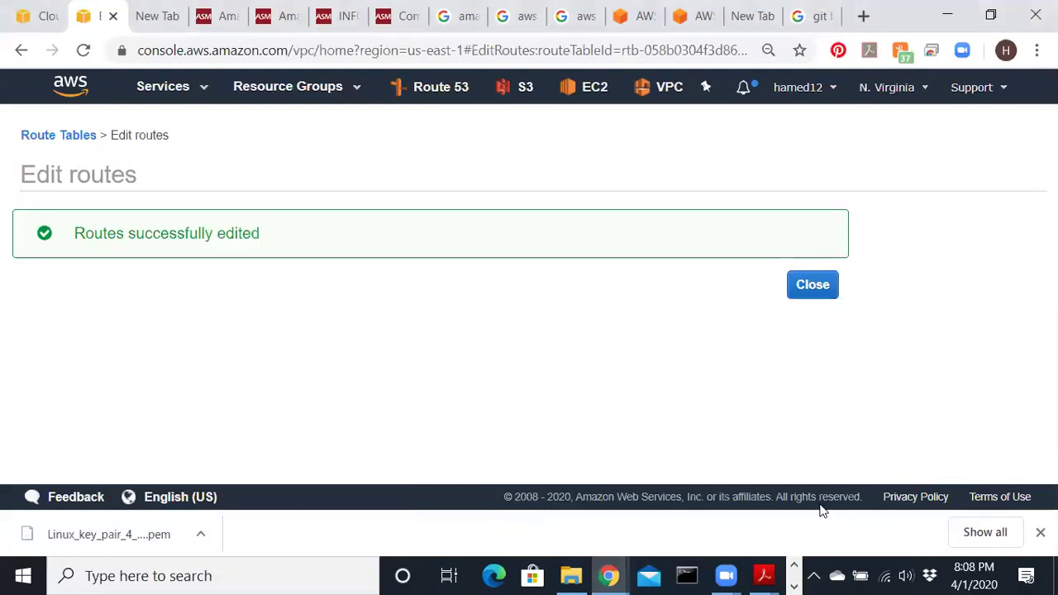
- Open Amazon AWS Gateway.pdf from the Amazon AWS Transit gateway 3-15-2020 folder in File Explorer and go to step 16
mouse_move(764, 575)
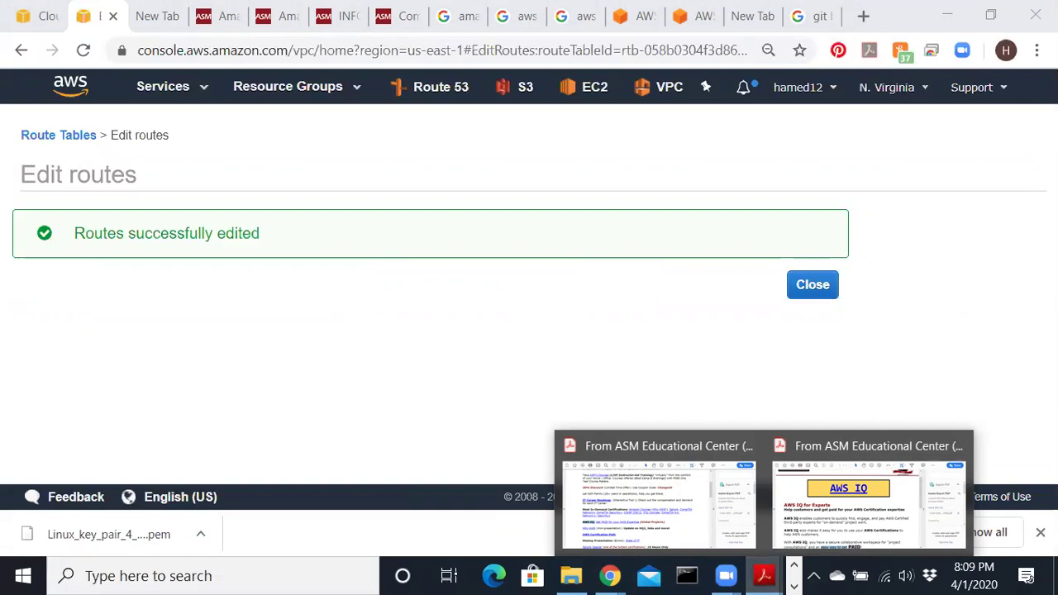
click(564, 576)
scroll(335, 356, down, 3)
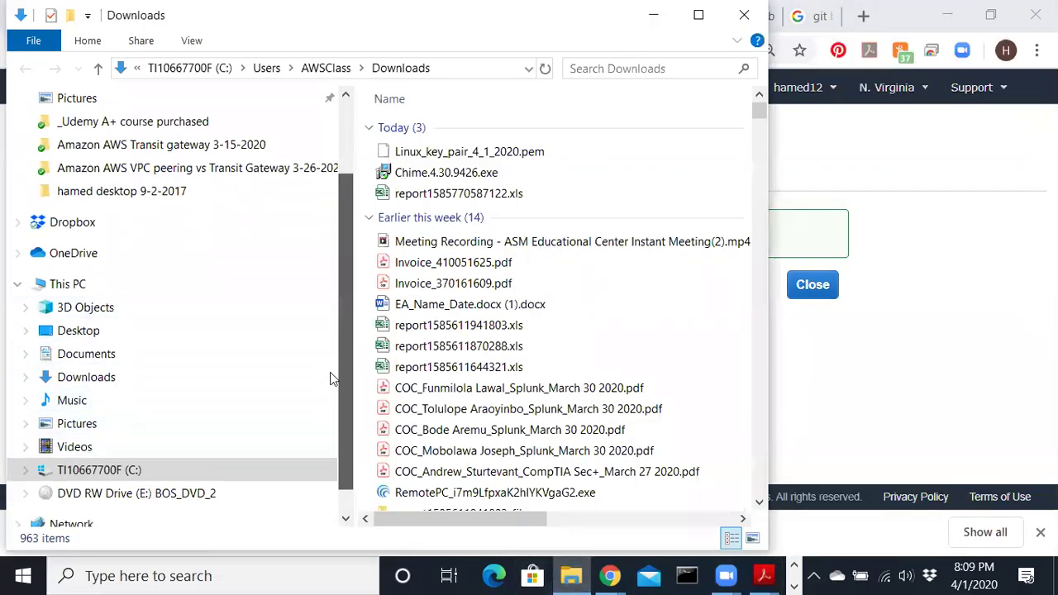
scroll(328, 369, up, 2)
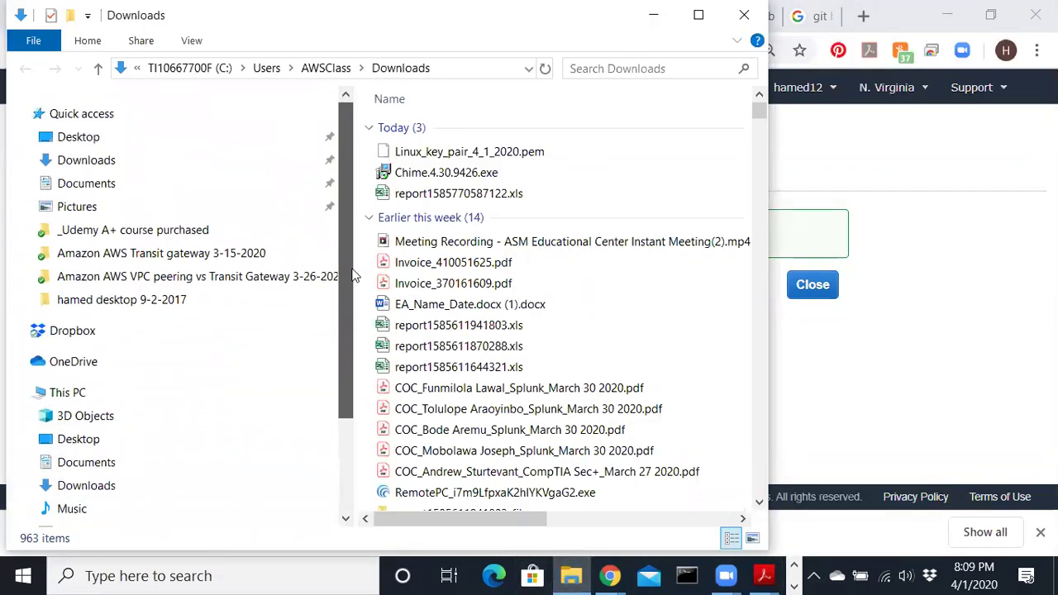
click(259, 255)
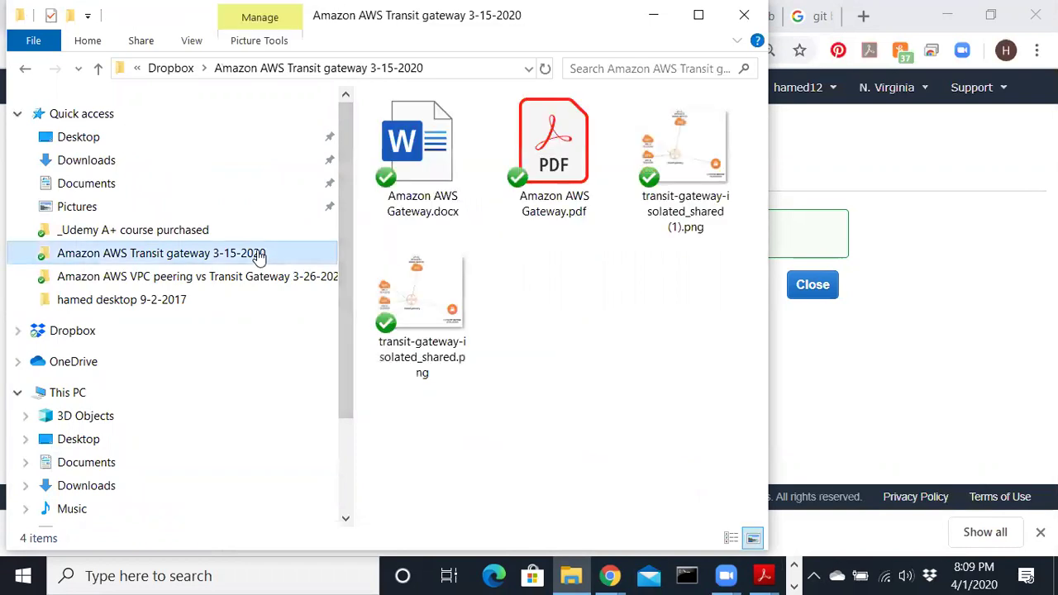
click(570, 155)
double_click(567, 156)
scroll(594, 207, down, 5)
scroll(785, 231, down, 3)
drag(810, 209, 779, 472)
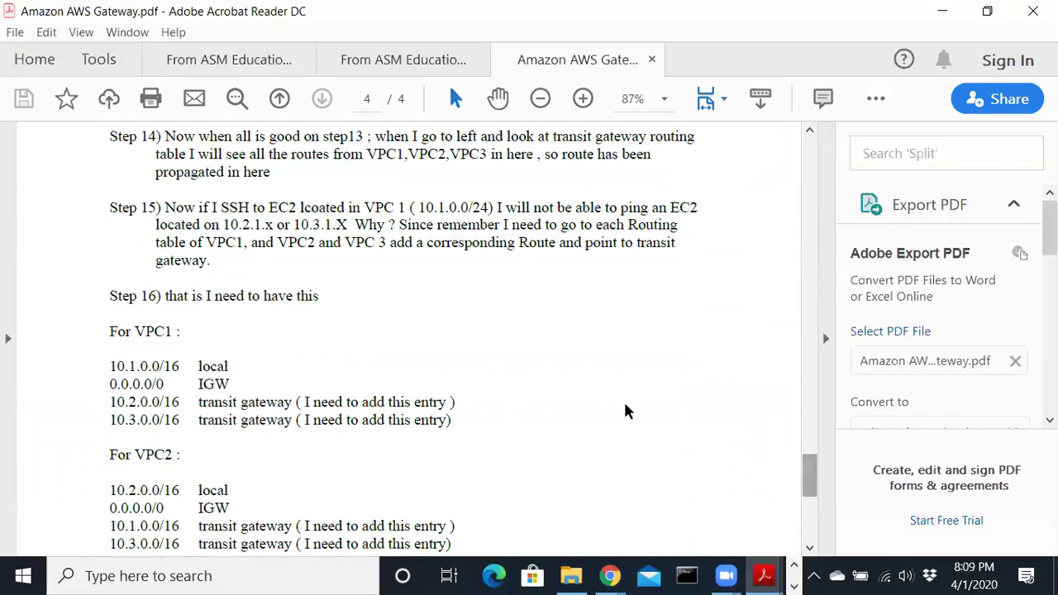
- Read the routing entries listed for VPC1 and VPC2 in step 16 of the guide
drag(105, 335, 199, 338)
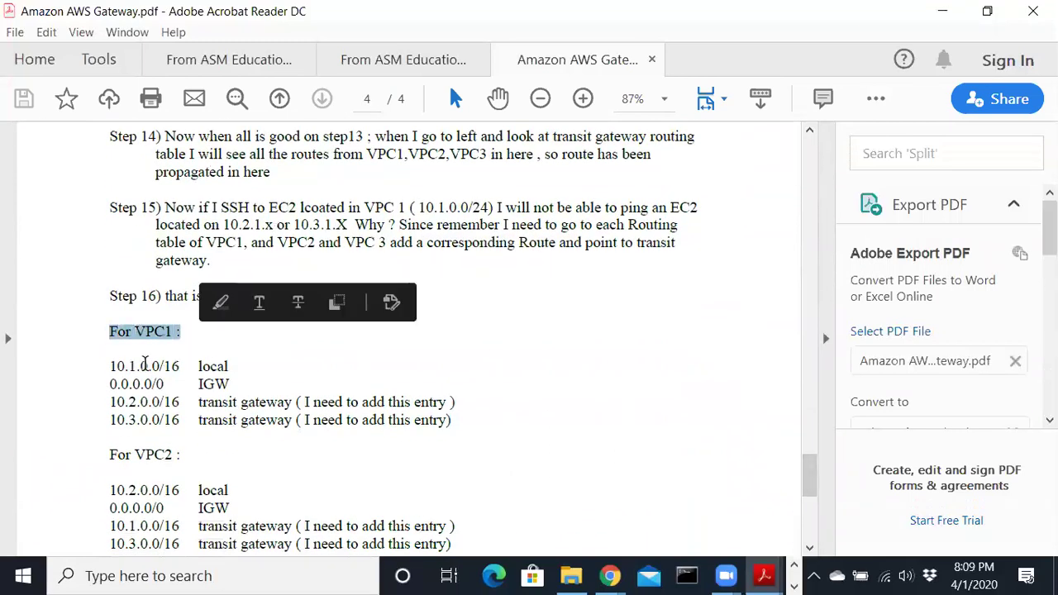
drag(107, 367, 256, 388)
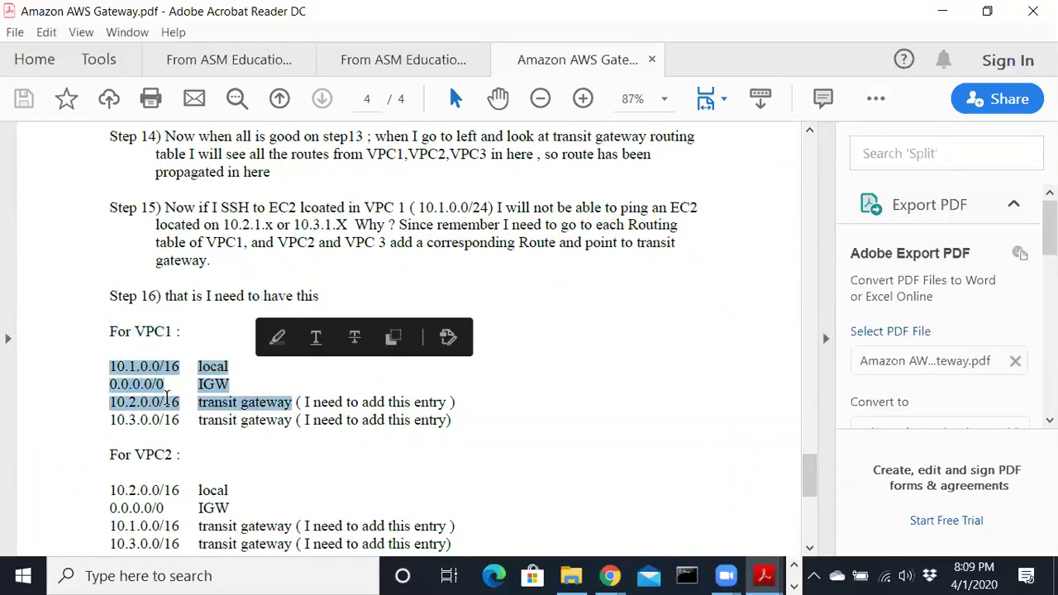
scroll(192, 442, down, 1)
drag(108, 419, 172, 420)
drag(110, 452, 231, 473)
drag(110, 489, 450, 515)
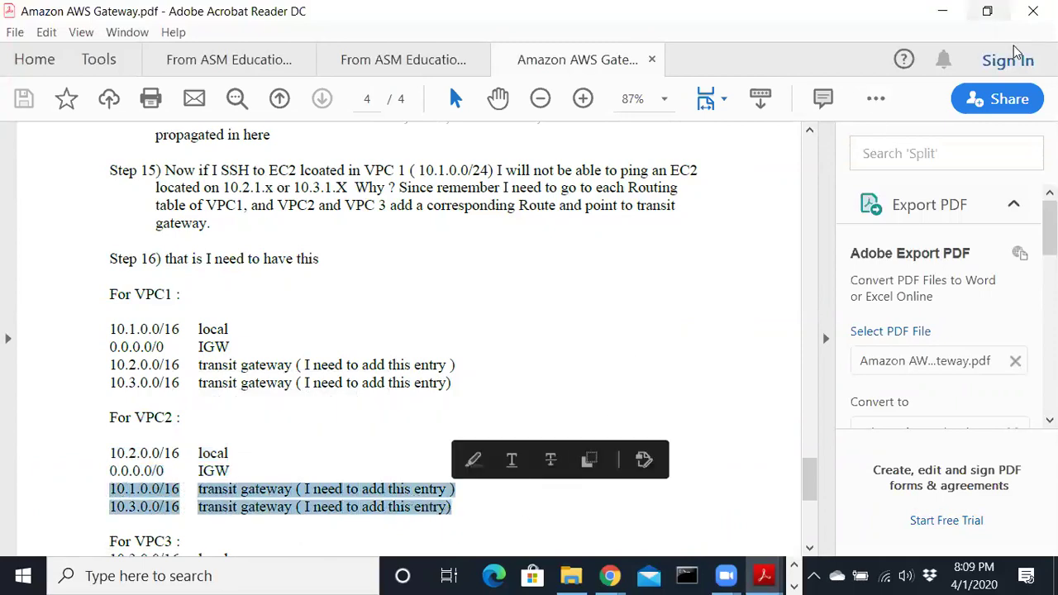
- Switch back to the AWS console in Chrome and open the VPC route tables list
click(942, 11)
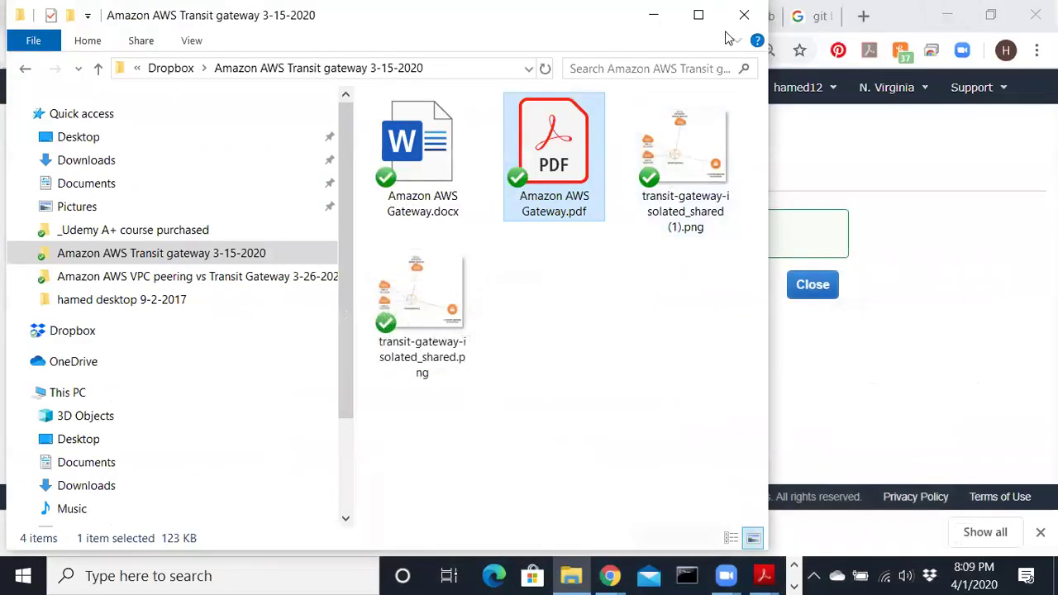
click(635, 91)
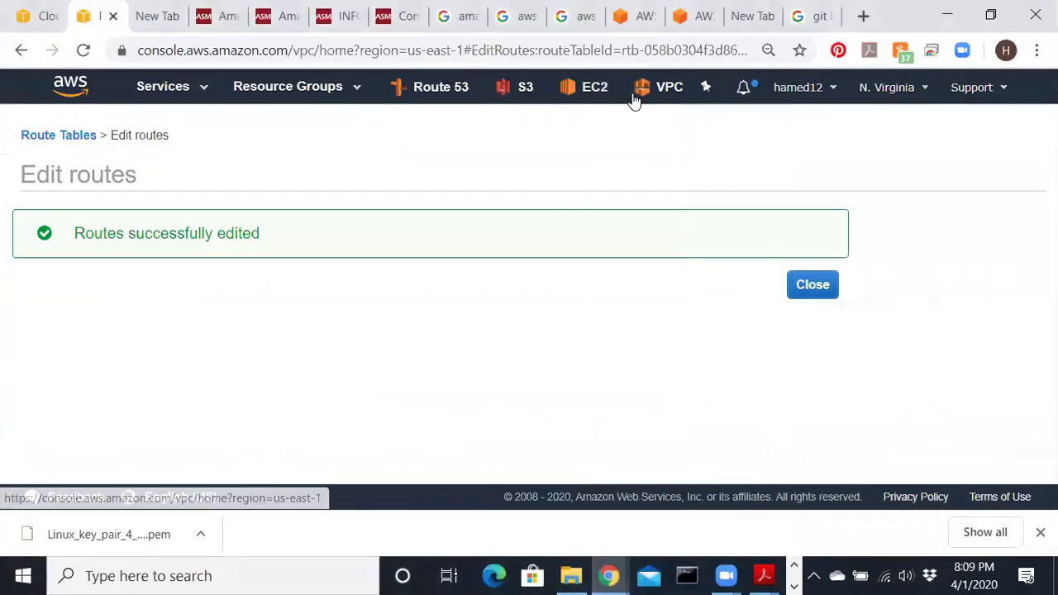
click(673, 92)
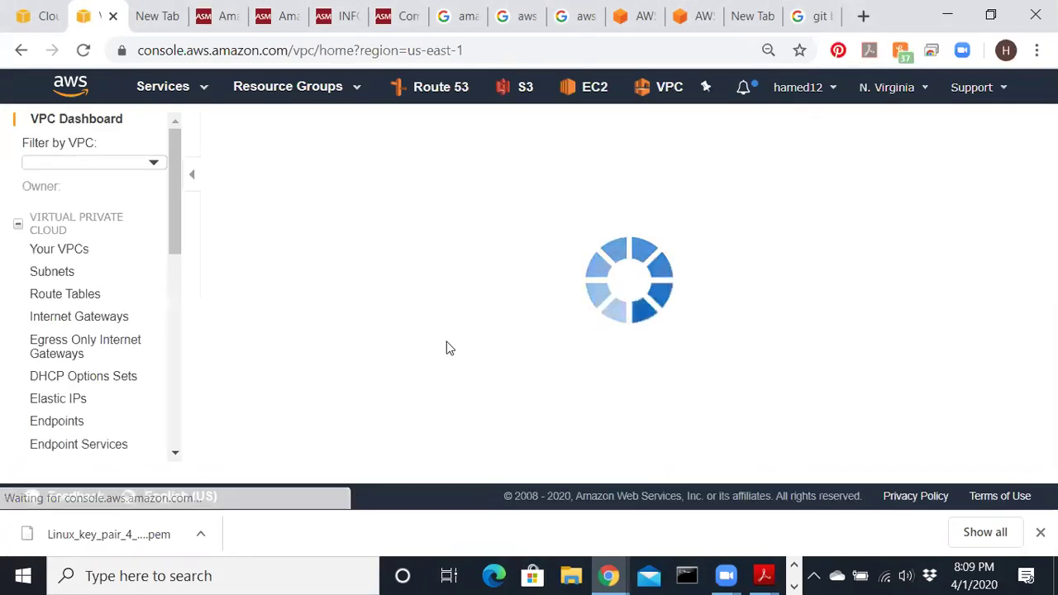
click(80, 284)
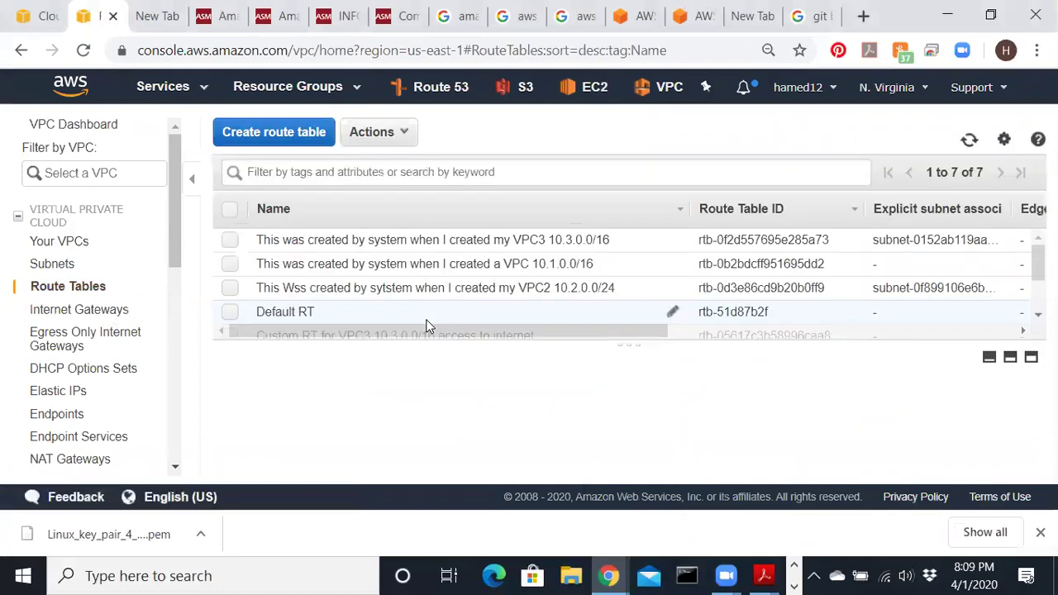
- Open the routes of the custom route table for VPC2 10.2.0.0/16 for editing
scroll(428, 325, down, 2)
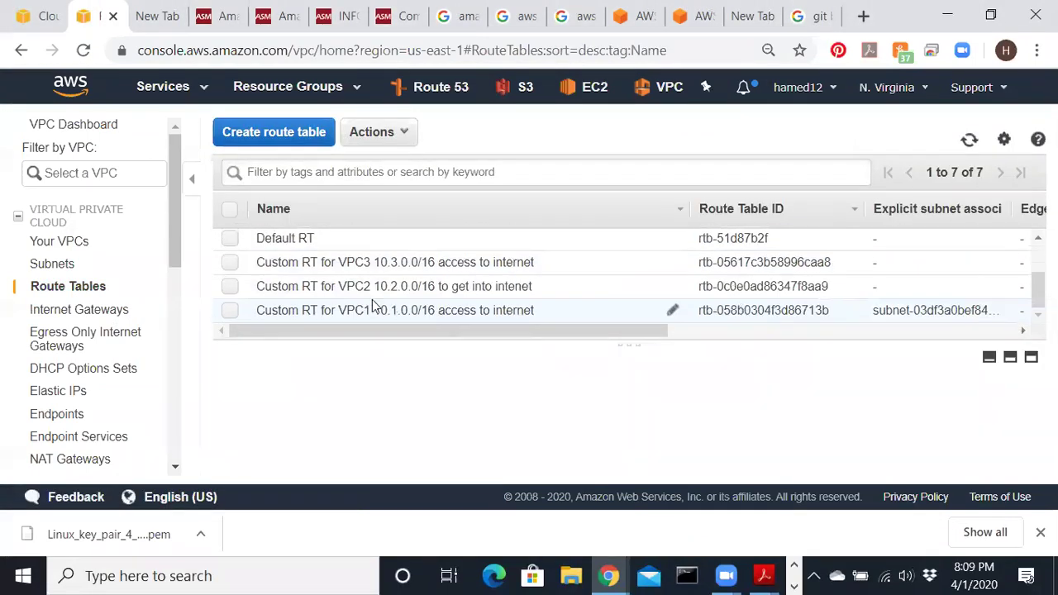
click(231, 287)
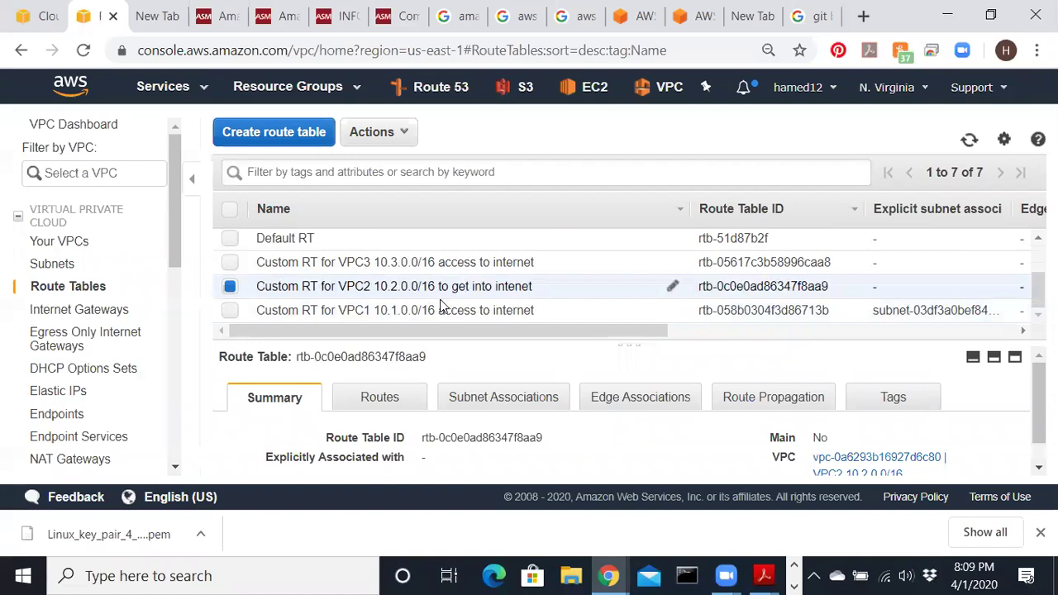
click(383, 403)
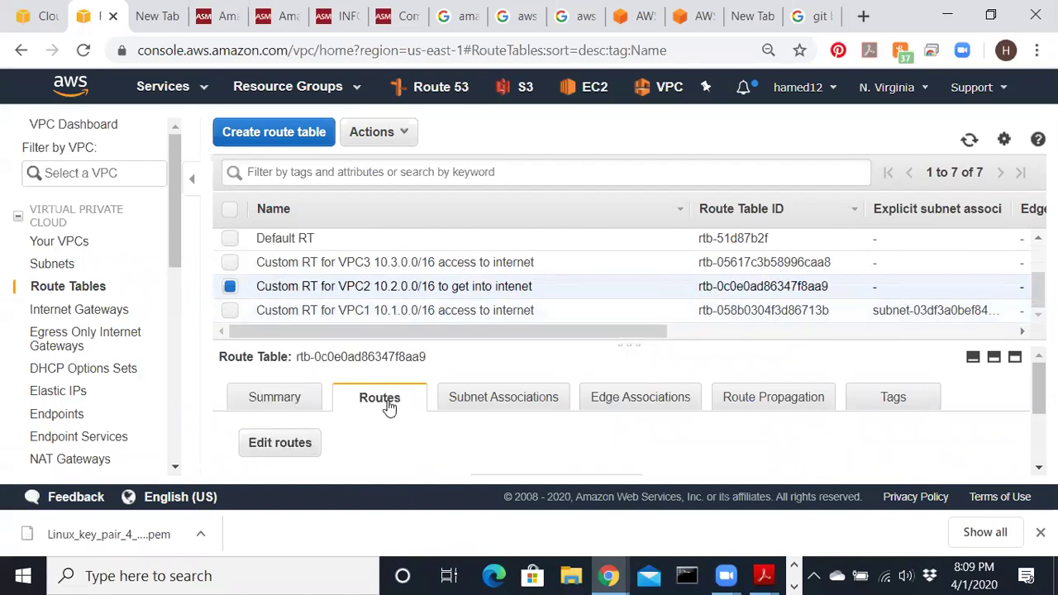
click(281, 444)
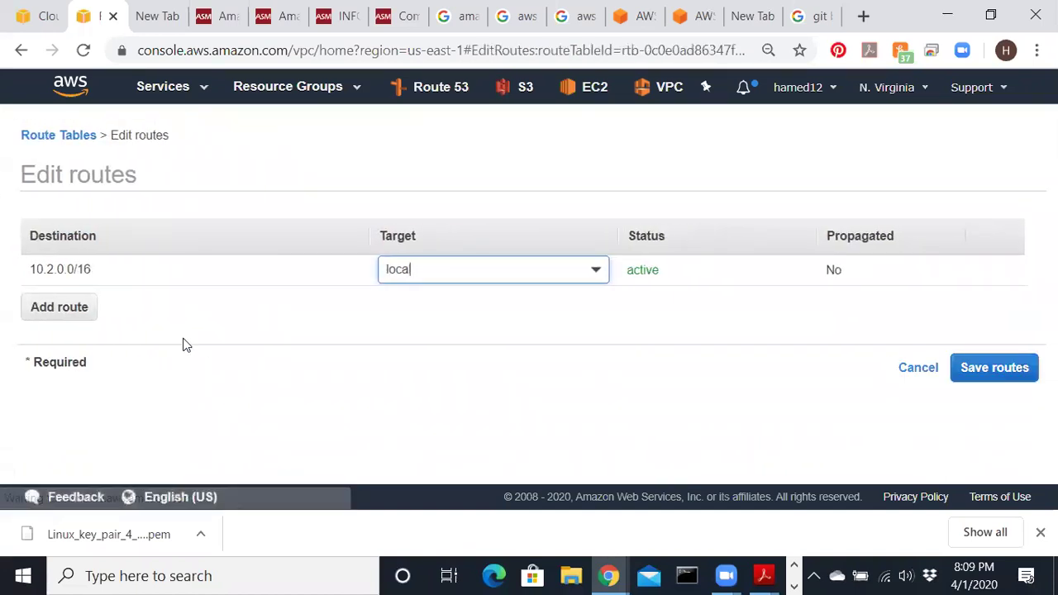
click(916, 369)
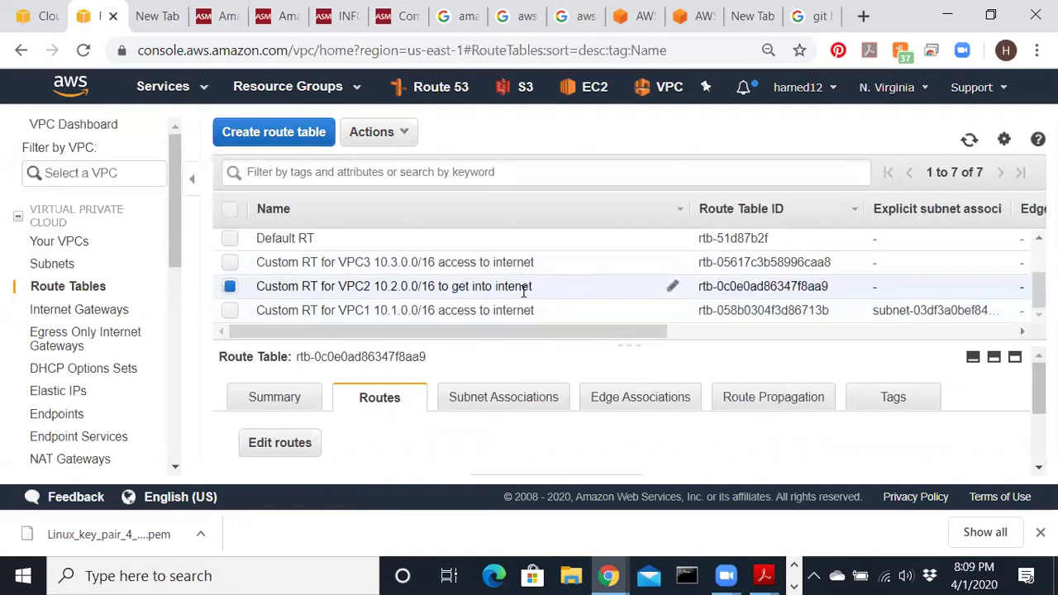
click(303, 447)
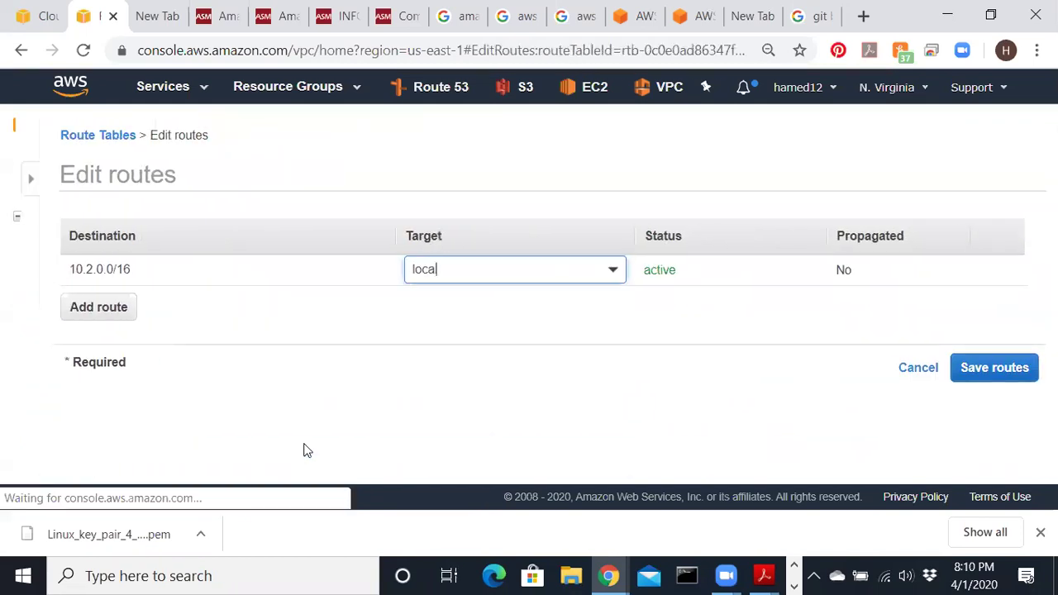
- Add a route to VPC2's table with destination 0.0.0.0/0 and the internet gateway VPC2 IGW 10.2.0.0/24 as target
click(59, 319)
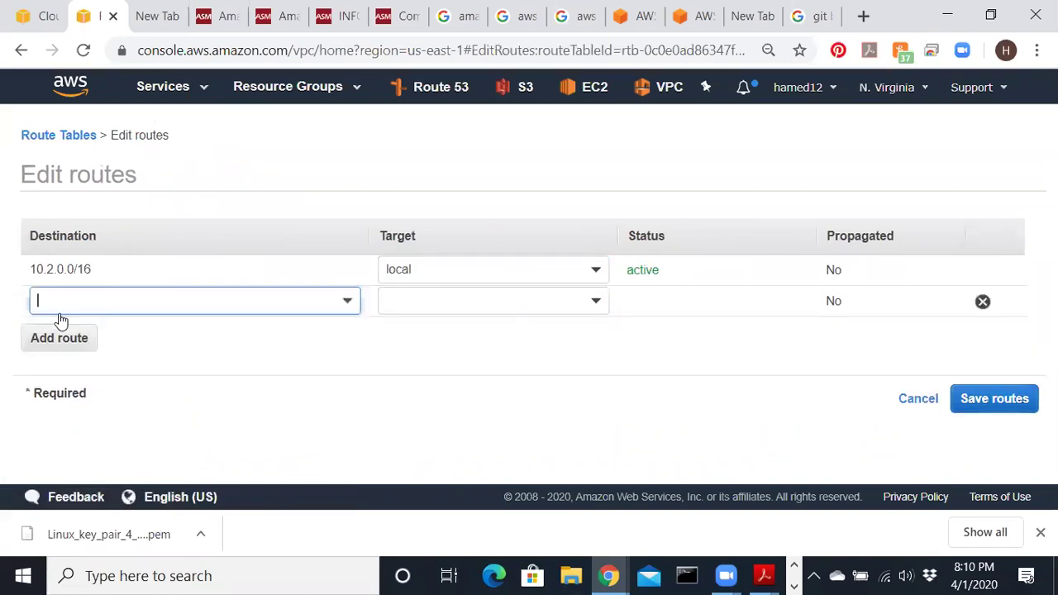
click(60, 305)
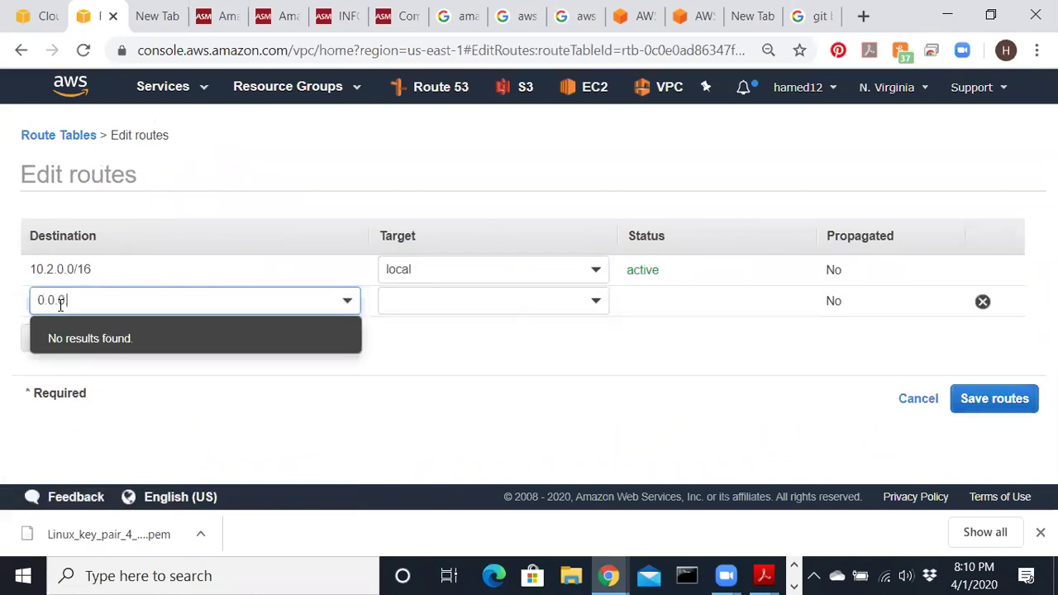
text(0.0.0.0)
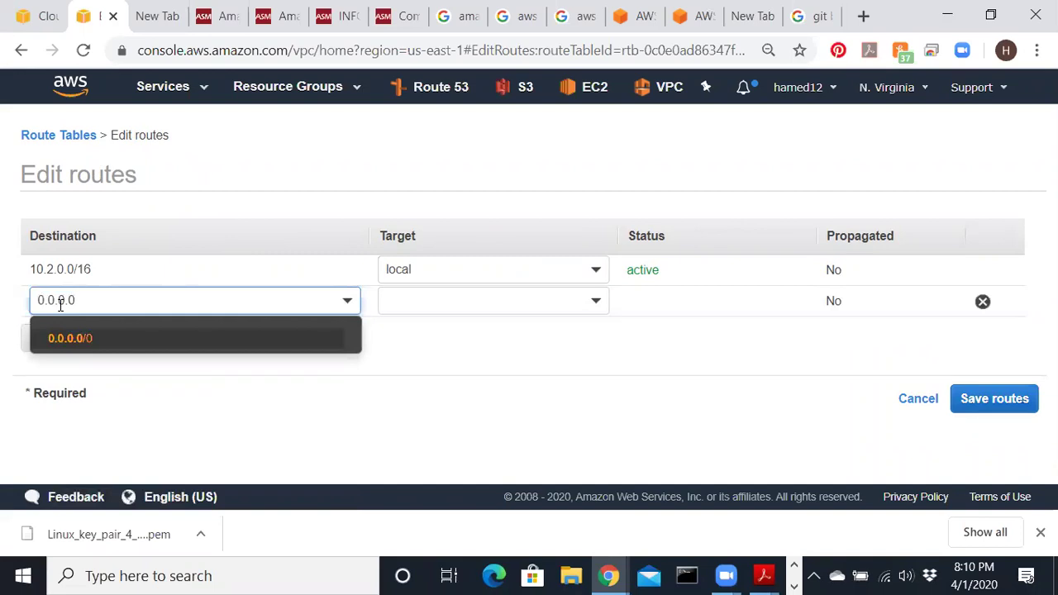
click(71, 336)
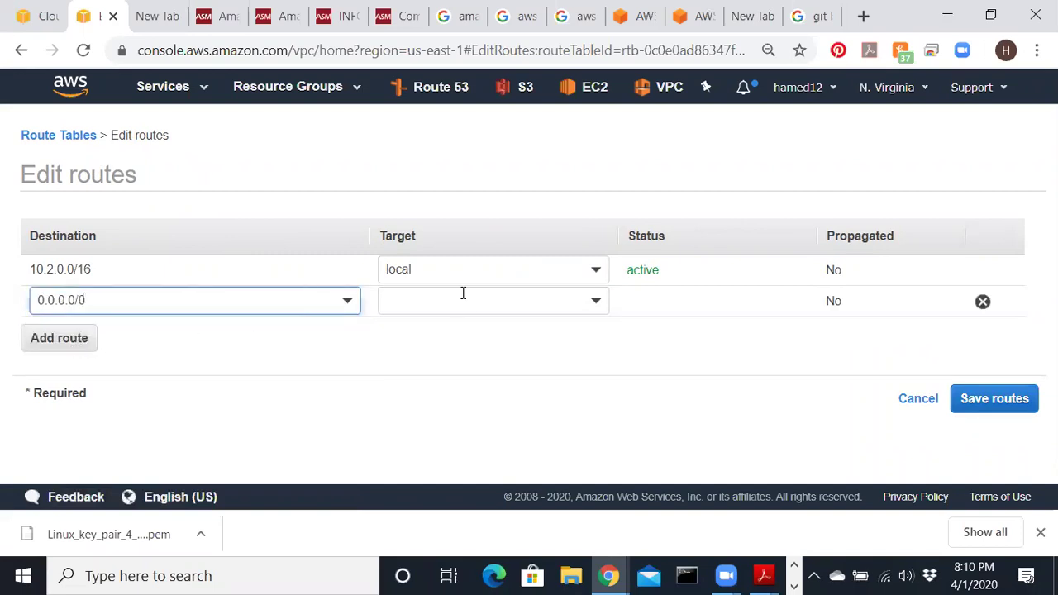
click(589, 306)
scroll(503, 206, down, 1)
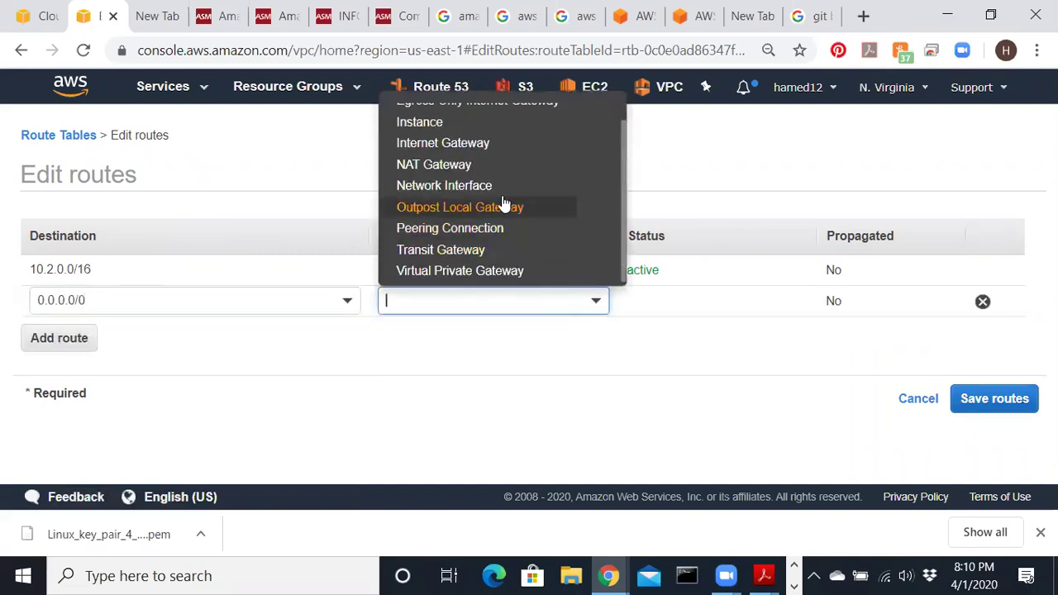
click(481, 157)
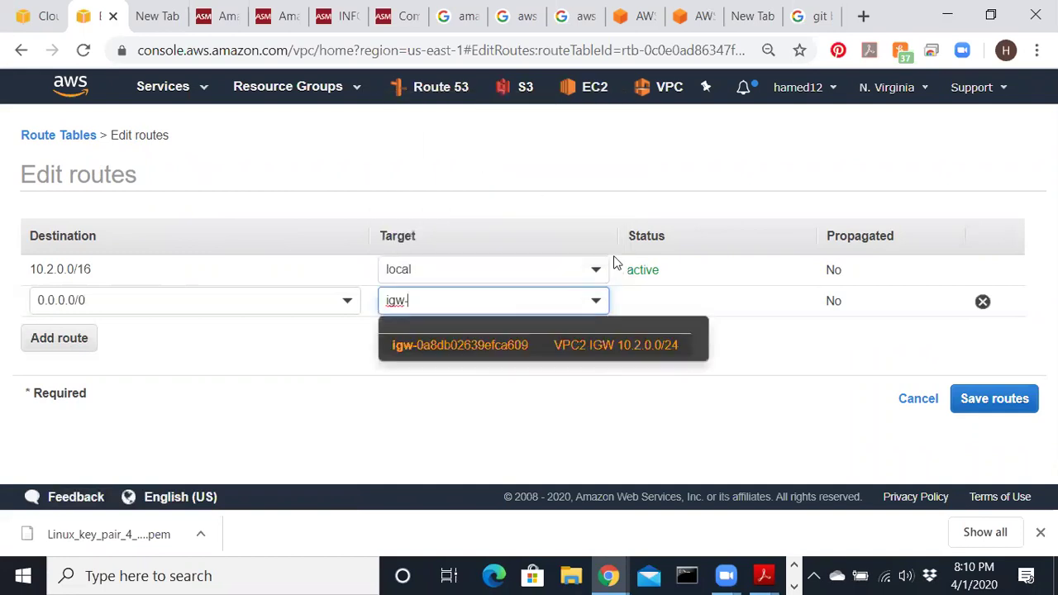
click(625, 344)
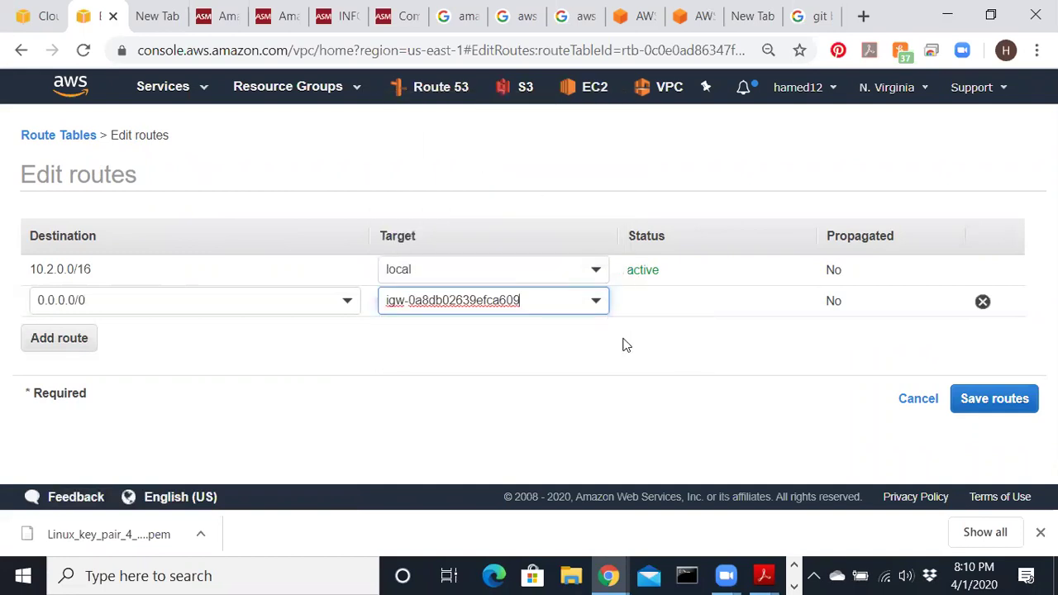
- Add a second VPC2 route with destination 10.3.0.0/16 and transit gateway tgw-0a2f458d9f16e2b6c as target
click(57, 338)
click(59, 328)
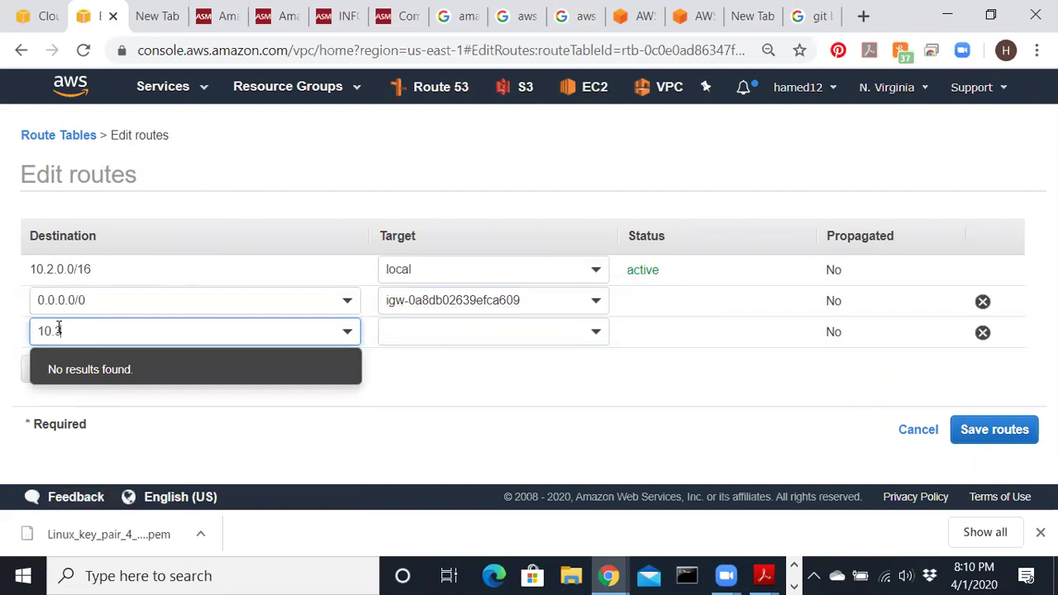
text(0)
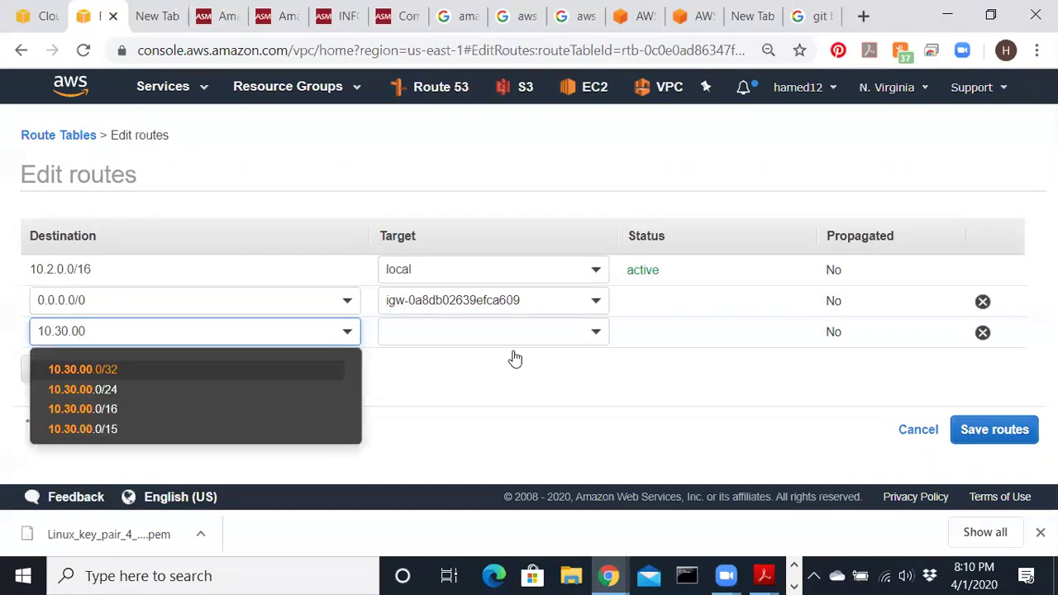
key(BackSpace)
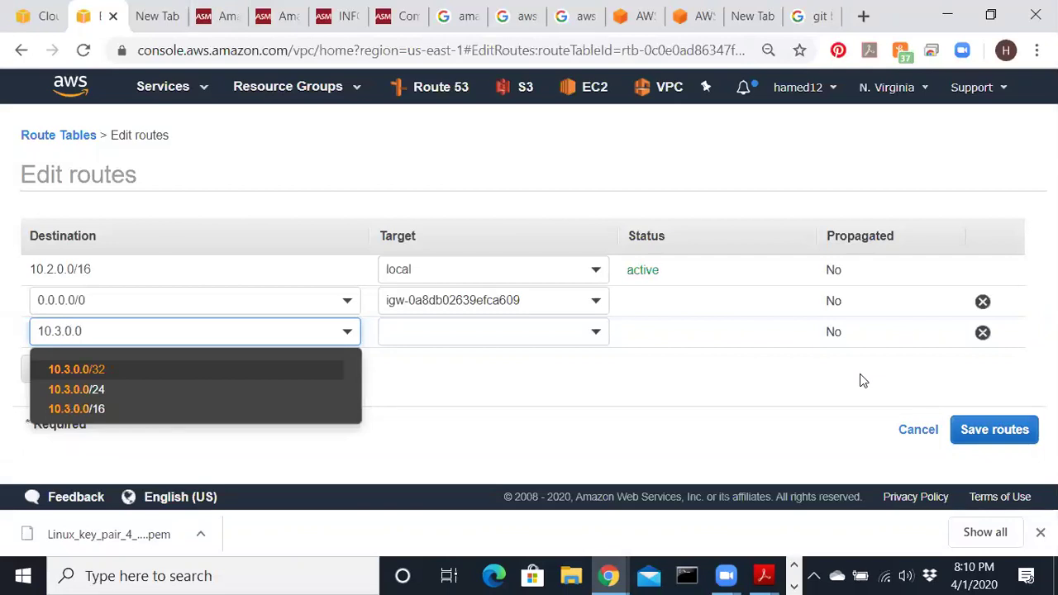
text(16)
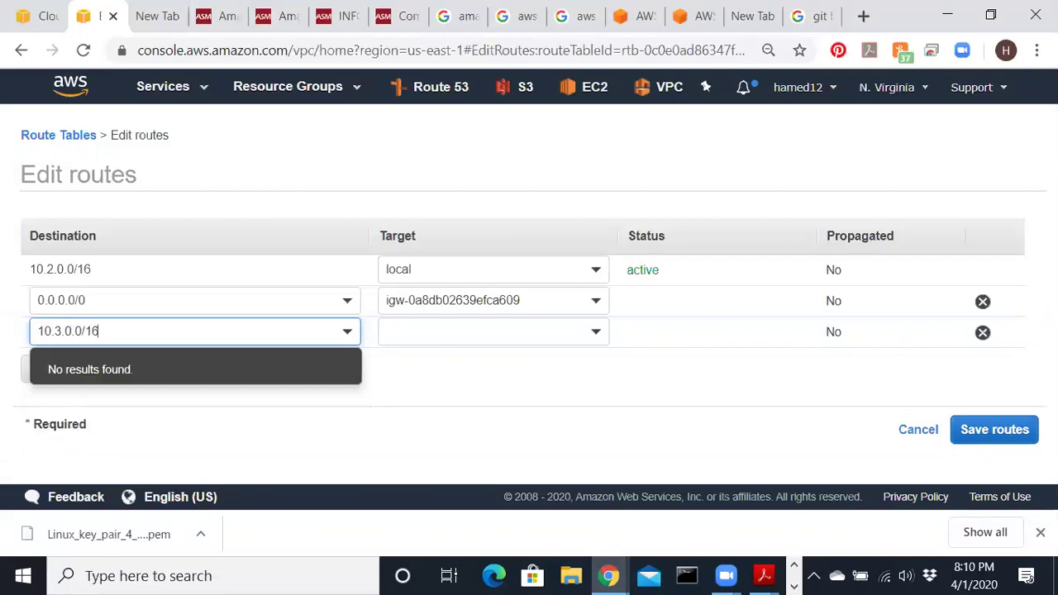
click(595, 332)
scroll(515, 314, down, 1)
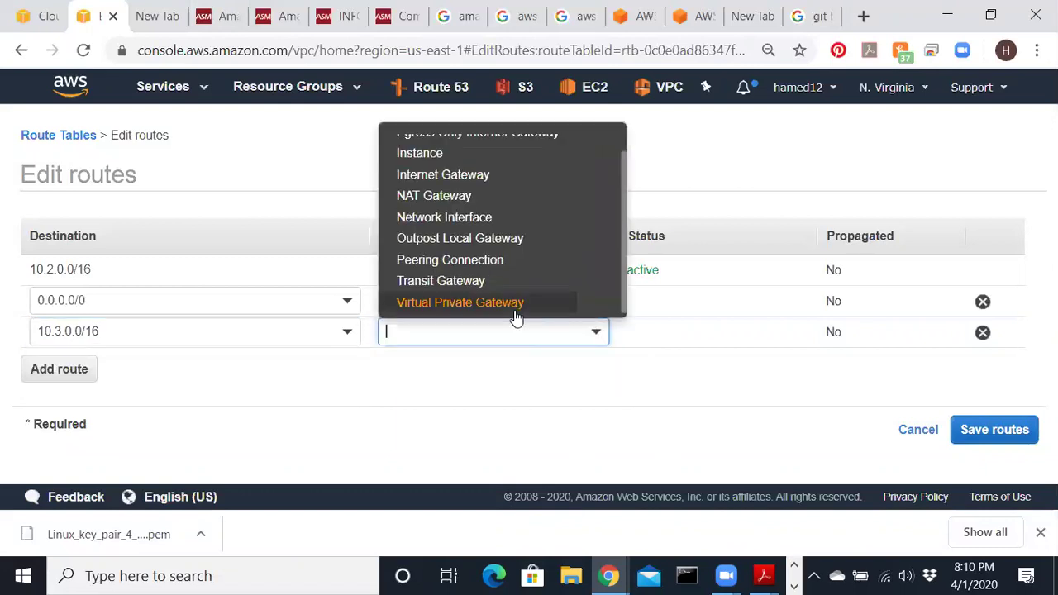
click(507, 285)
click(543, 385)
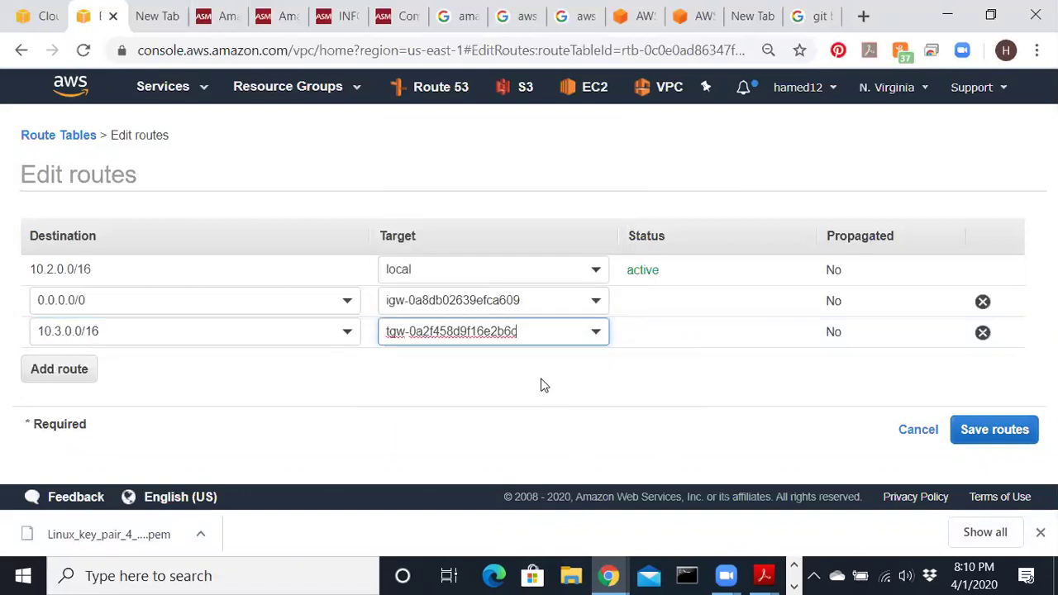
- Add a VPC2 route for 10.1.0.0/16 targeting transit gateway tgw-0a2f458d9f16e2b6c, and save the routes
click(75, 372)
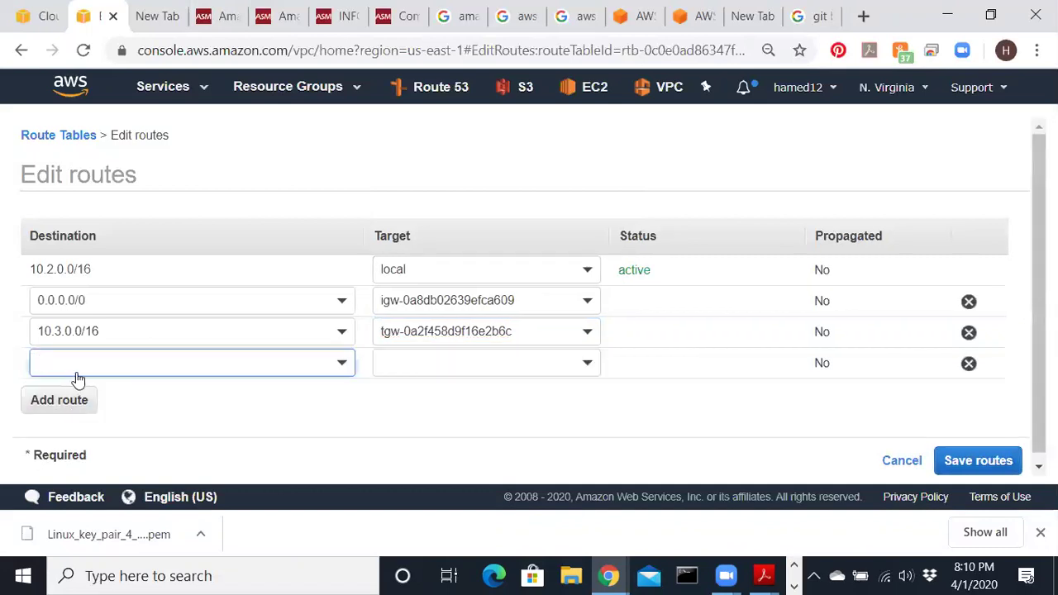
click(84, 367)
text(.1.0.0/16)
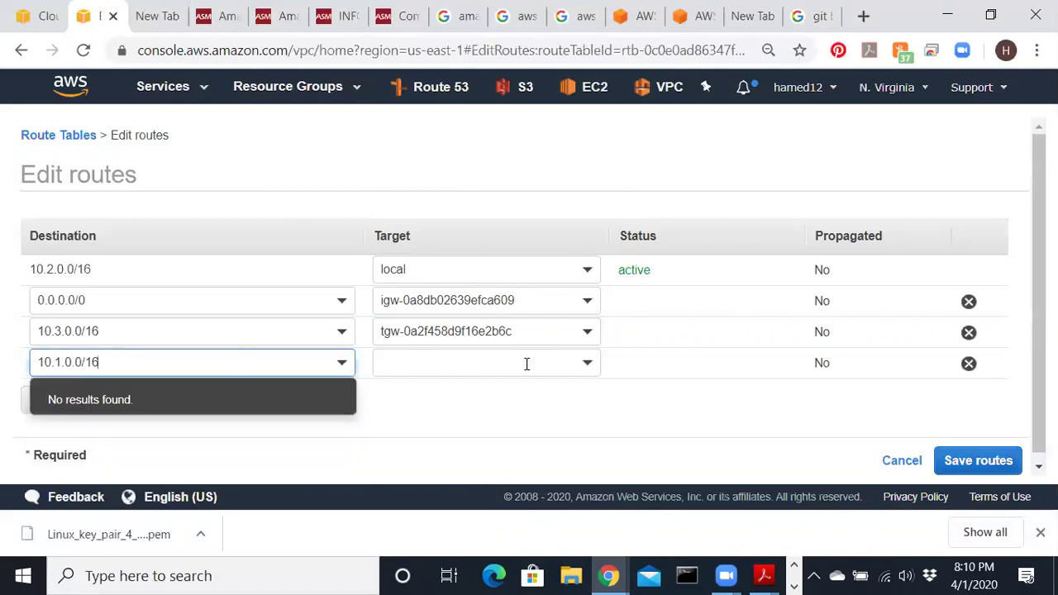
click(582, 364)
scroll(530, 341, down, 1)
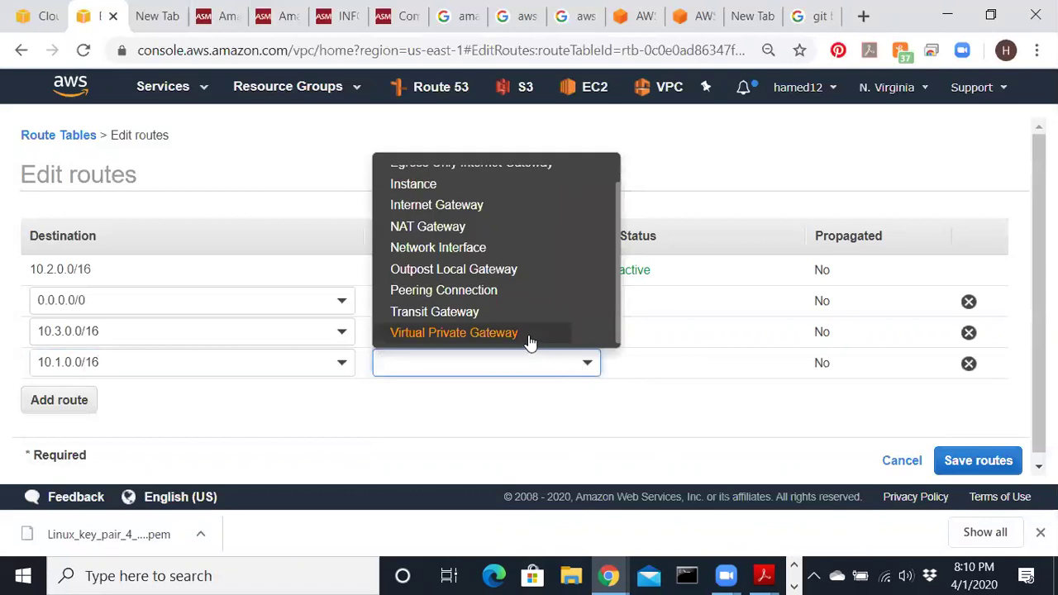
click(510, 313)
click(594, 404)
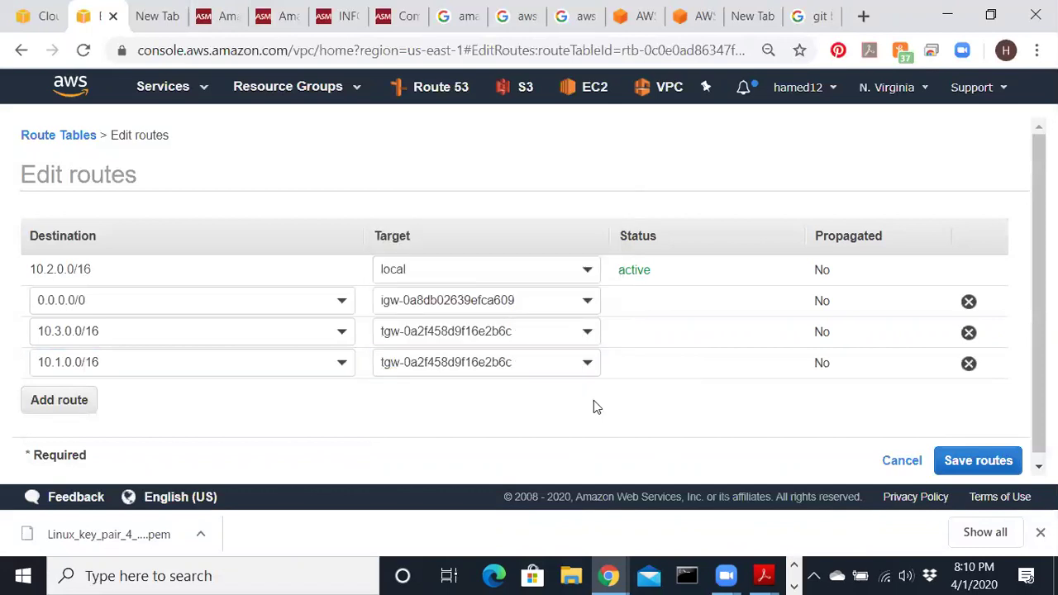
click(977, 463)
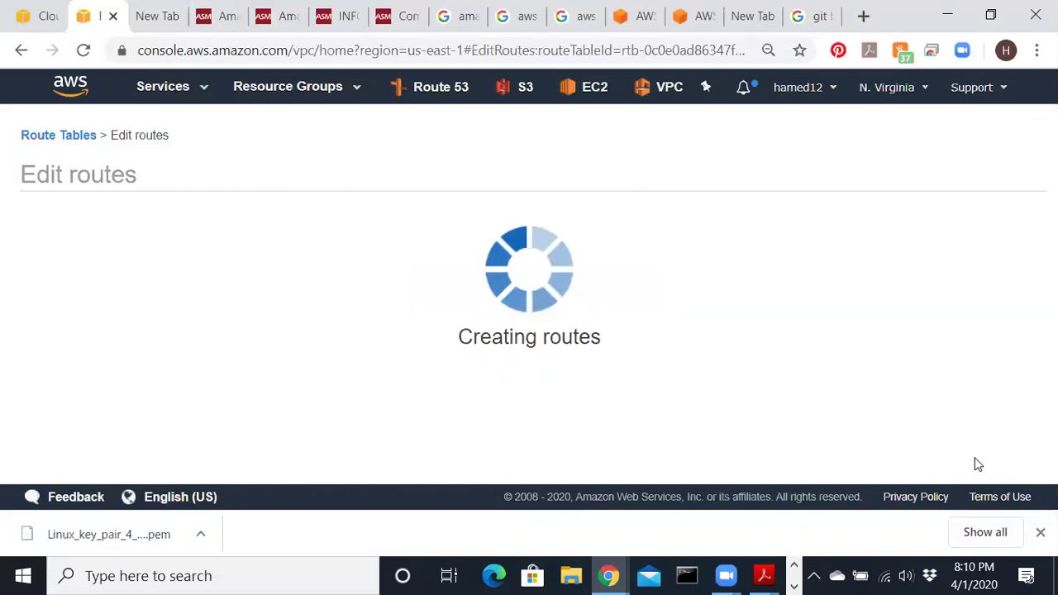
click(813, 286)
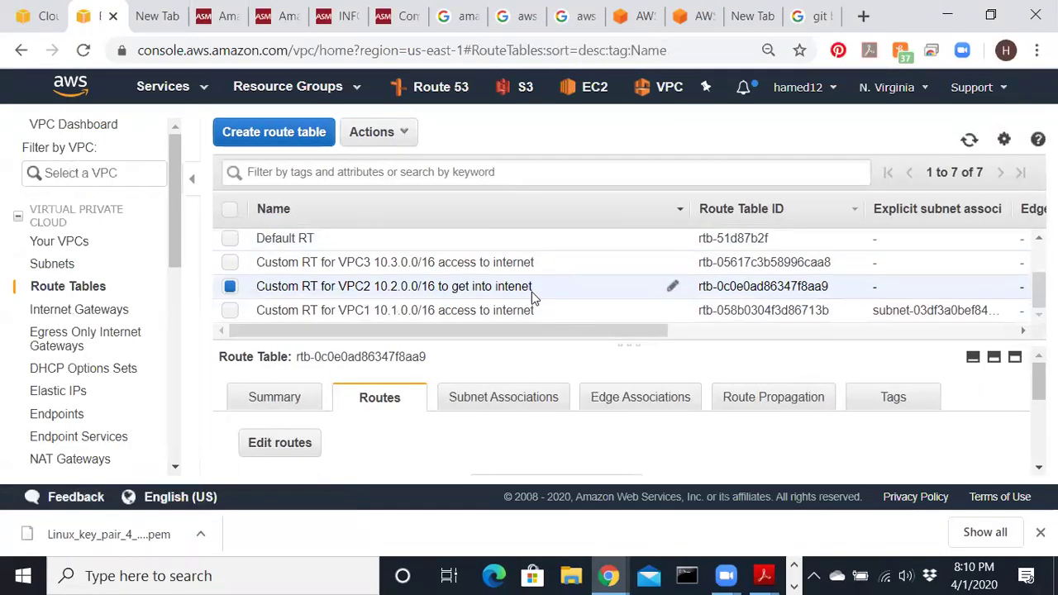
- Reopen the VPC2 route table's routes to review the entries, and save them again
click(307, 444)
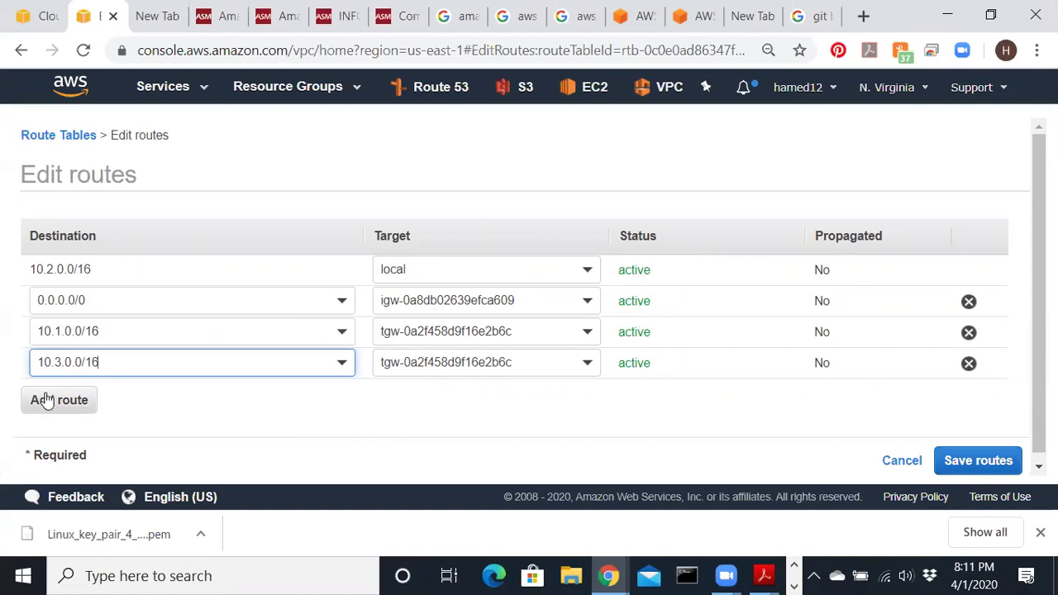
click(971, 466)
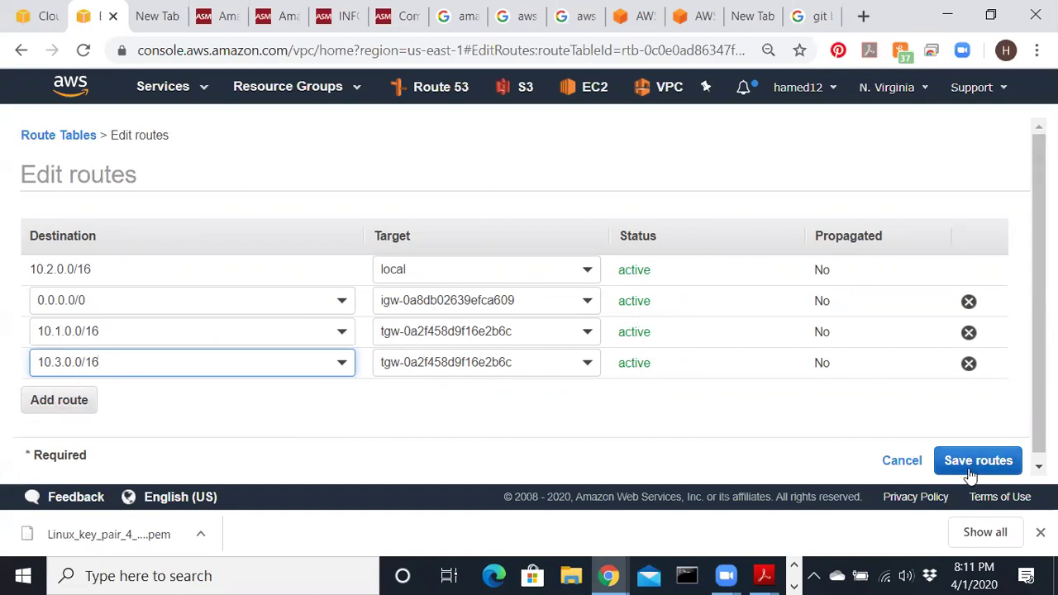
click(800, 286)
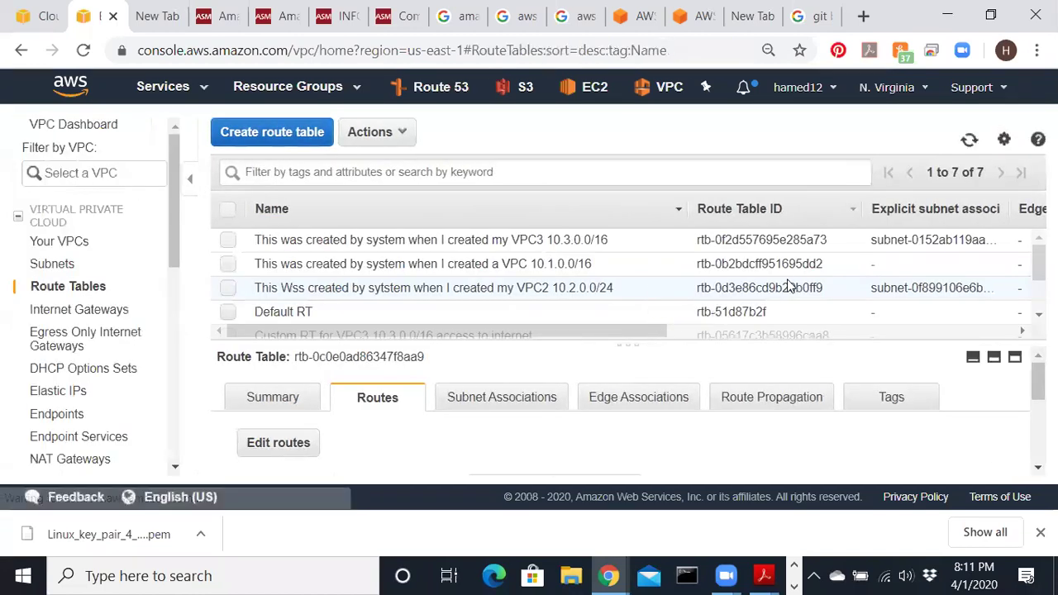
- Open the routes of the custom route table for VPC3 10.3.0.0/16 for editing
scroll(457, 264, down, 1)
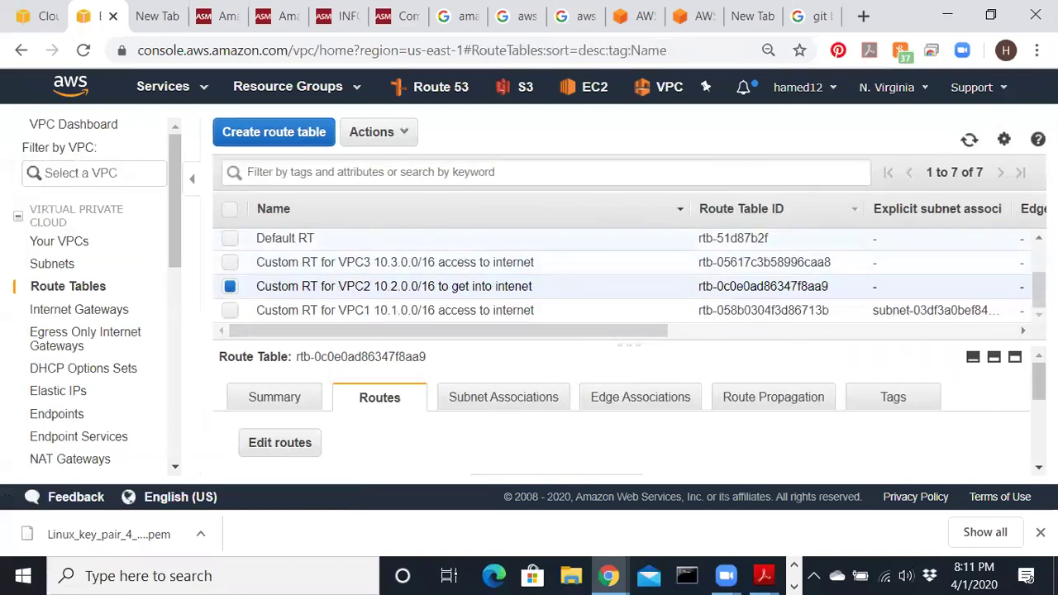
click(230, 262)
click(231, 286)
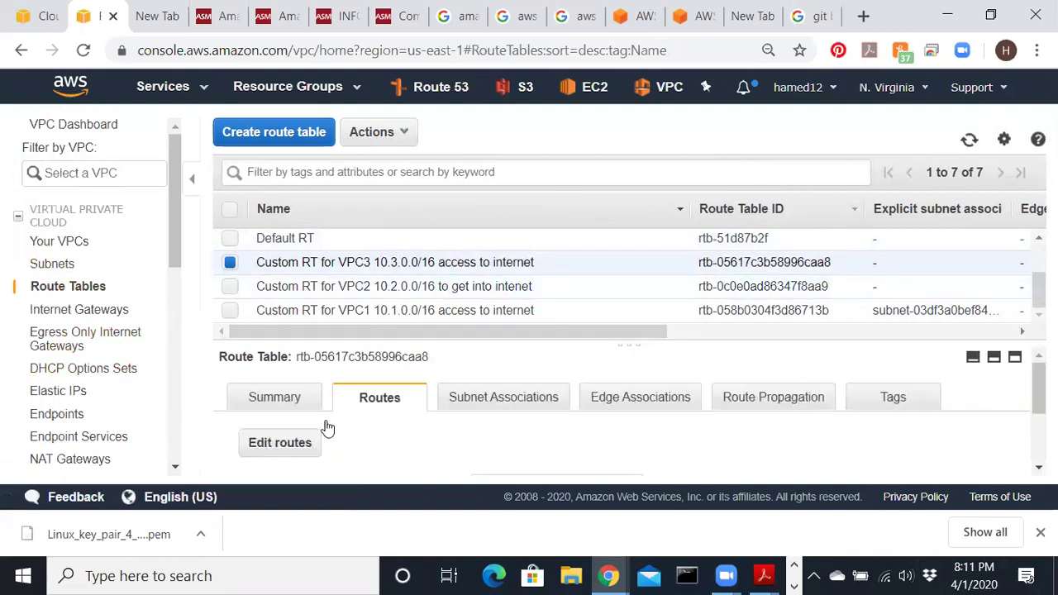
click(291, 446)
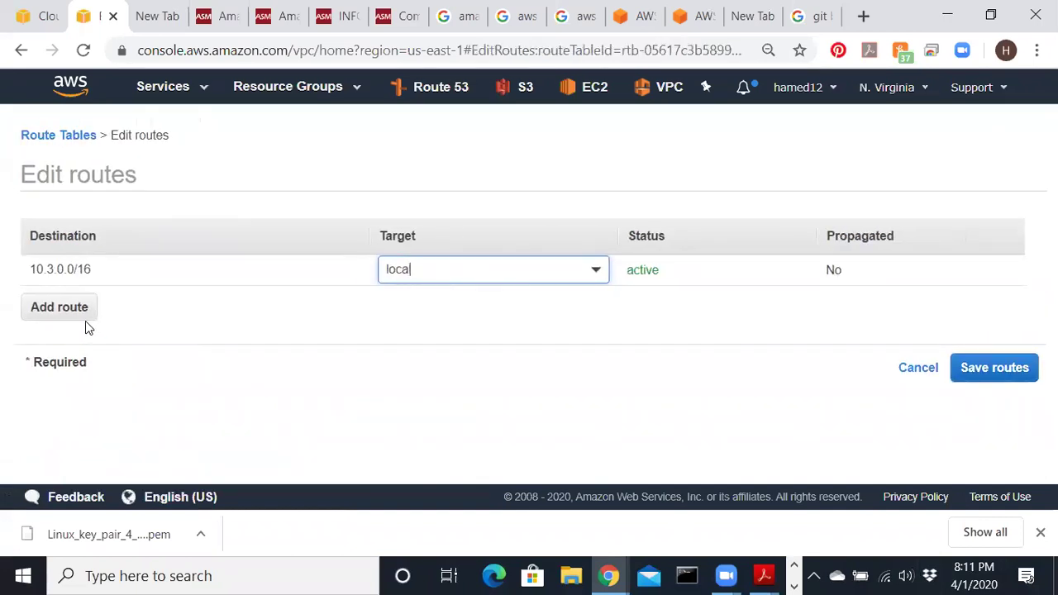
- Add a VPC3 route with destination 0.0.0.0/0 and internet gateway igw-02afd15a42d67b66a as target
click(59, 308)
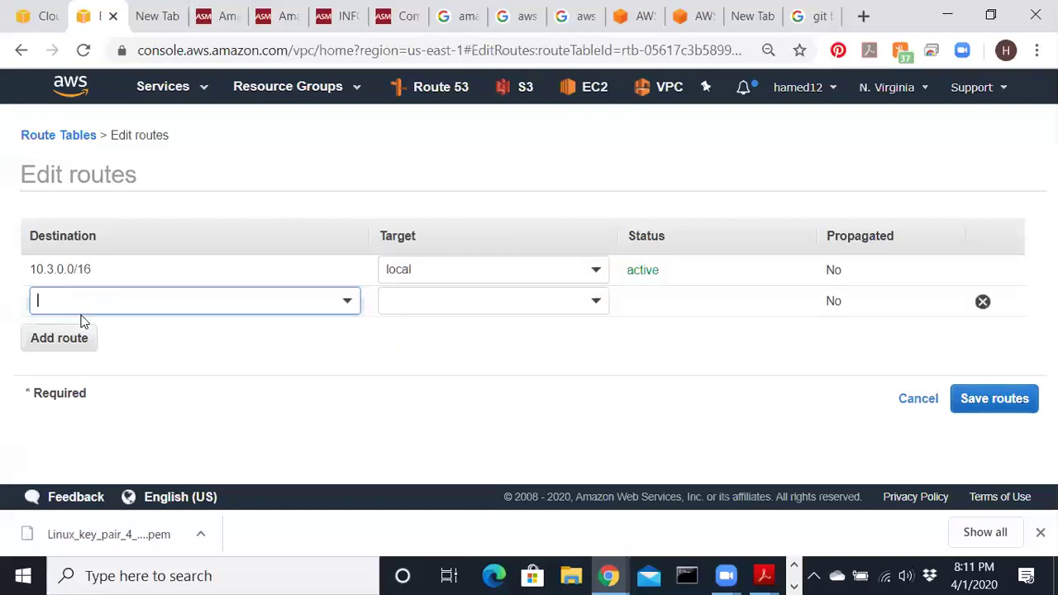
click(97, 300)
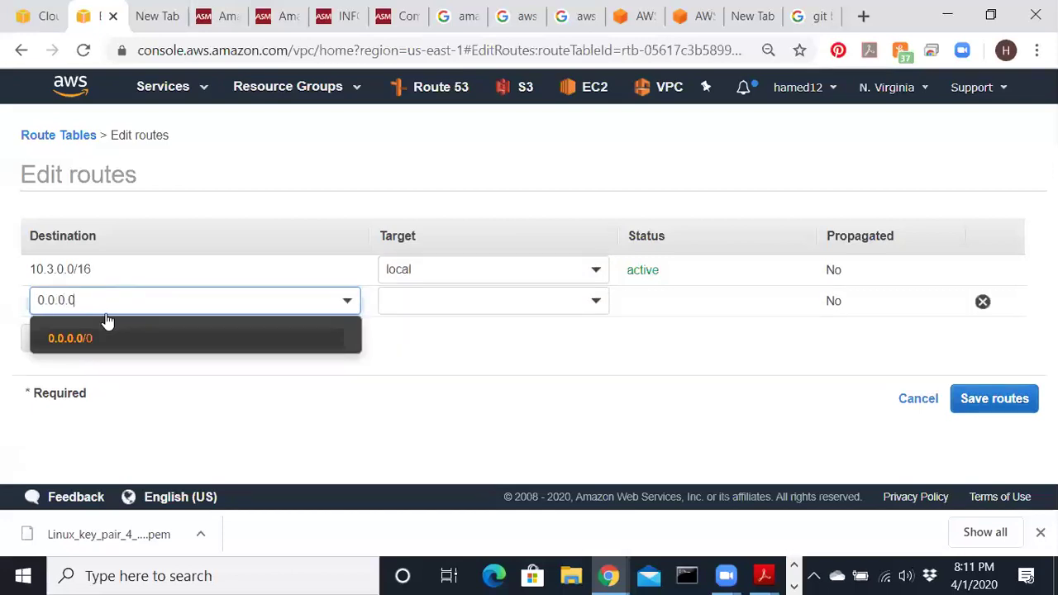
text(/0)
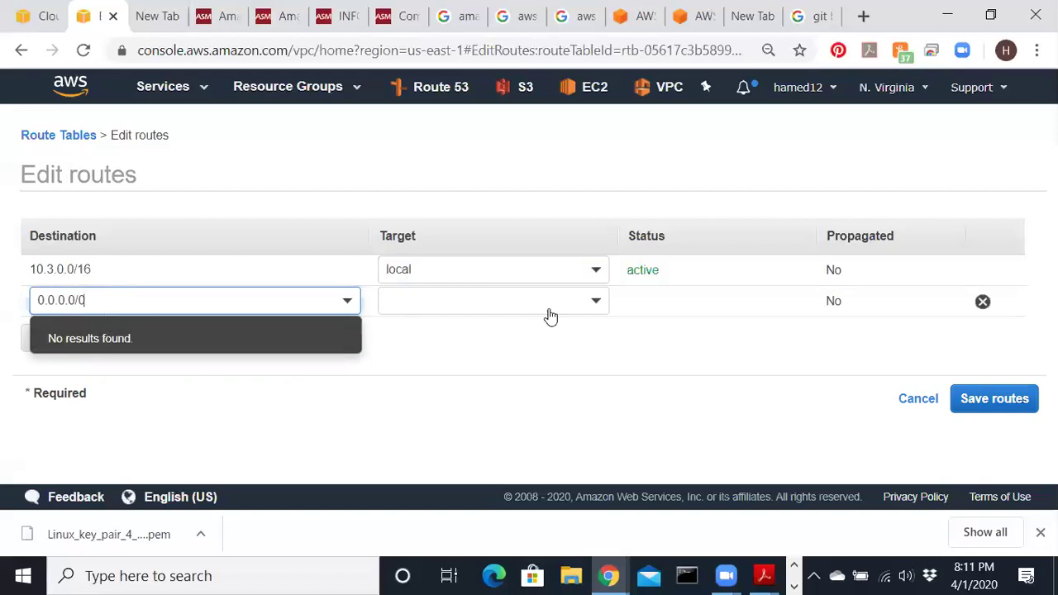
click(596, 302)
scroll(496, 236, down, 1)
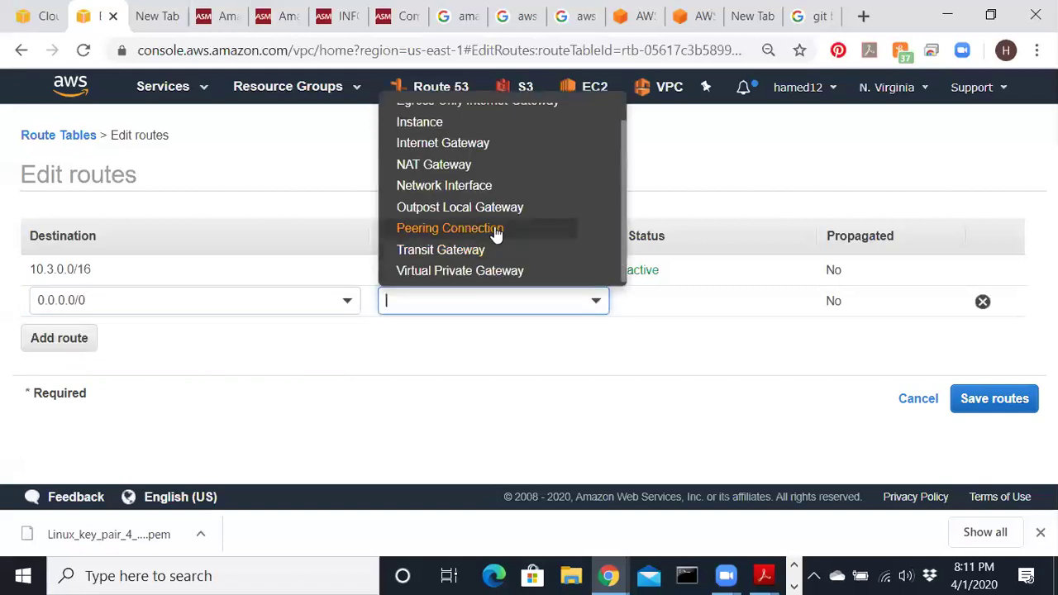
click(496, 145)
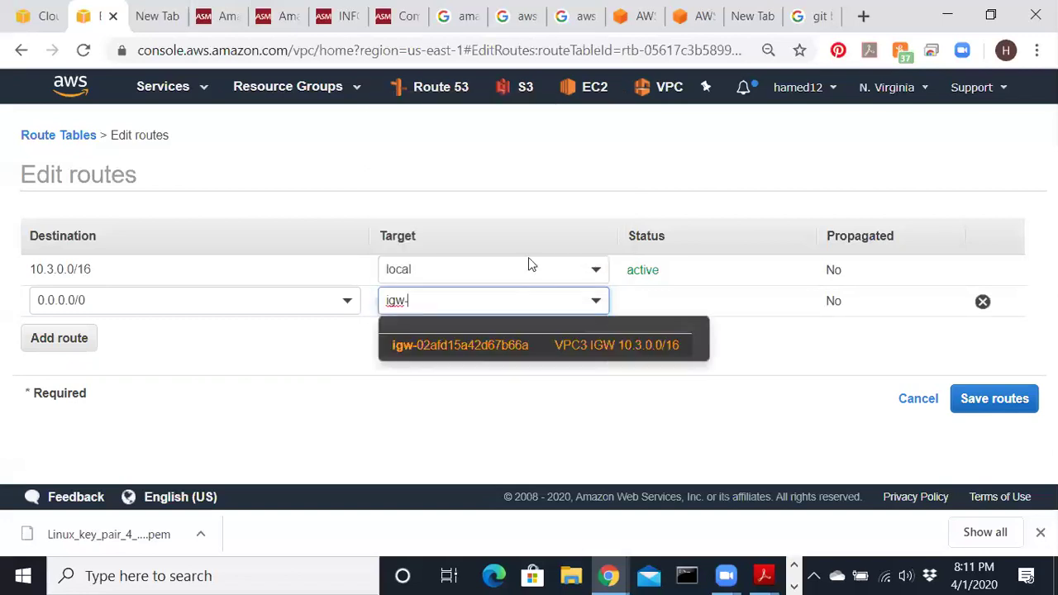
click(521, 346)
- Add a VPC3 route with destination 10.1.0.0/16 and transit gateway tgw-0a2f458d9f16e2b6c as target
click(81, 338)
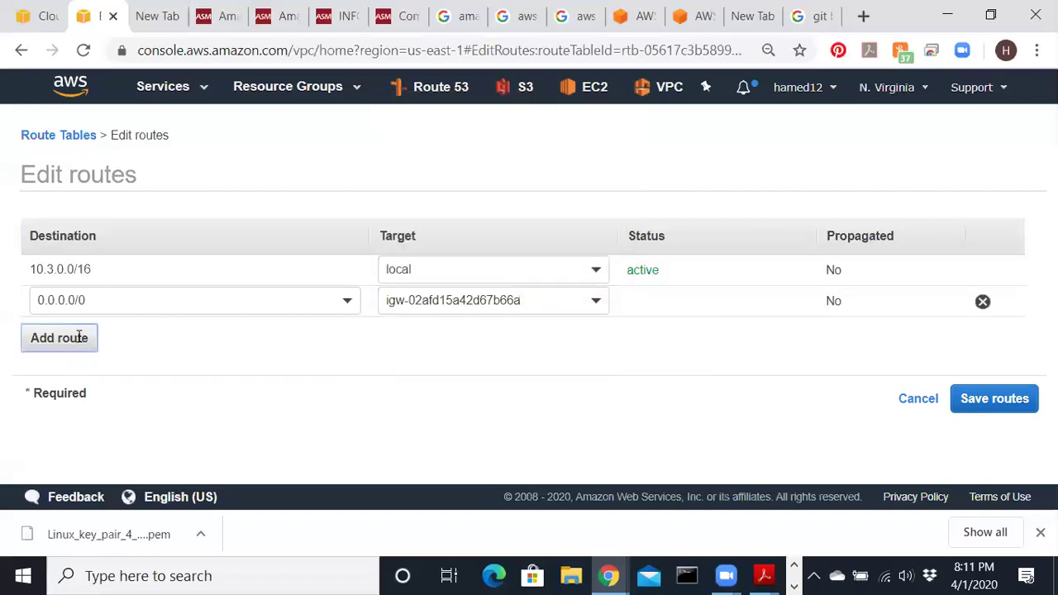
text(10)
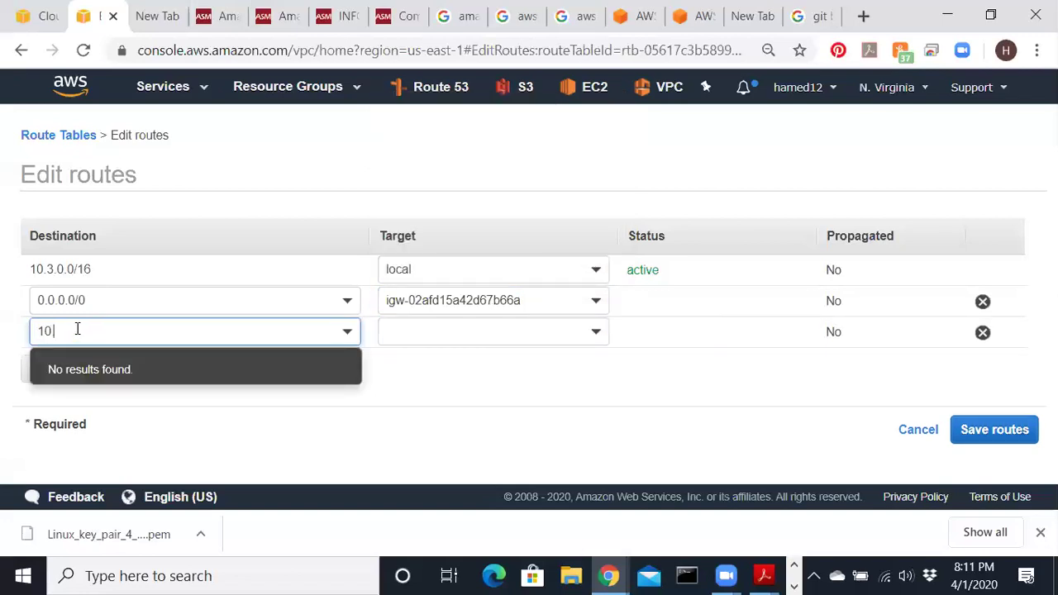
text(.1.0.0)
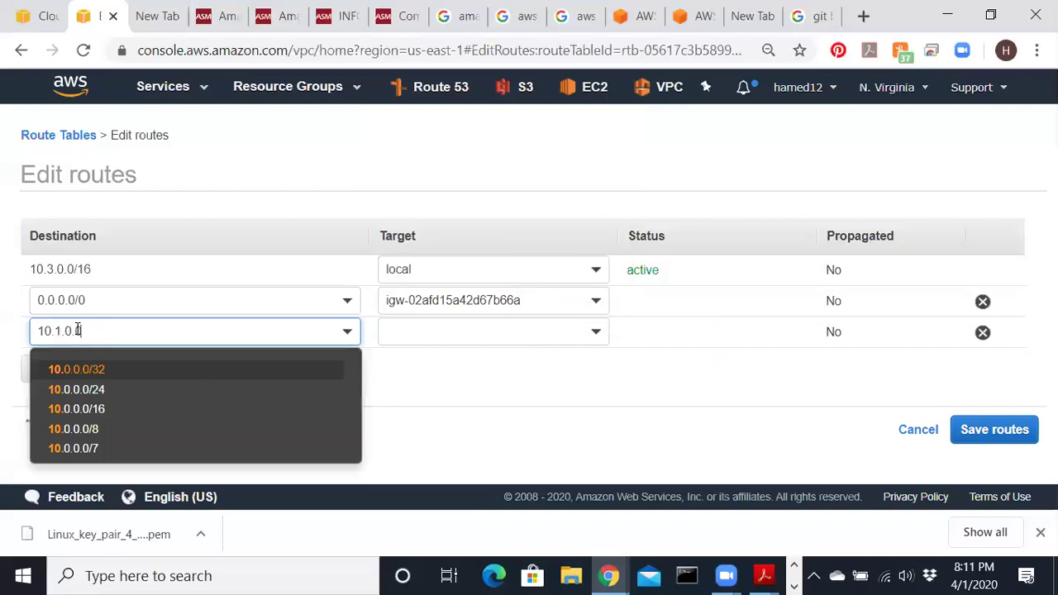
text(/16)
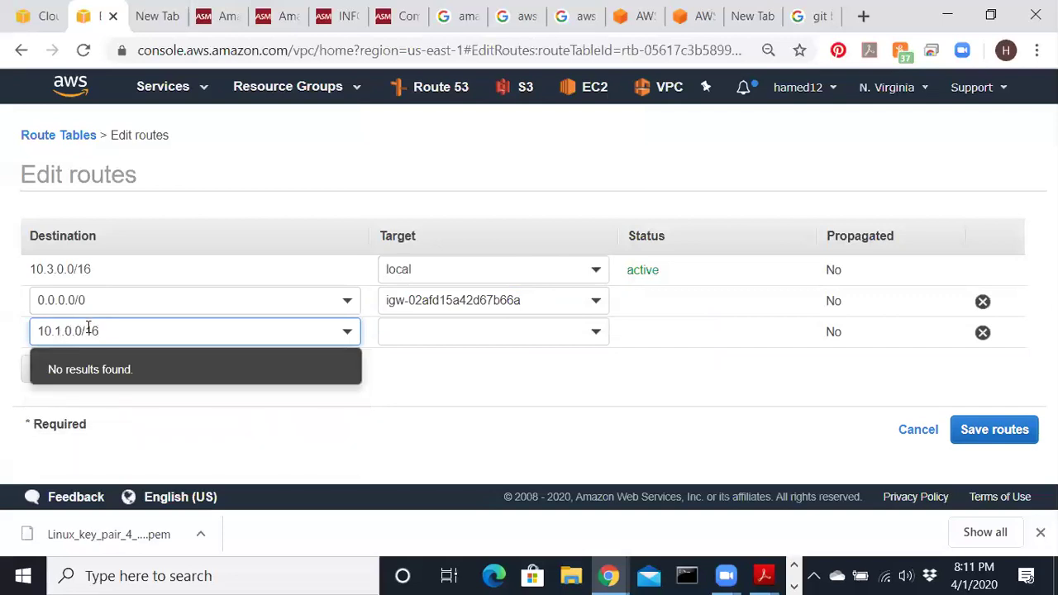
click(595, 332)
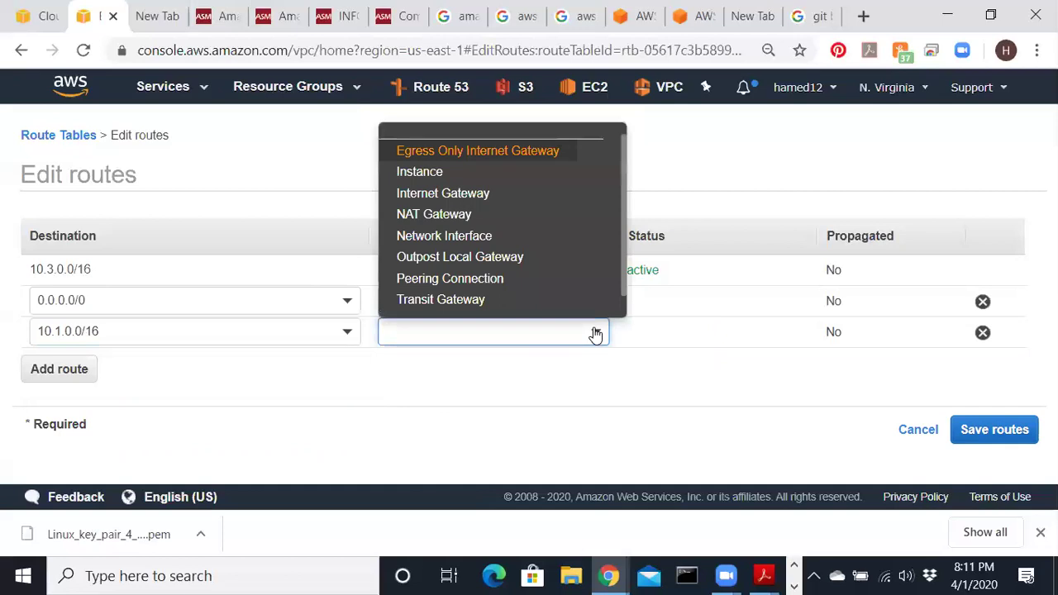
scroll(518, 306, down, 1)
click(519, 286)
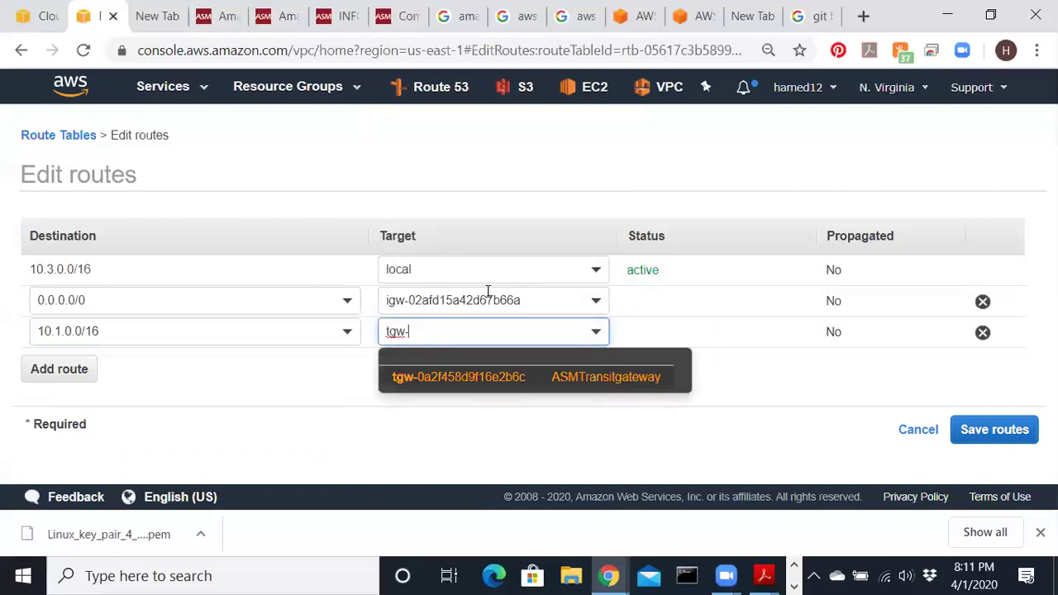
click(400, 382)
- Add a VPC3 route for 10.2.0.0/16 targeting transit gateway tgw-0a2f458d9f16e2b6c, and save the routes
click(66, 369)
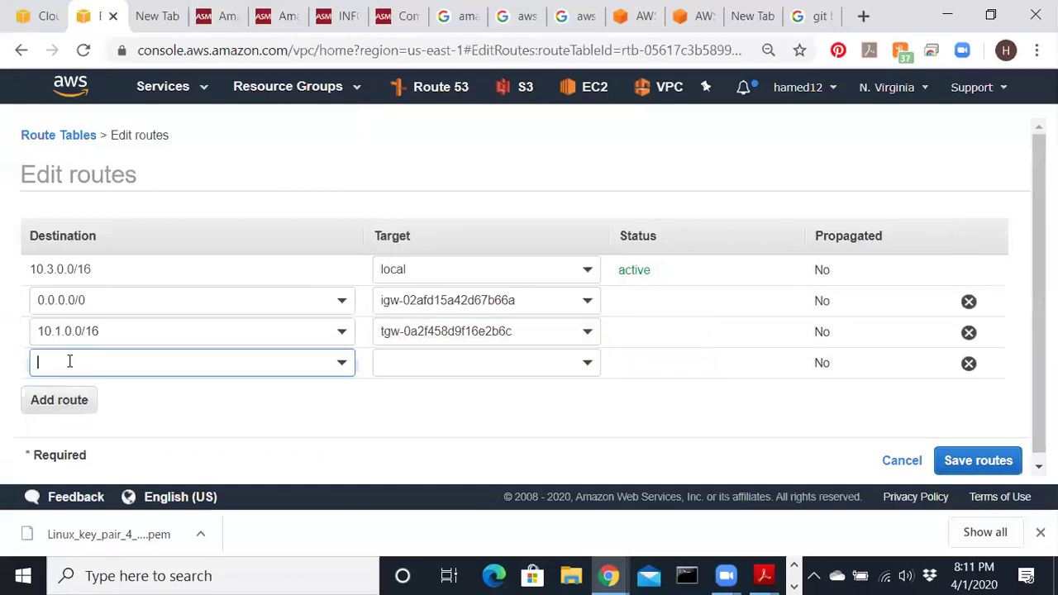
click(74, 363)
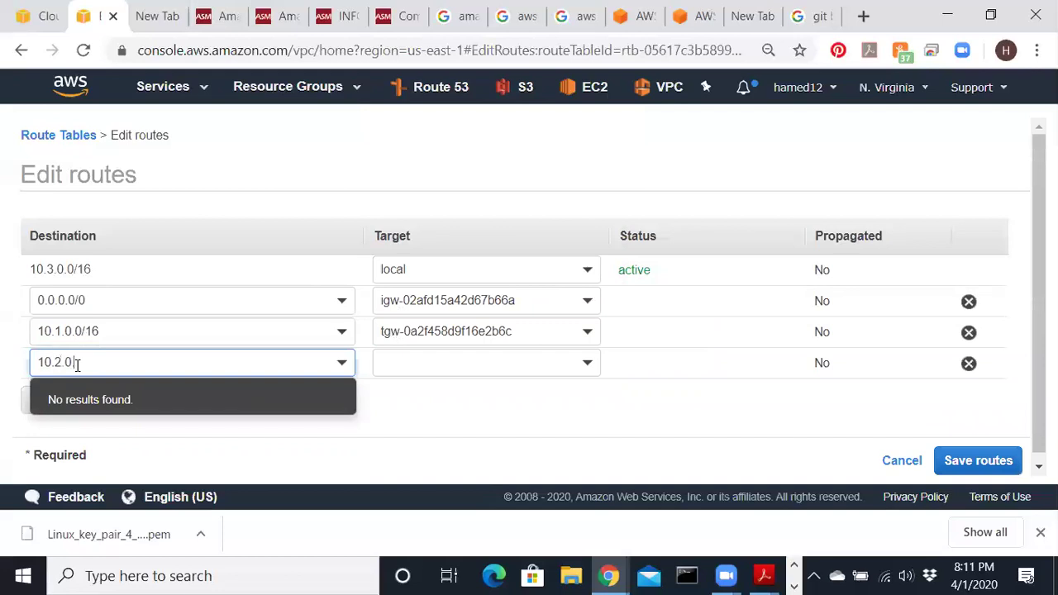
text(10.2.0.0/1)
click(590, 368)
scroll(537, 351, down, 1)
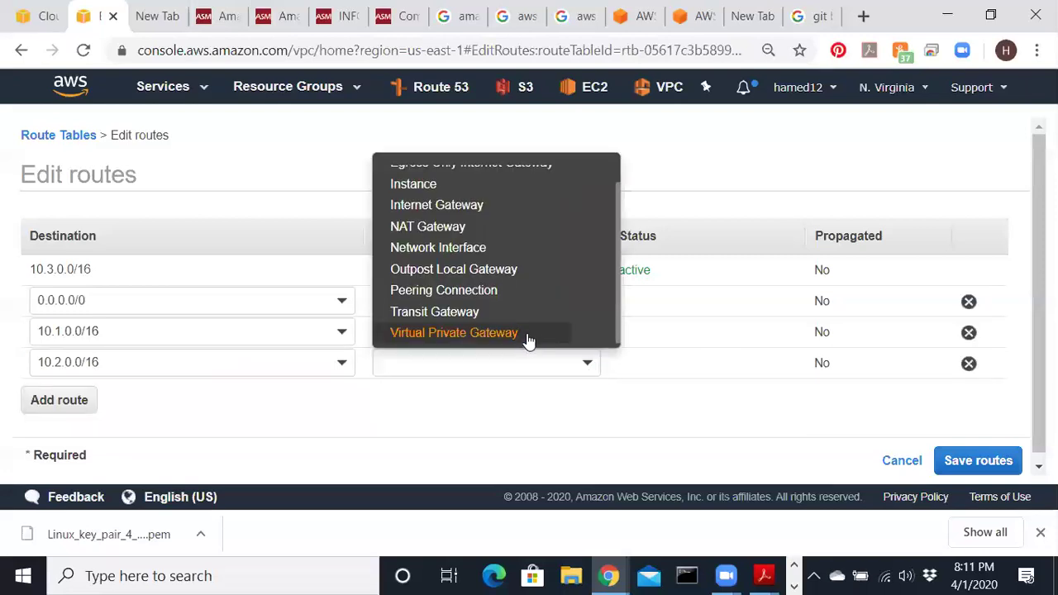
drag(529, 340, 523, 325)
click(523, 321)
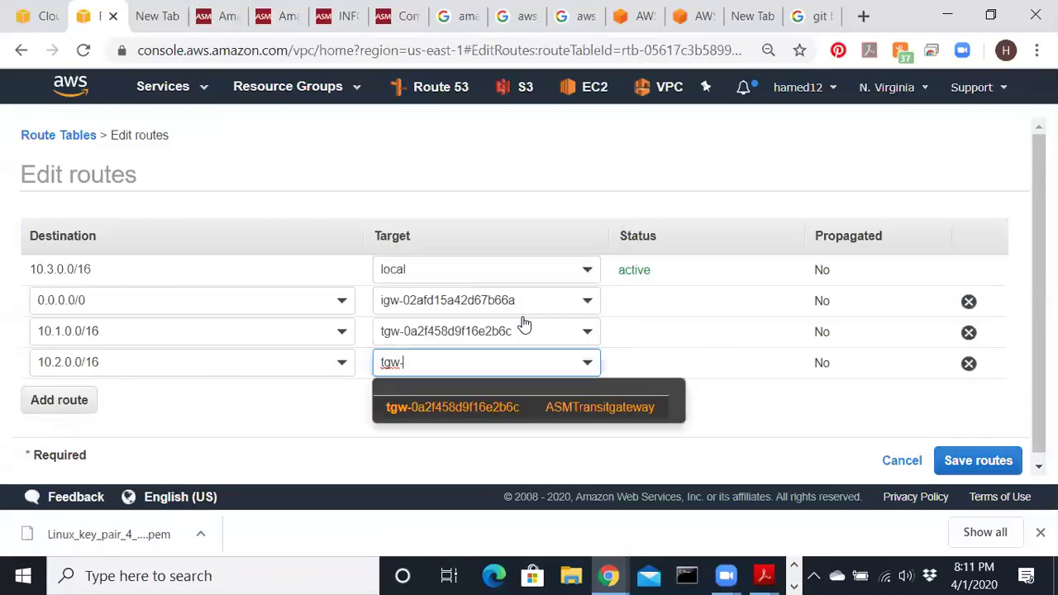
click(557, 408)
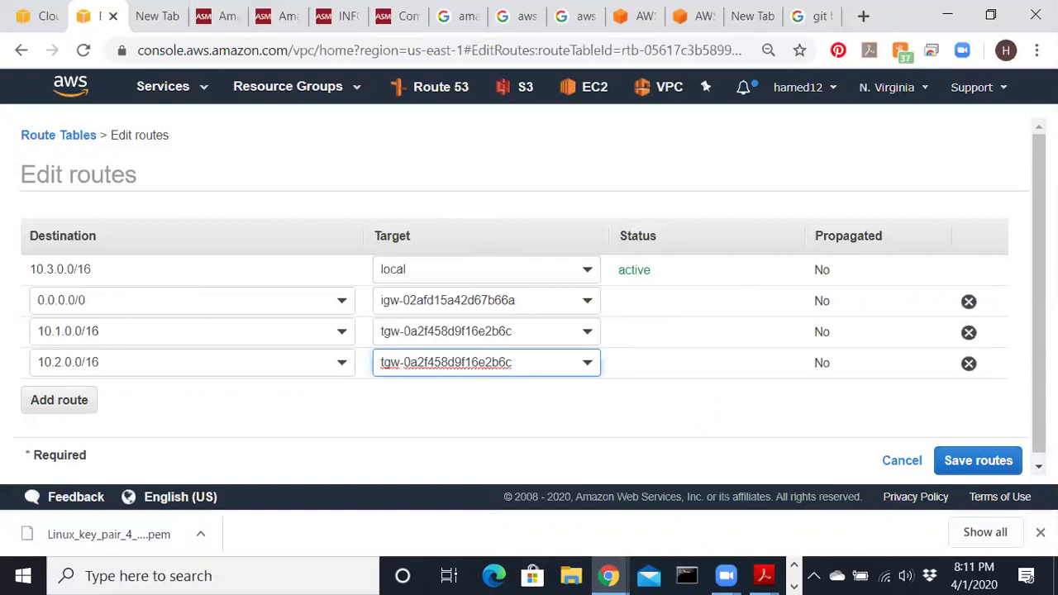
click(964, 460)
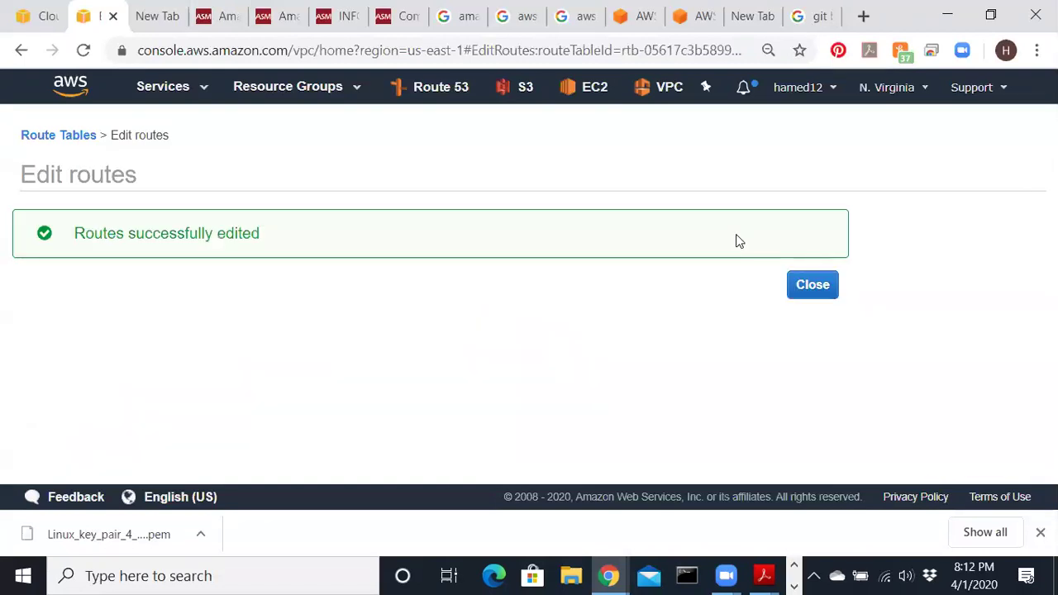
click(827, 287)
- Switch to Amazon AWS Gateway.pdf in Acrobat Reader and check the VPC3 route entries and the Step 17 SSH and ping instructions
mouse_move(764, 576)
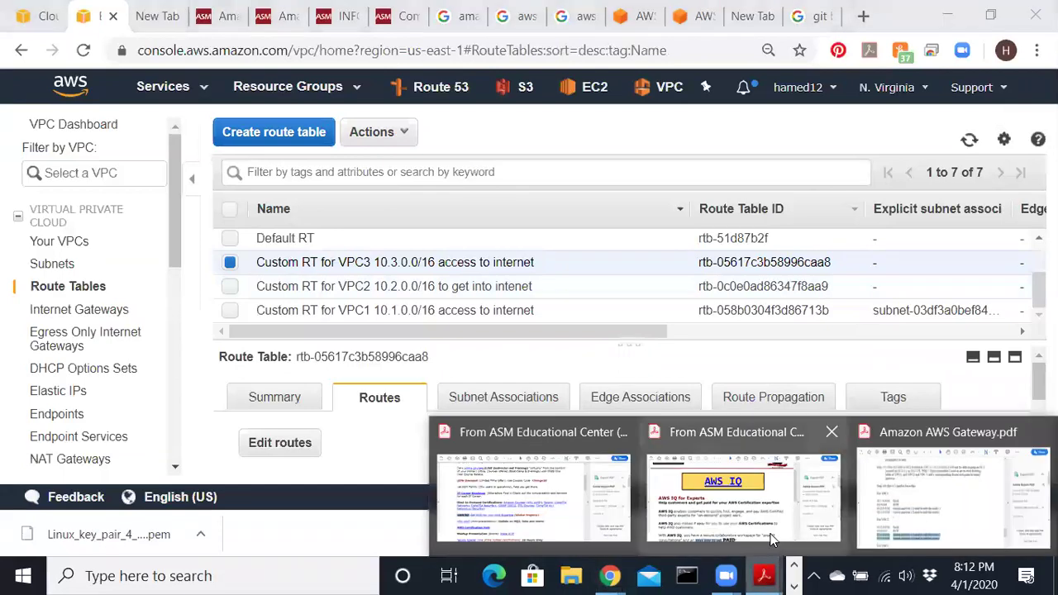
click(907, 521)
scroll(628, 413, down, 3)
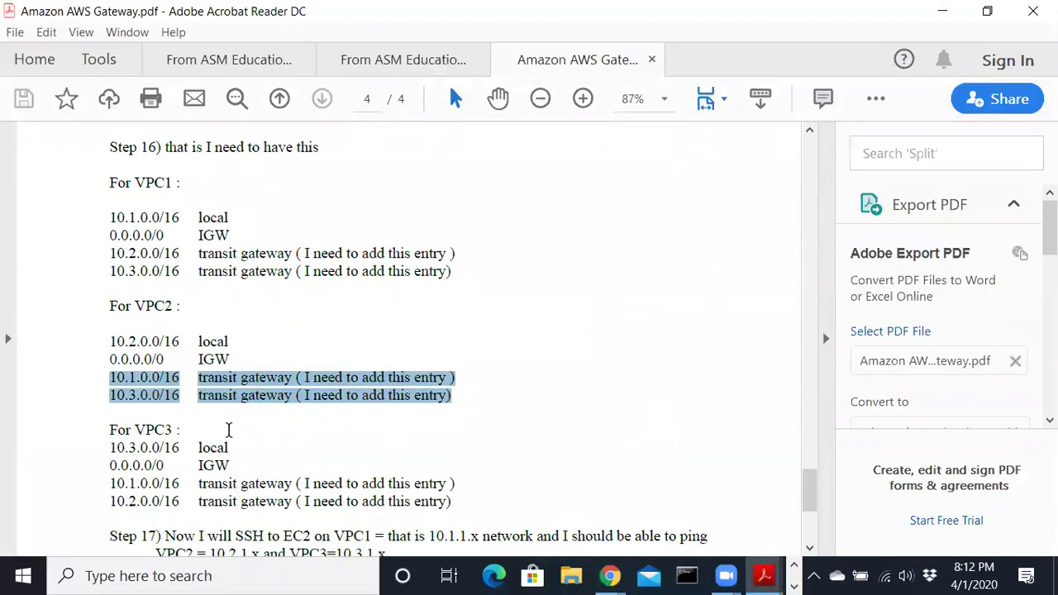
drag(116, 439, 252, 455)
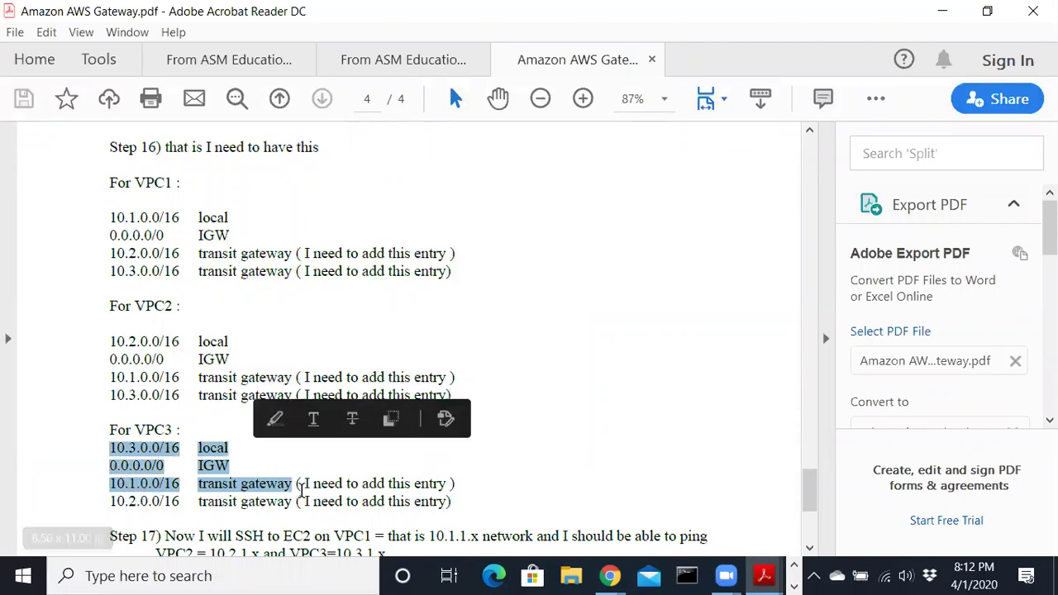
scroll(301, 488, down, 1)
drag(256, 498, 312, 496)
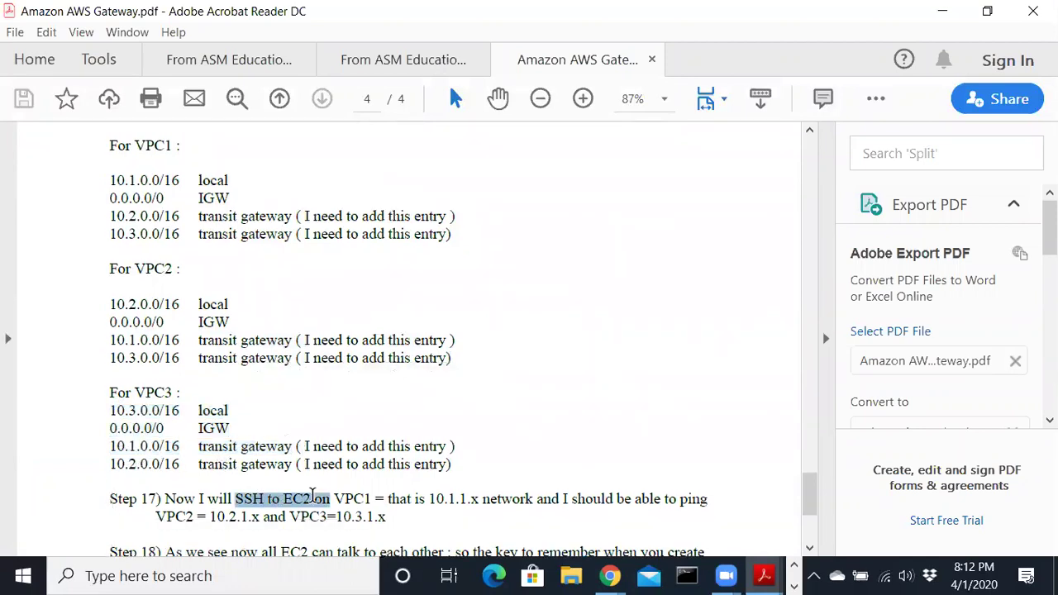
- Switch to the PC1 terminal session, stop the running ping, and run a short ping to 10.3.1.52 again
click(619, 576)
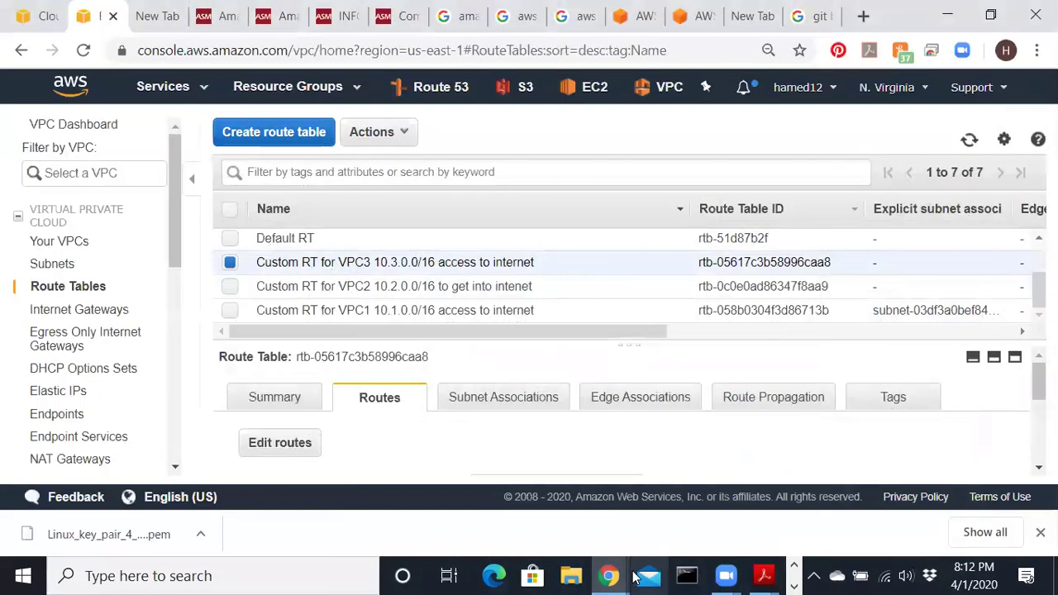
click(808, 576)
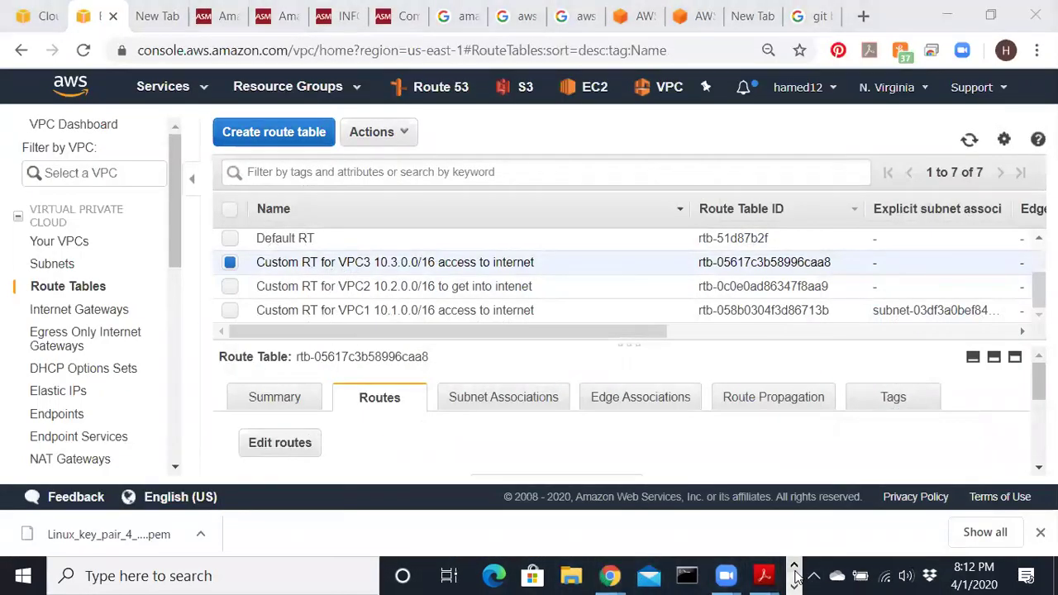
click(544, 575)
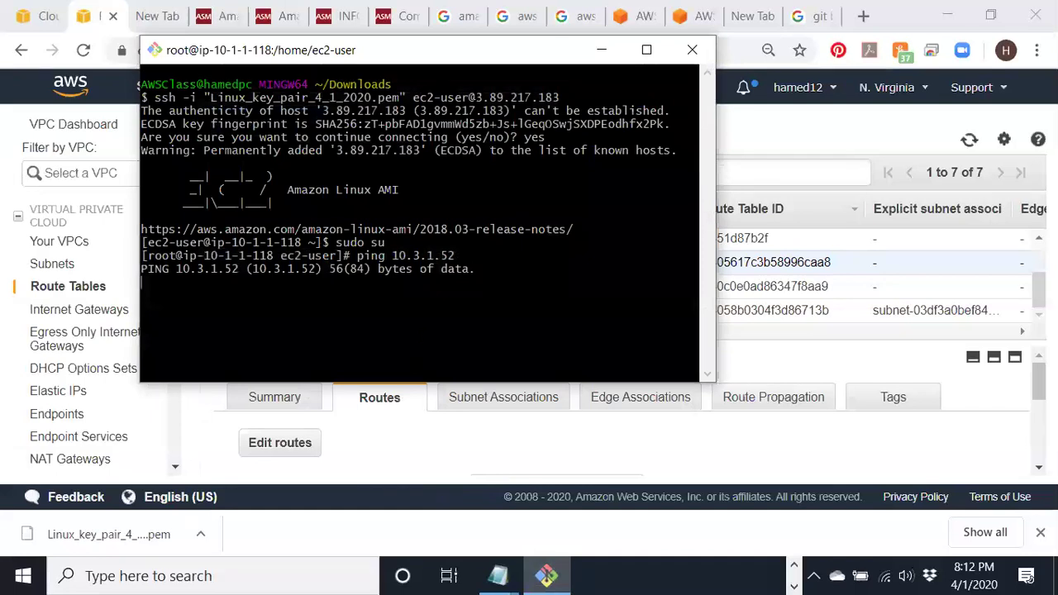
key(ctrl+c)
key(Up)
key(Return)
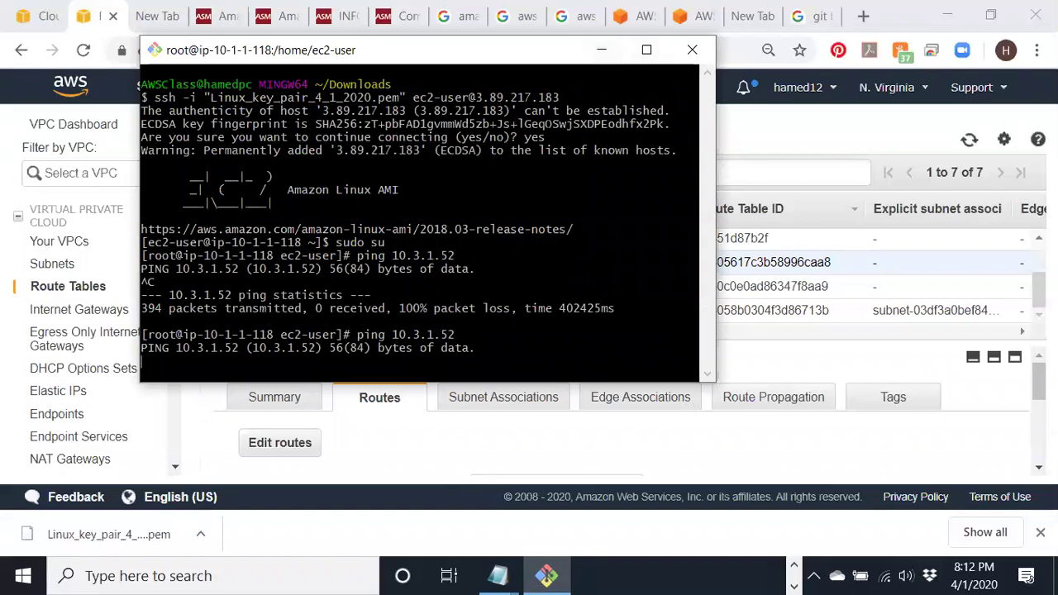
key(ctrl+c)
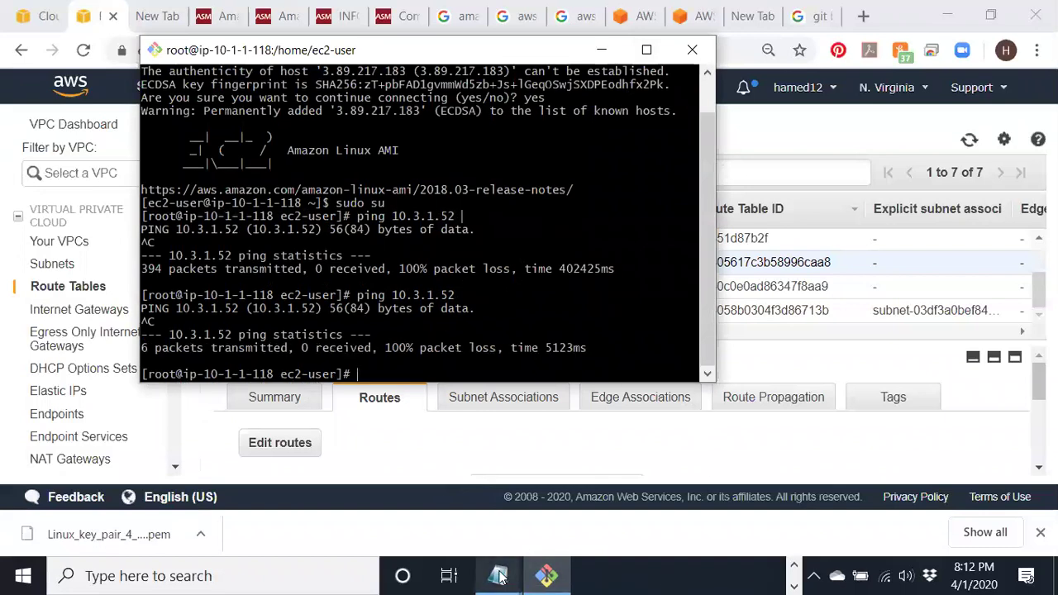
- Switch to the Notepad notes and copy PC2's private IP address, 10.2.1.235
mouse_move(498, 576)
click(569, 531)
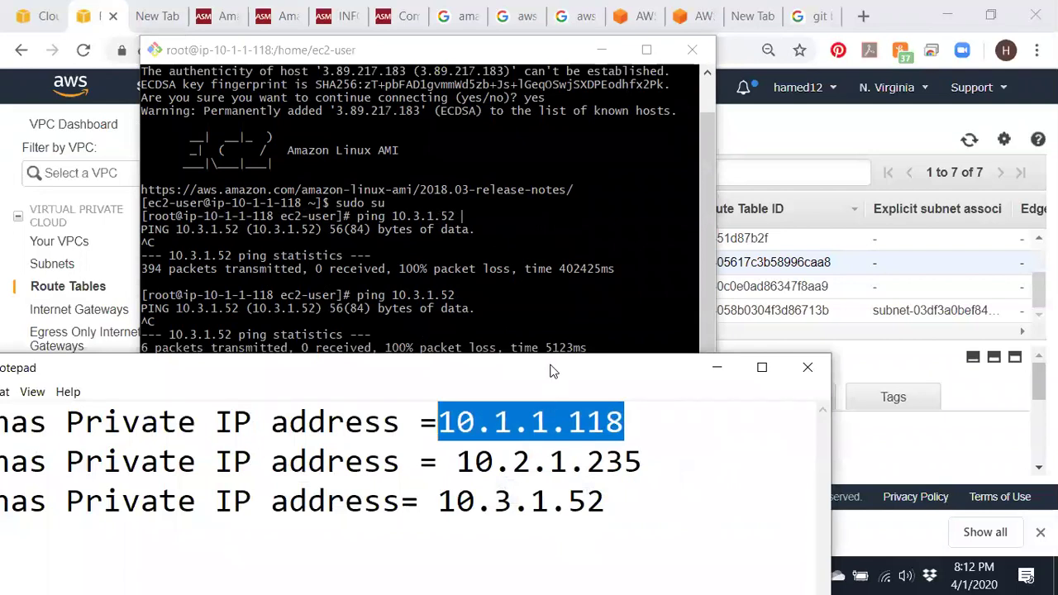
drag(552, 371, 682, 331)
drag(773, 421, 589, 423)
right_click(603, 420)
click(663, 224)
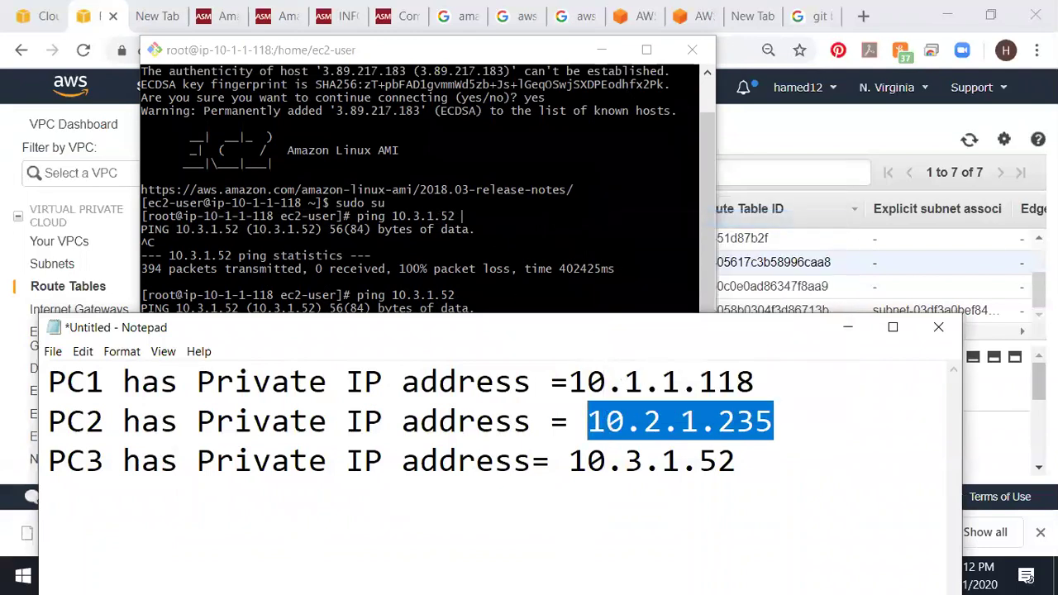
- Ping PC2 at 10.2.1.235 from the PC1 terminal session, and minimize the Notepad notes
click(372, 285)
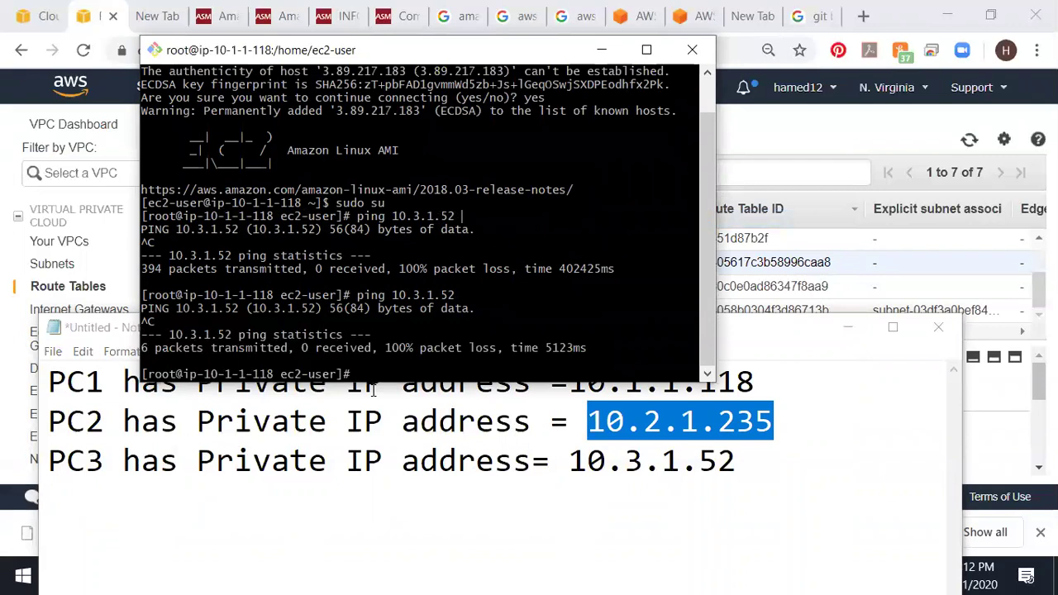
right_click(499, 382)
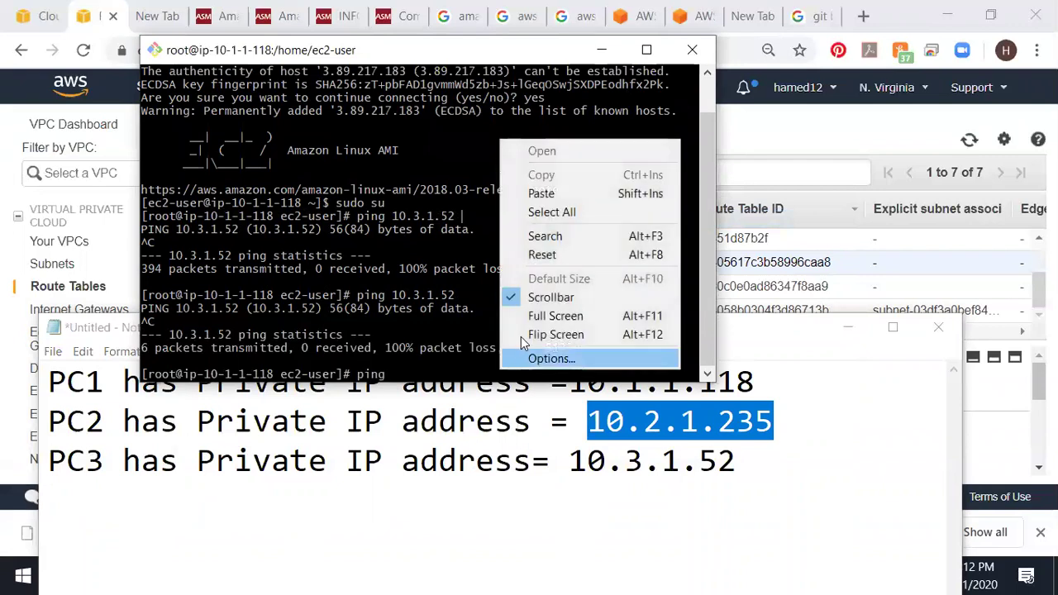
click(595, 193)
key(Return)
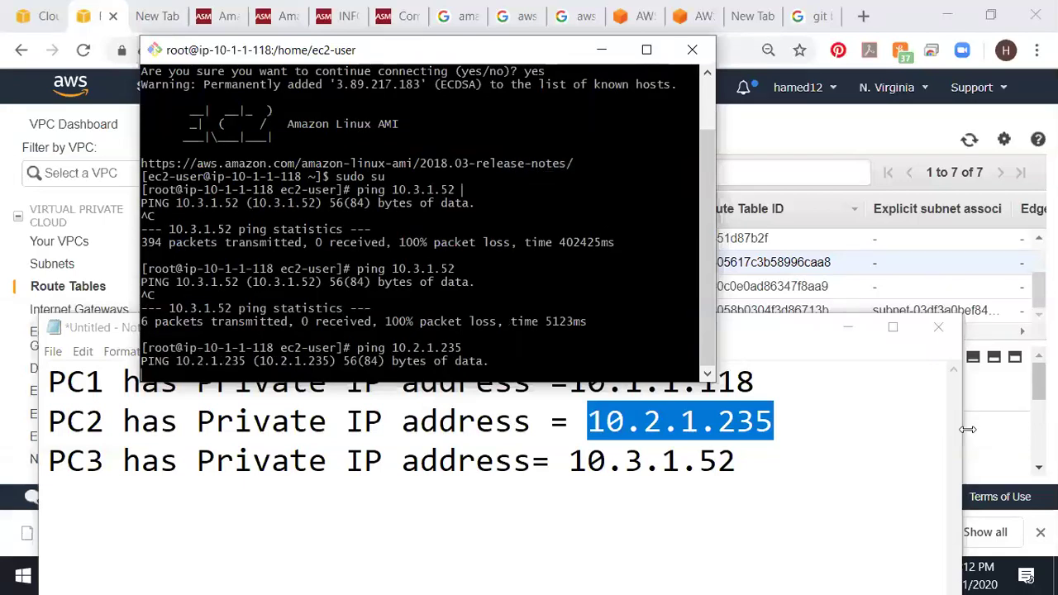
click(872, 467)
click(848, 327)
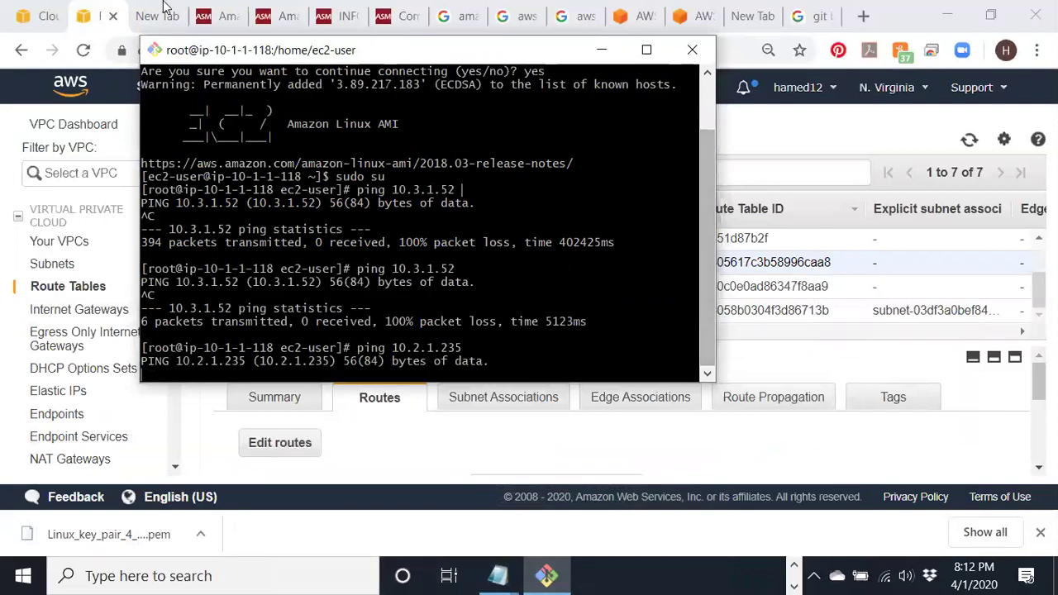
- Return to the AWS console, review the VPC3 custom route table's routes, and select only the system-created VPC2 route table
click(598, 432)
scroll(598, 433, down, 3)
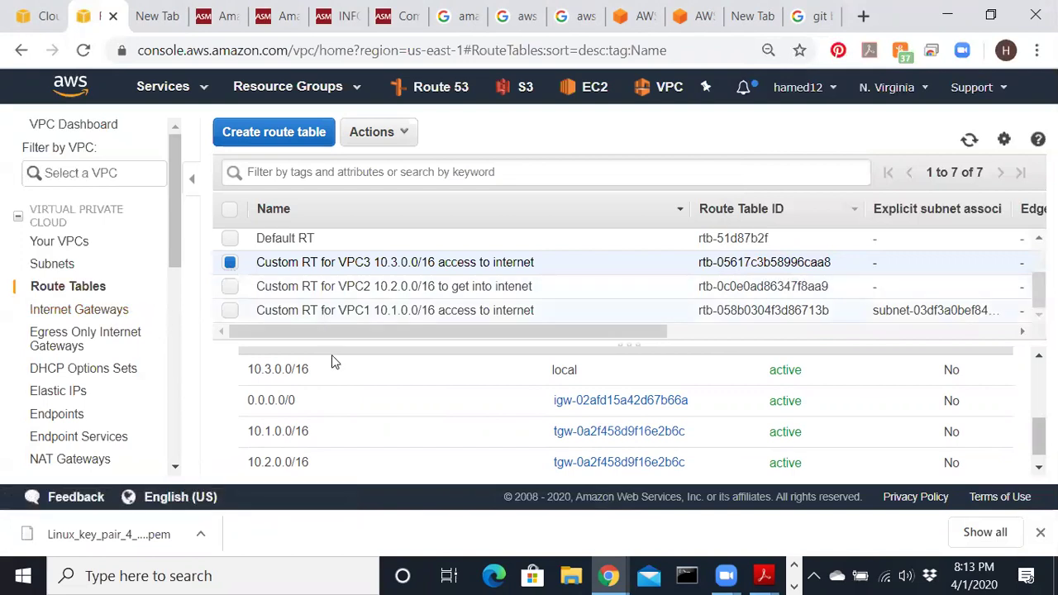
scroll(428, 322, up, 1)
scroll(427, 324, down, 1)
drag(619, 343, 626, 453)
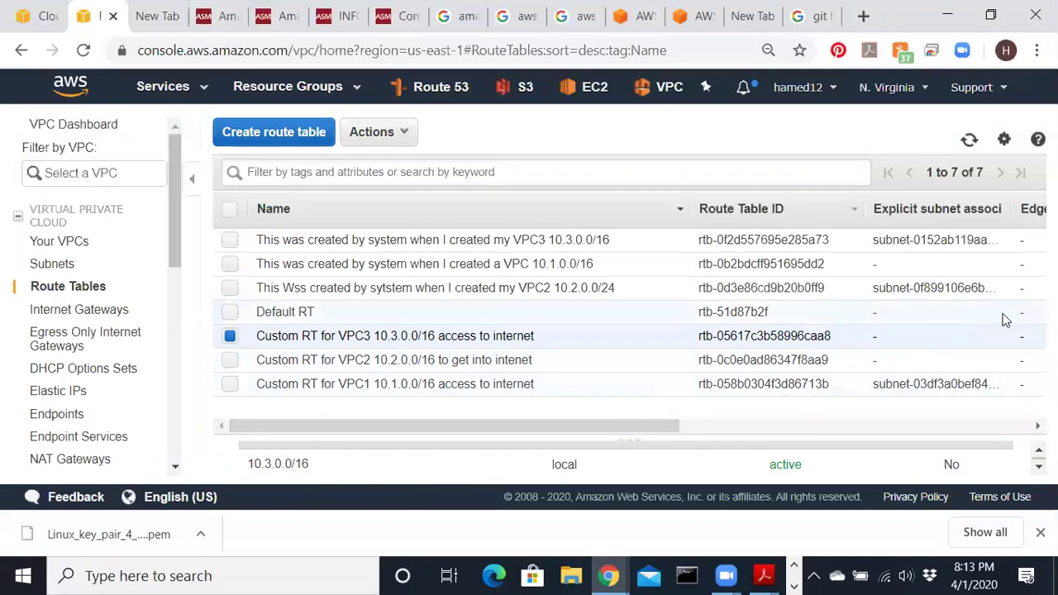
click(230, 287)
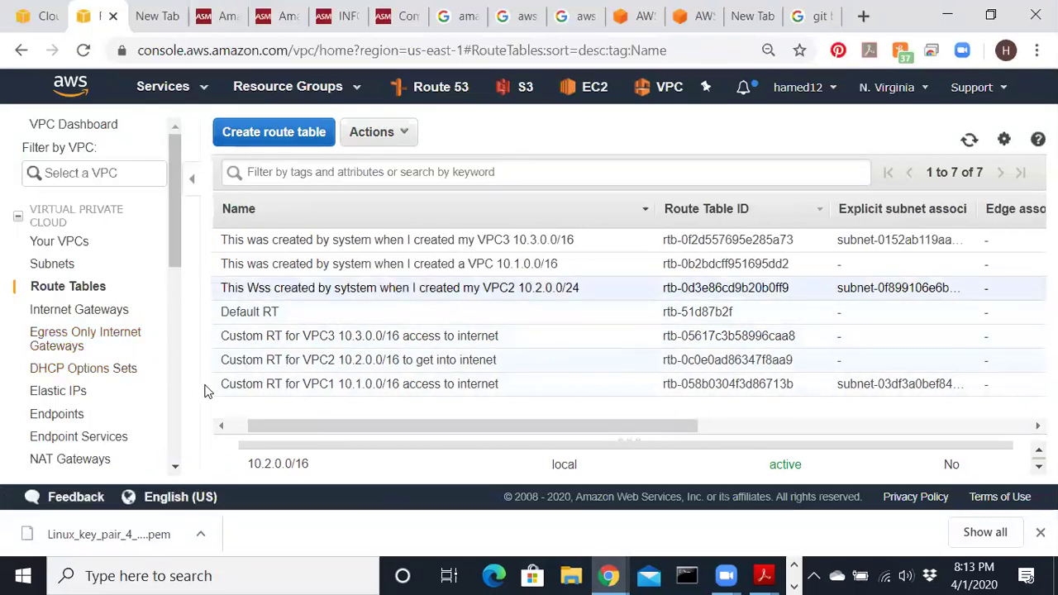
- Select only the custom route table for VPC1 and review its routes
drag(286, 427, 266, 426)
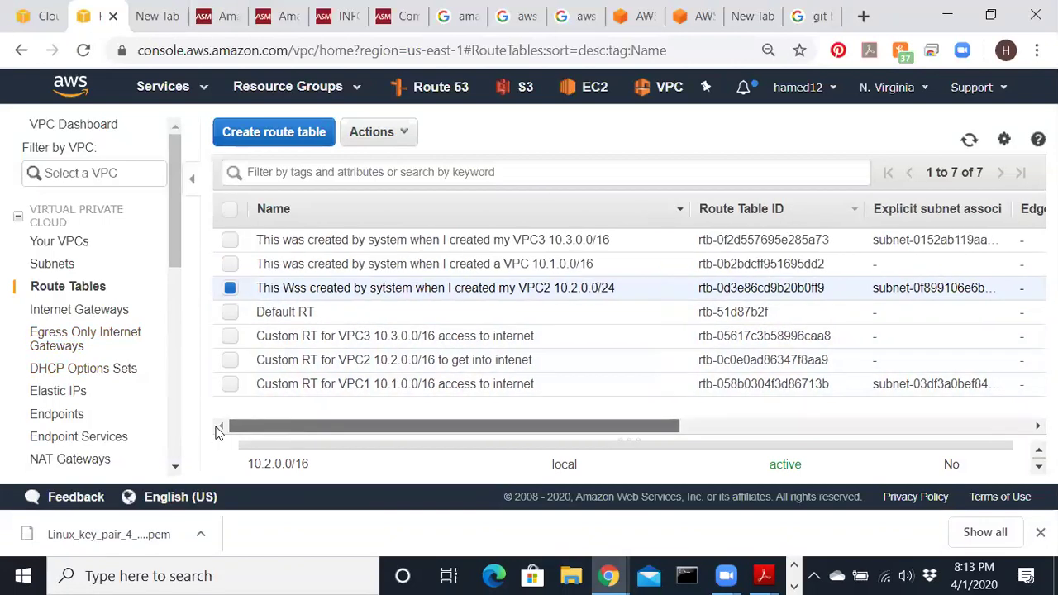
click(230, 383)
click(230, 287)
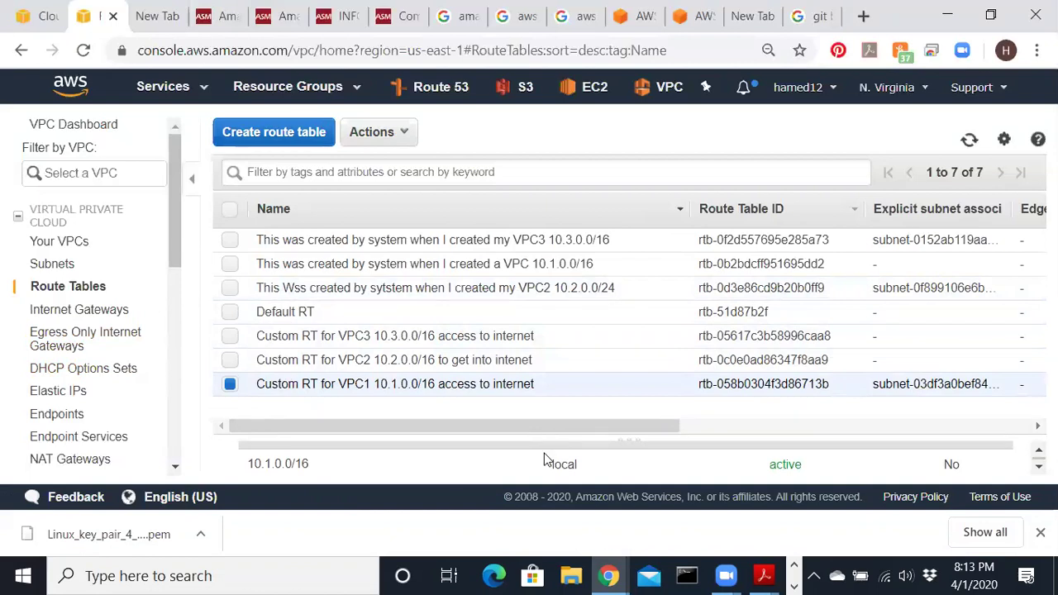
drag(548, 423, 507, 395)
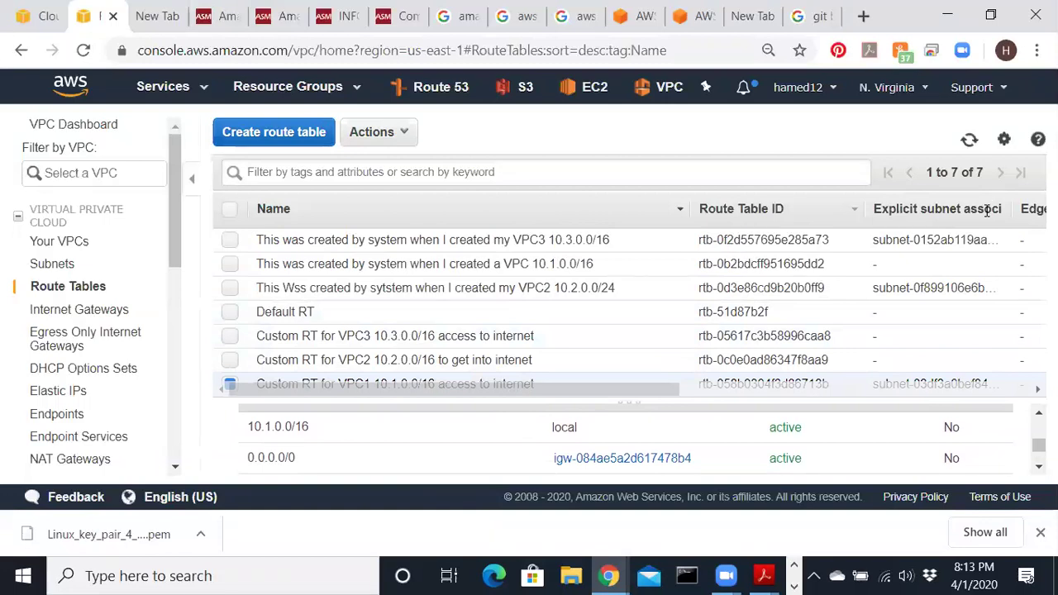
key(ctrl+minus)
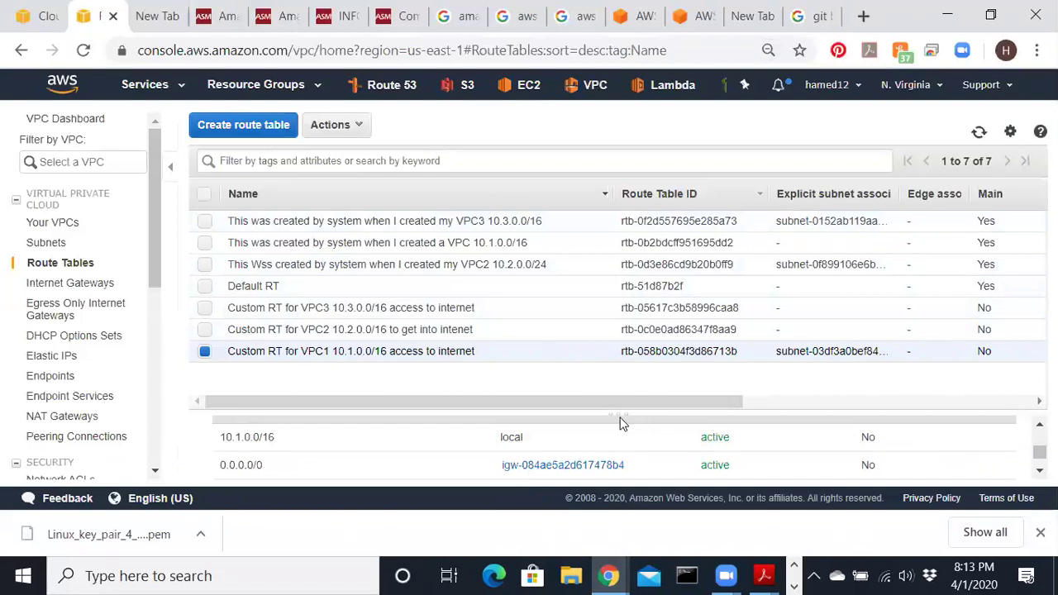
drag(620, 413, 621, 420)
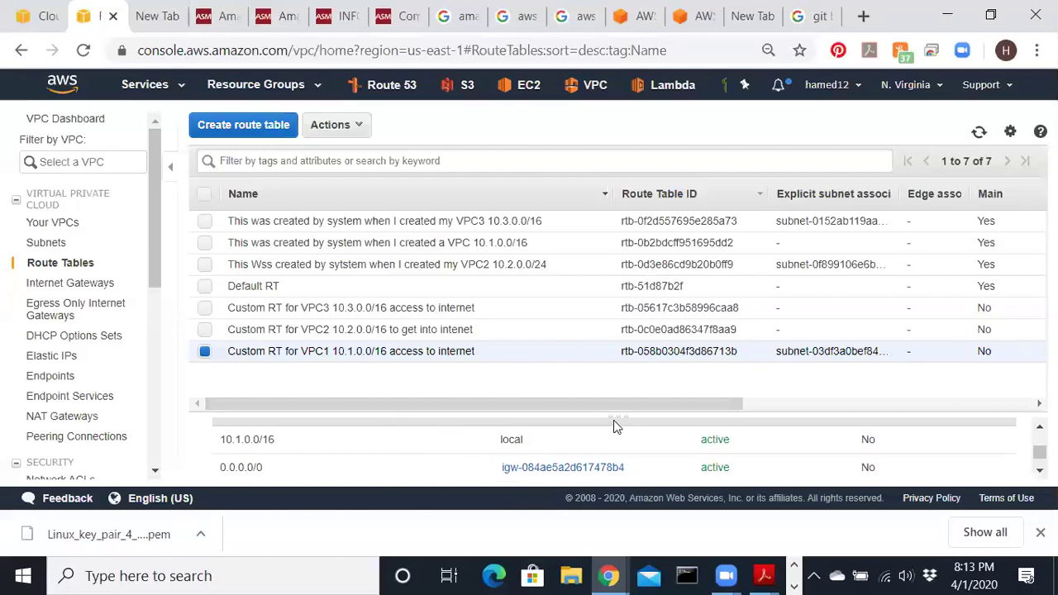
mouse_move(612, 415)
mouse_down()
mouse_move(617, 449)
mouse_move(616, 400)
mouse_up()
scroll(1030, 457, up, 5)
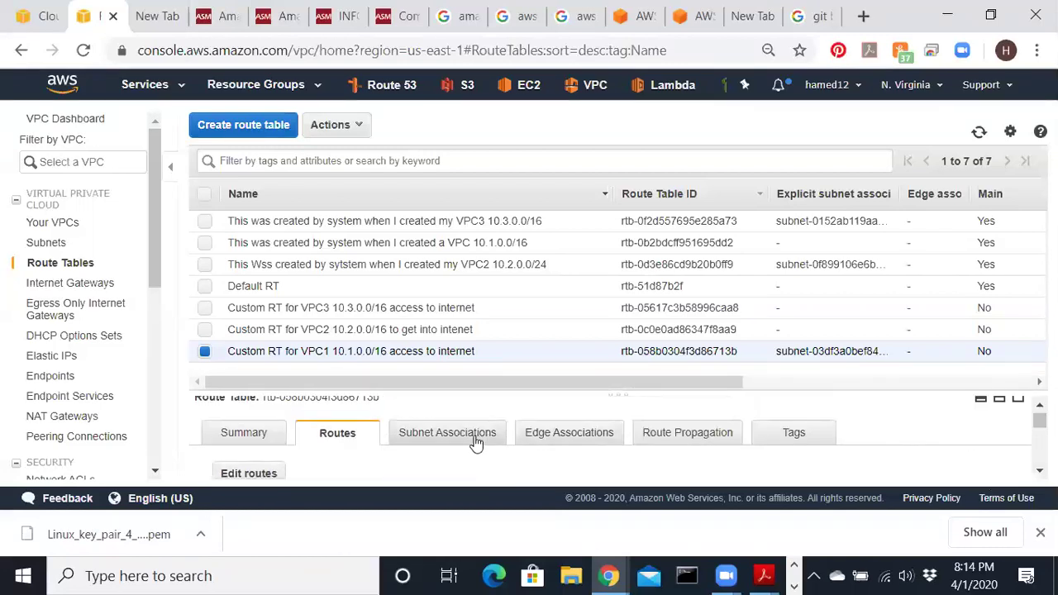
- Check which subnets are associated with the VPC1 custom route table, leaving the associations as they are
click(470, 442)
click(309, 464)
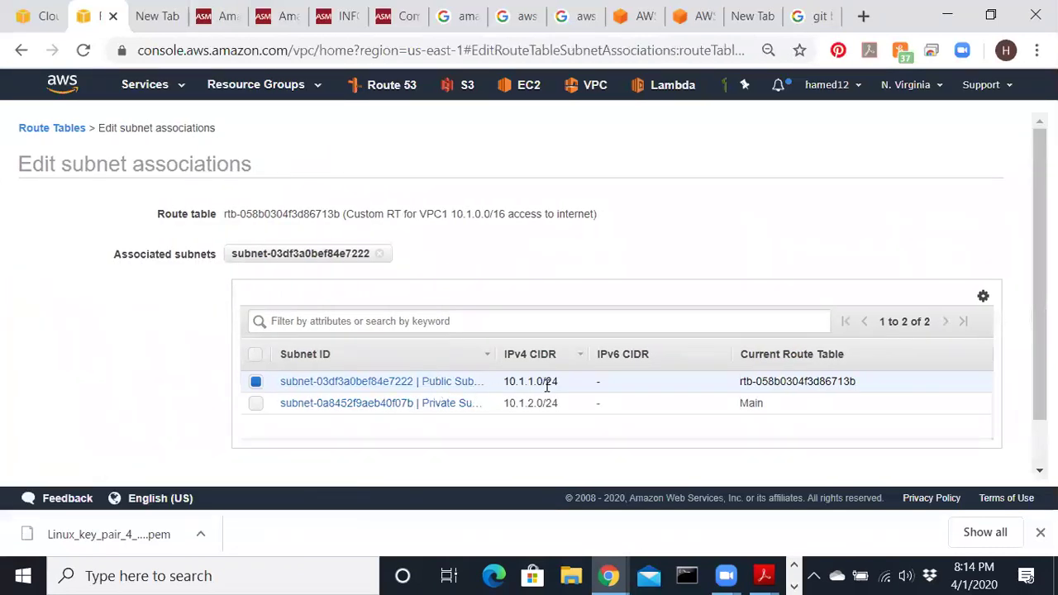
scroll(992, 396, down, 2)
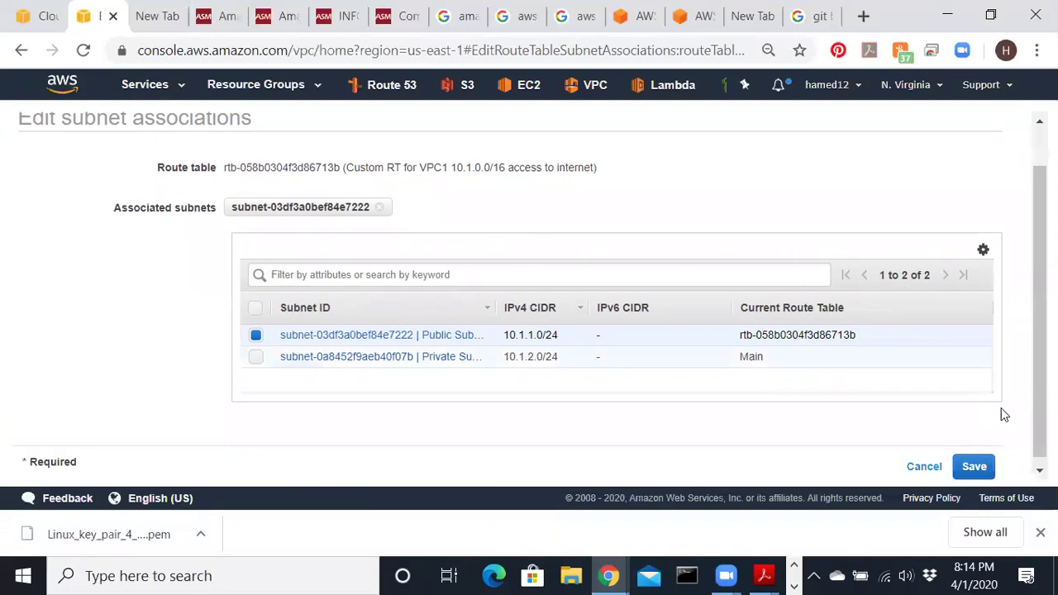
click(923, 459)
- Associate VPC2's public subnet 10.2.1.0/24 with the custom route table for VPC2 and save
click(206, 329)
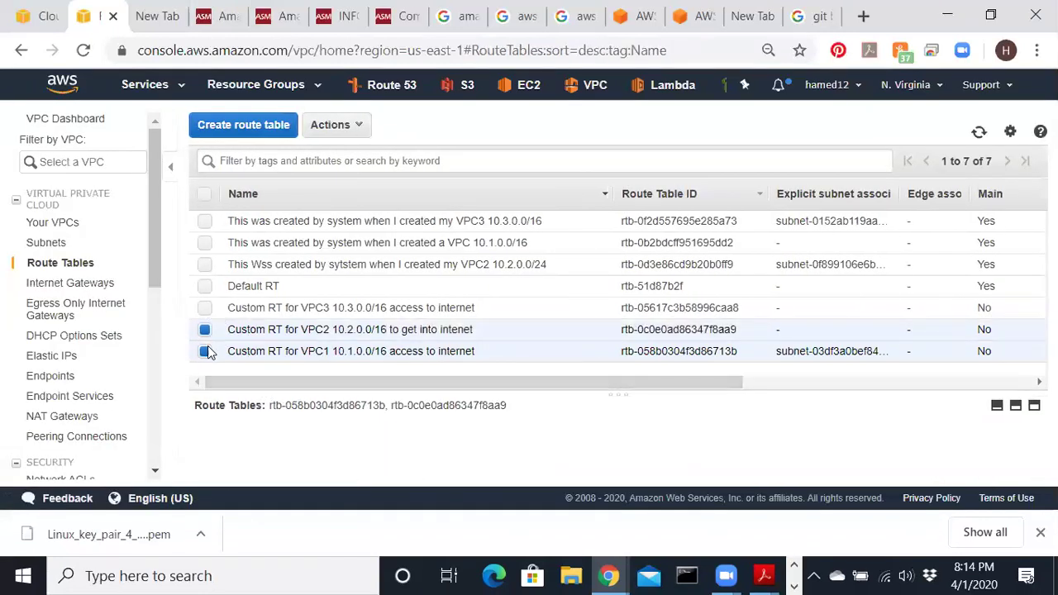
click(205, 351)
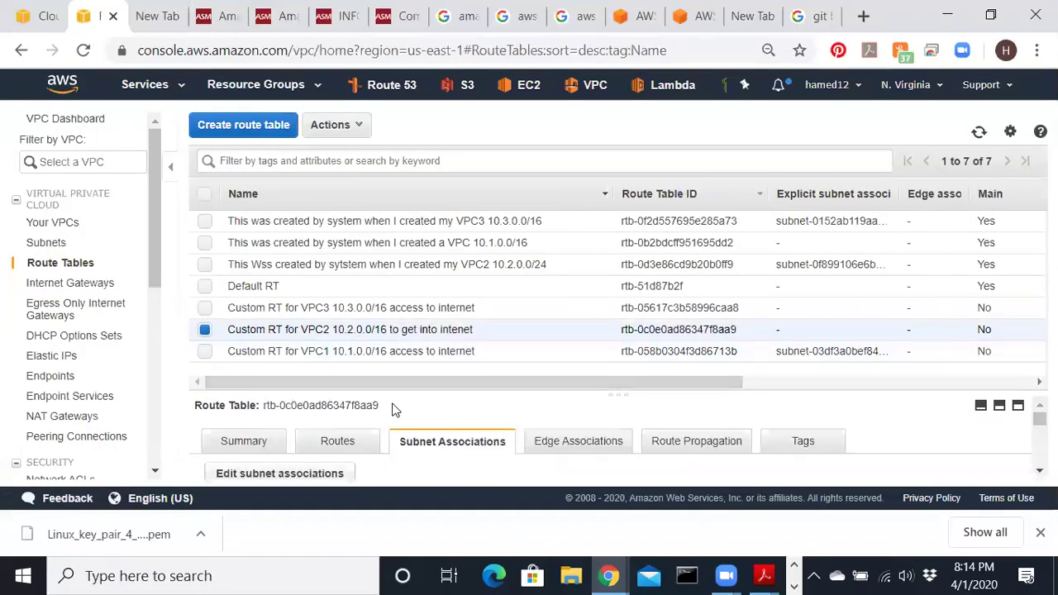
click(302, 481)
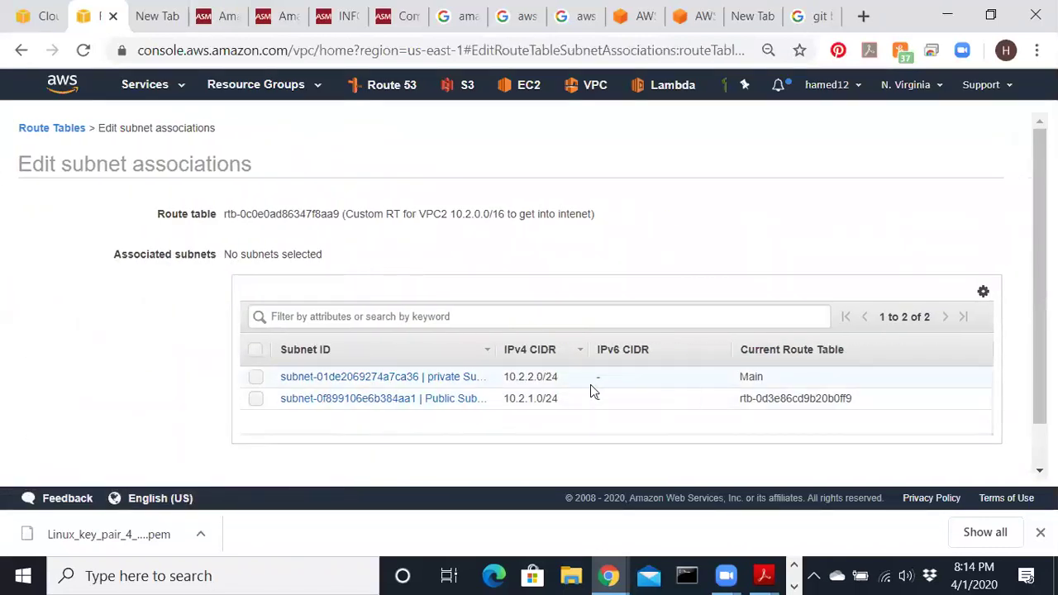
click(255, 399)
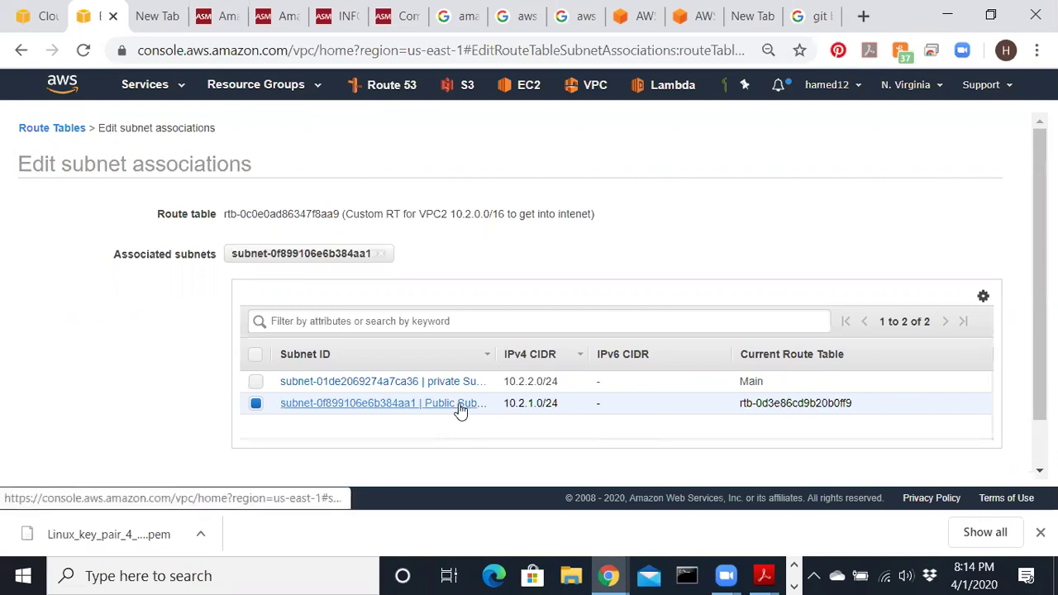
scroll(470, 381, down, 2)
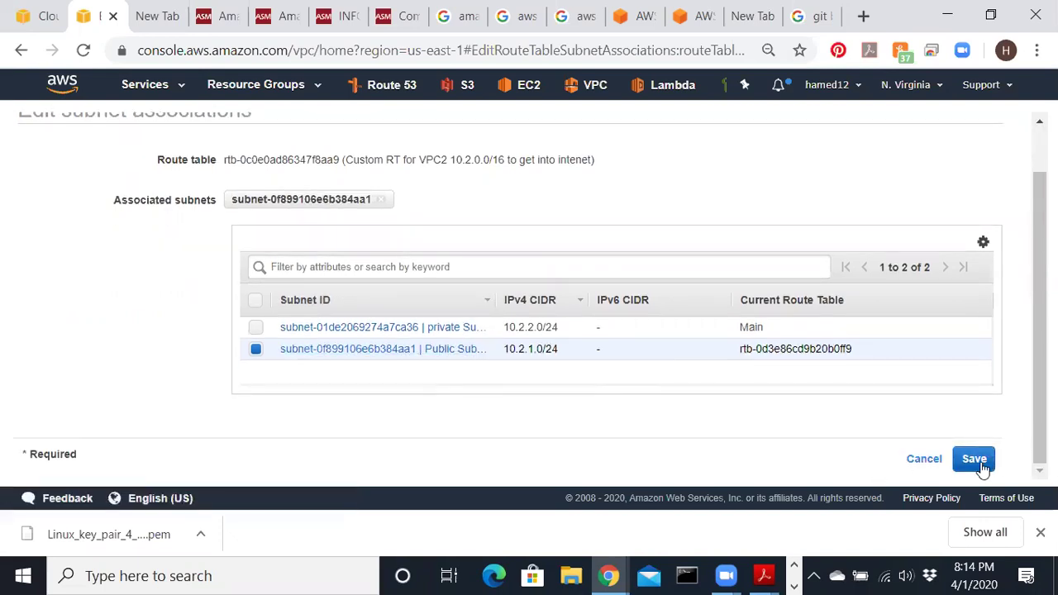
click(974, 460)
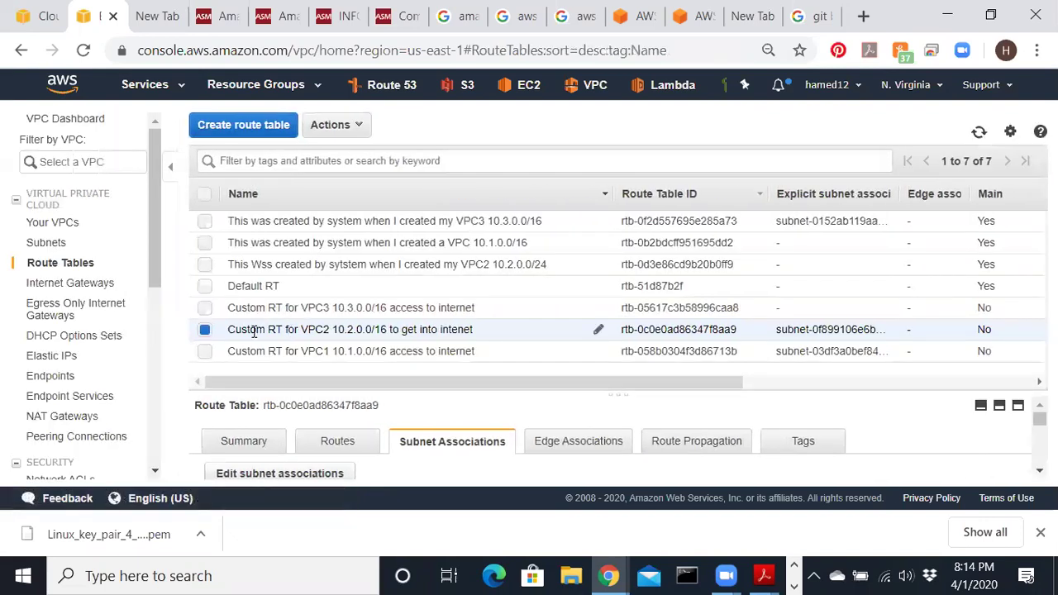
- Associate VPC3's private subnet 10.3.2.0/24 with the custom route table for VPC3 and save
click(205, 307)
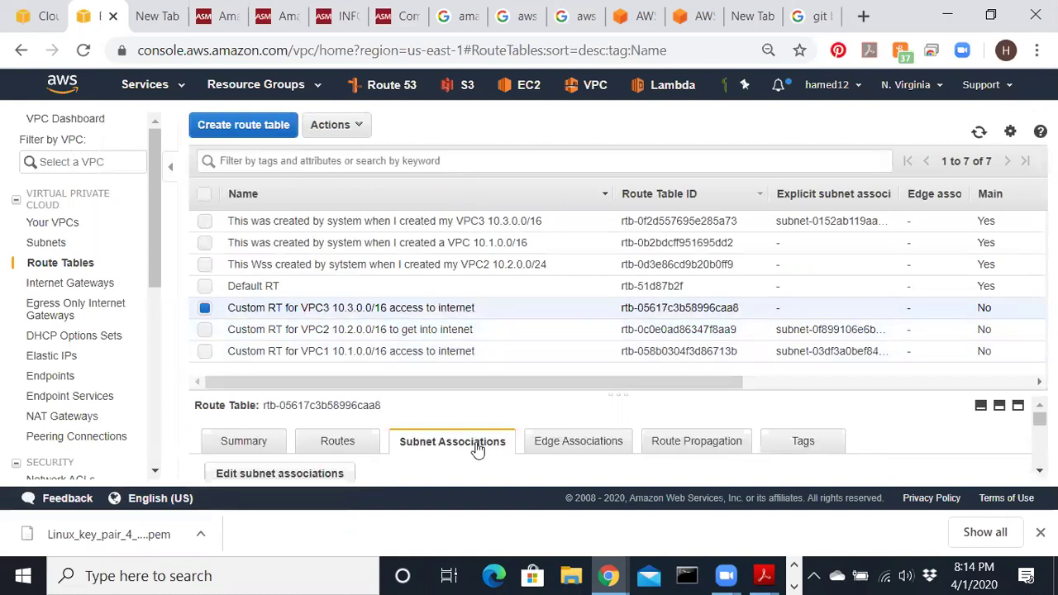
click(342, 473)
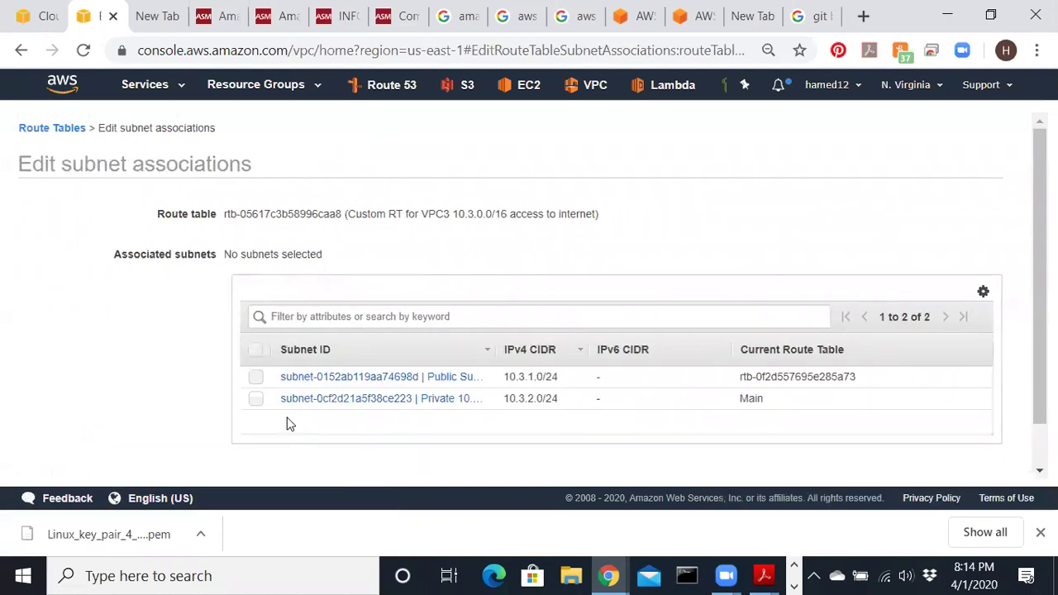
click(256, 400)
scroll(656, 445, down, 2)
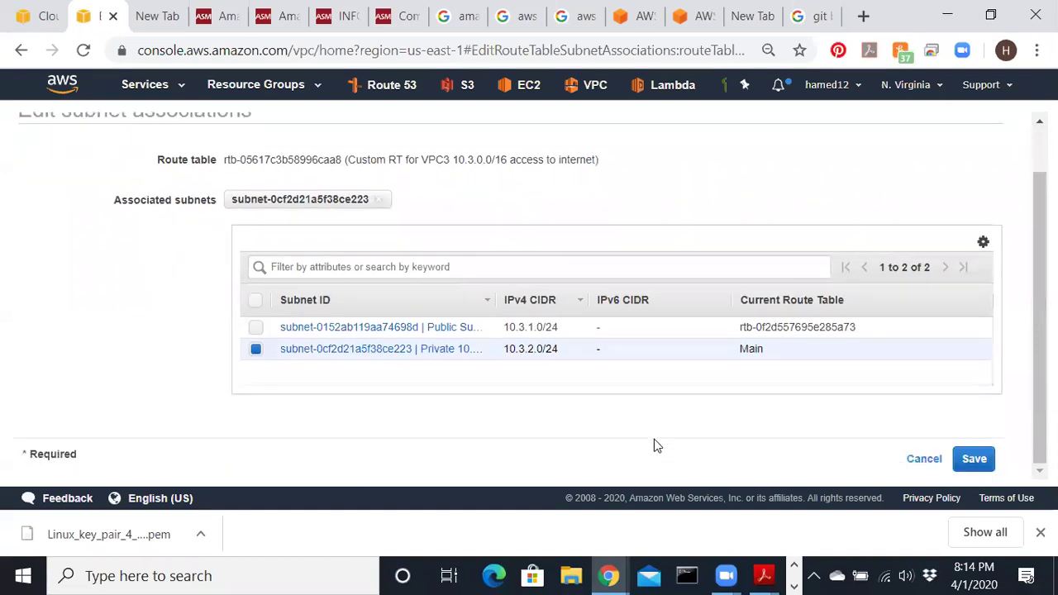
click(974, 458)
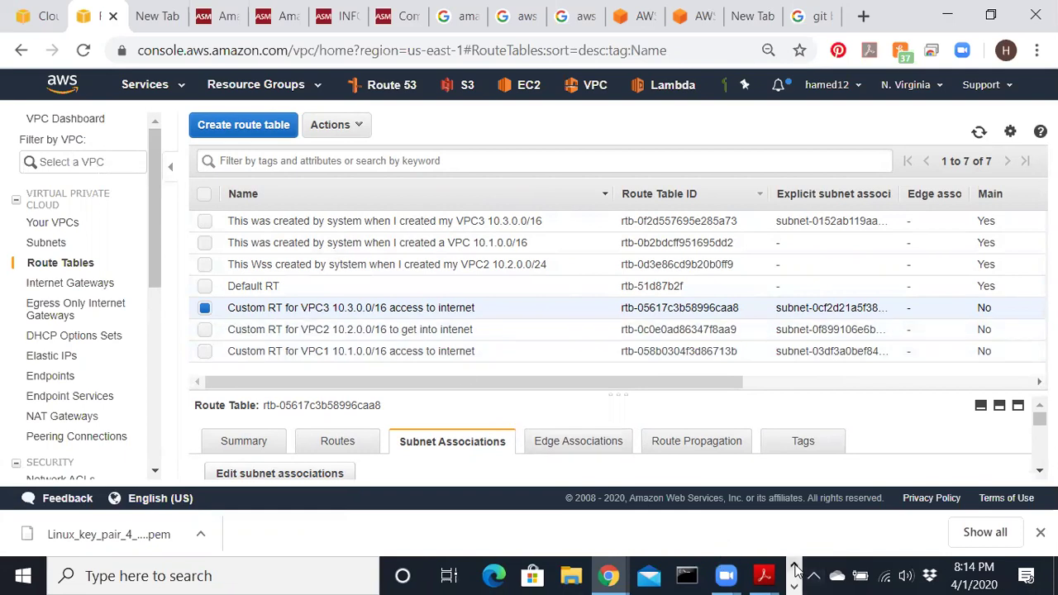
- Switch to the PC1 terminal session, stop the running ping, run a short ping to 10.3.1.52, and minimize the terminal
click(546, 576)
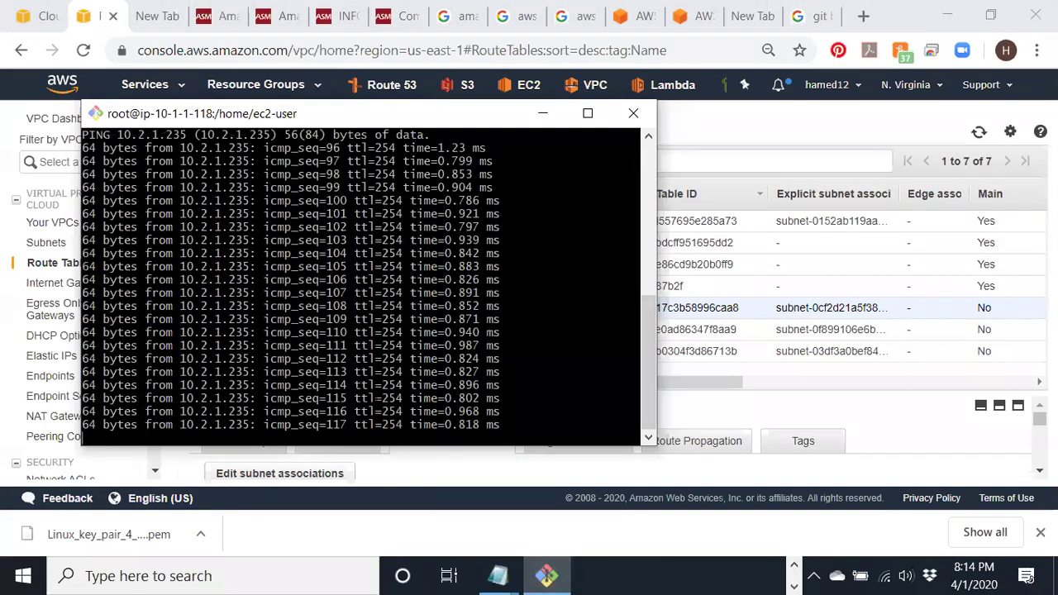
key(ctrl+c)
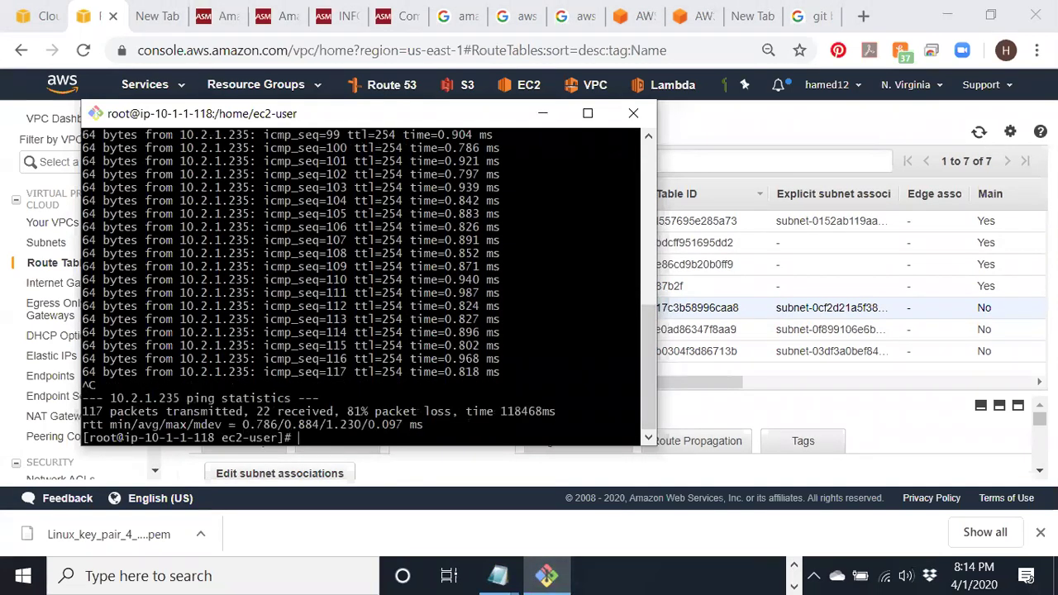
key(Up)
key(BackSpace)
key(BackSpace)
key(BackSpace)
key(BackSpace)
key(BackSpace)
key(BackSpace)
key(BackSpace)
key(BackSpace)
text(3.1.52)
key(Return)
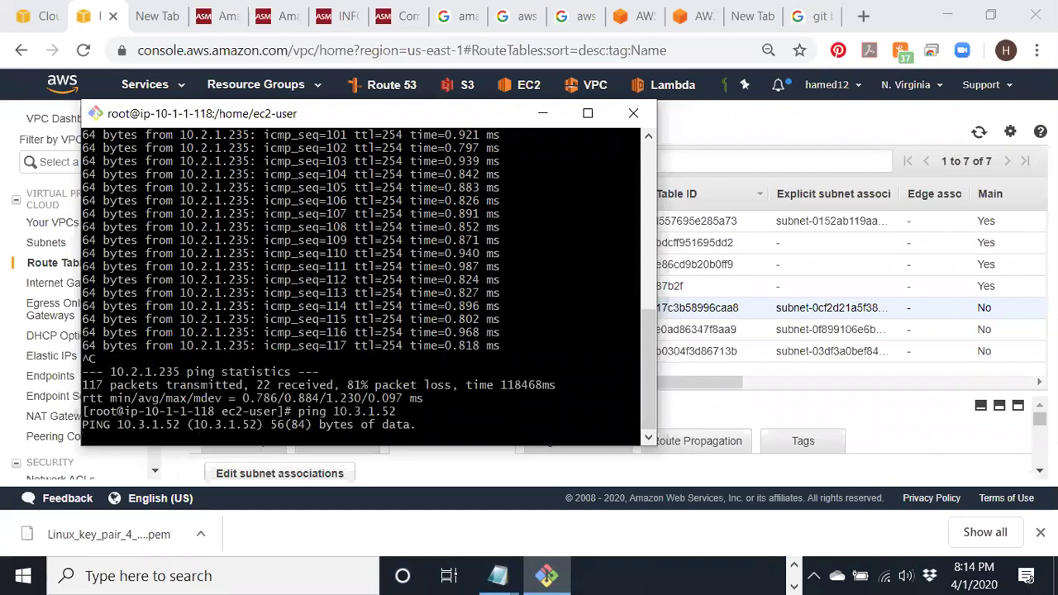
key(ctrl+c)
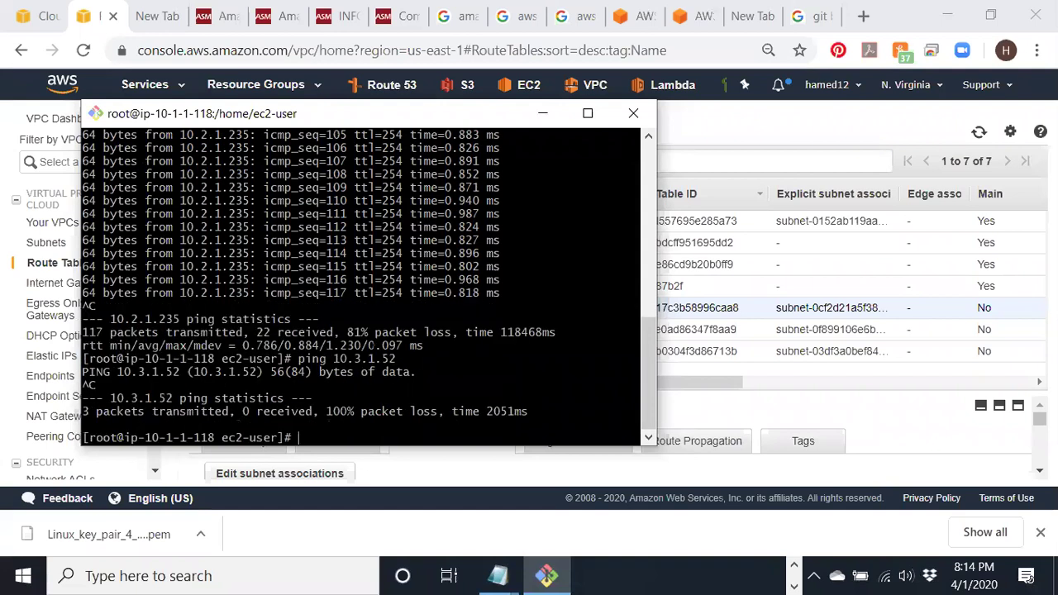
click(539, 112)
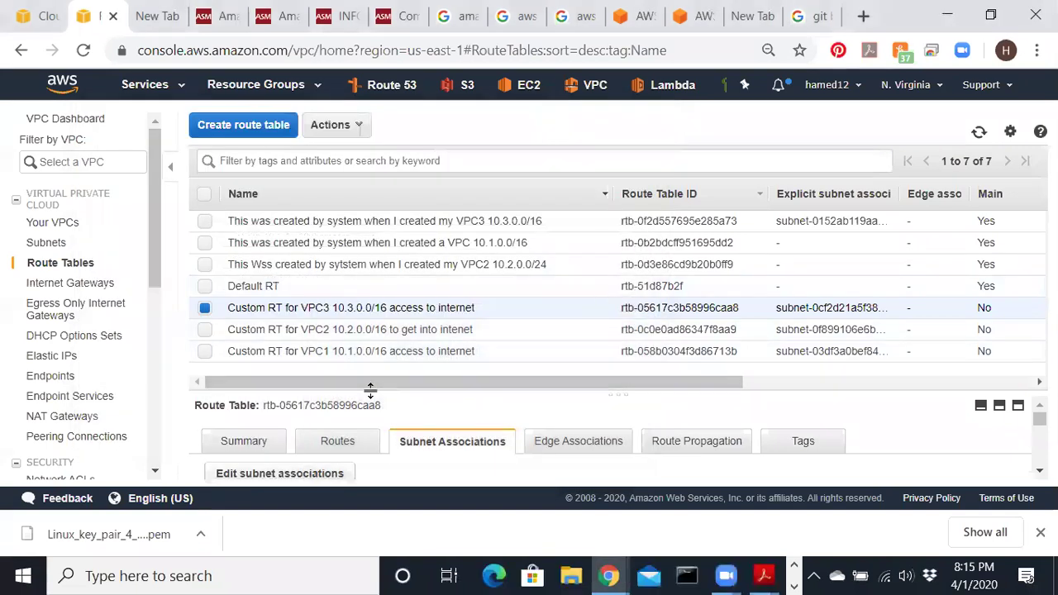
- Review the routes of the VPC3 custom route table in the route editor and leave without saving
click(340, 445)
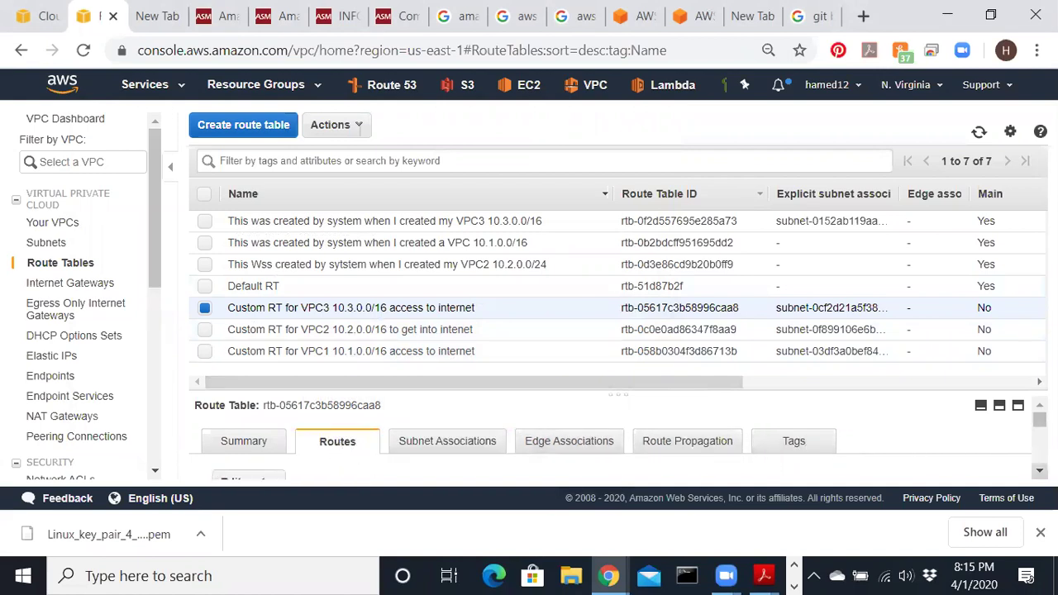
scroll(618, 438, down, 1)
click(244, 446)
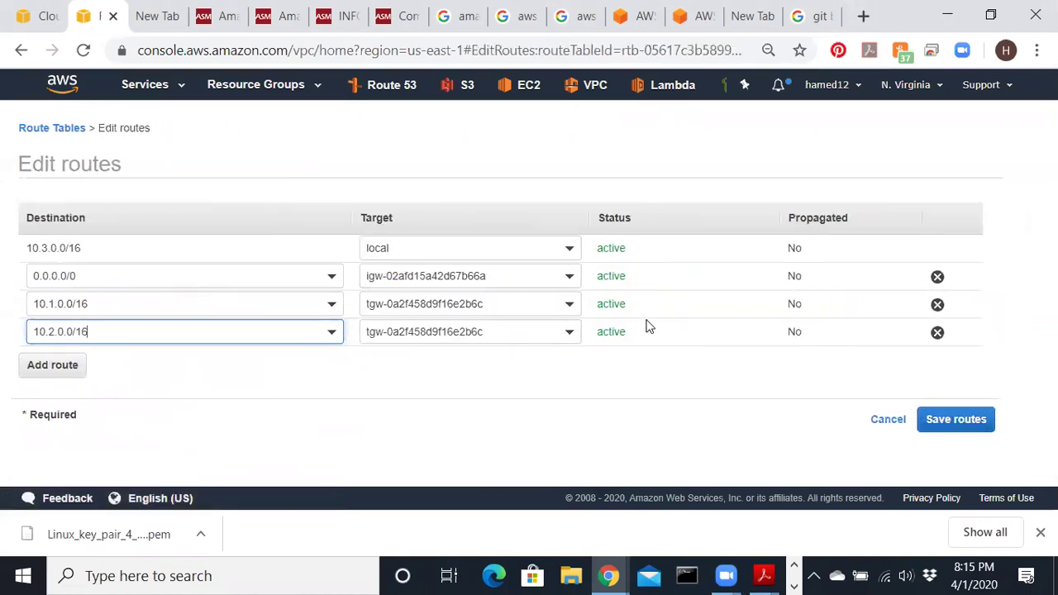
click(875, 420)
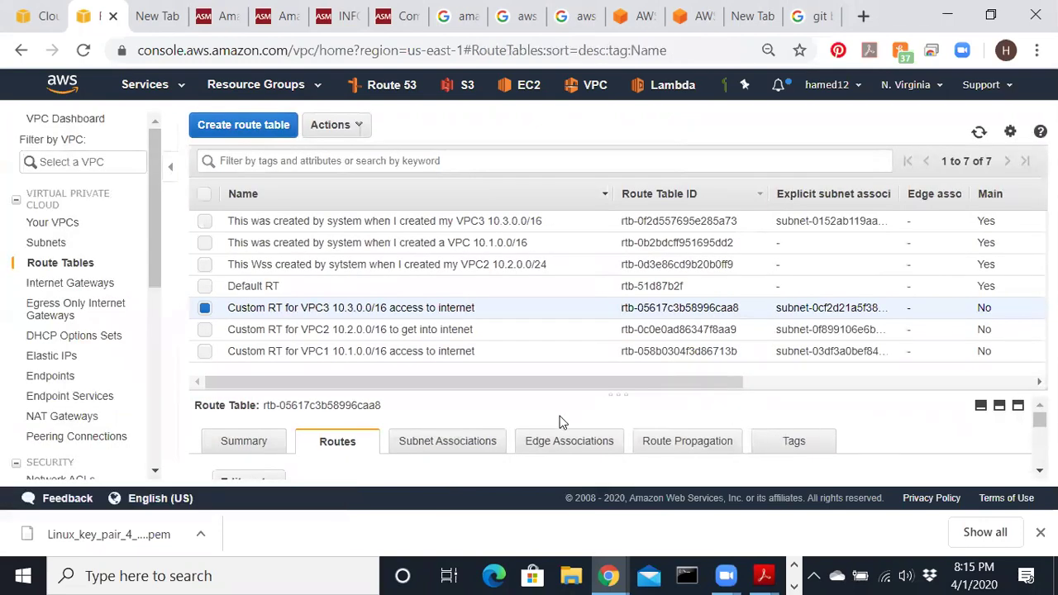
- Replace the private subnet with public subnet 10.3.1.0/24 in the VPC3 custom route table's subnet associations and save
click(463, 451)
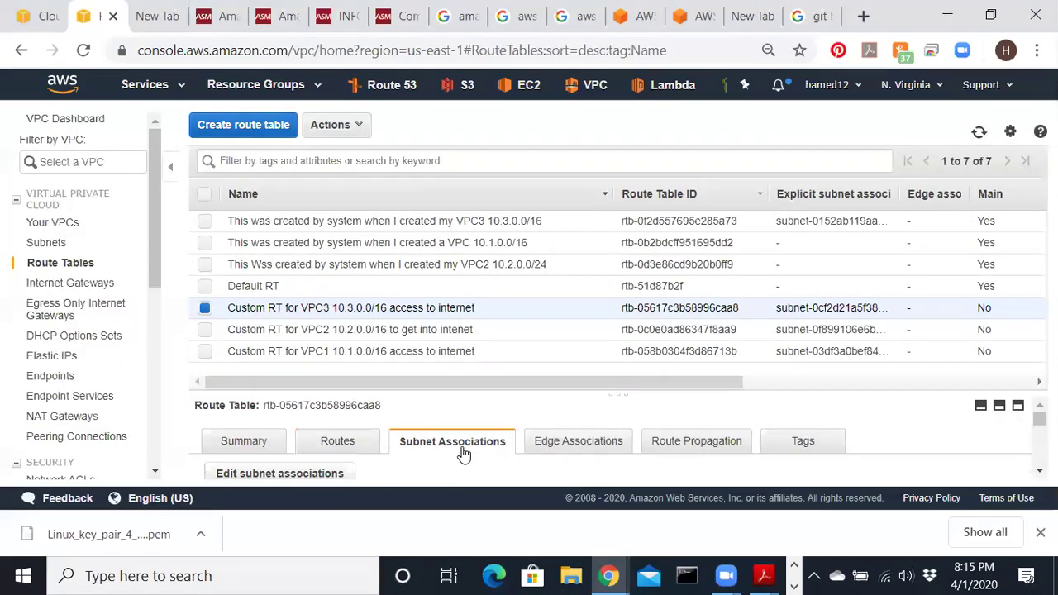
click(331, 472)
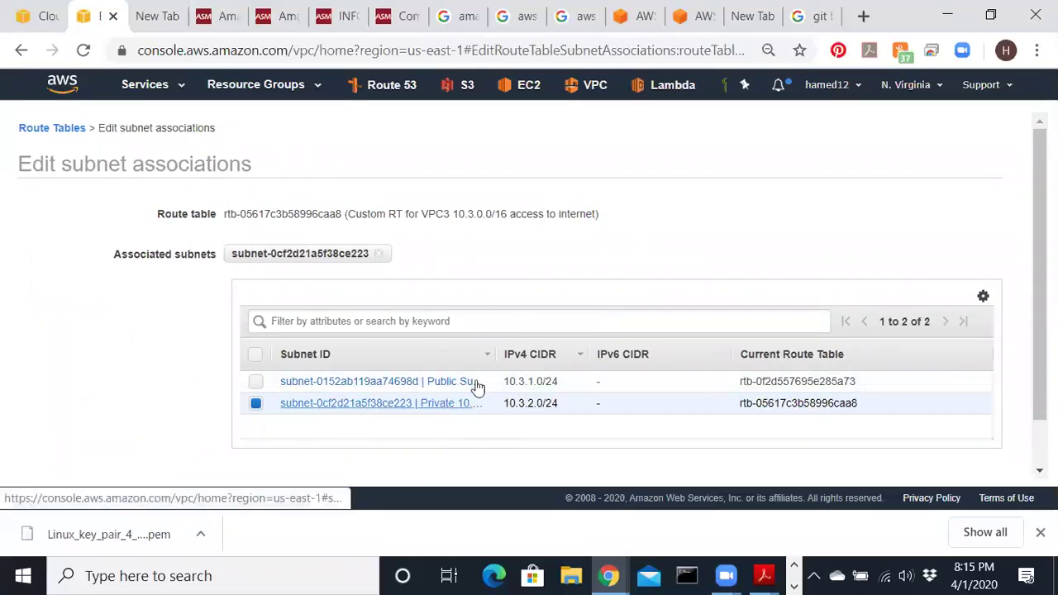
drag(496, 361, 590, 354)
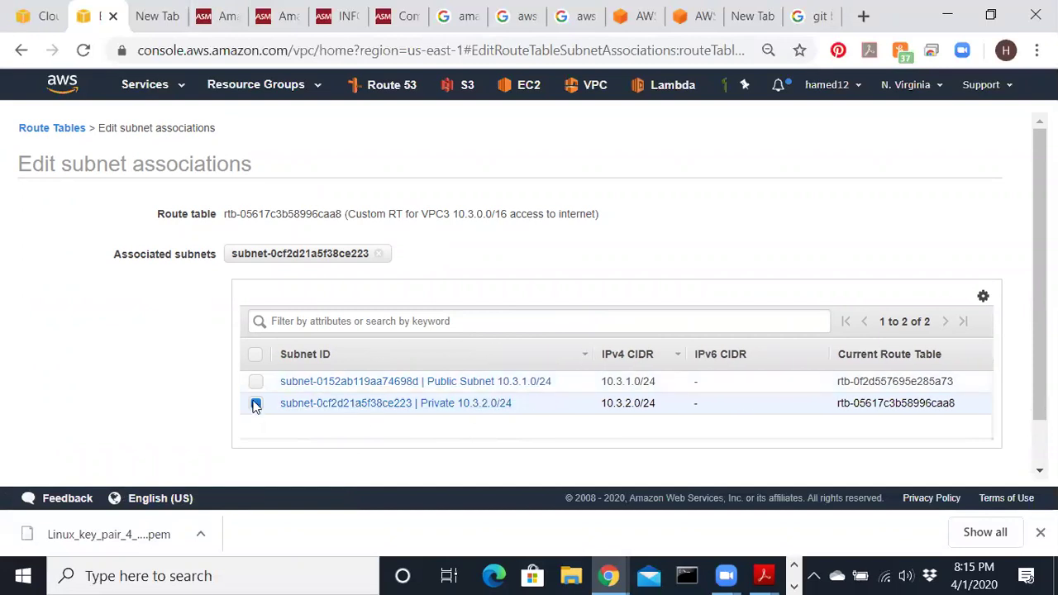
click(256, 382)
click(256, 403)
scroll(852, 429, down, 1)
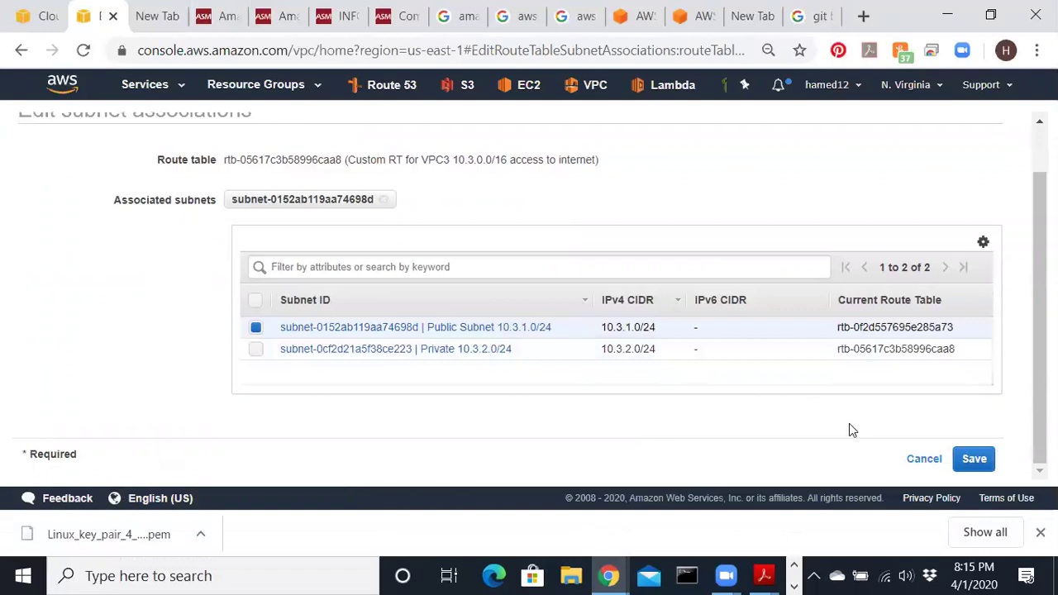
click(973, 459)
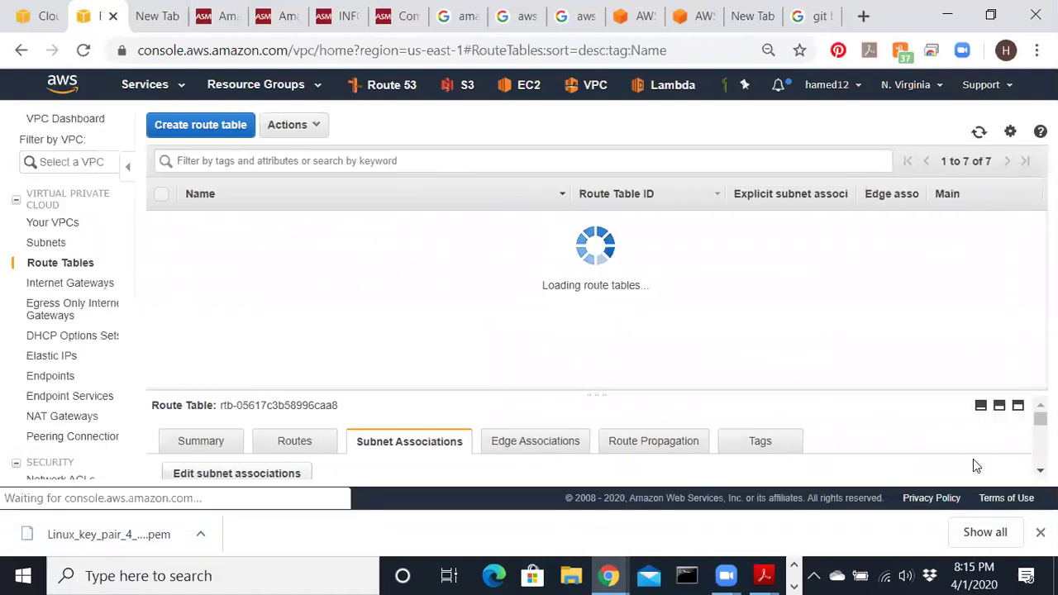
- Return to the PC1 terminal session, repeat the ping to 10.3.1.52, and stop it after a few replies
click(792, 571)
click(792, 581)
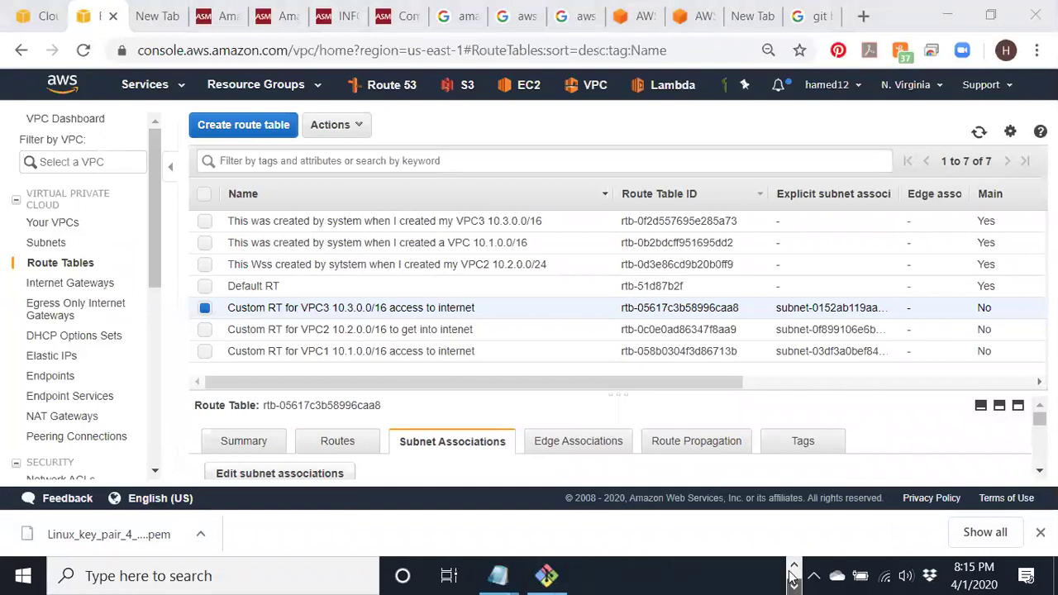
click(548, 576)
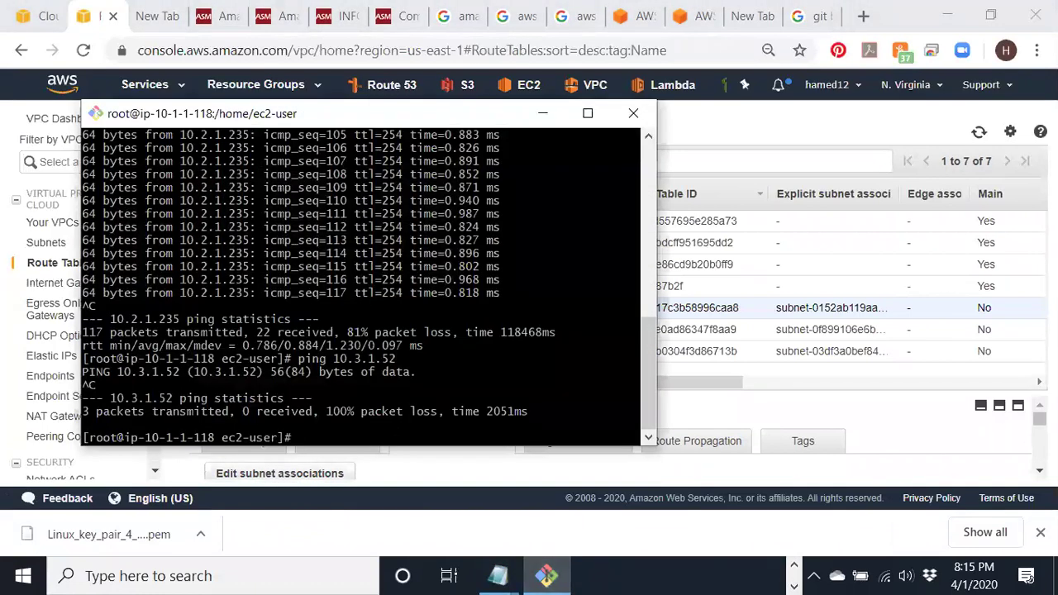
key(Up)
key(Return)
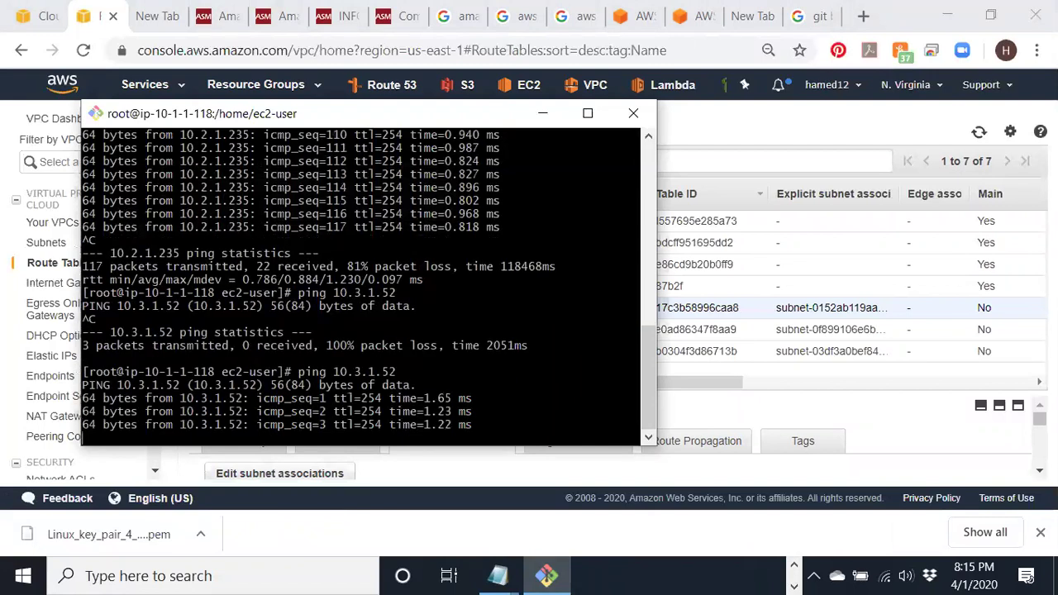
key(ctrl+c)
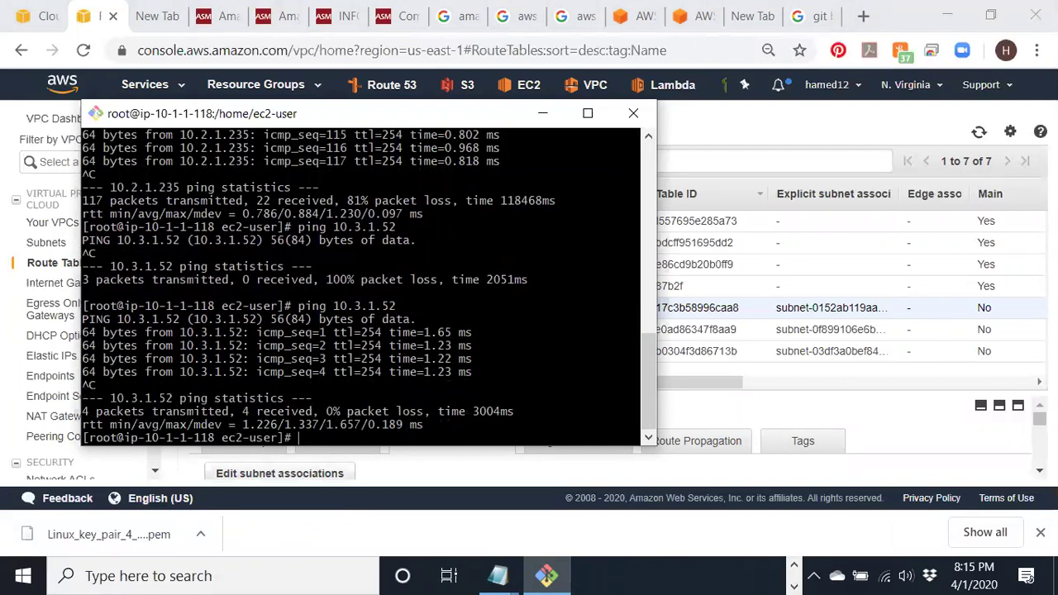
- Check PC1's private IP address against the Notepad notes, rerun the ping to 10.3.1.52 from PC1, and stop it
key(Up)
drag(214, 437, 145, 437)
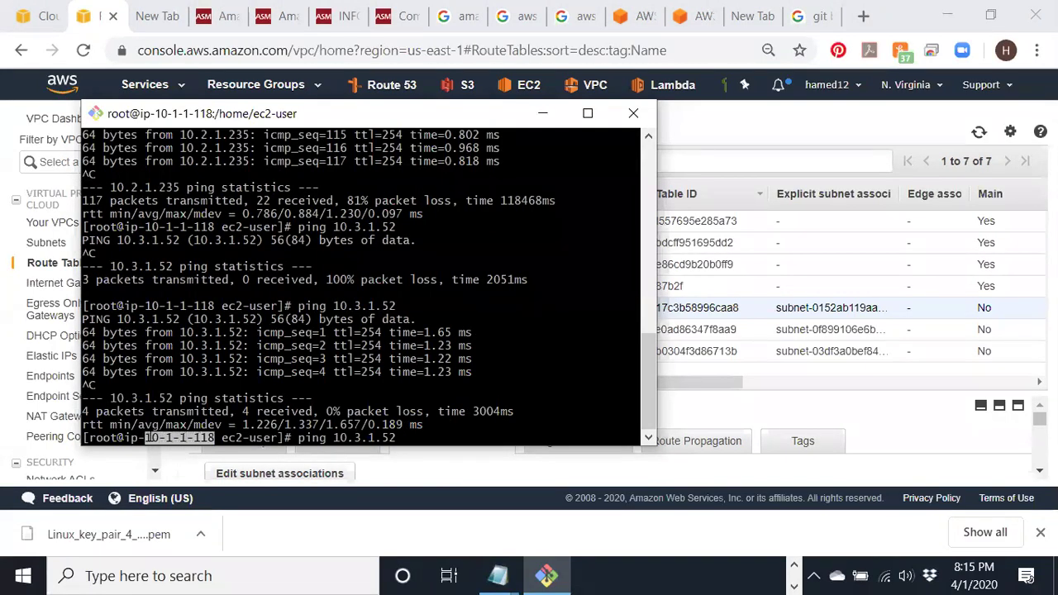
mouse_move(502, 570)
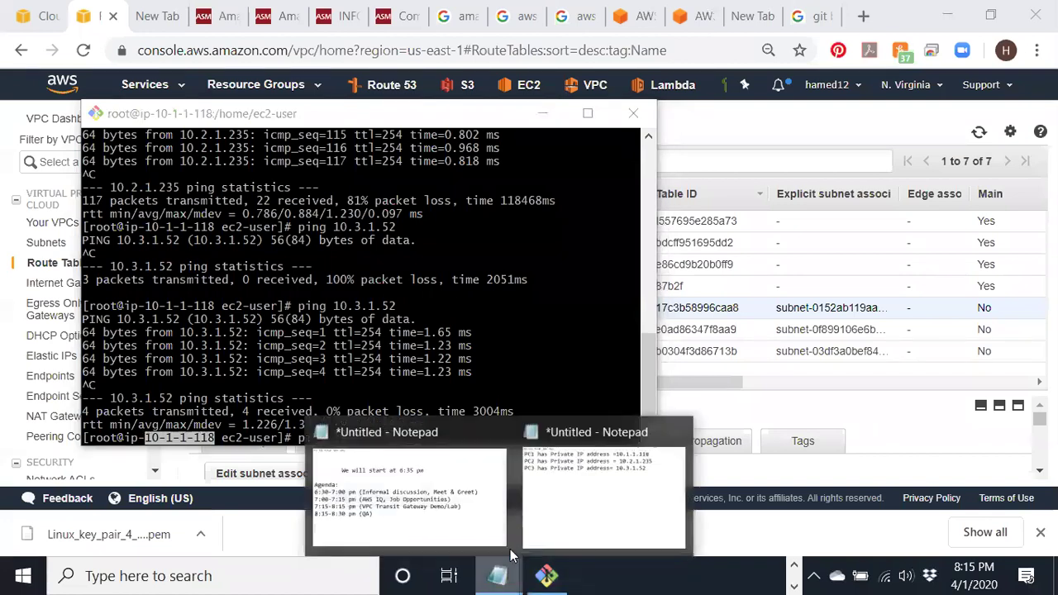
click(567, 501)
drag(569, 381, 754, 382)
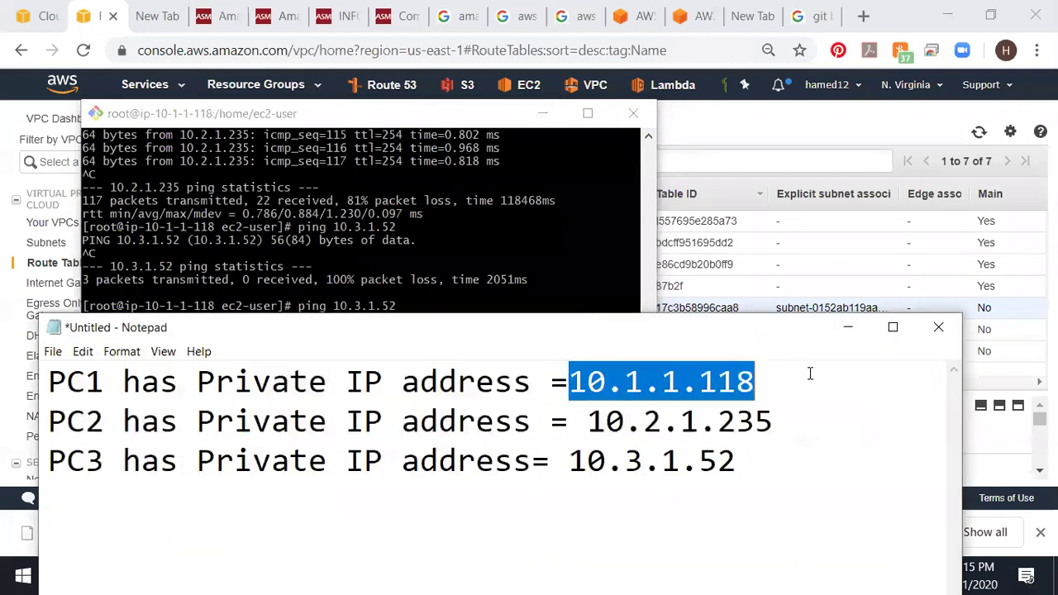
click(847, 327)
key(Return)
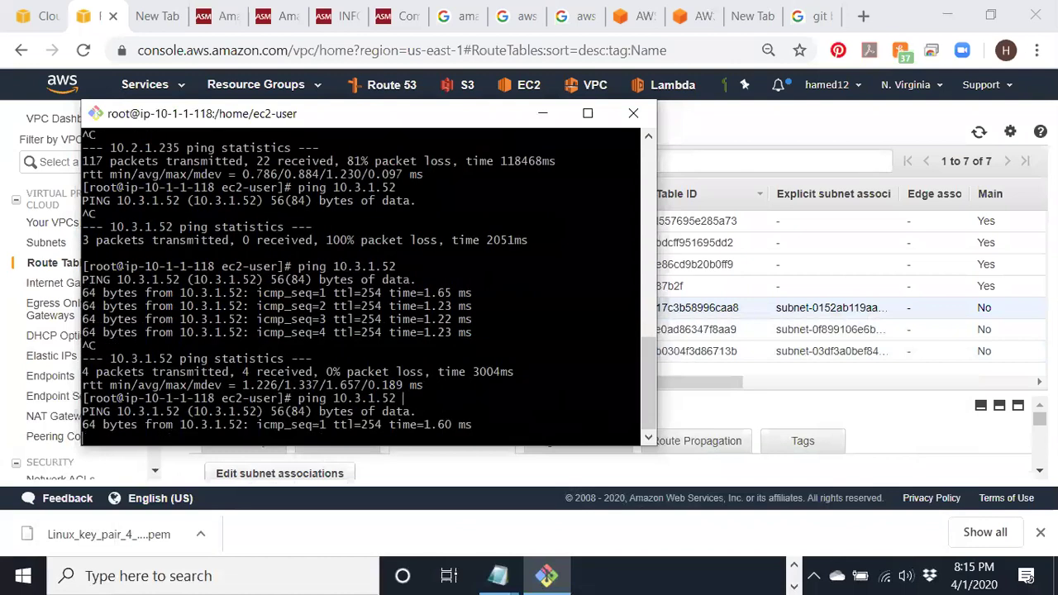
key(ctrl+c)
- Copy PC2's private IP address from the Notepad notes, ping 10.2.1.235 from the PC1 terminal, and minimize the terminal
key(Up)
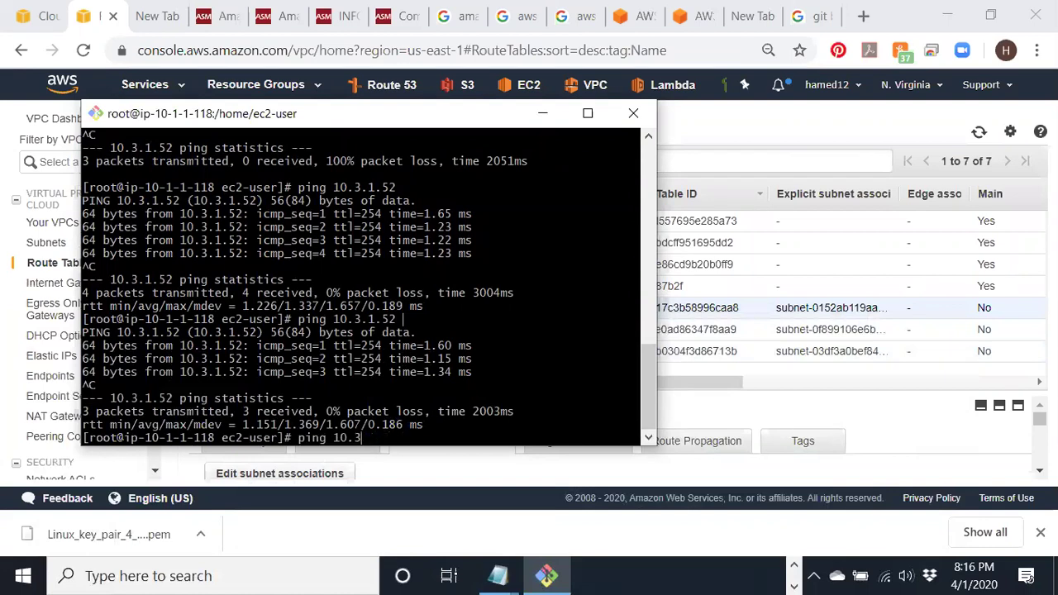
mouse_move(499, 574)
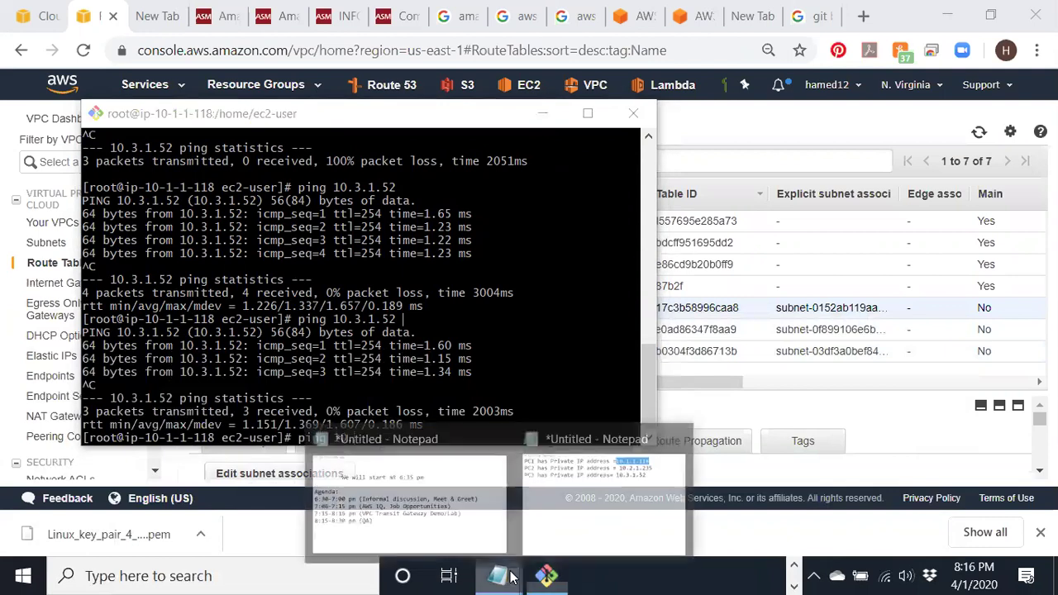
click(582, 492)
drag(608, 424, 789, 408)
click(776, 426)
double_click(641, 425)
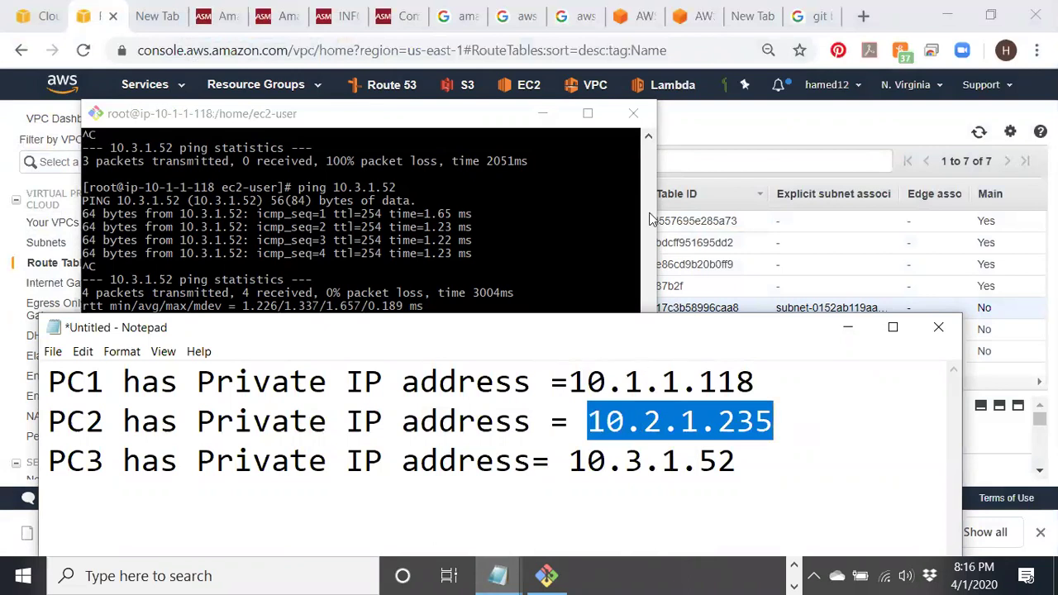
click(847, 327)
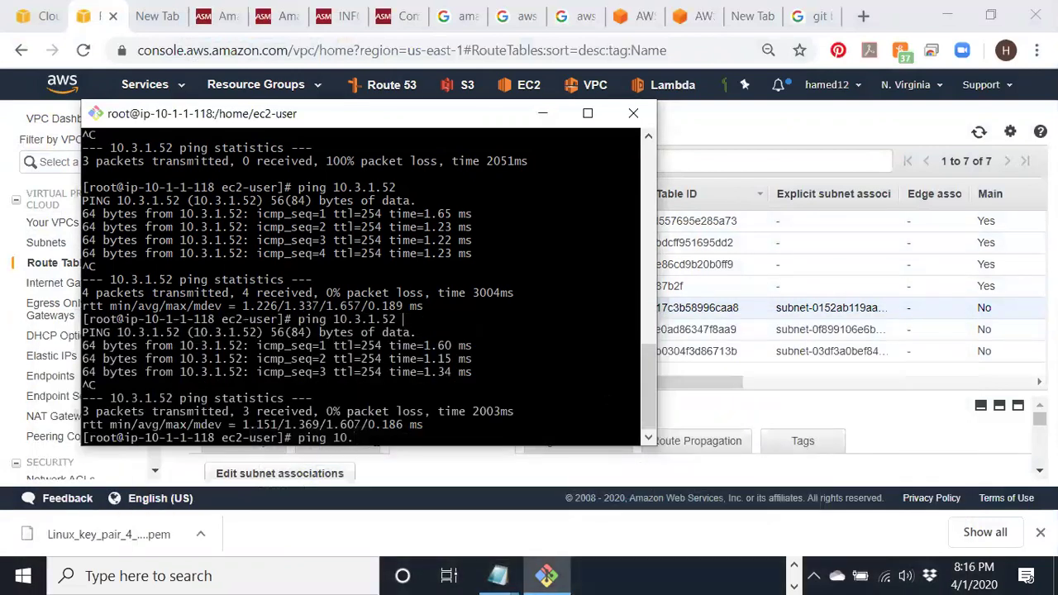
right_click(336, 197)
click(404, 249)
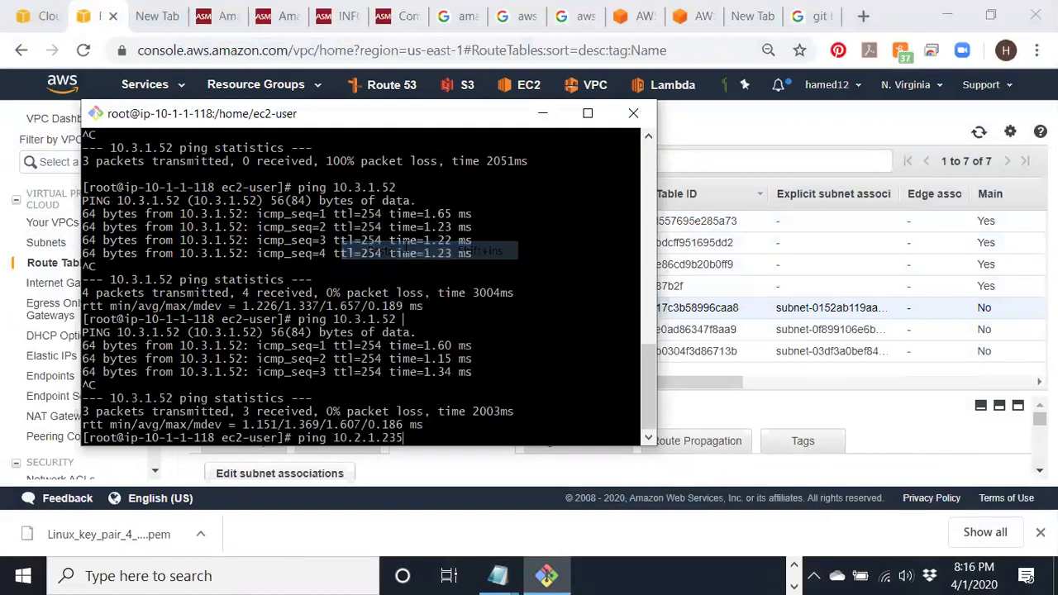
key(Return)
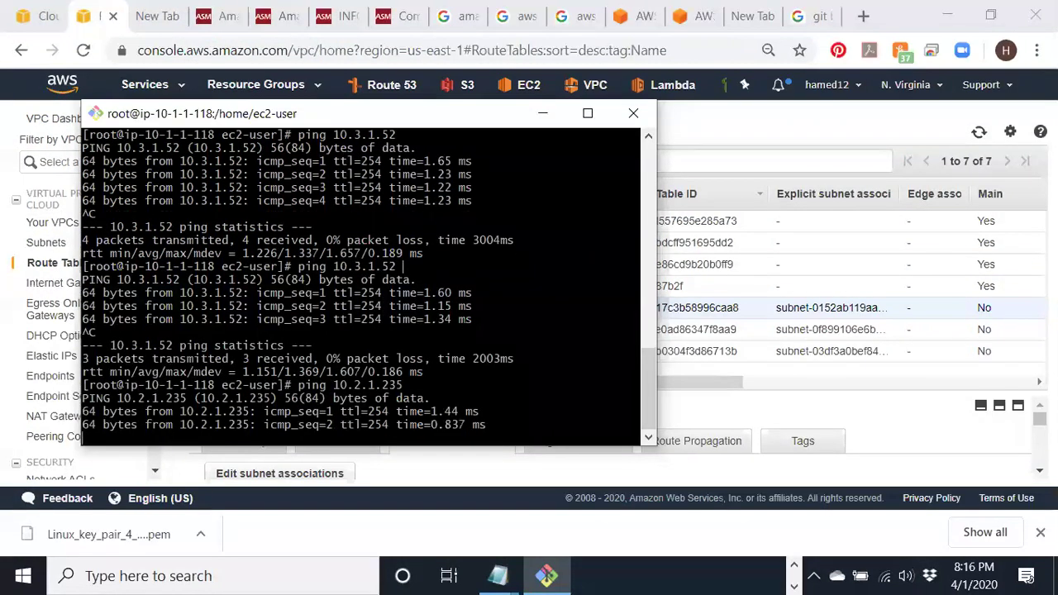
click(543, 113)
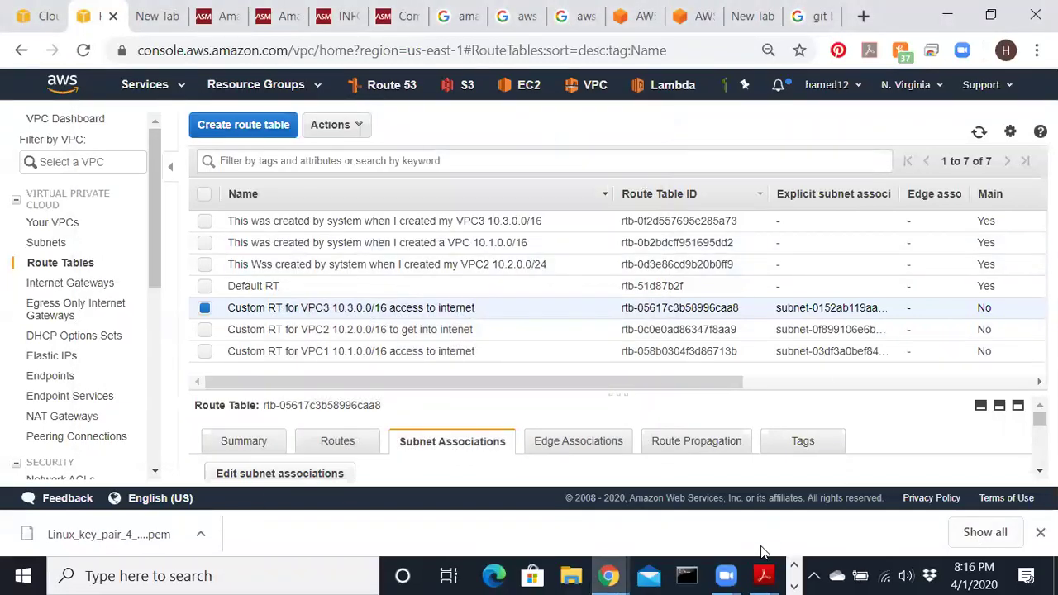
- Switch to Amazon AWS Gateway.pdf in Acrobat Reader and go back to the transit gateway topology diagram on page 1
mouse_move(765, 576)
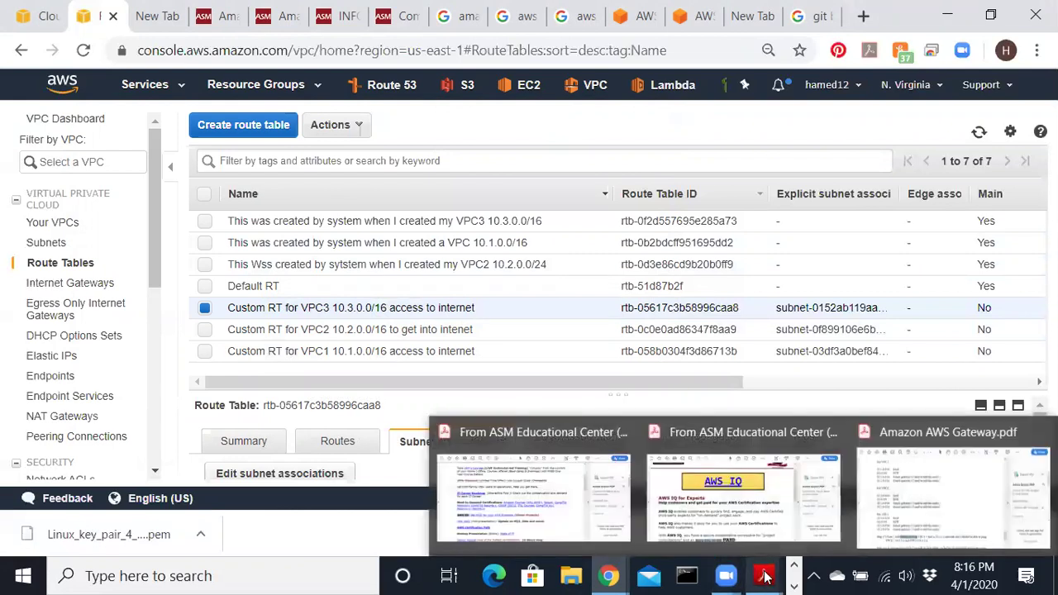
click(912, 499)
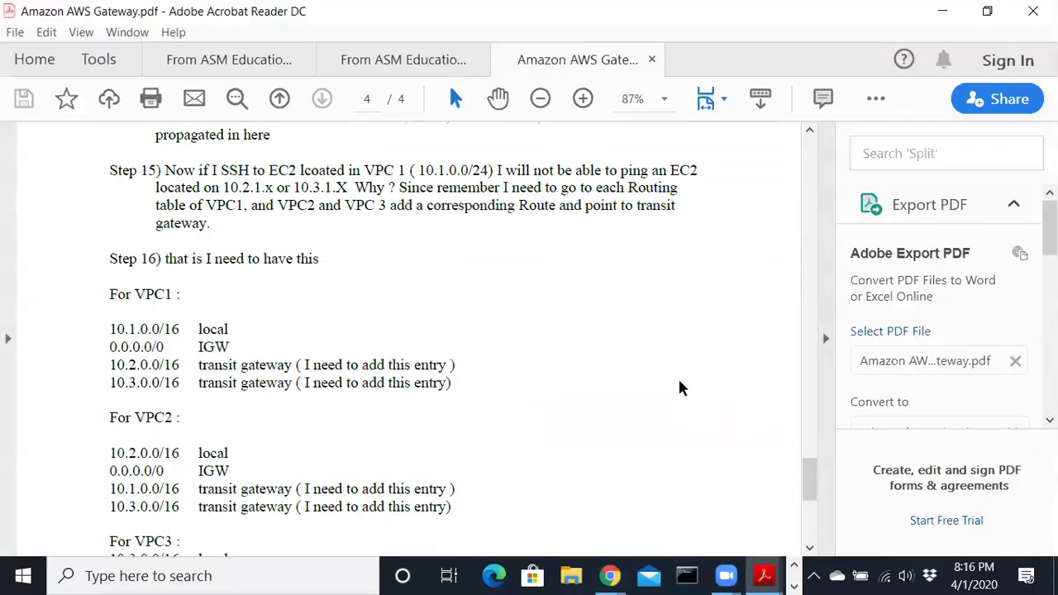
scroll(744, 380, up, 4)
drag(809, 446, 790, 209)
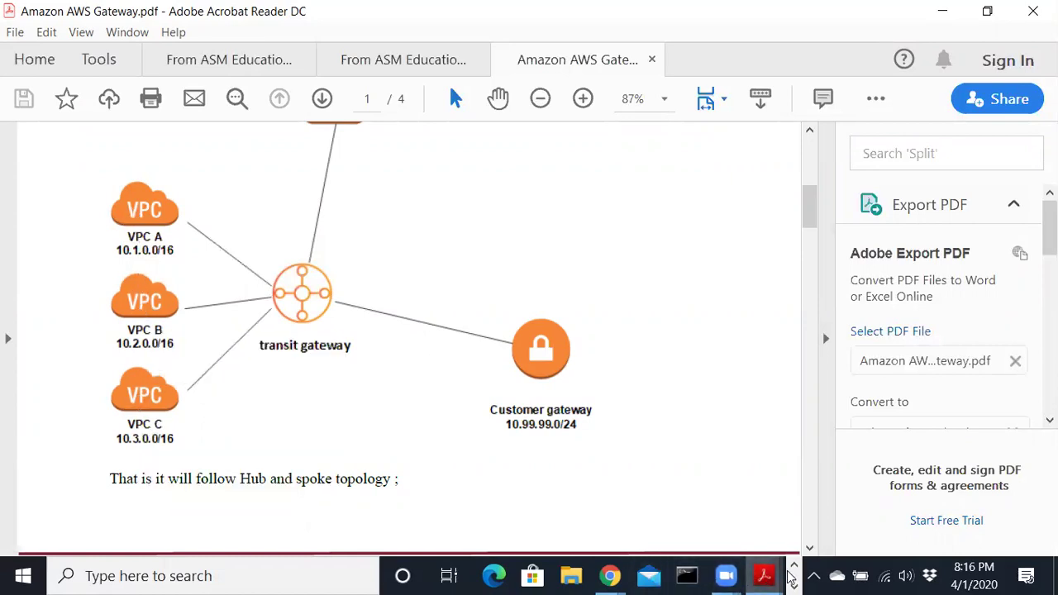
- Bring up the Notepad notes, highlight the private IP addresses of PC1, PC2 and PC3 in turn, and minimize Notepad
mouse_move(497, 576)
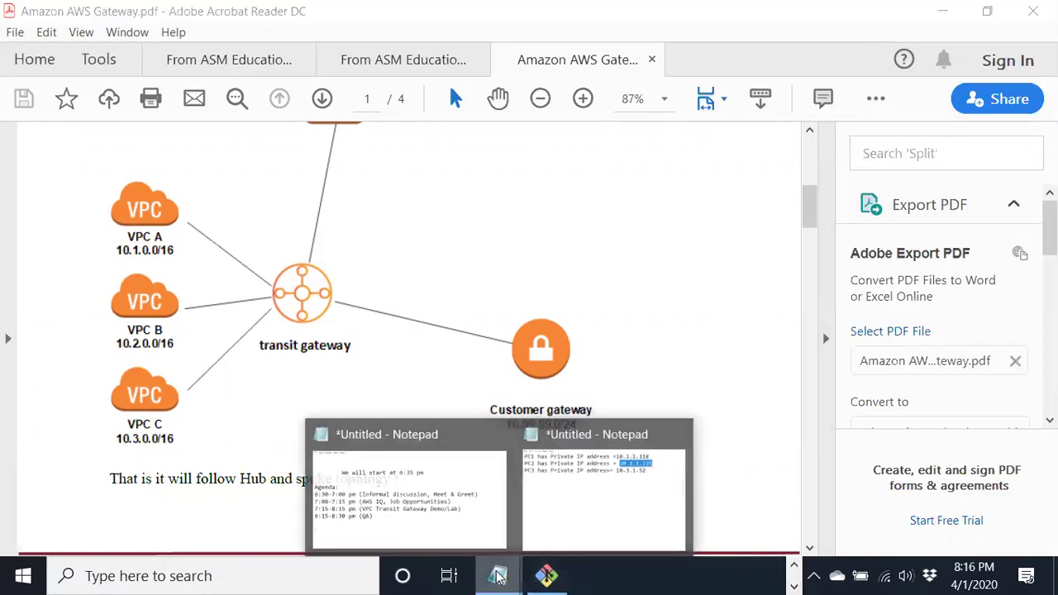
click(590, 524)
click(570, 383)
drag(573, 387, 771, 390)
drag(588, 422, 753, 424)
drag(578, 467, 699, 464)
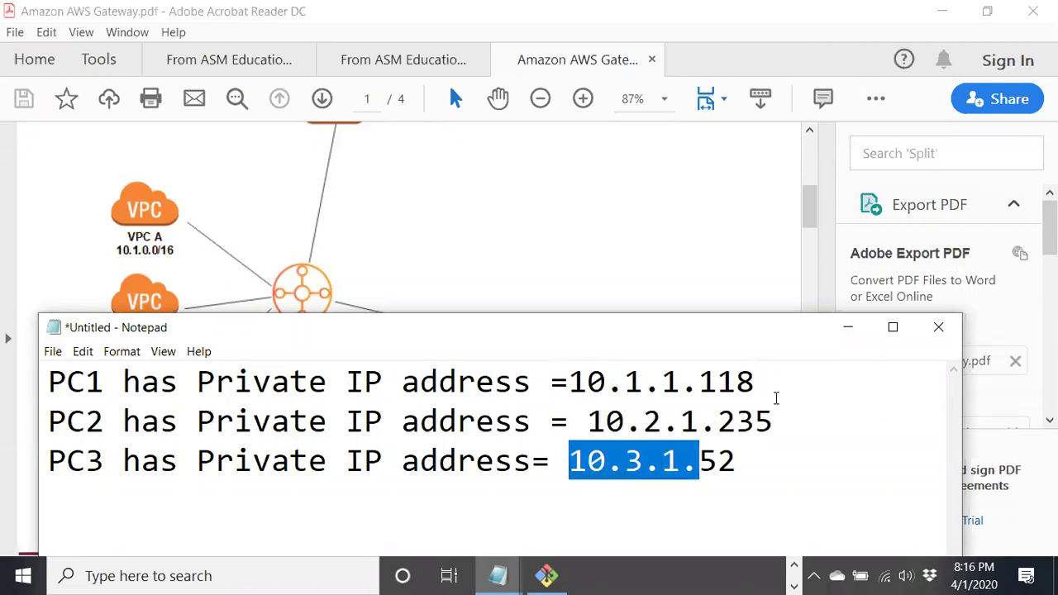
click(848, 327)
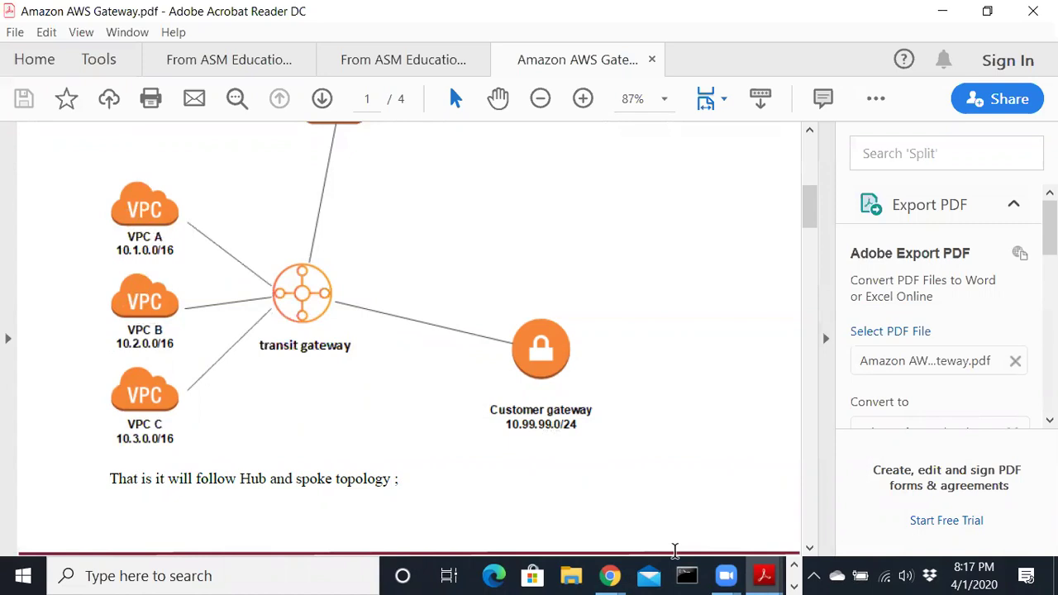
- Switch back to the AWS console in Chrome and review the VPC list and the internet gateways attached to each VPC
mouse_move(608, 575)
click(538, 504)
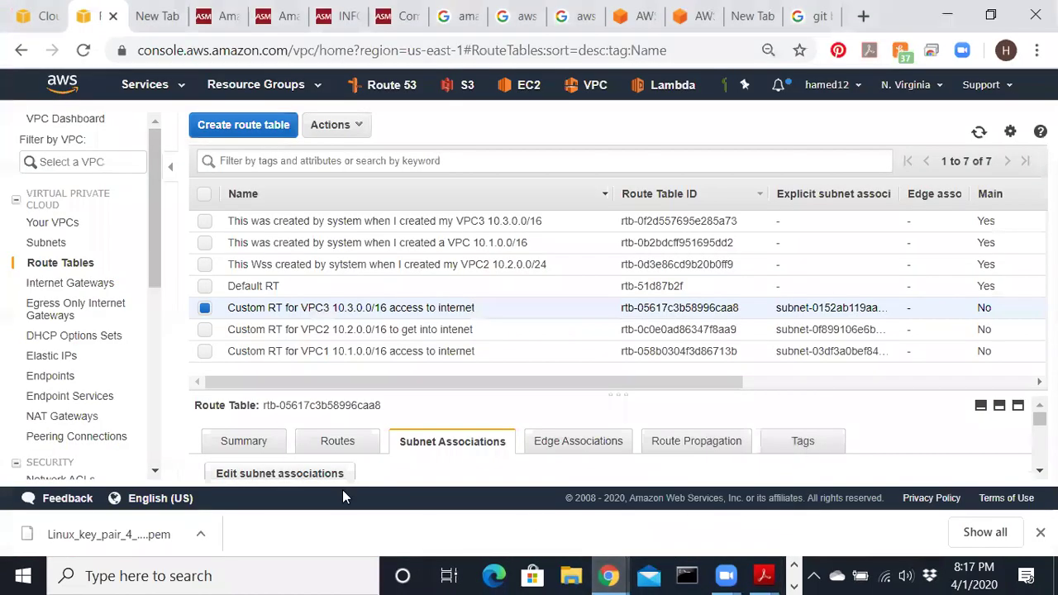
drag(157, 240, 159, 216)
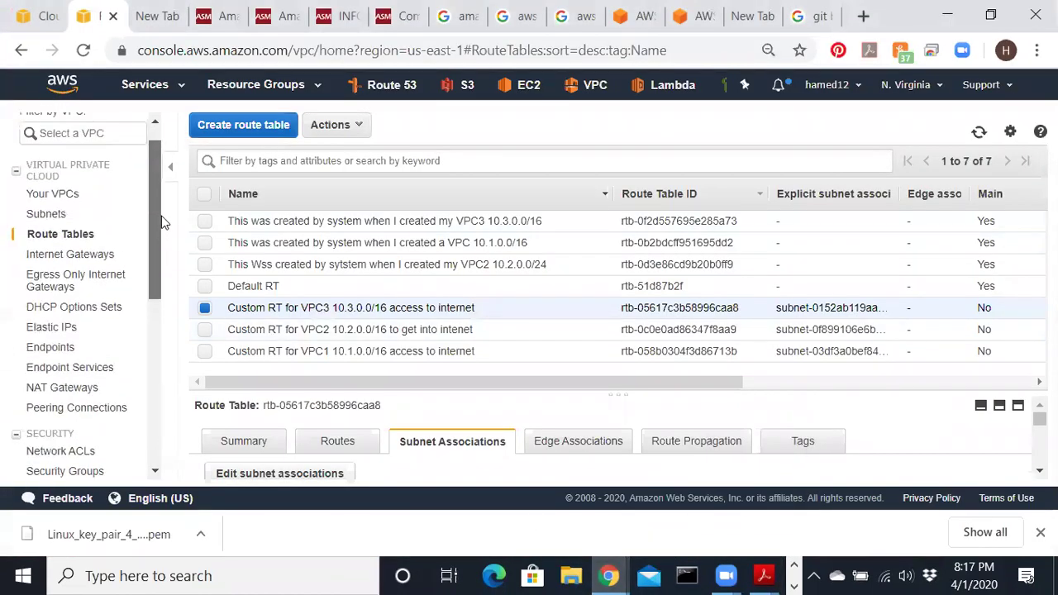
click(55, 195)
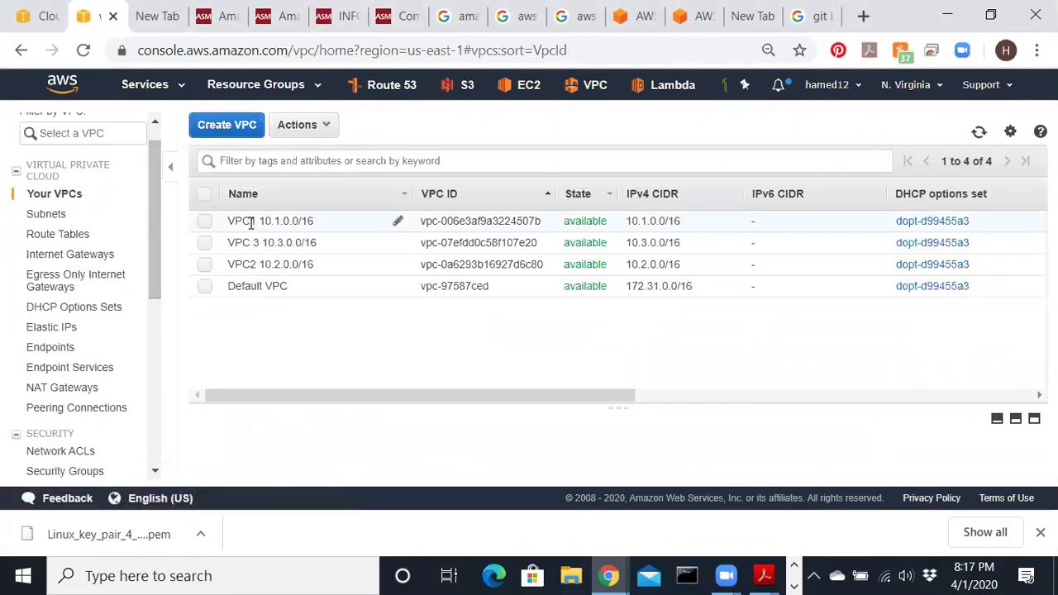
click(46, 214)
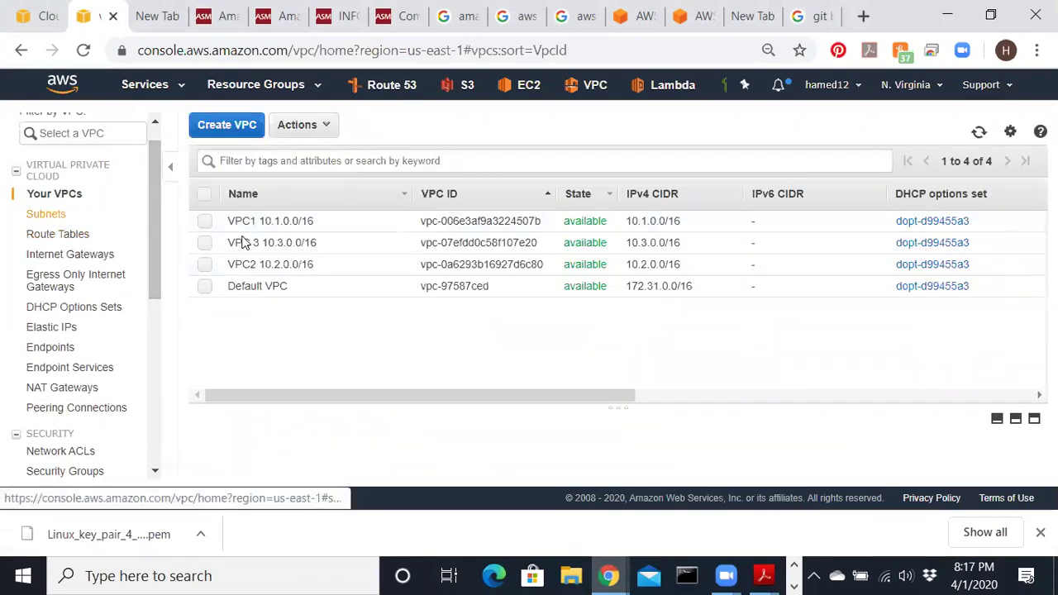
click(43, 258)
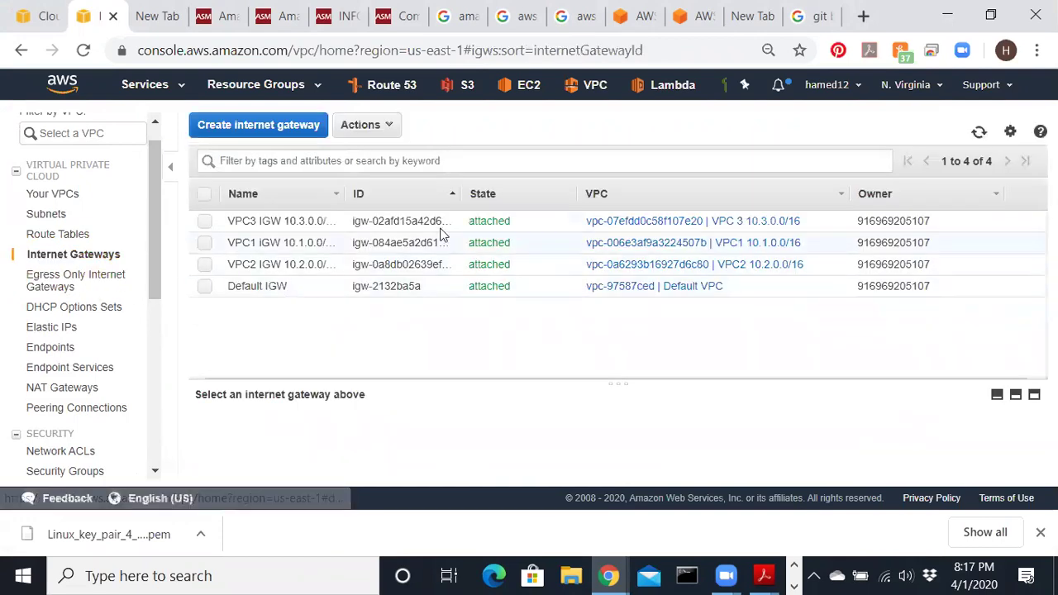
- Display the subnet associations of the custom route table for VPC3 10.3.0.0/16
click(60, 236)
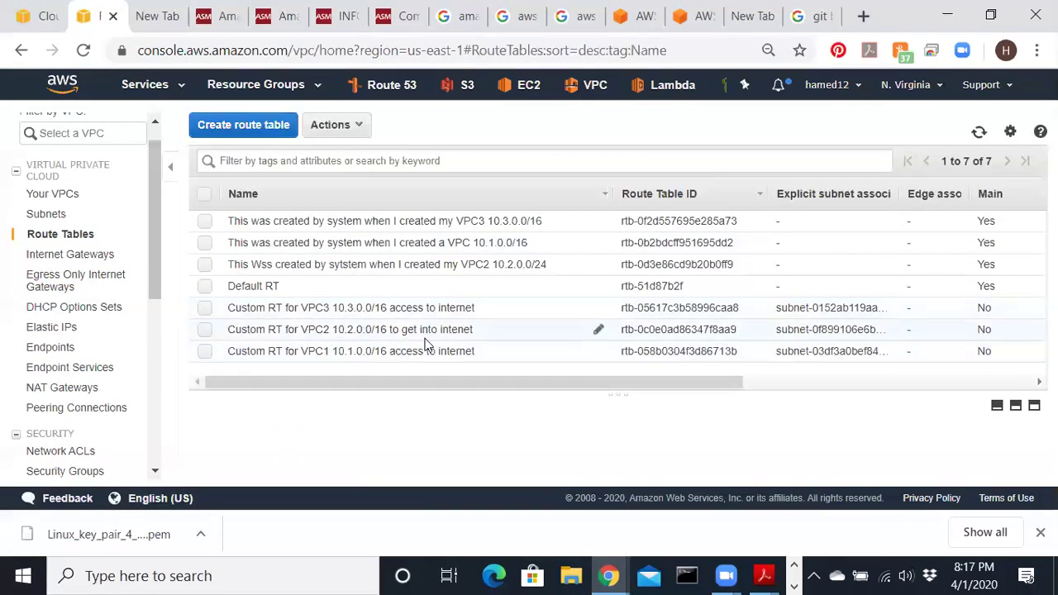
click(205, 309)
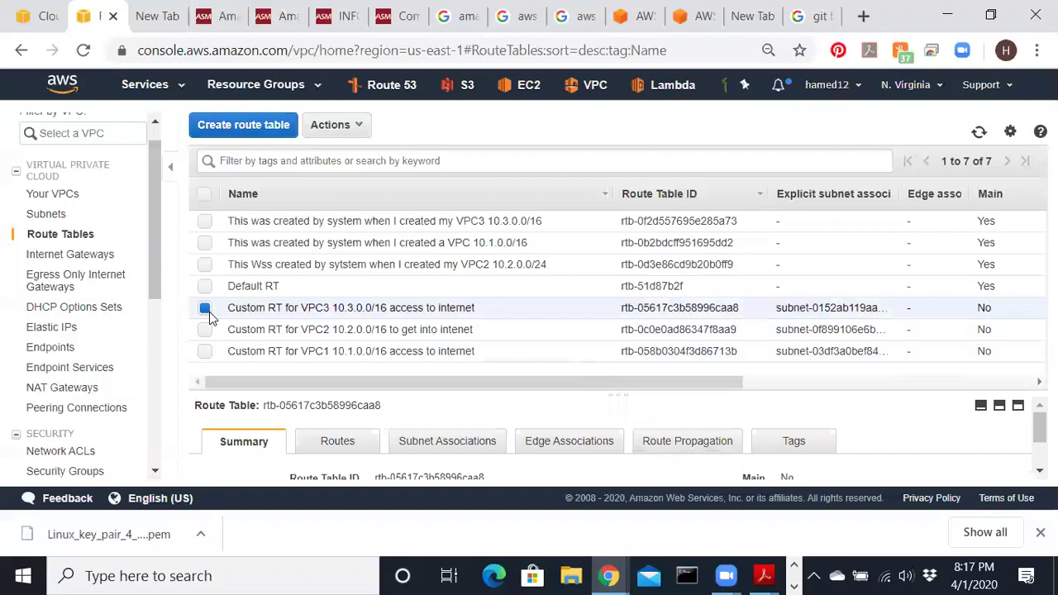
click(446, 443)
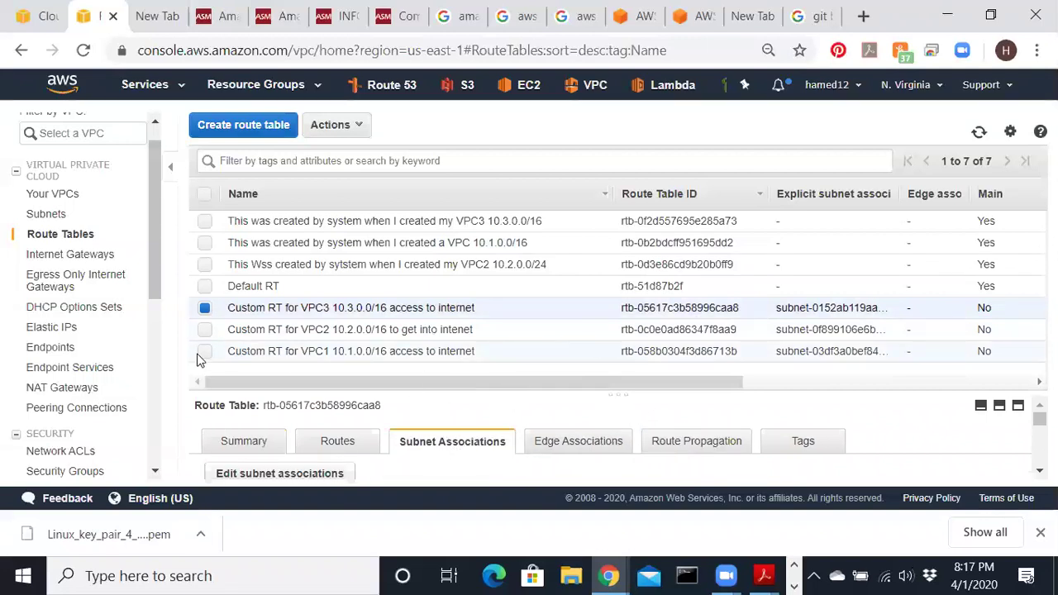
- Revisit the internet gateways and display the ASMTransitgateway entry in the transit gateway list
click(113, 257)
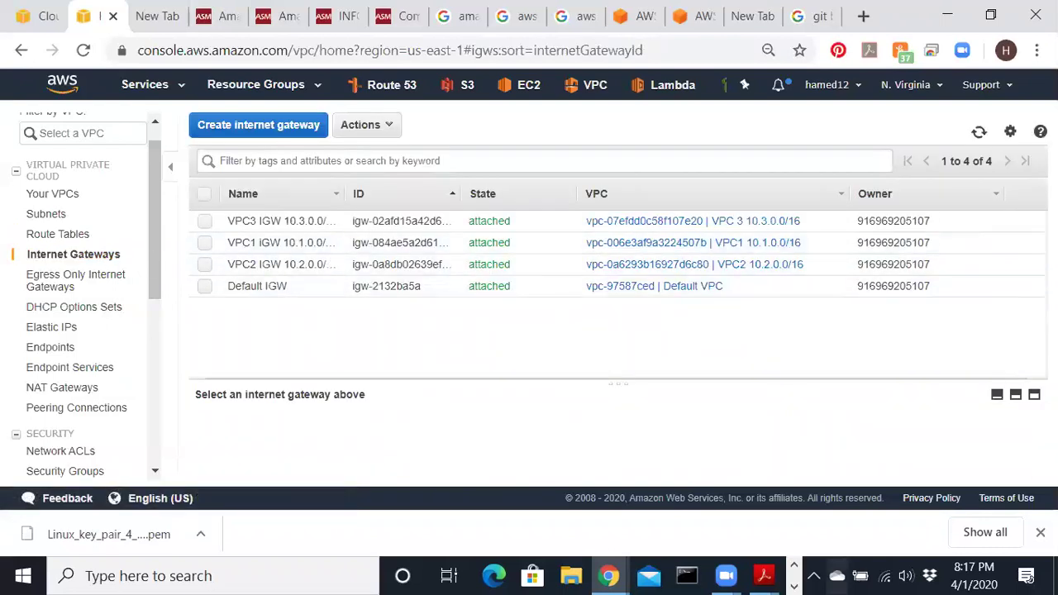
scroll(159, 234, down, 1)
drag(160, 234, 149, 331)
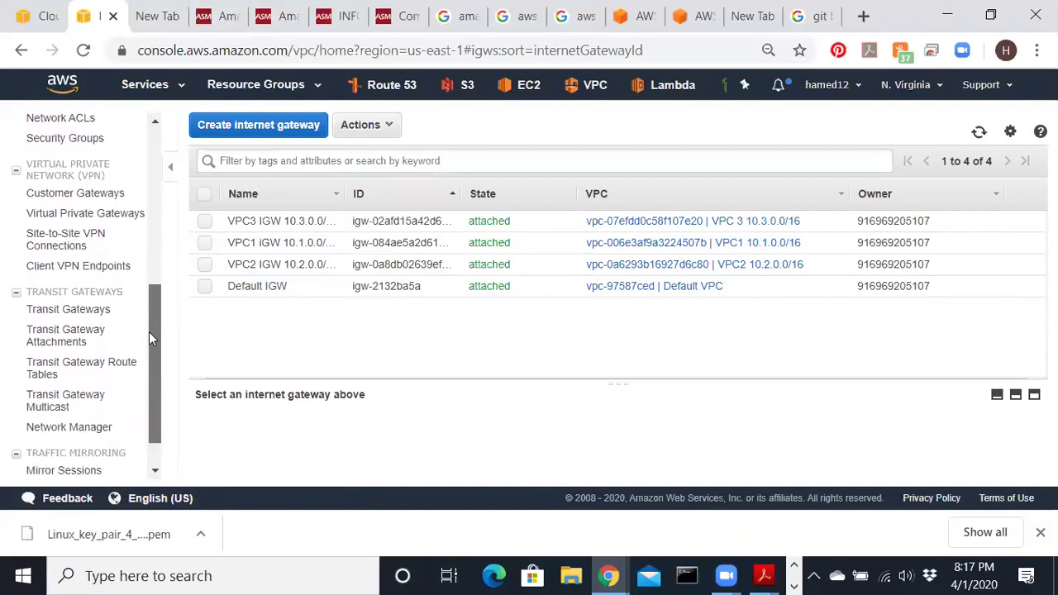
click(71, 311)
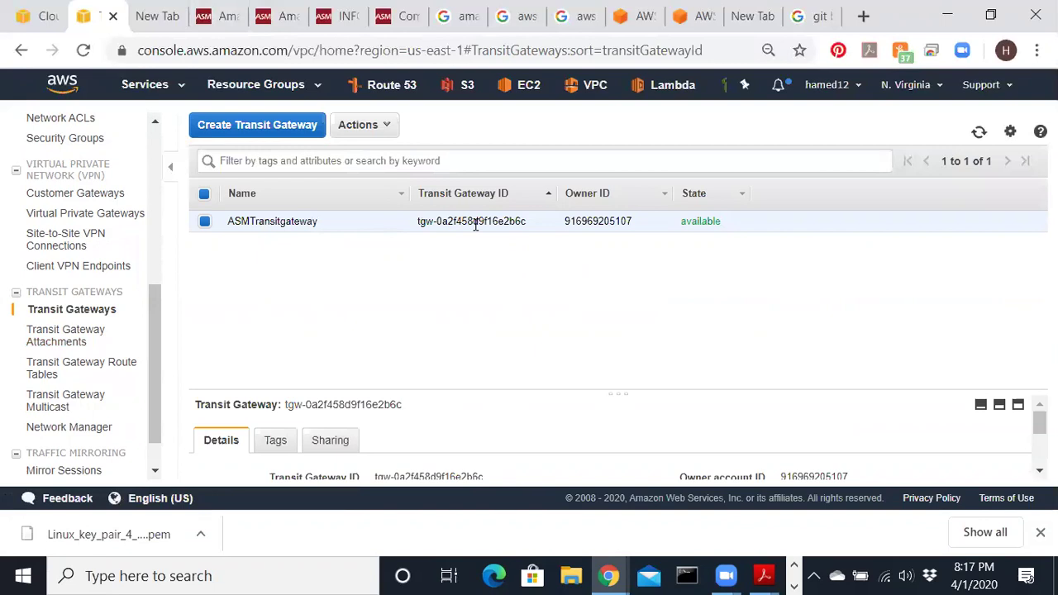
- Review the transit gateway attachments for VPC1, VPC2 and VPC3, selecting and clearing each one and checking the remaining columns
click(60, 347)
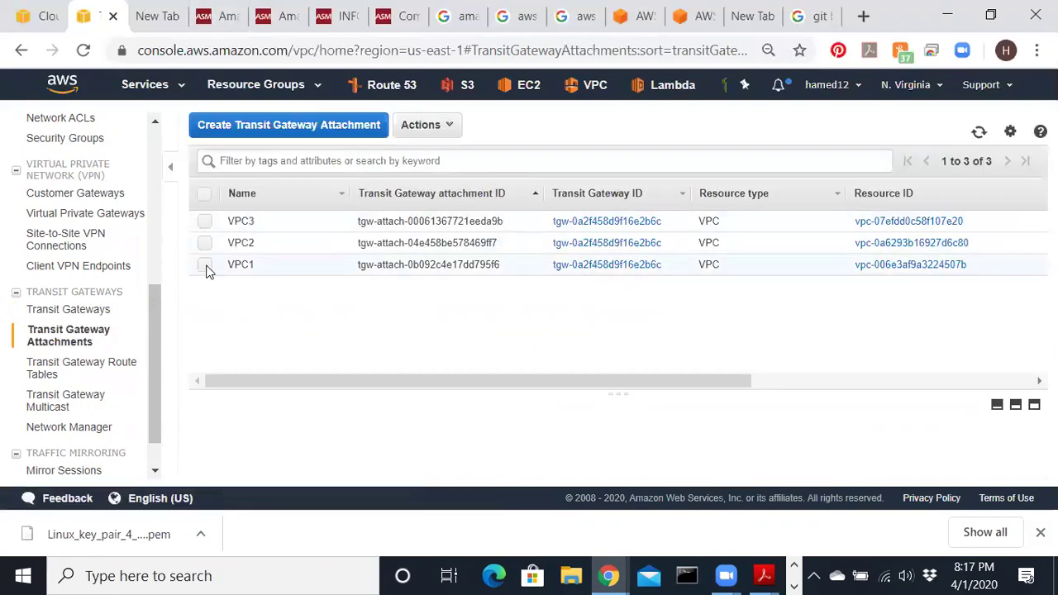
click(206, 266)
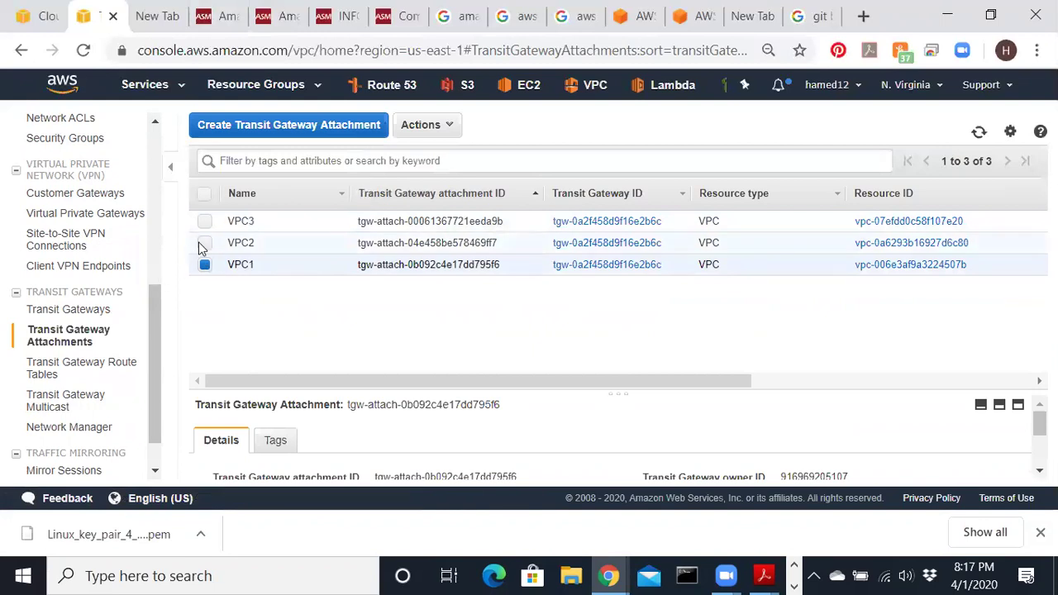
click(204, 243)
click(205, 223)
click(205, 264)
click(204, 243)
click(205, 221)
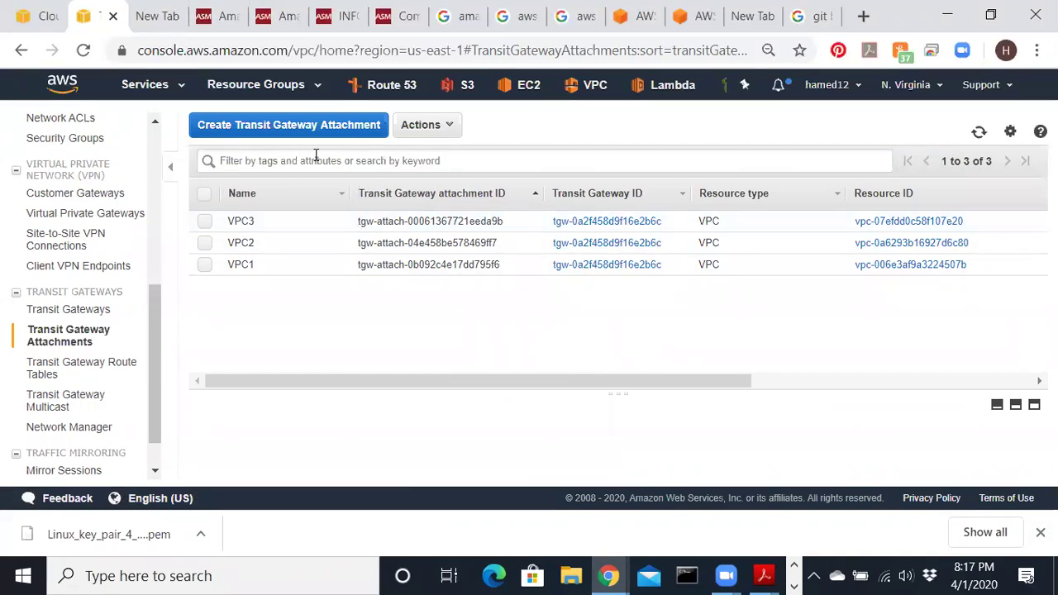
drag(706, 383, 961, 361)
drag(641, 369, 189, 425)
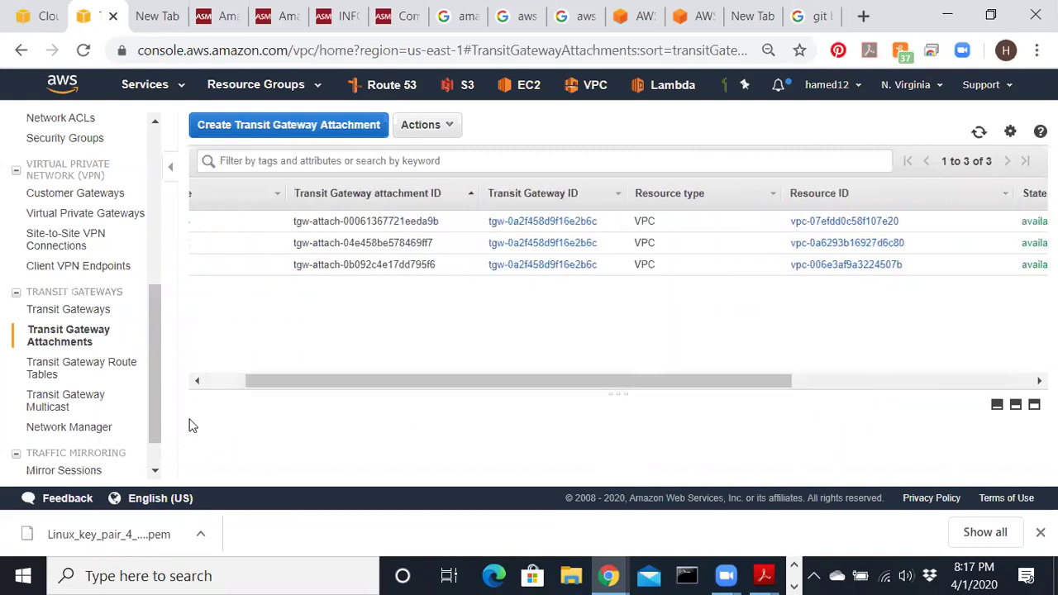
- Display the routes of the transit gateway route table, open the route creation form, and leave it without adding a route
click(56, 372)
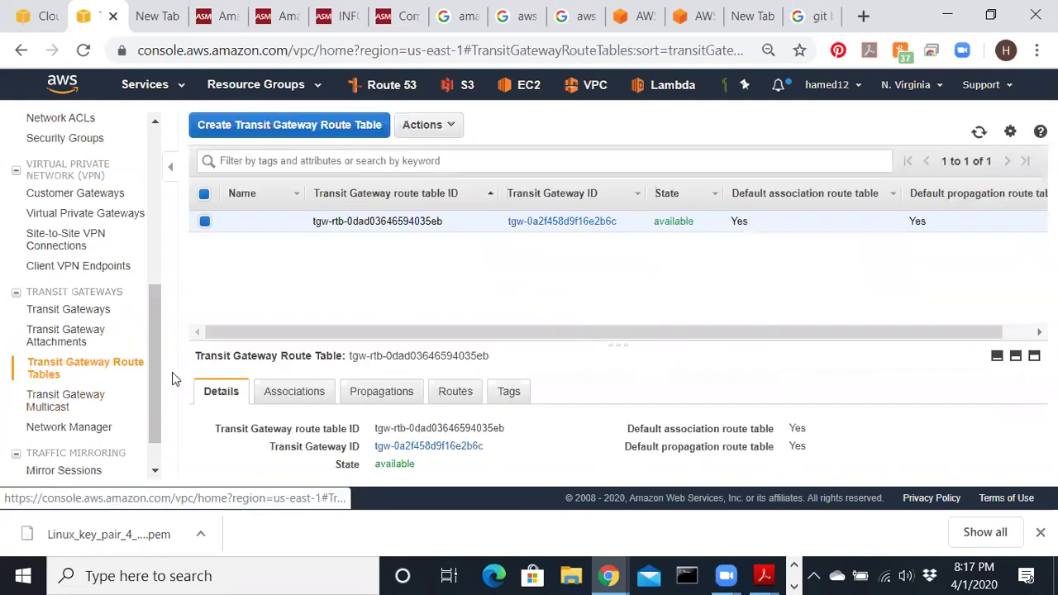
click(461, 395)
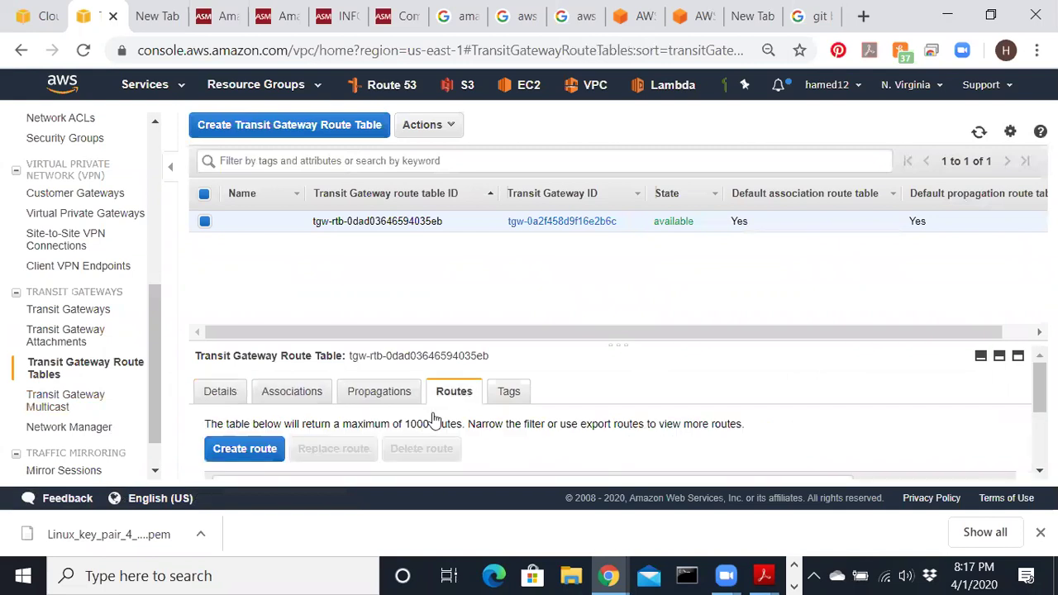
click(273, 449)
click(936, 472)
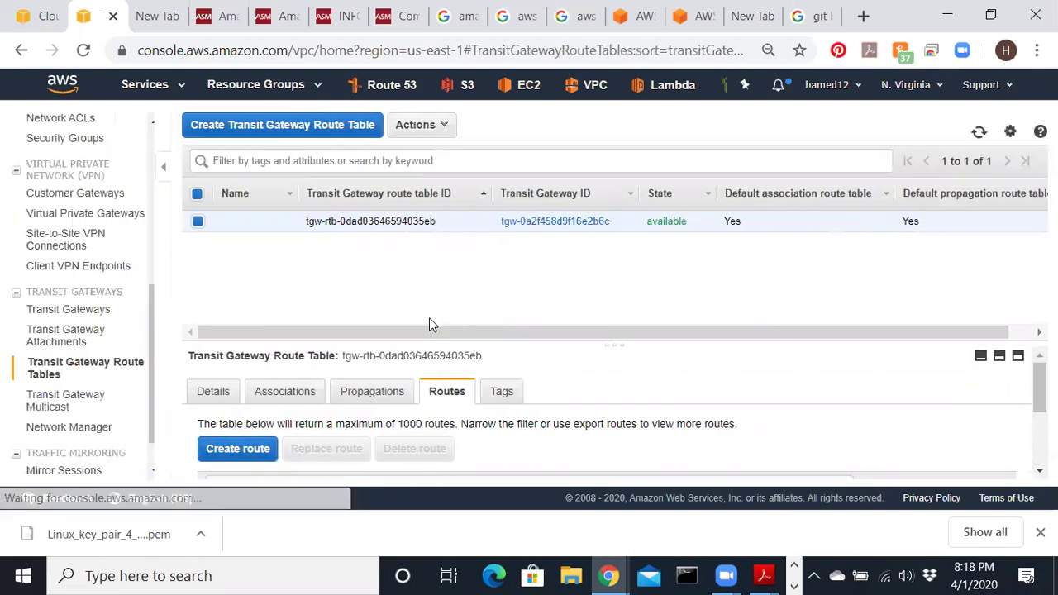
- Check the CIDR routes of the transit gateway route table, and open the custom VPC1 10.1.0.0/16 route table's routes for editing
scroll(431, 426, down, 3)
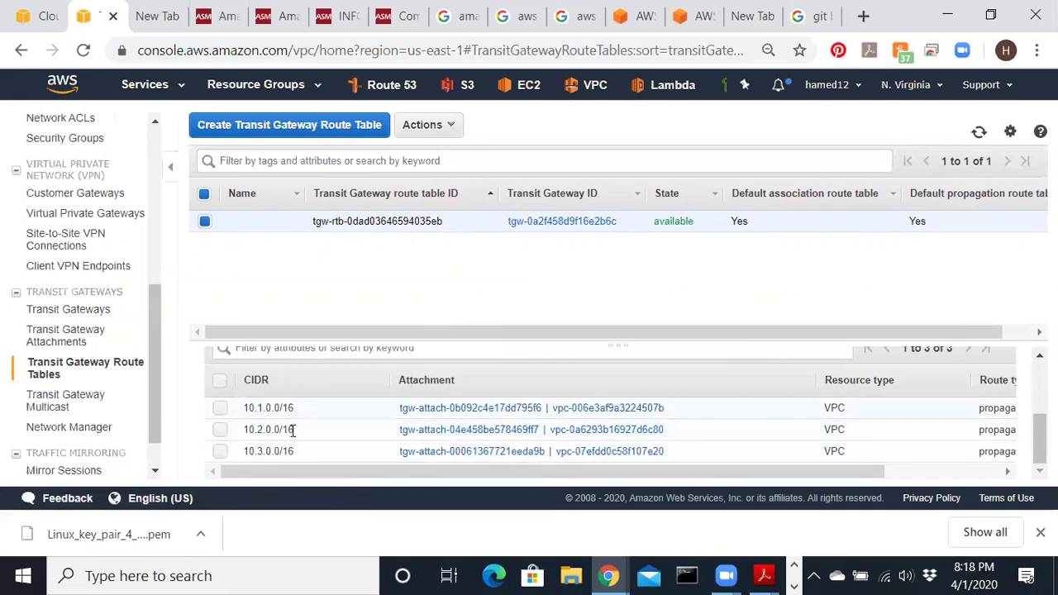
drag(157, 362, 160, 188)
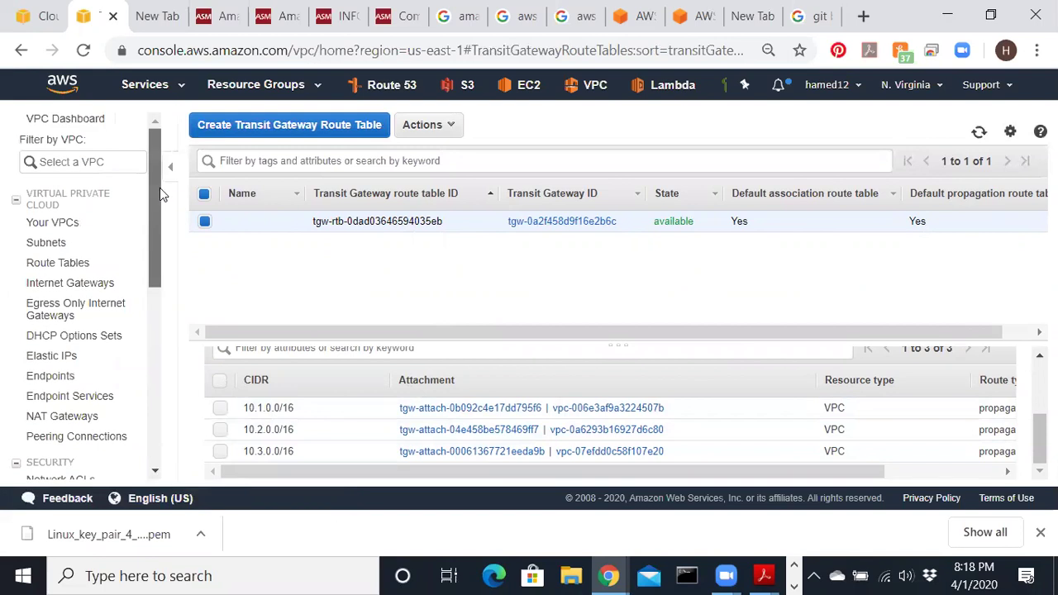
click(75, 263)
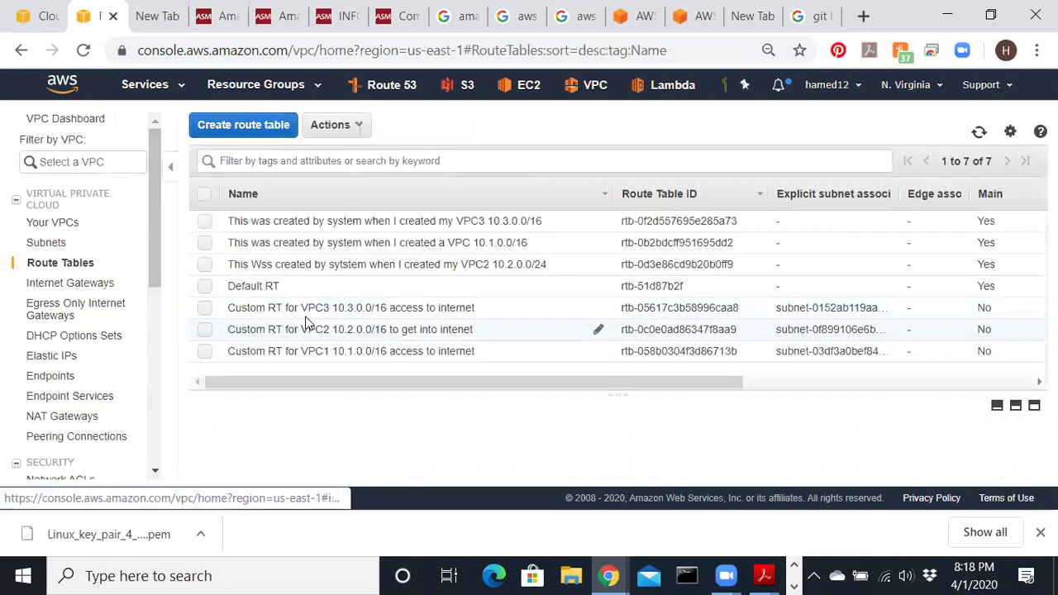
click(205, 354)
click(362, 445)
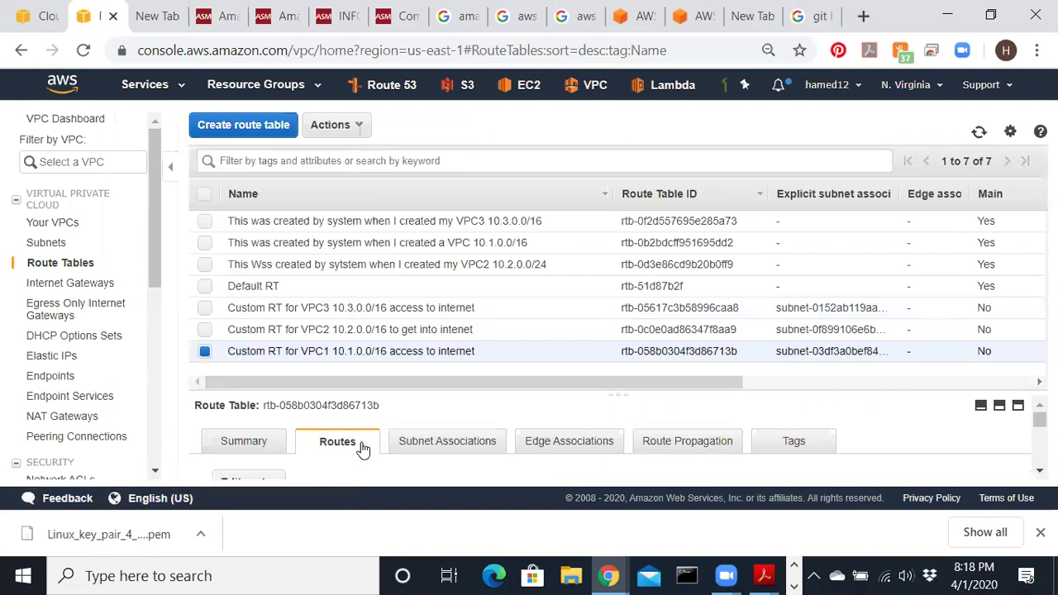
click(265, 482)
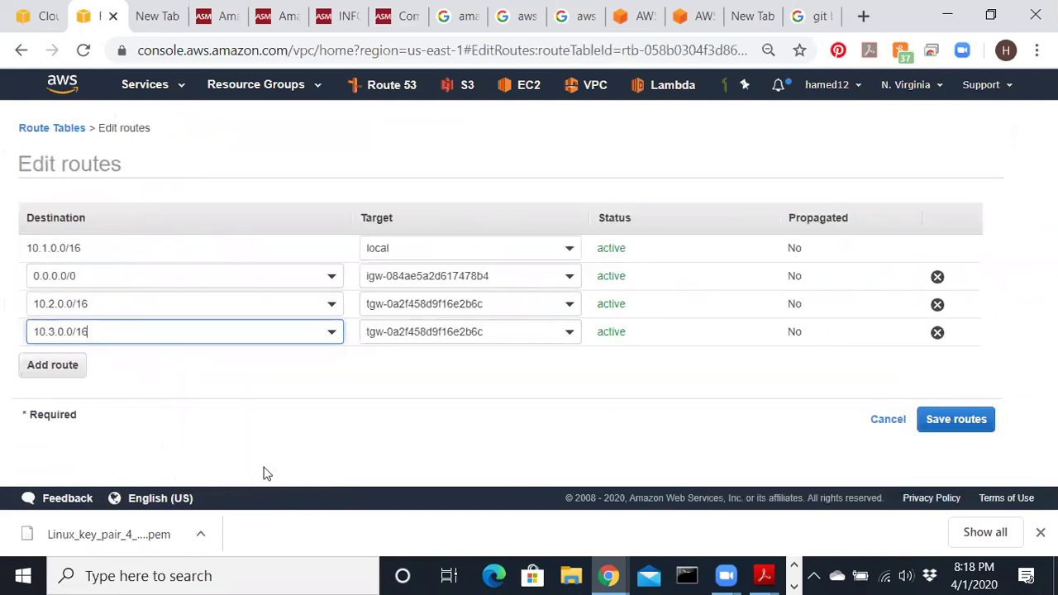
- Examine the destinations and targets of VPC1's local, internet and transit gateway routes, and leave the editor without saving
drag(29, 246, 102, 248)
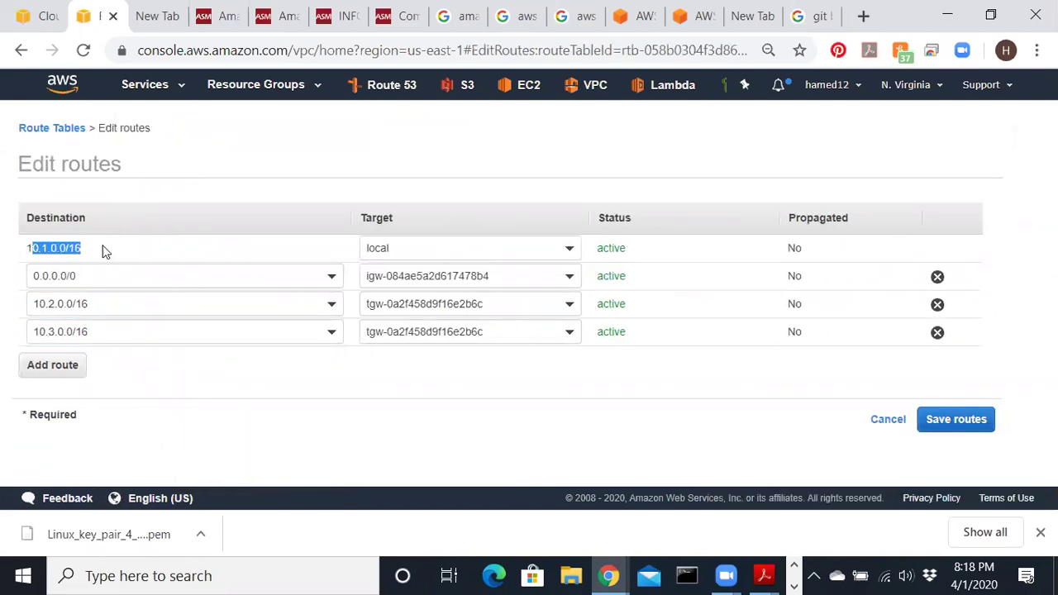
click(90, 275)
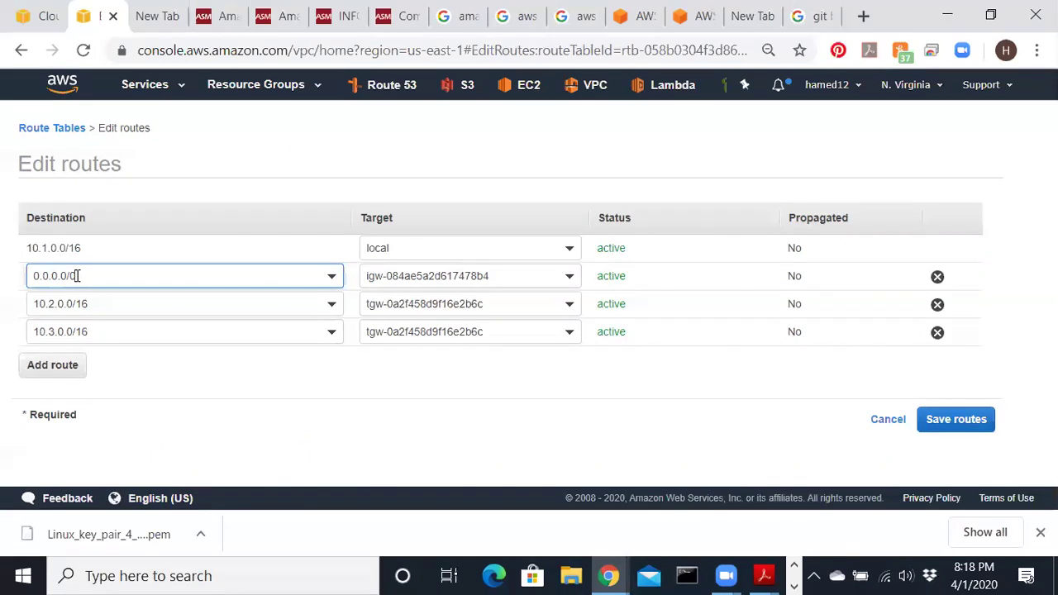
click(207, 436)
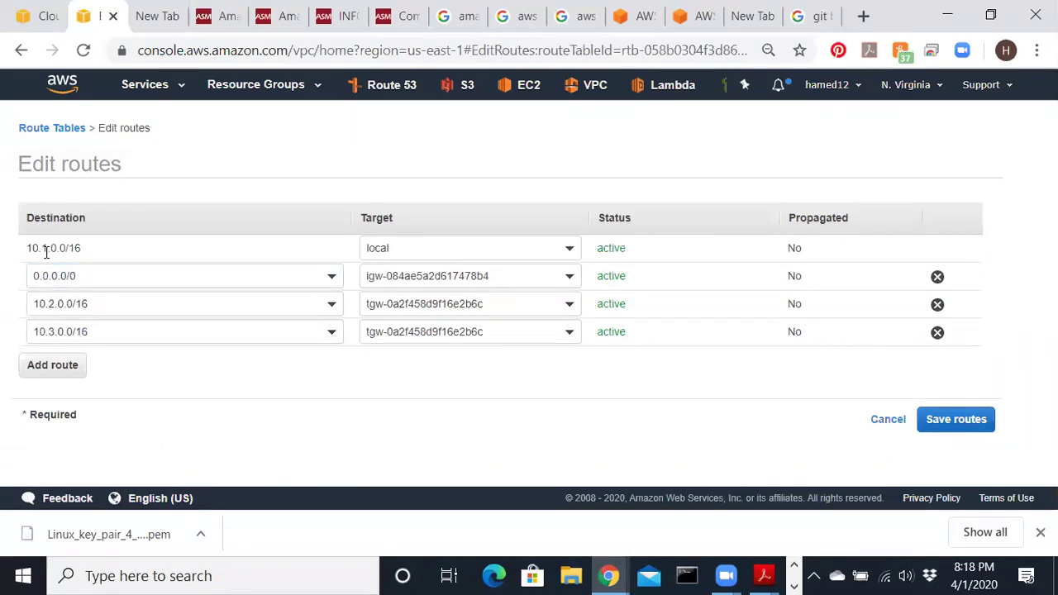
click(49, 315)
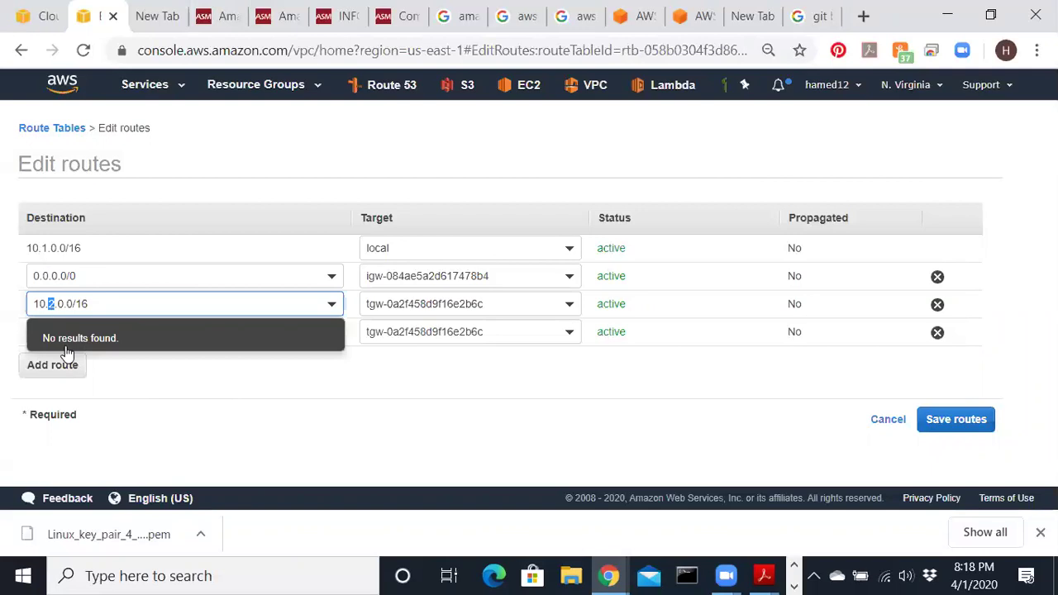
click(129, 419)
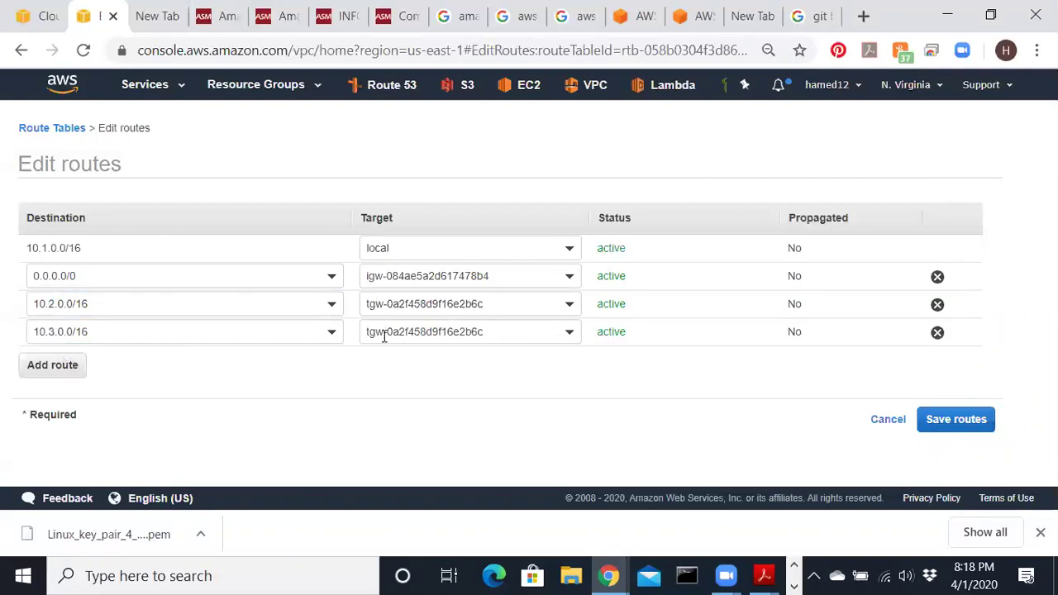
click(893, 424)
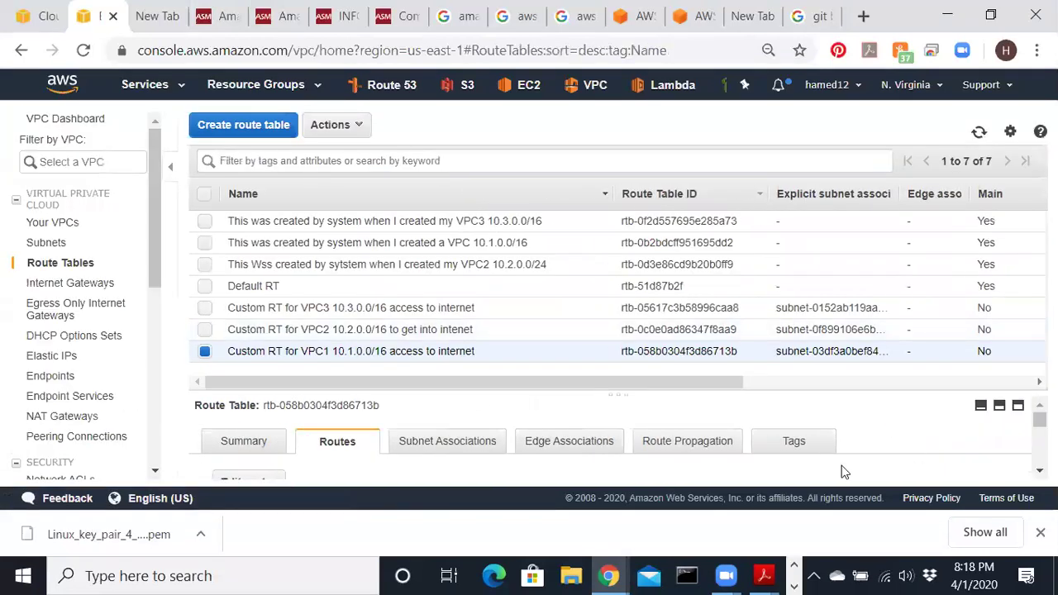
- Review the routes of the custom VPC2 10.2.0.0/16 route table in the route editor and leave without saving
click(205, 330)
click(206, 351)
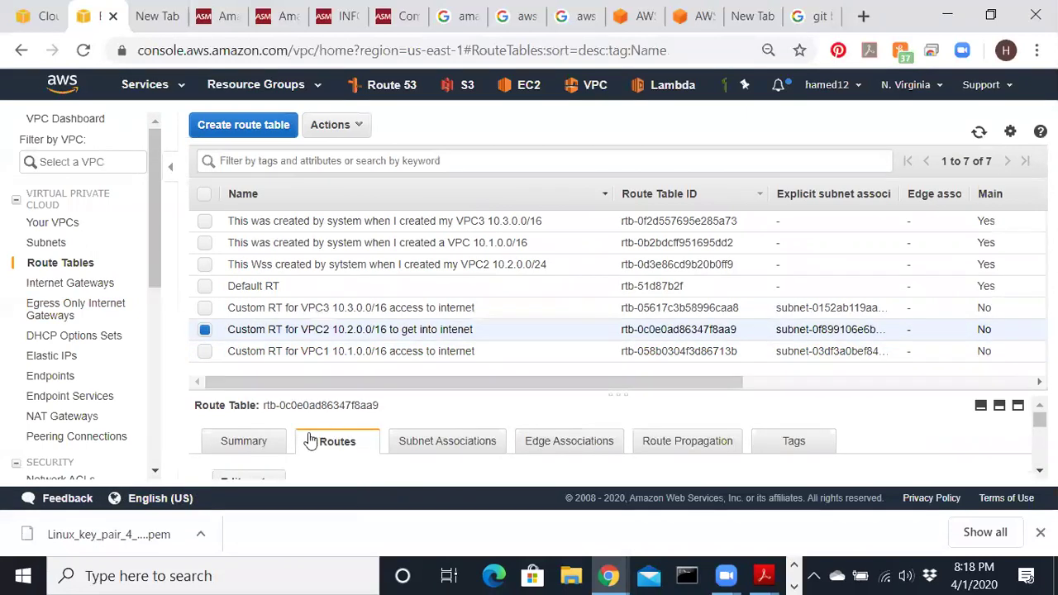
click(278, 481)
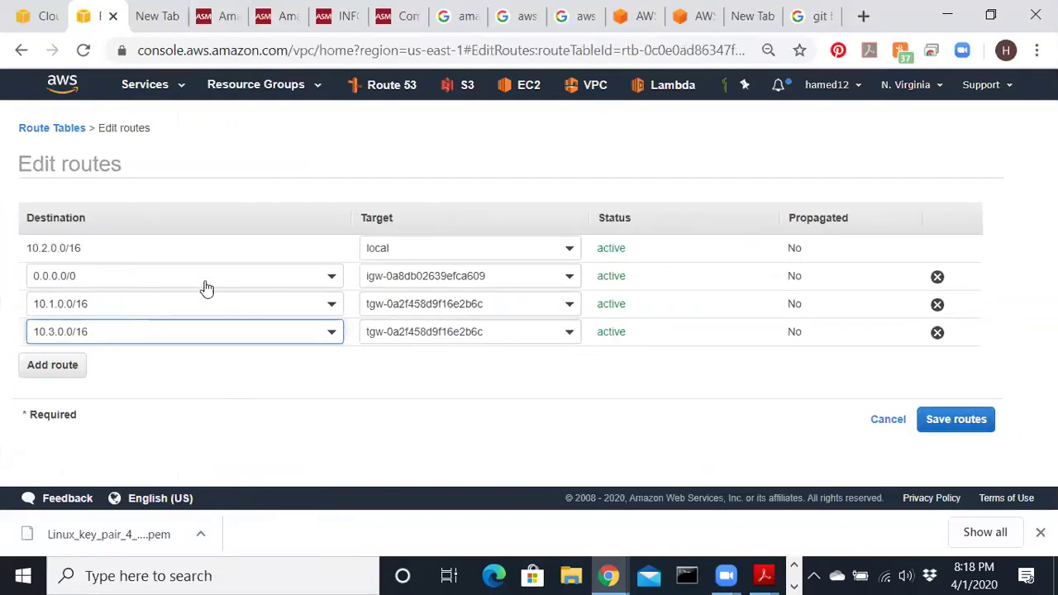
click(48, 248)
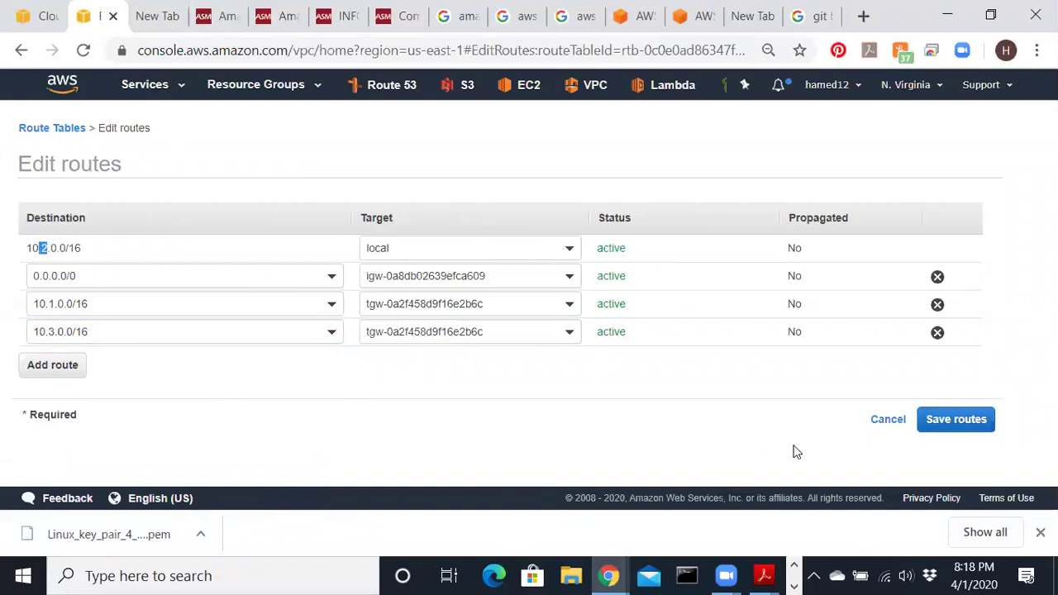
click(888, 423)
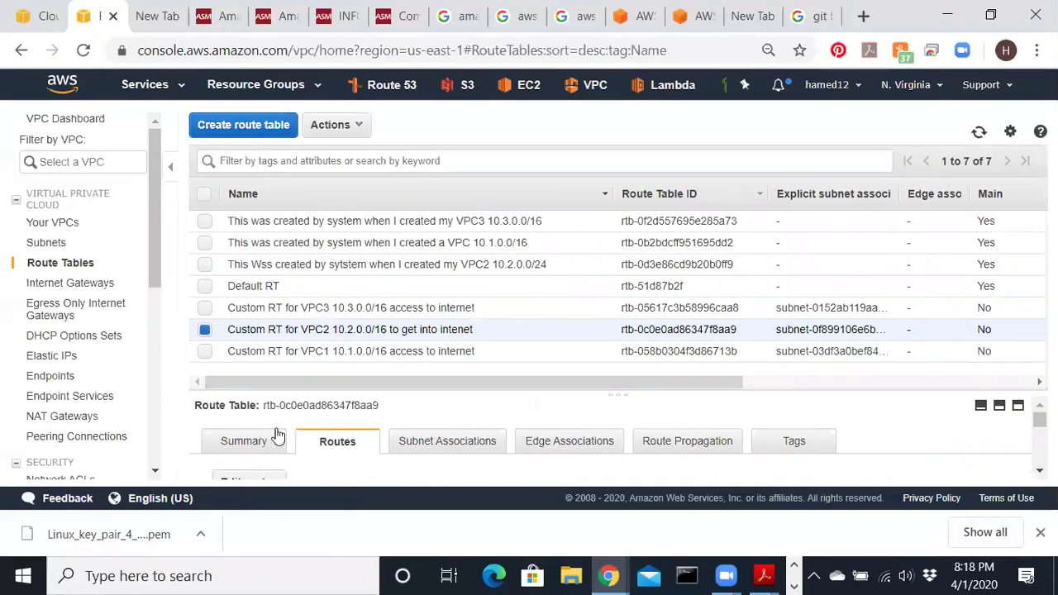
- Review the routes of the custom VPC3 10.3.0.0/16 route table in the route editor and leave without saving
click(205, 308)
click(205, 329)
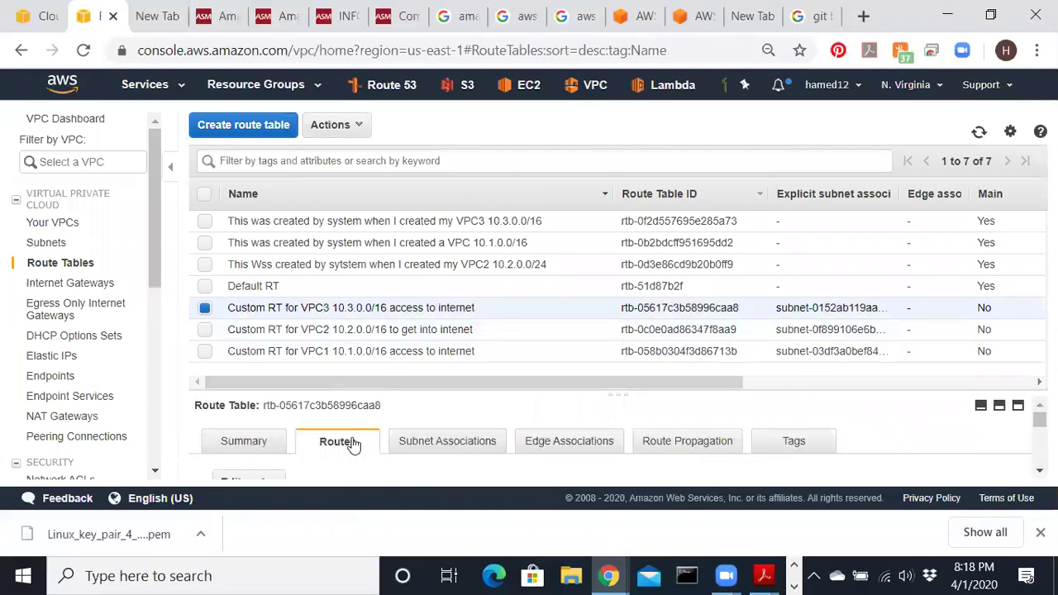
click(254, 480)
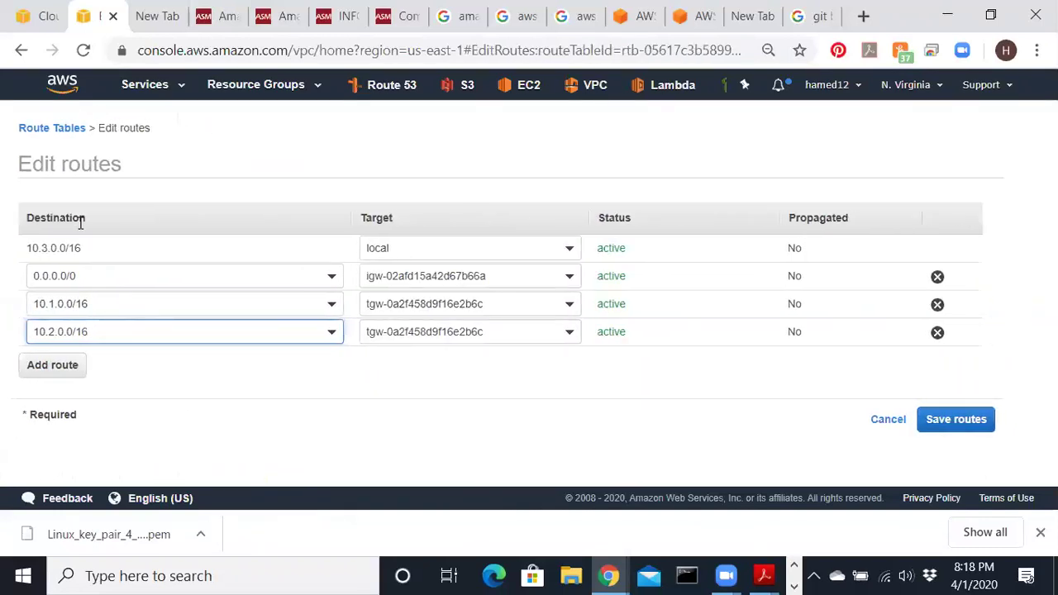
click(876, 422)
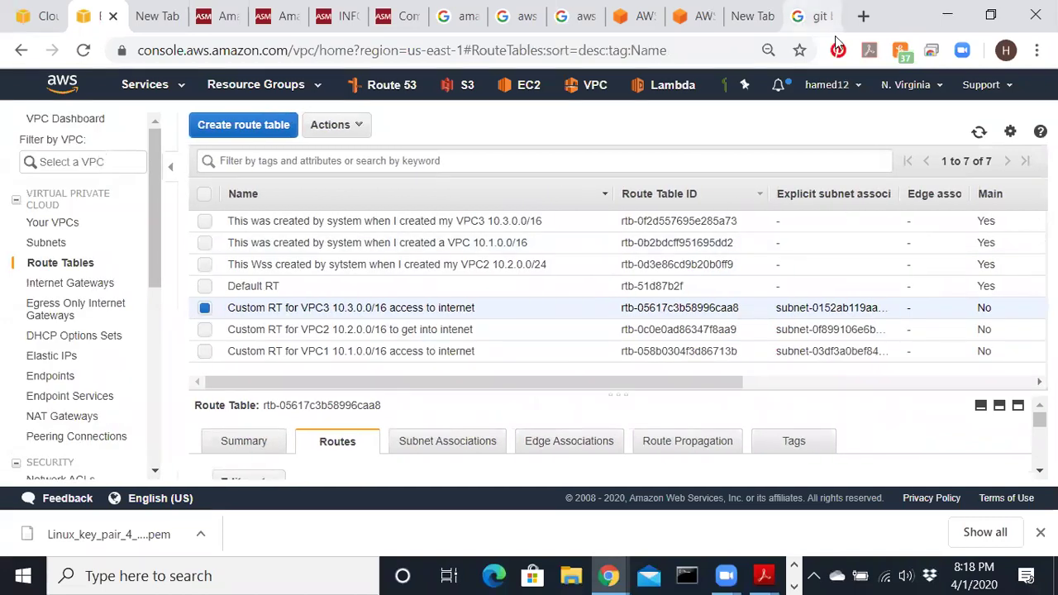
- Switch to the ASM Educational Center website, open its Amazon AWS blog category, and dismiss the promotional popup
click(214, 21)
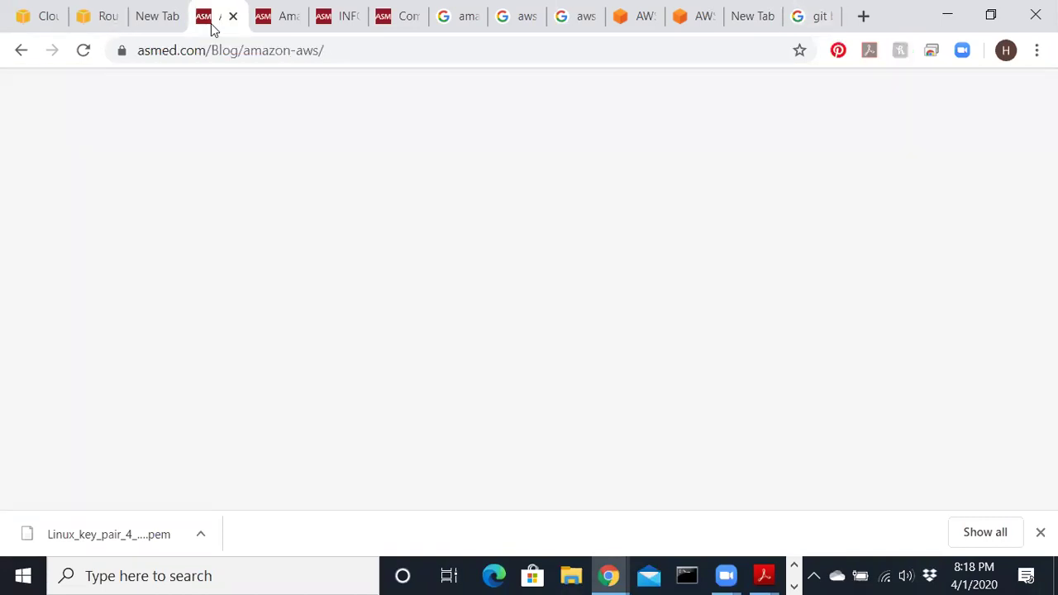
key(ctrl+Tab)
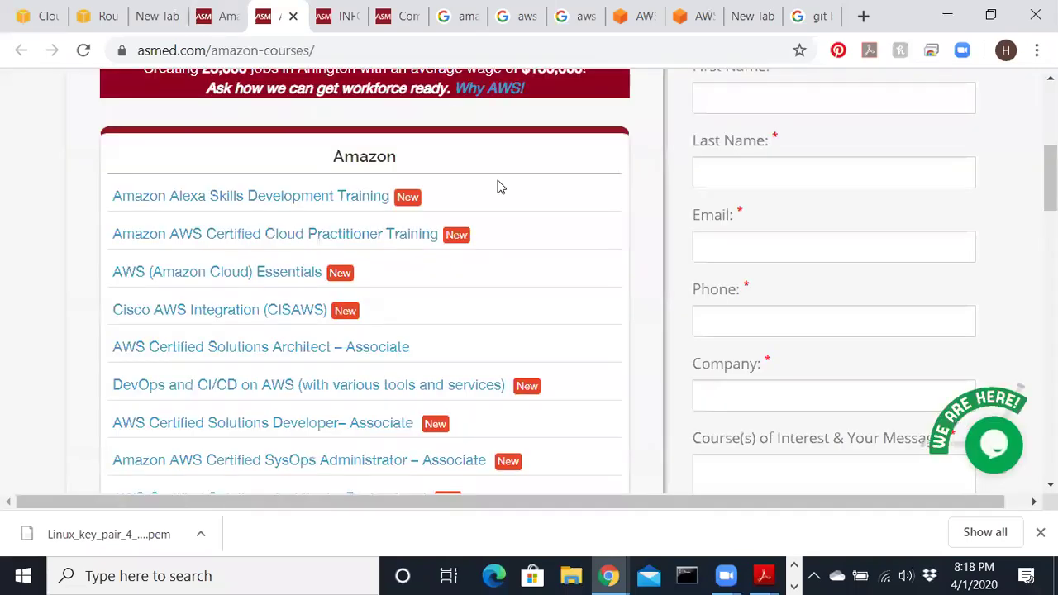
scroll(513, 188, up, 5)
mouse_move(876, 199)
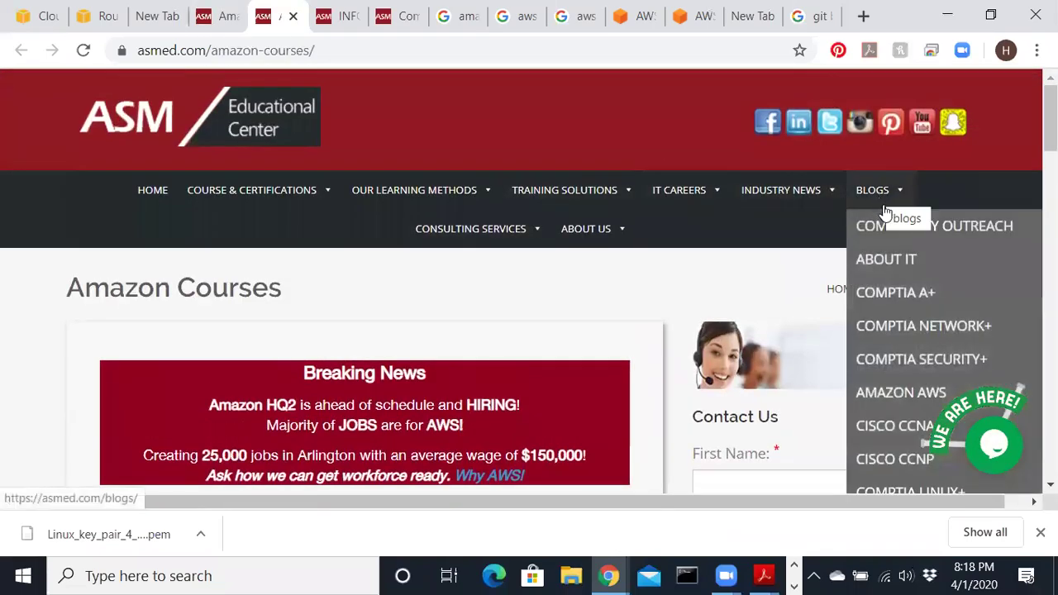
click(907, 394)
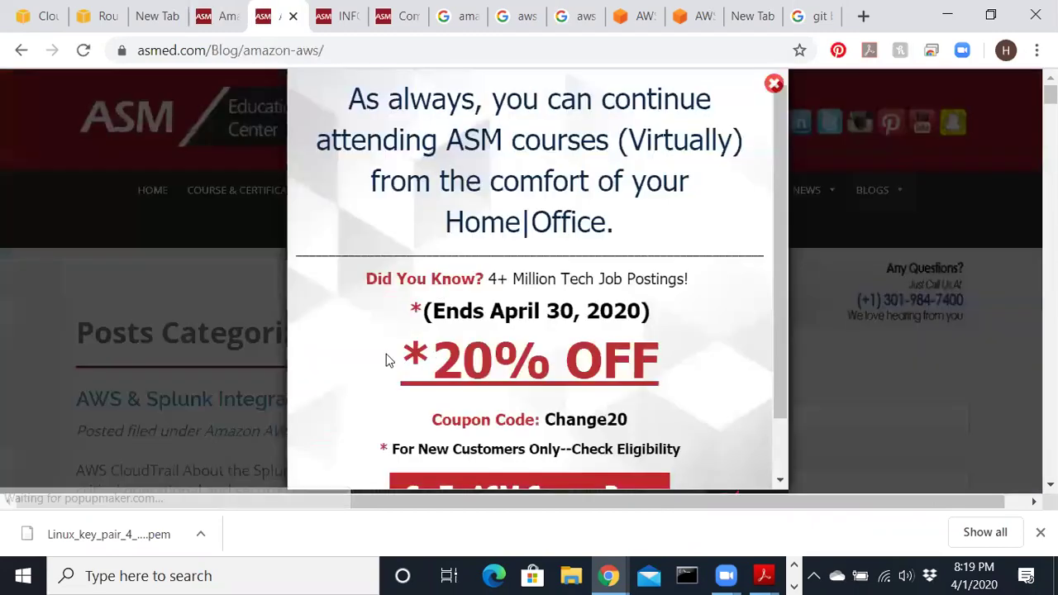
click(772, 84)
- Look through the posts in the Amazon AWS blog category and return to the start of the page
scroll(491, 329, down, 9)
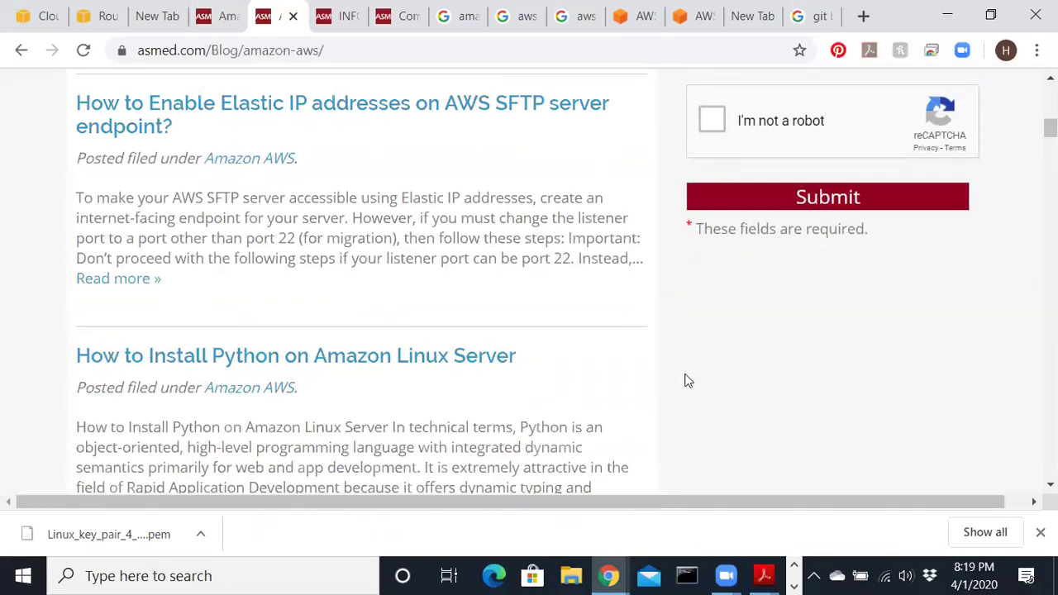
scroll(687, 381, up, 10)
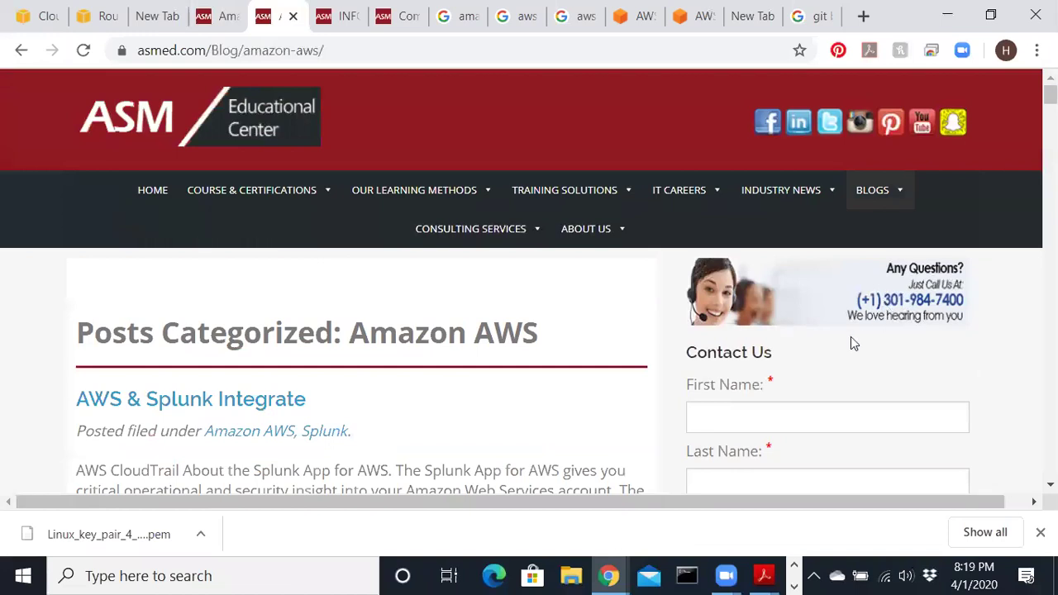
scroll(810, 290, down, 2)
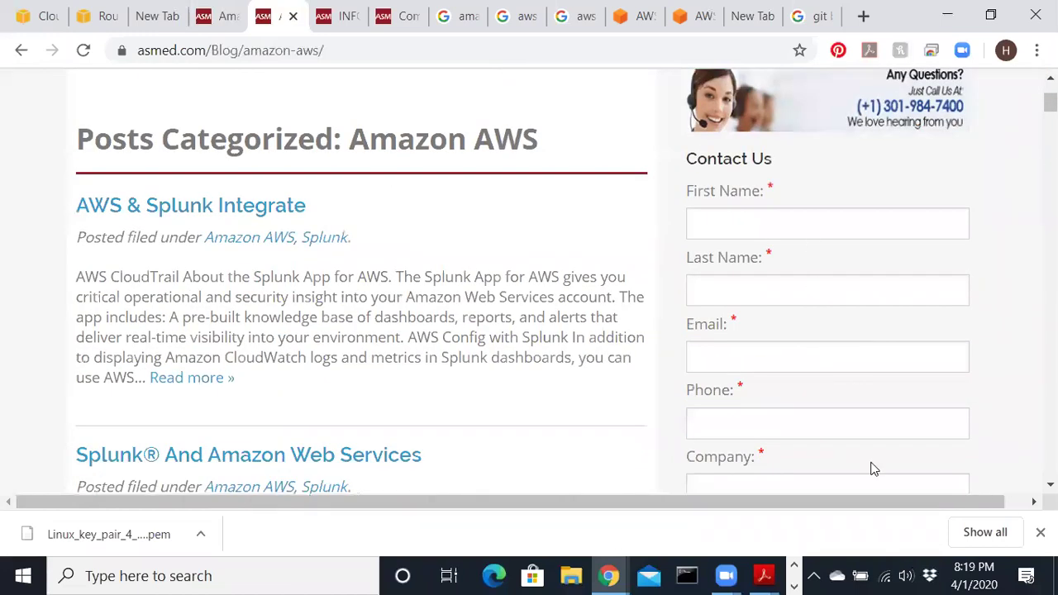
scroll(876, 467, up, 2)
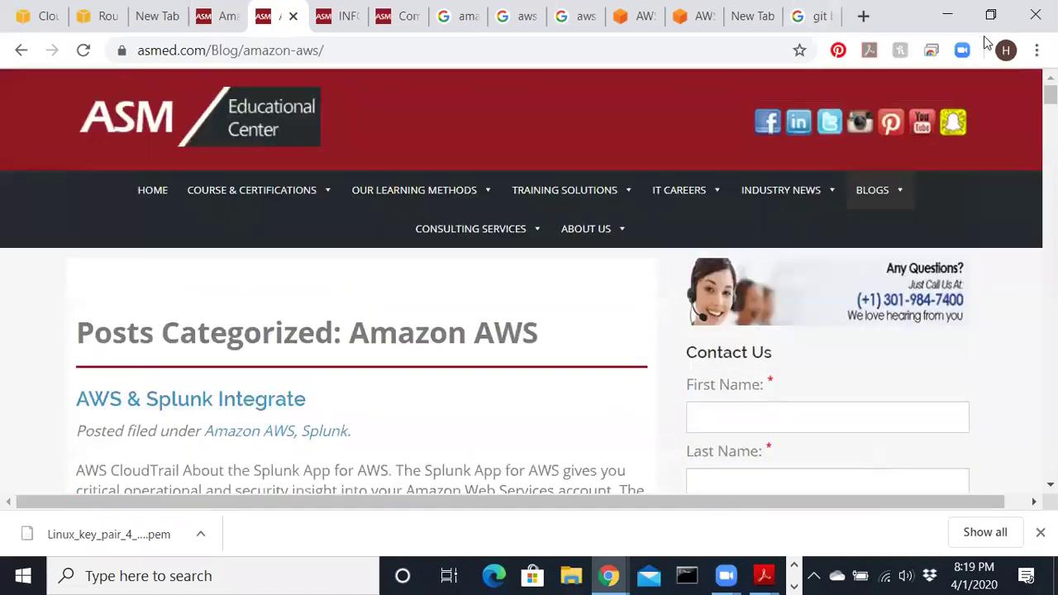